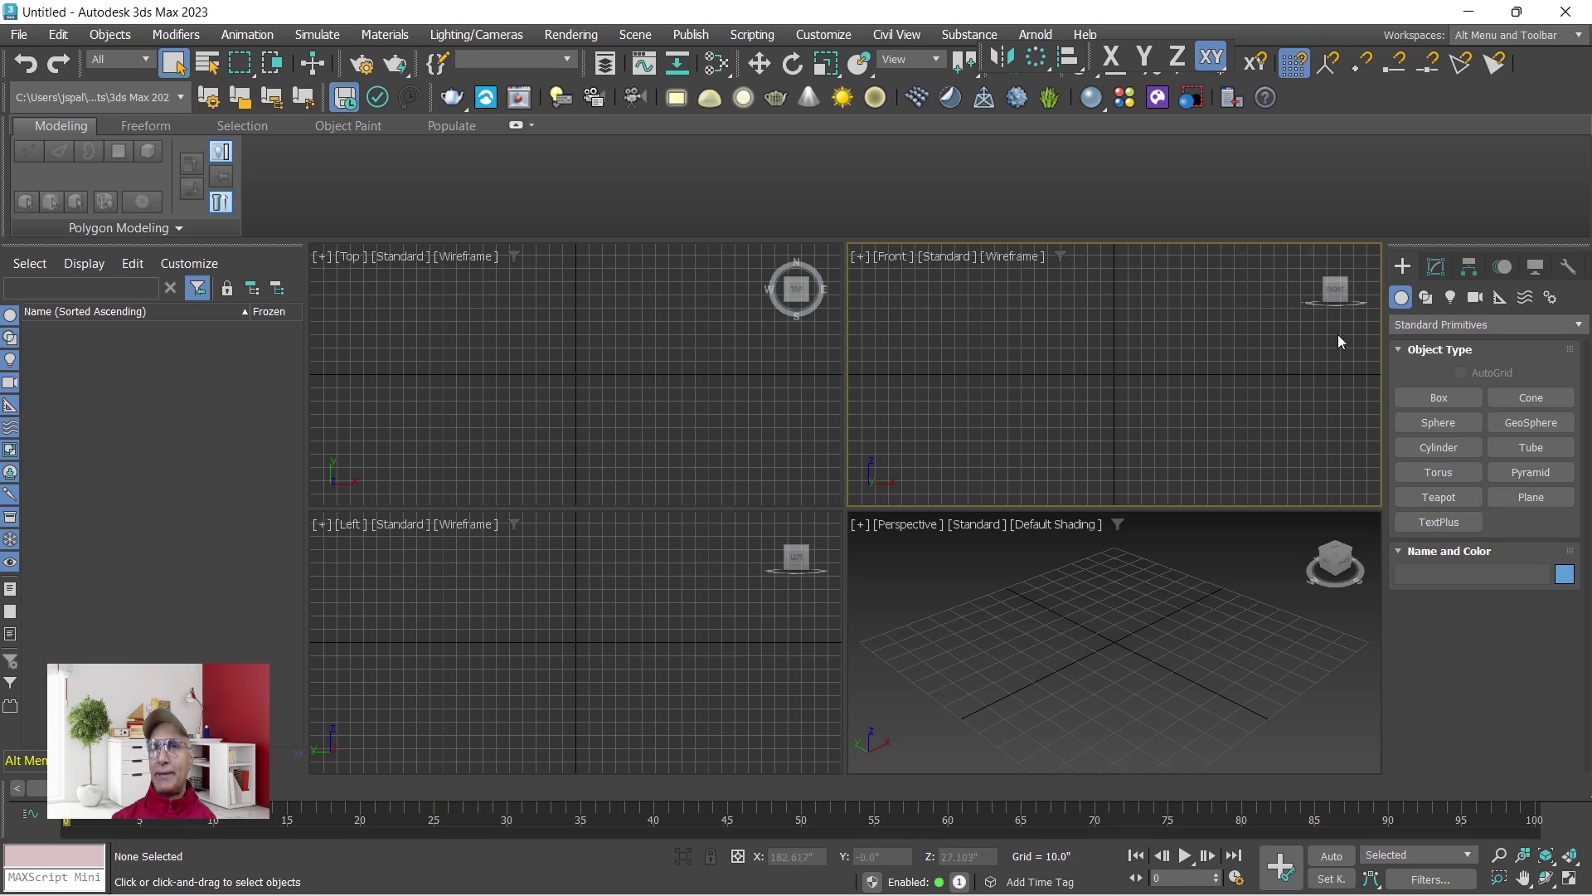
Draw a test plane in the Front view, delete it, and return to the spline shape types.
{"action": "left_click", "coordinate": [1427, 297]}
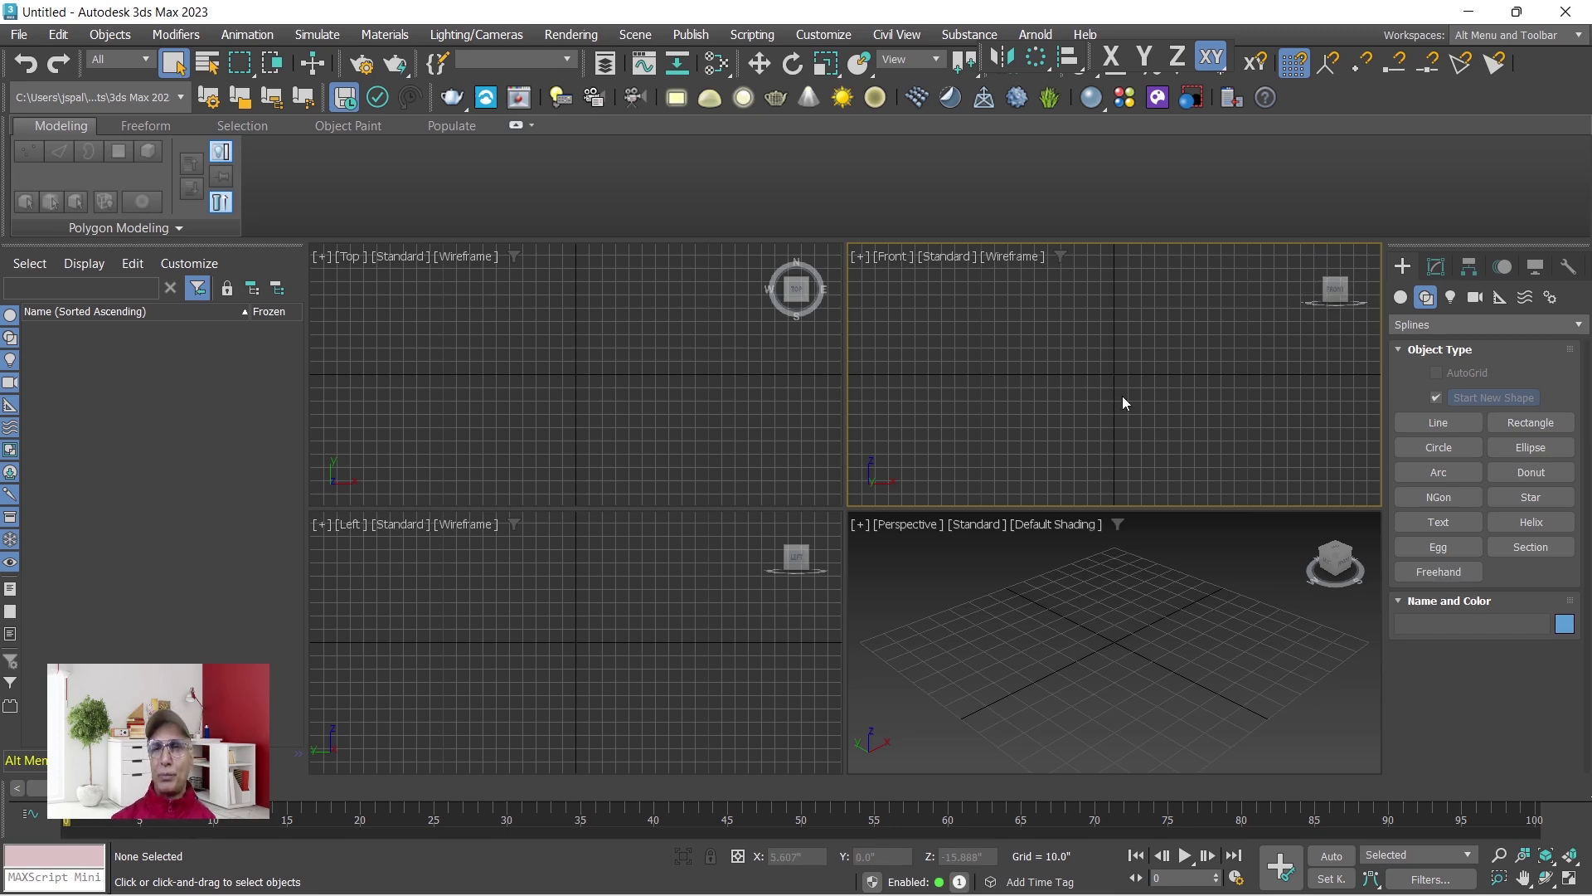
{"action": "left_click", "coordinate": [1400, 298]}
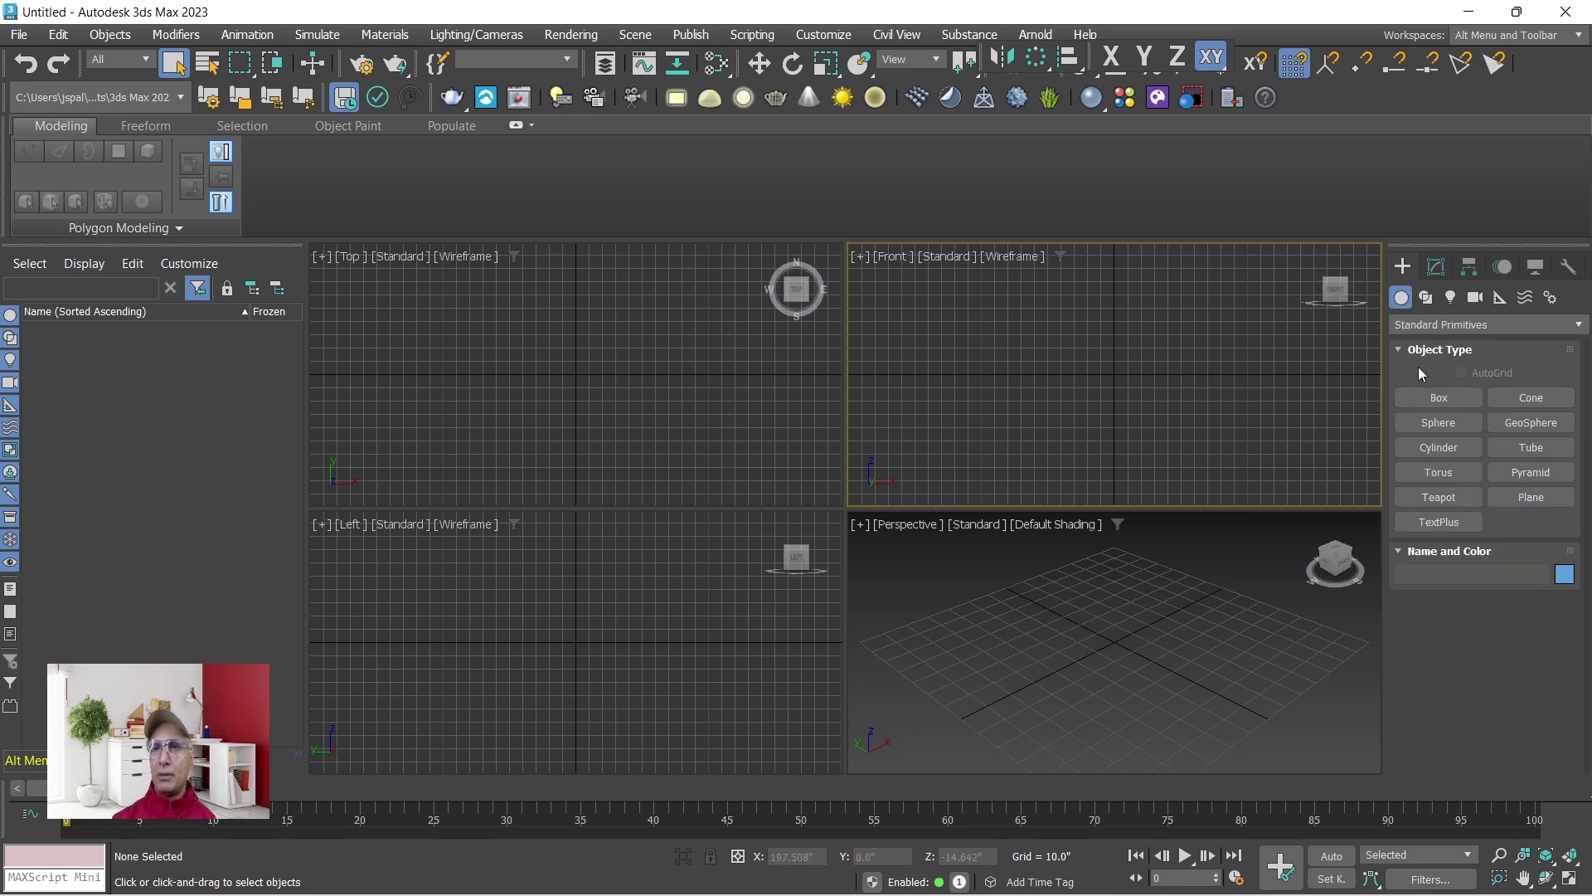
{"action": "left_click", "coordinate": [1530, 497]}
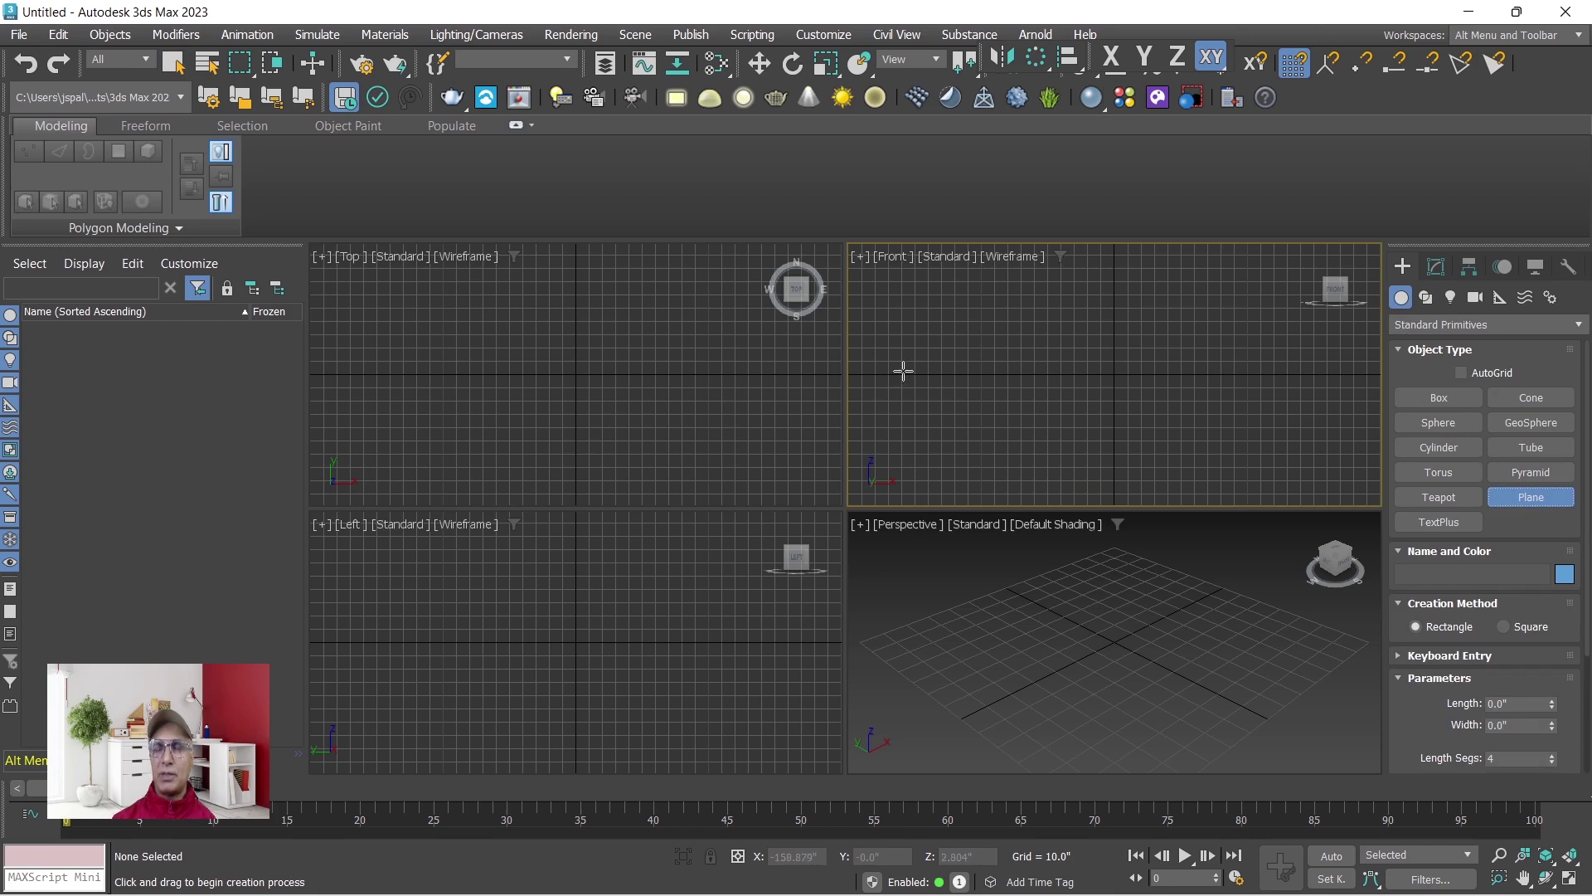
{"action": "left_click_drag", "start_coordinate": [903, 372], "coordinate": [1186, 339]}
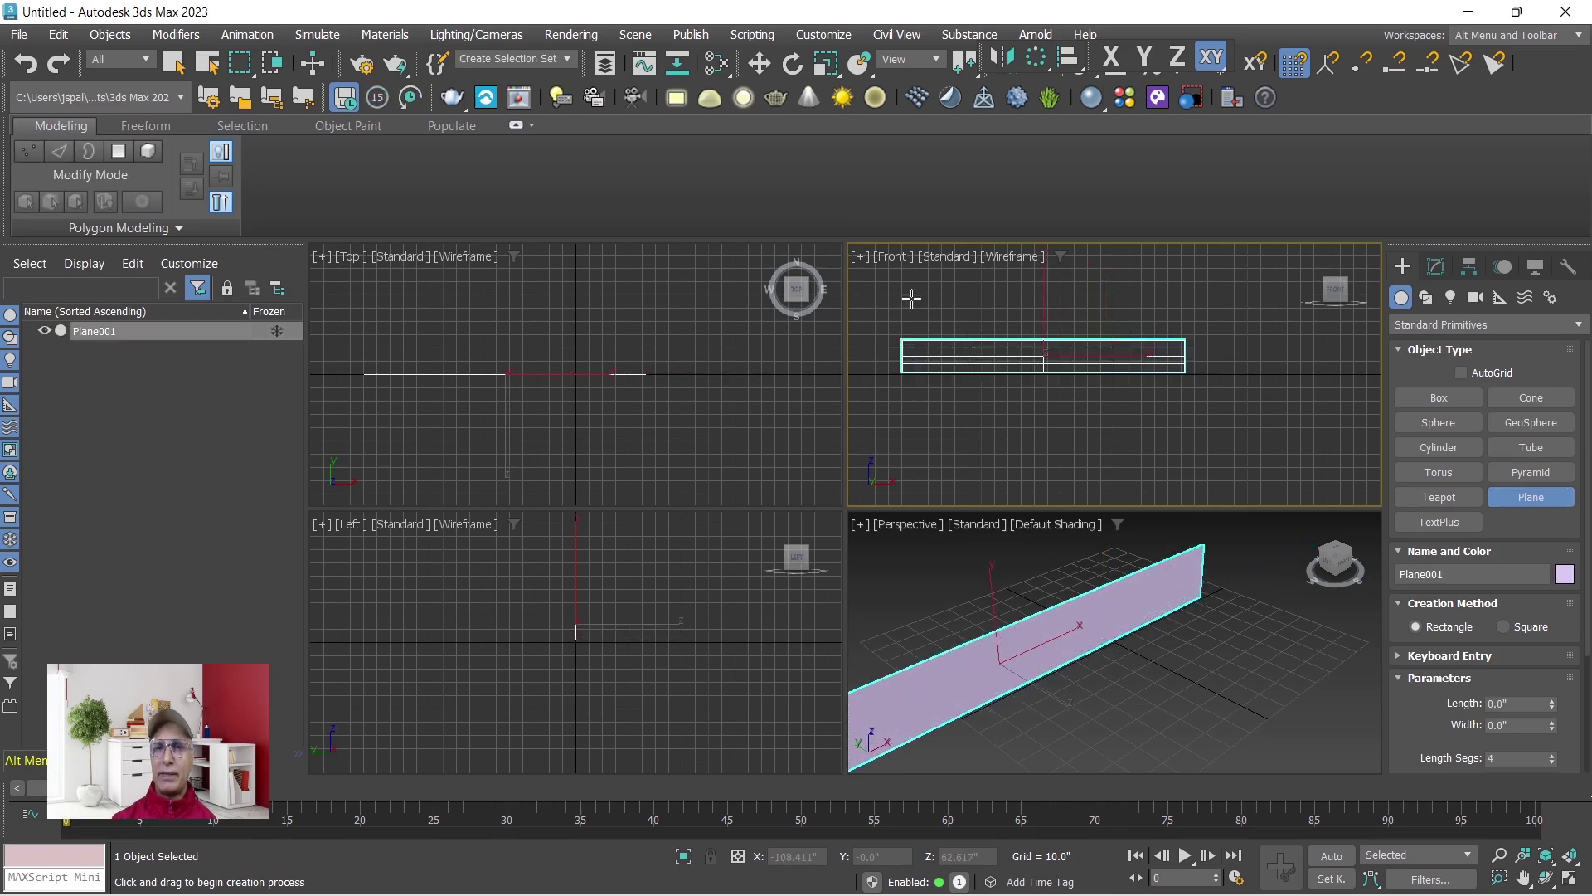
{"action": "left_click", "coordinate": [756, 65]}
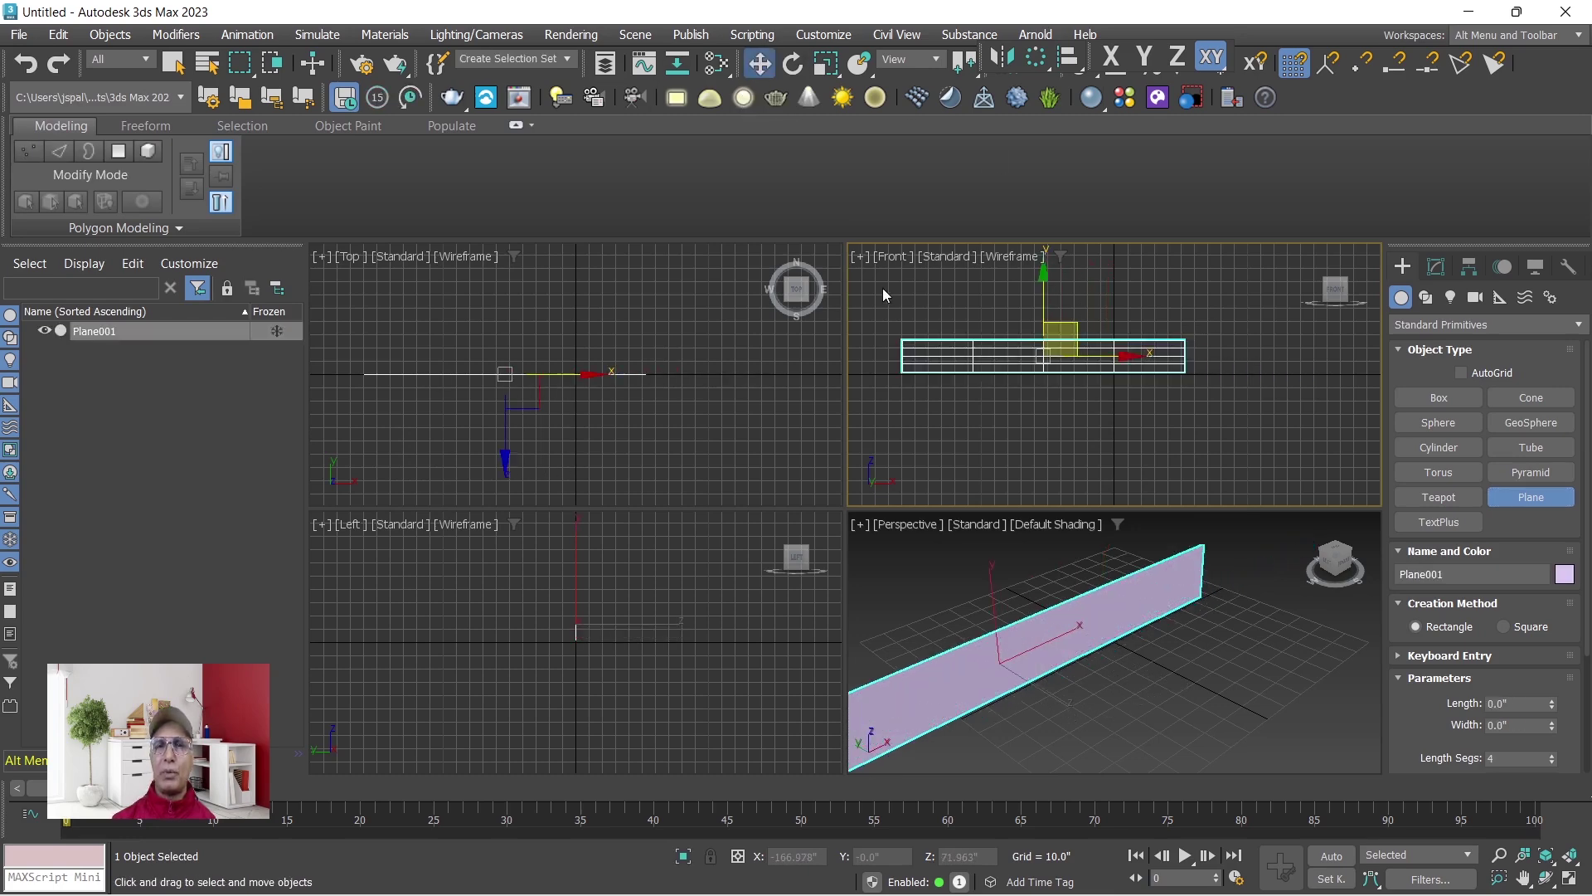
{"action": "key", "text": "Delete"}
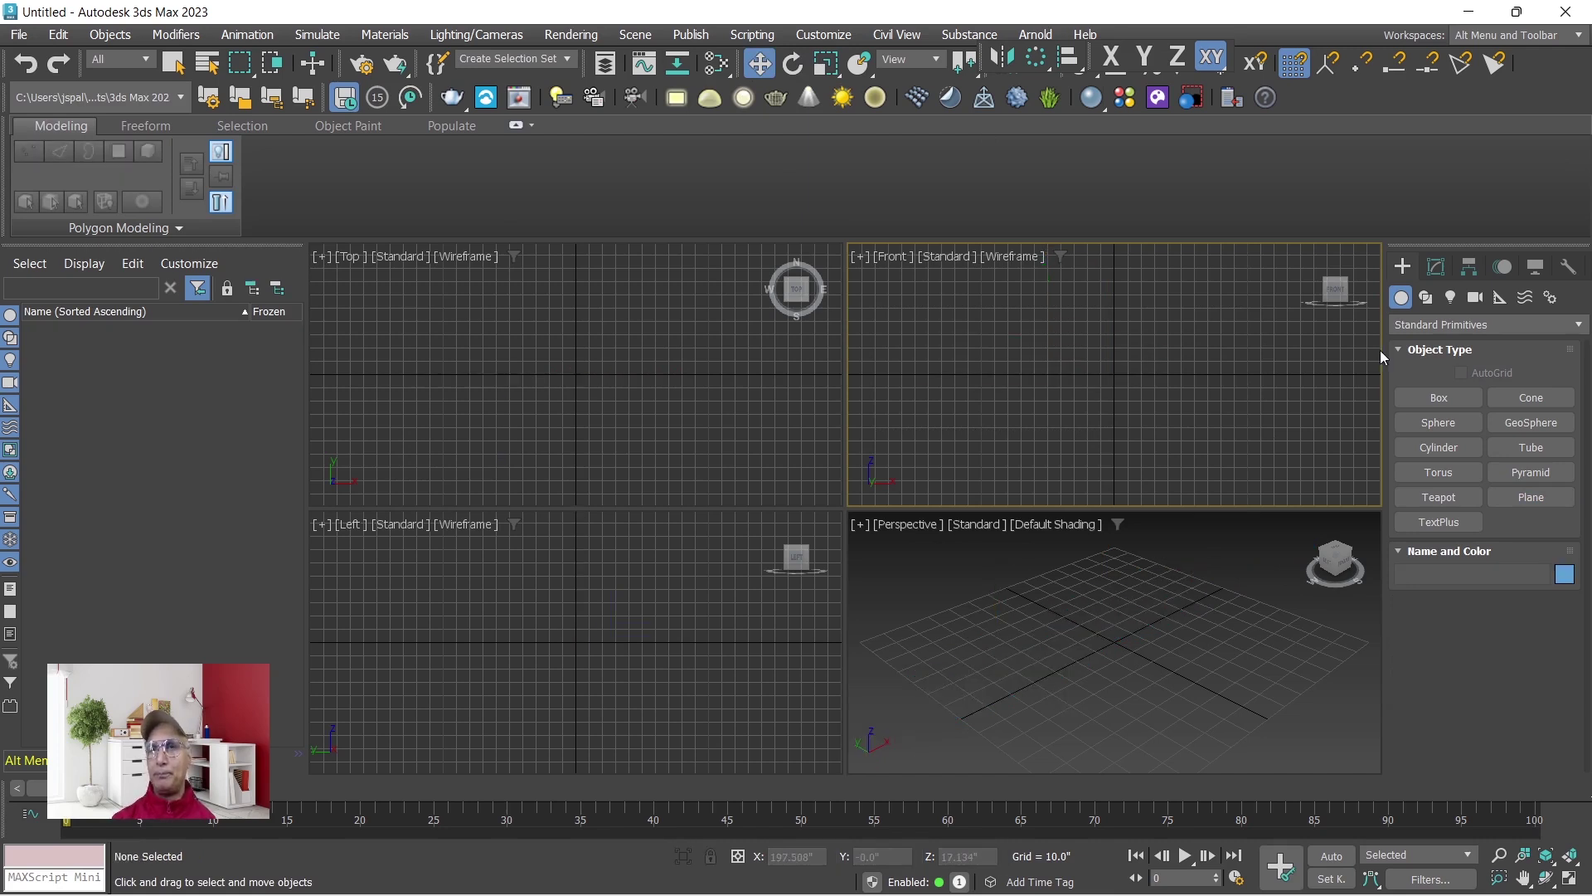
{"action": "left_click", "coordinate": [1426, 299]}
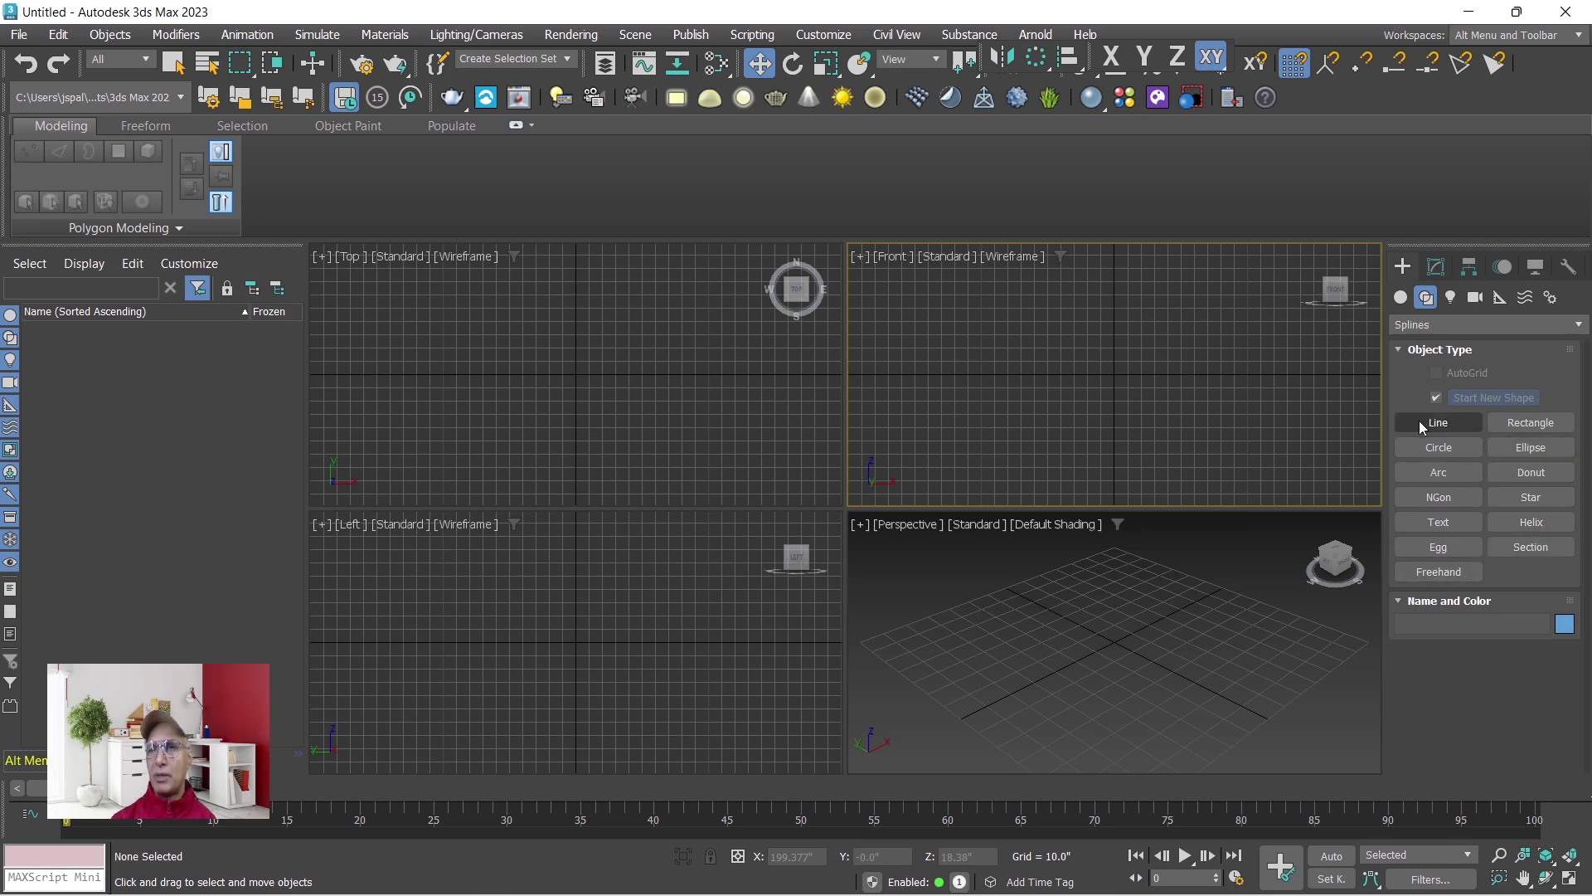
Draw Line001 in the Front view: flat start, rise to a flat top, angled descent, vertical drop.
{"action": "left_click", "coordinate": [1441, 423]}
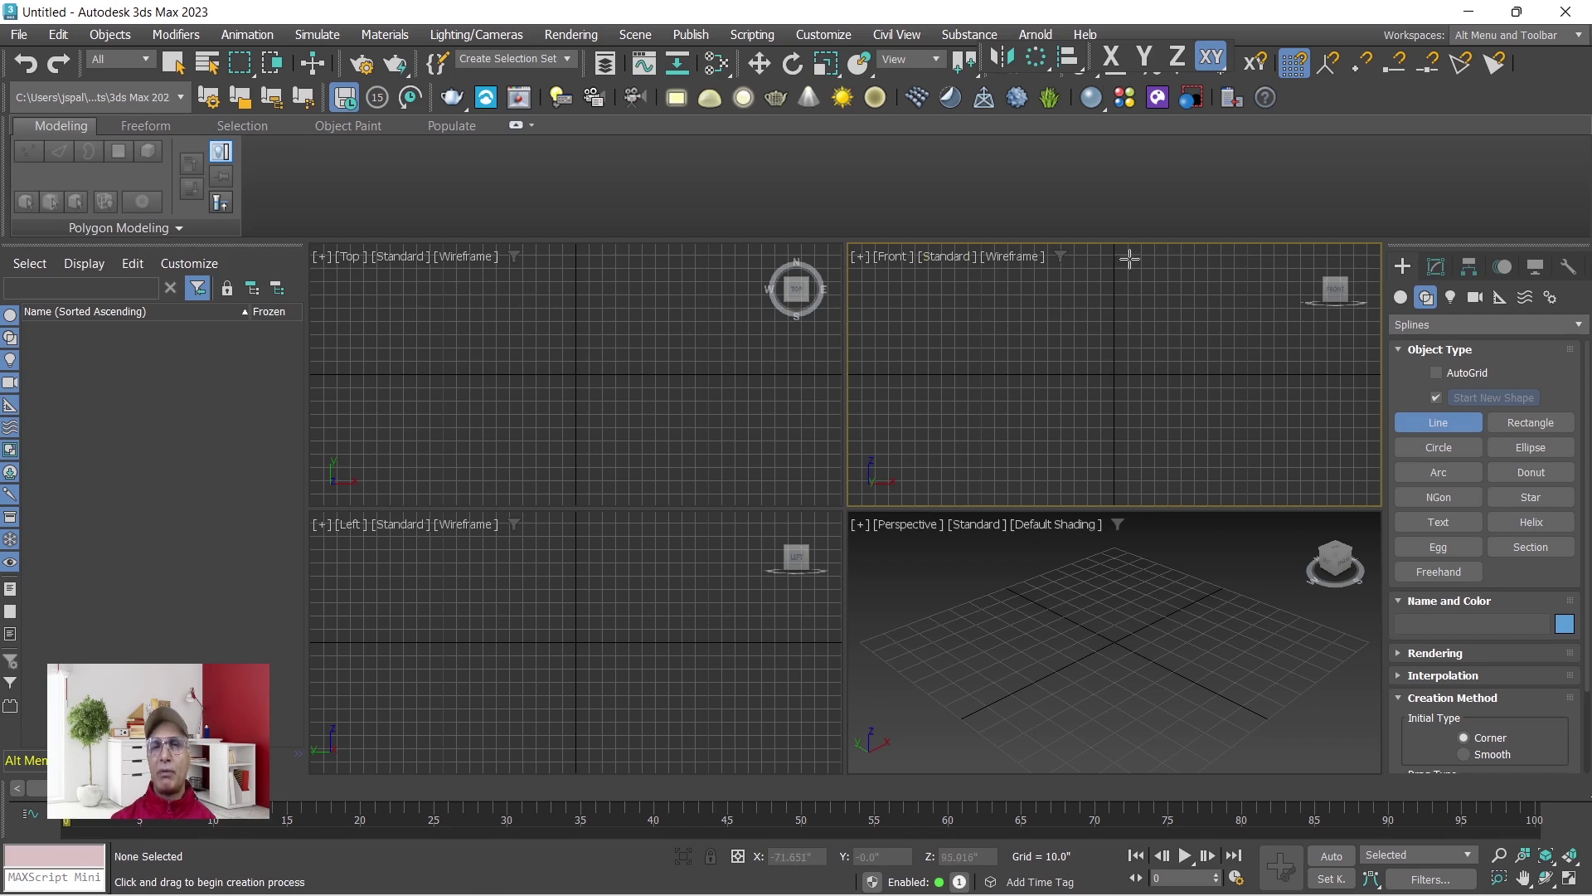
{"action": "left_click", "coordinate": [1349, 375]}
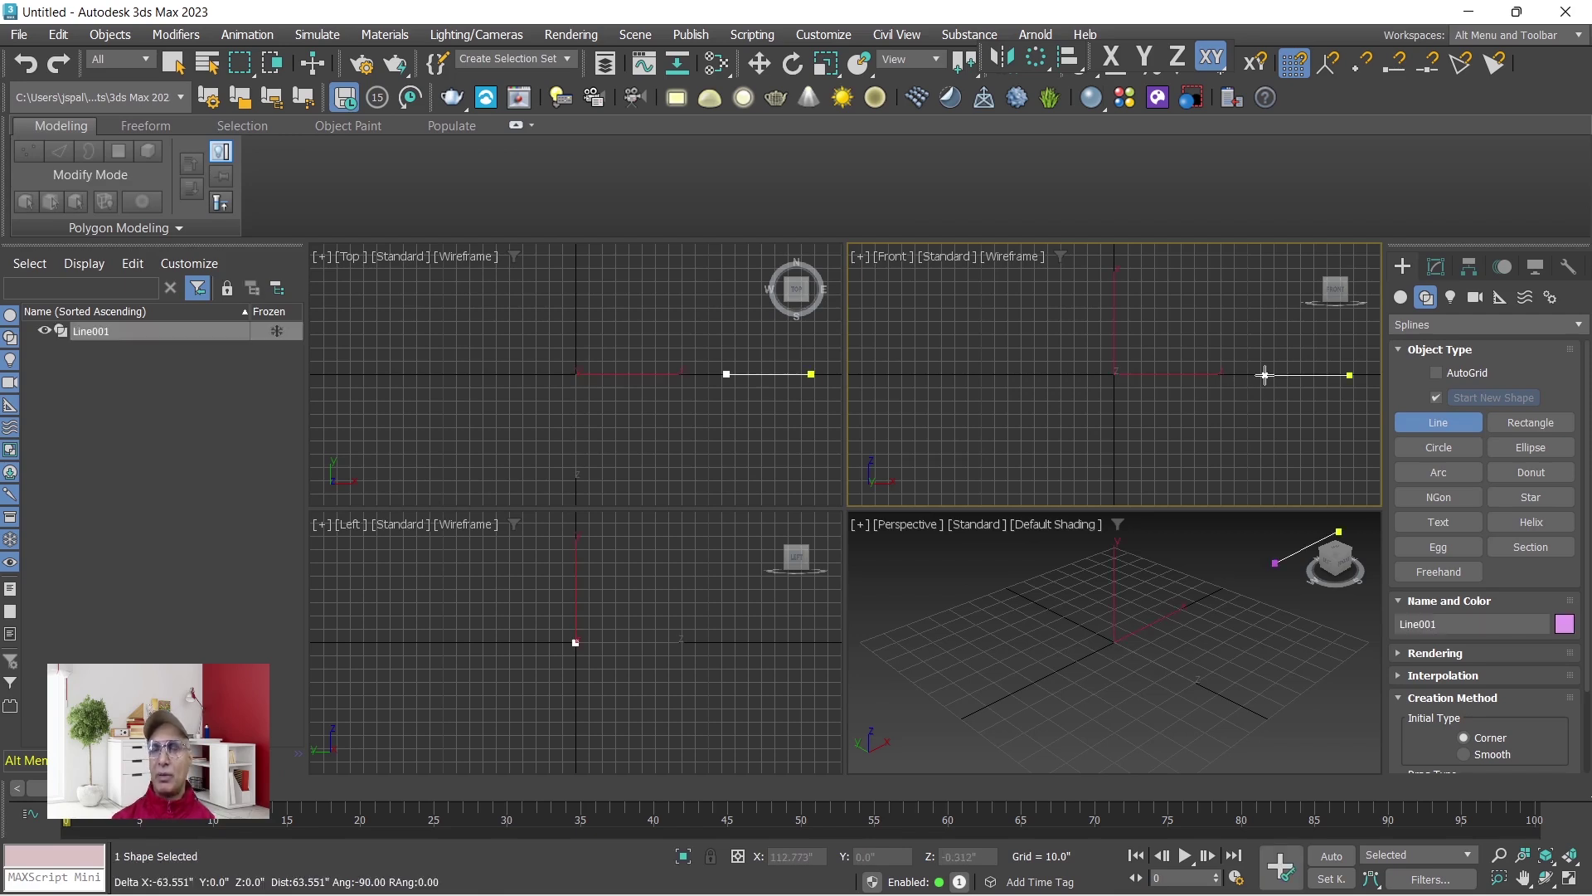
{"action": "left_click", "coordinate": [1265, 375]}
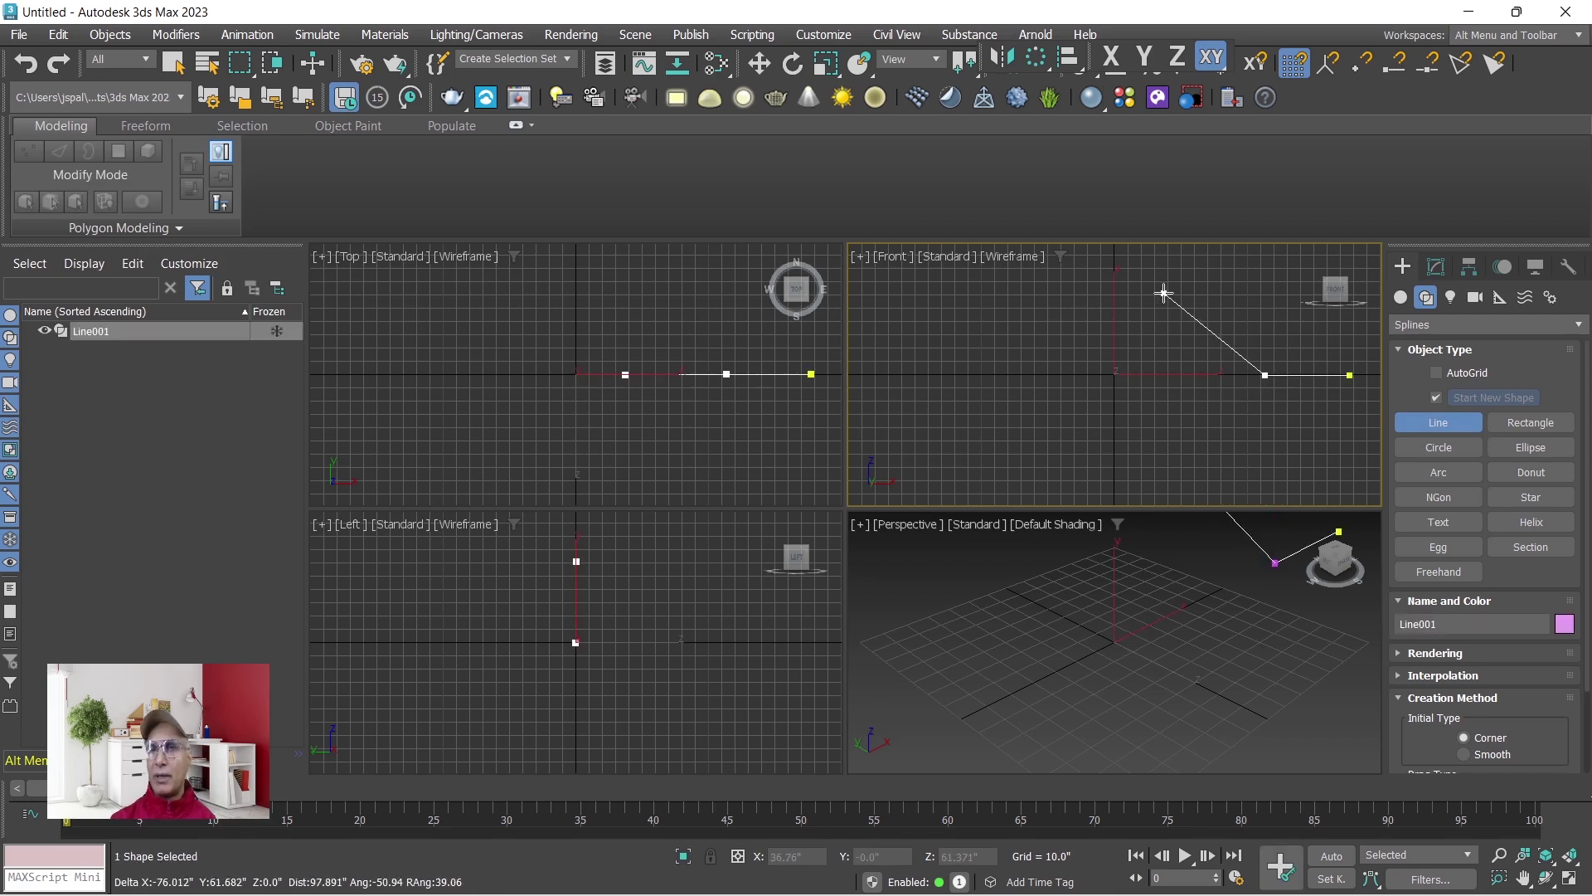
{"action": "left_click", "coordinate": [1179, 294]}
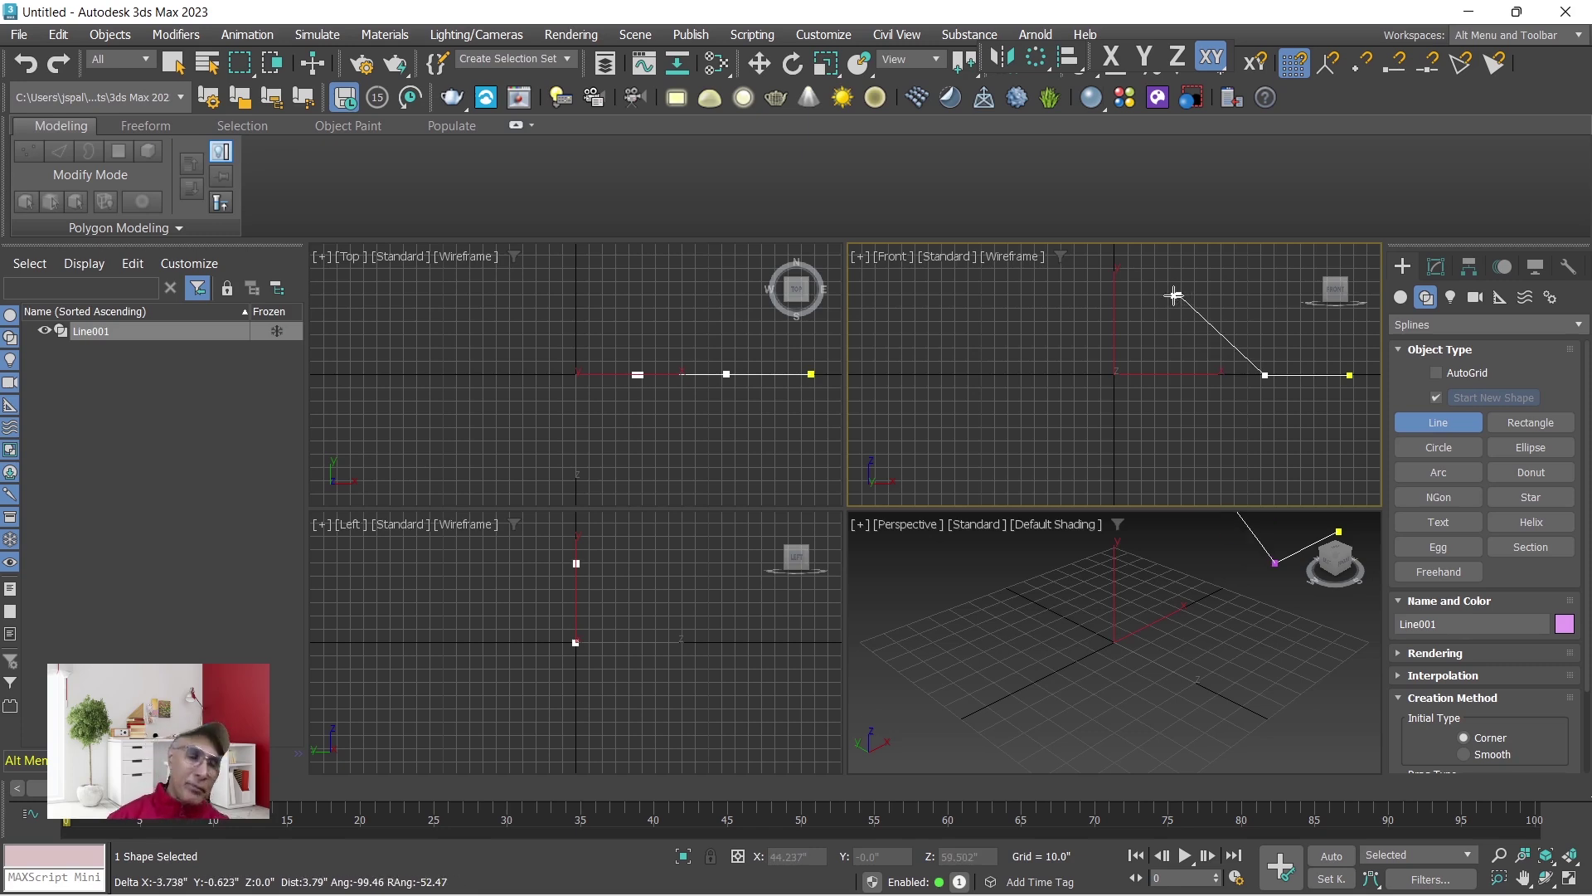
{"action": "left_click", "coordinate": [1064, 297]}
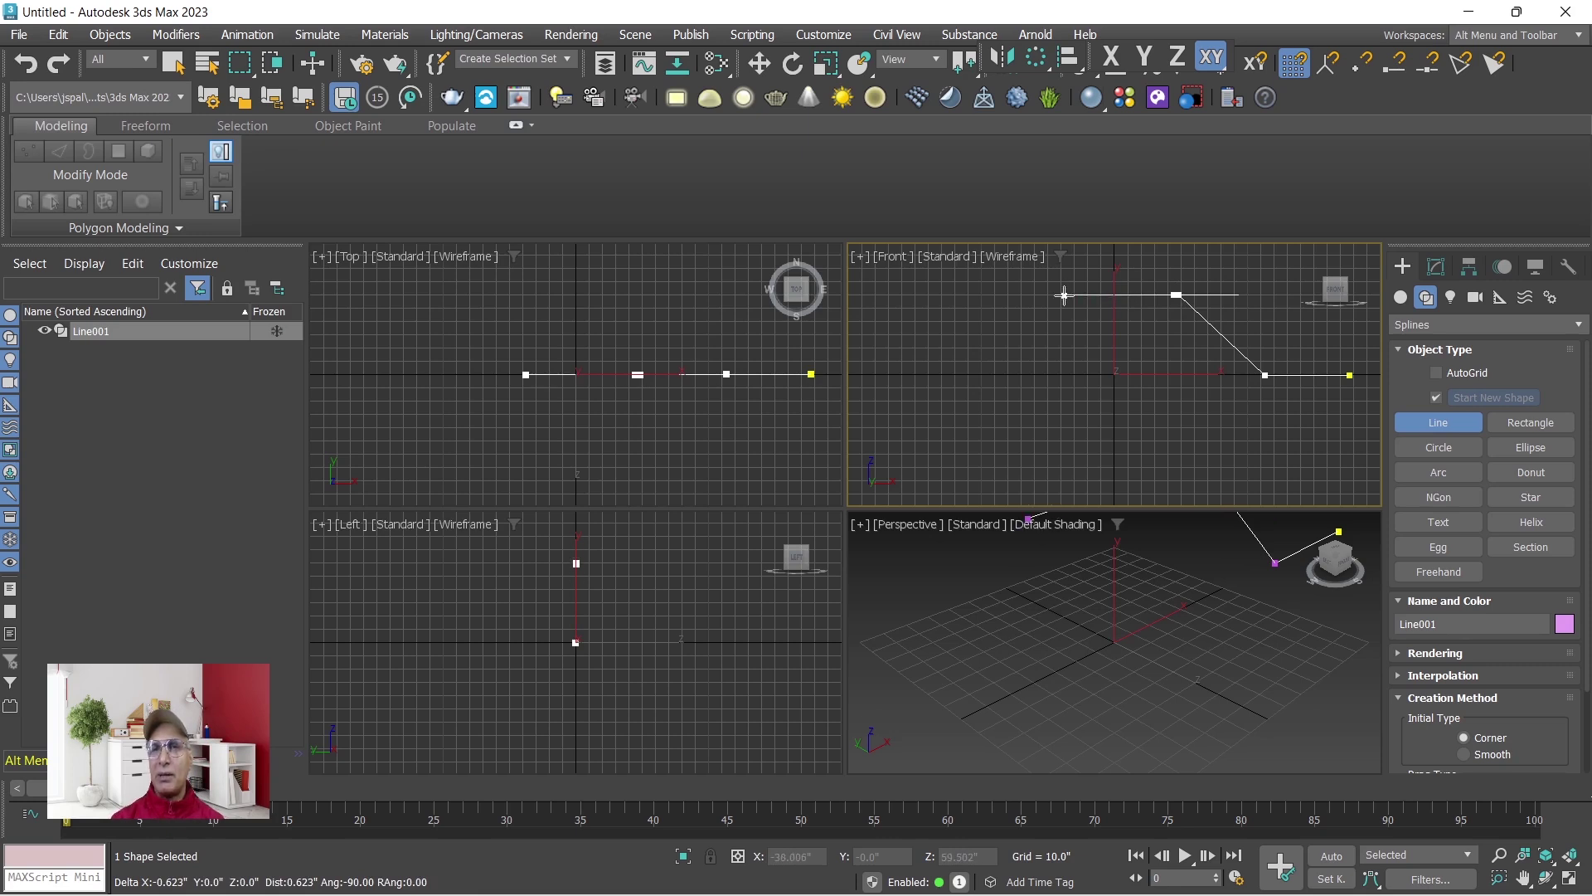
{"action": "left_click", "coordinate": [1041, 292]}
{"action": "left_click", "coordinate": [959, 370]}
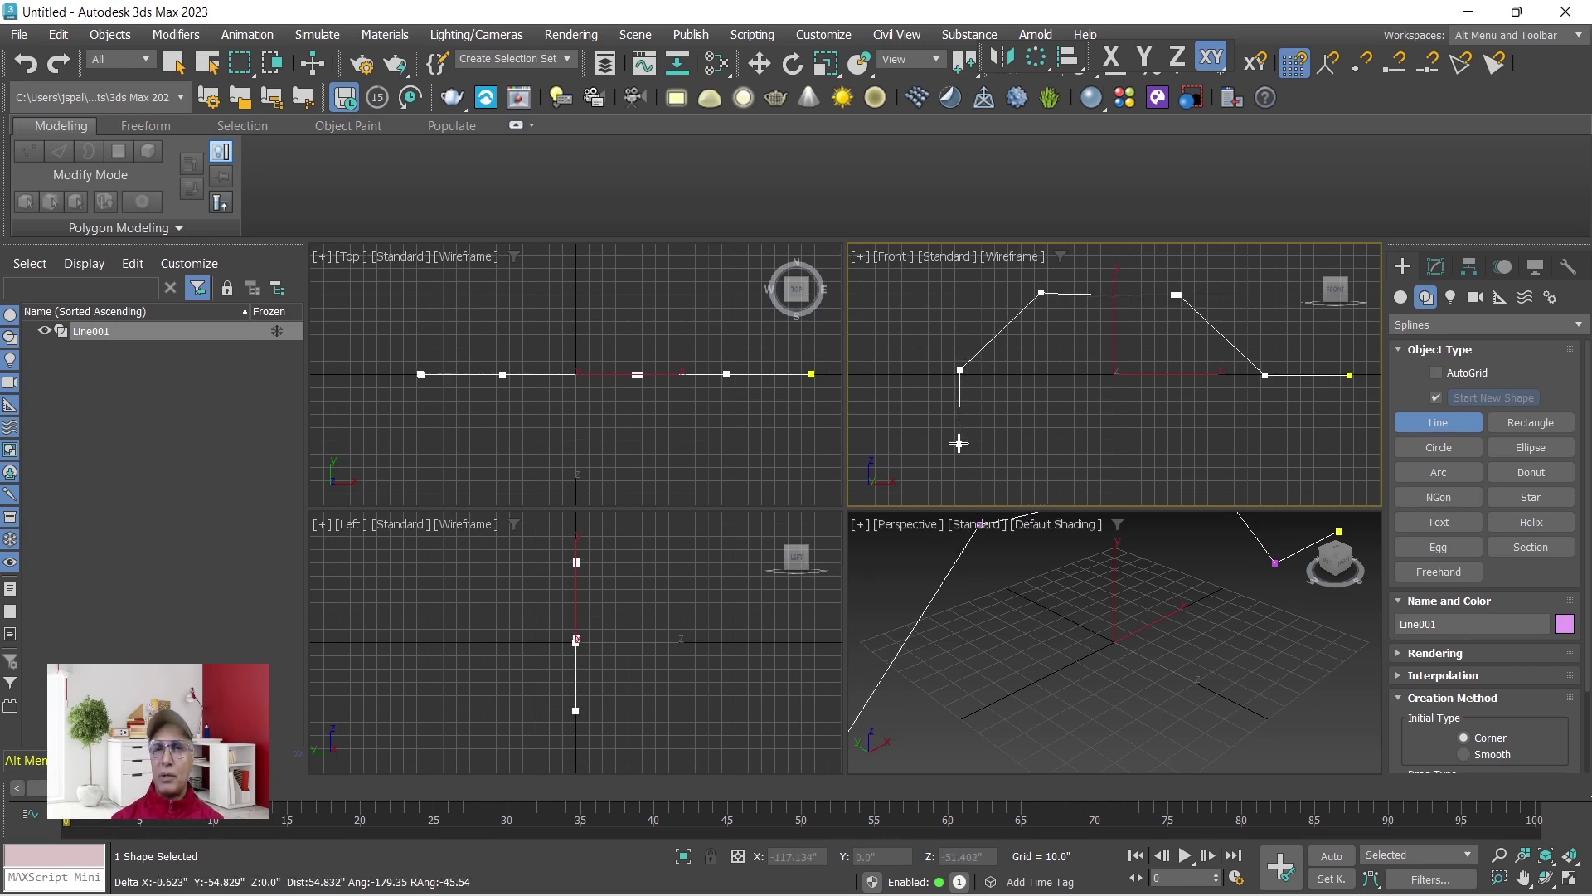
{"action": "left_click", "coordinate": [959, 444]}
{"action": "right_click", "coordinate": [959, 443]}
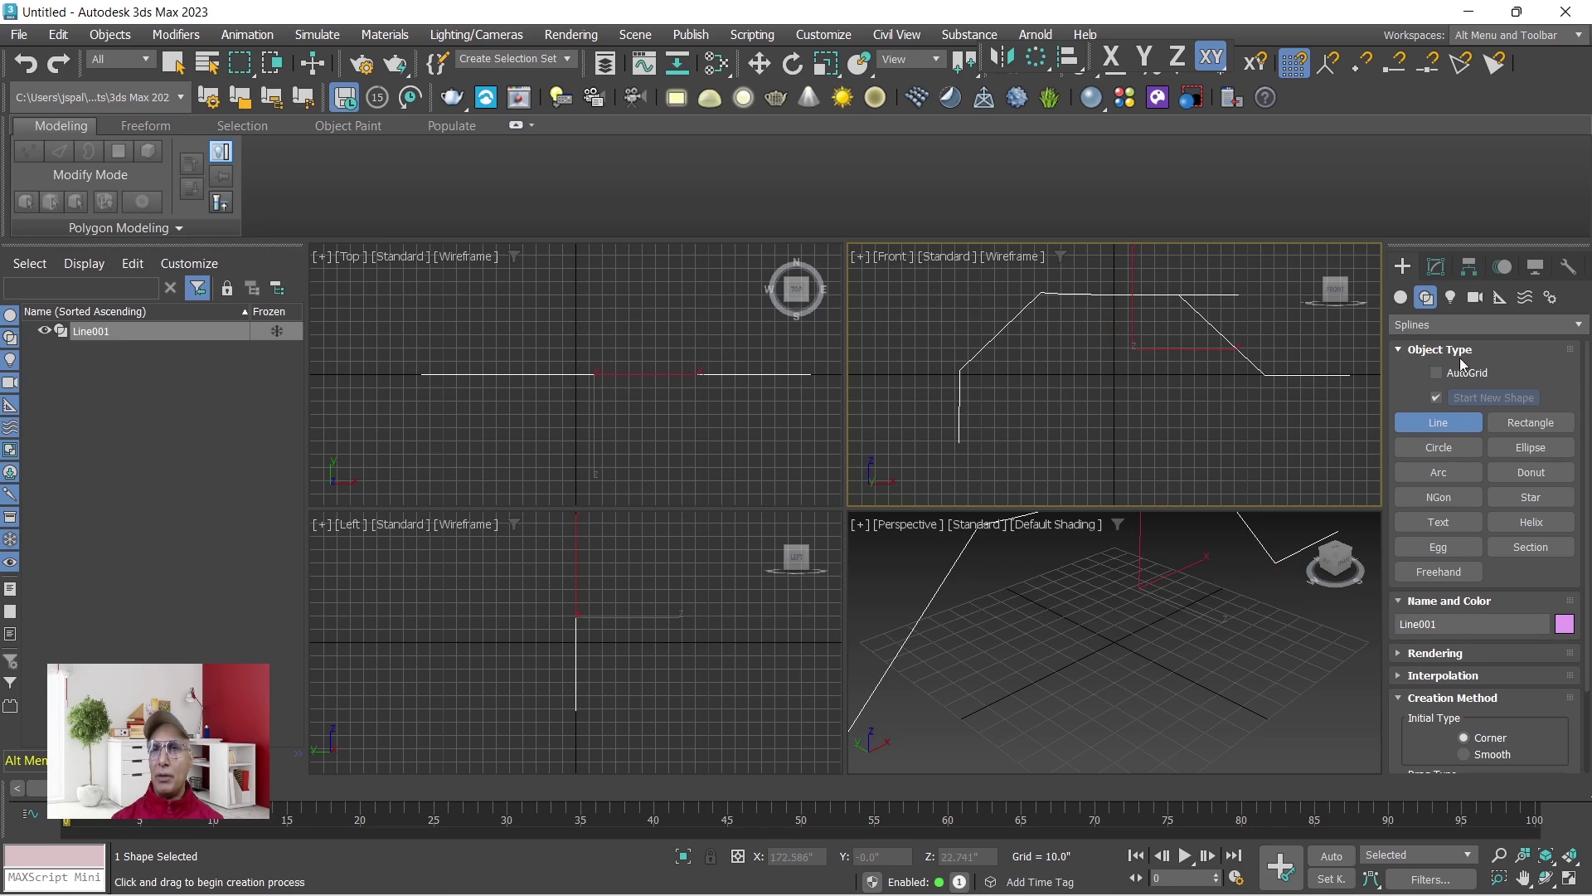
{"action": "left_click", "coordinate": [1436, 266]}
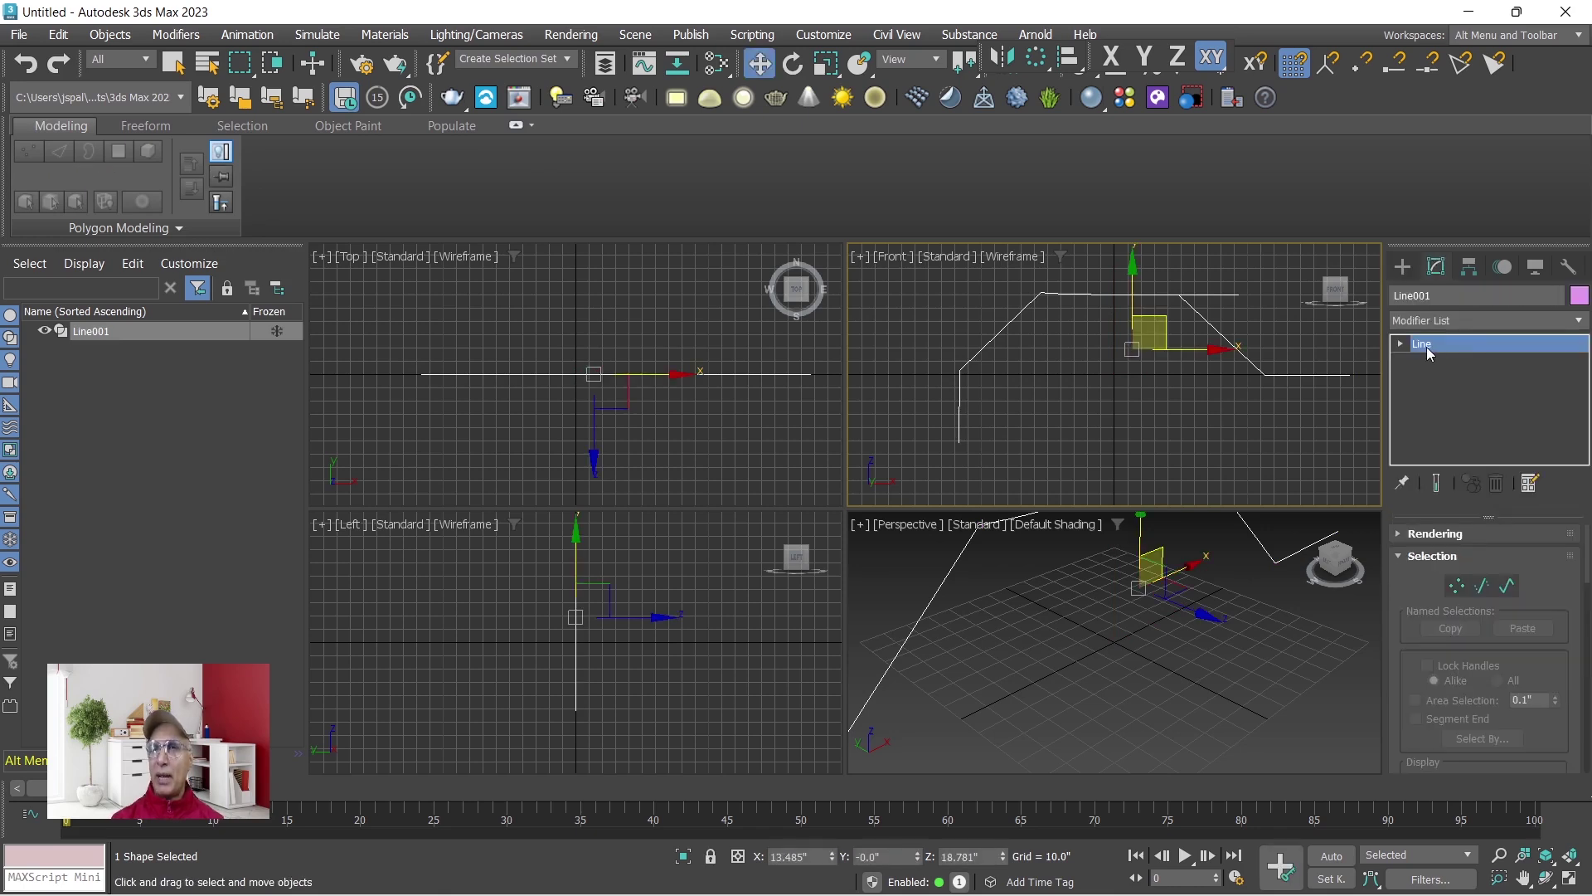
Convert all of Line001's vertices to Bezier and reshape the tangent at the right-hand bend.
{"action": "key", "text": "1"}
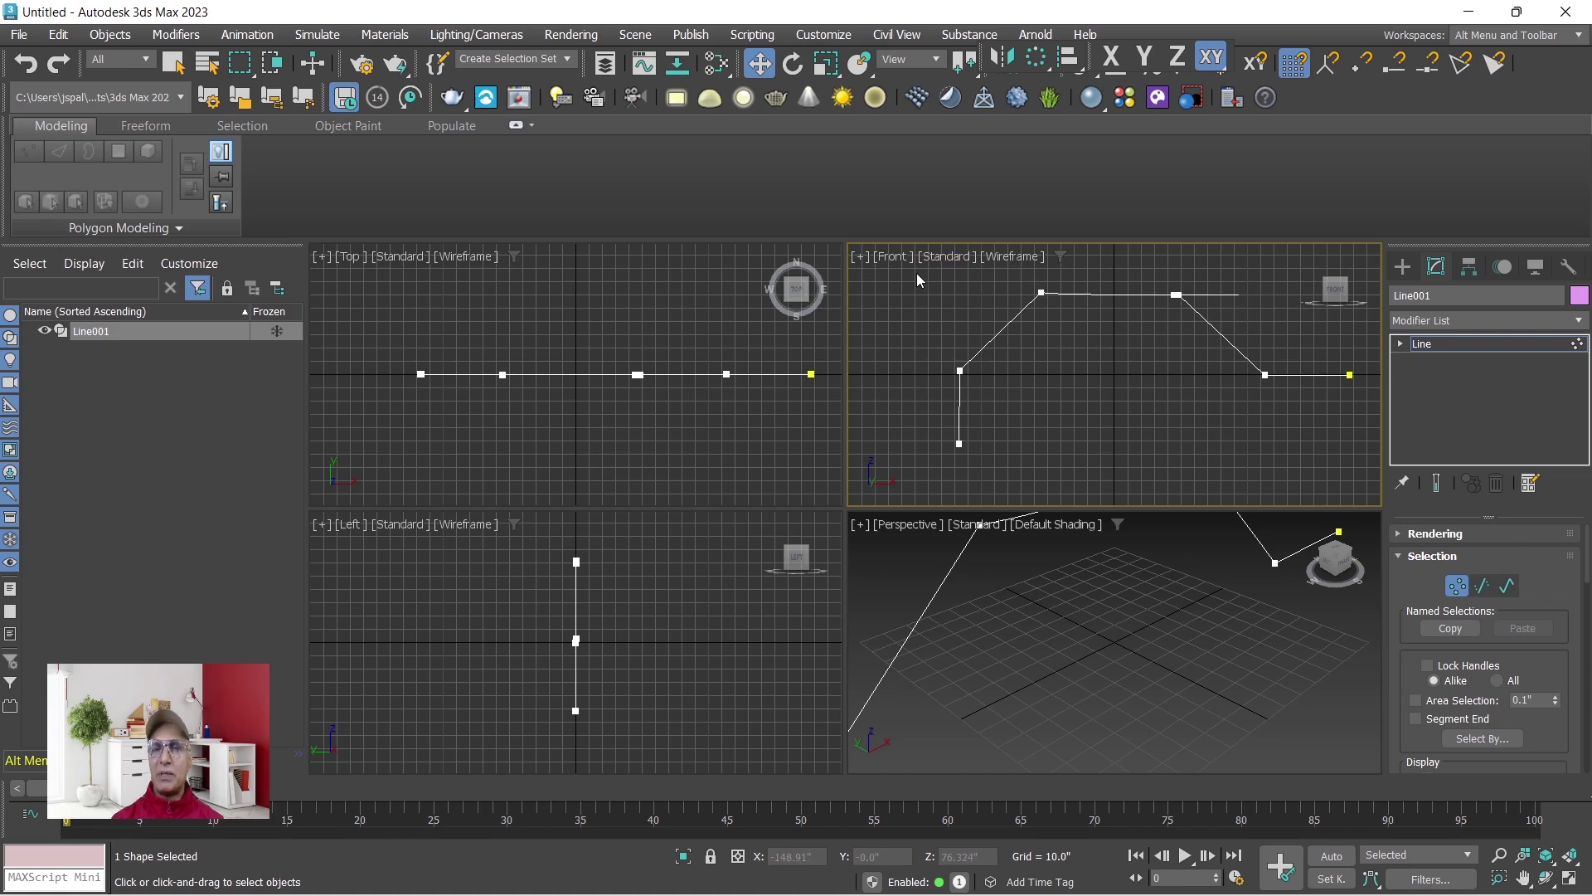
{"action": "left_click_drag", "start_coordinate": [917, 272], "coordinate": [1331, 473]}
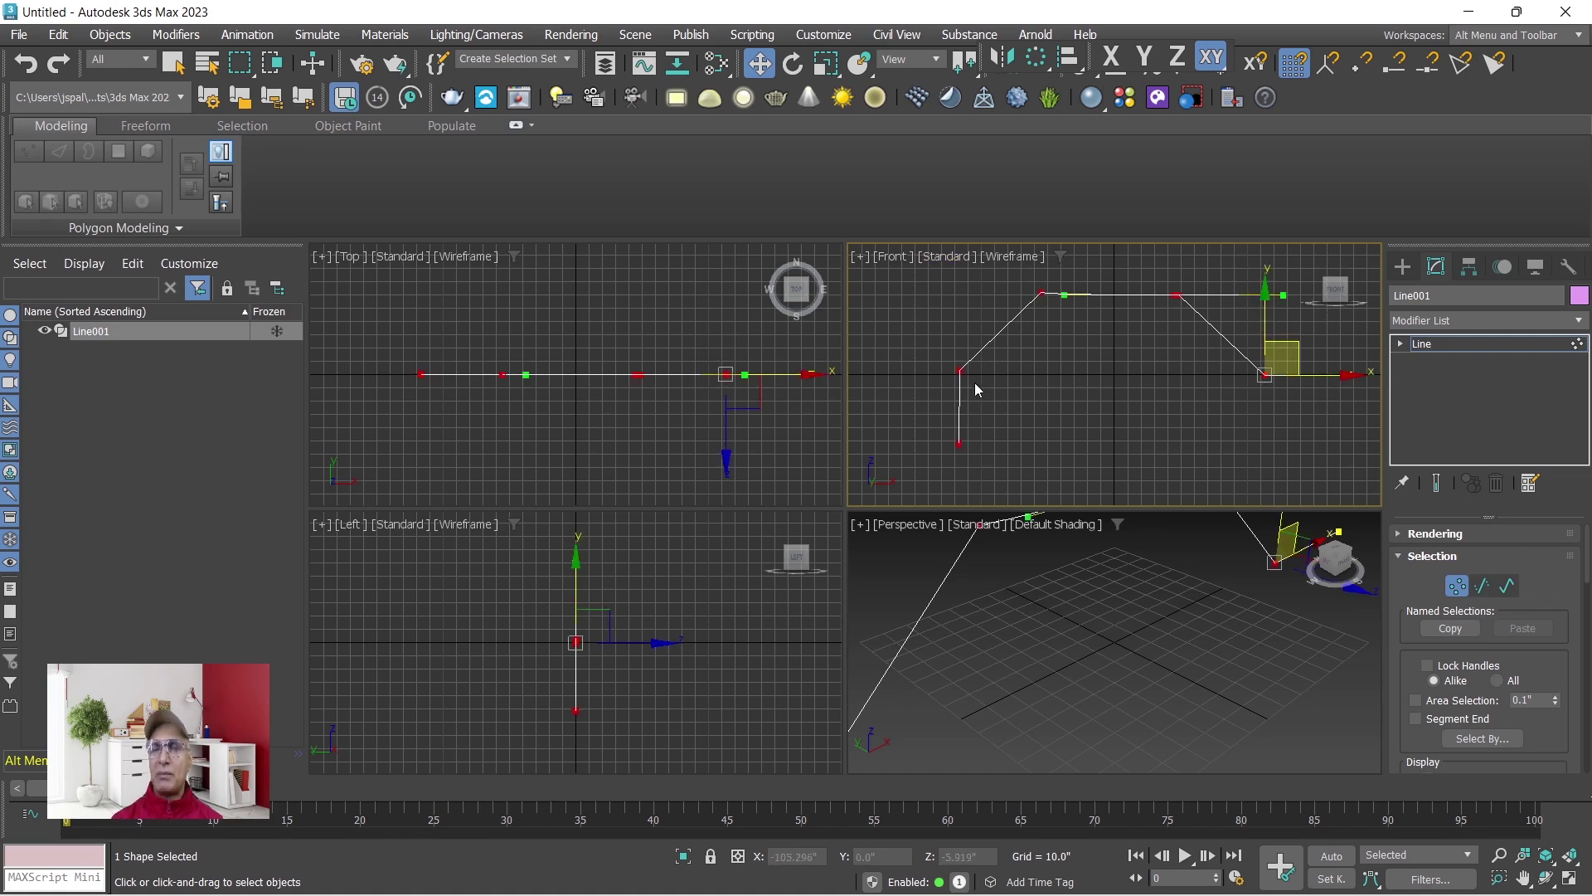
{"action": "left_click", "coordinate": [958, 368]}
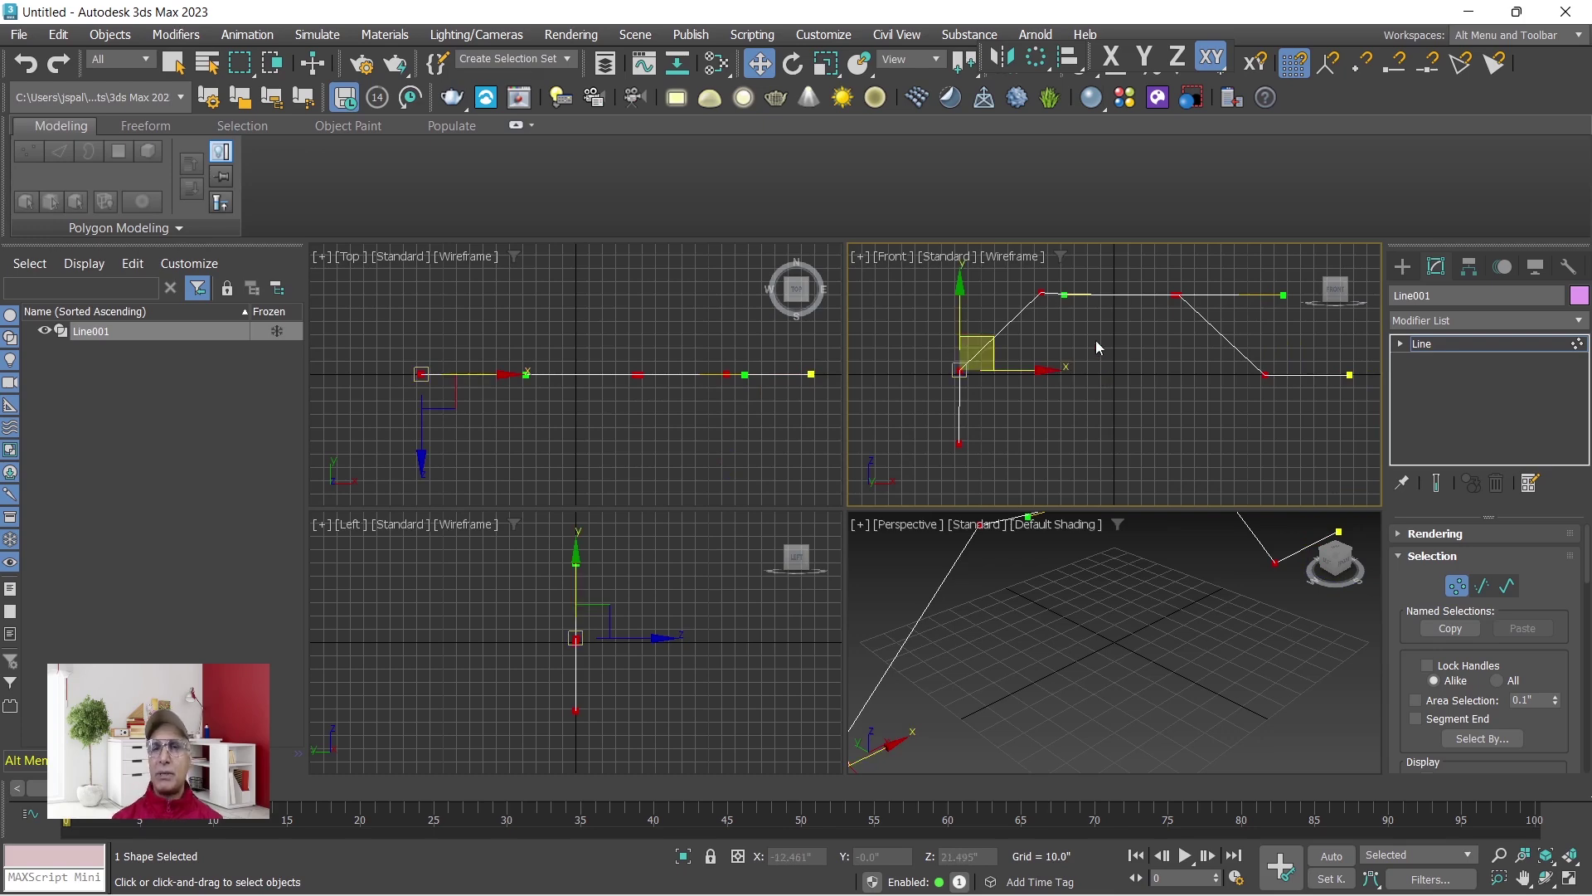
{"action": "right_click", "coordinate": [1062, 298]}
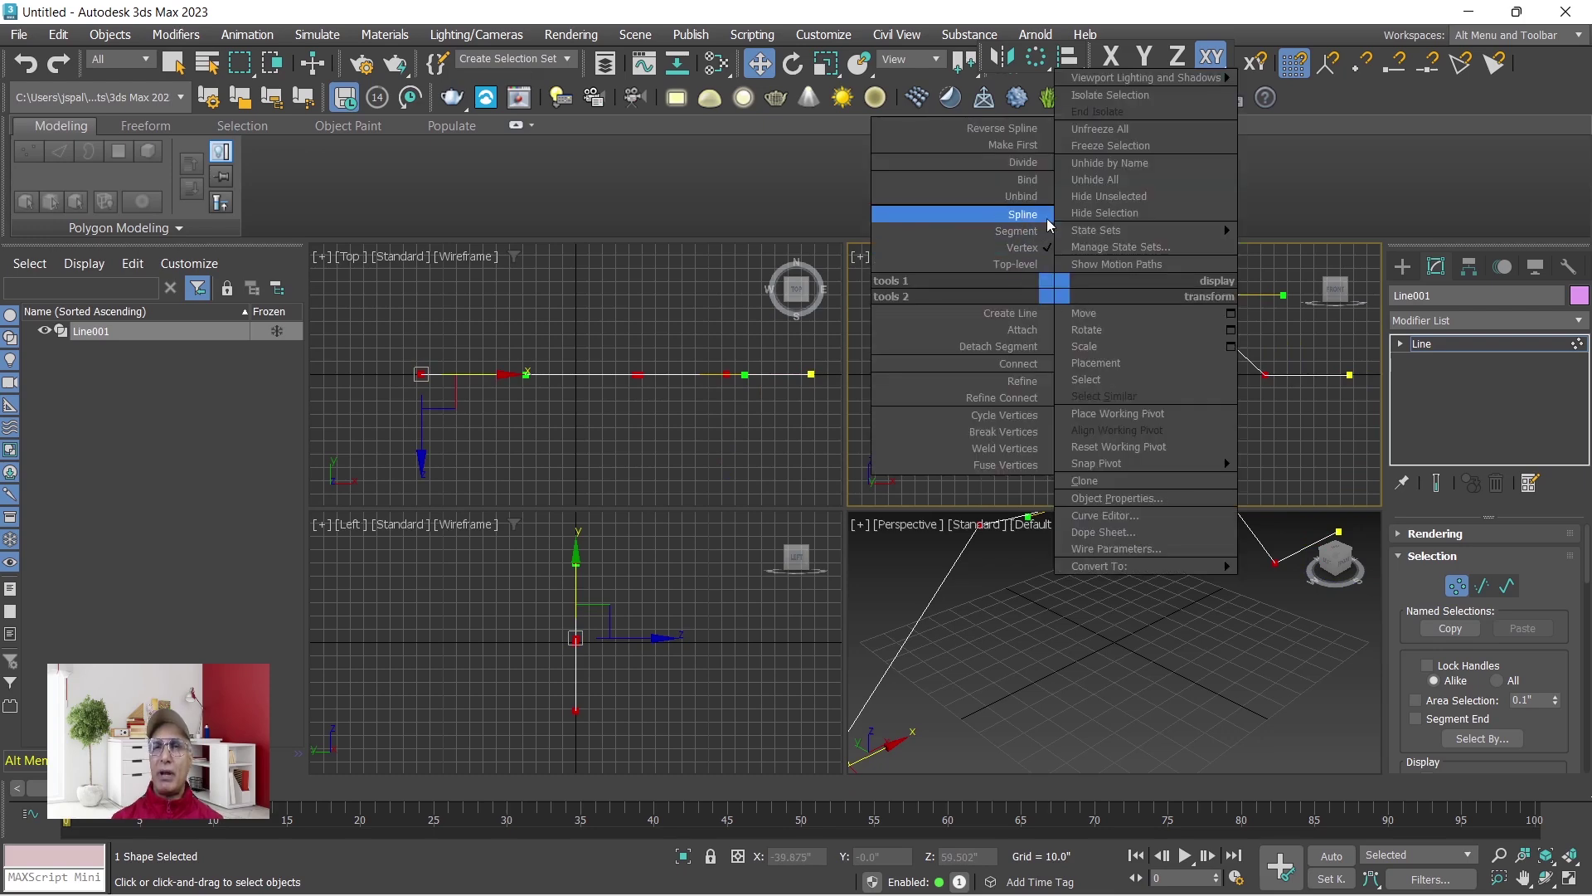
{"action": "left_click", "coordinate": [1003, 336]}
{"action": "left_click_drag", "start_coordinate": [906, 271], "coordinate": [1372, 486]}
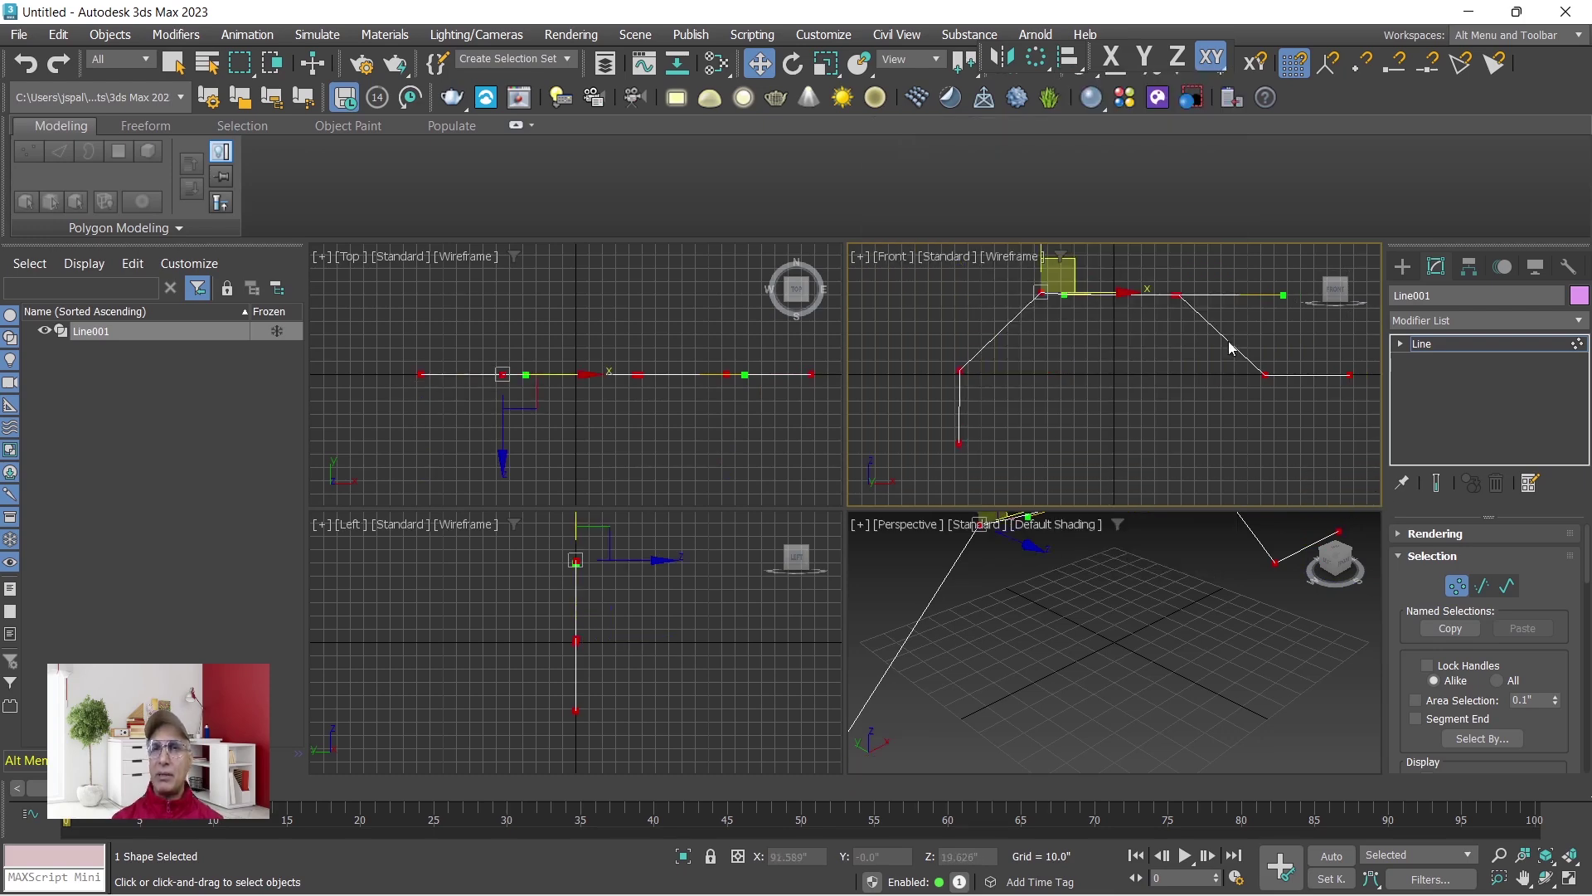
{"action": "right_click", "coordinate": [1178, 299]}
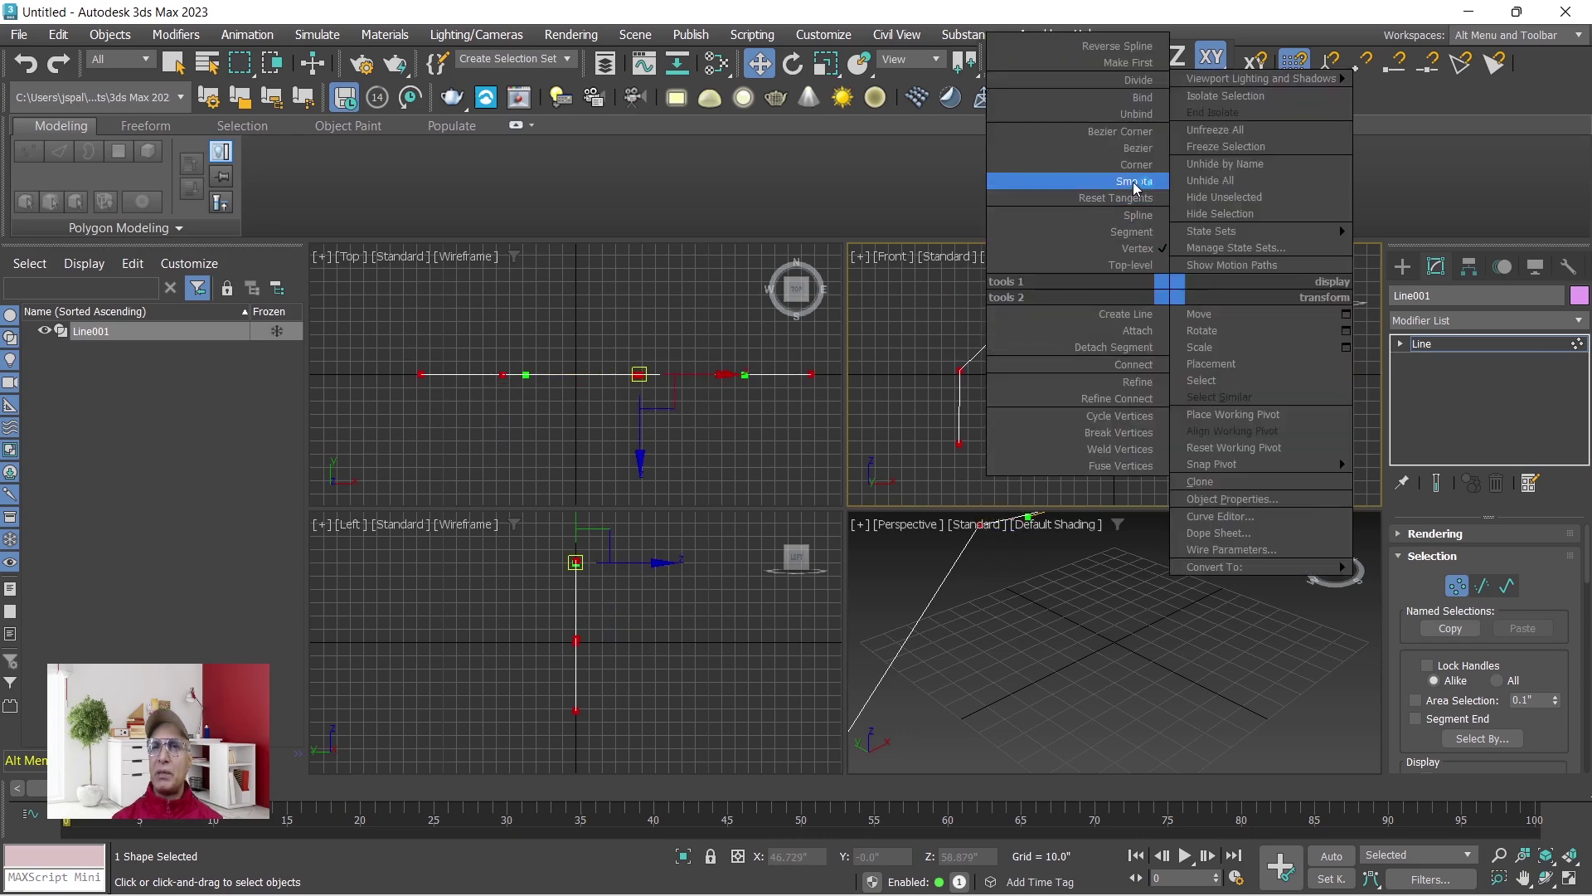
{"action": "left_click", "coordinate": [1141, 148]}
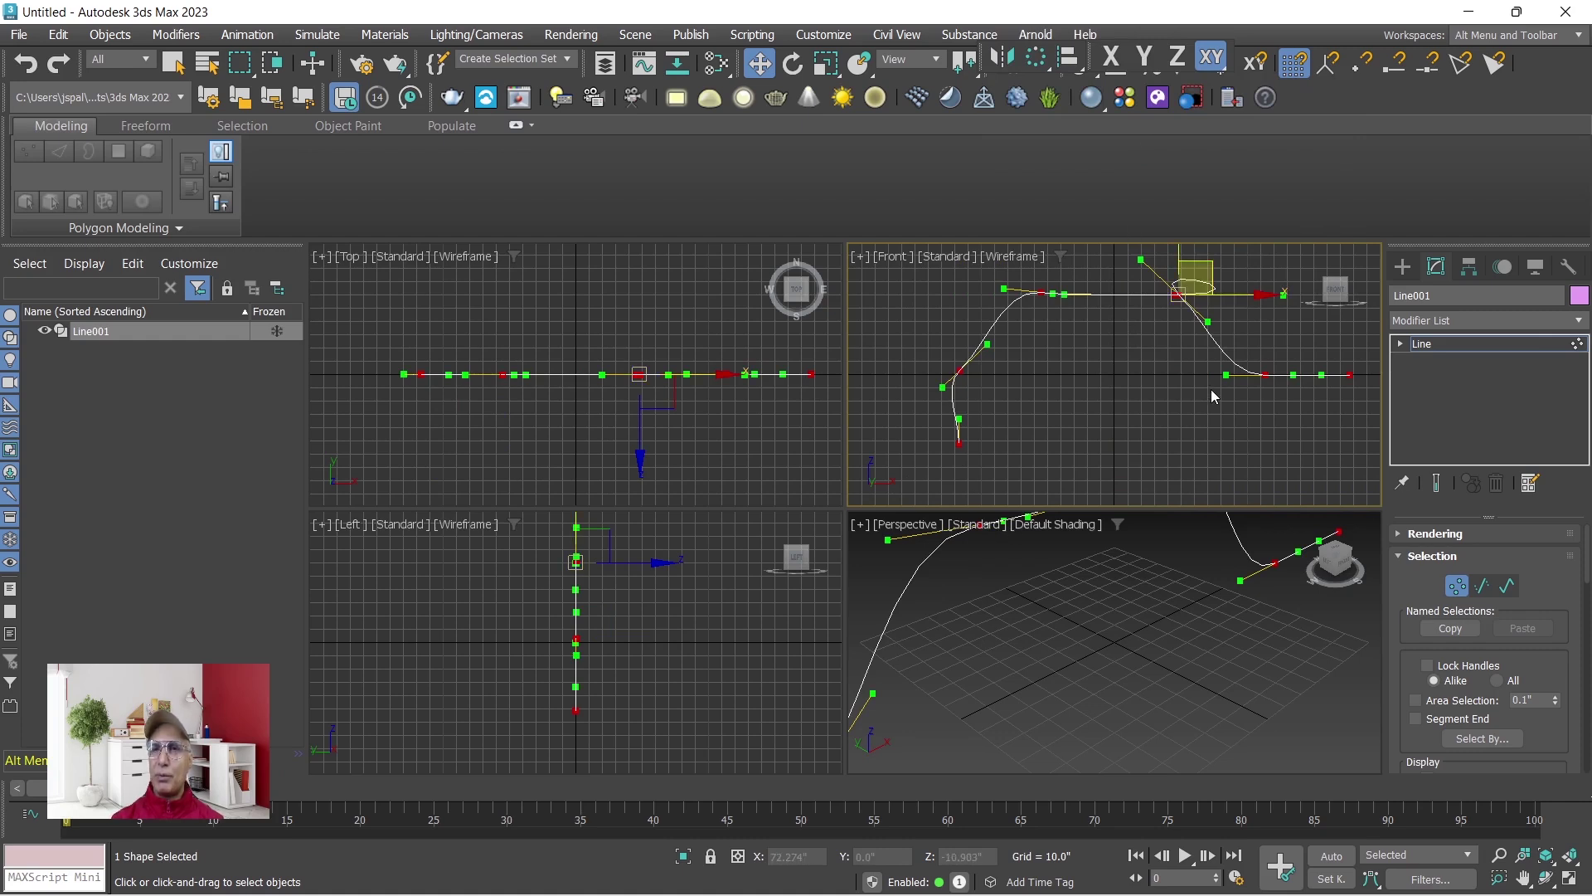
{"action": "left_click_drag", "start_coordinate": [1226, 375], "coordinate": [1226, 372]}
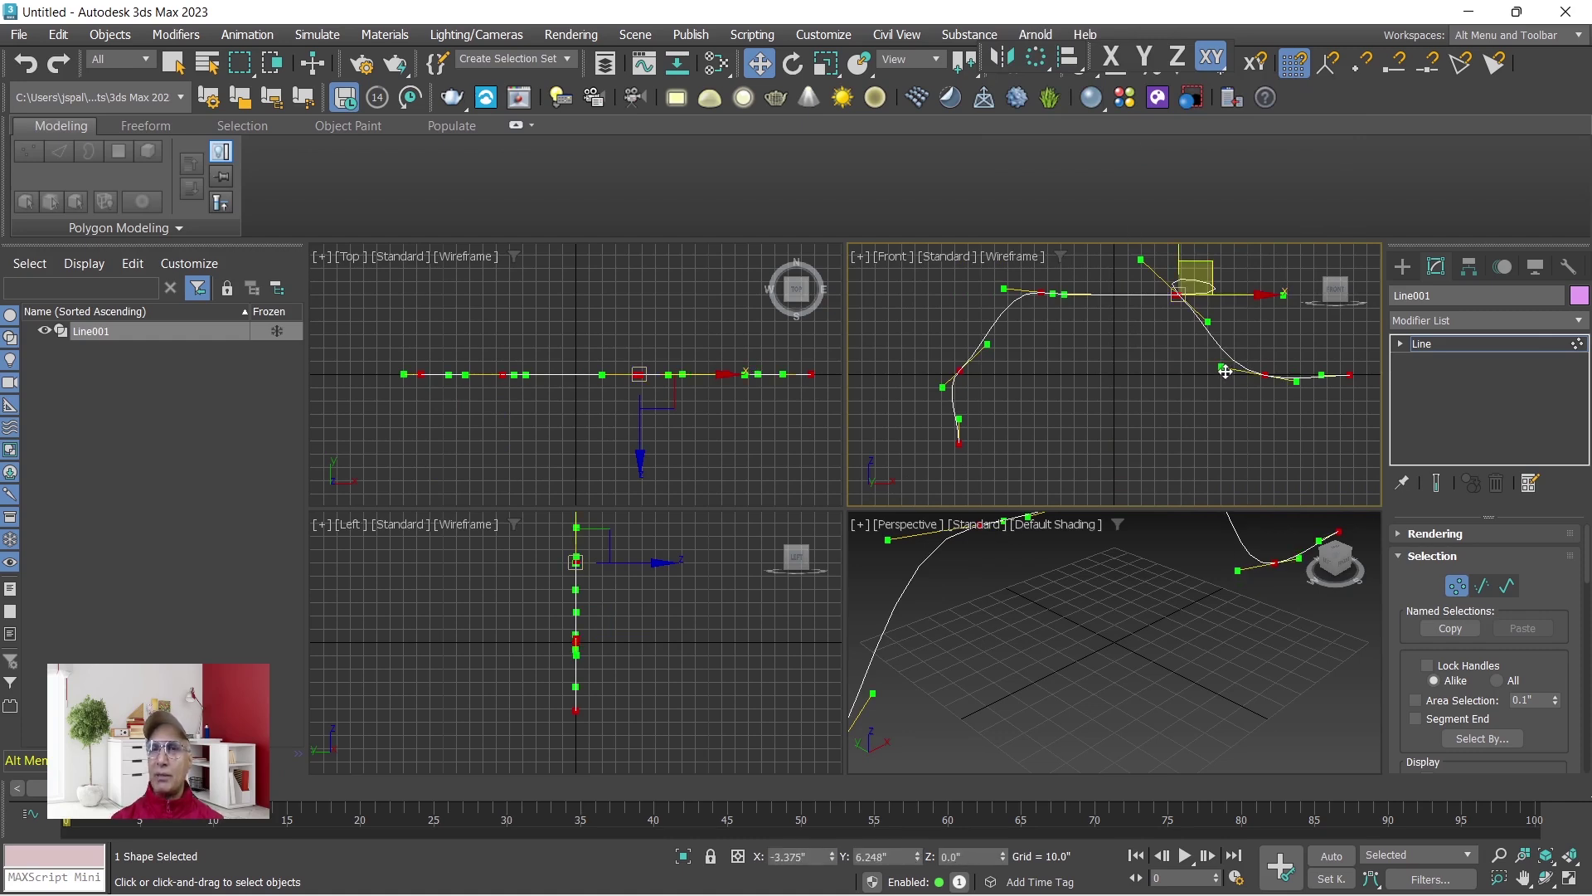
{"action": "left_click", "coordinate": [1224, 330]}
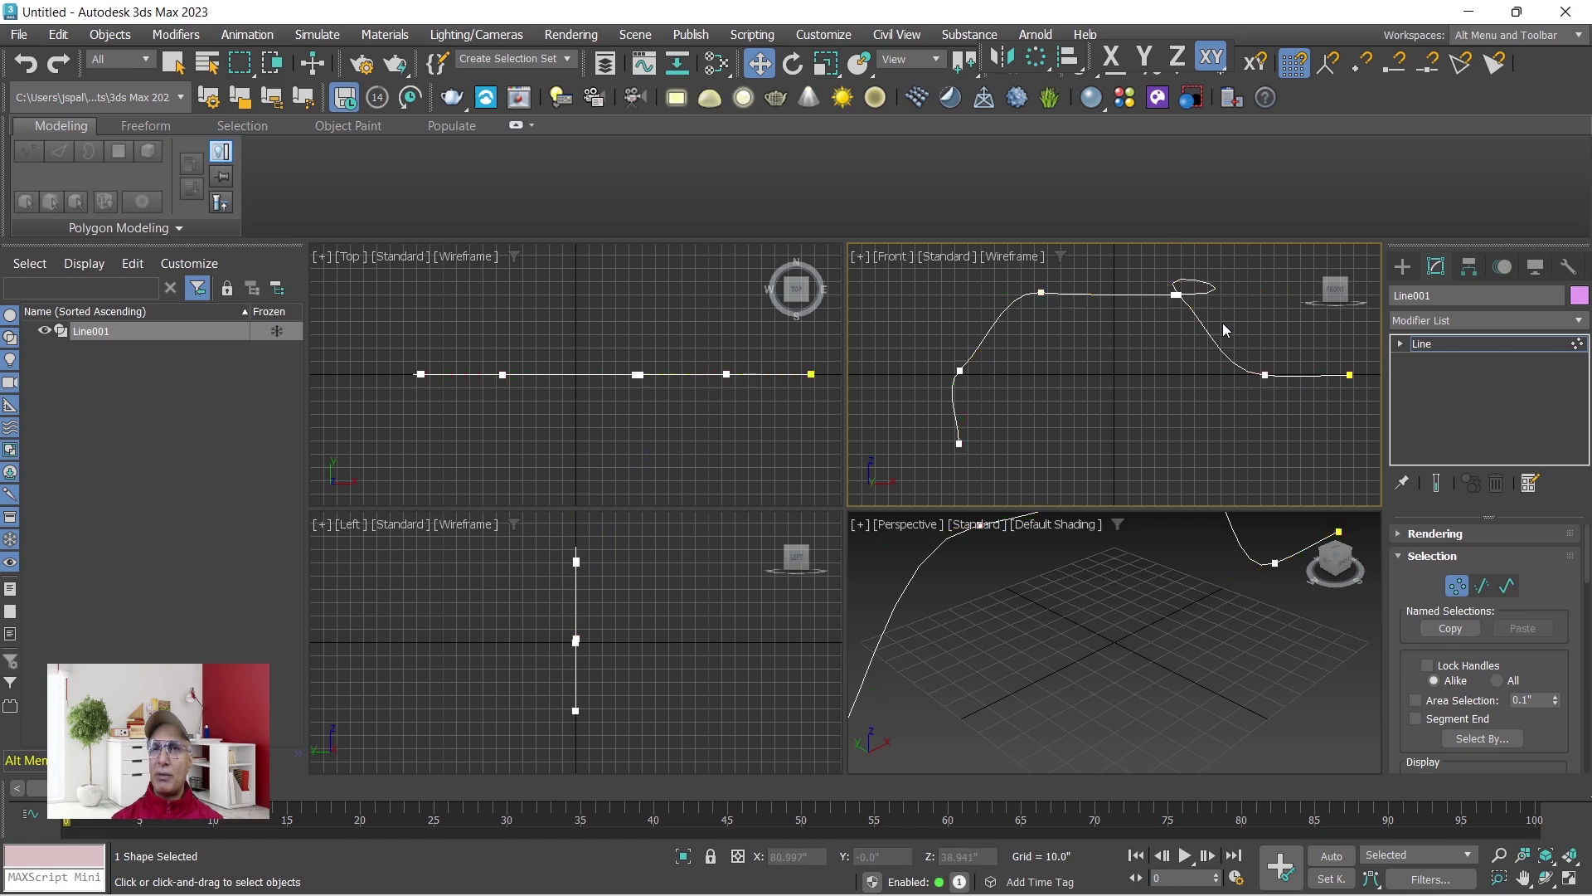
Adjust Bezier tangents at the left bend, the bottom point (Y-constrained), and the right endpoint.
{"action": "left_click", "coordinate": [959, 371]}
{"action": "left_click_drag", "start_coordinate": [986, 340], "coordinate": [965, 328]}
{"action": "left_click_drag", "start_coordinate": [929, 429], "coordinate": [1012, 472]}
{"action": "key", "text": "F6"}
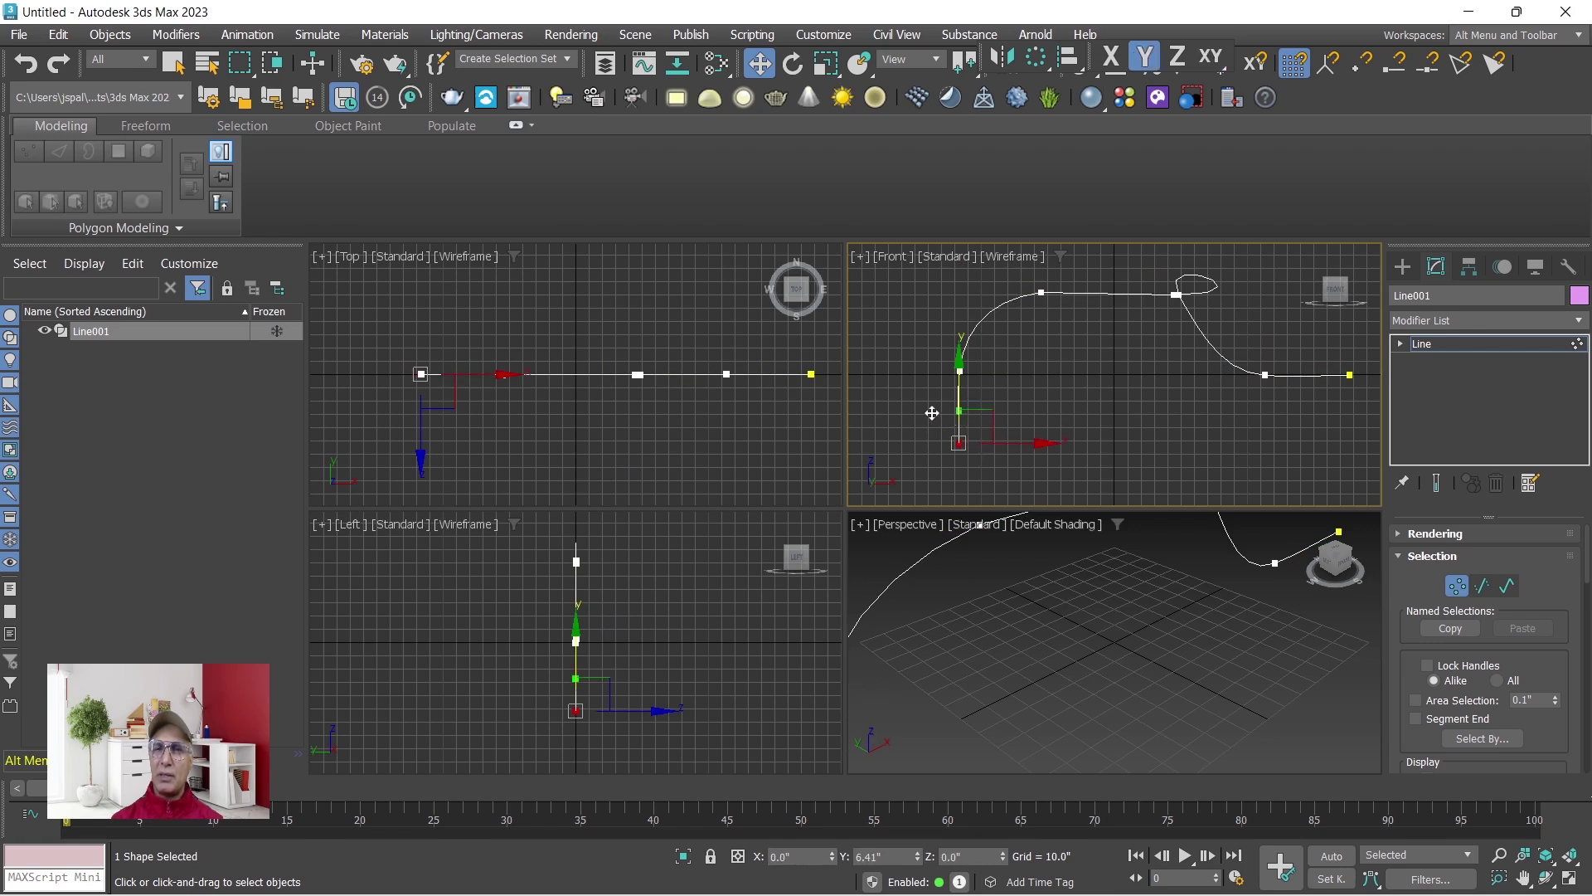
{"action": "left_click_drag", "start_coordinate": [954, 409], "coordinate": [995, 418]}
{"action": "left_click", "coordinate": [1207, 446]}
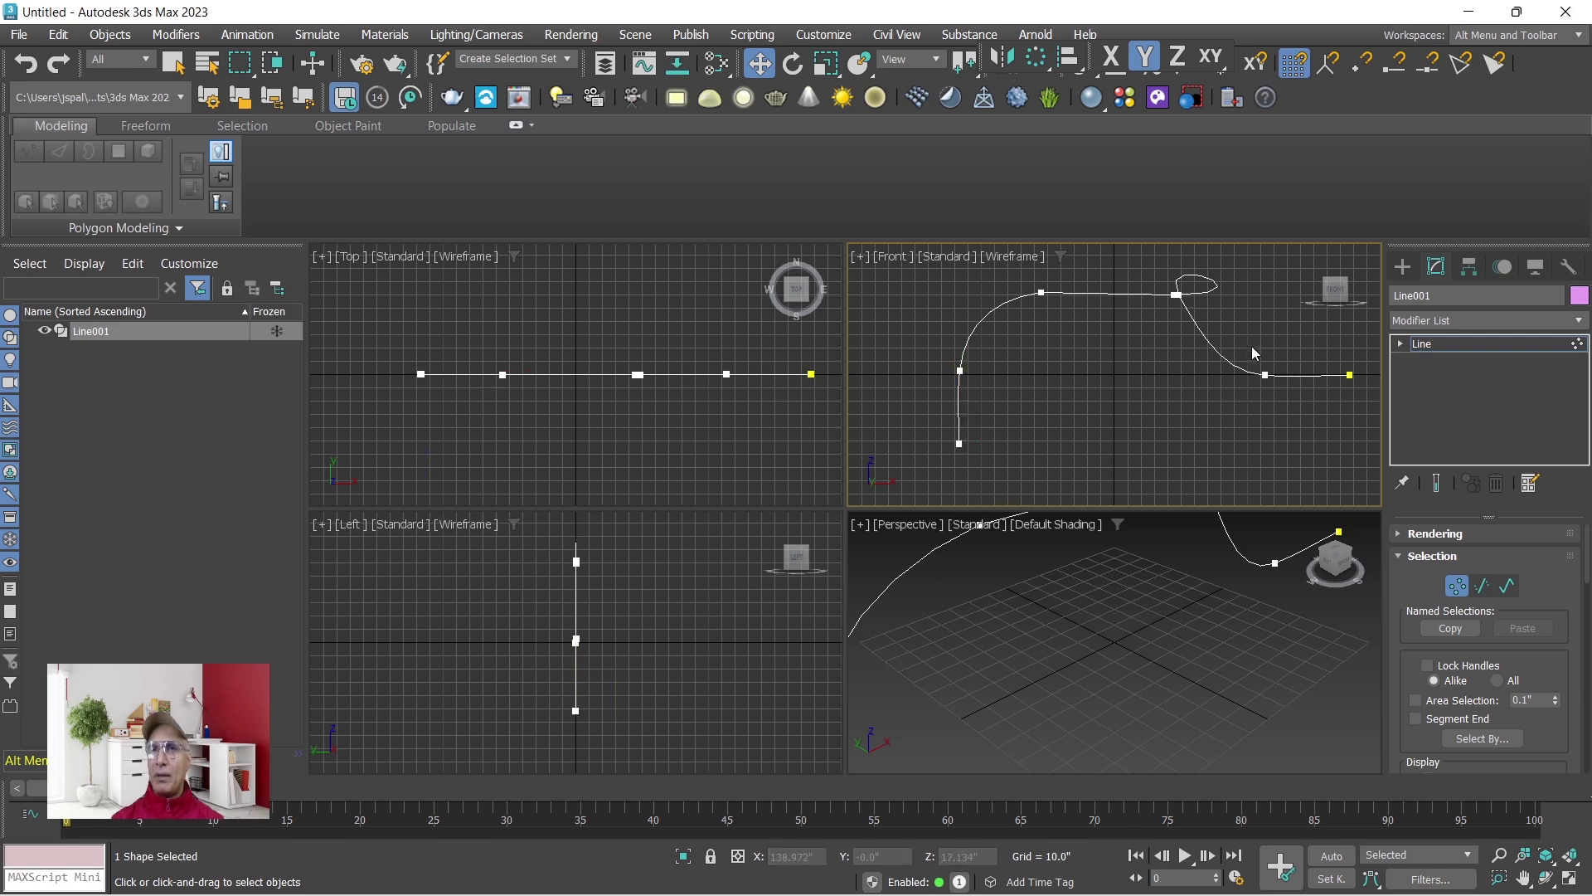
{"action": "left_click", "coordinate": [1347, 373]}
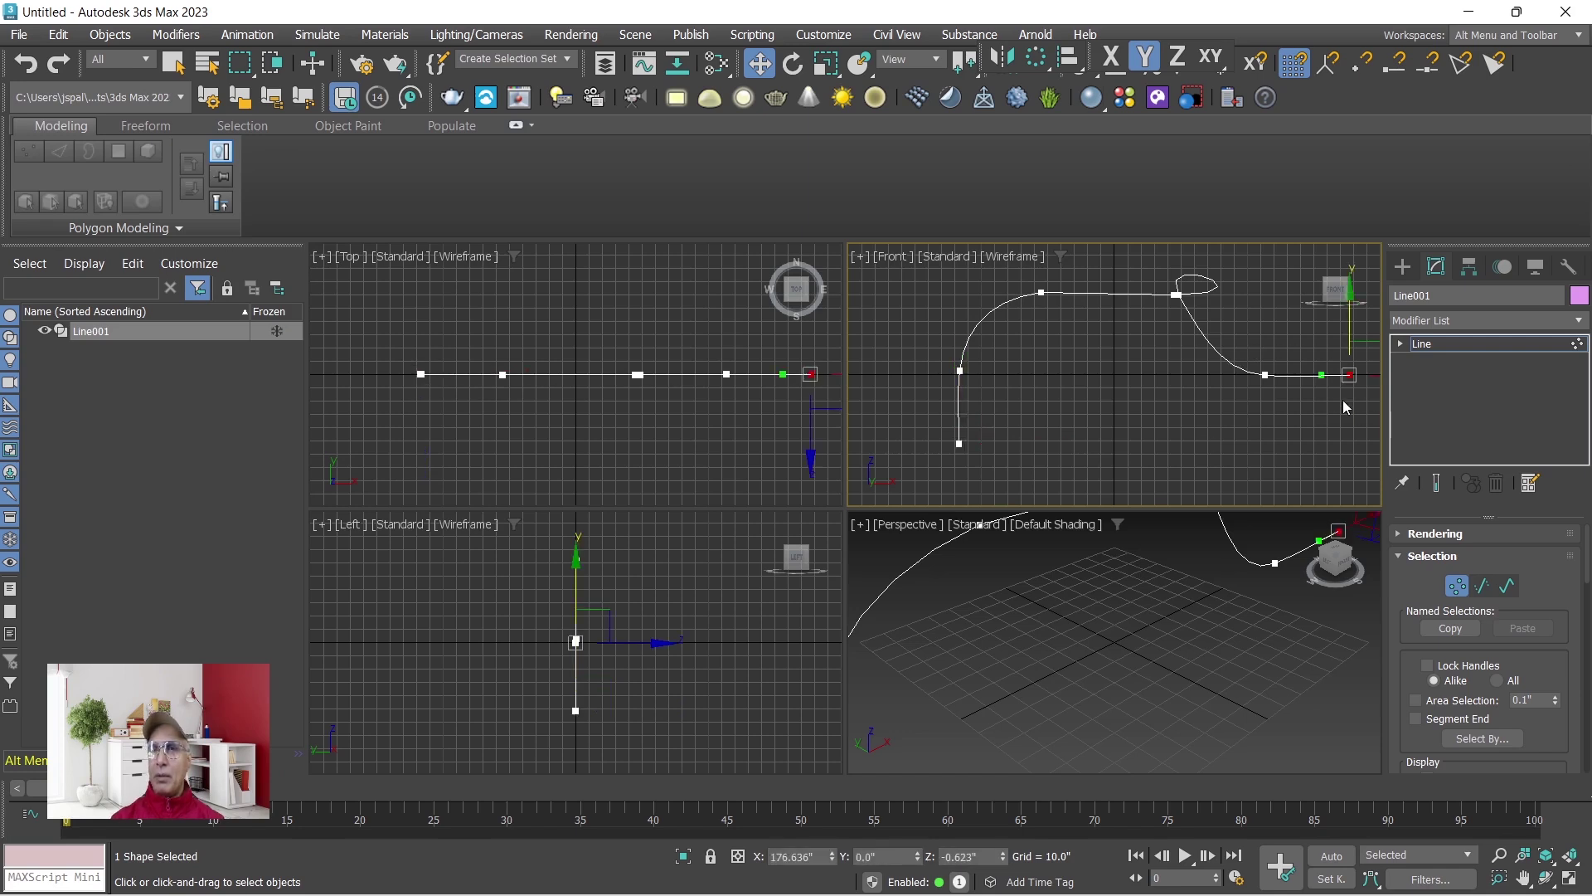
{"action": "mouse_move", "coordinate": [1326, 370]}
{"action": "left_mouse_down"}
{"action": "mouse_move", "coordinate": [1299, 390]}
{"action": "mouse_move", "coordinate": [1322, 388]}
{"action": "left_mouse_up"}
{"action": "left_click", "coordinate": [1270, 417]}
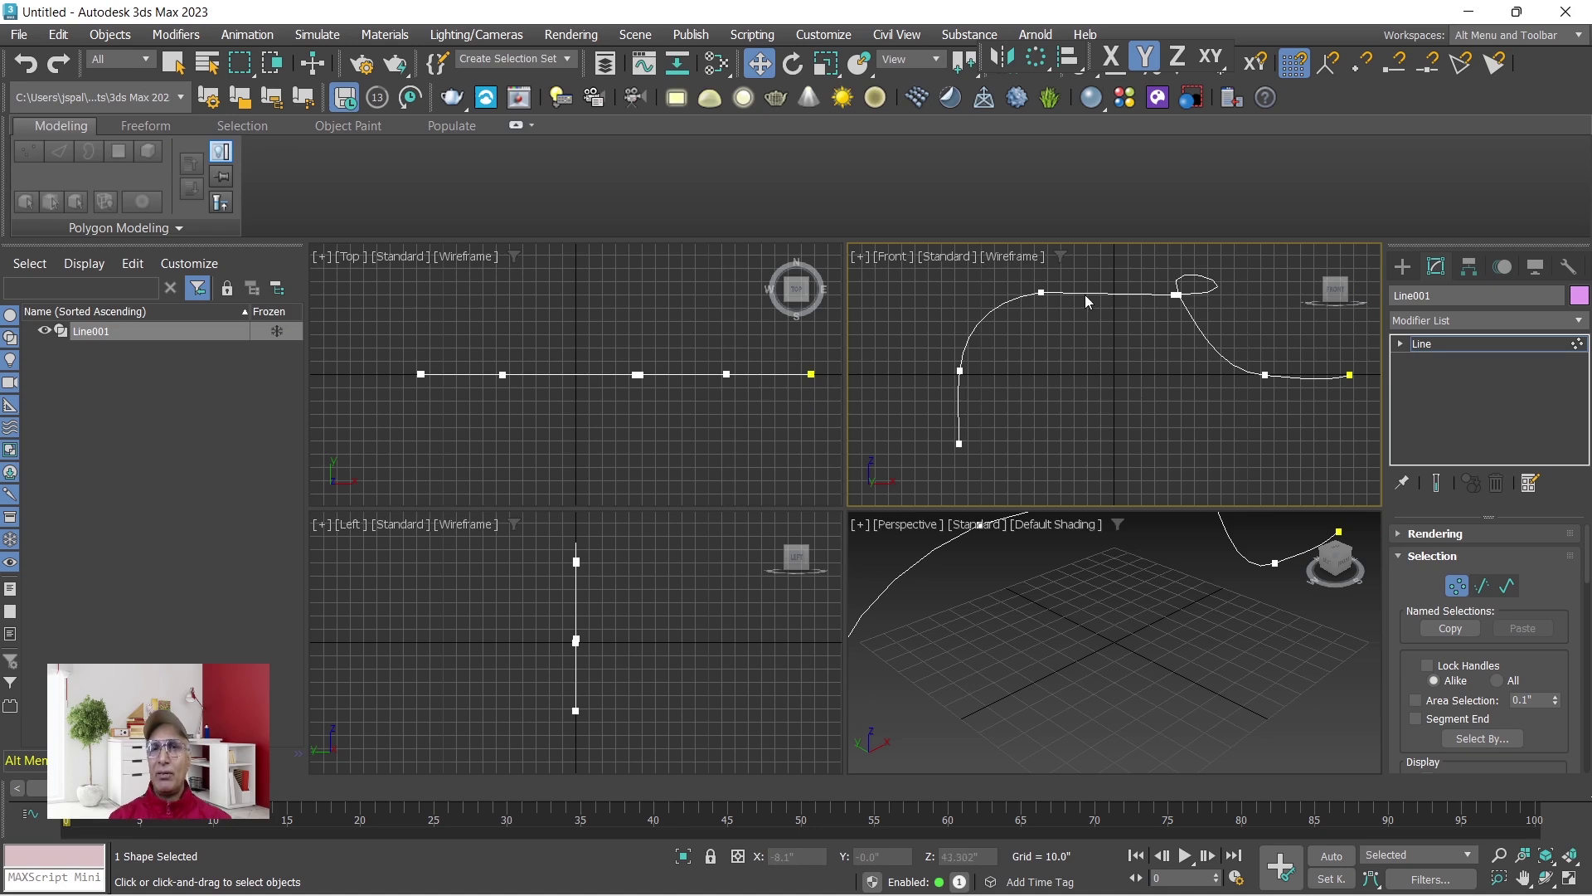
Select Line001 and turn on Enable In Renderer in its Rendering rollout.
{"action": "left_click", "coordinate": [1428, 348]}
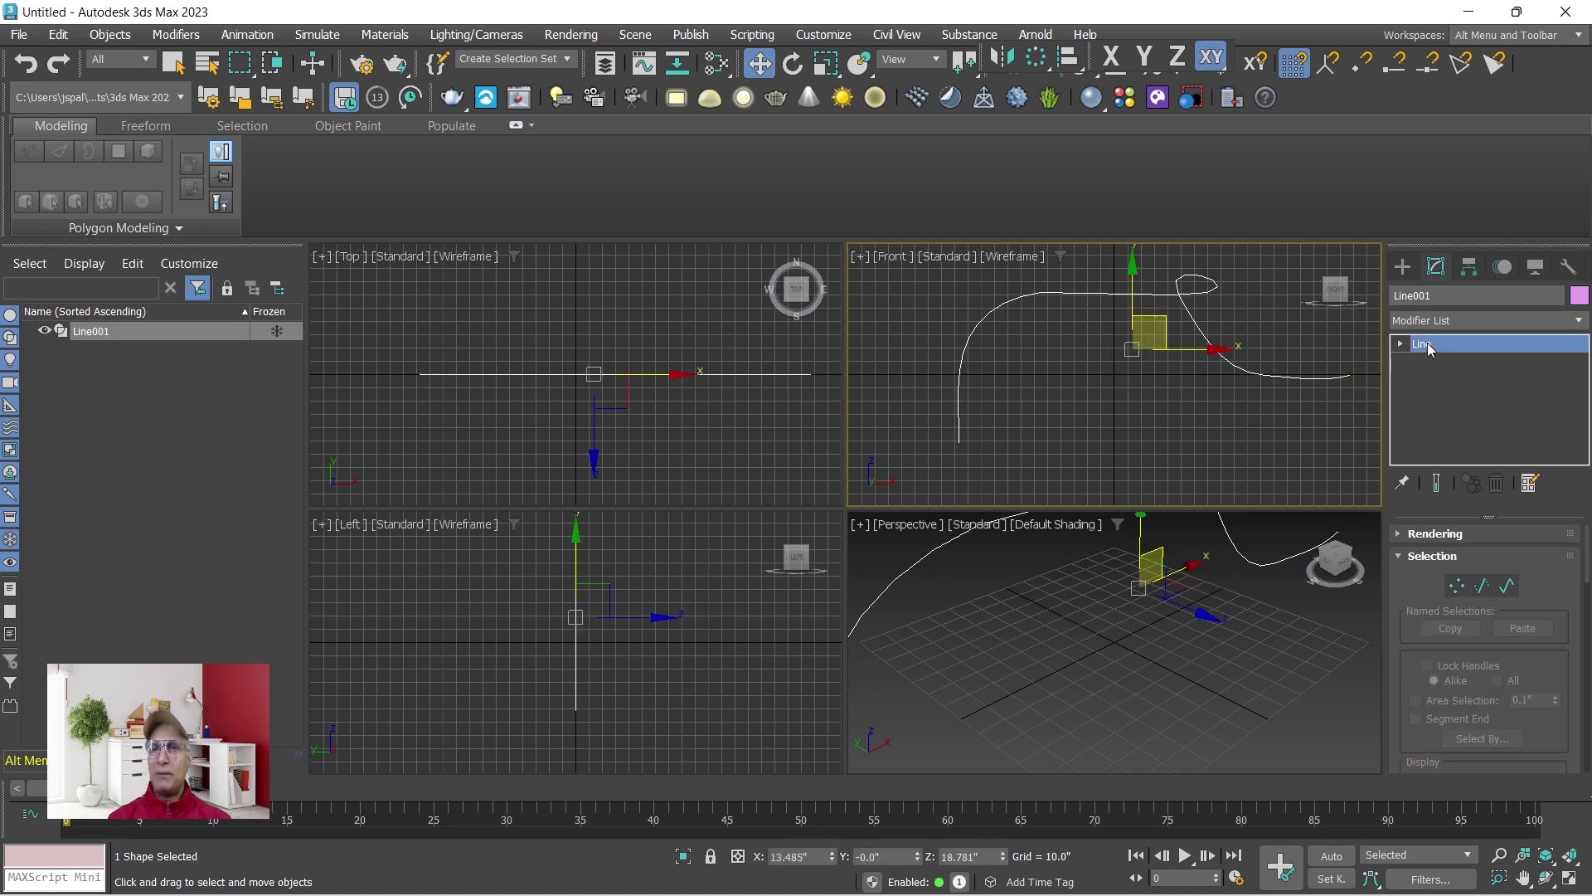
{"action": "left_click", "coordinate": [1075, 405]}
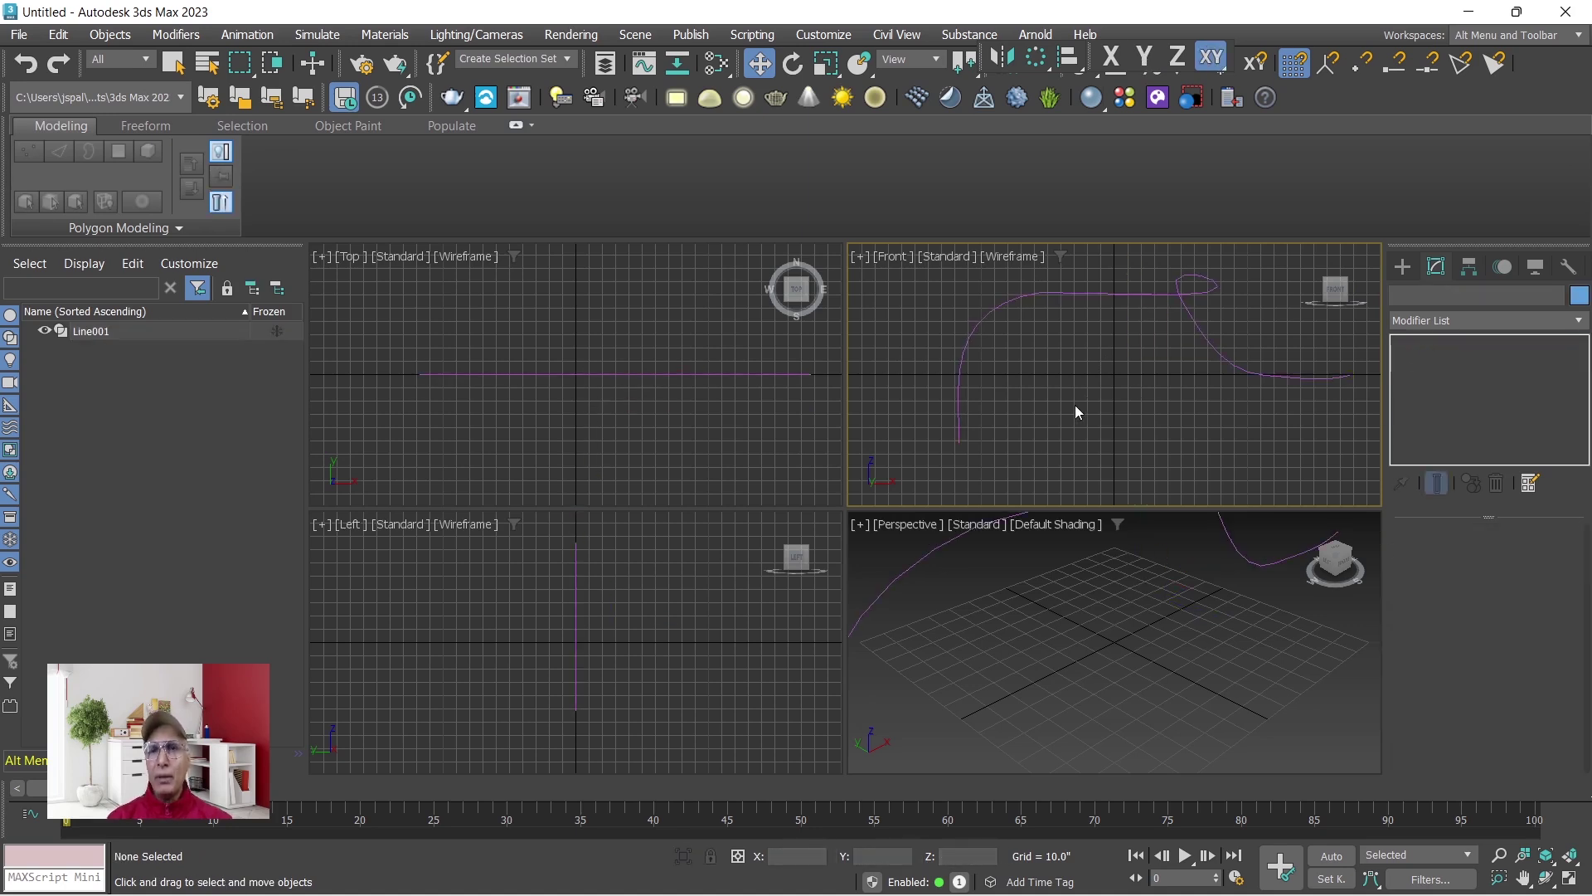
{"action": "left_click", "coordinate": [1105, 292]}
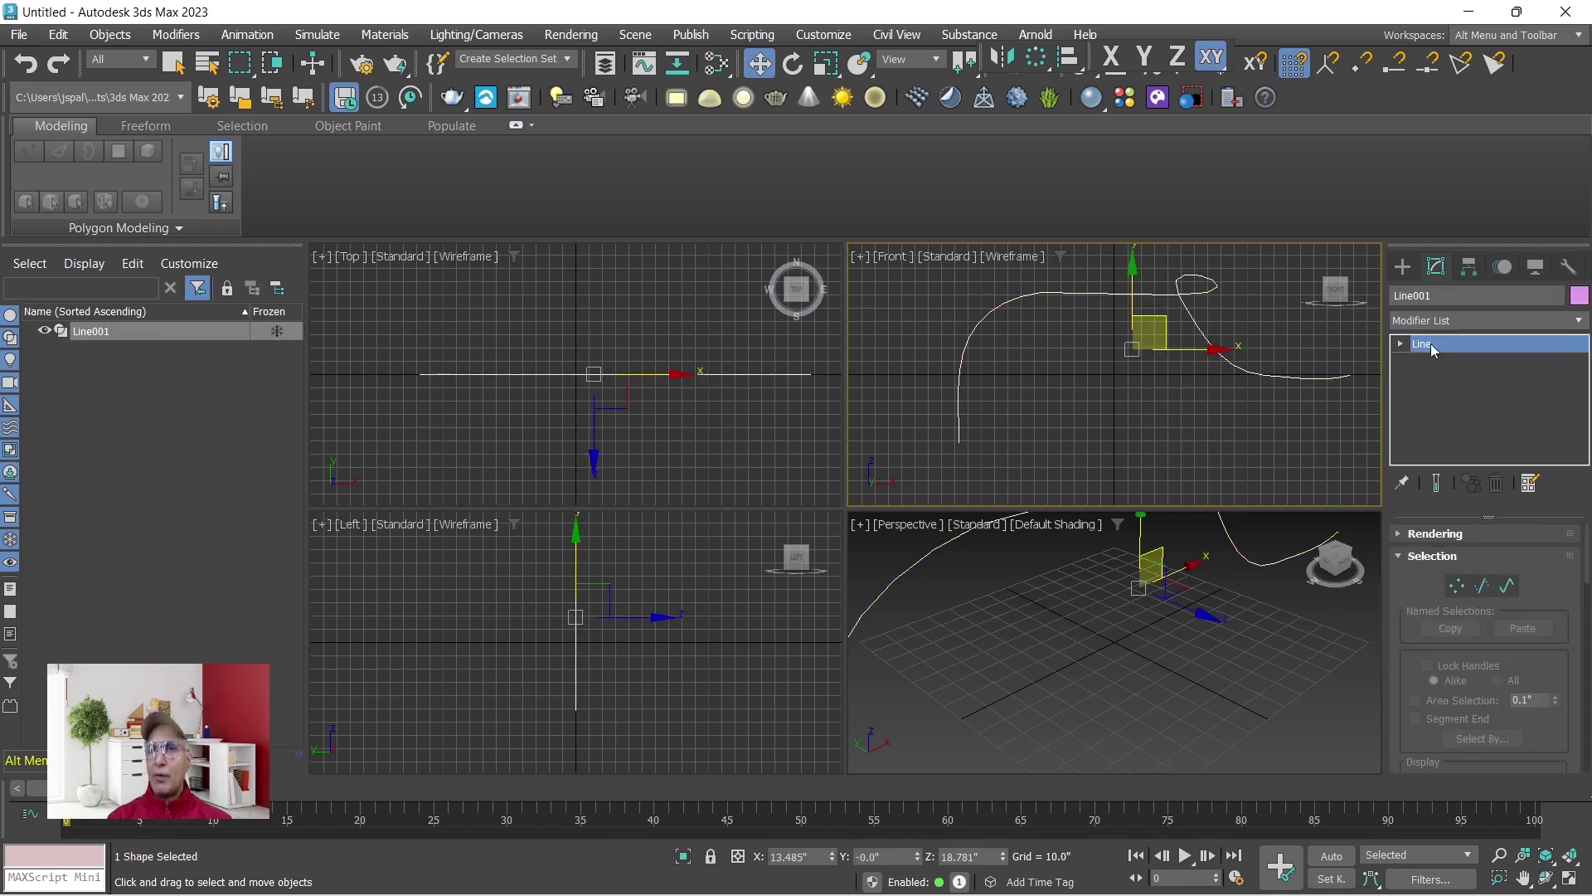
{"action": "key", "text": "1"}
{"action": "left_click", "coordinate": [1398, 533]}
{"action": "scroll", "coordinate": [1396, 580], "scroll_direction": "down", "scroll_amount": 3}
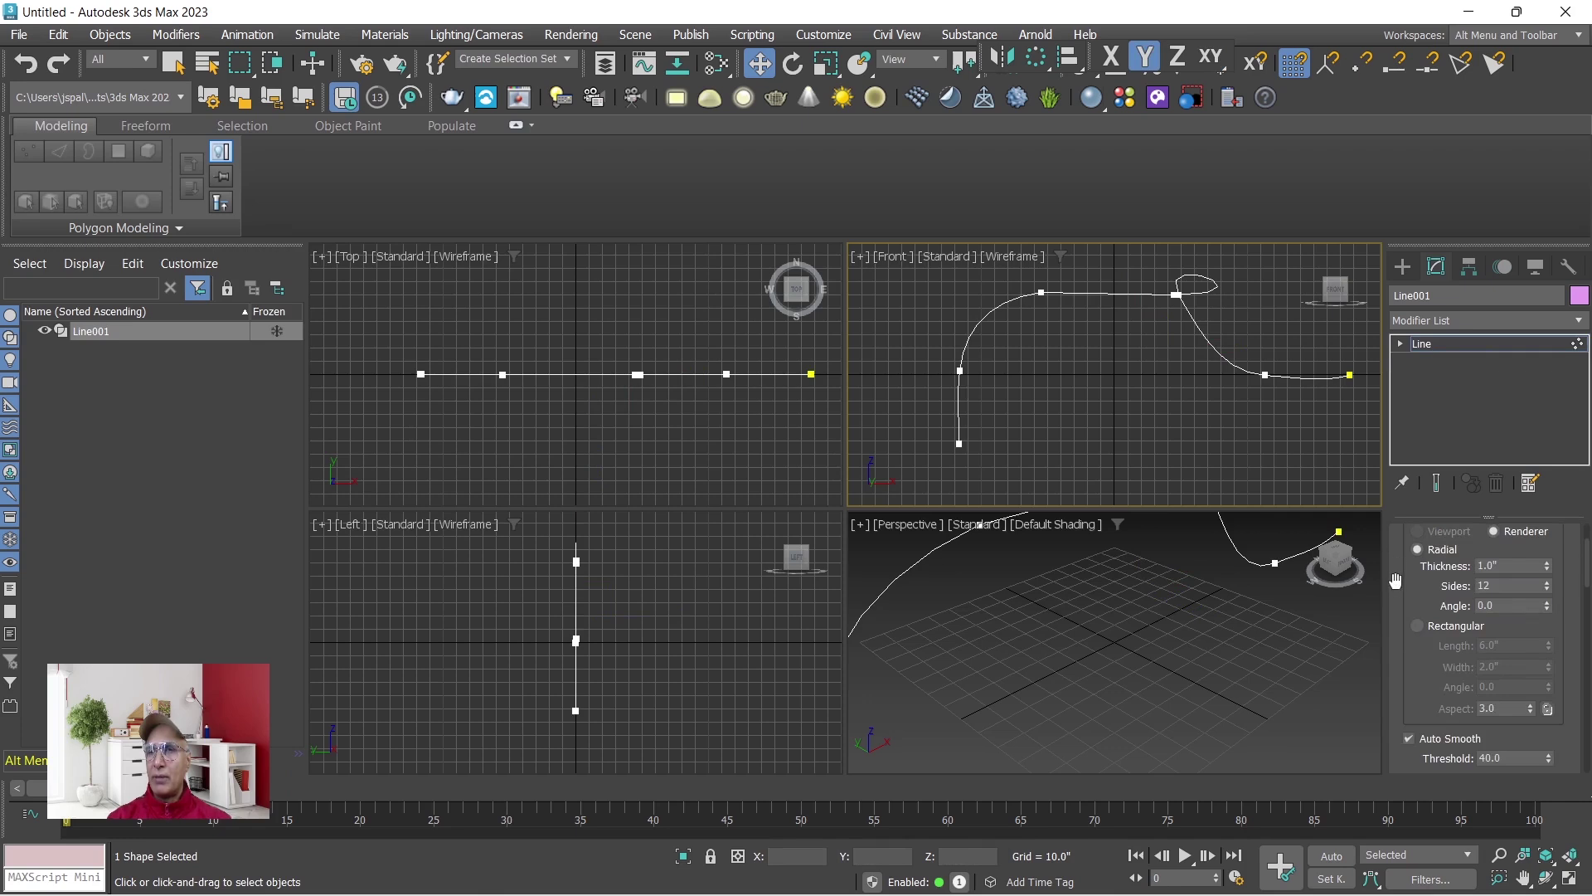
{"action": "scroll", "coordinate": [1396, 581], "scroll_direction": "up", "scroll_amount": 3}
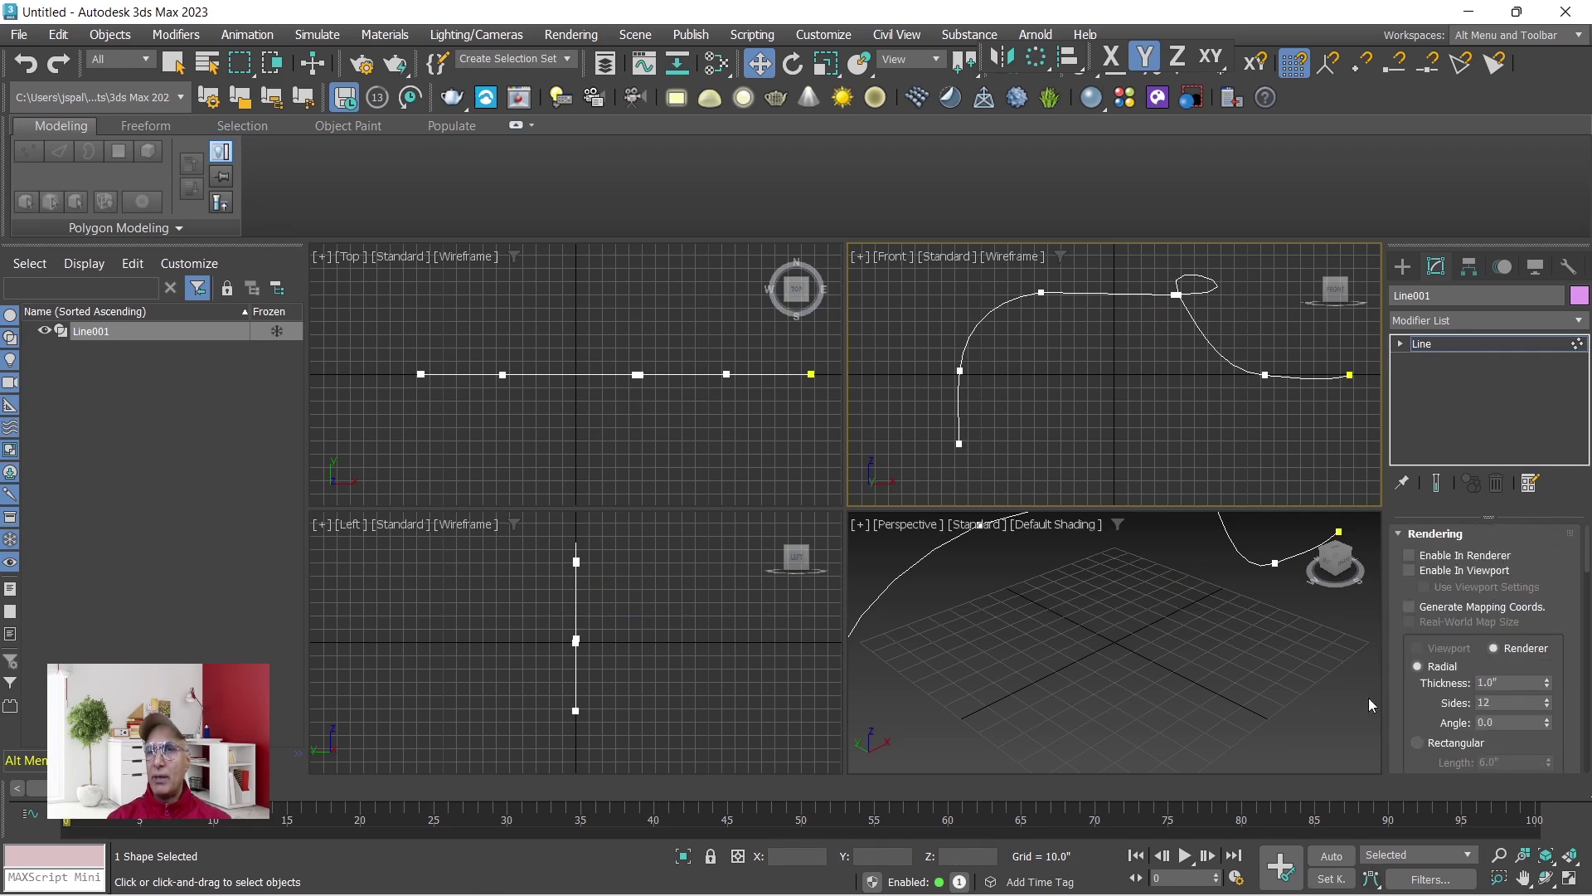
{"action": "left_click", "coordinate": [1408, 555]}
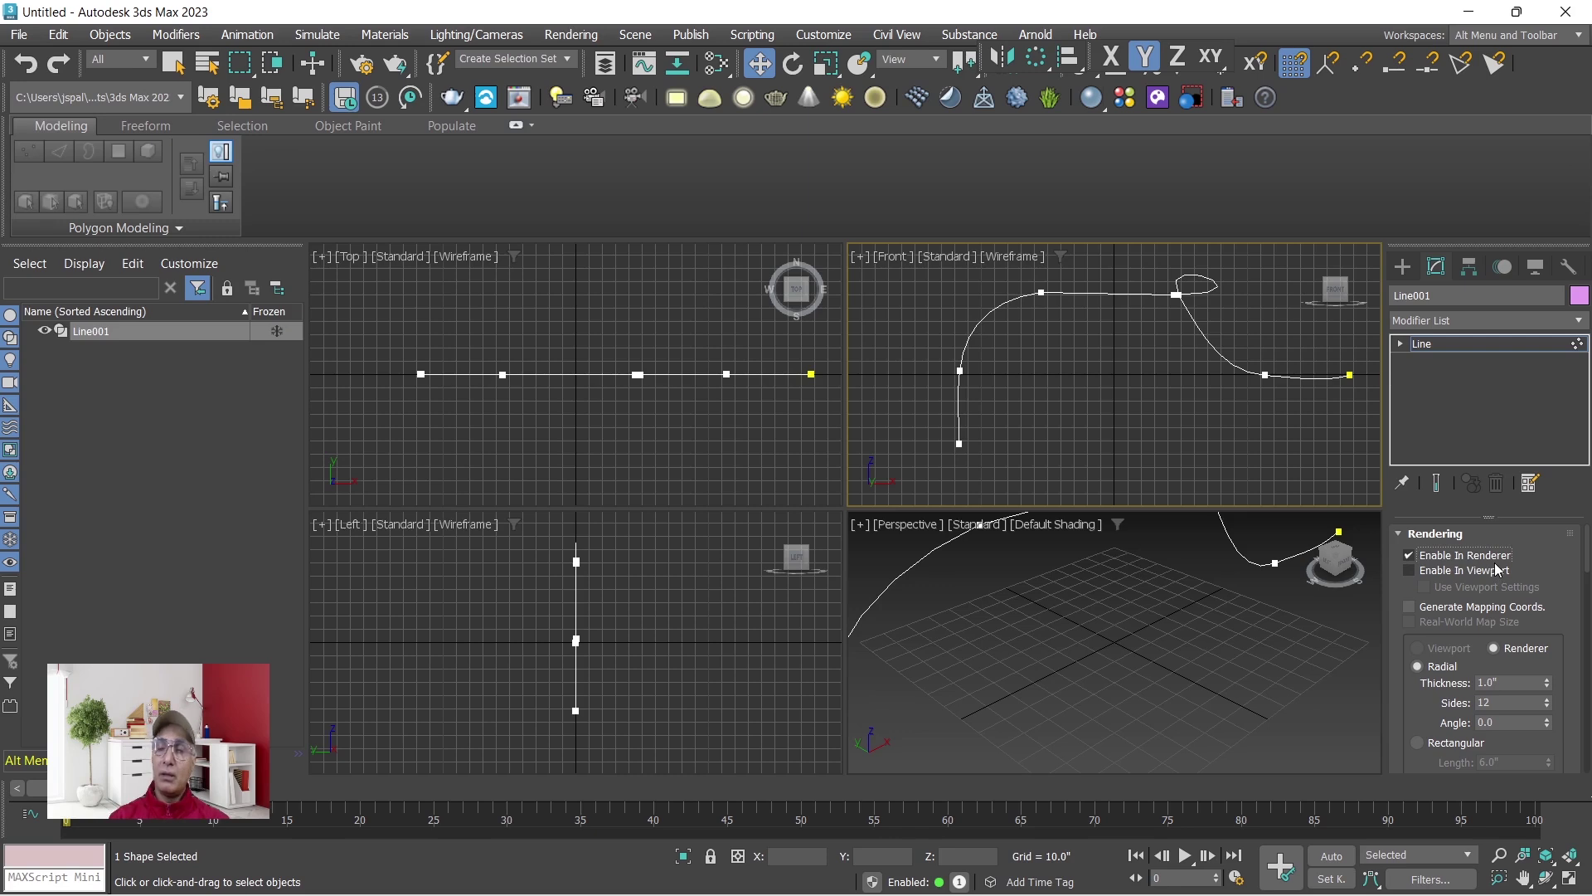
Show Line001 in viewports as a tube 8.7" thick with 7 sides, raising the Auto Smooth threshold.
{"action": "left_click", "coordinate": [1412, 570]}
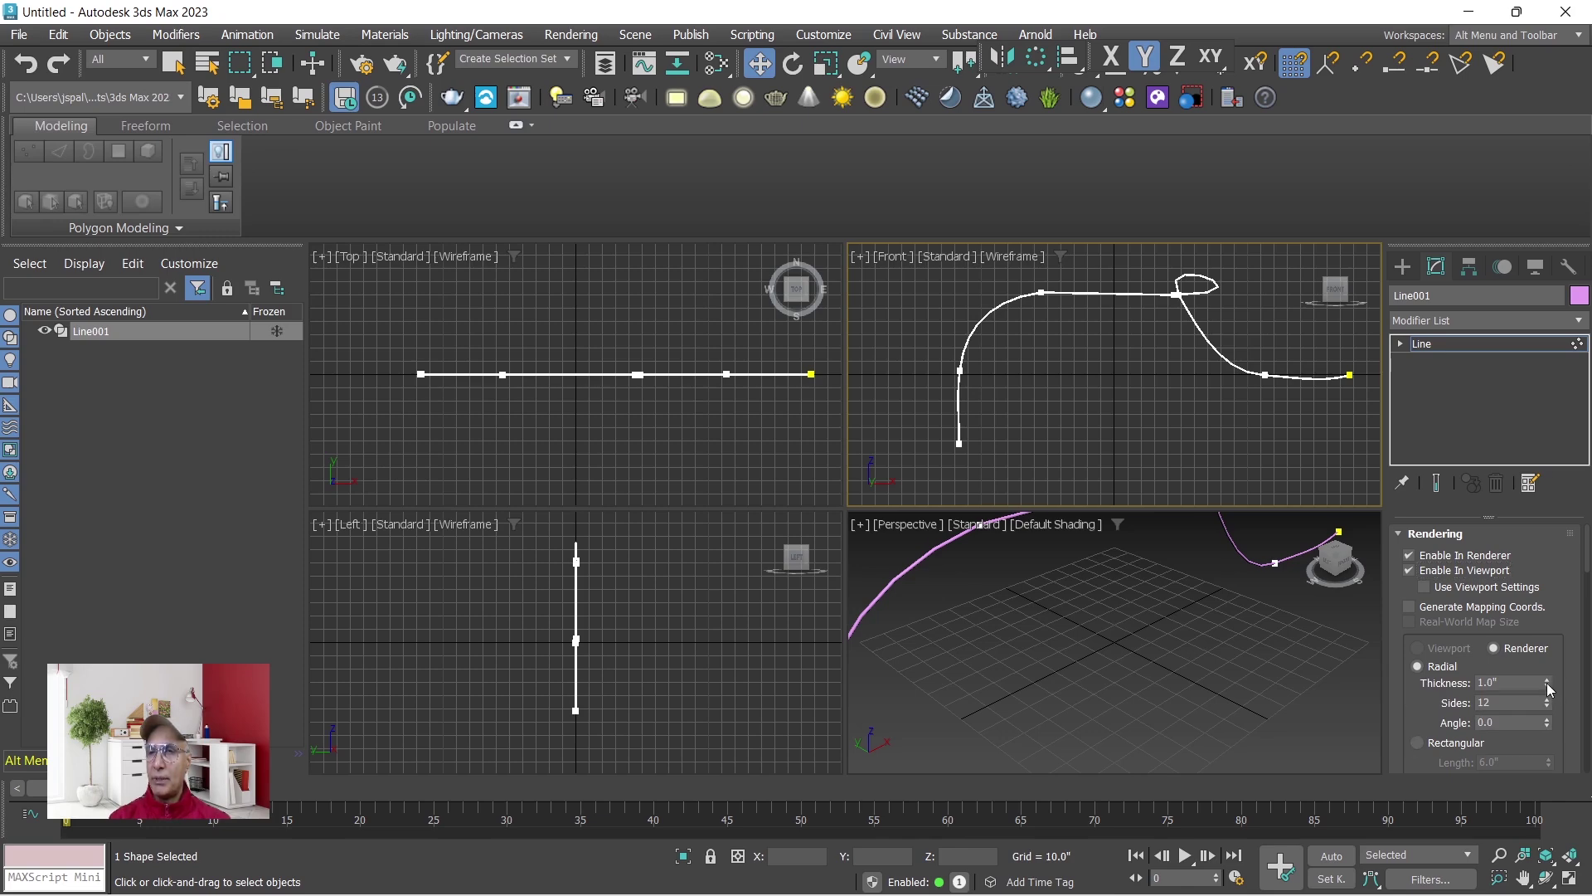
{"action": "left_click_drag", "start_coordinate": [1547, 681], "coordinate": [1517, 145]}
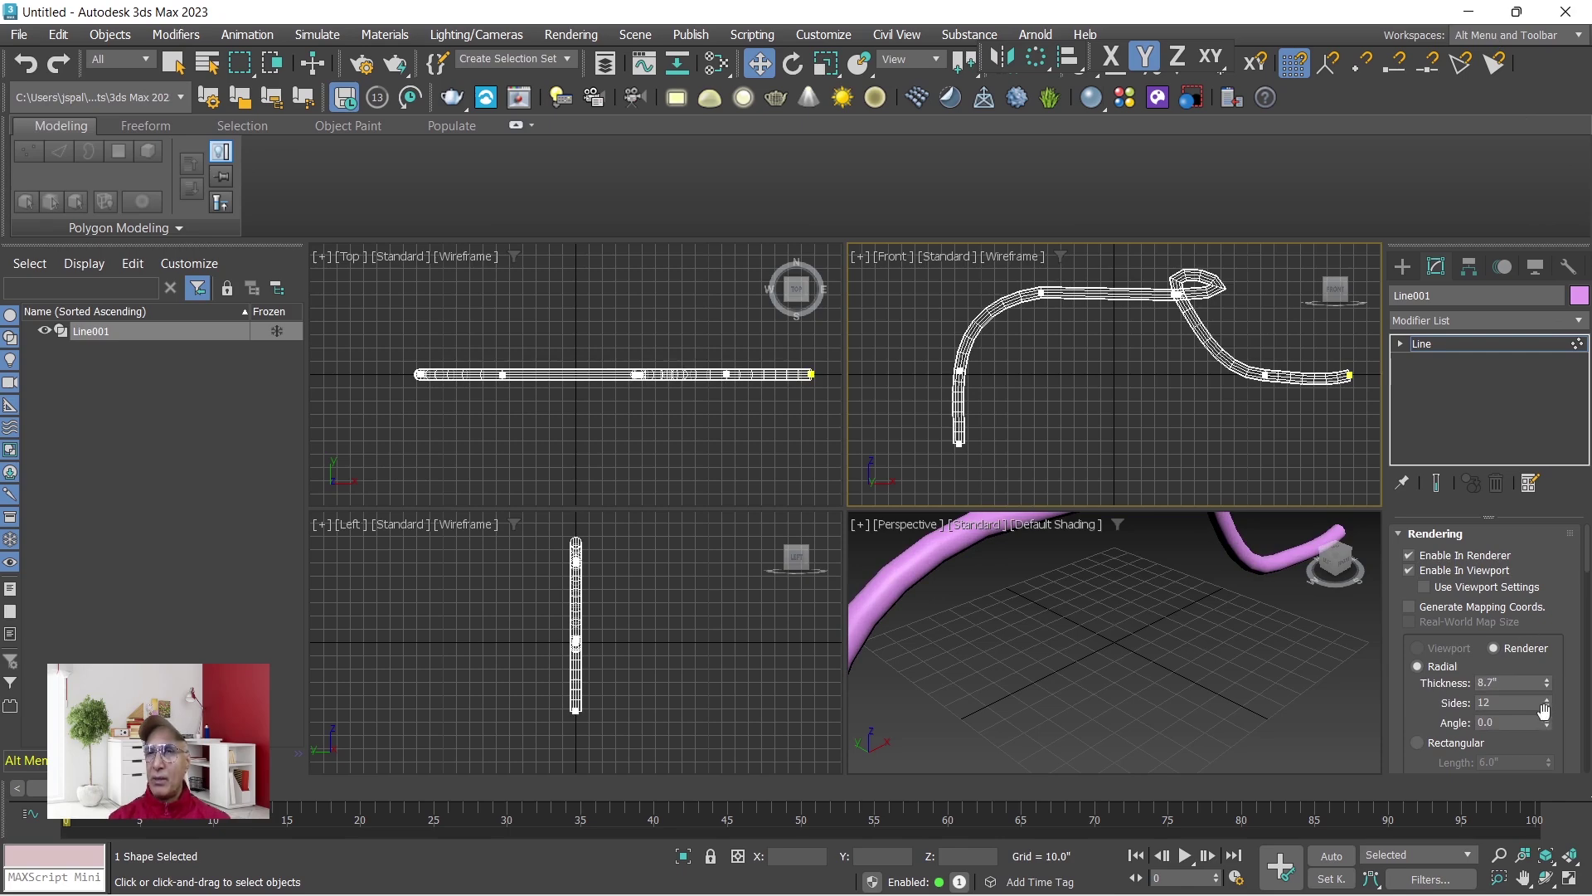
{"action": "left_click_drag", "start_coordinate": [1549, 703], "coordinate": [1548, 780]}
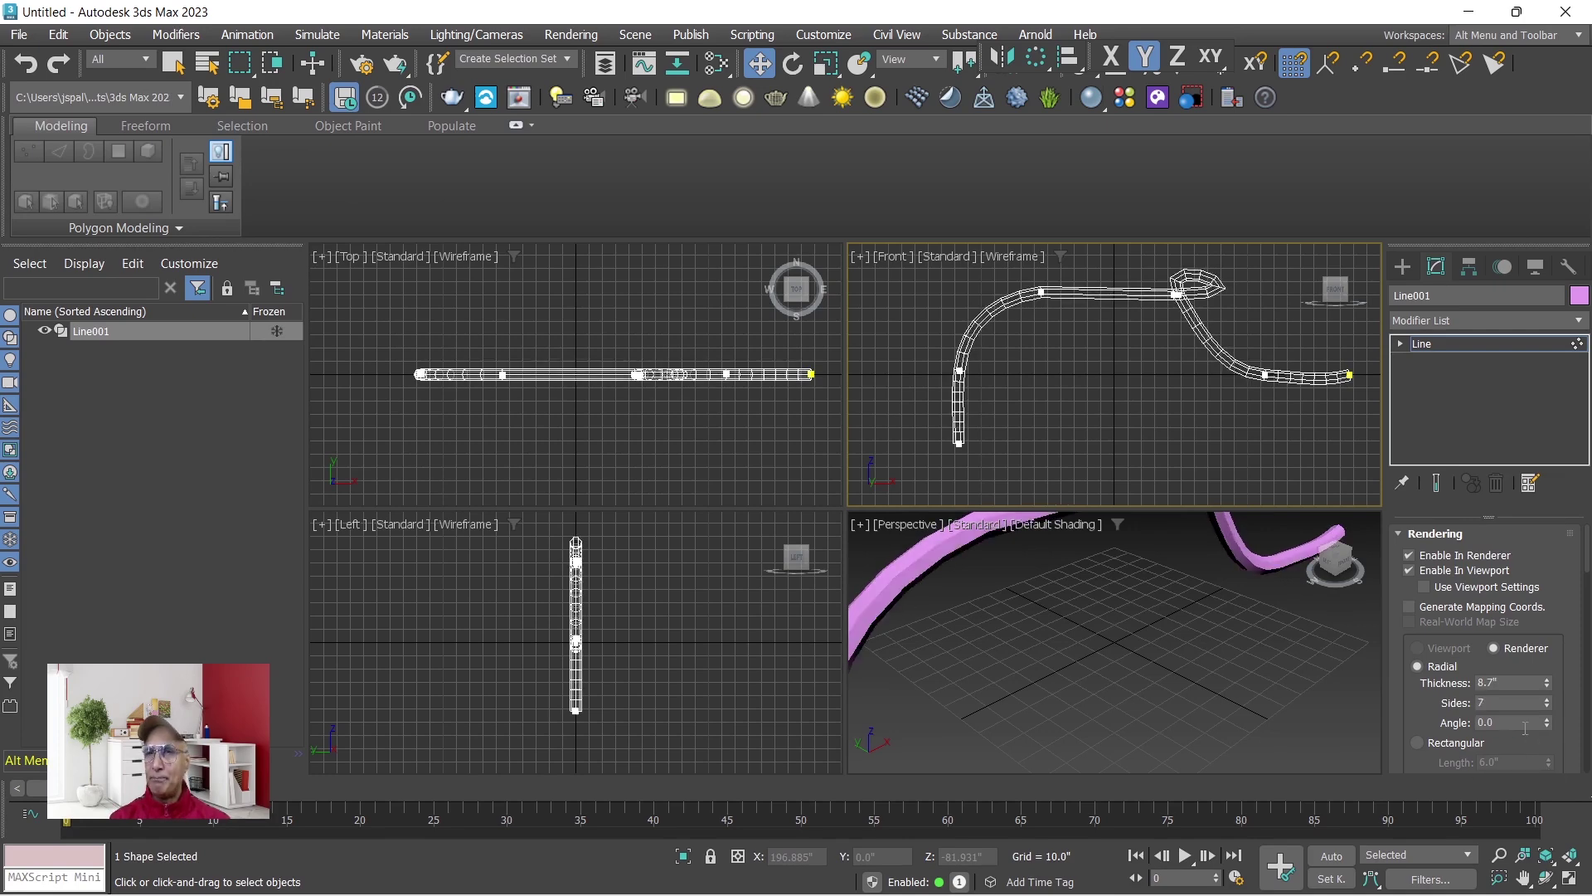
{"action": "left_click_drag", "start_coordinate": [1411, 720], "coordinate": [1402, 561]}
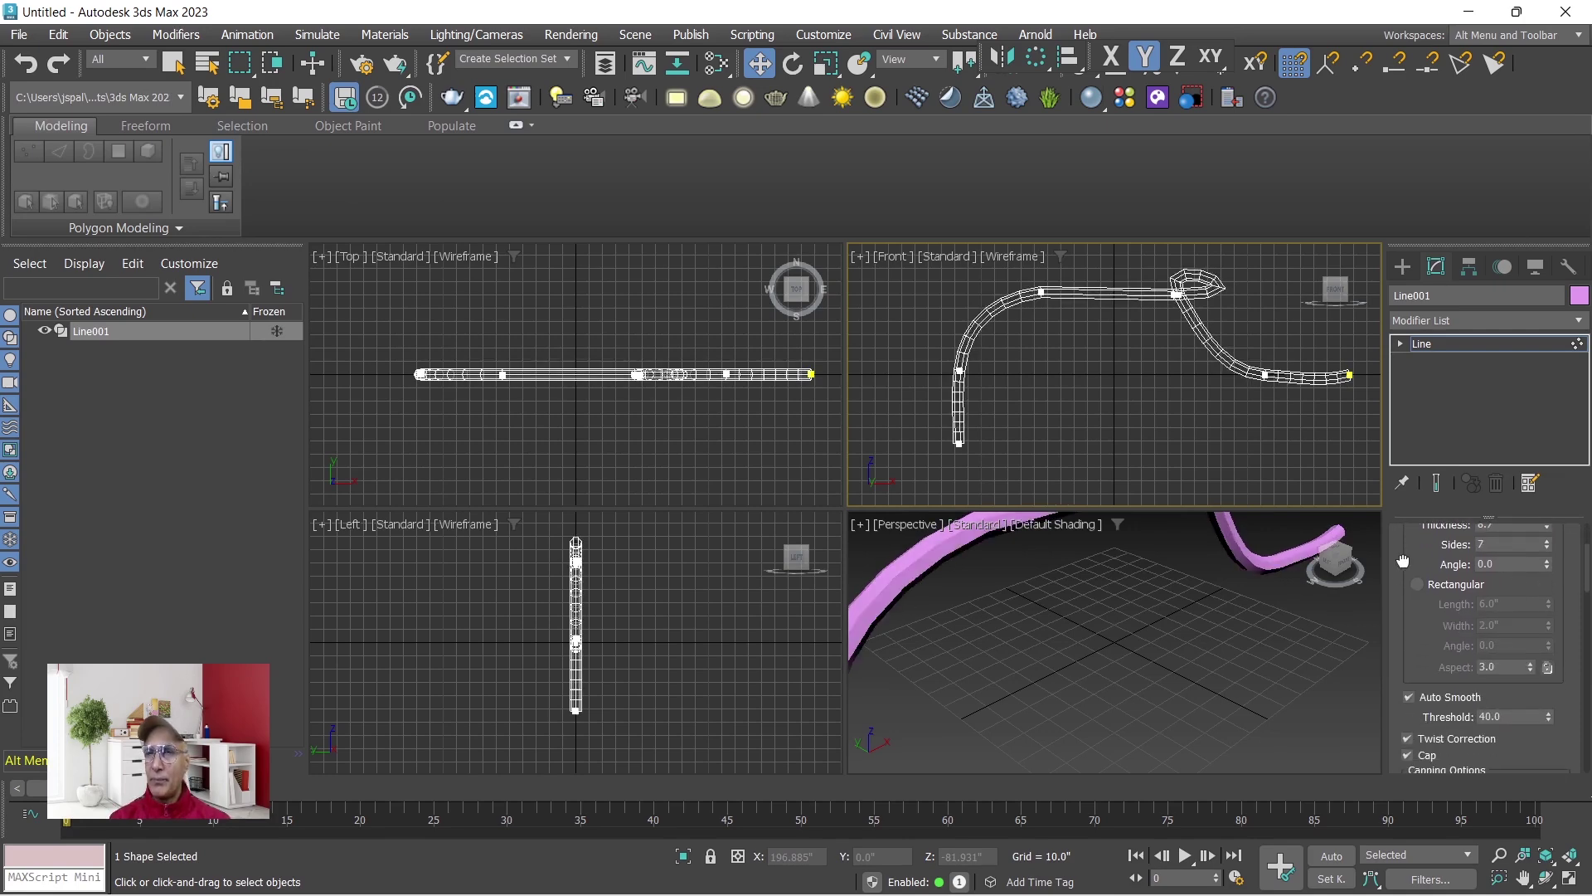
{"action": "scroll", "coordinate": [1410, 659], "scroll_direction": "down", "scroll_amount": 2}
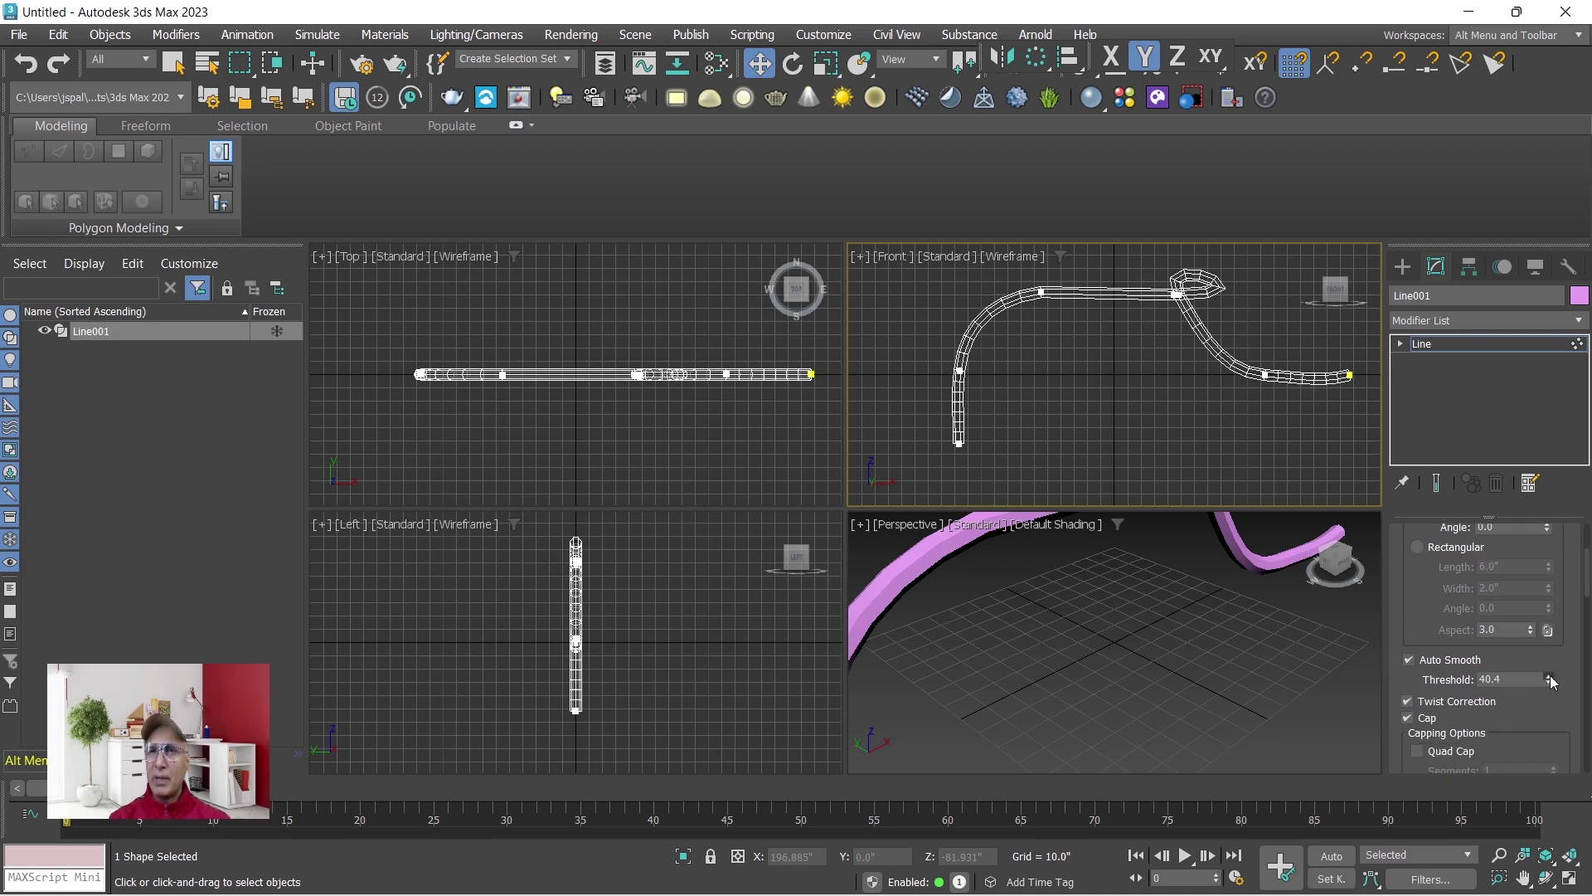
{"action": "mouse_move", "coordinate": [1550, 679]}
{"action": "left_mouse_down"}
{"action": "mouse_move", "coordinate": [1547, 603]}
{"action": "mouse_move", "coordinate": [1565, 680]}
{"action": "mouse_move", "coordinate": [1565, 664]}
{"action": "left_mouse_up"}
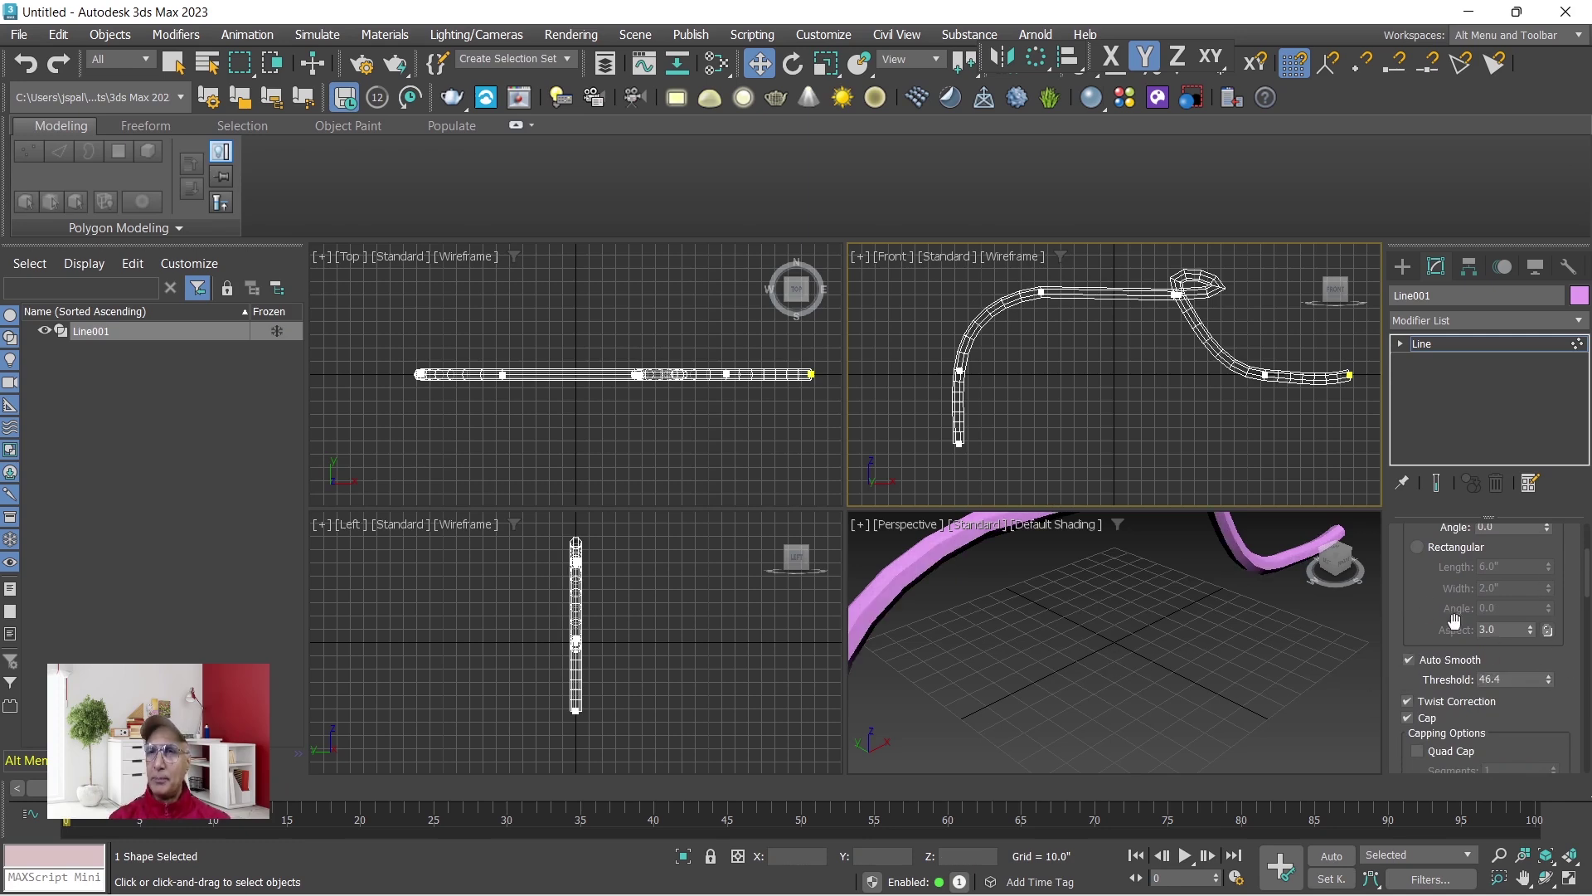
{"action": "left_click_drag", "start_coordinate": [1453, 618], "coordinate": [1418, 832]}
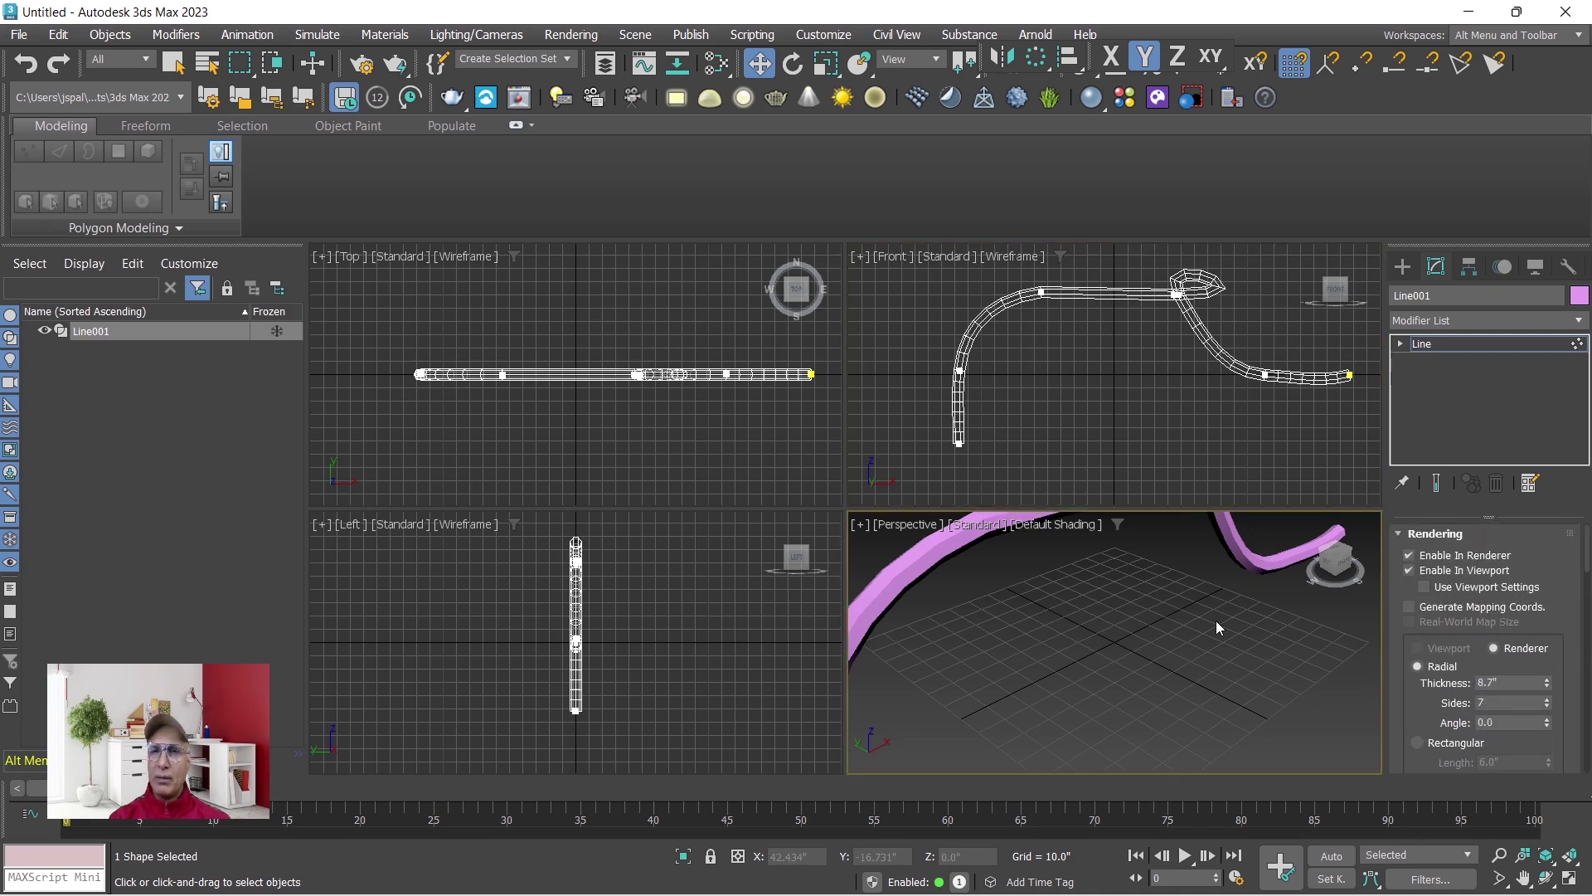
{"action": "scroll", "coordinate": [1194, 621], "scroll_direction": "down", "scroll_amount": 4}
{"action": "middle_click_drag", "start_coordinate": [1190, 618], "coordinate": [1208, 667]}
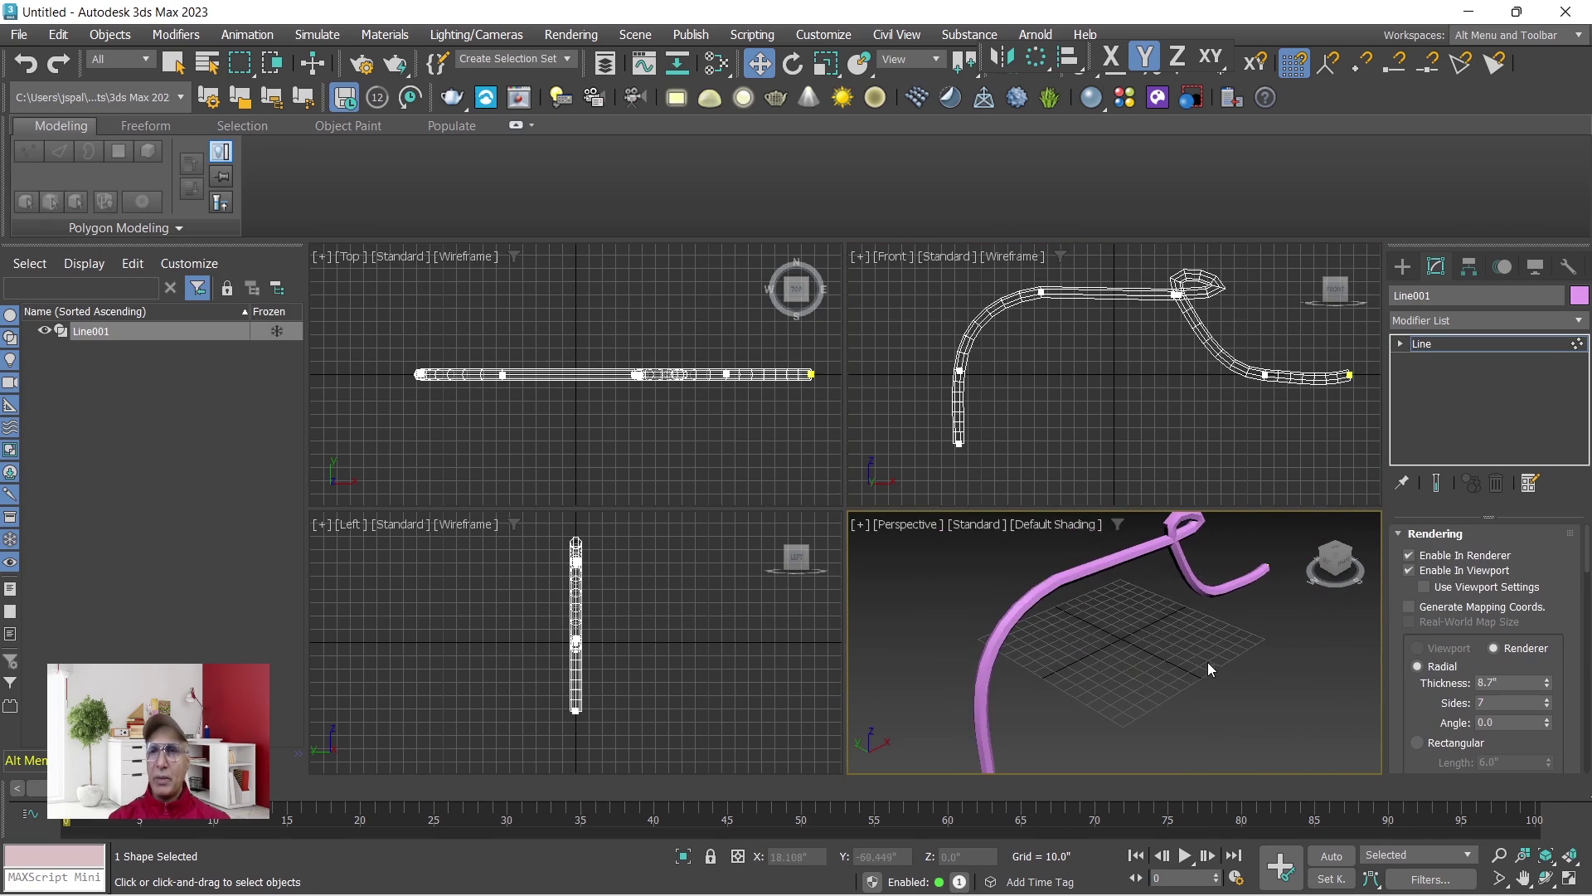
{"action": "left_click", "coordinate": [1403, 266]}
{"action": "left_click", "coordinate": [1112, 688]}
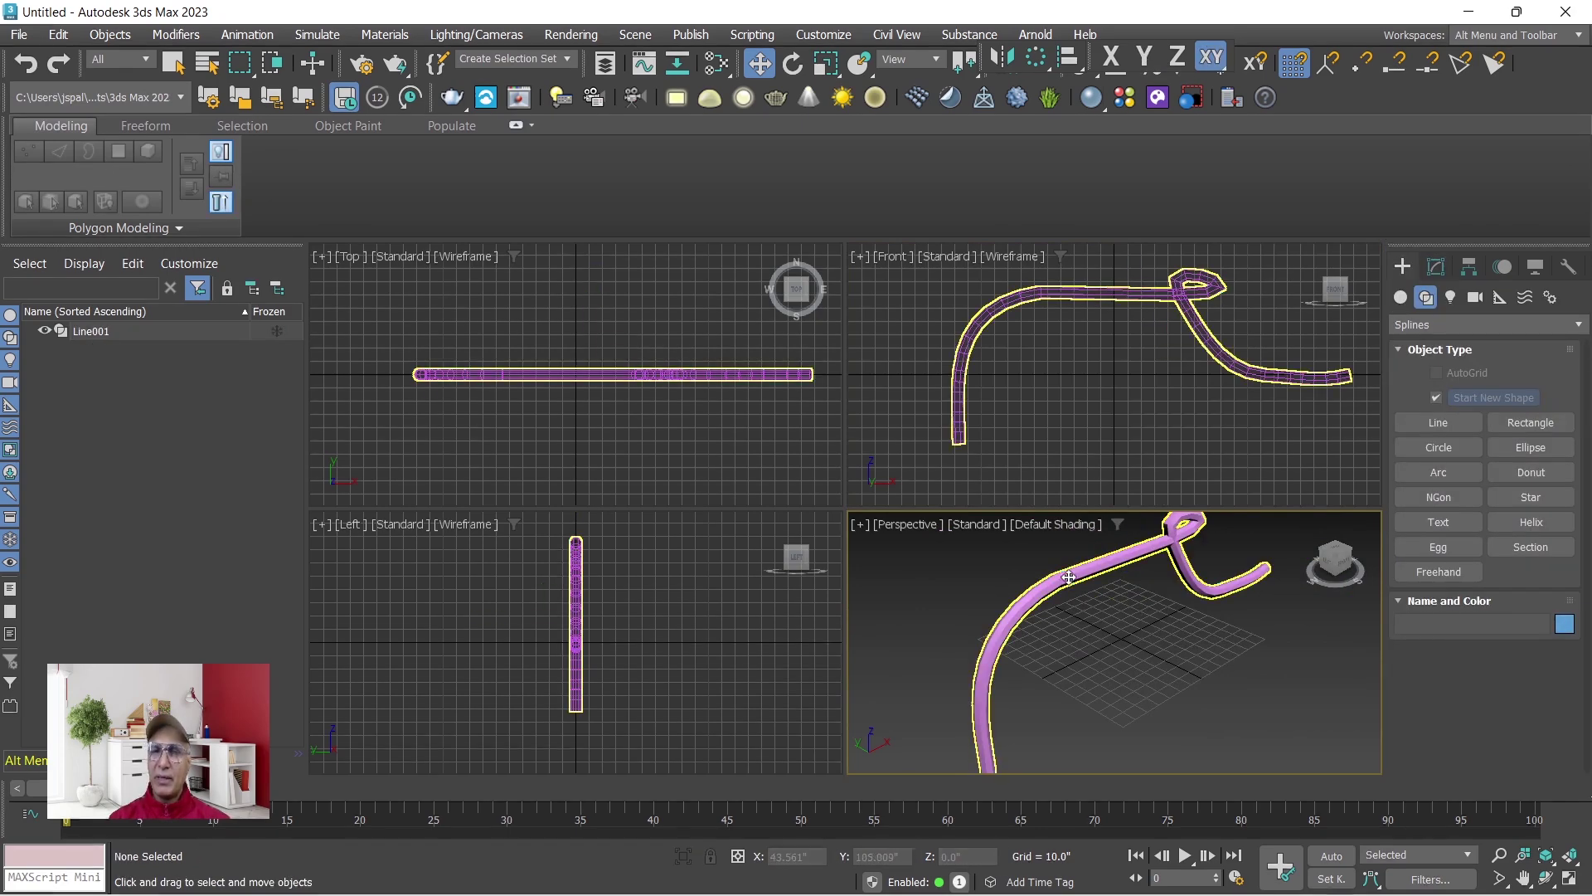
Select the pink Line001 tube and delete it.
{"action": "left_click", "coordinate": [1068, 584]}
{"action": "right_click", "coordinate": [1064, 572]}
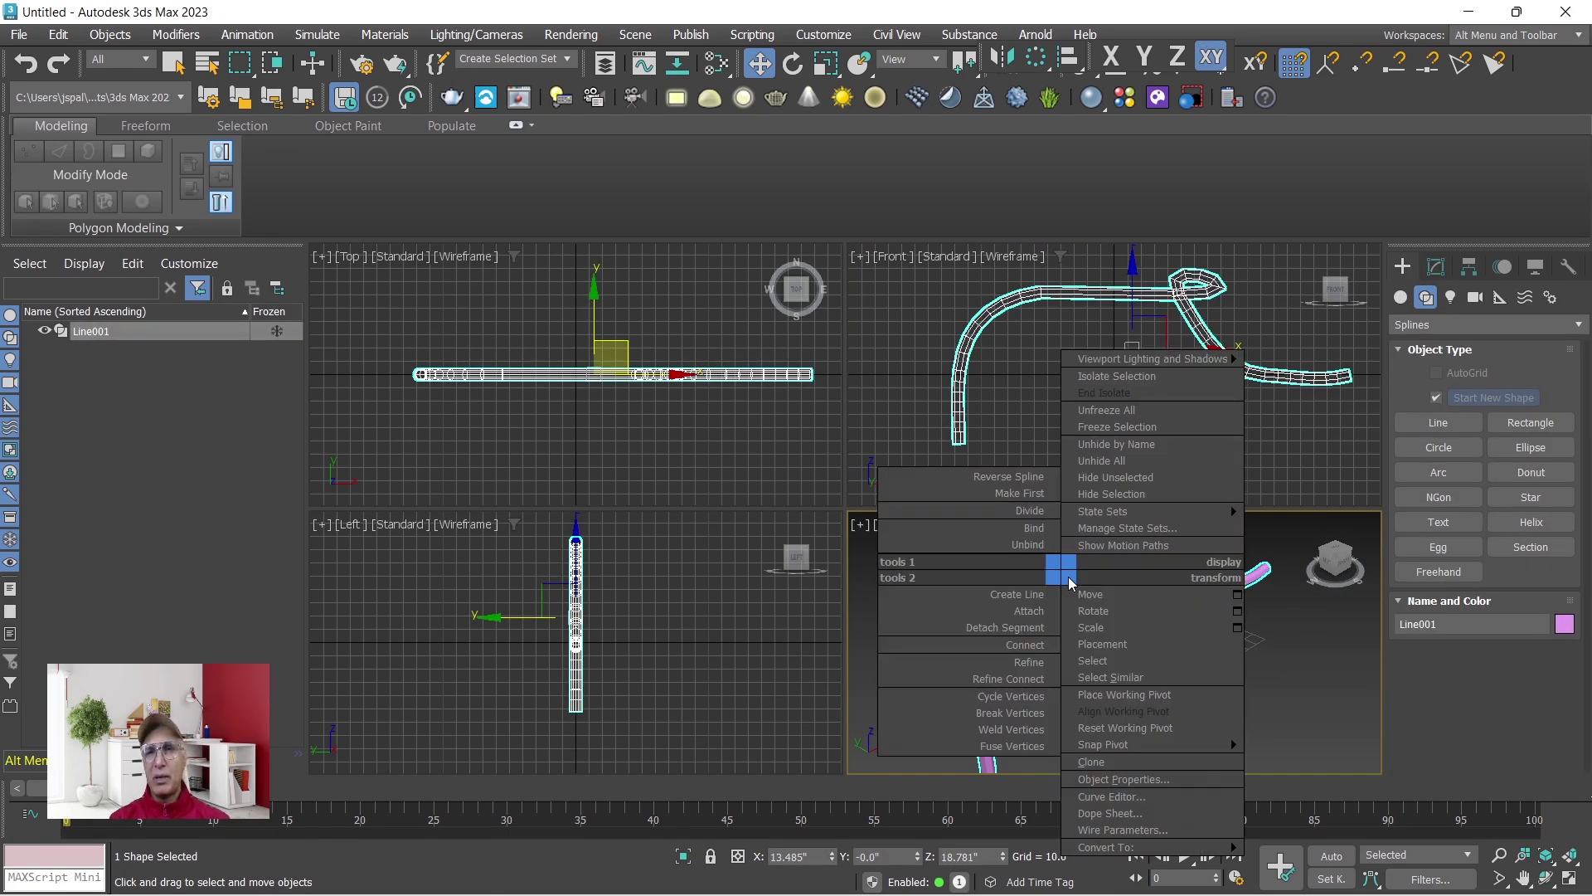
{"action": "left_click", "coordinate": [1319, 682]}
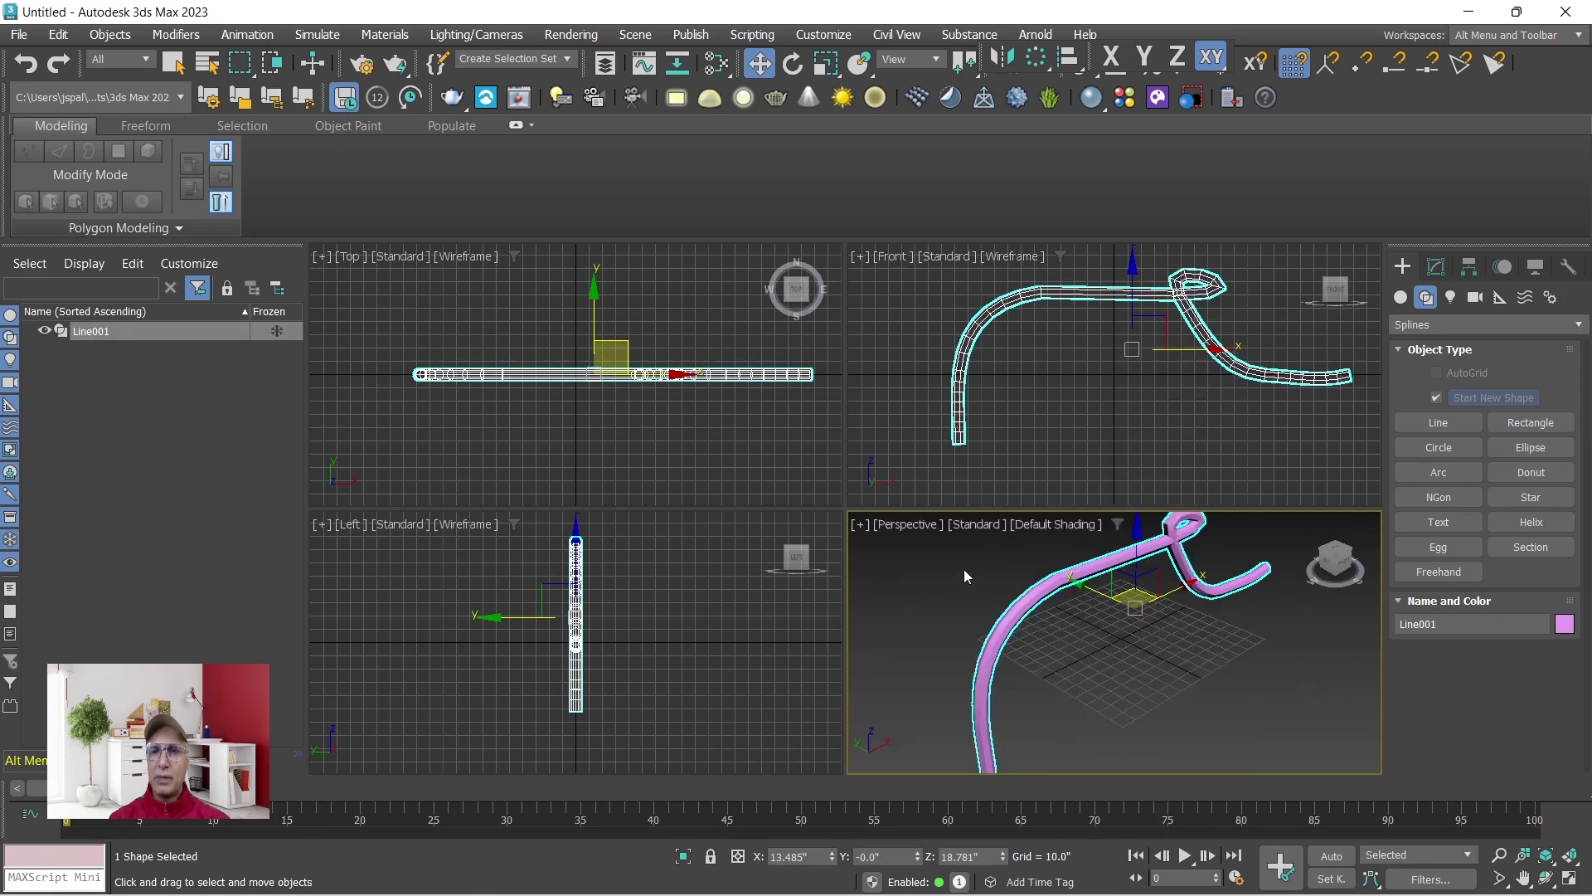
{"action": "key", "text": "Delete"}
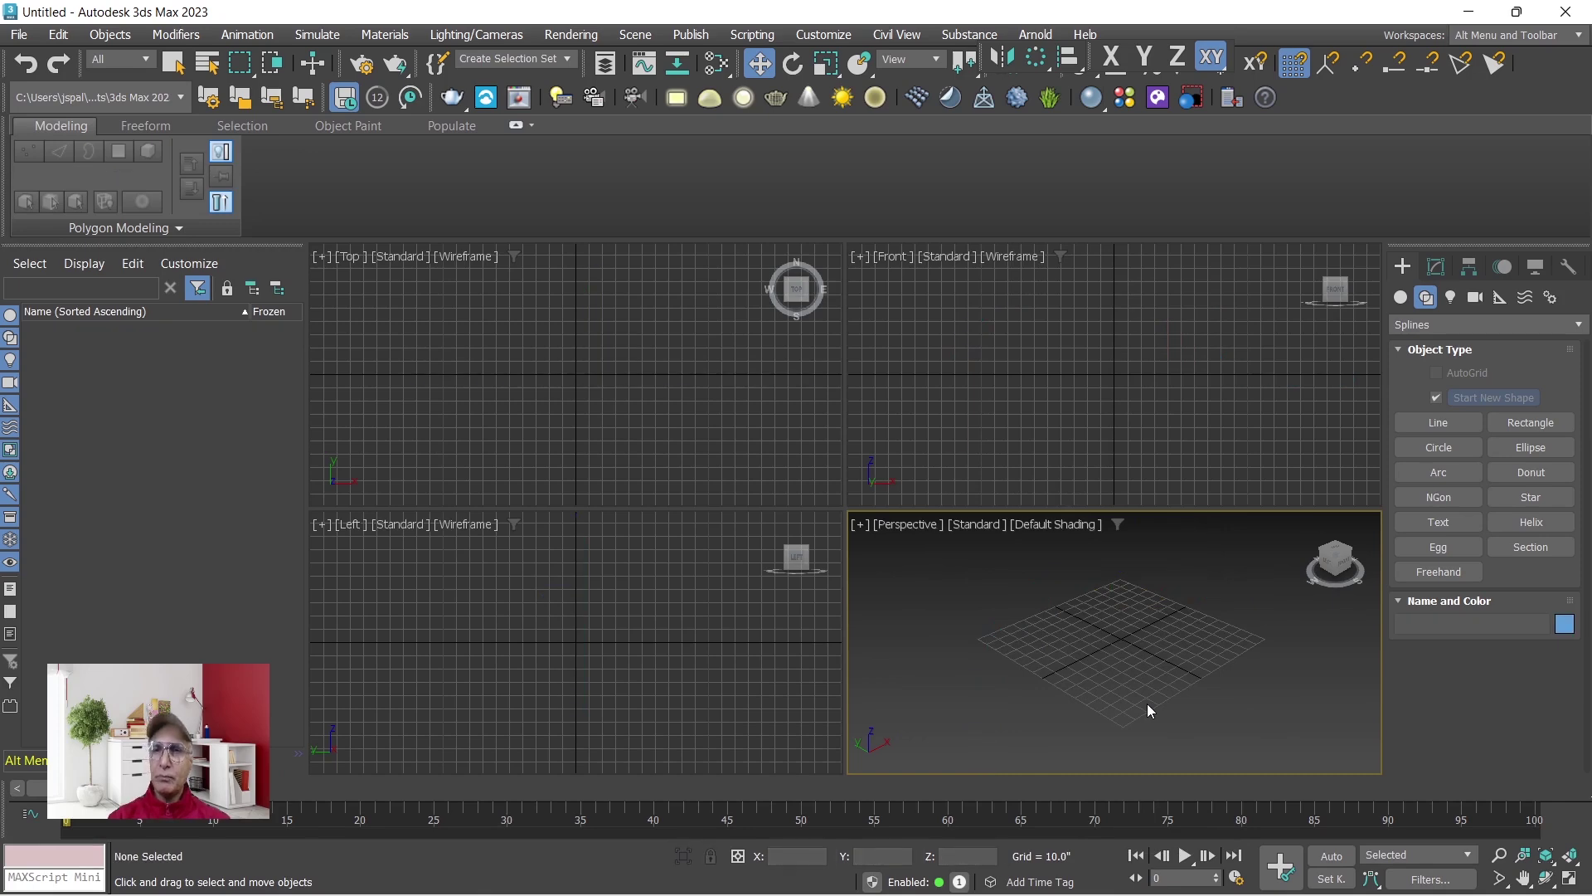
{"action": "left_click", "coordinate": [1439, 448]}
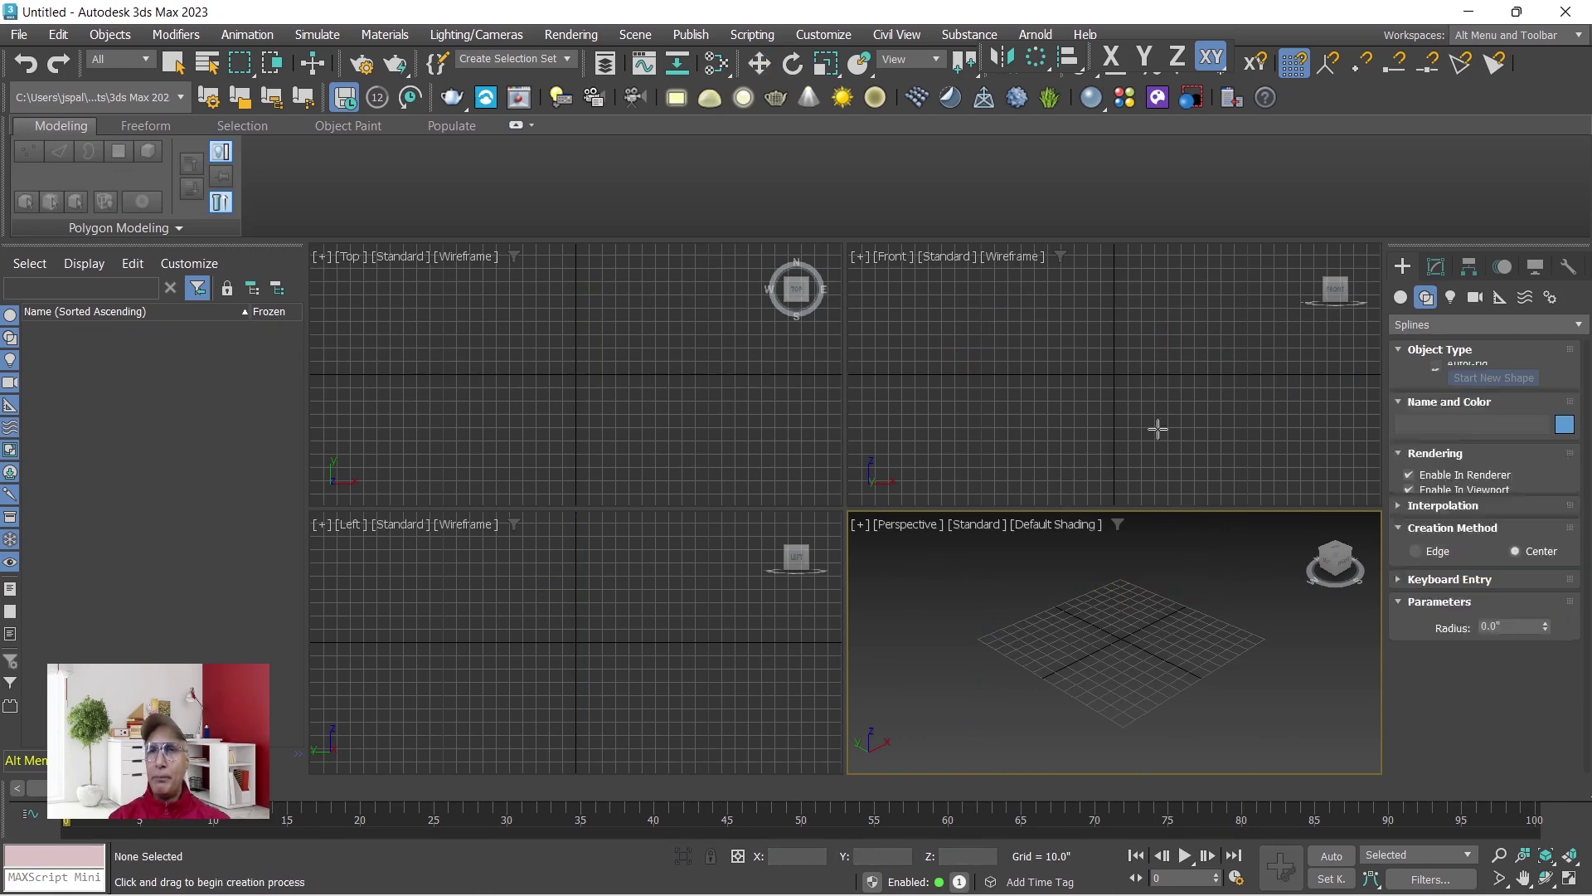
{"action": "left_click_drag", "start_coordinate": [1113, 370], "coordinate": [1138, 429]}
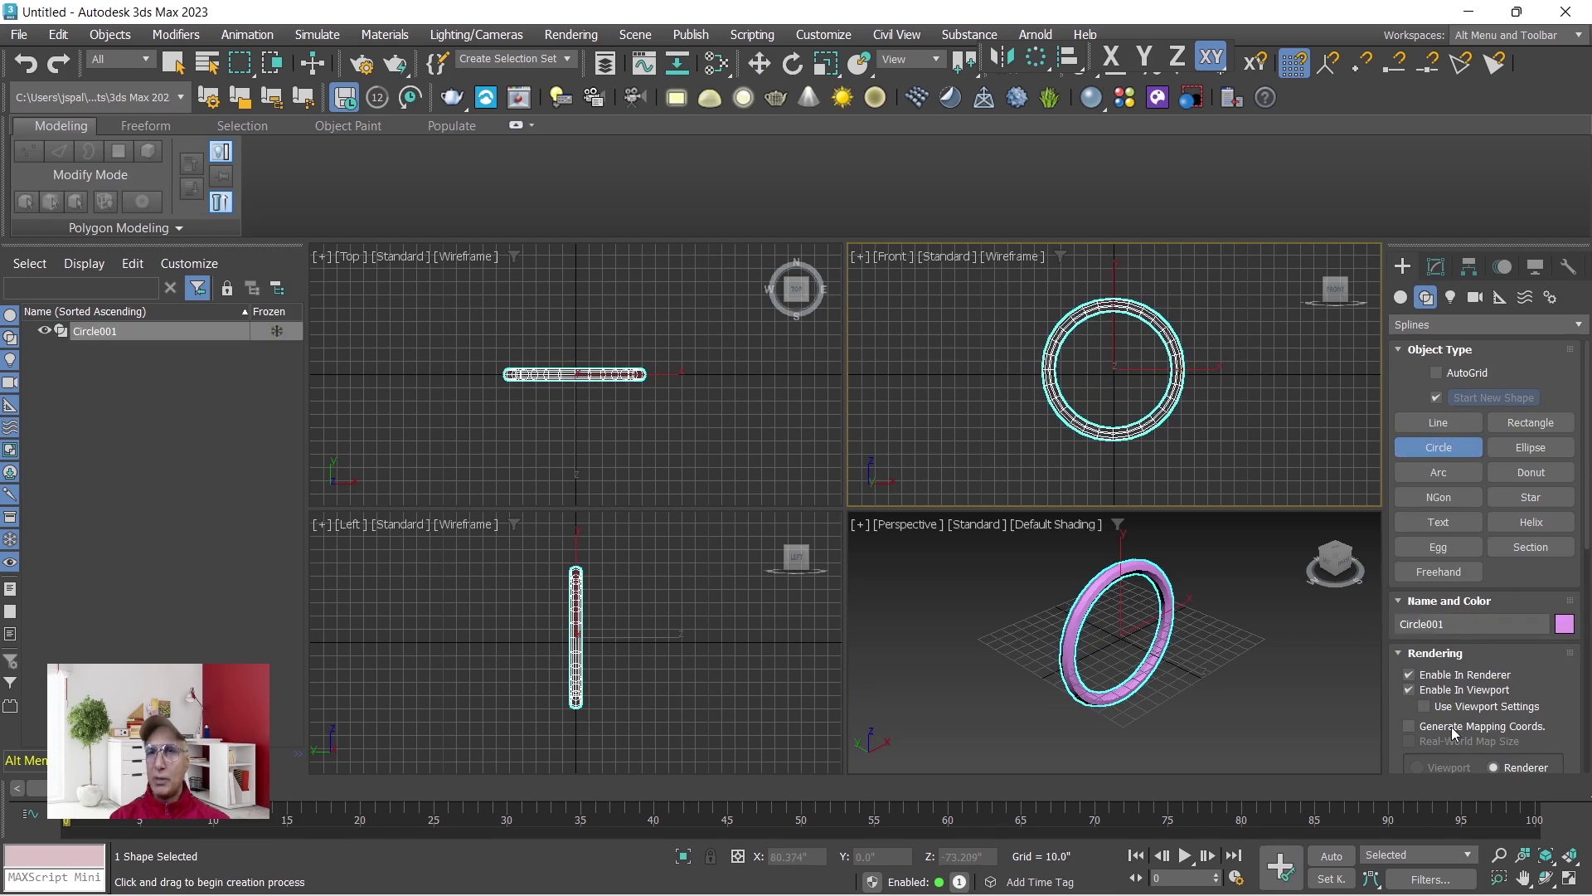
{"action": "left_click", "coordinate": [1409, 674]}
{"action": "left_click", "coordinate": [1410, 688]}
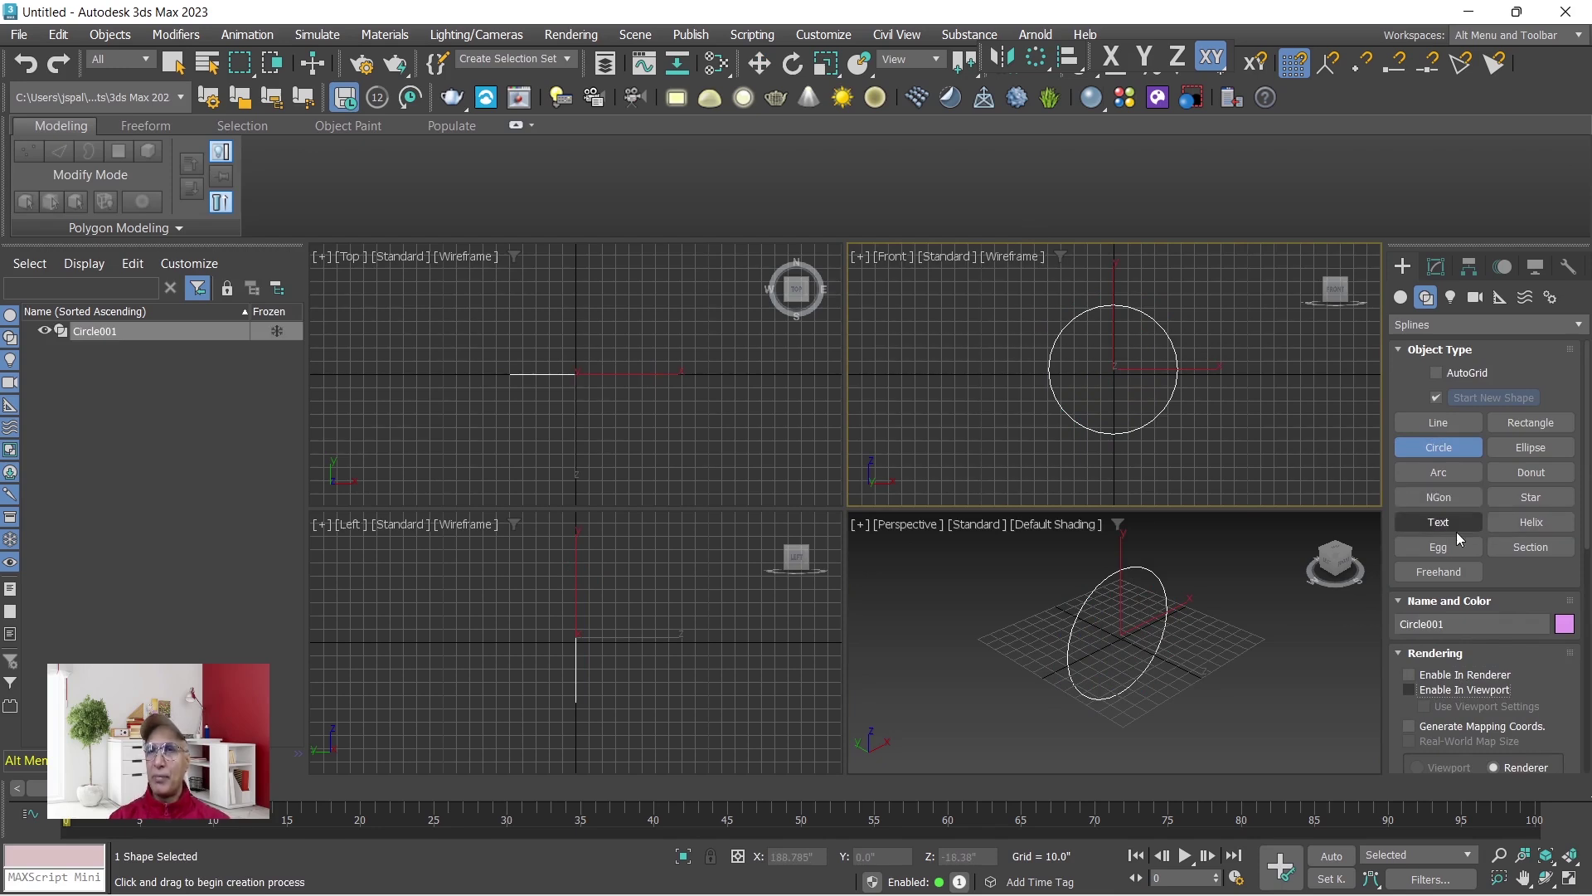
{"action": "left_click", "coordinate": [1438, 547]}
{"action": "left_click_drag", "start_coordinate": [1222, 398], "coordinate": [1267, 431]}
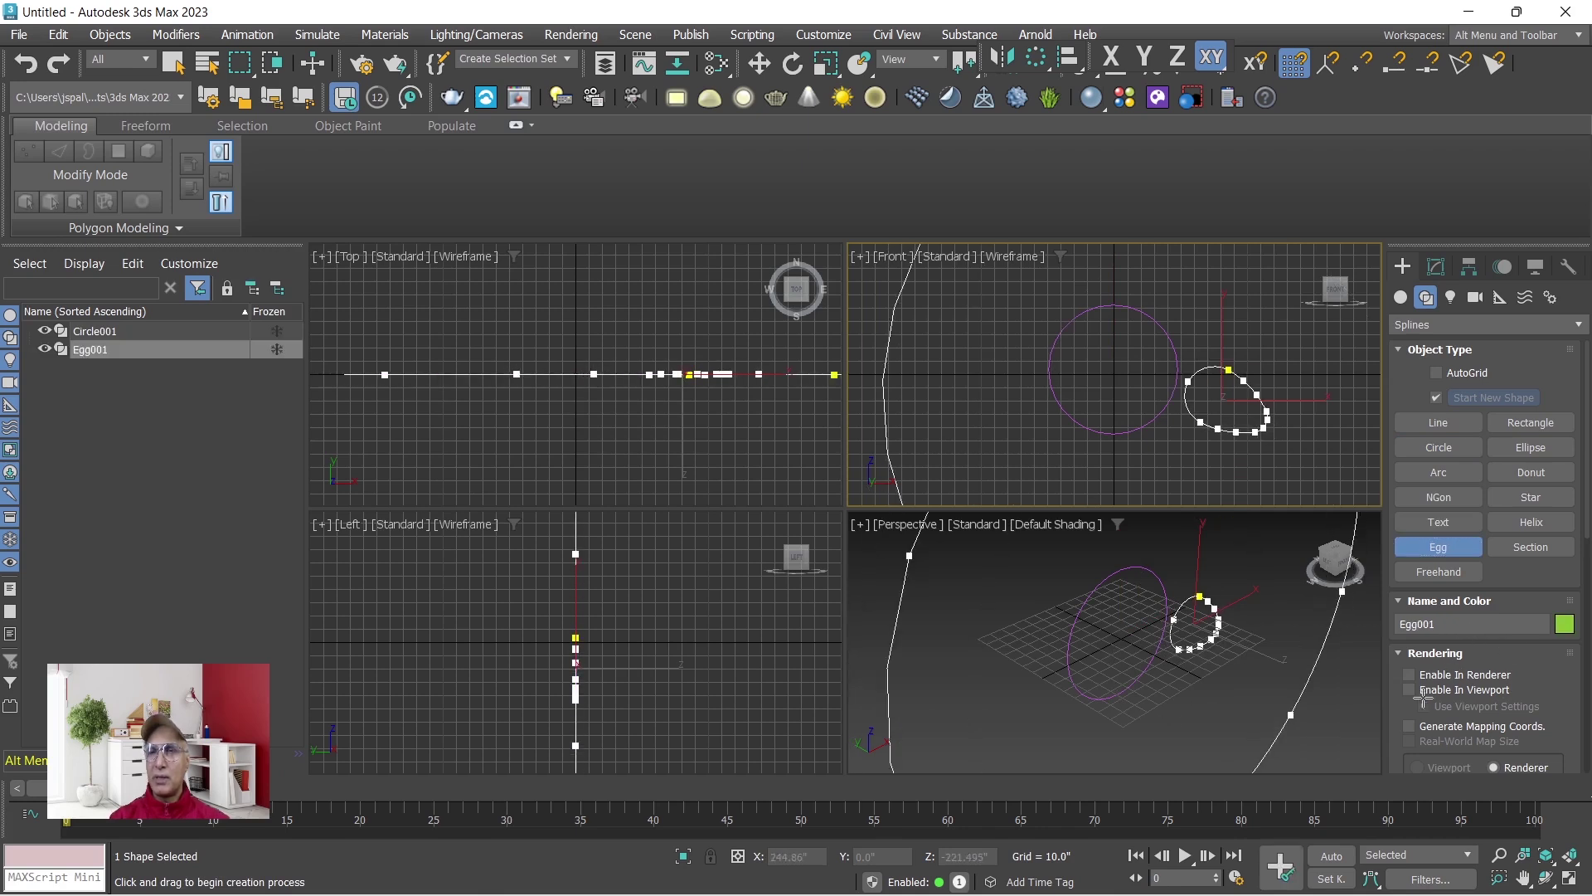
{"action": "left_click", "coordinate": [1224, 444]}
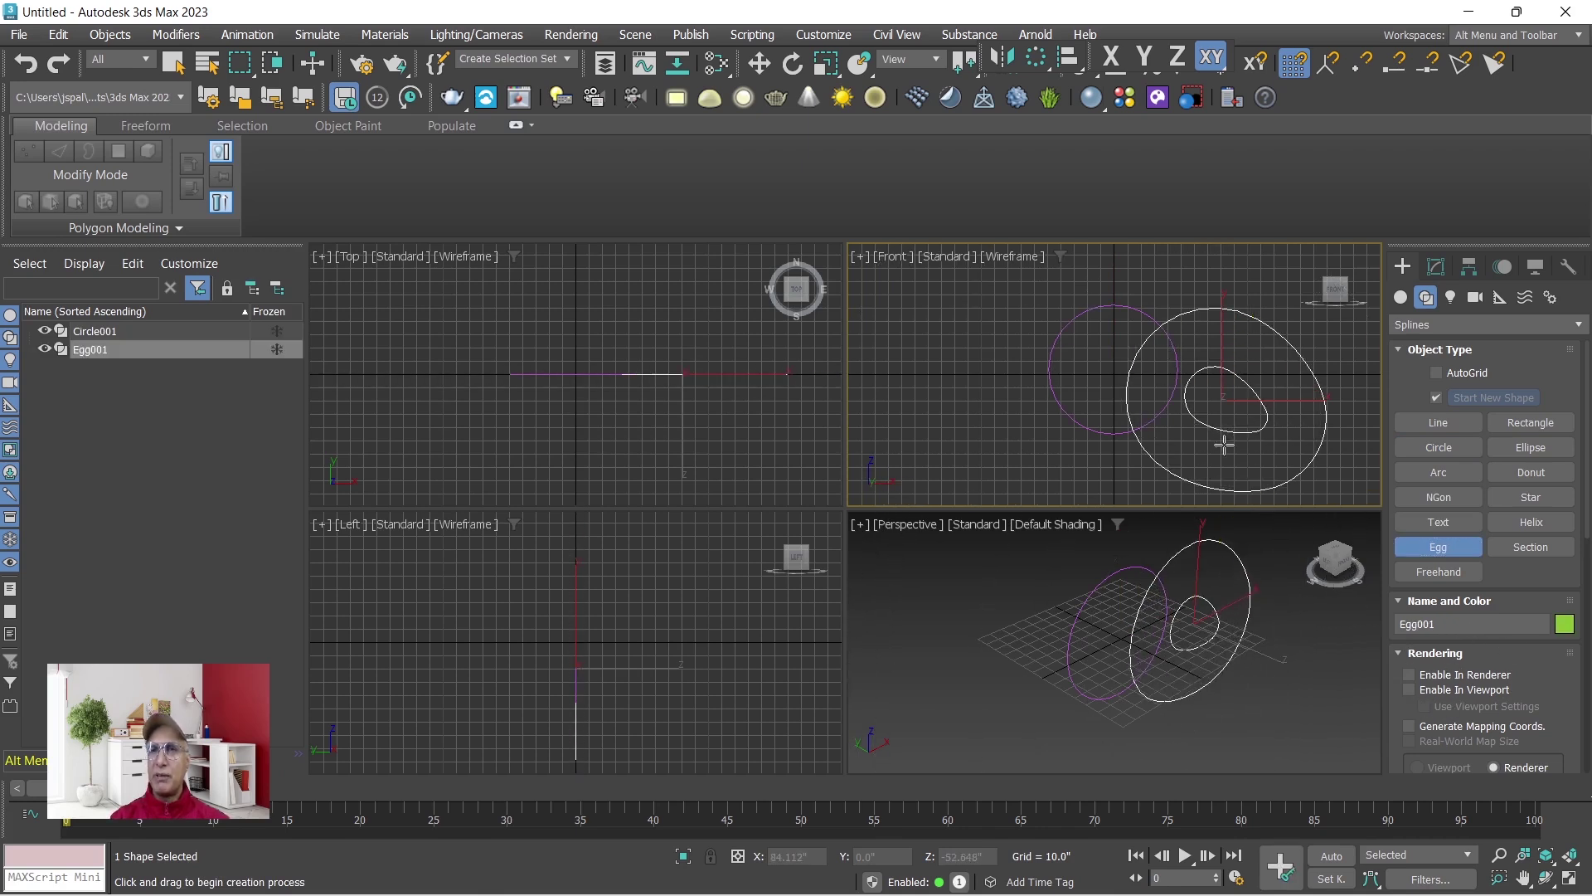
{"action": "left_click", "coordinate": [1408, 675]}
{"action": "left_click", "coordinate": [1408, 689]}
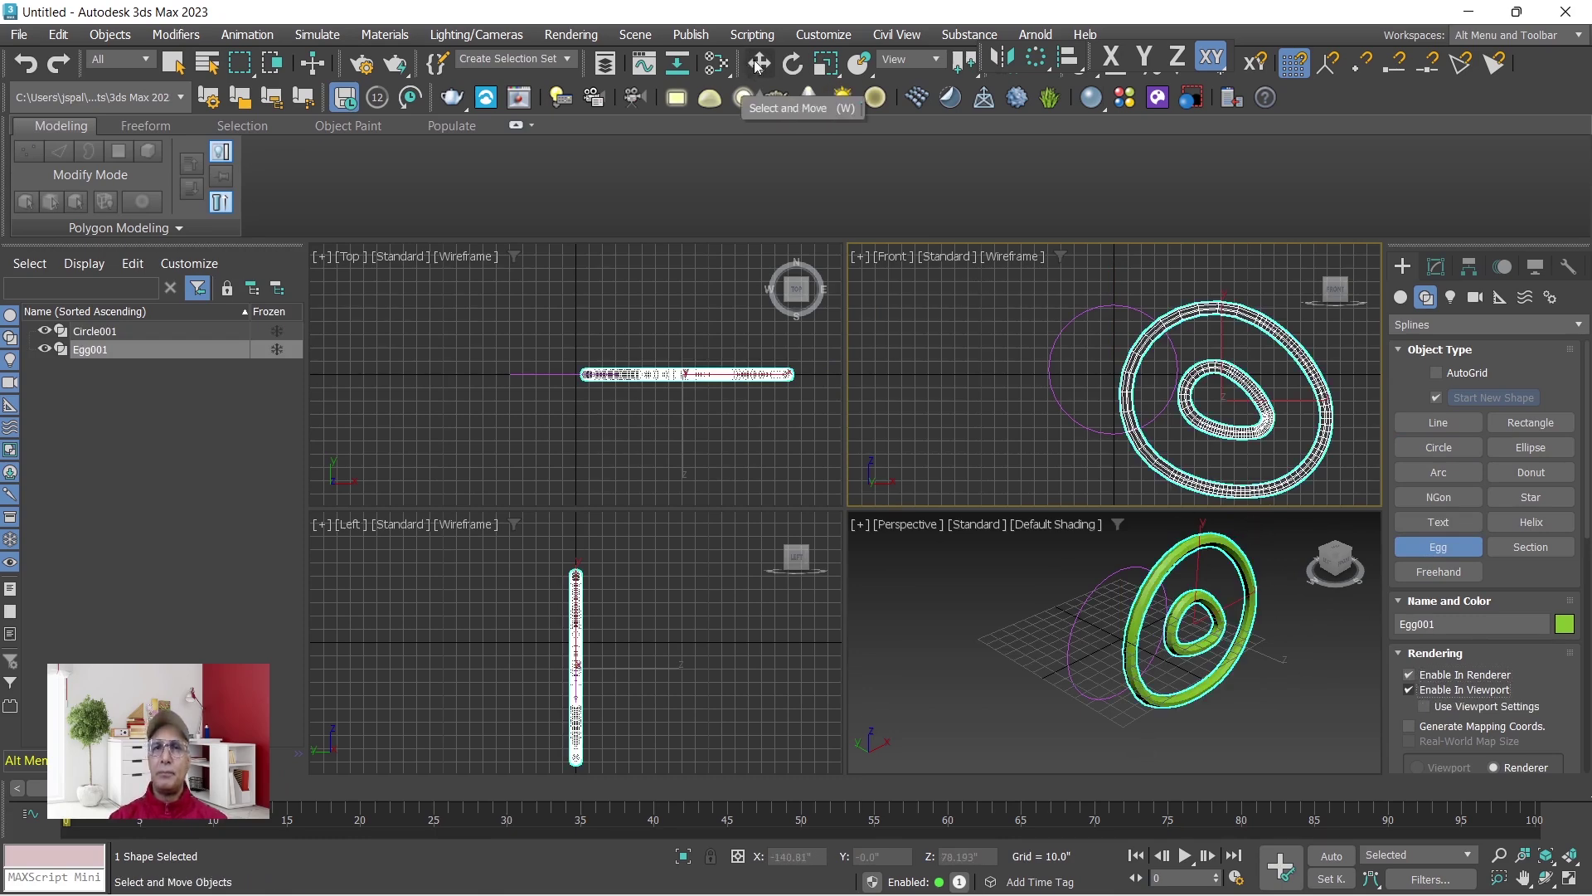
{"action": "left_click", "coordinate": [757, 63]}
{"action": "left_click_drag", "start_coordinate": [993, 296], "coordinate": [1296, 487]}
Delete the circle and egg shapes and draw a plane in the Front view.
{"action": "key", "text": "Delete"}
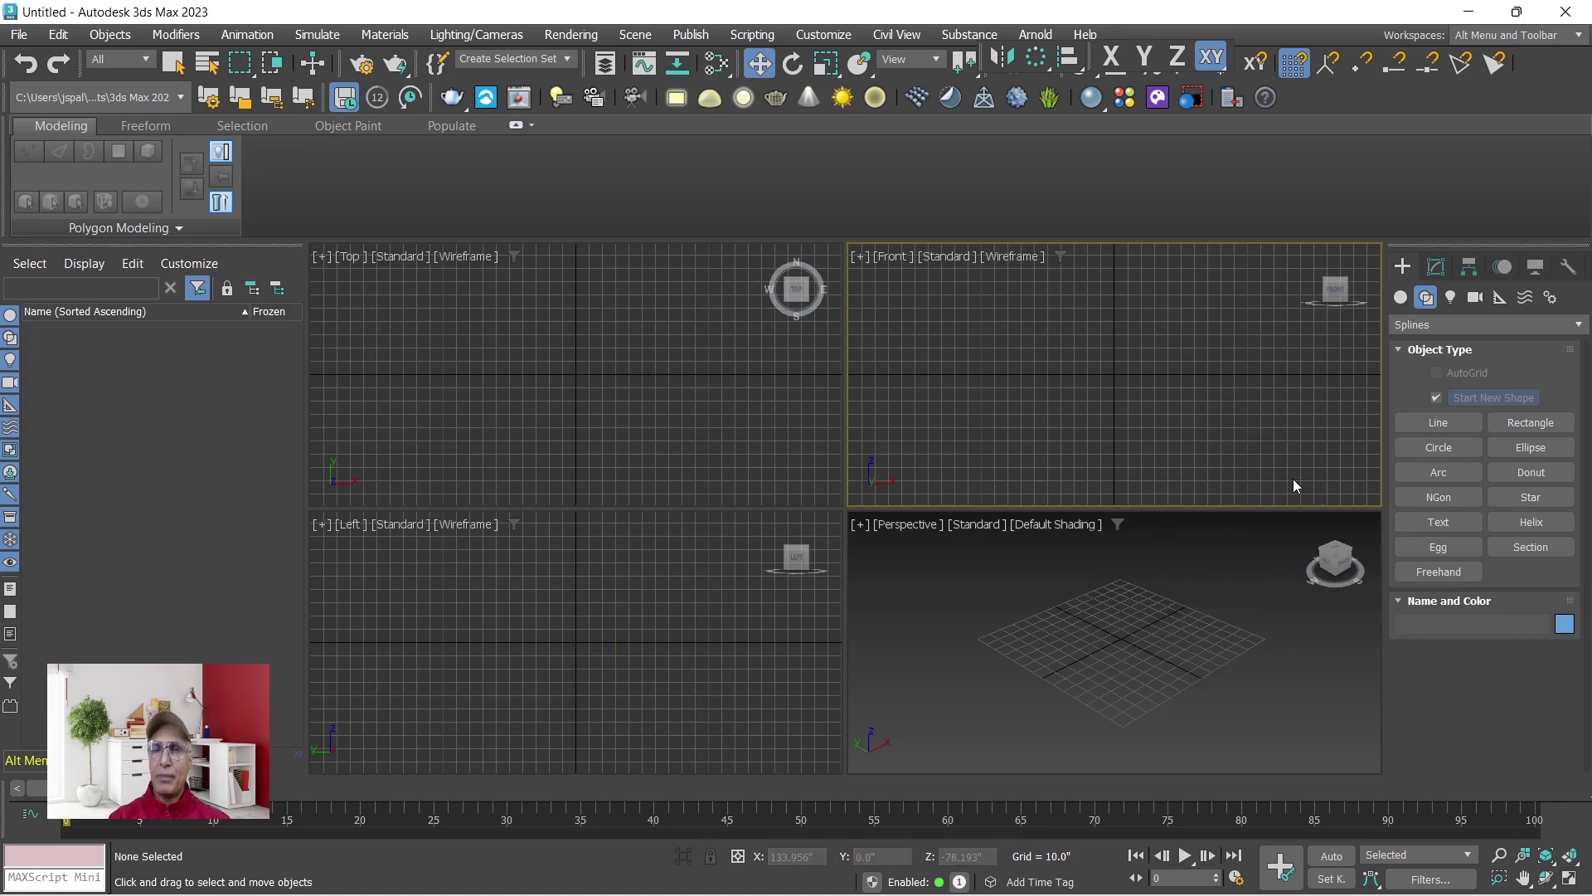
{"action": "left_click", "coordinate": [1264, 552]}
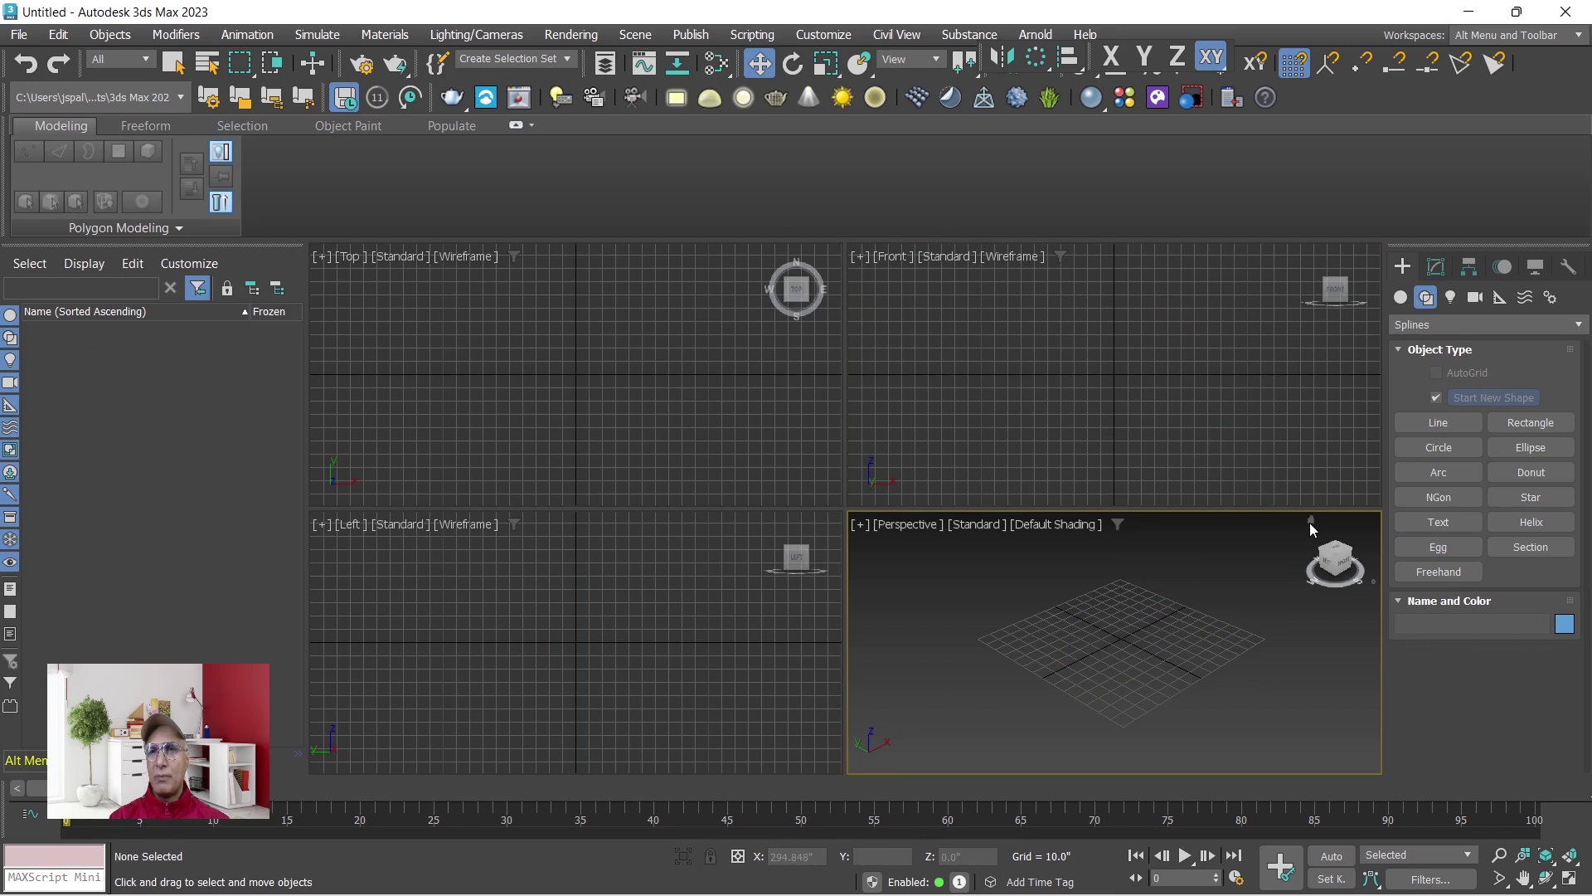
{"action": "left_click", "coordinate": [1311, 520]}
{"action": "left_click", "coordinate": [1117, 370]}
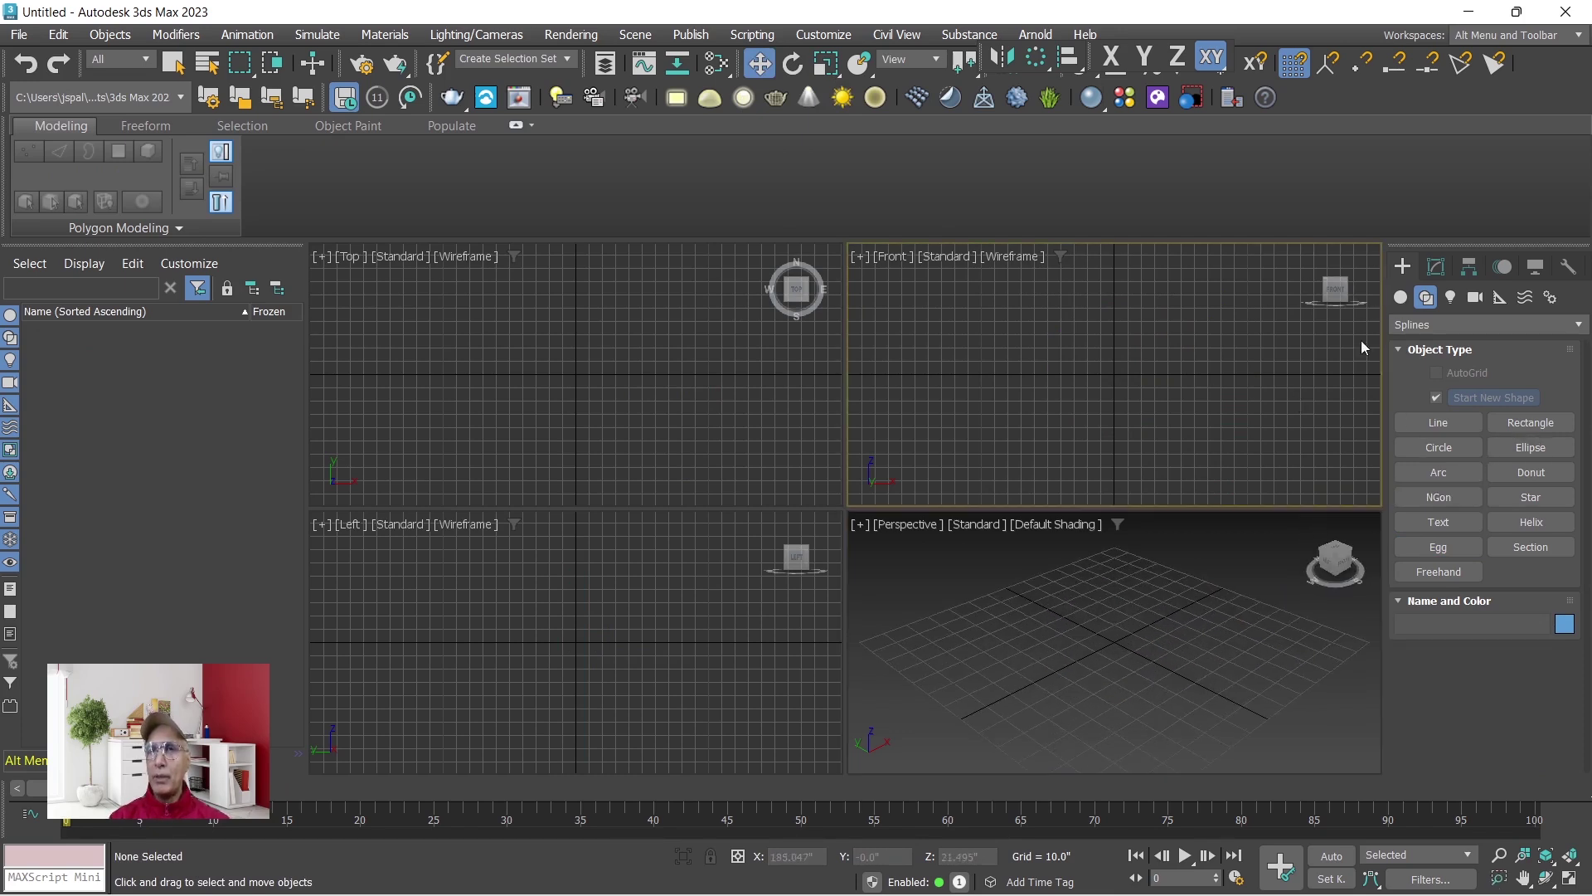
{"action": "left_click", "coordinate": [1403, 296]}
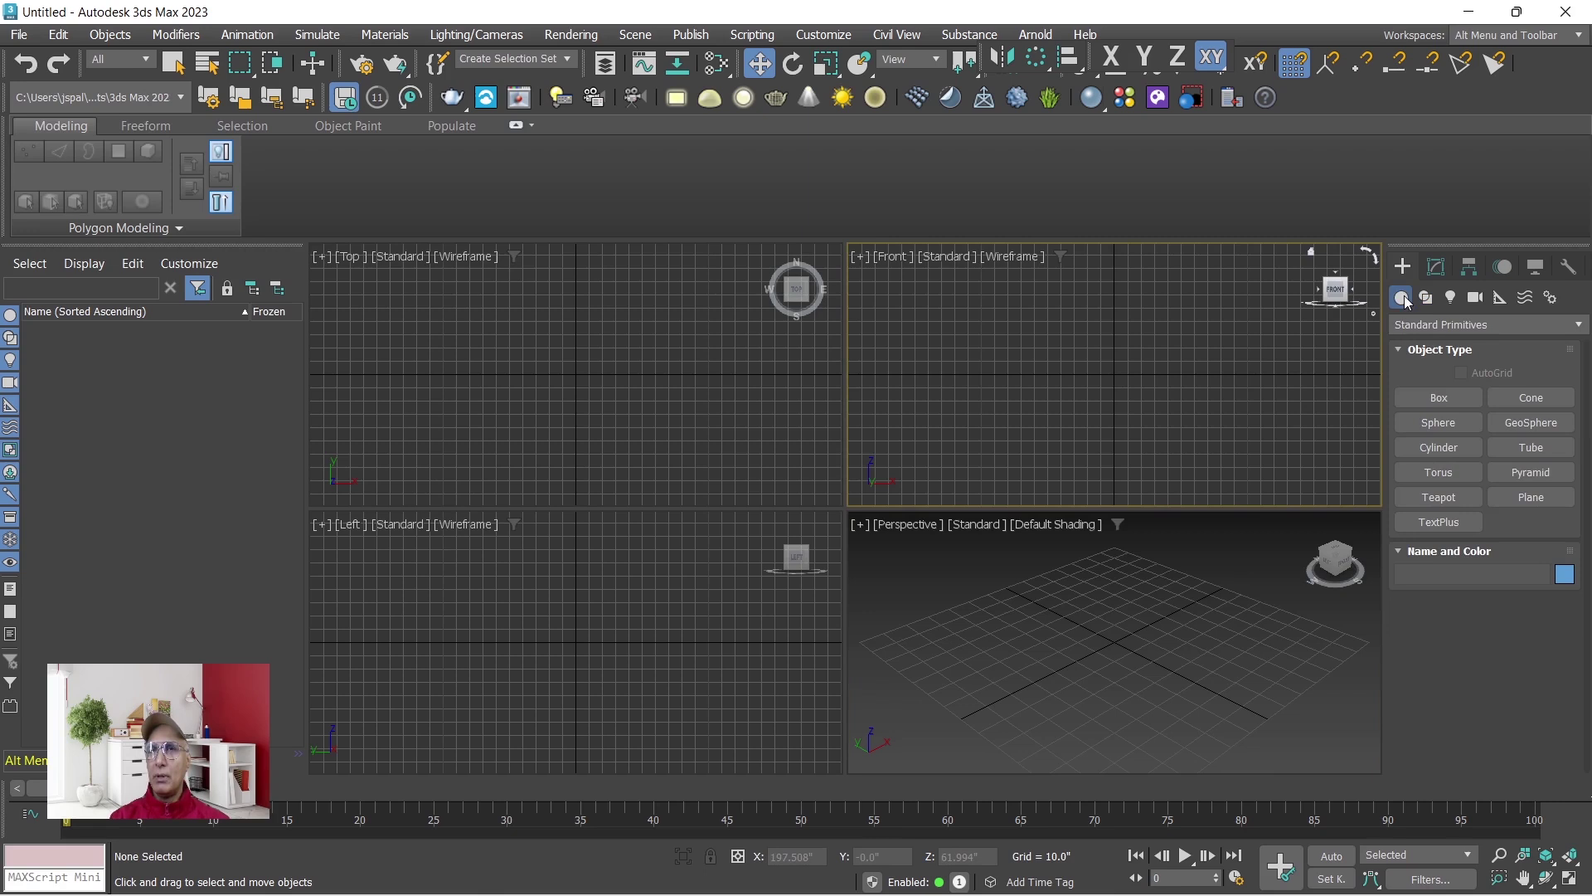
{"action": "left_click", "coordinate": [1534, 499]}
{"action": "left_click_drag", "start_coordinate": [872, 374], "coordinate": [1201, 213]}
Maximize the Perspective view and pan across the pink plane.
{"action": "scroll", "coordinate": [1208, 462], "scroll_direction": "down", "scroll_amount": 2}
{"action": "left_click", "coordinate": [1269, 597]}
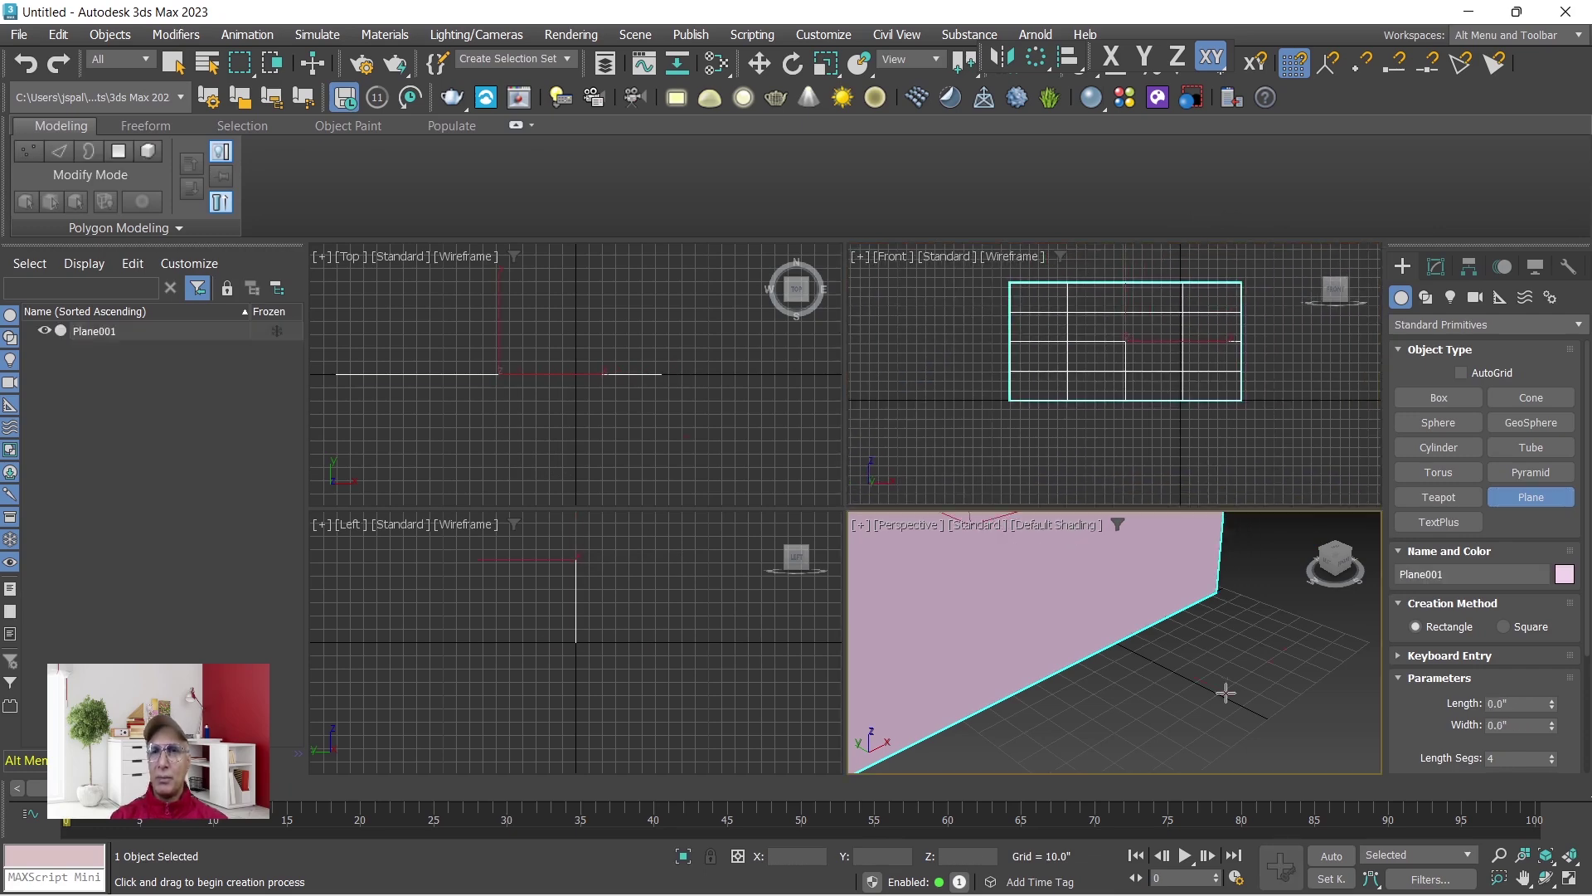
{"action": "left_click", "coordinate": [1569, 881]}
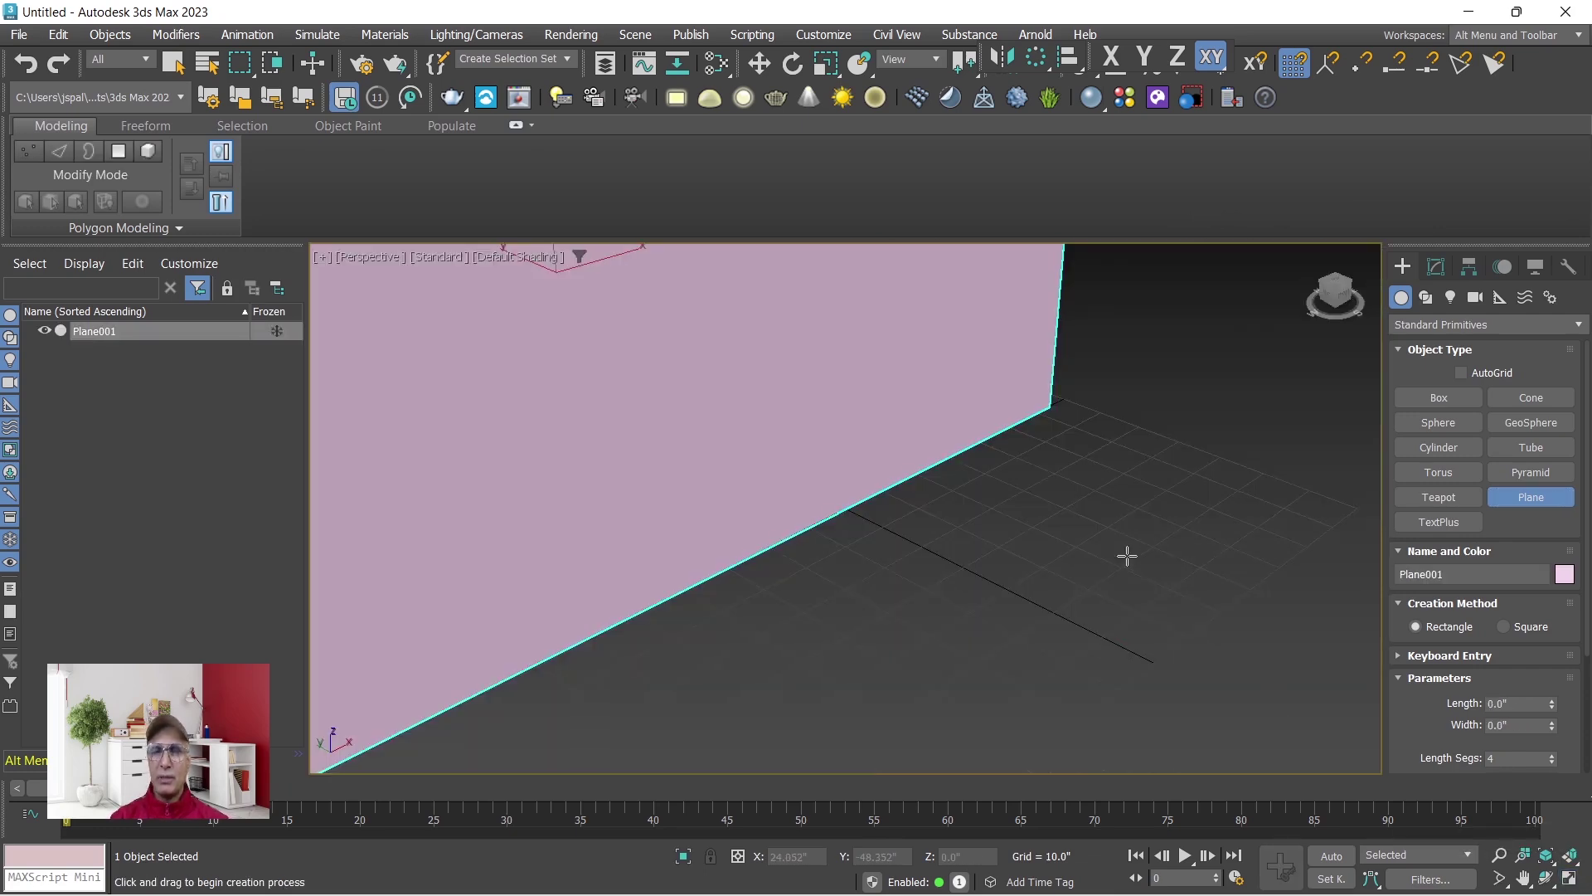
{"action": "scroll", "coordinate": [1128, 555], "scroll_direction": "up", "scroll_amount": 6}
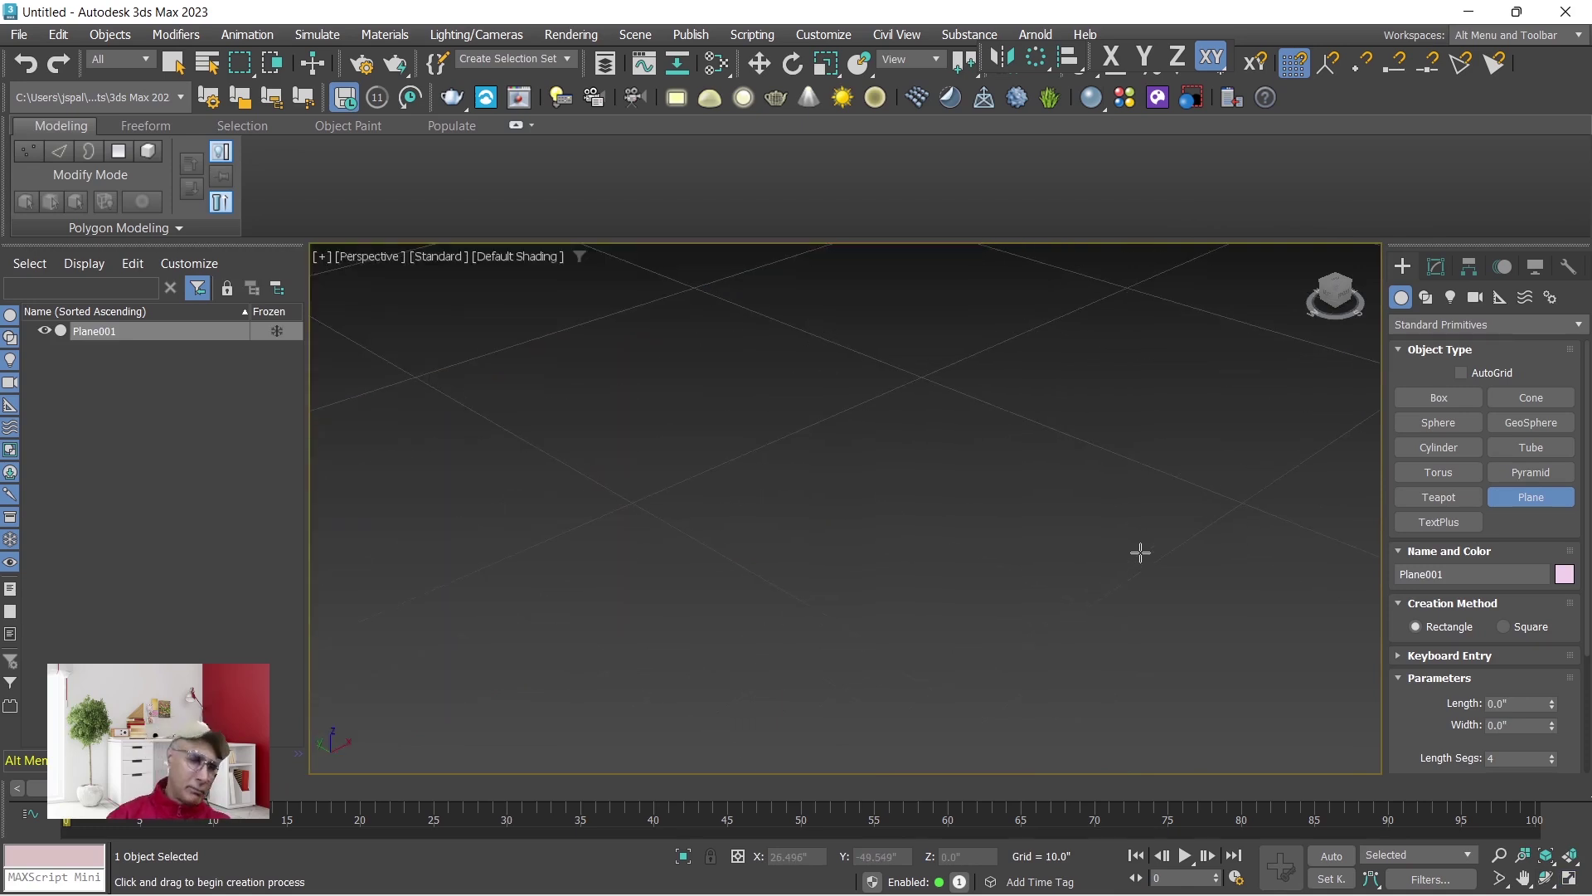
{"action": "scroll", "coordinate": [1141, 553], "scroll_direction": "down", "scroll_amount": 6}
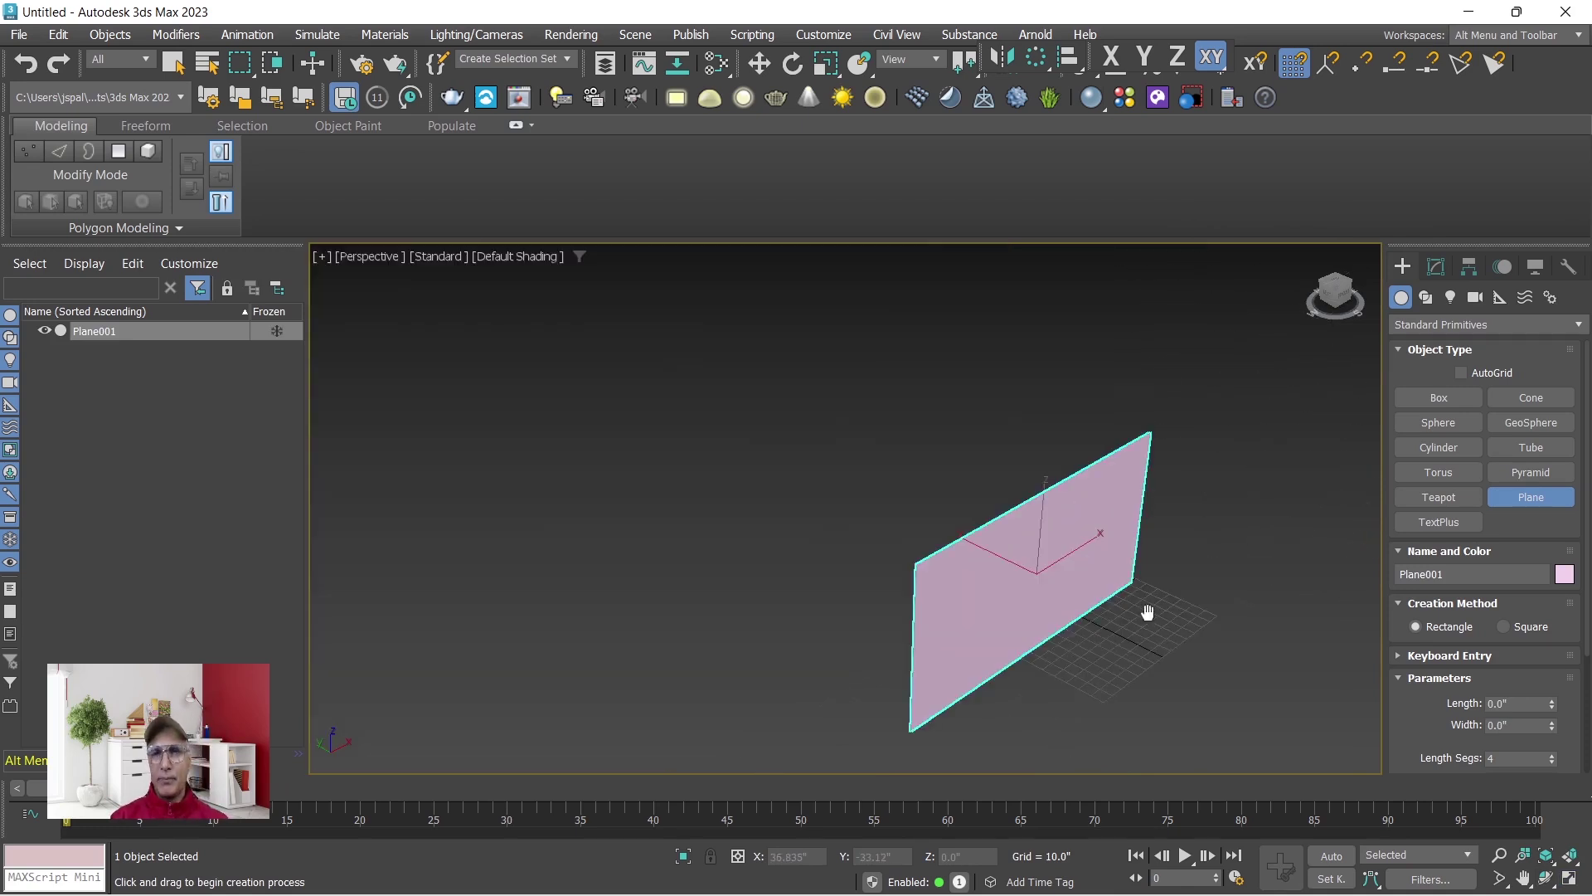
{"action": "middle_click_drag", "start_coordinate": [1148, 612], "coordinate": [1080, 565]}
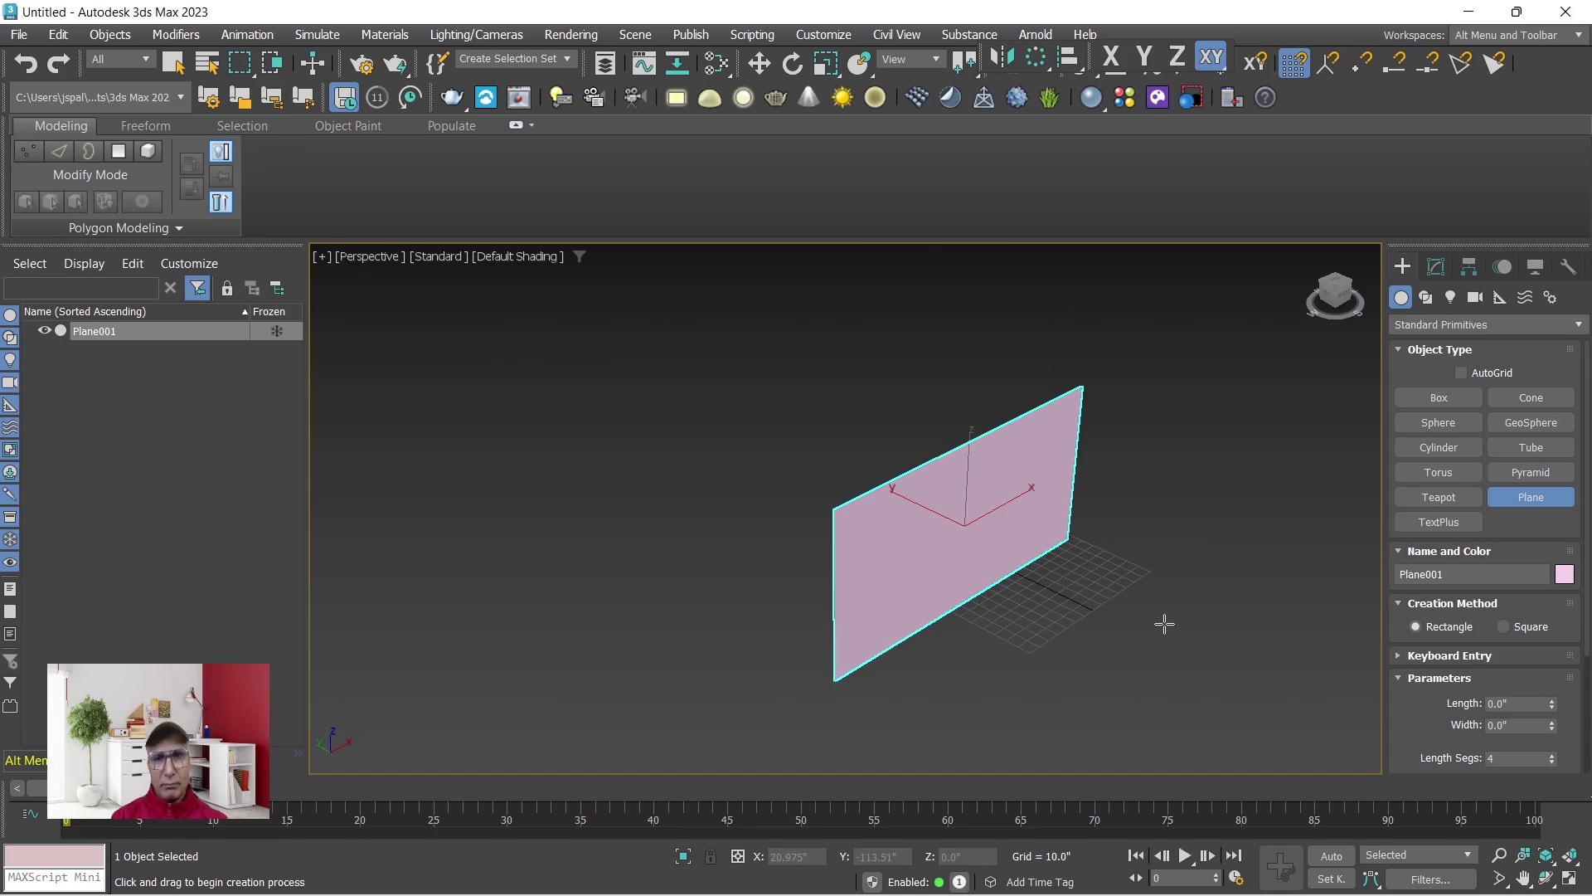
{"action": "middle_click_drag", "start_coordinate": [1164, 625], "coordinate": [1091, 626]}
{"action": "key", "text": "super"}
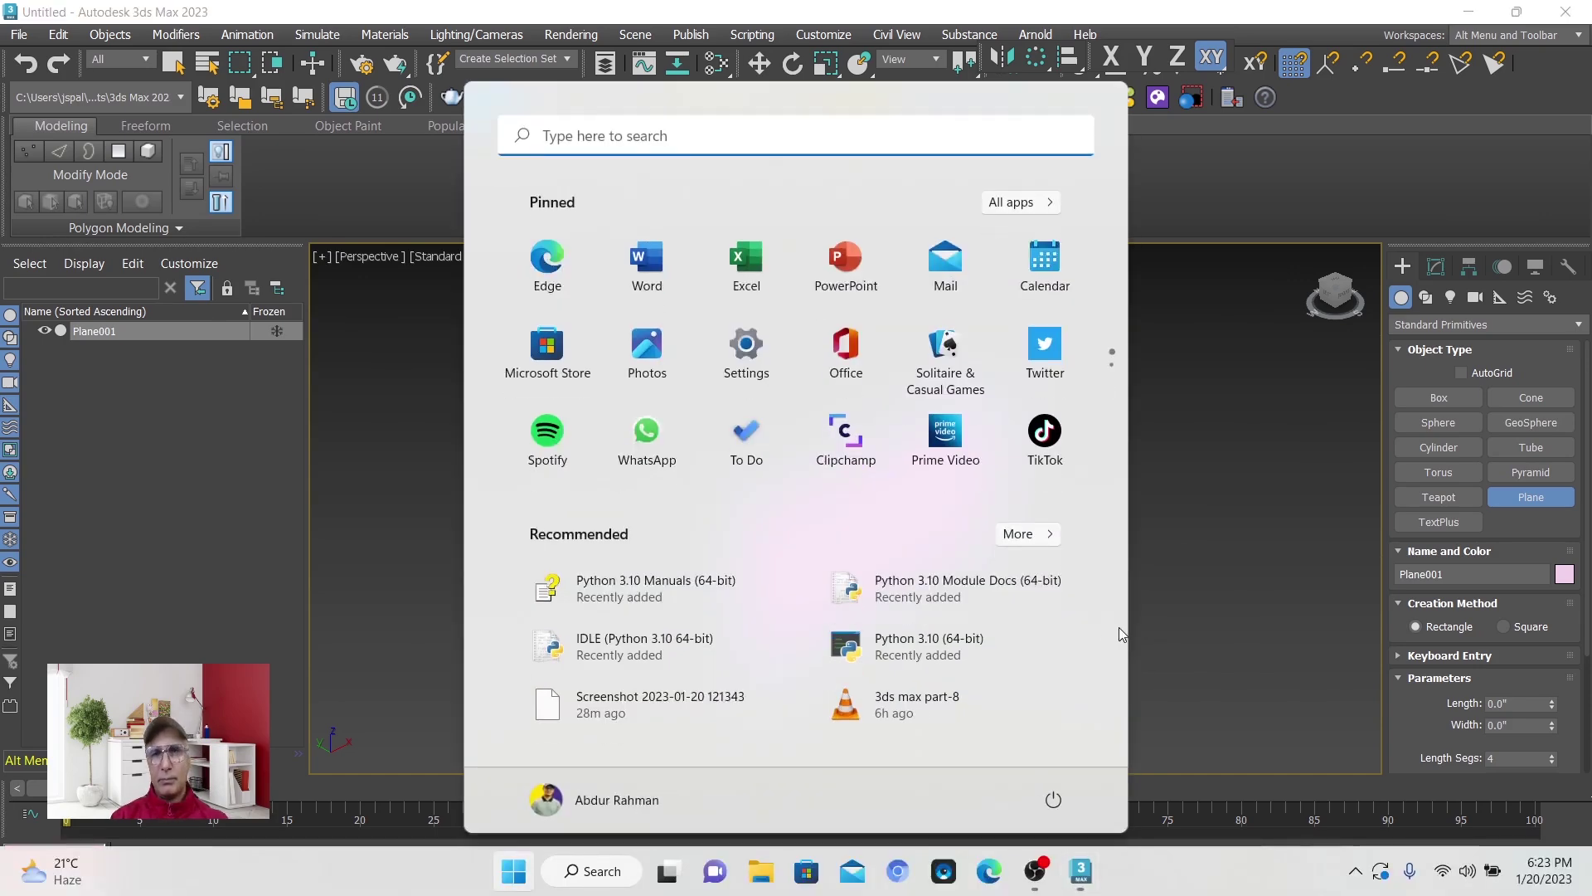
{"action": "left_click", "coordinate": [1232, 592]}
Frame the plane and tilt it about -6° around its X axis.
{"action": "middle_click_drag", "start_coordinate": [1233, 597], "coordinate": [1161, 587], "text": "alt"}
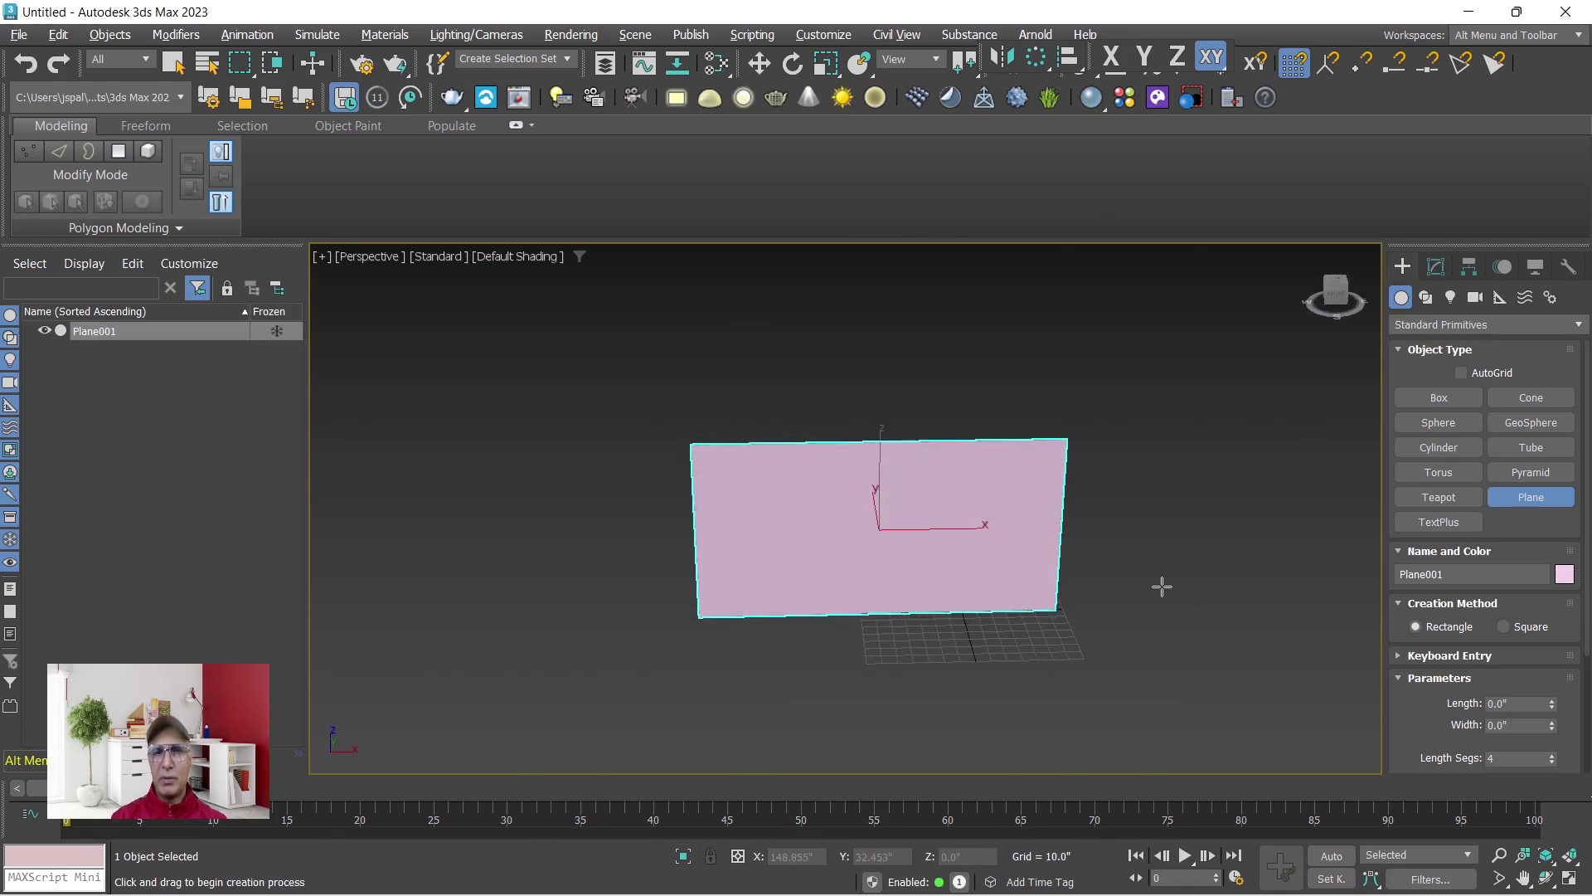
{"action": "scroll", "coordinate": [1159, 586], "scroll_direction": "up", "scroll_amount": 5}
{"action": "key", "text": "z"}
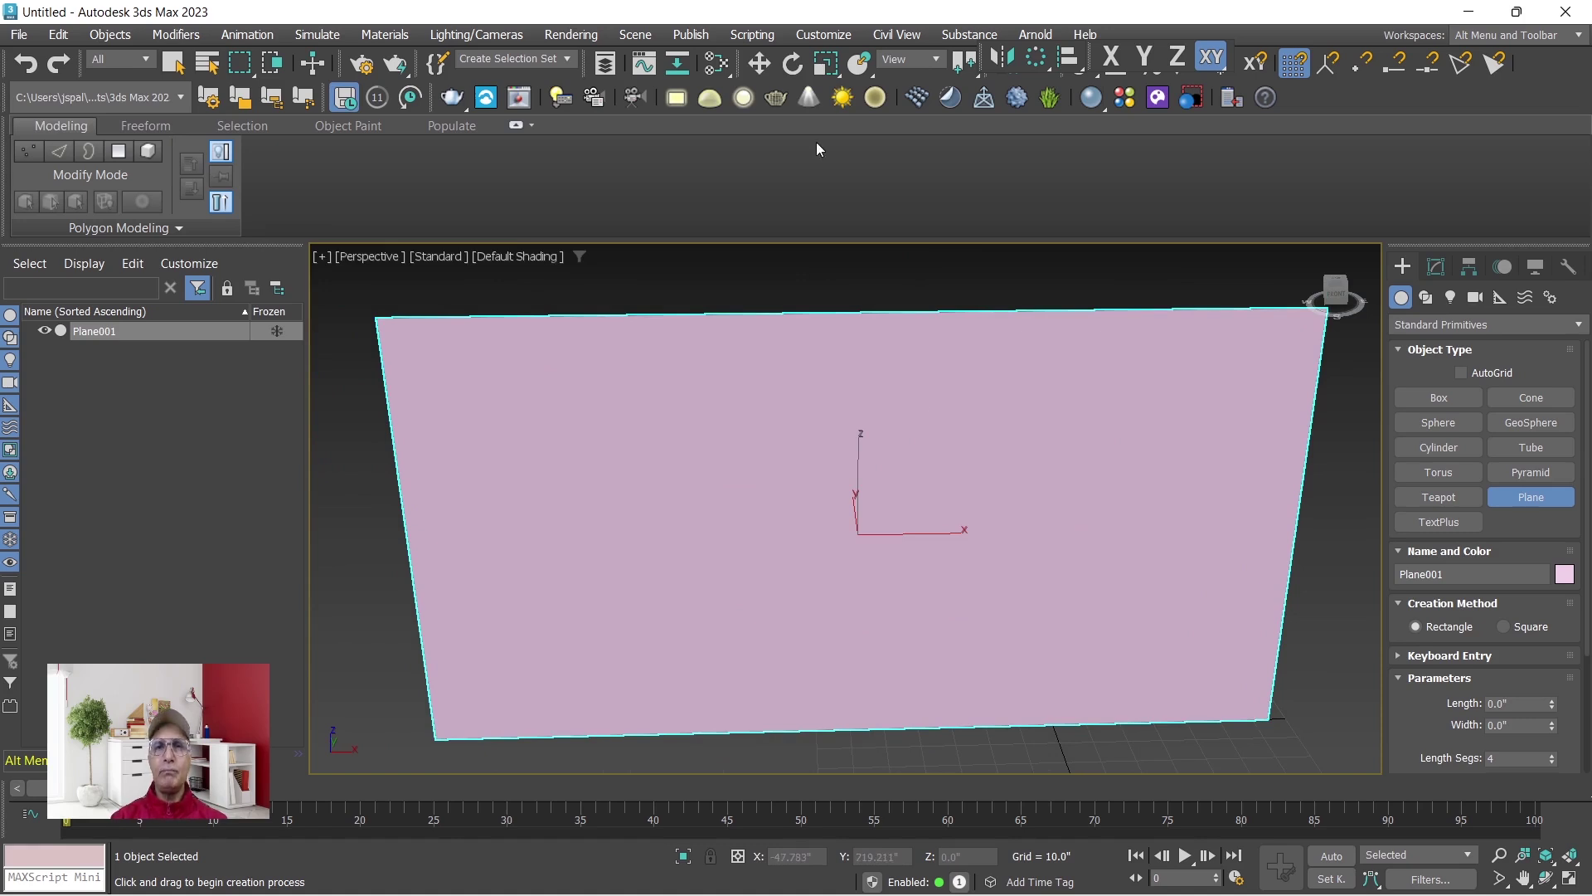
{"action": "left_click", "coordinate": [793, 63]}
{"action": "left_click_drag", "start_coordinate": [860, 497], "coordinate": [937, 509]}
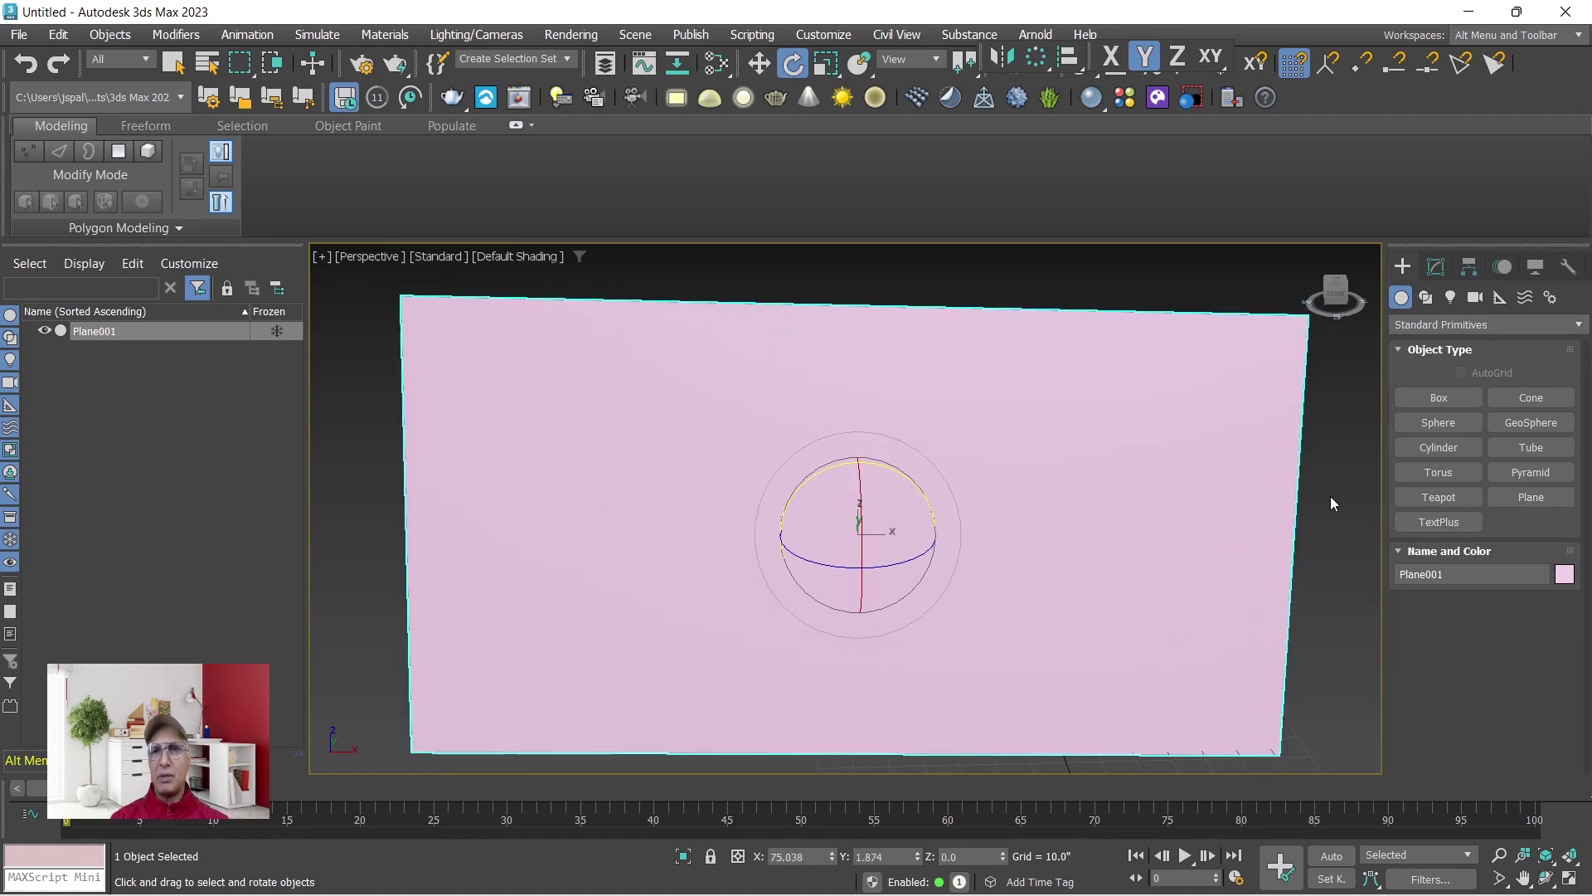
In the four-view layout, rotate Plane001 in the Left and Front views until it stands upright.
{"action": "key", "text": "alt+w"}
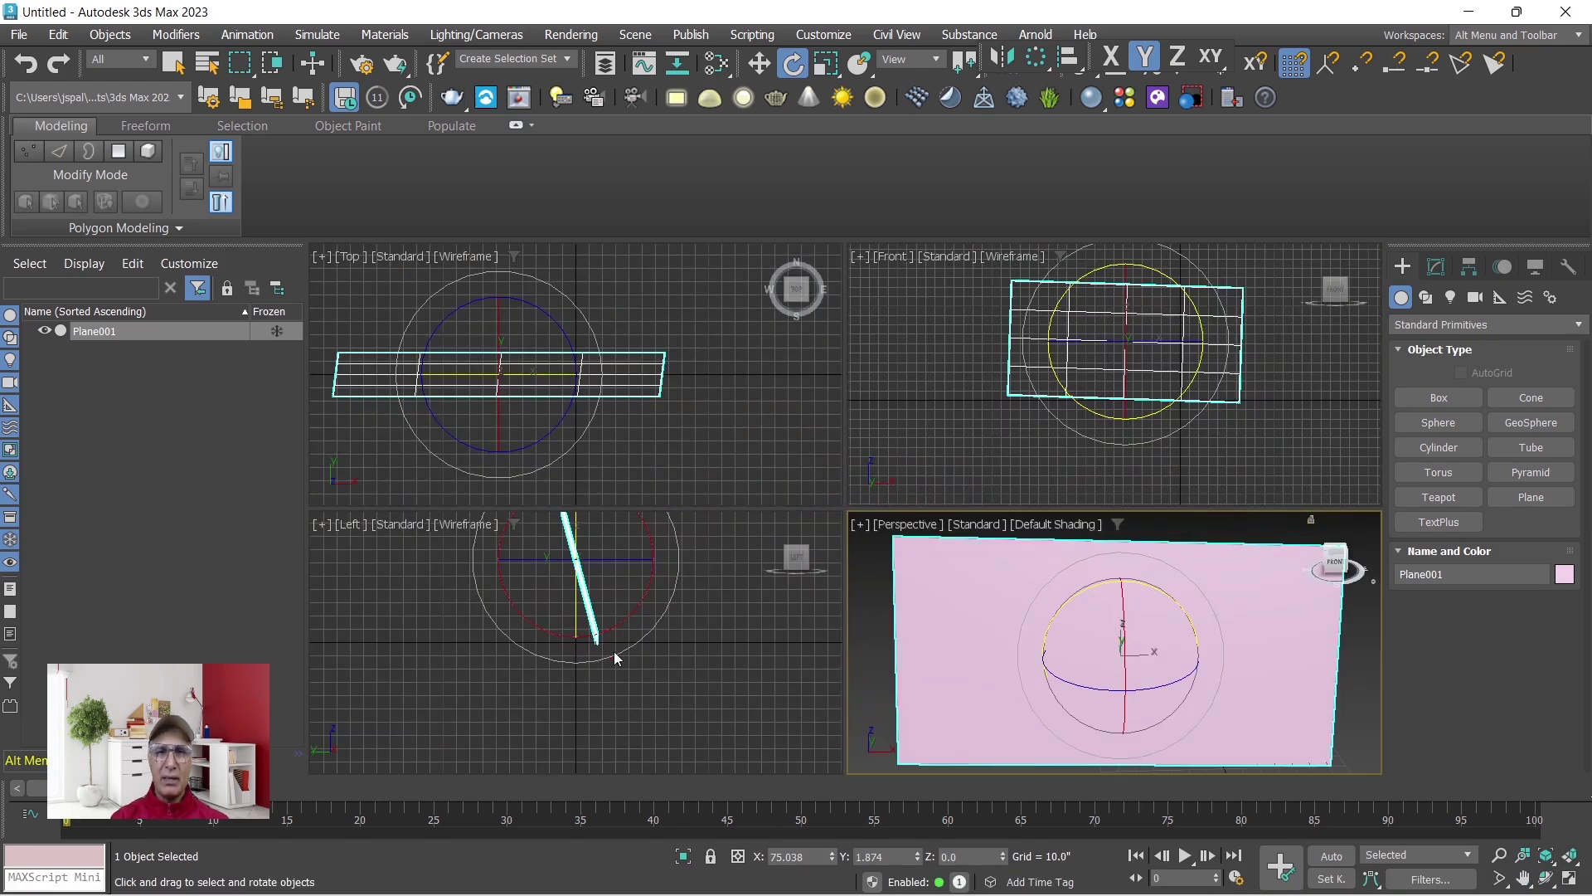
{"action": "left_click", "coordinate": [593, 628]}
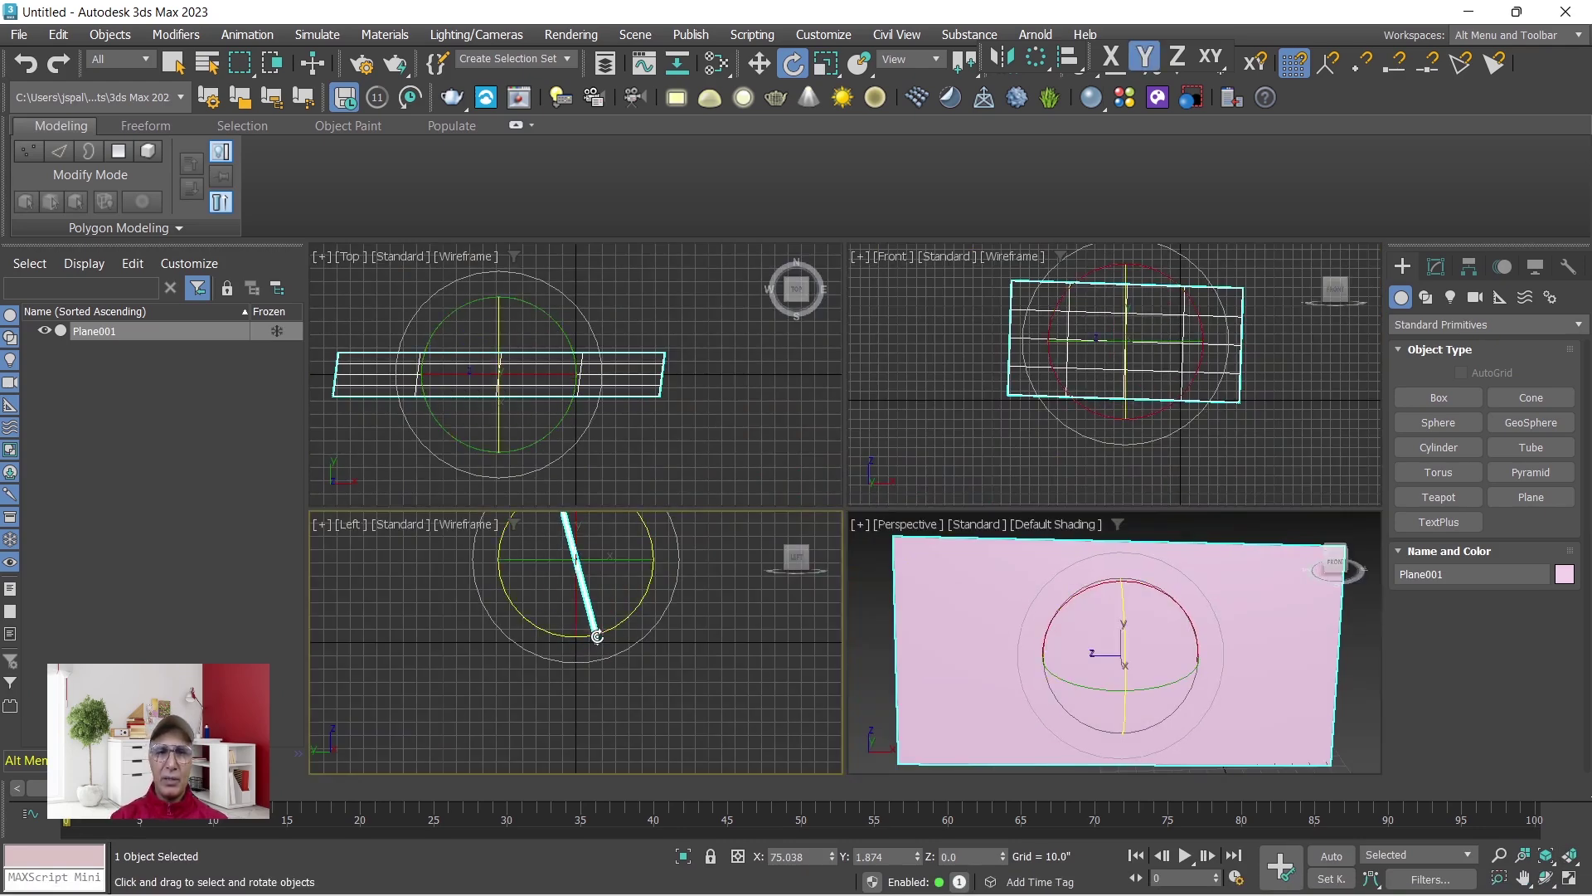
{"action": "left_click_drag", "start_coordinate": [590, 640], "coordinate": [574, 637]}
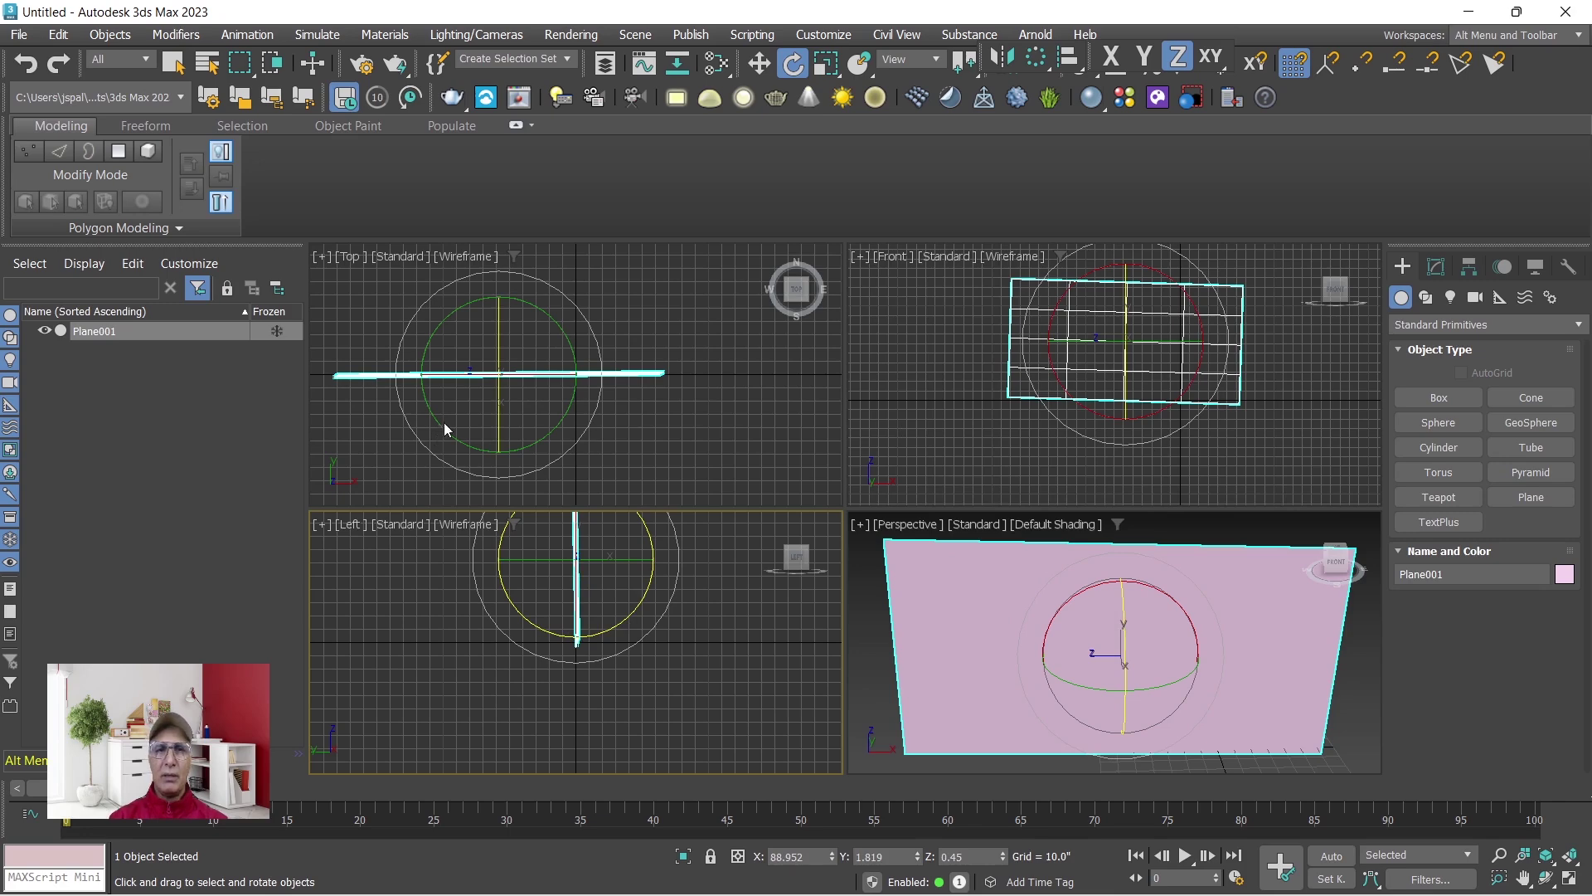
{"action": "left_click", "coordinate": [760, 406]}
{"action": "left_click", "coordinate": [1132, 358]}
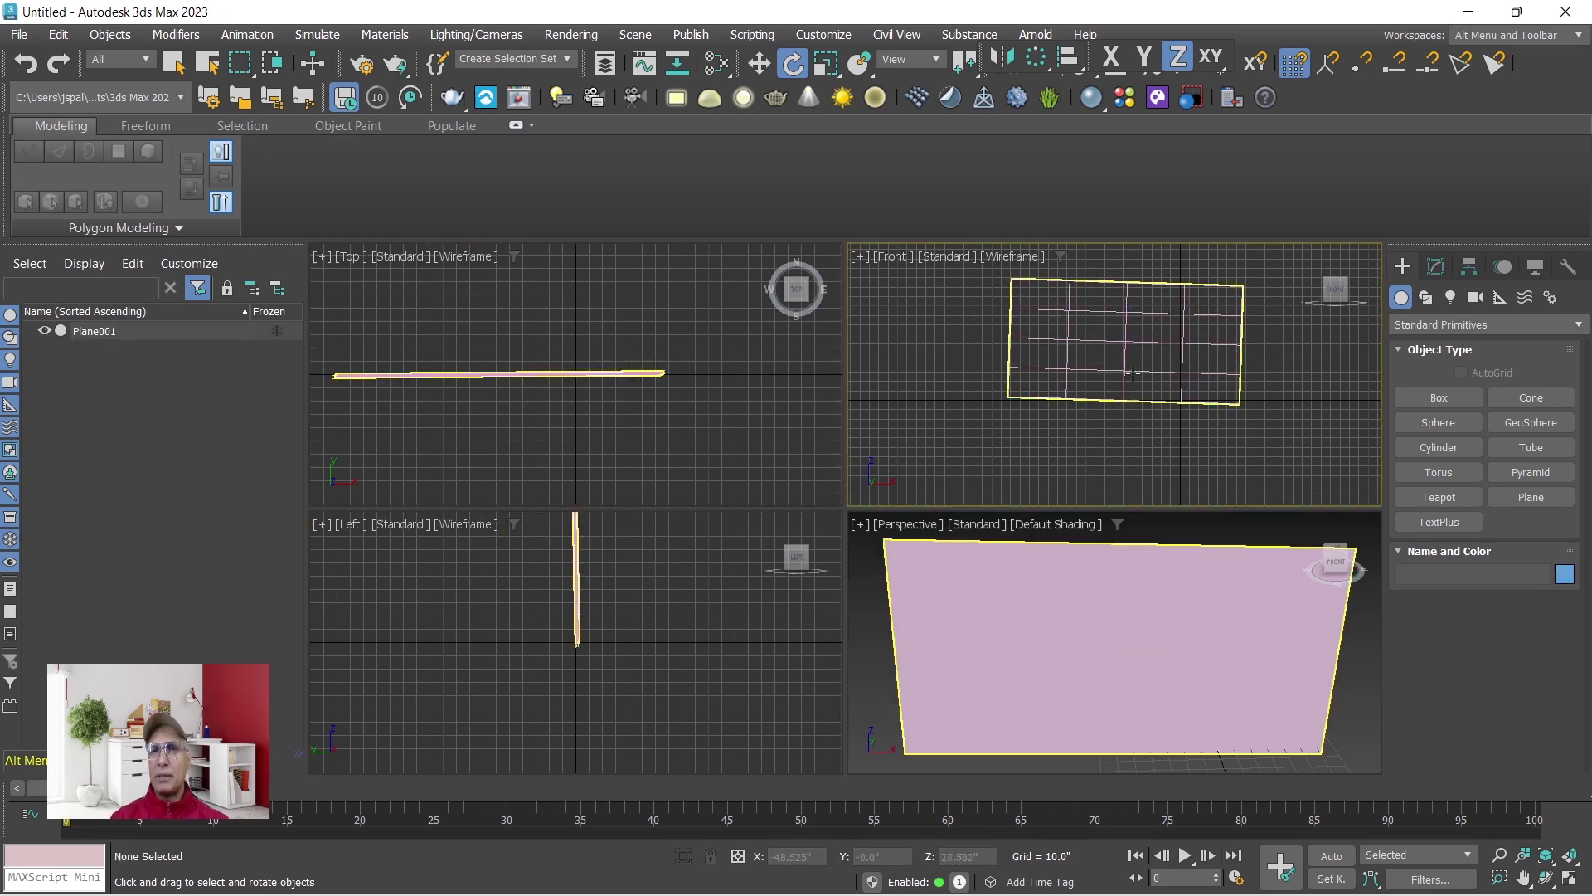
{"action": "left_click", "coordinate": [1132, 374]}
{"action": "left_click_drag", "start_coordinate": [1196, 368], "coordinate": [1203, 358]}
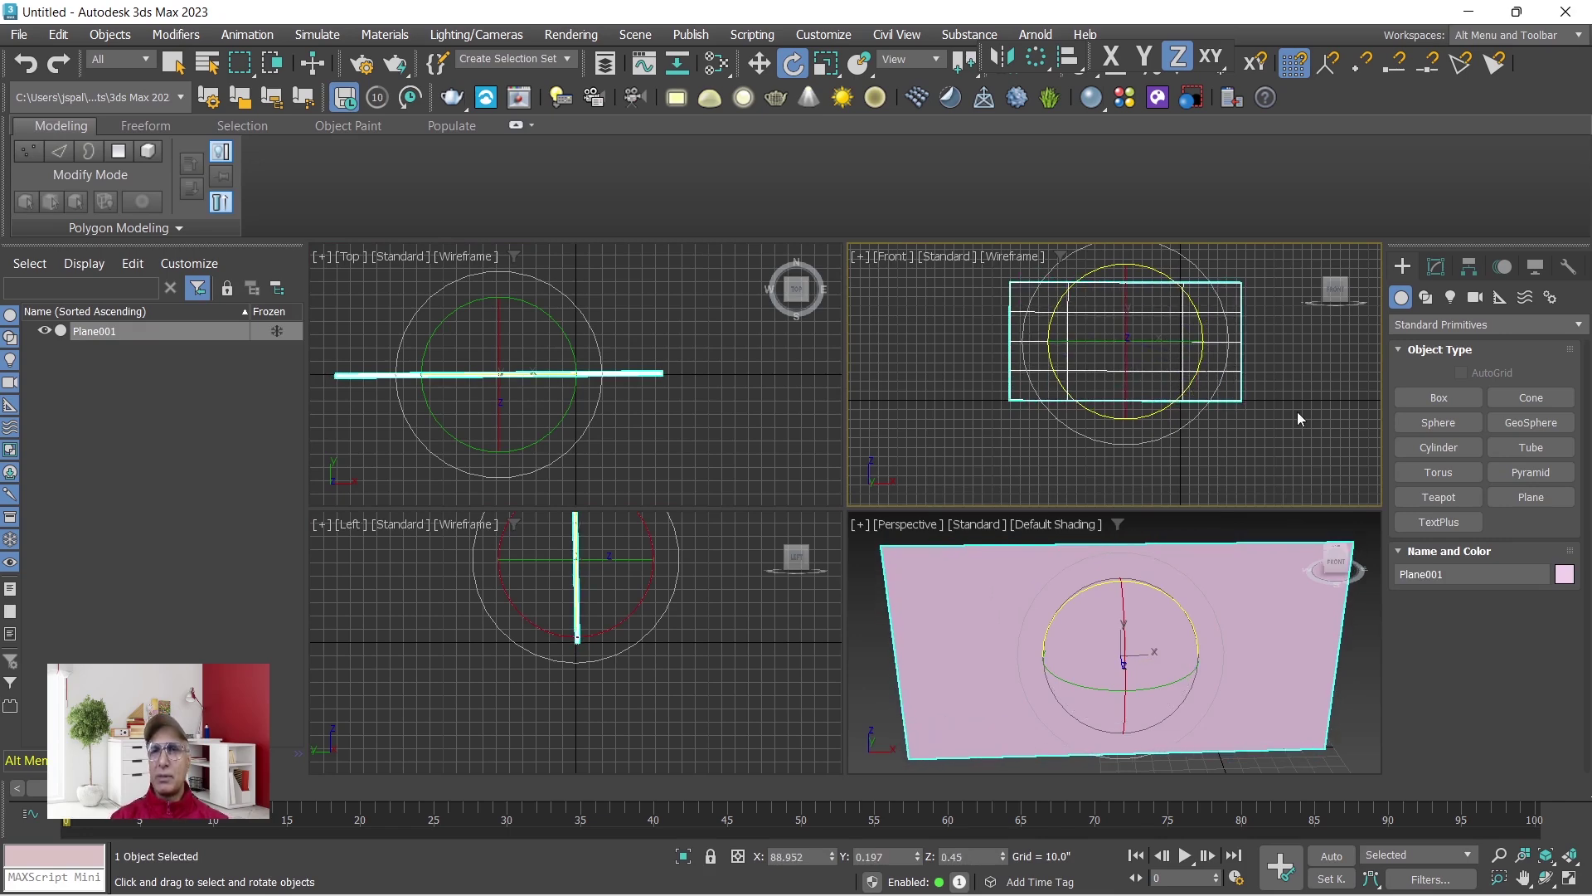
{"action": "left_click", "coordinate": [1184, 592]}
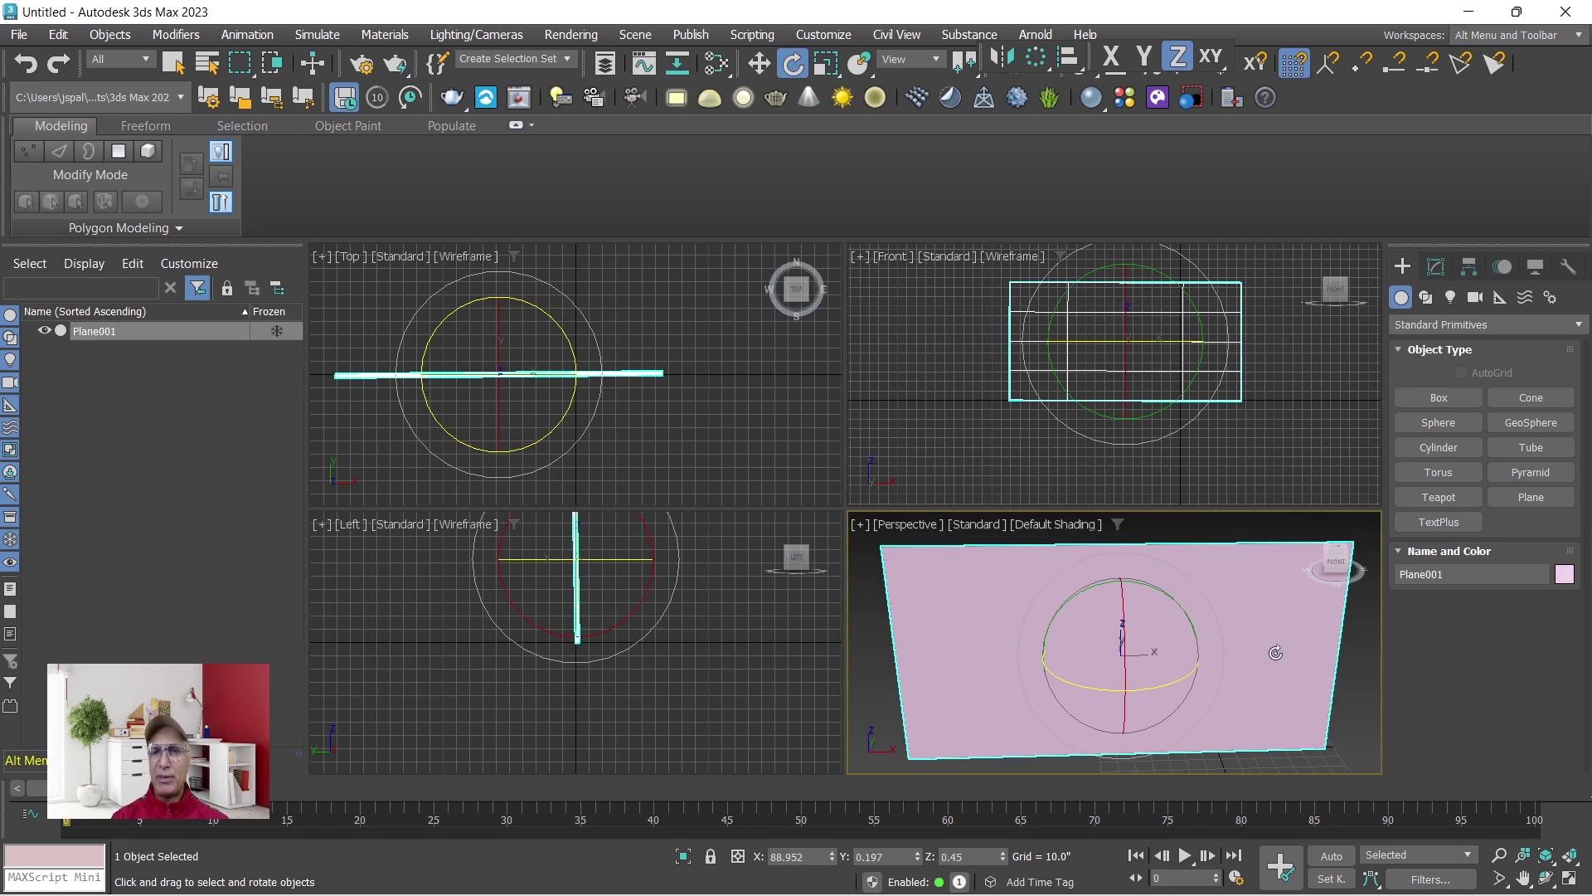
With Move active, reselect Plane001 and maximize the Perspective viewport.
{"action": "key", "text": "w"}
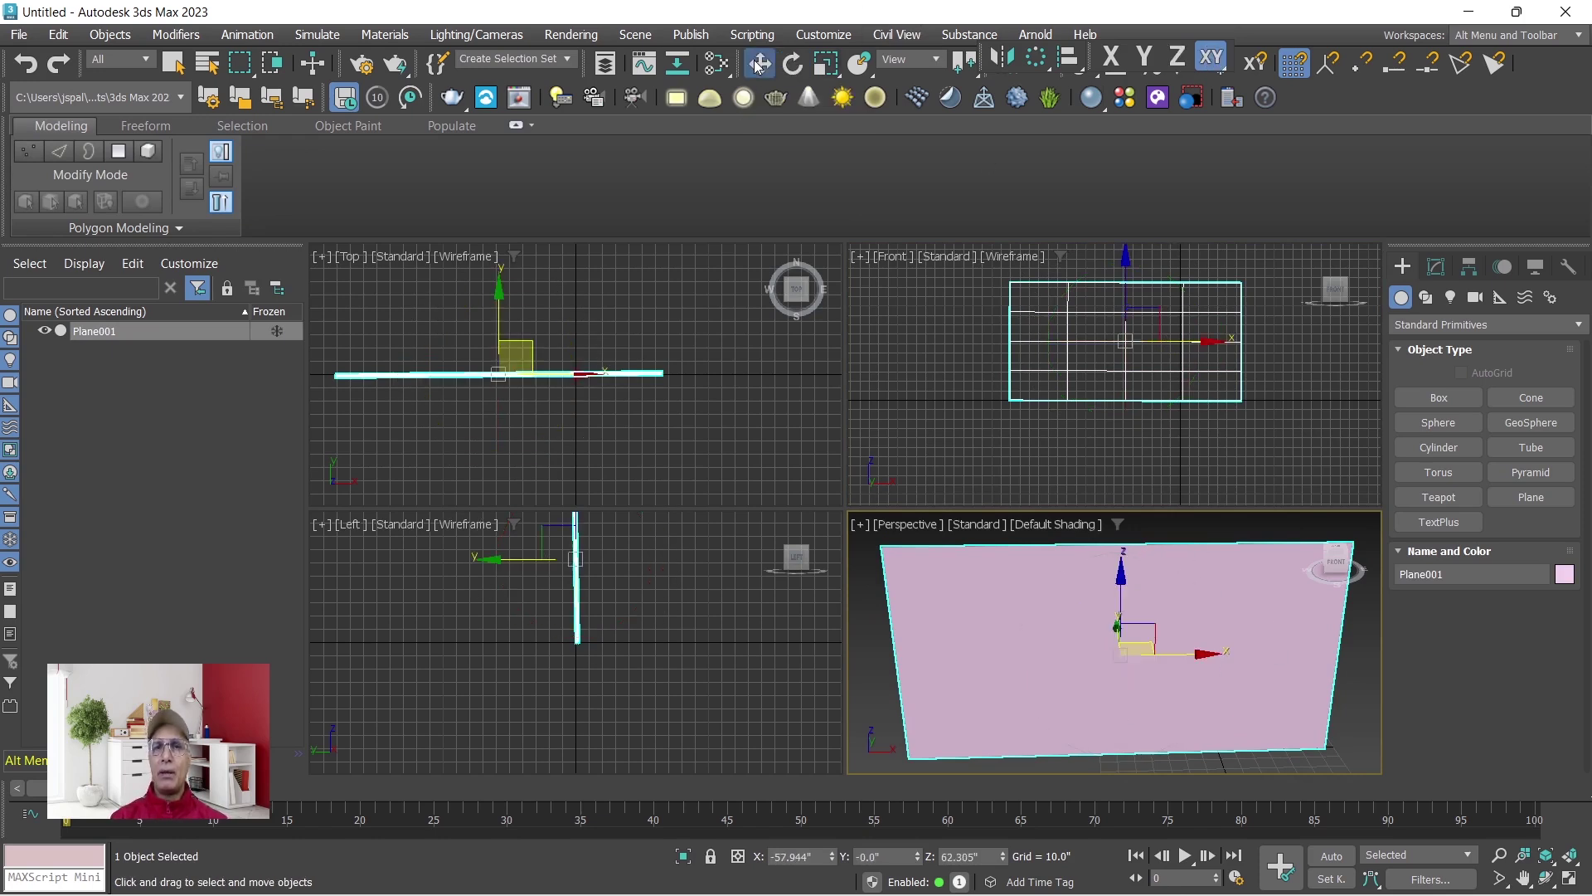
{"action": "left_click", "coordinate": [1360, 714]}
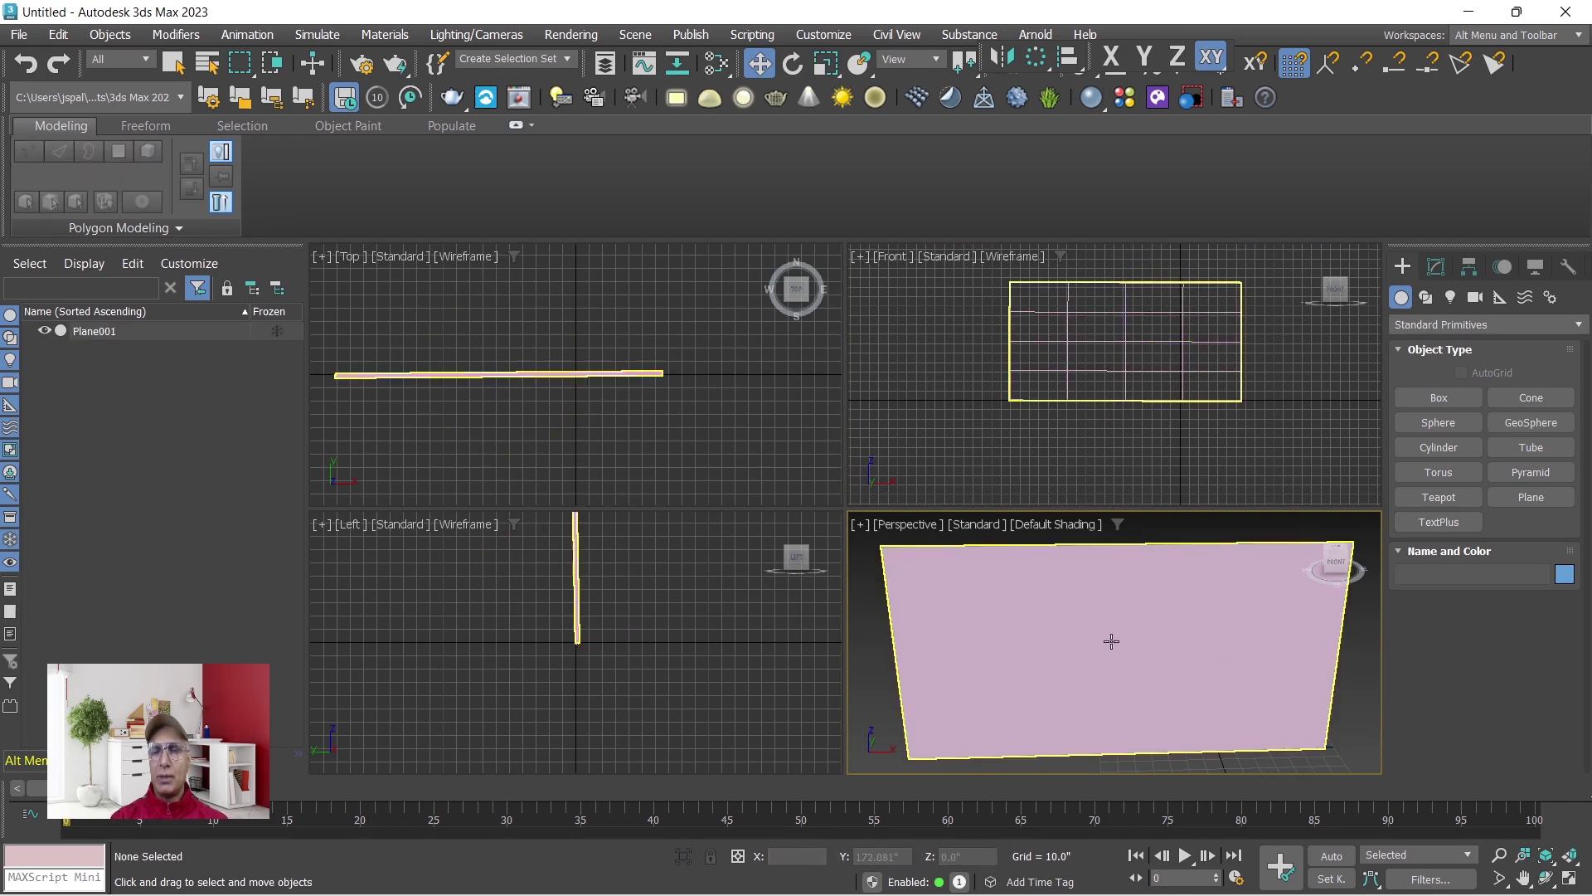
{"action": "left_click", "coordinate": [1230, 686]}
{"action": "mouse_move", "coordinate": [1565, 832]}
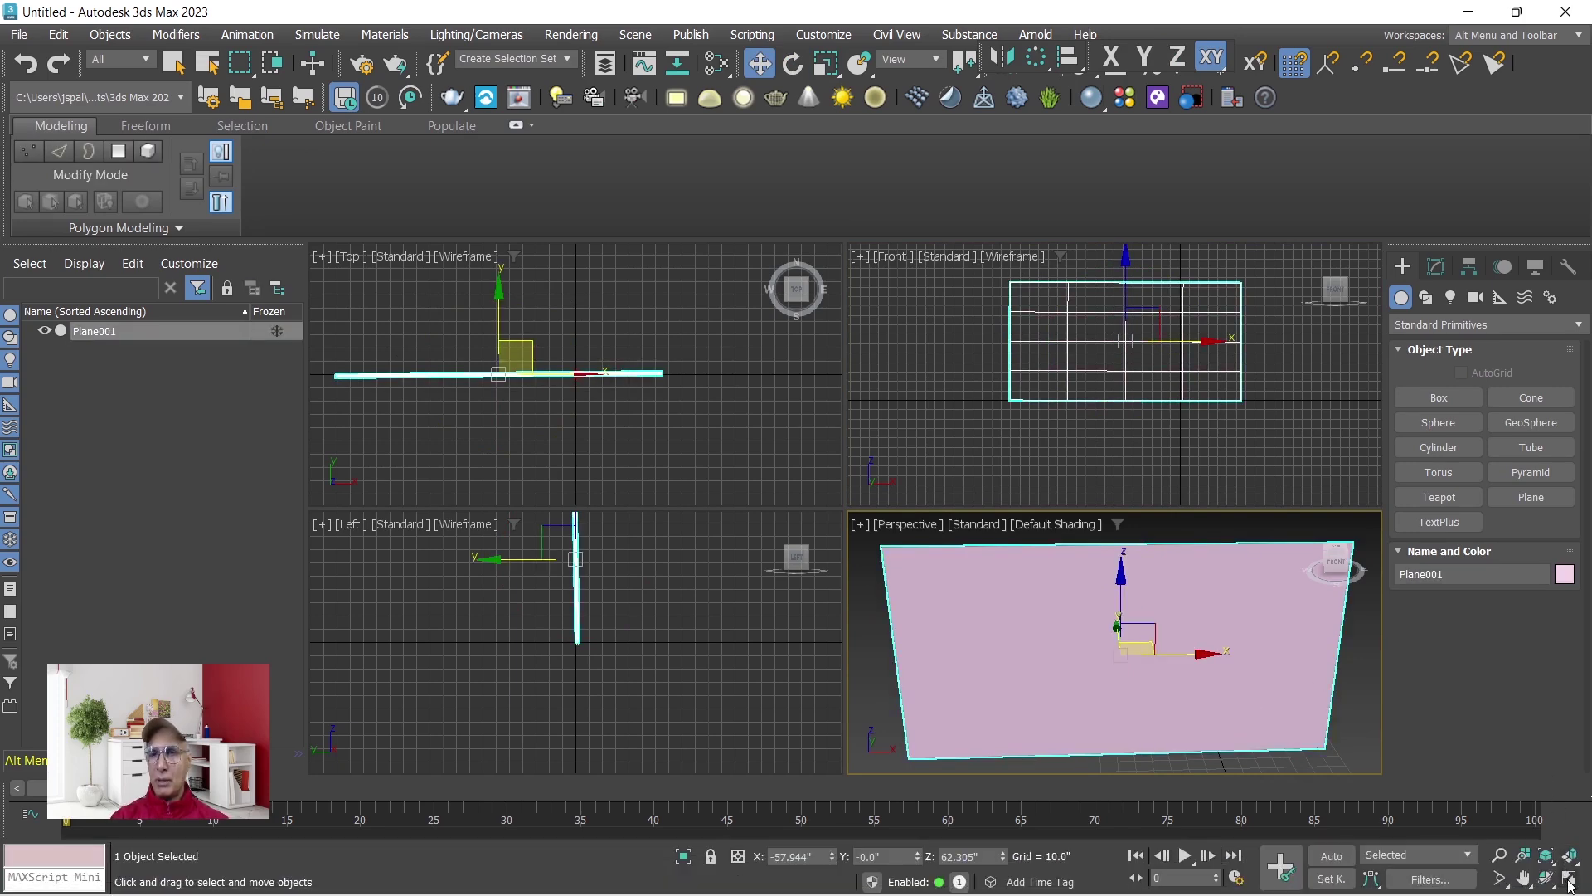
{"action": "left_click", "coordinate": [1570, 878]}
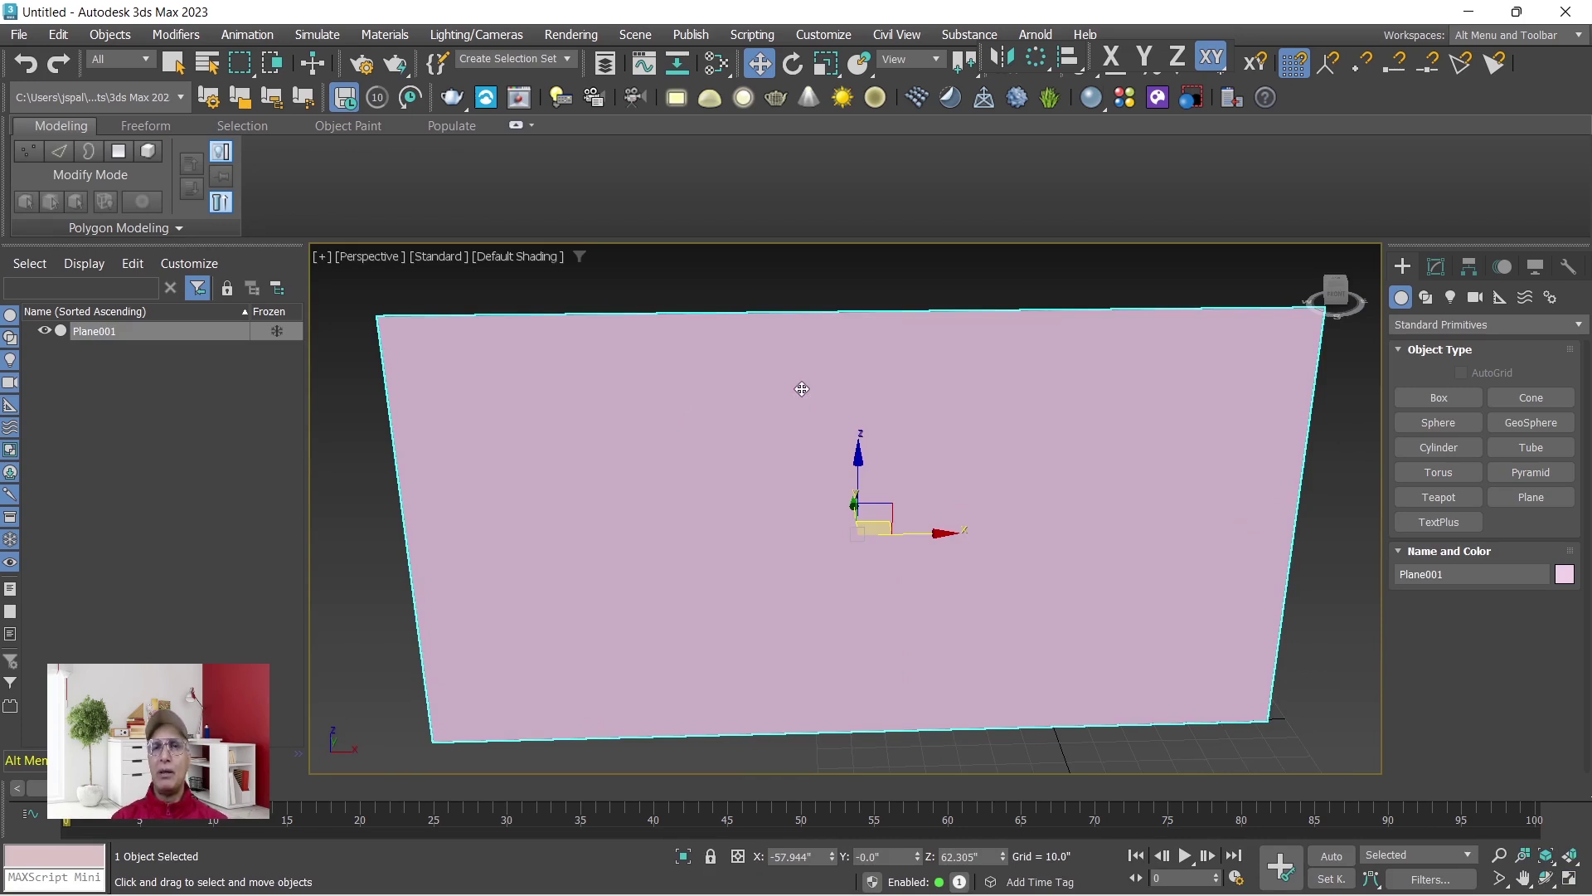
{"action": "key", "text": "s"}
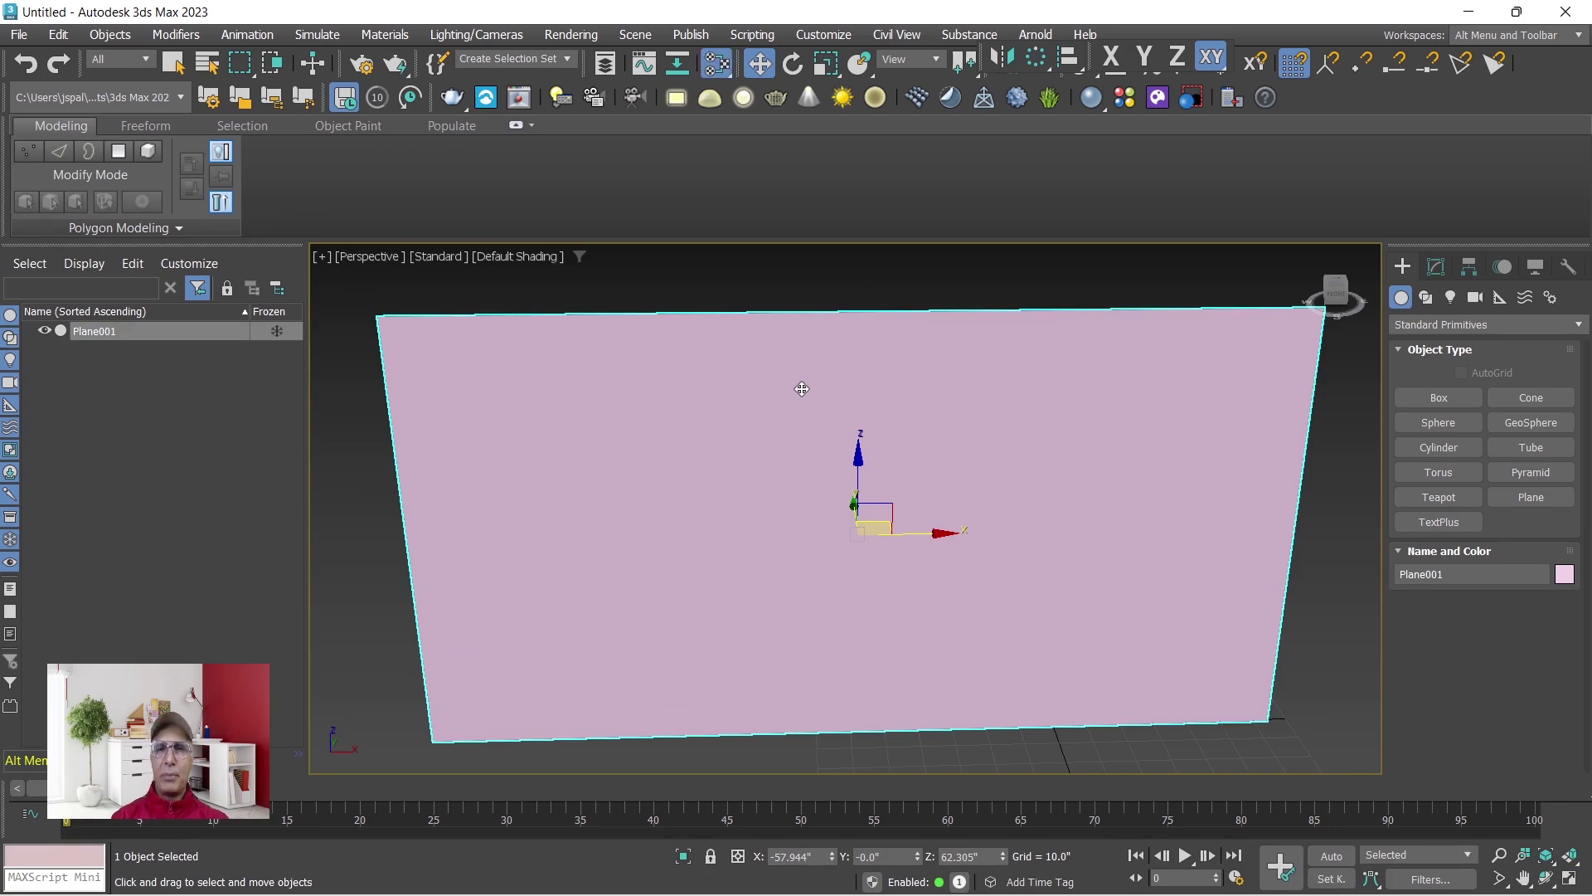
{"action": "key", "text": "m"}
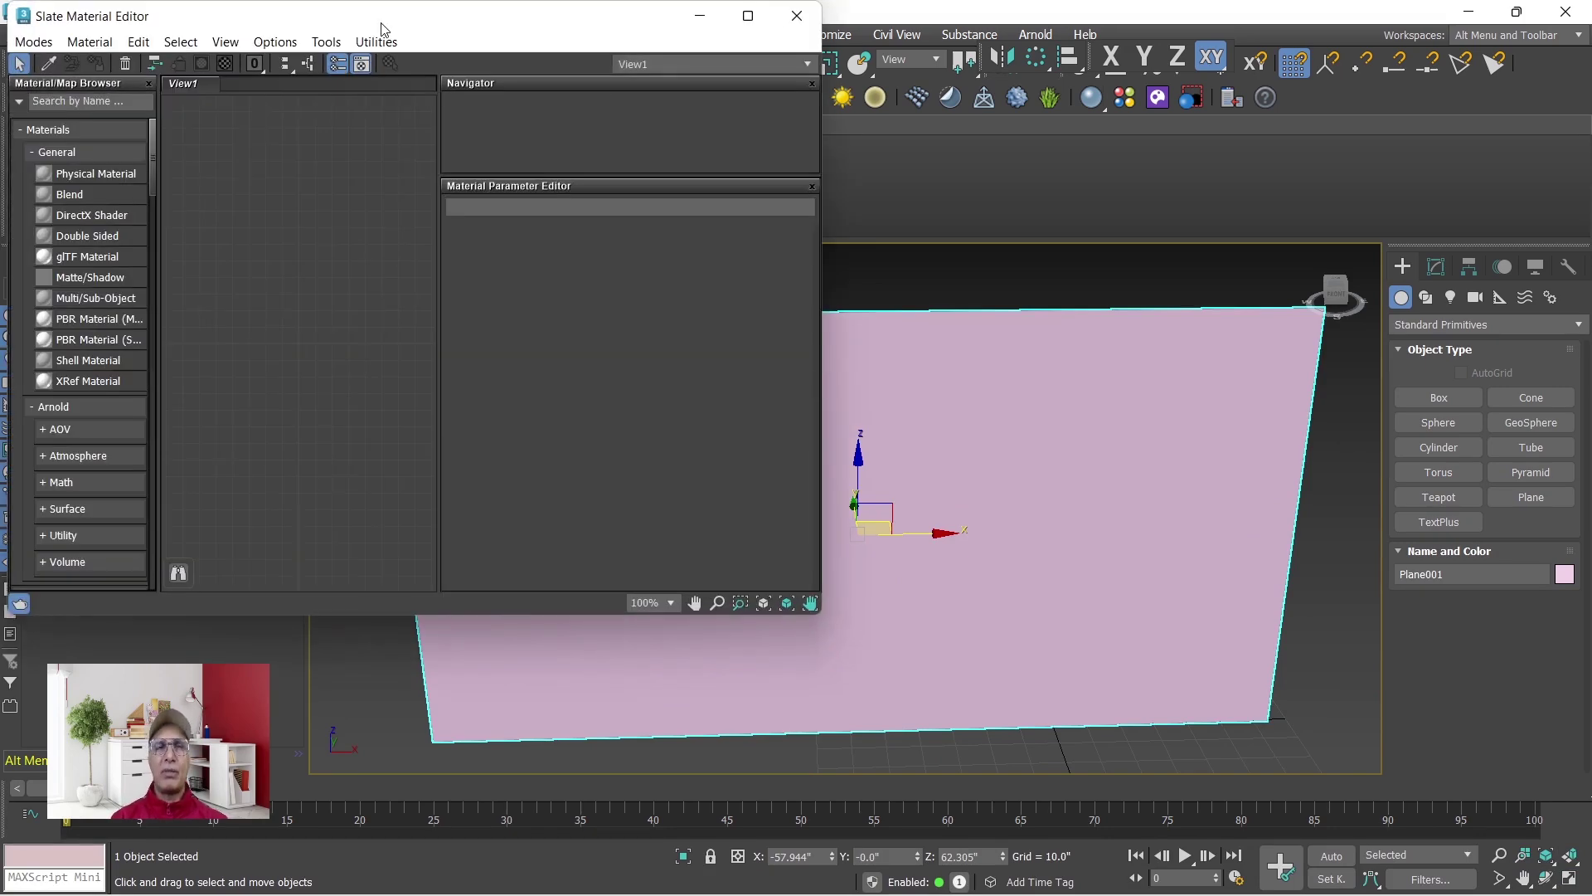
{"action": "left_click_drag", "start_coordinate": [412, 24], "coordinate": [454, 139]}
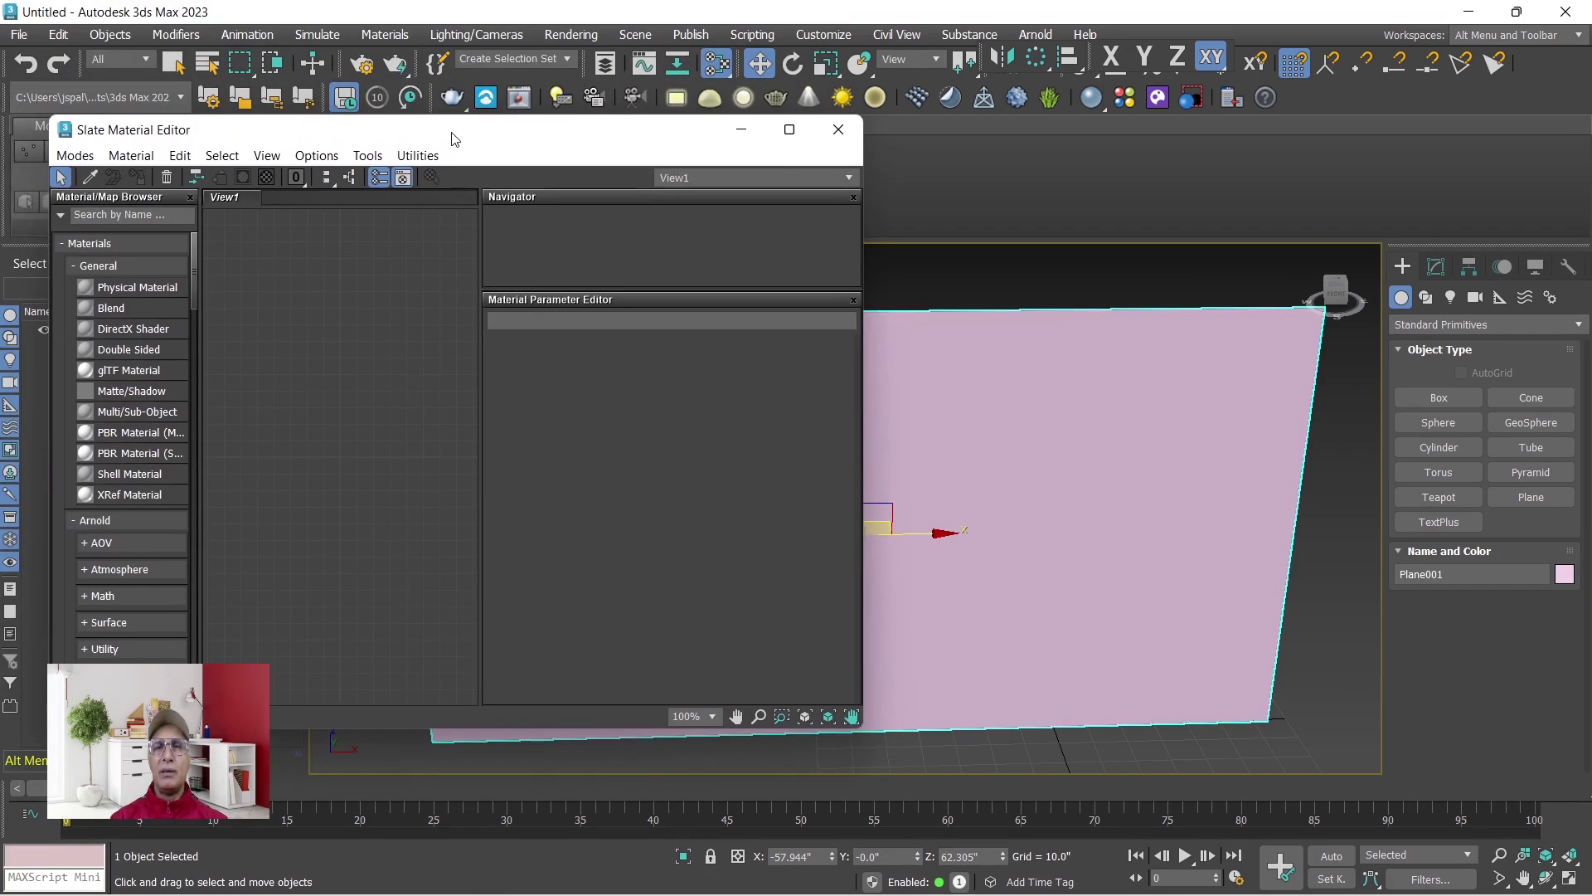
{"action": "right_click", "coordinate": [349, 345]}
{"action": "mouse_move", "coordinate": [395, 358]}
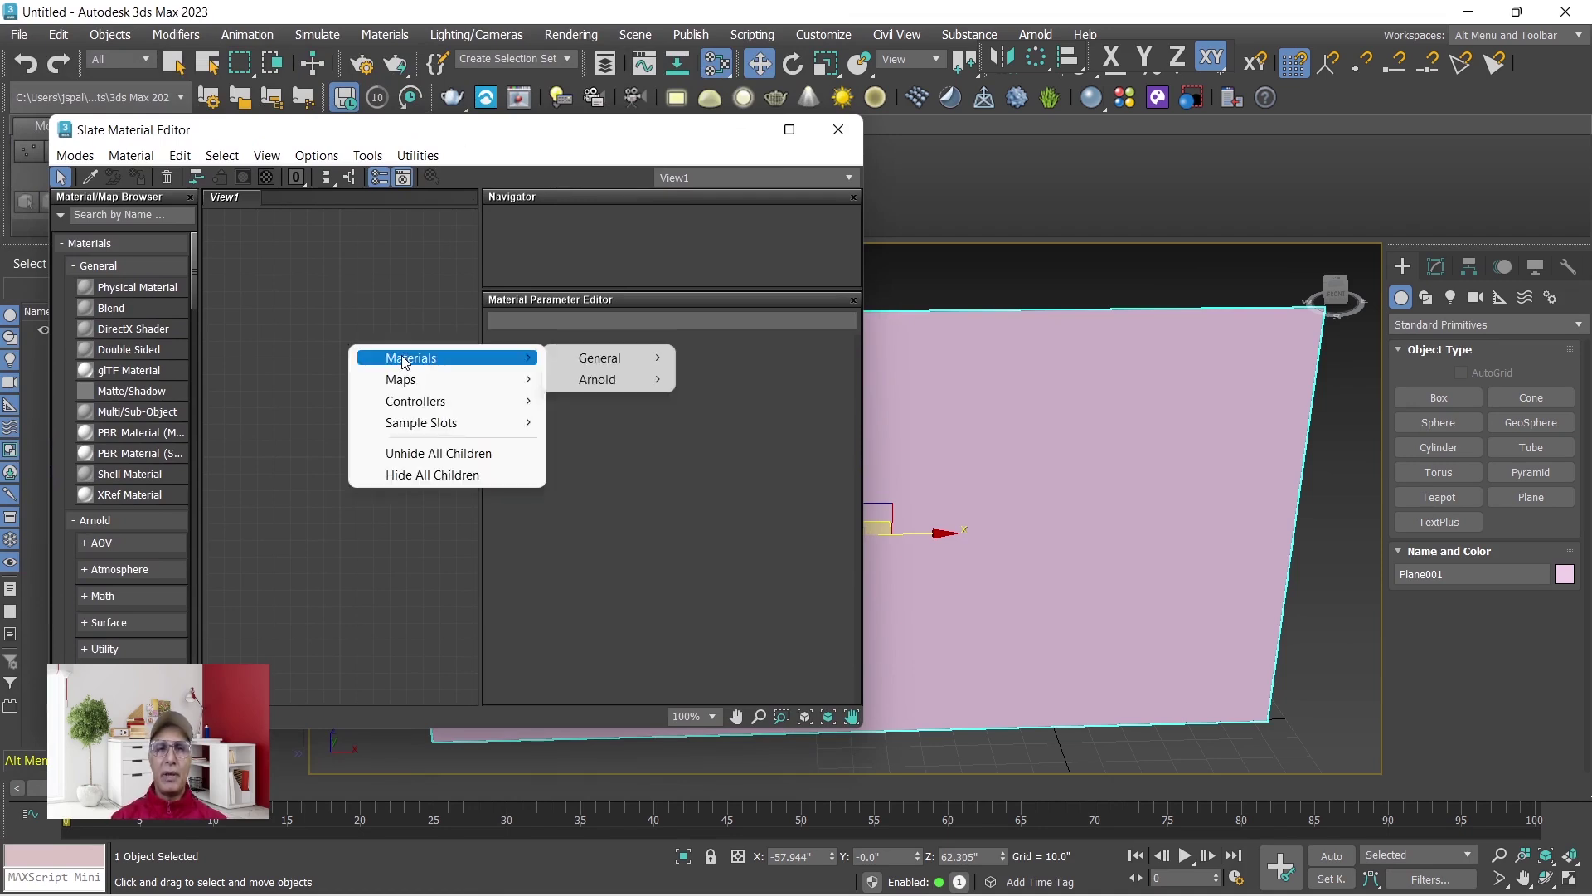
{"action": "left_click", "coordinate": [368, 282]}
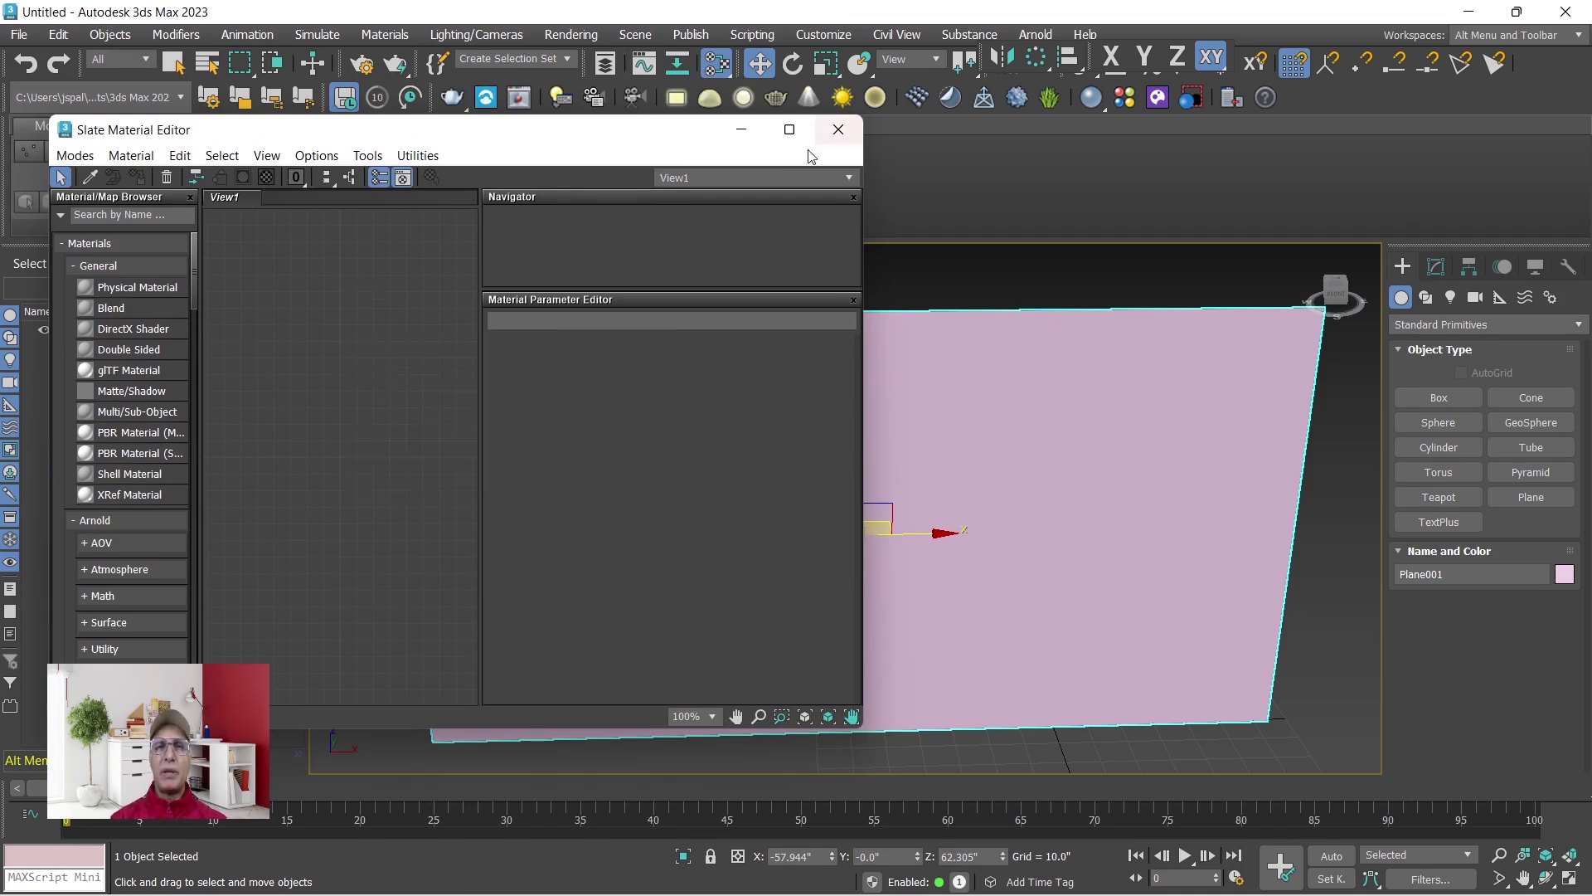
{"action": "left_click", "coordinate": [838, 130]}
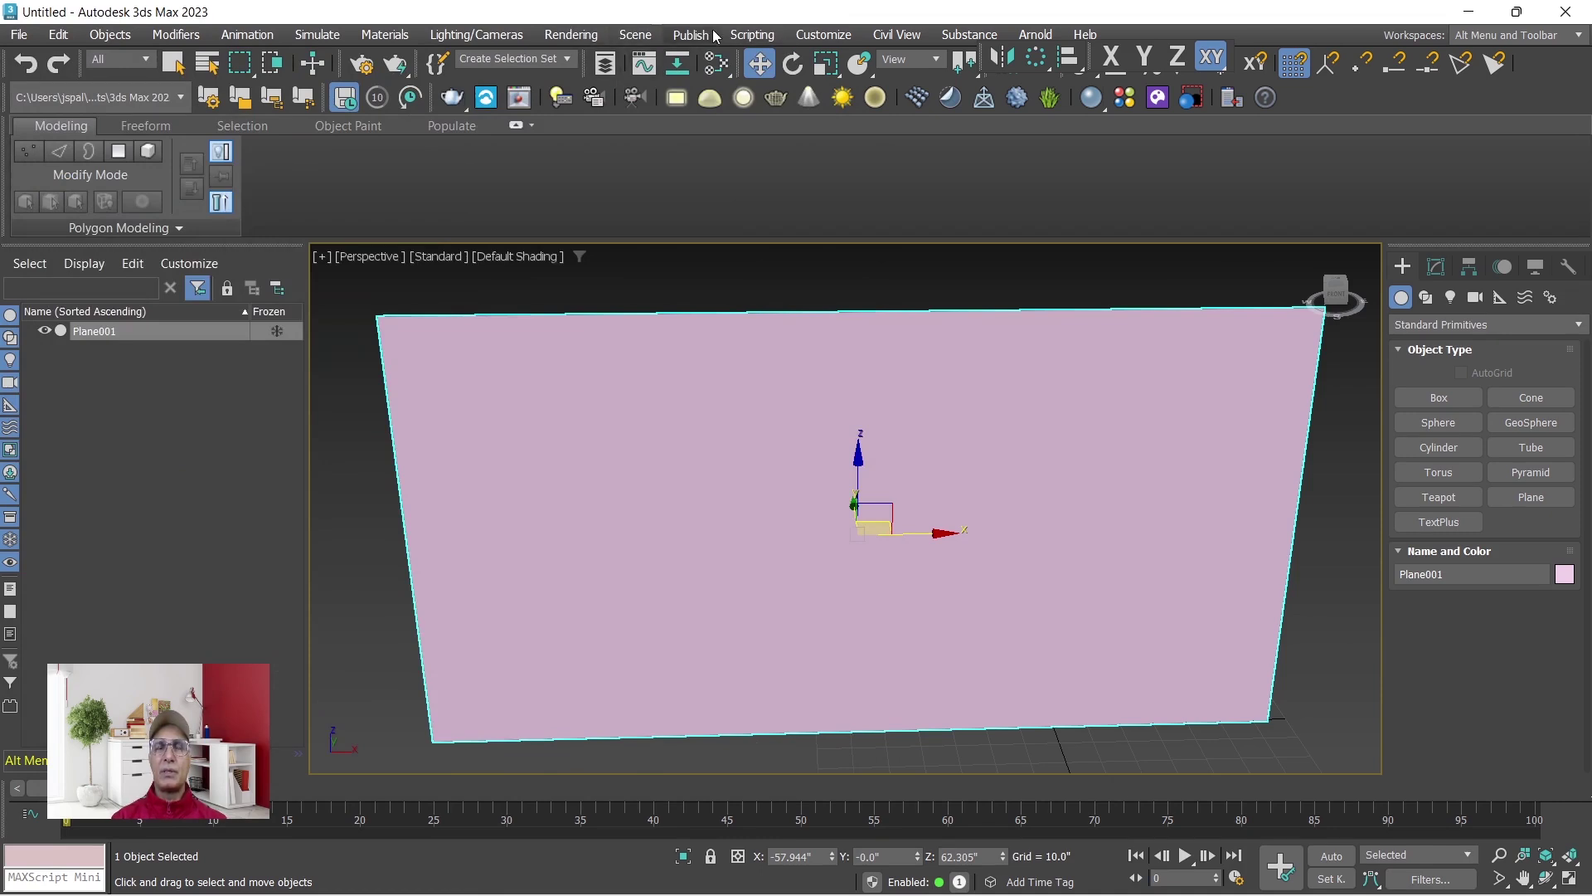
Run a quick Render (Iterative) test render, then close the rendered frame window.
{"action": "left_click", "coordinate": [573, 36]}
{"action": "mouse_move", "coordinate": [579, 67]}
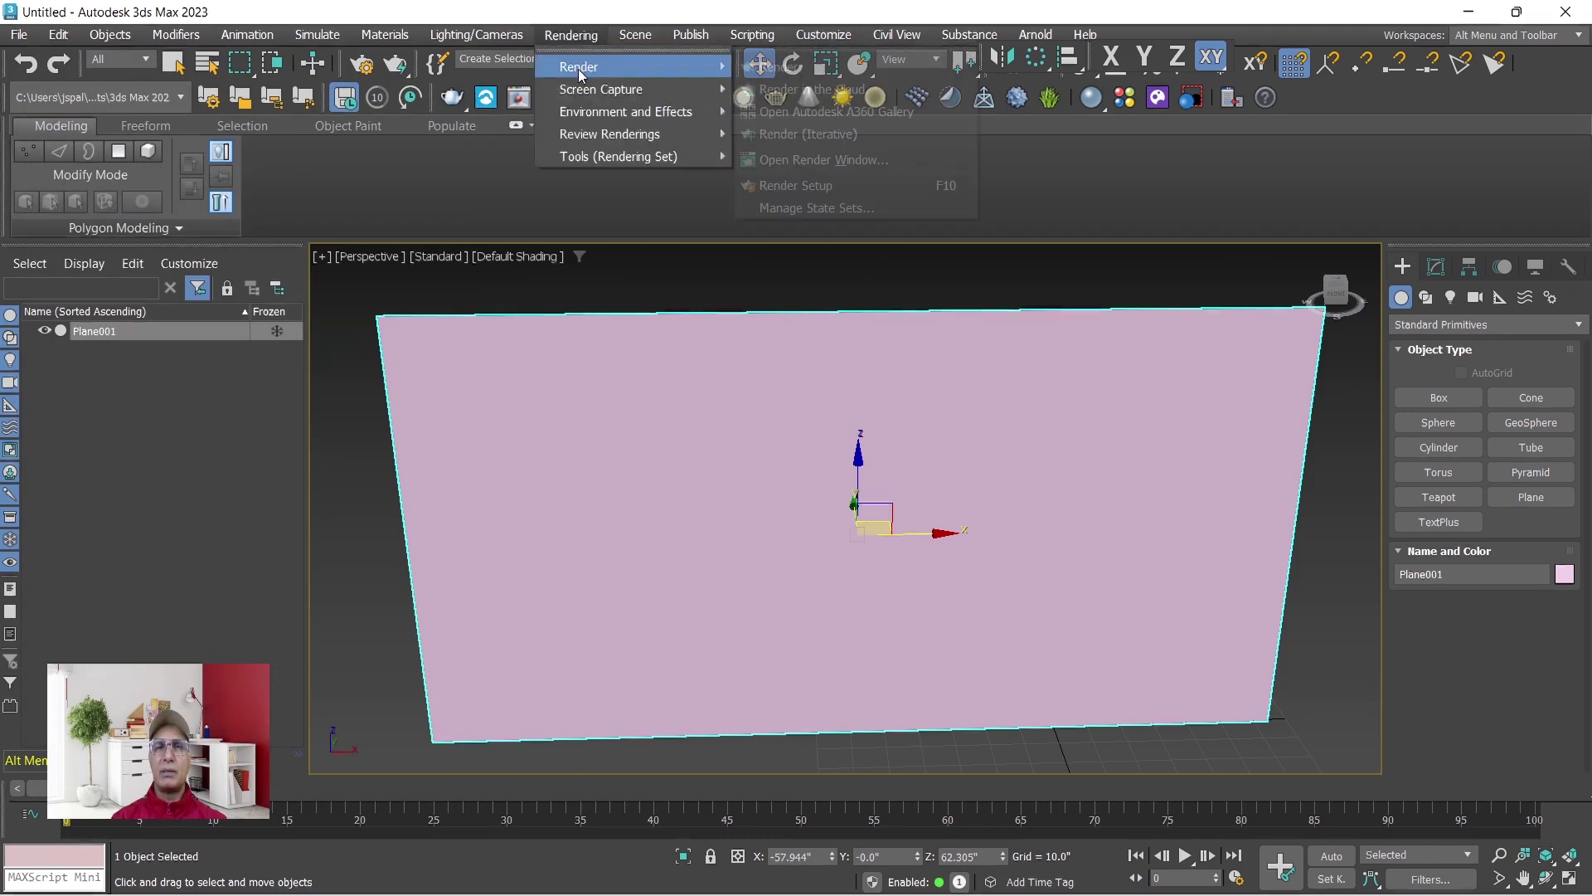
{"action": "left_click", "coordinate": [812, 134]}
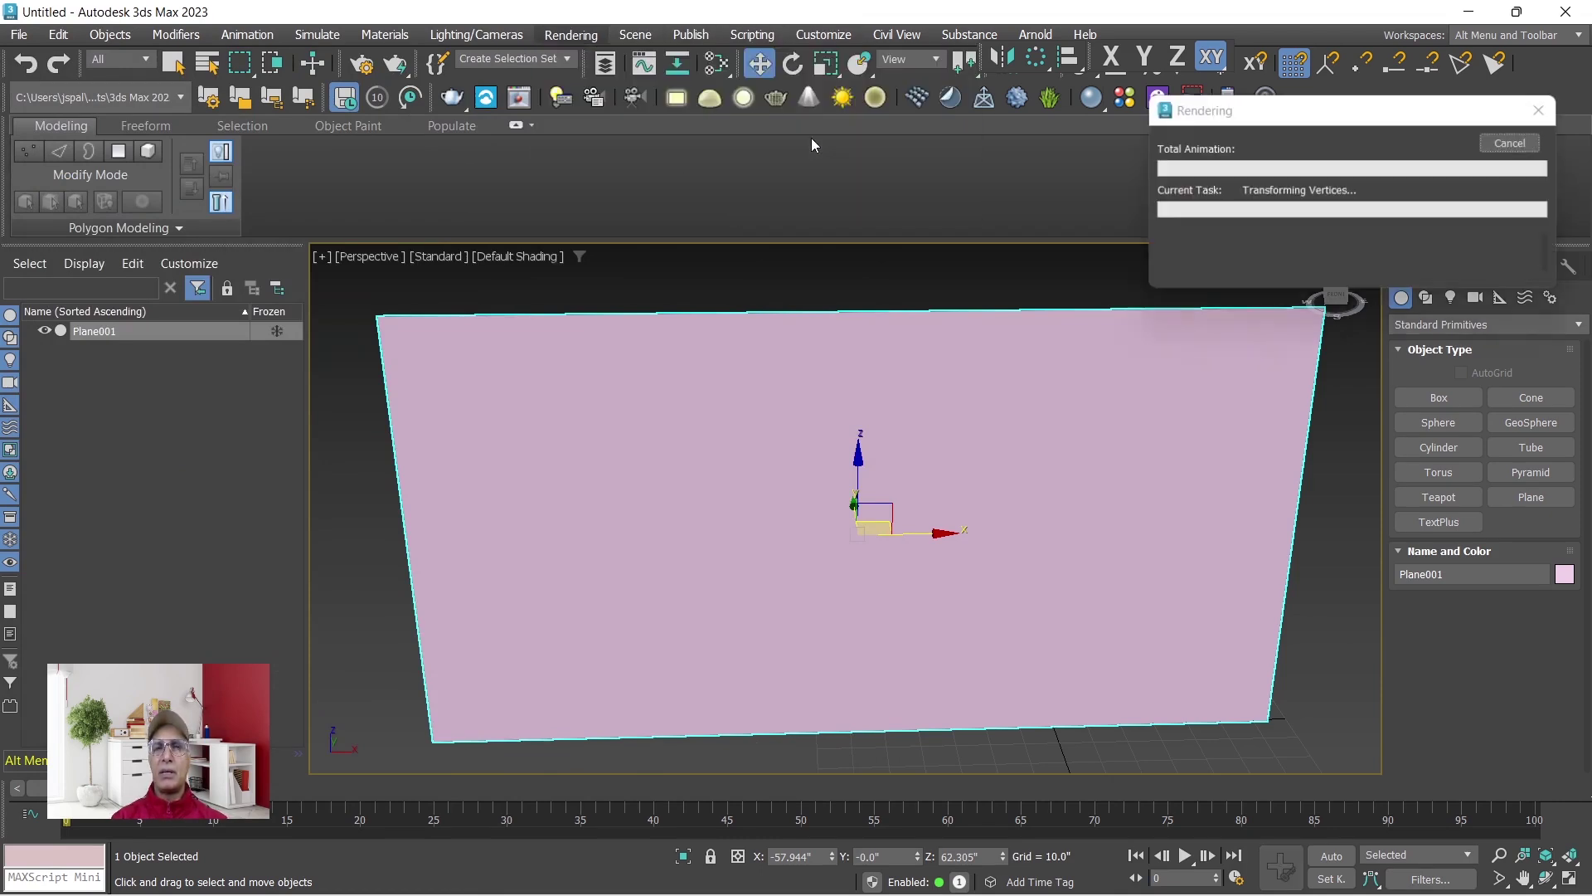
{"action": "left_click", "coordinate": [1299, 181]}
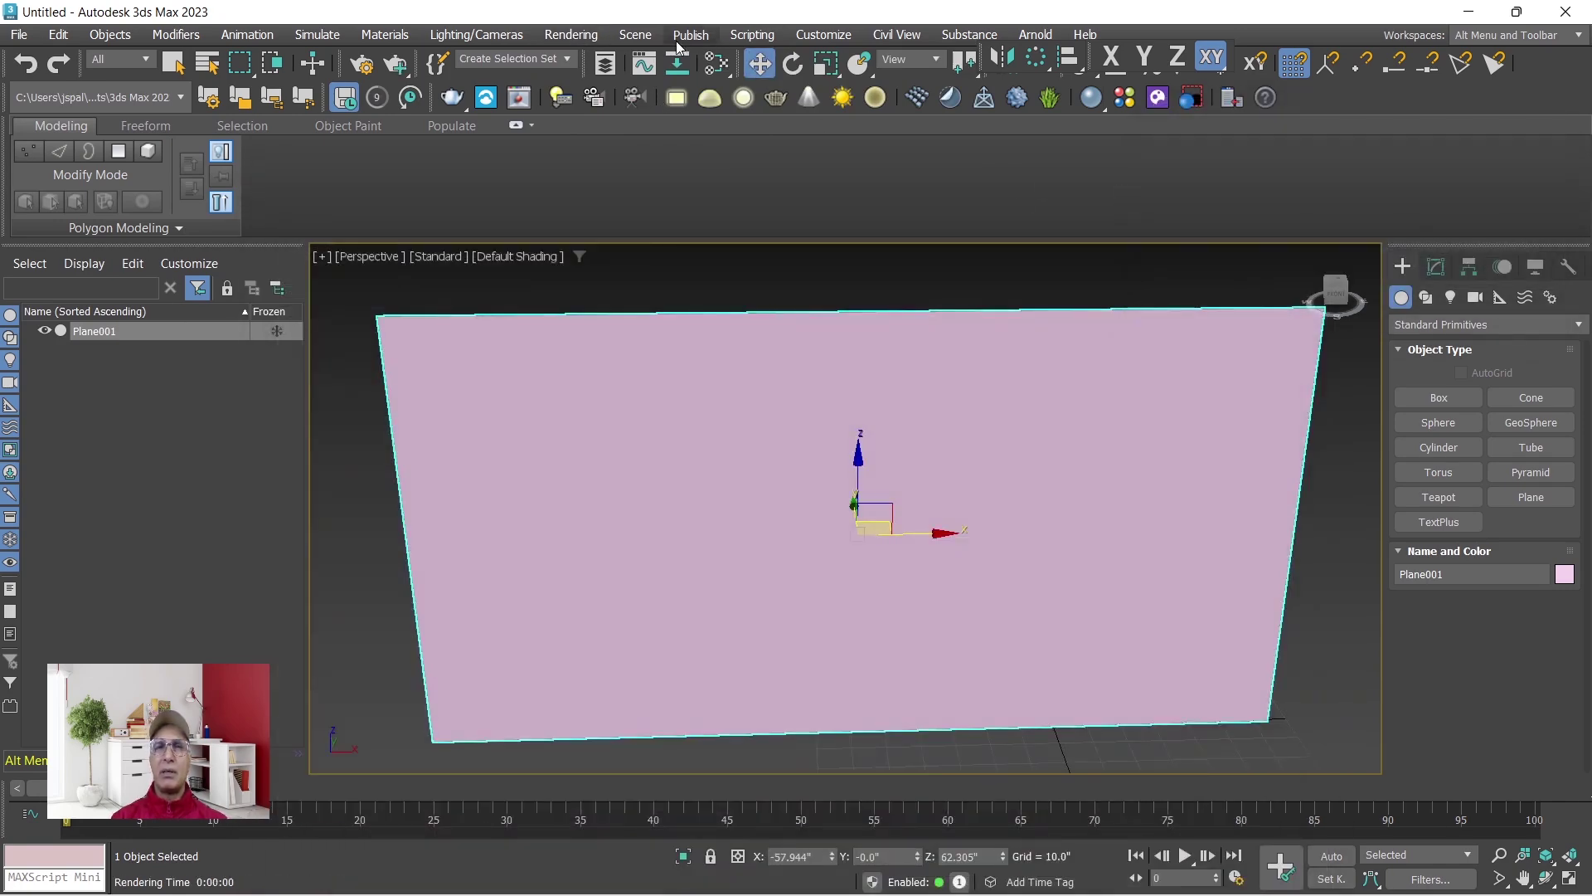
Open Render Setup and expand the Renderer dropdown, with Arnold current.
{"action": "left_click", "coordinate": [571, 34]}
{"action": "left_click", "coordinate": [570, 139]}
{"action": "left_click", "coordinate": [571, 143]}
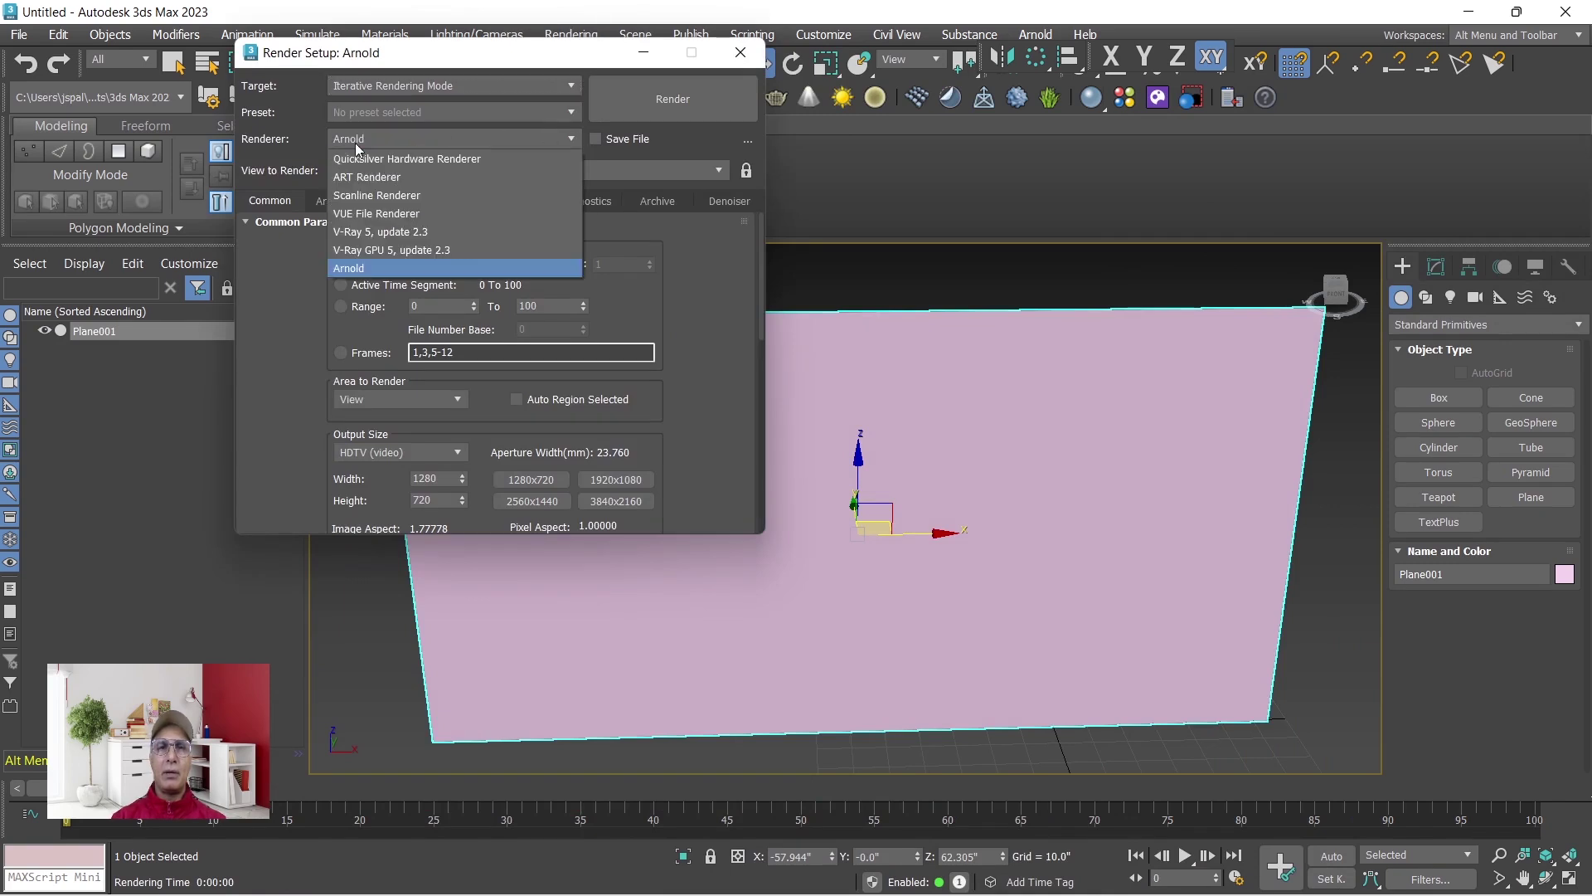
Close Render Setup and add a Standard (Legacy) Material #25 node in the Slate Material Editor.
{"action": "left_click", "coordinate": [377, 195]}
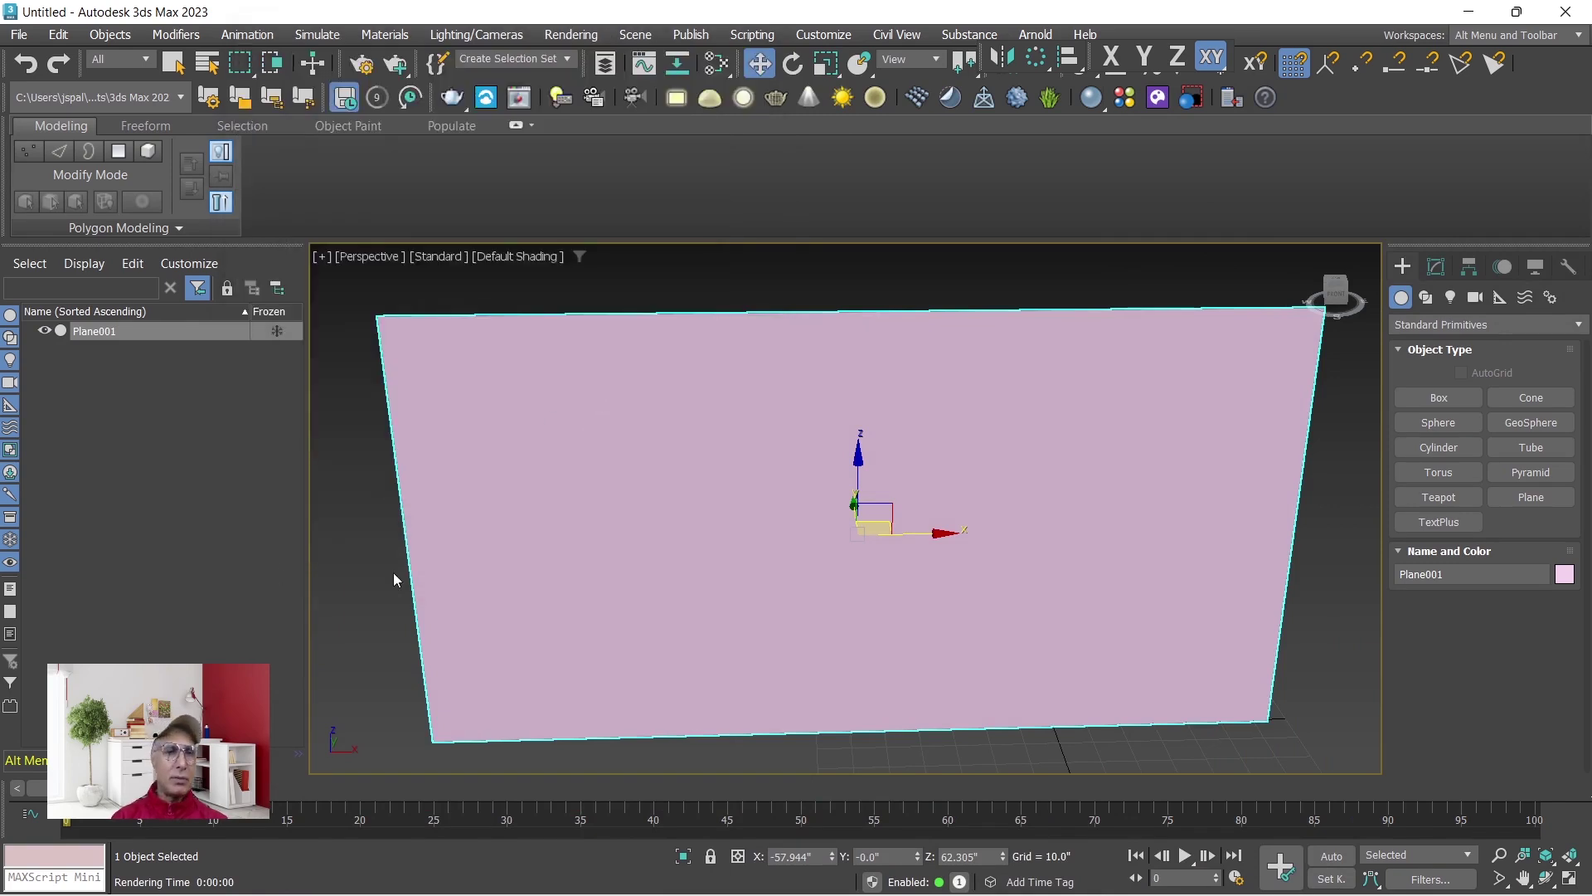
{"action": "key", "text": "m"}
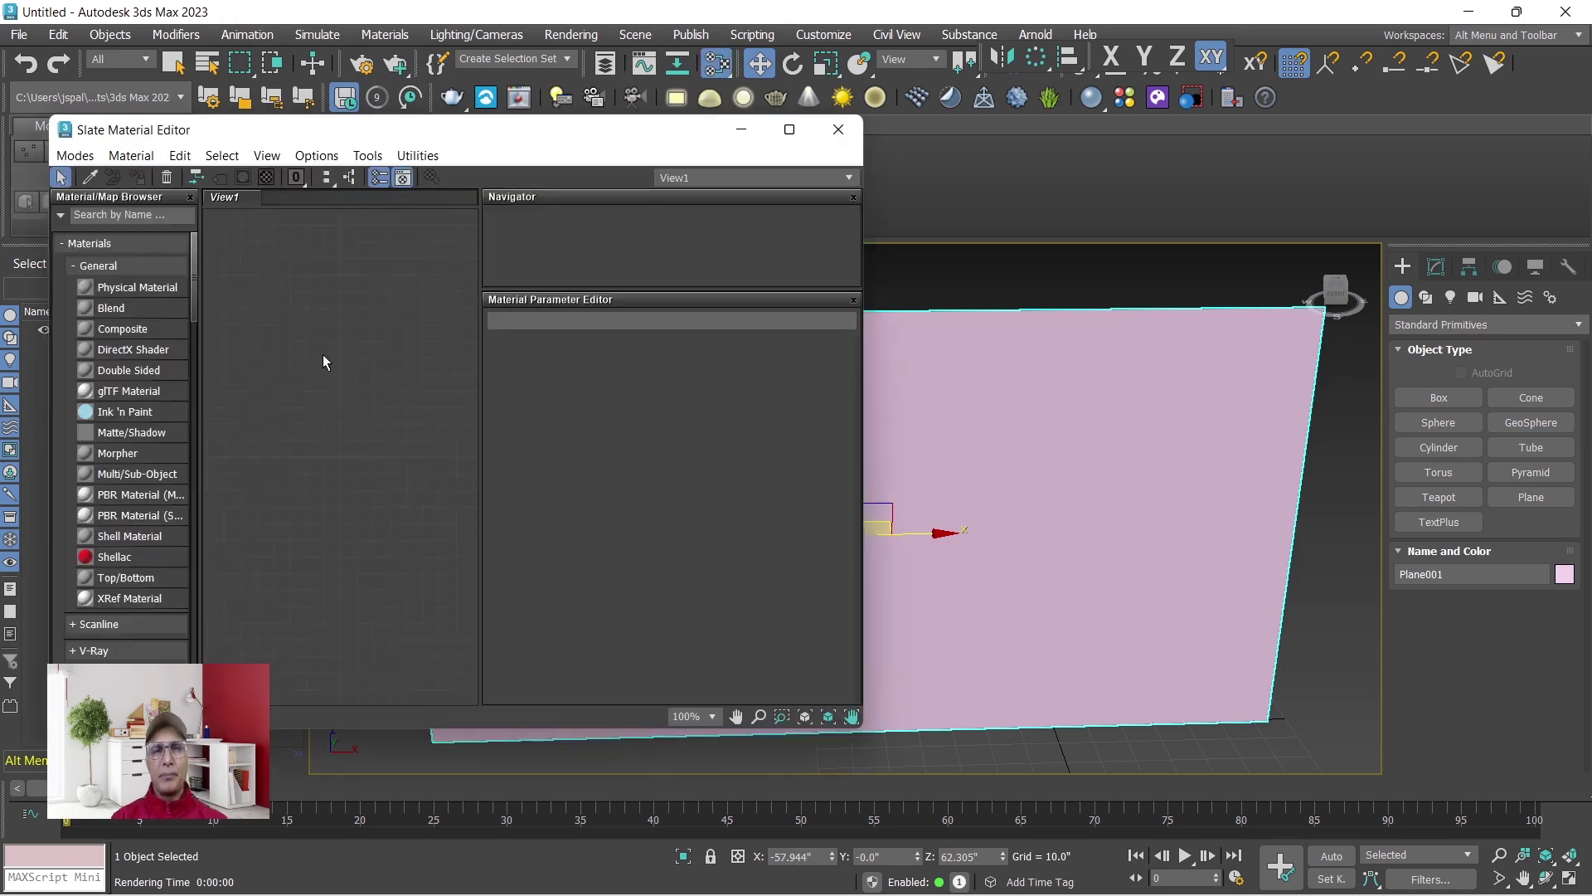
{"action": "right_click", "coordinate": [345, 306]}
{"action": "mouse_move", "coordinate": [377, 321]}
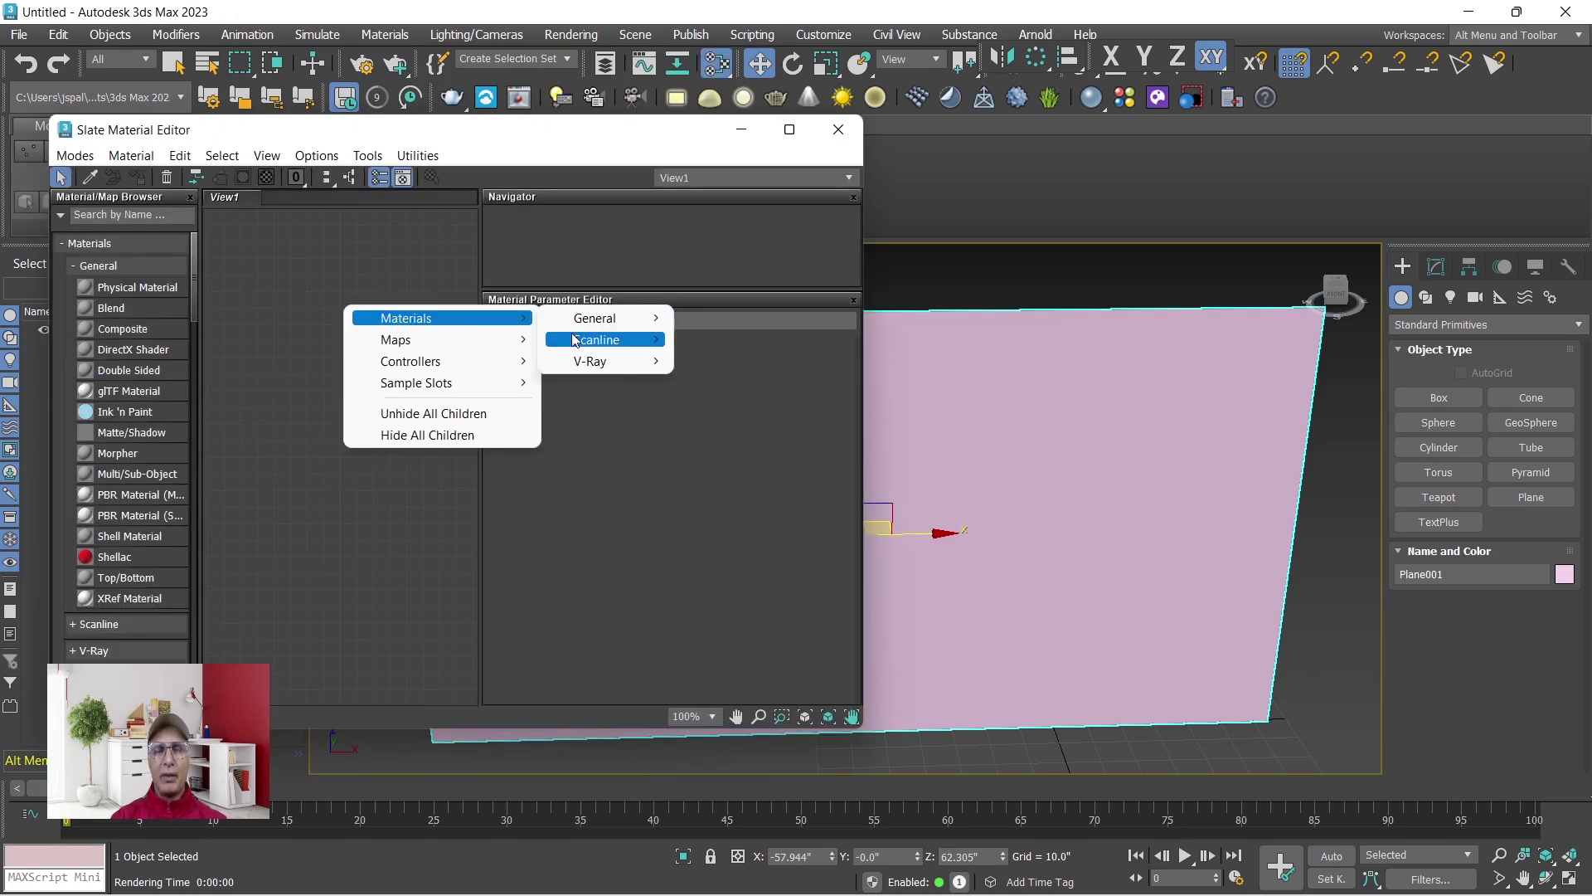
{"action": "mouse_move", "coordinate": [574, 343]}
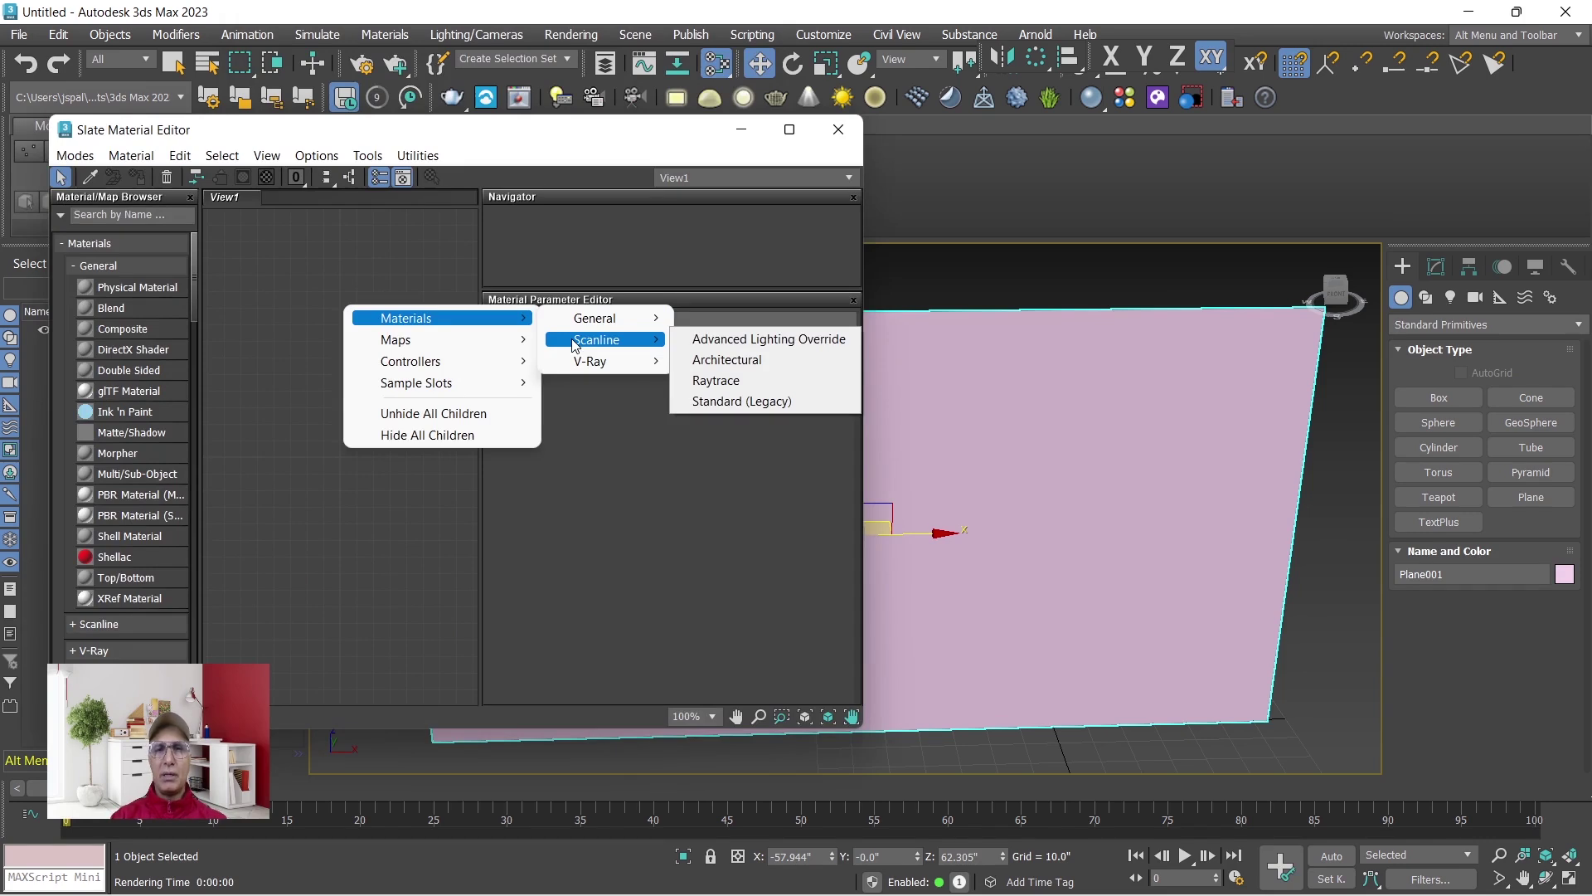
{"action": "left_click", "coordinate": [741, 401]}
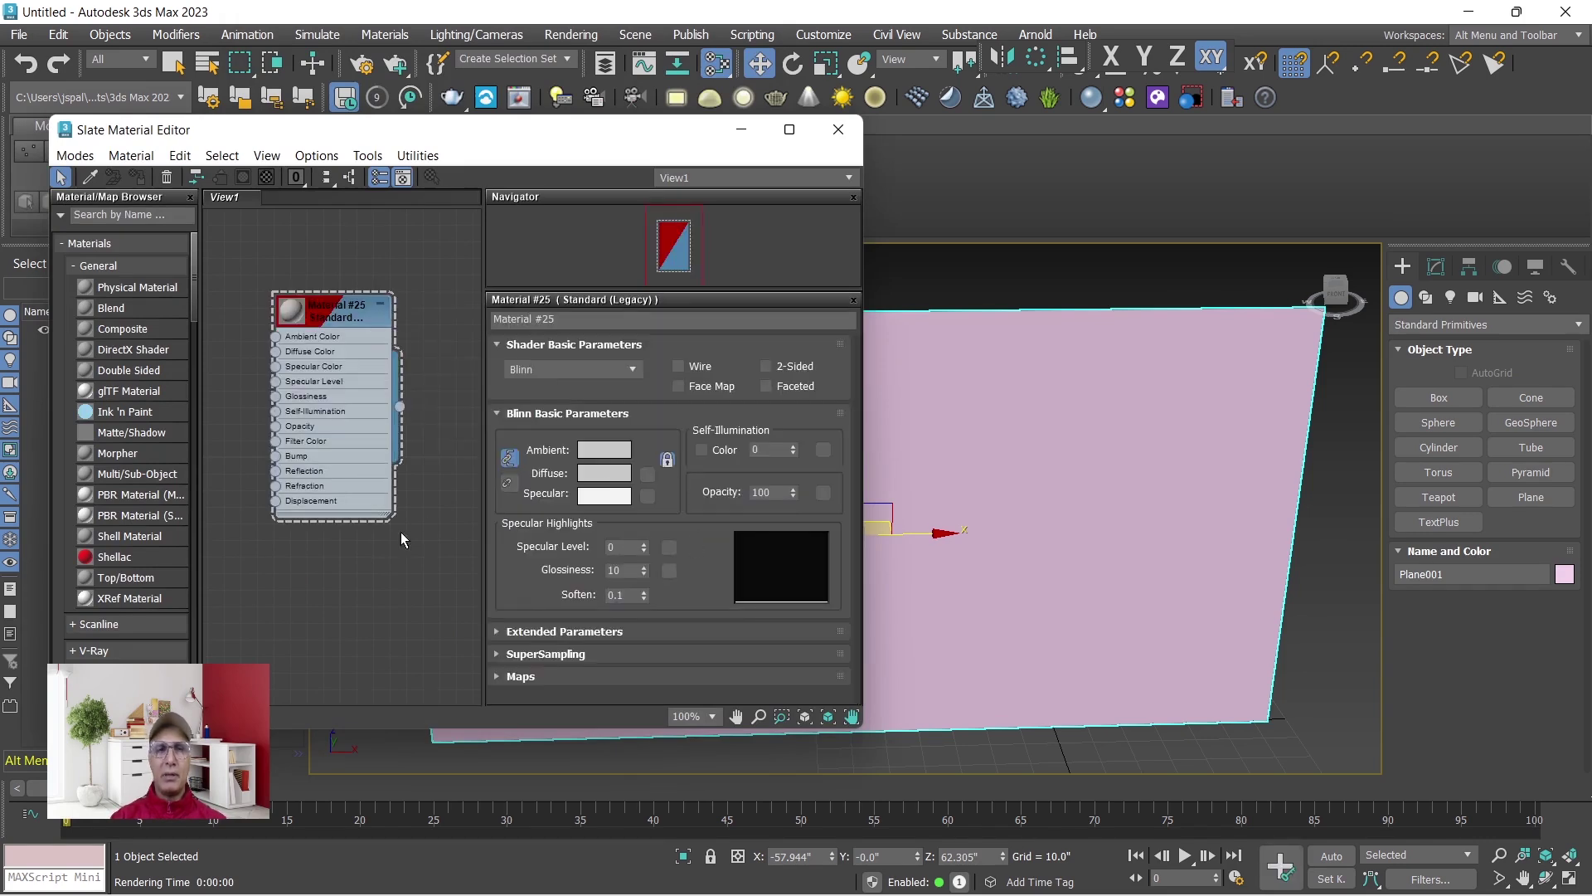
{"action": "left_click_drag", "start_coordinate": [326, 318], "coordinate": [395, 353]}
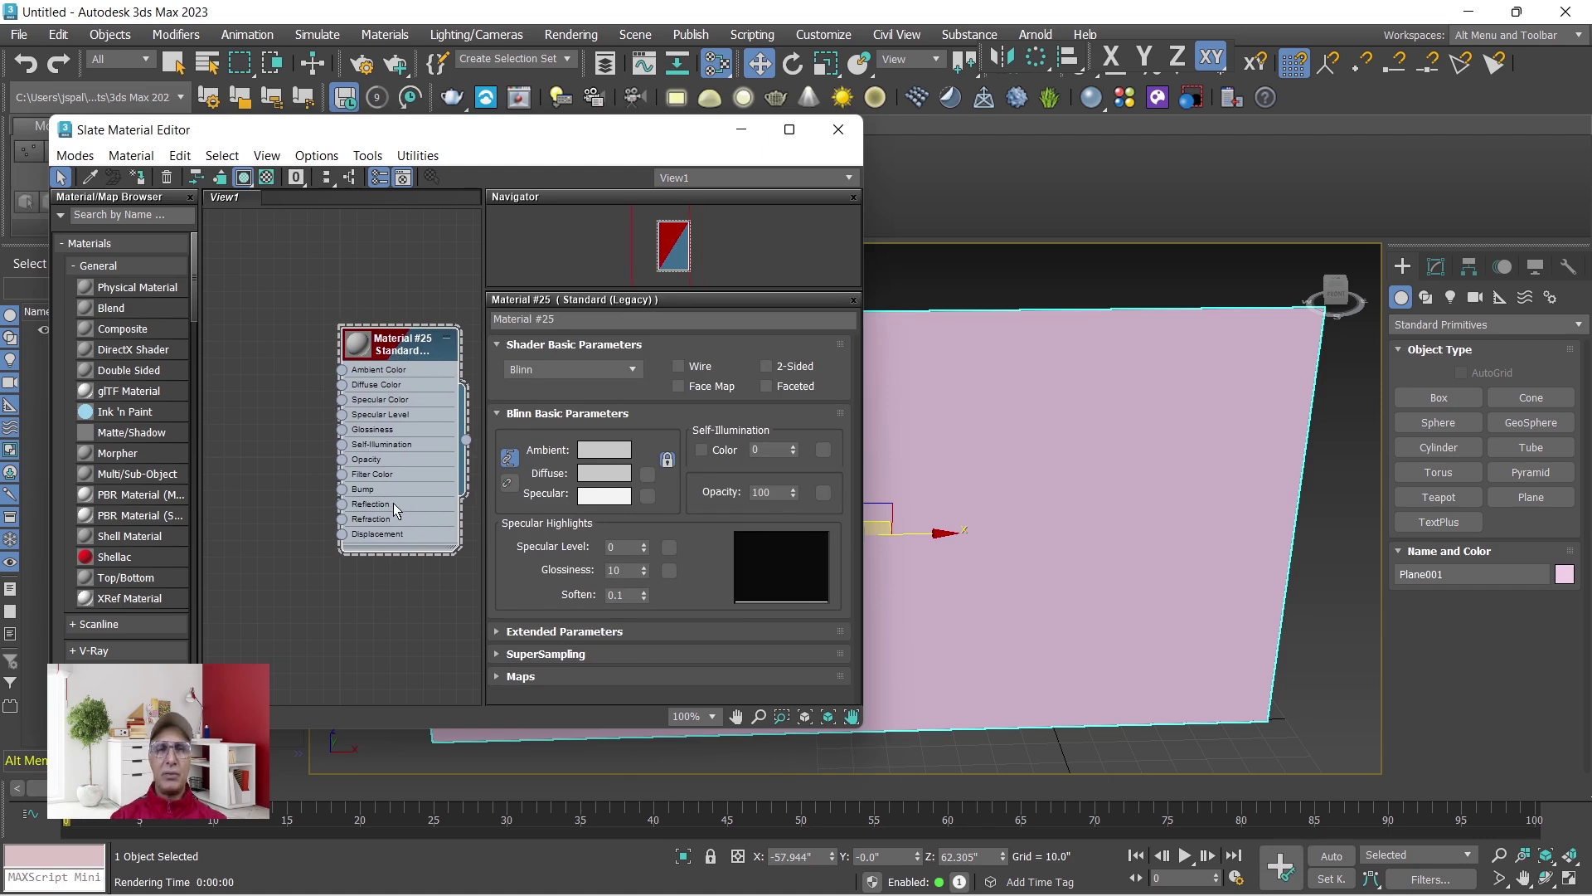
Add Bitmap node Map #1 loading Screenshot 2023-01-20 121343.png from the Desktop.
{"action": "right_click", "coordinate": [260, 379]}
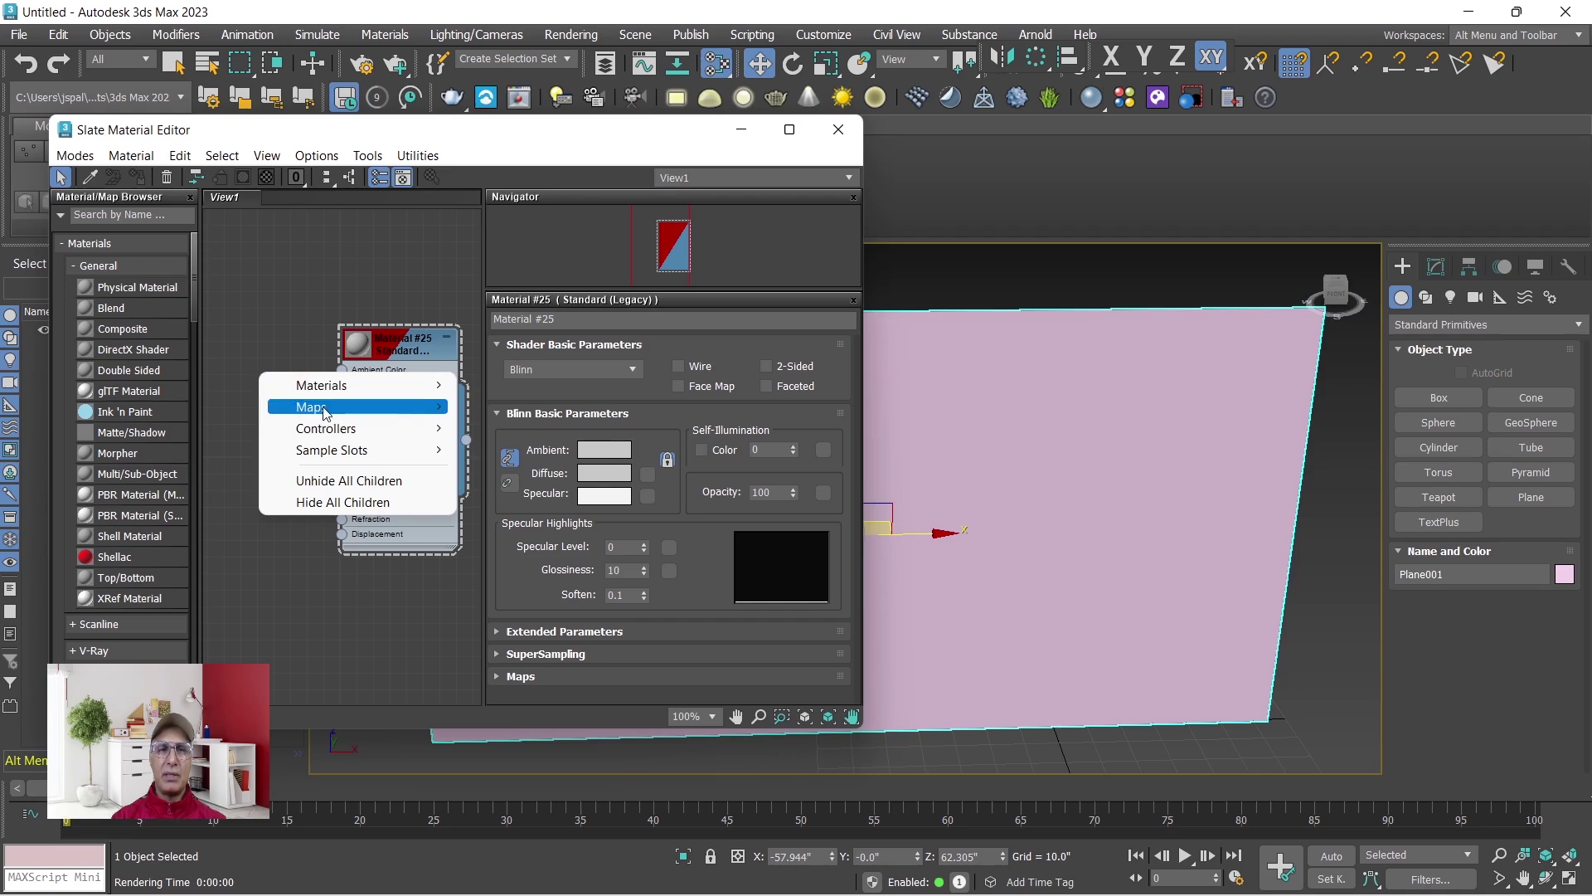
{"action": "mouse_move", "coordinate": [324, 411]}
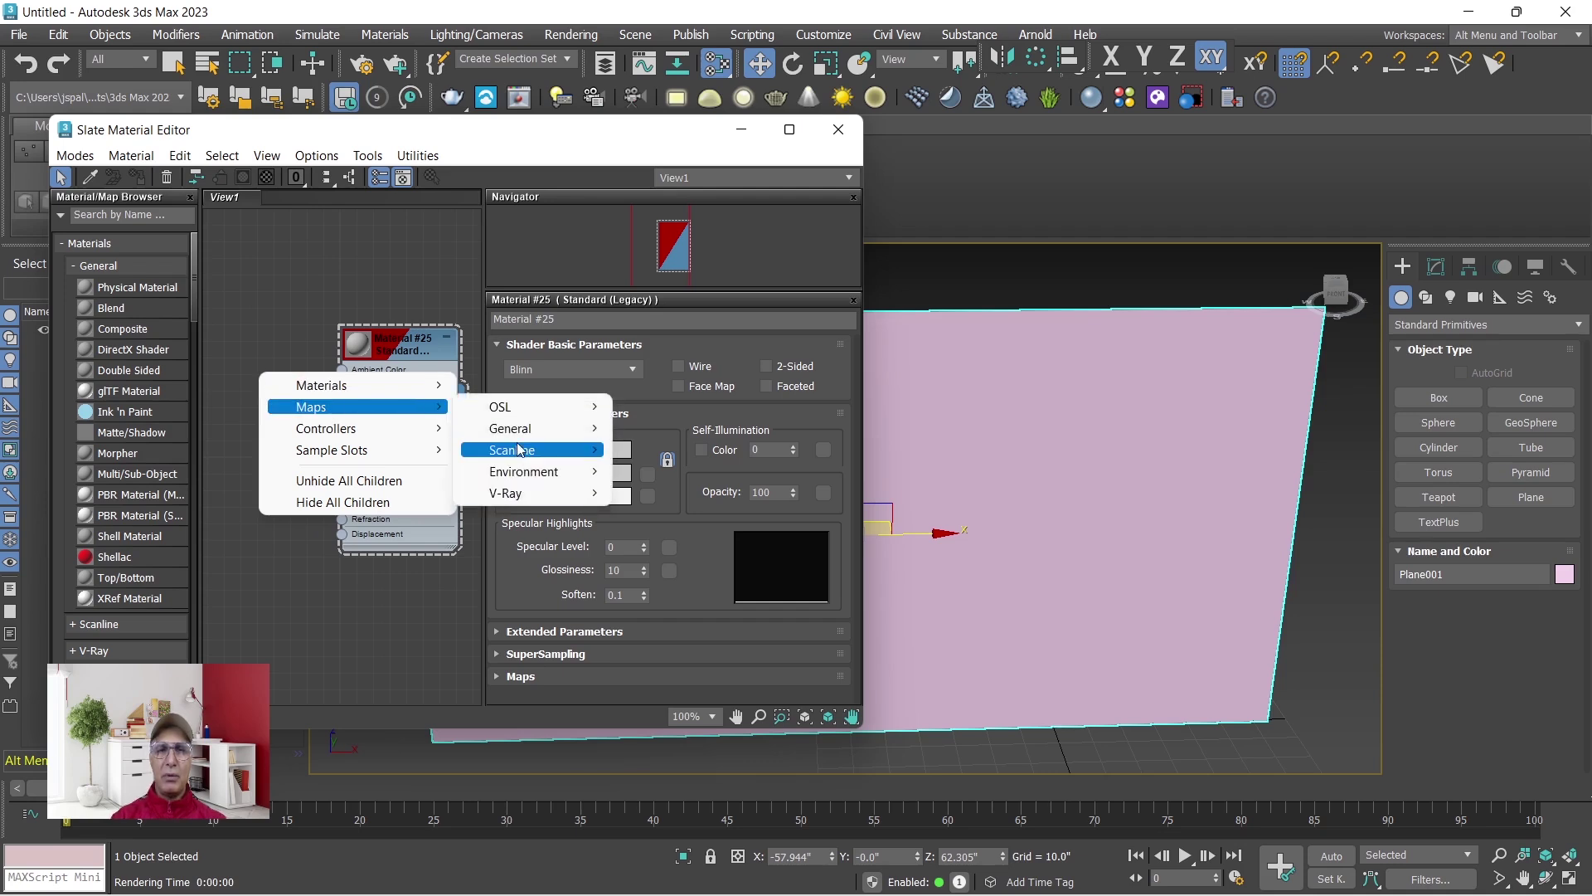
{"action": "mouse_move", "coordinate": [519, 449]}
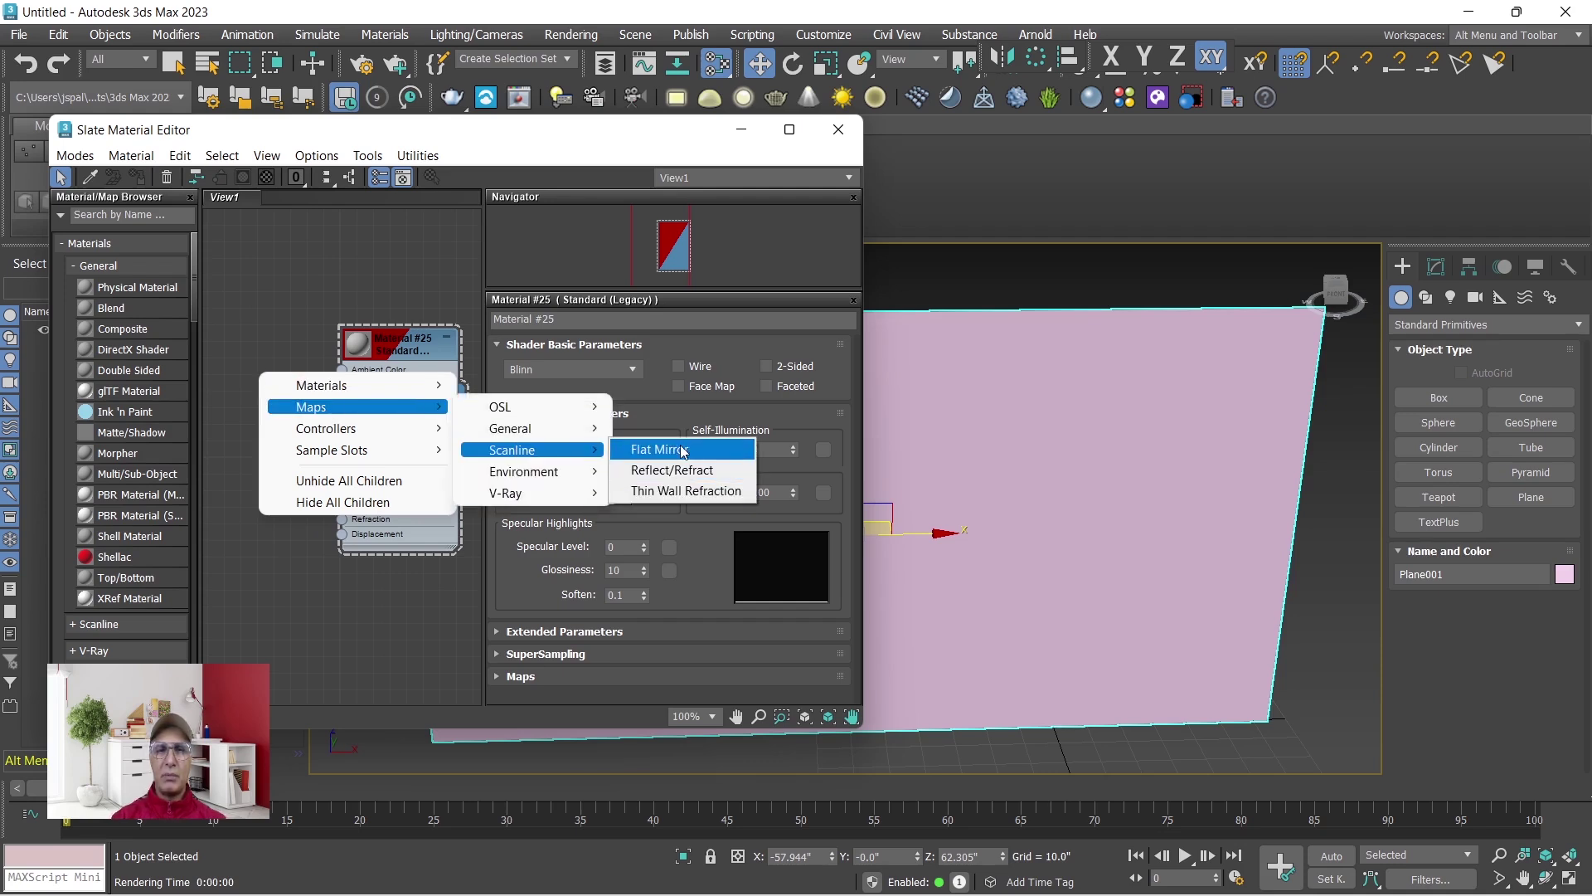
{"action": "mouse_move", "coordinate": [560, 427]}
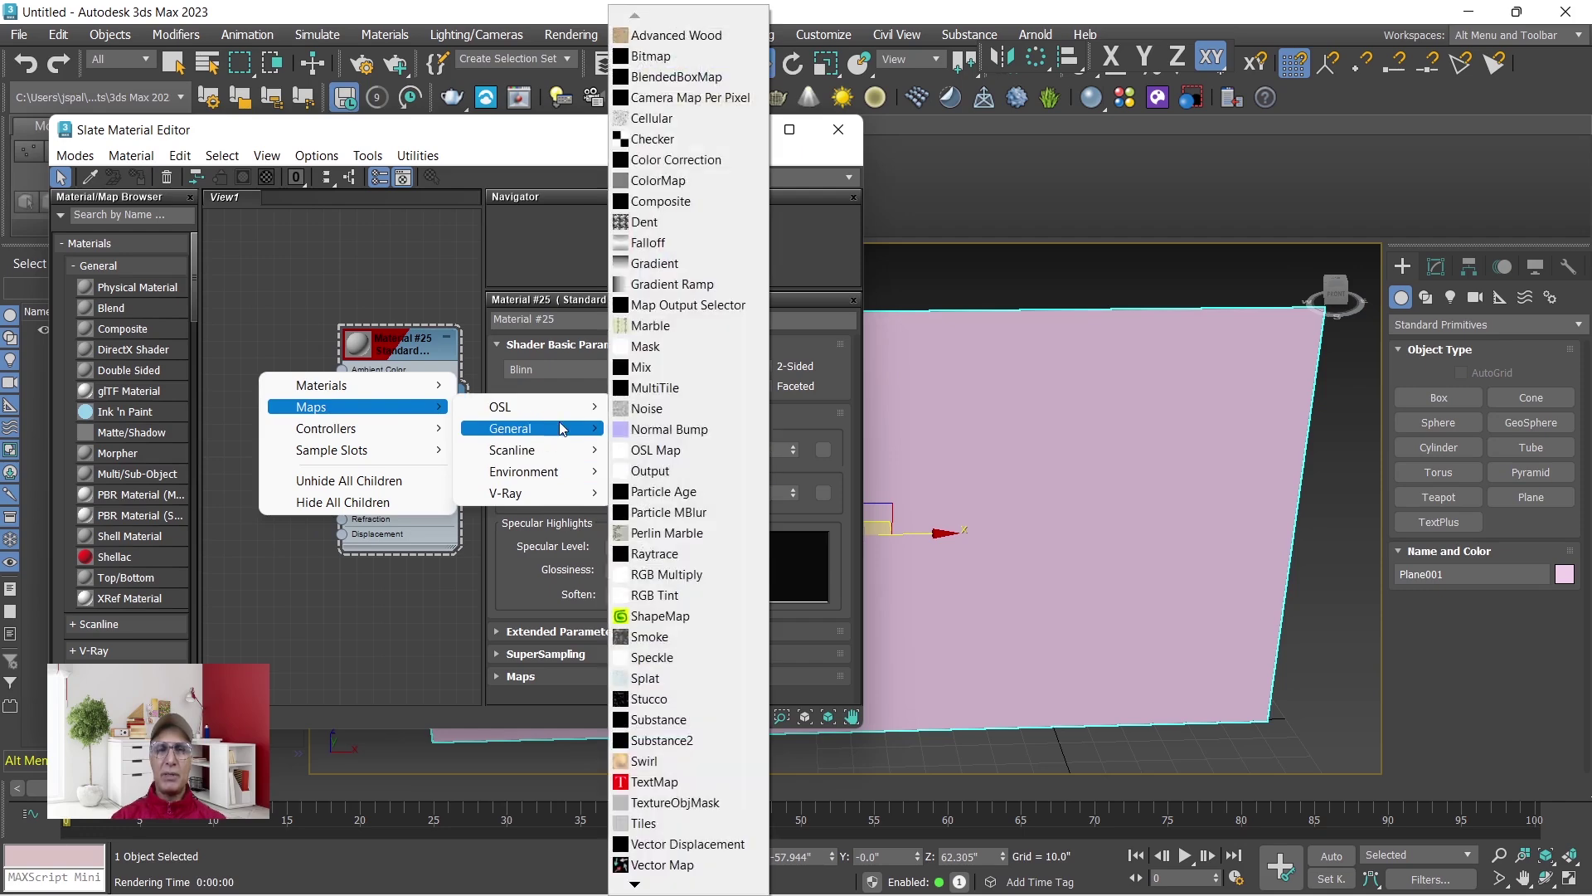
{"action": "left_click", "coordinate": [651, 56]}
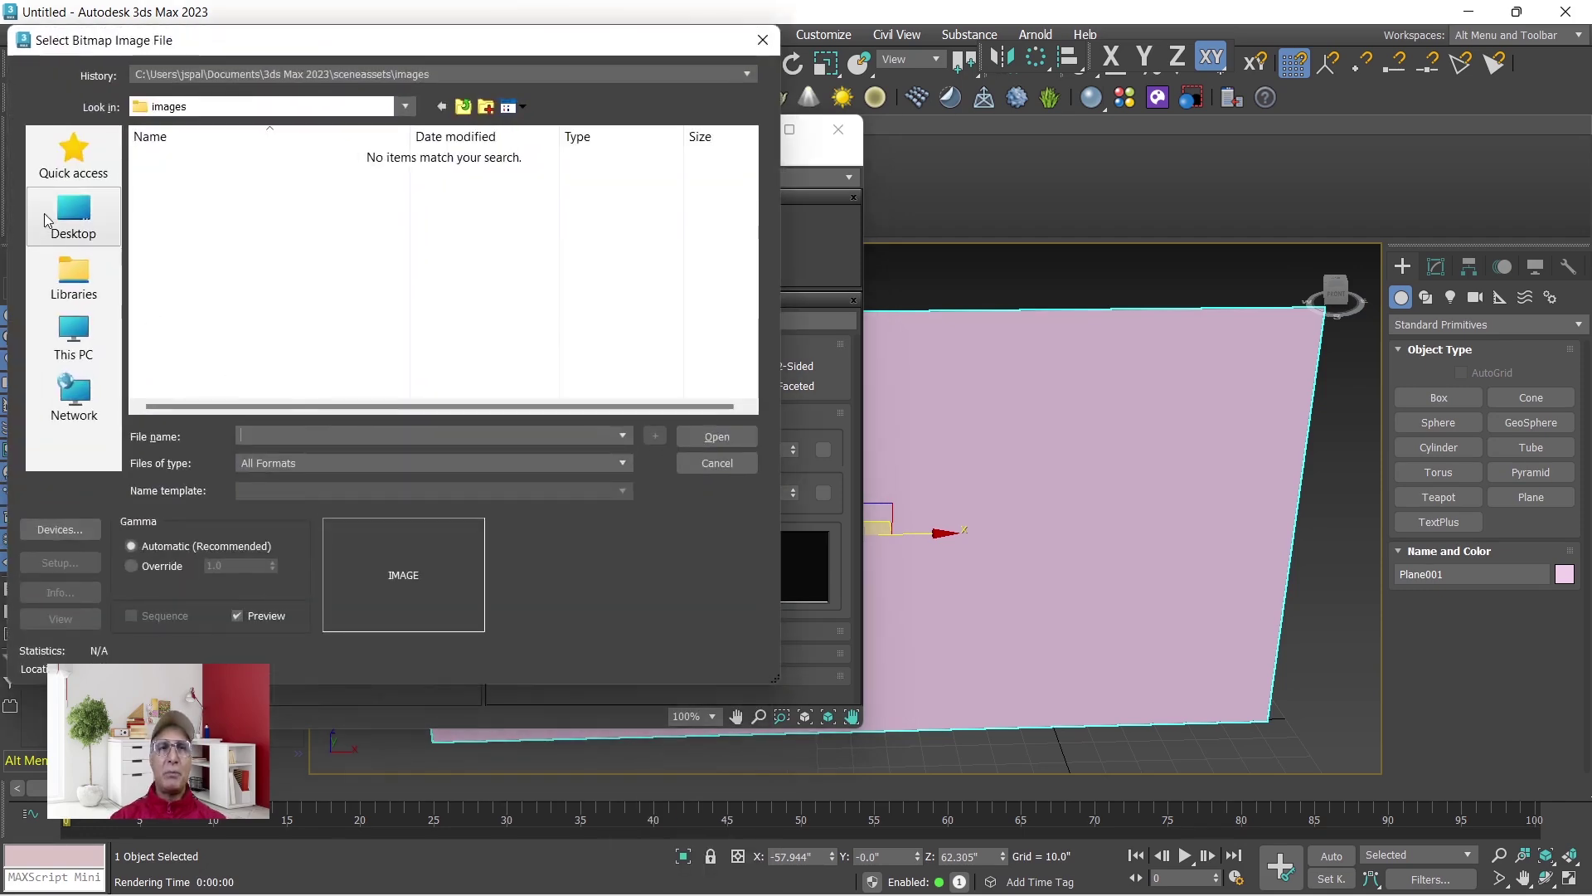
{"action": "left_click", "coordinate": [70, 208]}
{"action": "left_click", "coordinate": [249, 373]}
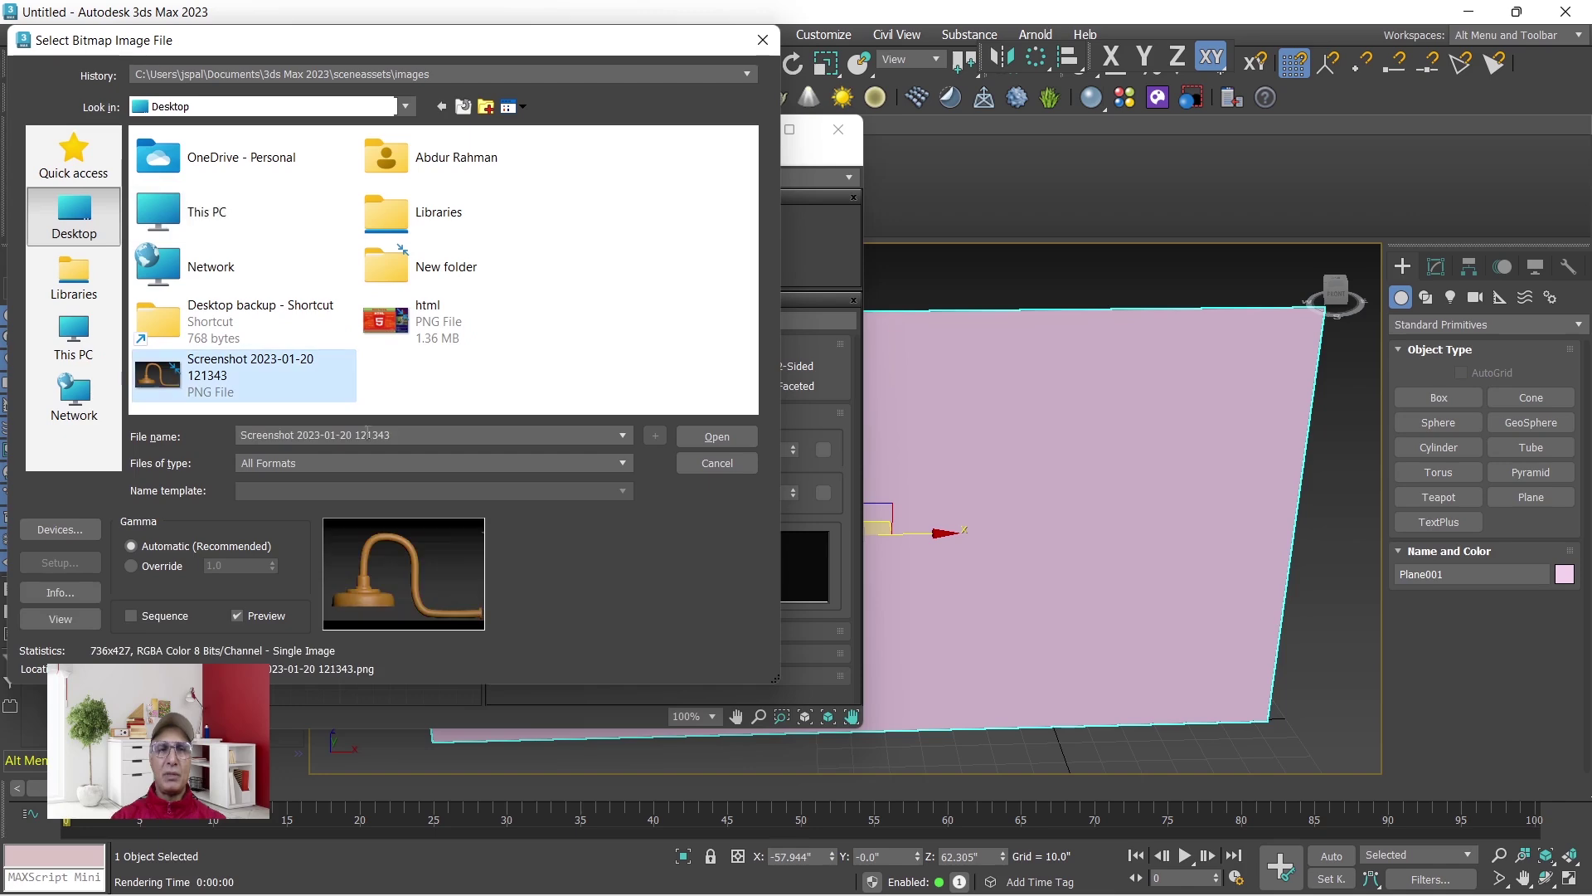
{"action": "left_click", "coordinate": [703, 438]}
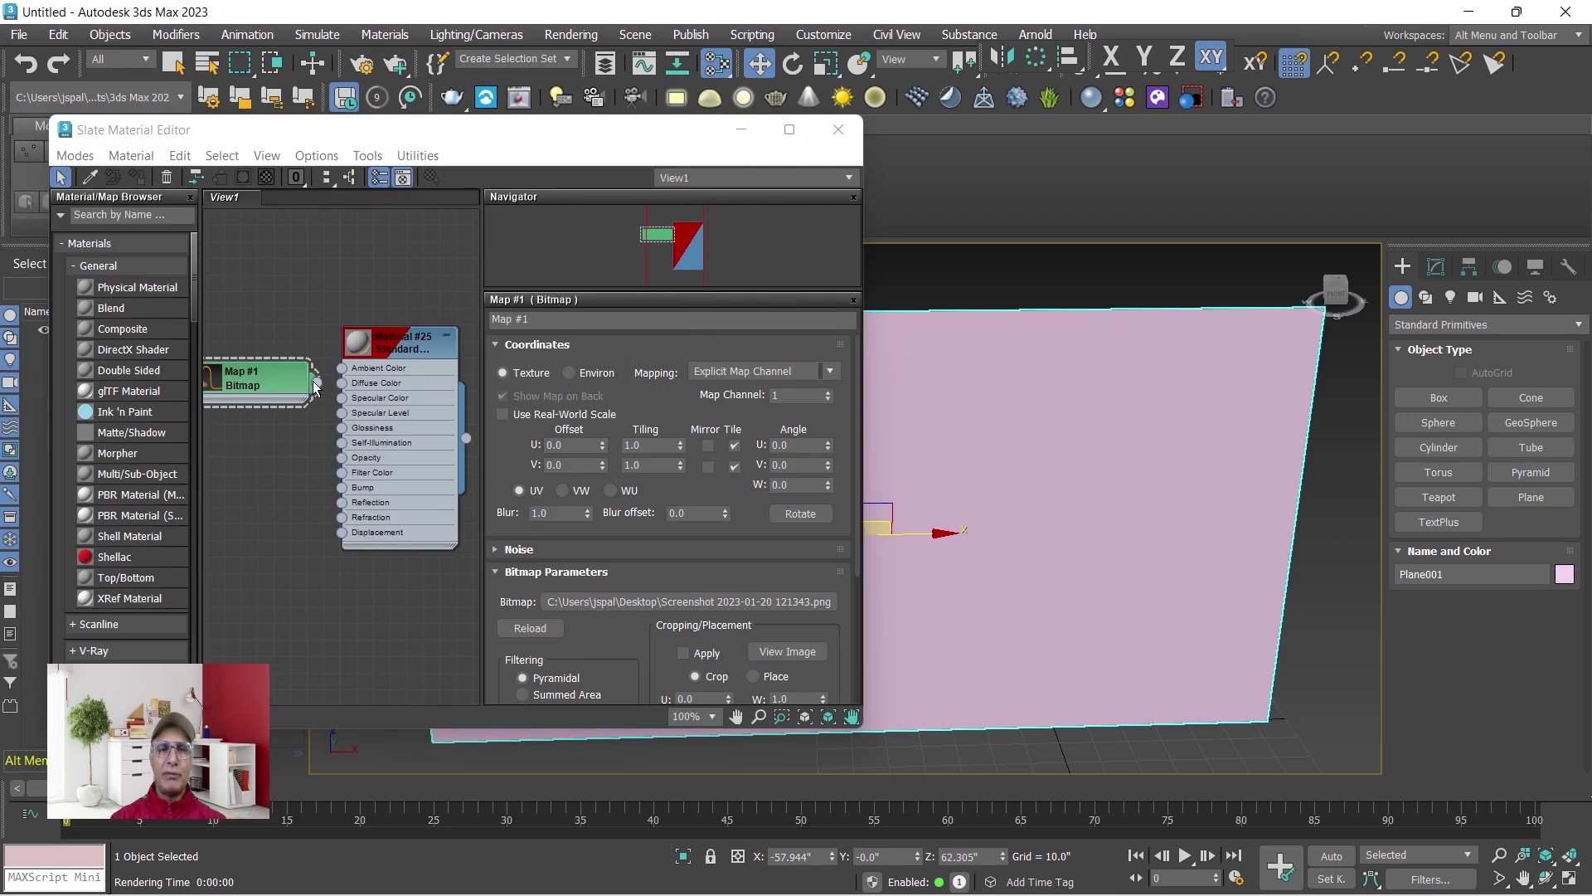
Wire Map #1's output into Material #25's Diffuse Color.
{"action": "left_click_drag", "start_coordinate": [316, 384], "coordinate": [344, 384]}
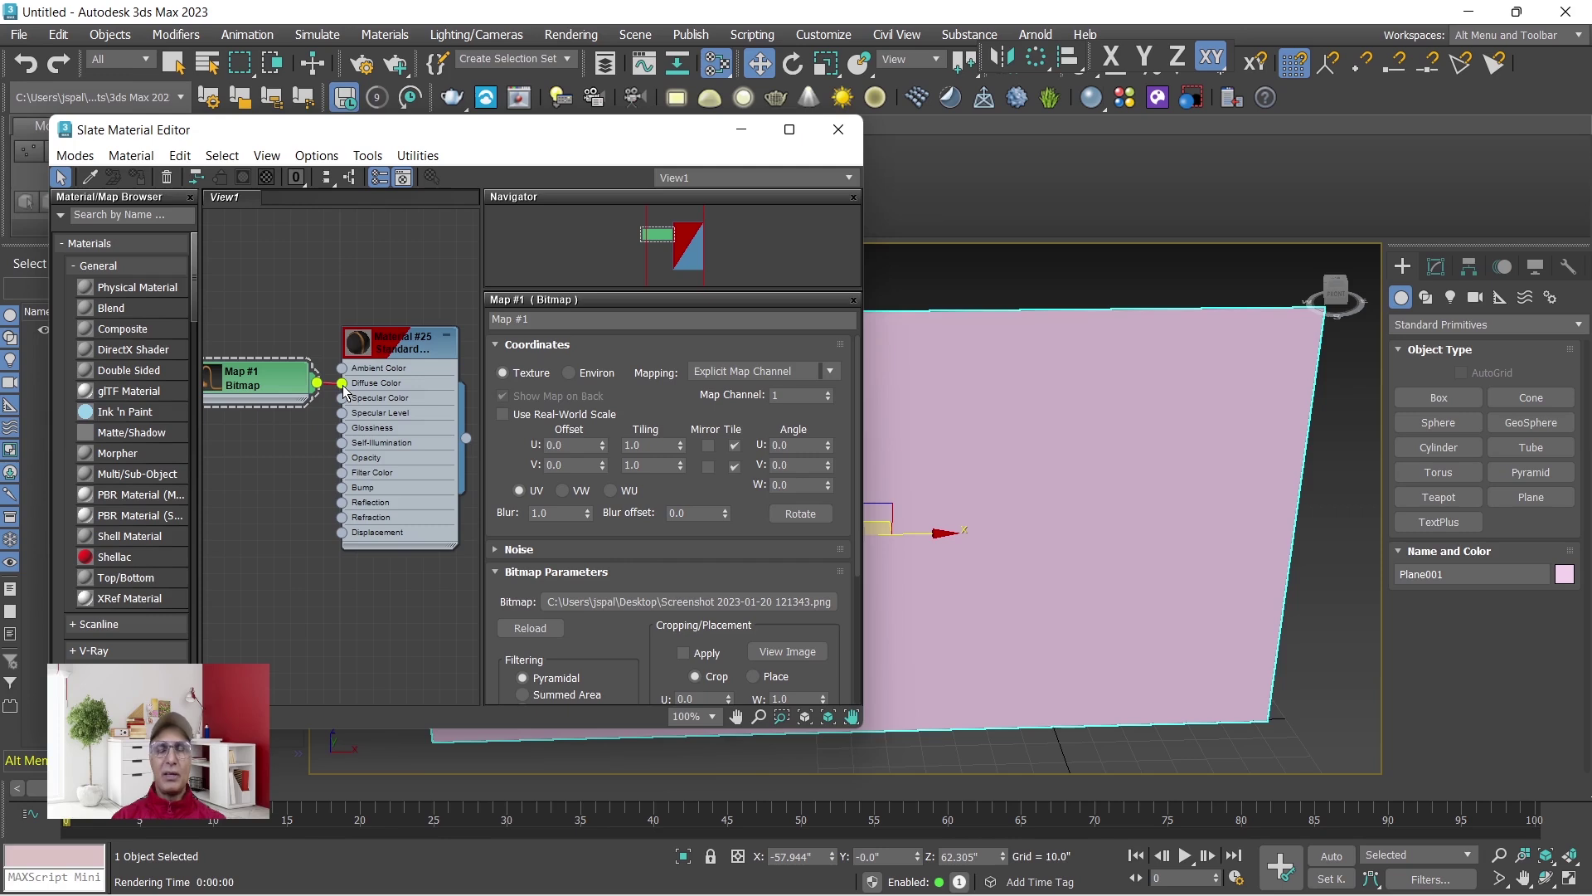
{"action": "left_click", "coordinate": [1113, 425]}
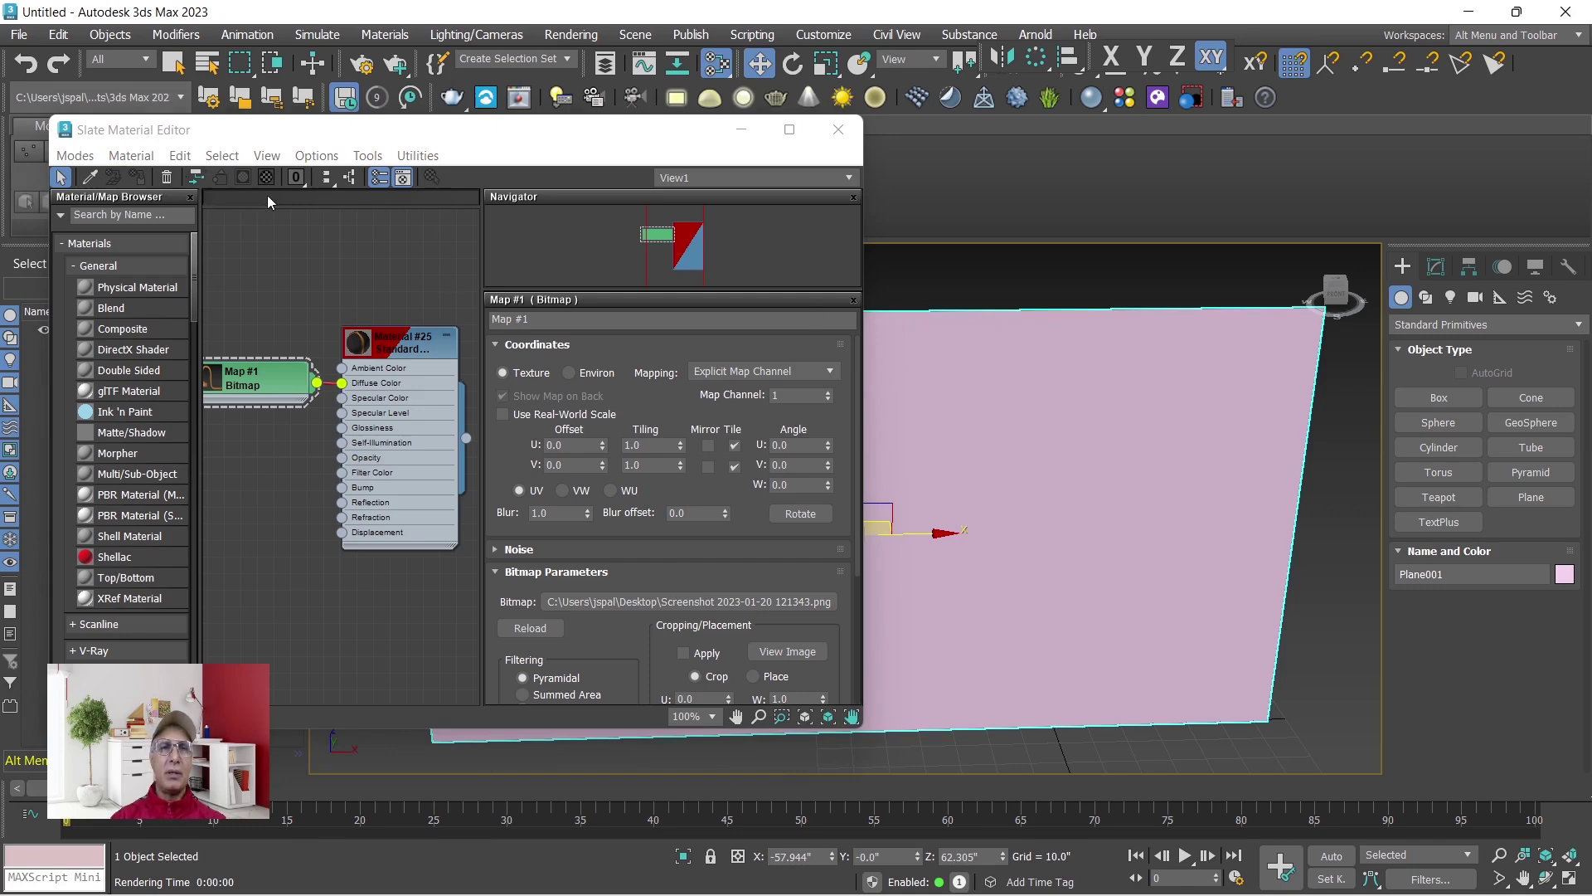
{"action": "left_click_drag", "start_coordinate": [548, 144], "coordinate": [678, 144]}
Assign Material #25 to Plane001 and close the Slate Material Editor.
{"action": "left_click", "coordinate": [1310, 654]}
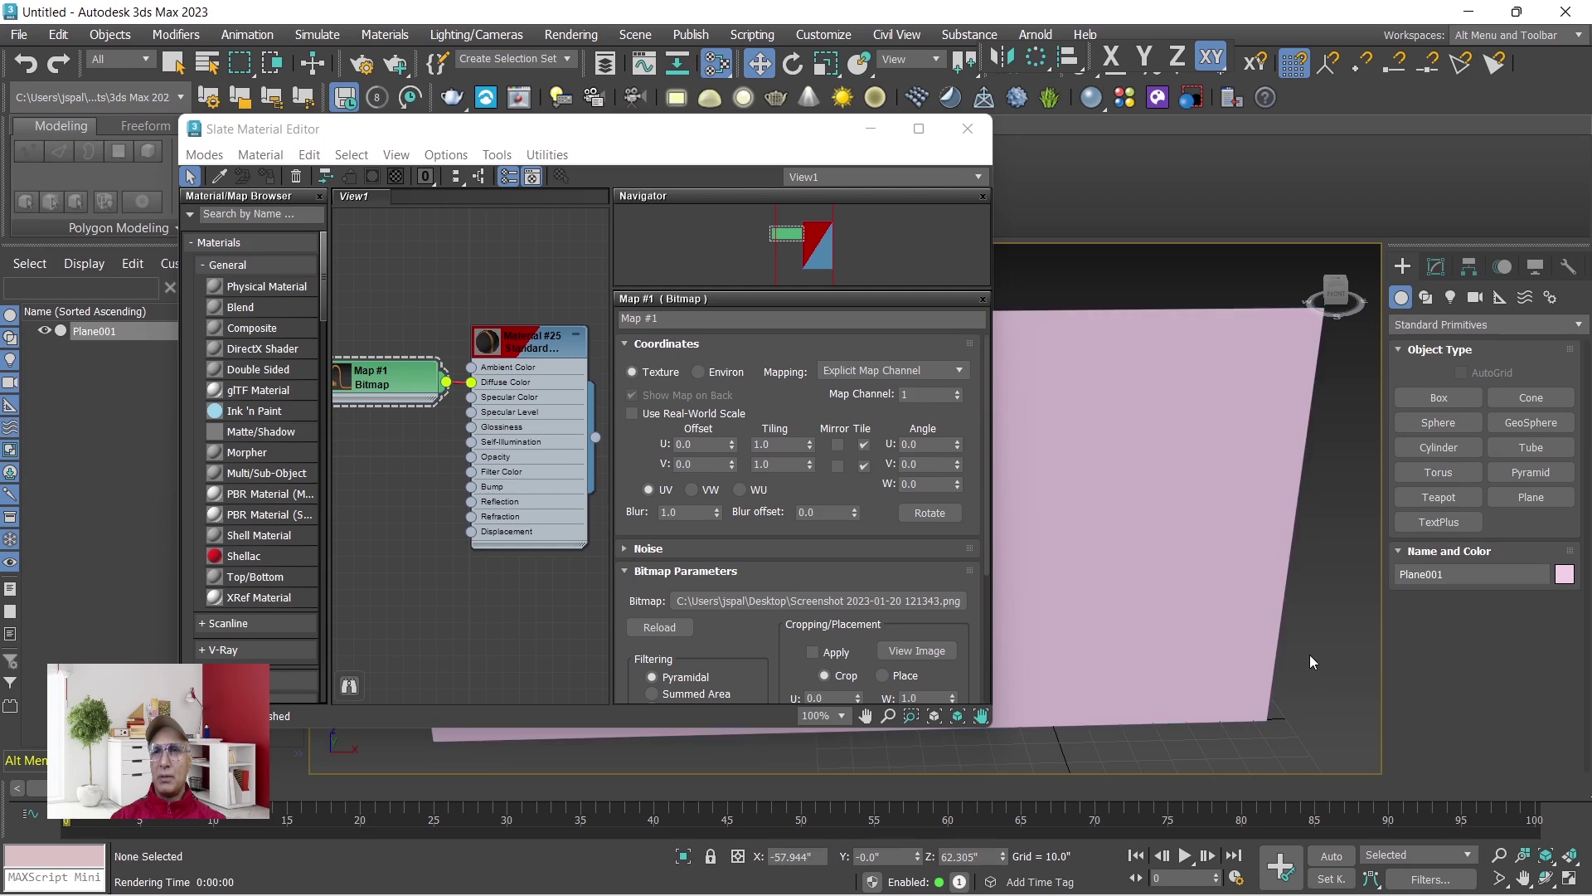
{"action": "left_click", "coordinate": [1109, 530]}
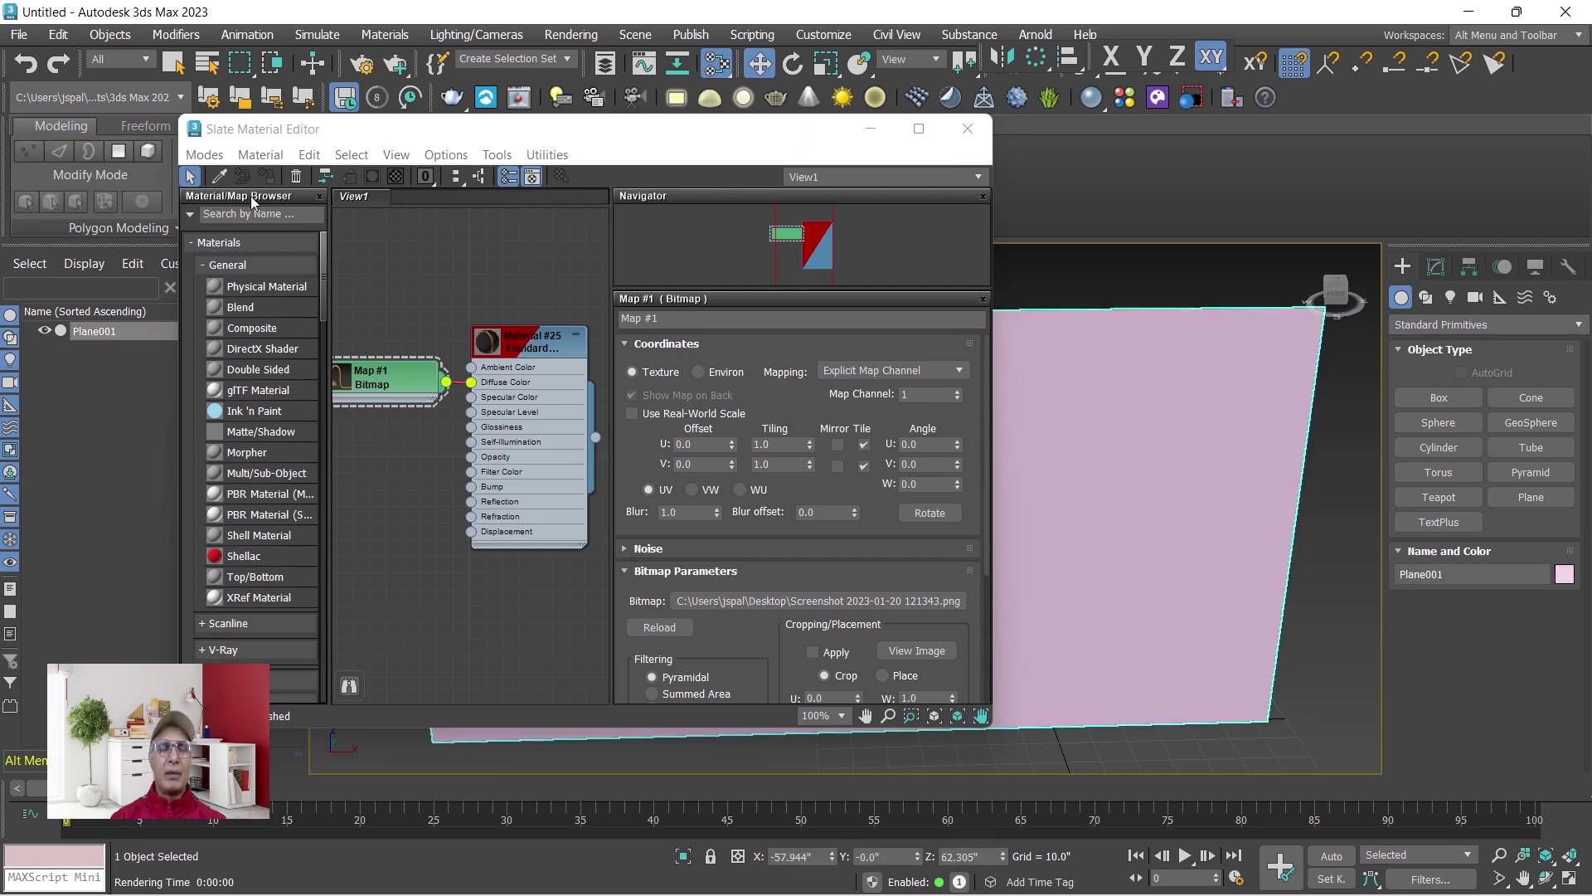
{"action": "double_click", "coordinate": [512, 355]}
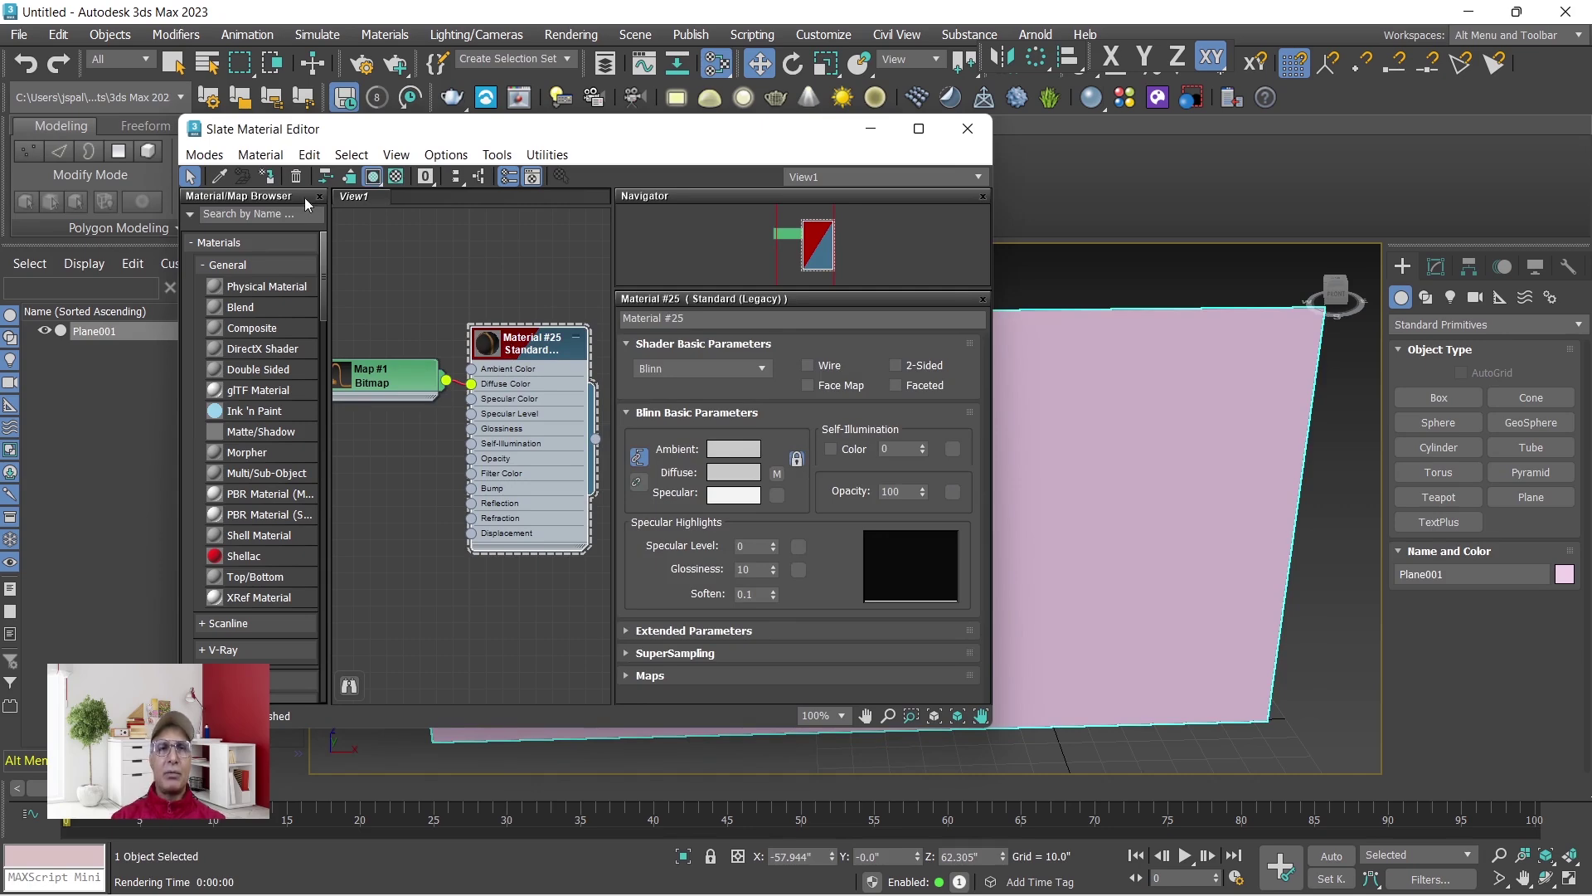
{"action": "left_click", "coordinate": [266, 176]}
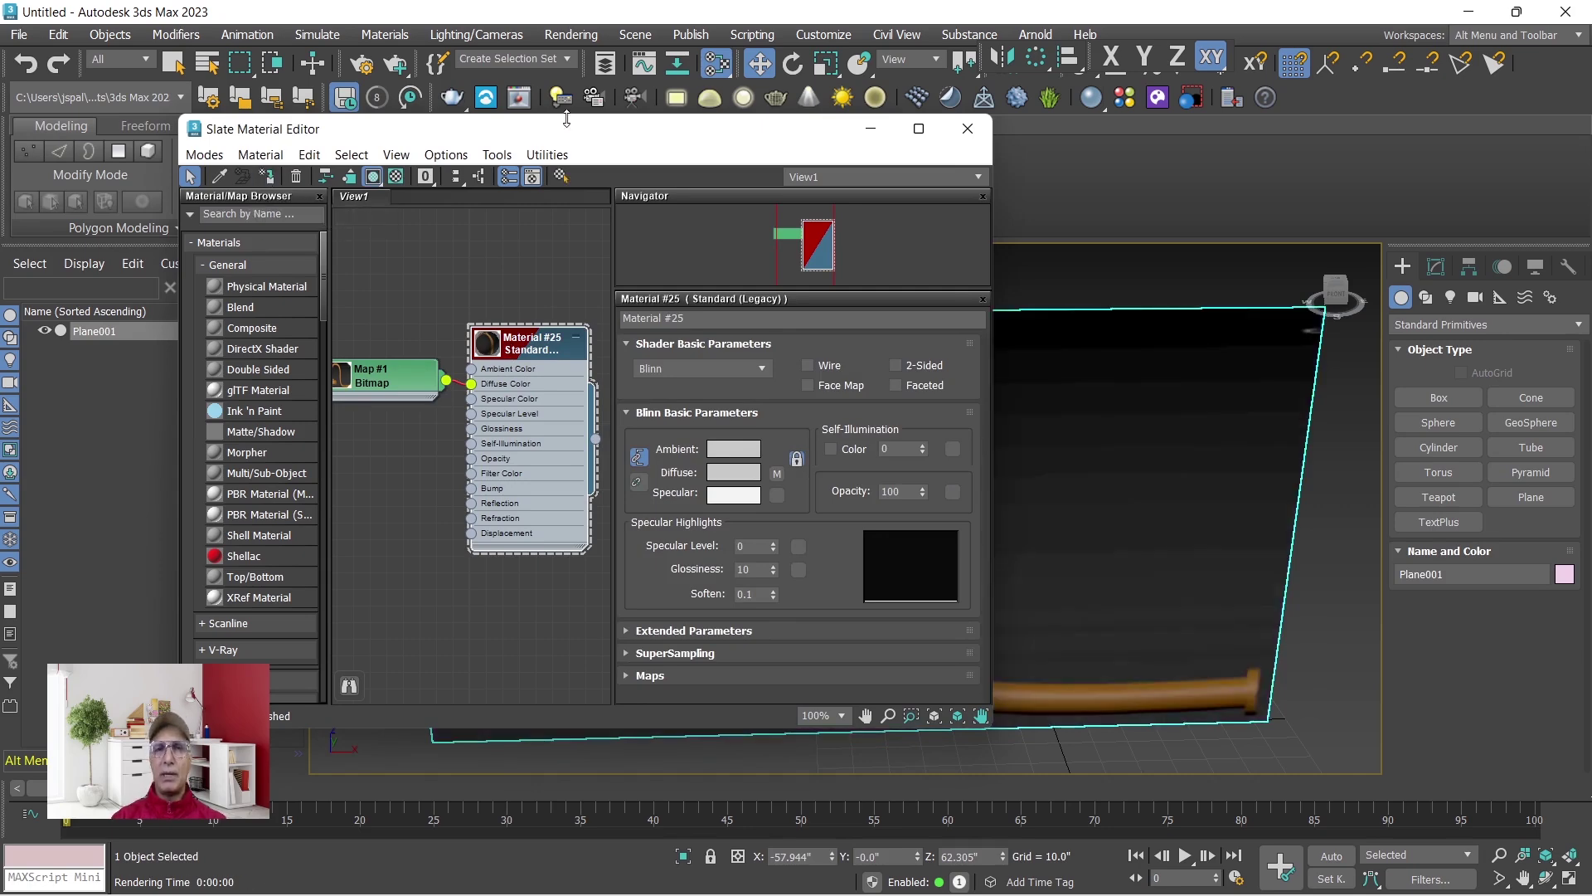
{"action": "left_click_drag", "start_coordinate": [611, 146], "coordinate": [795, 286]}
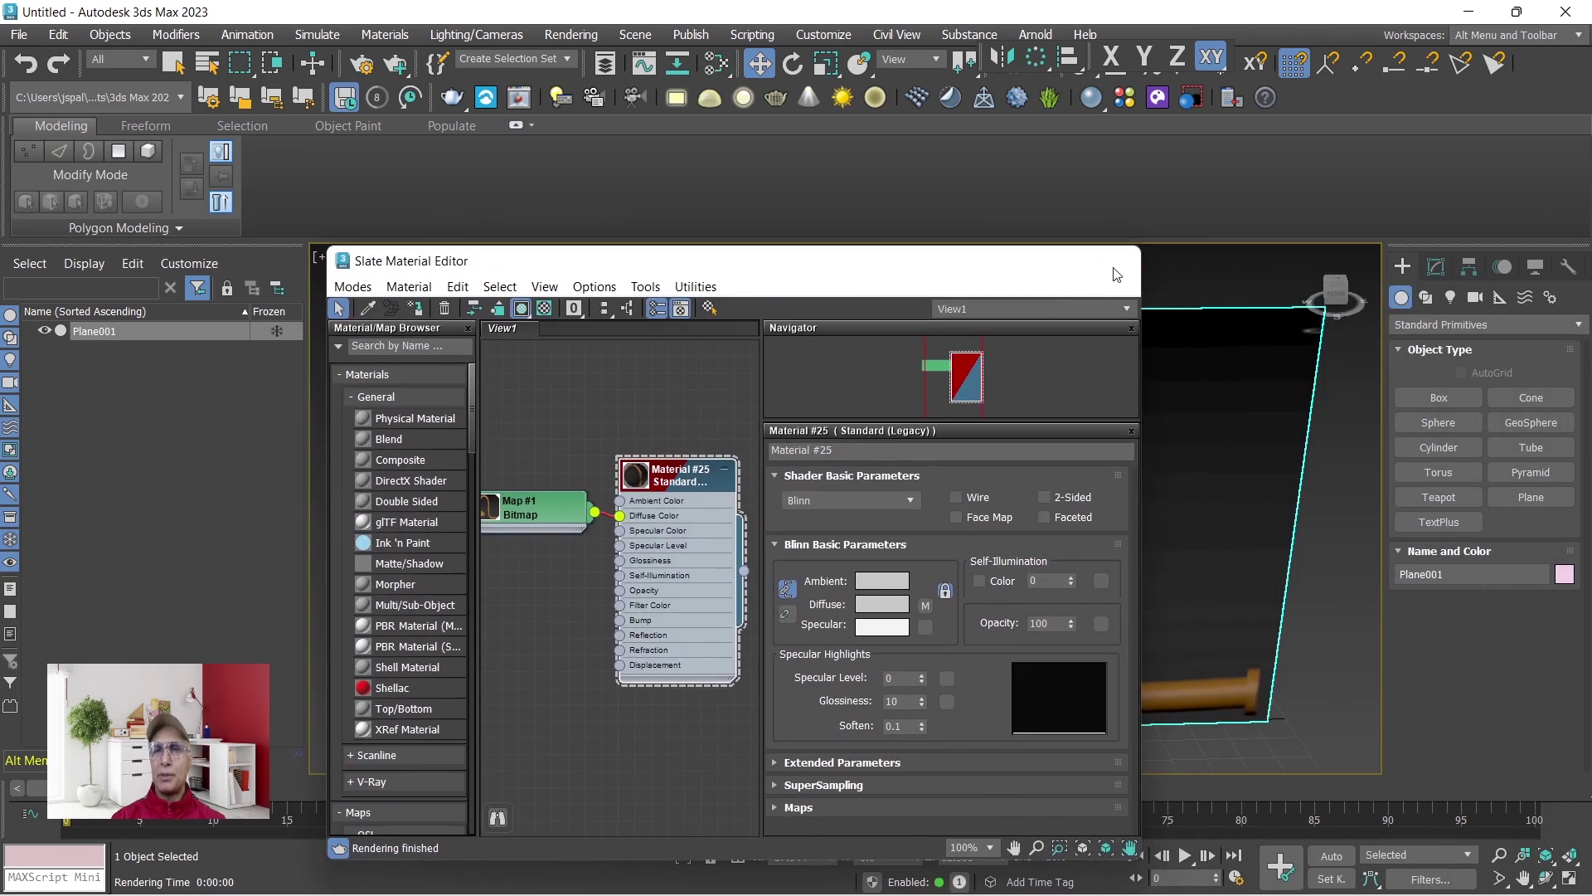
{"action": "left_click", "coordinate": [1117, 260]}
{"action": "left_click", "coordinate": [1347, 646]}
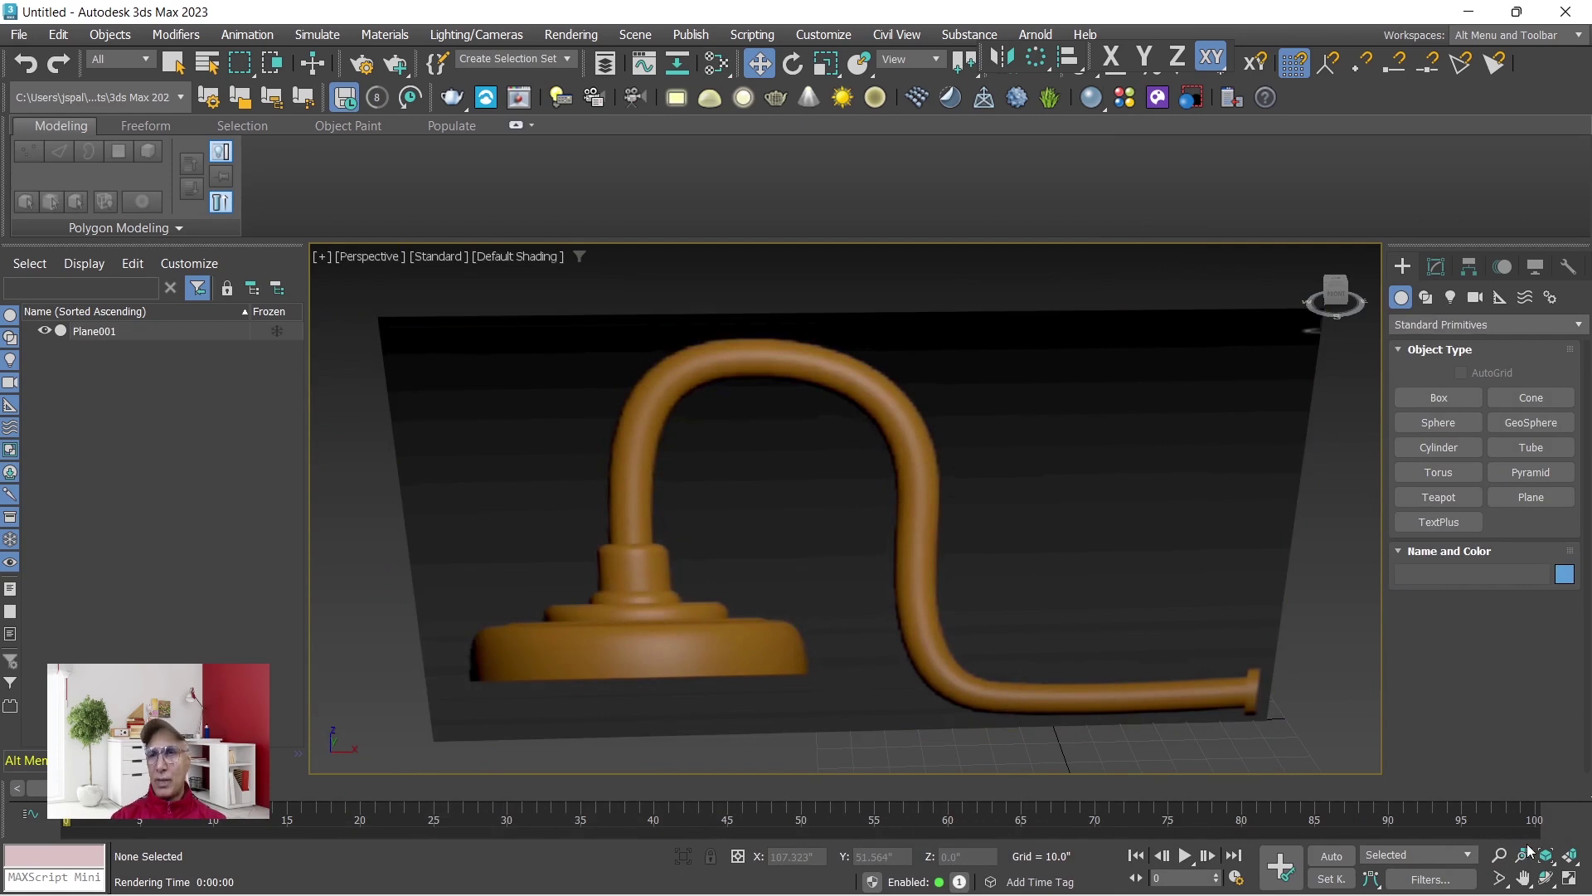
Restore four viewports and set Front to Shaded Materials without Maps with Default Shading.
{"action": "left_click", "coordinate": [1570, 878]}
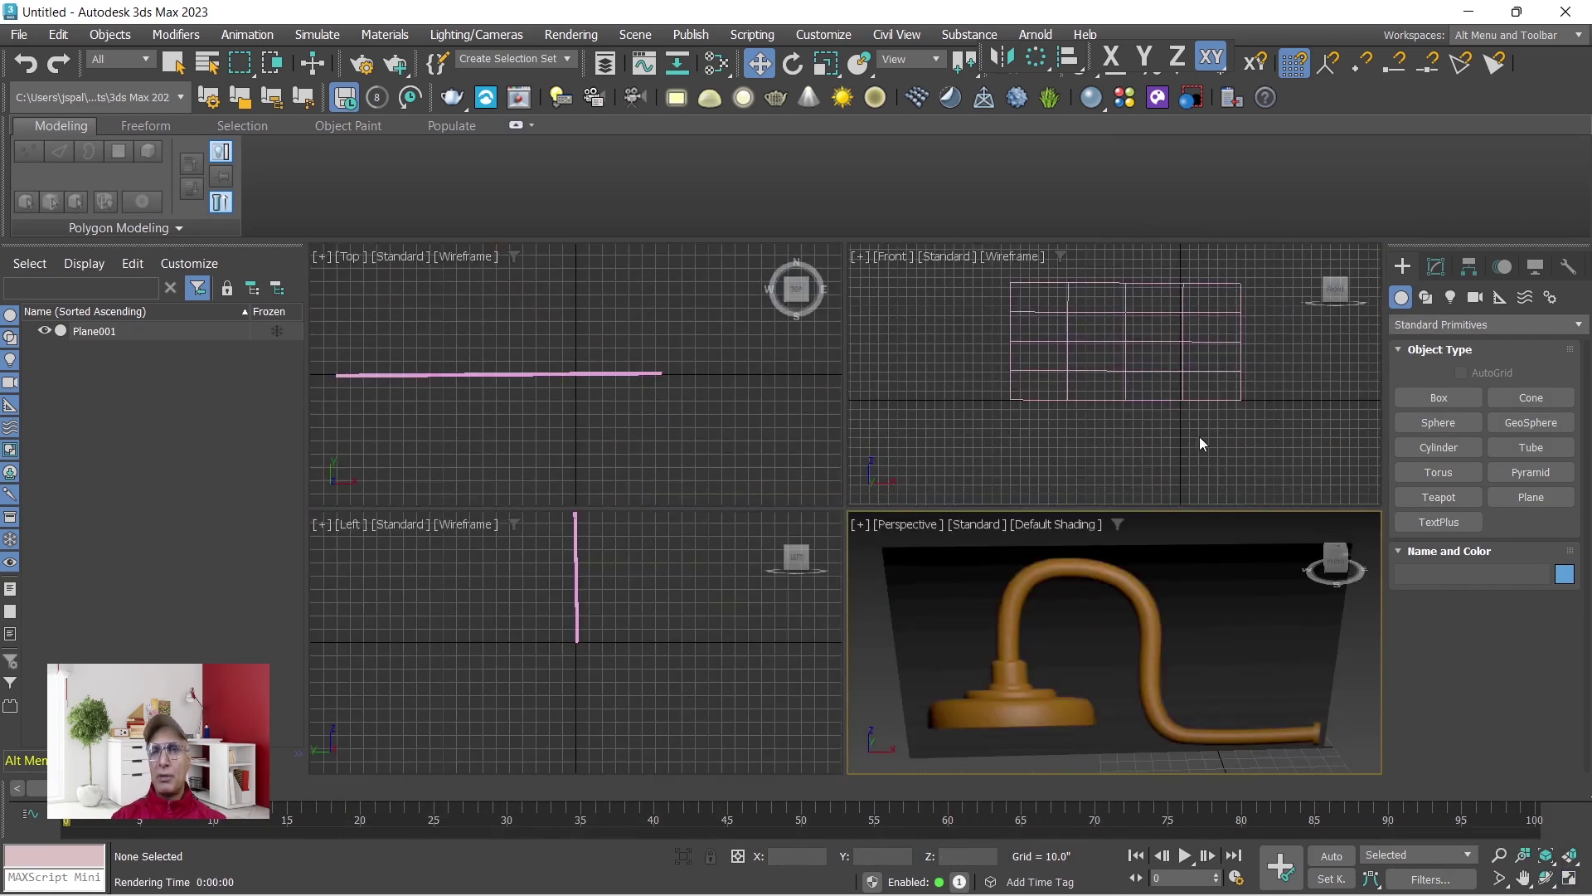
{"action": "left_click", "coordinate": [1073, 448]}
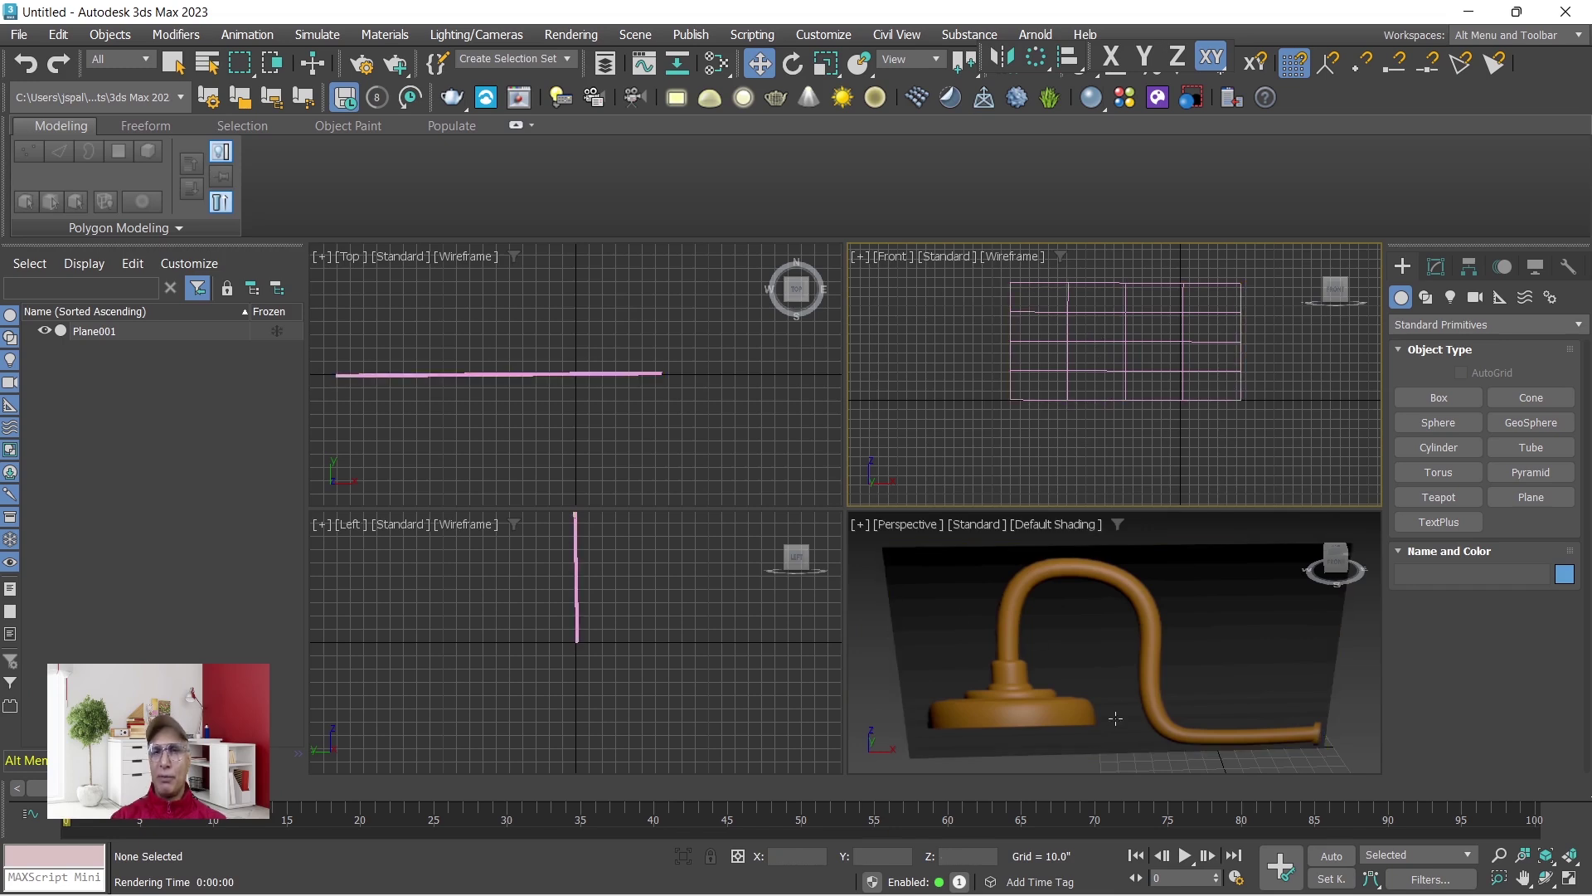
{"action": "left_click", "coordinate": [931, 260]}
{"action": "mouse_move", "coordinate": [977, 421]}
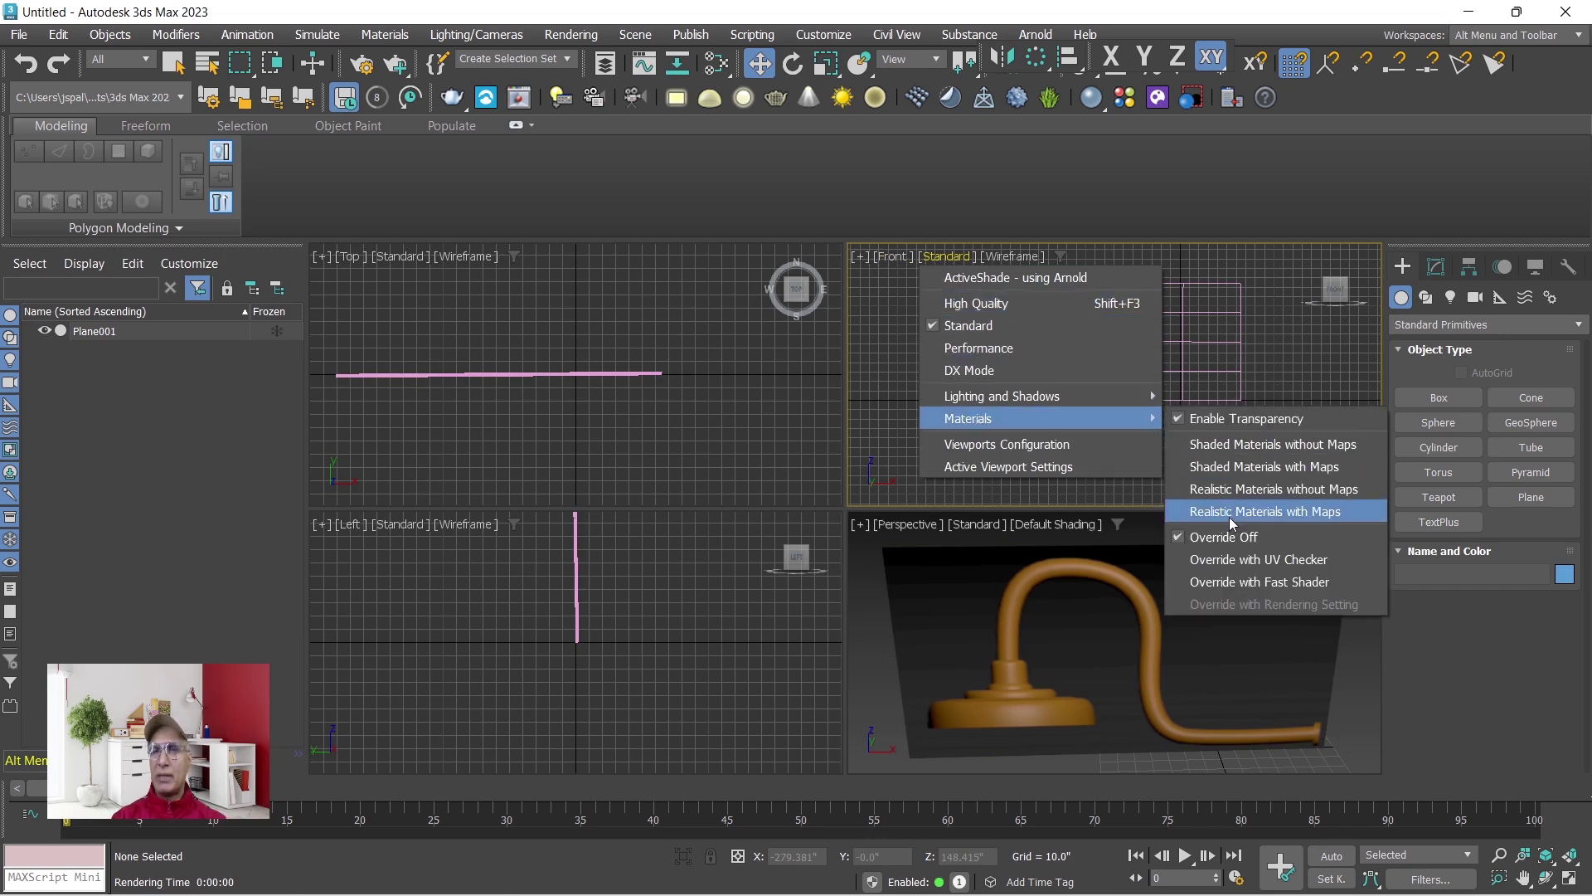
{"action": "left_click", "coordinate": [1229, 516]}
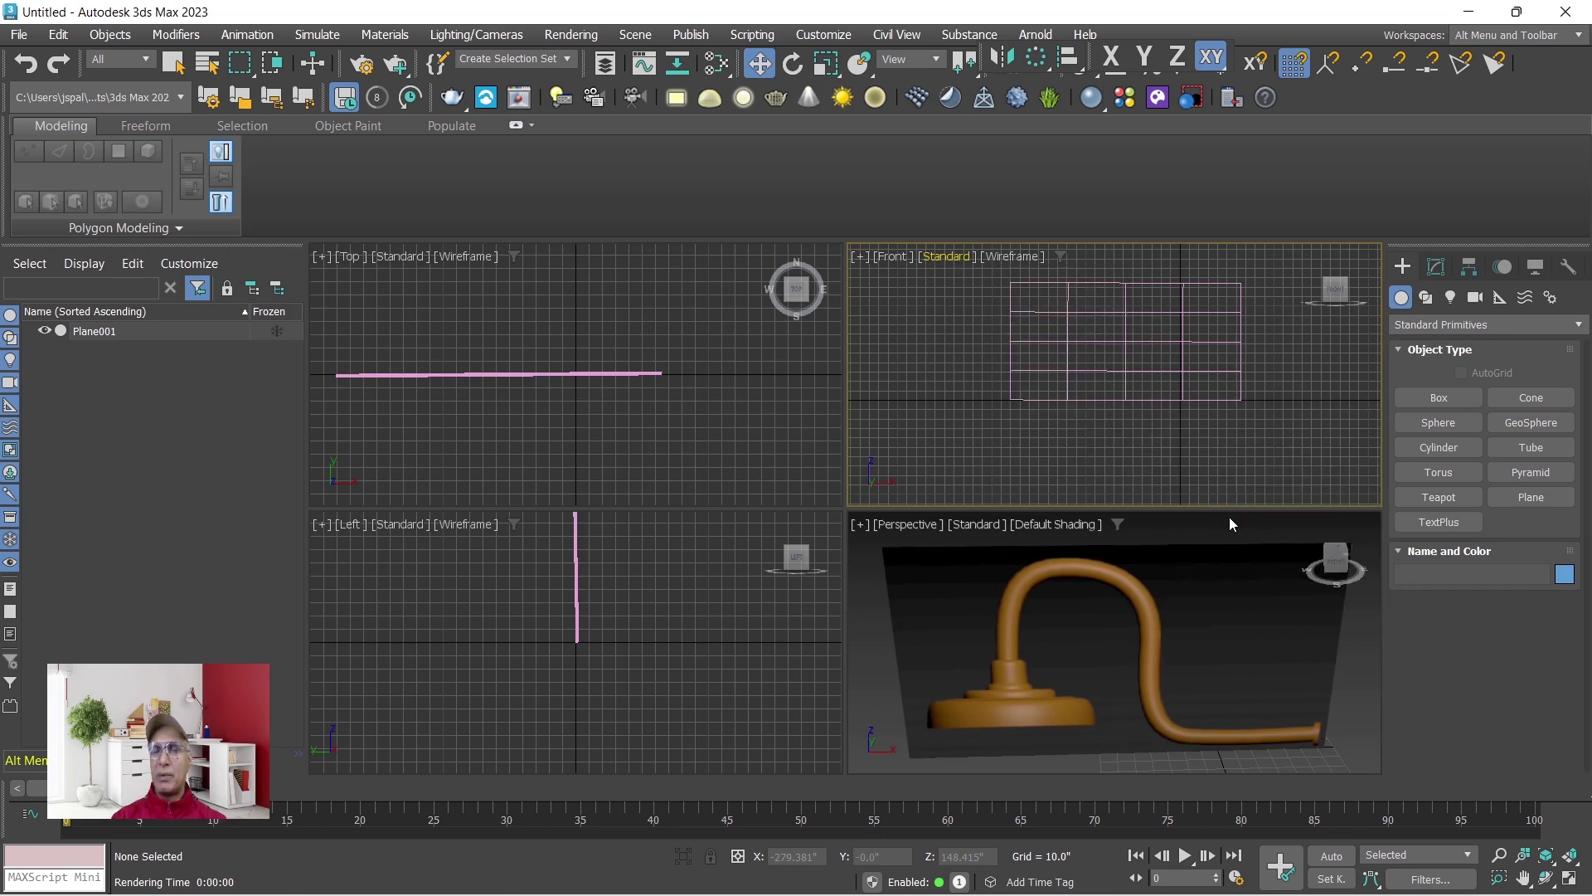
{"action": "left_click", "coordinate": [935, 258]}
{"action": "mouse_move", "coordinate": [963, 421]}
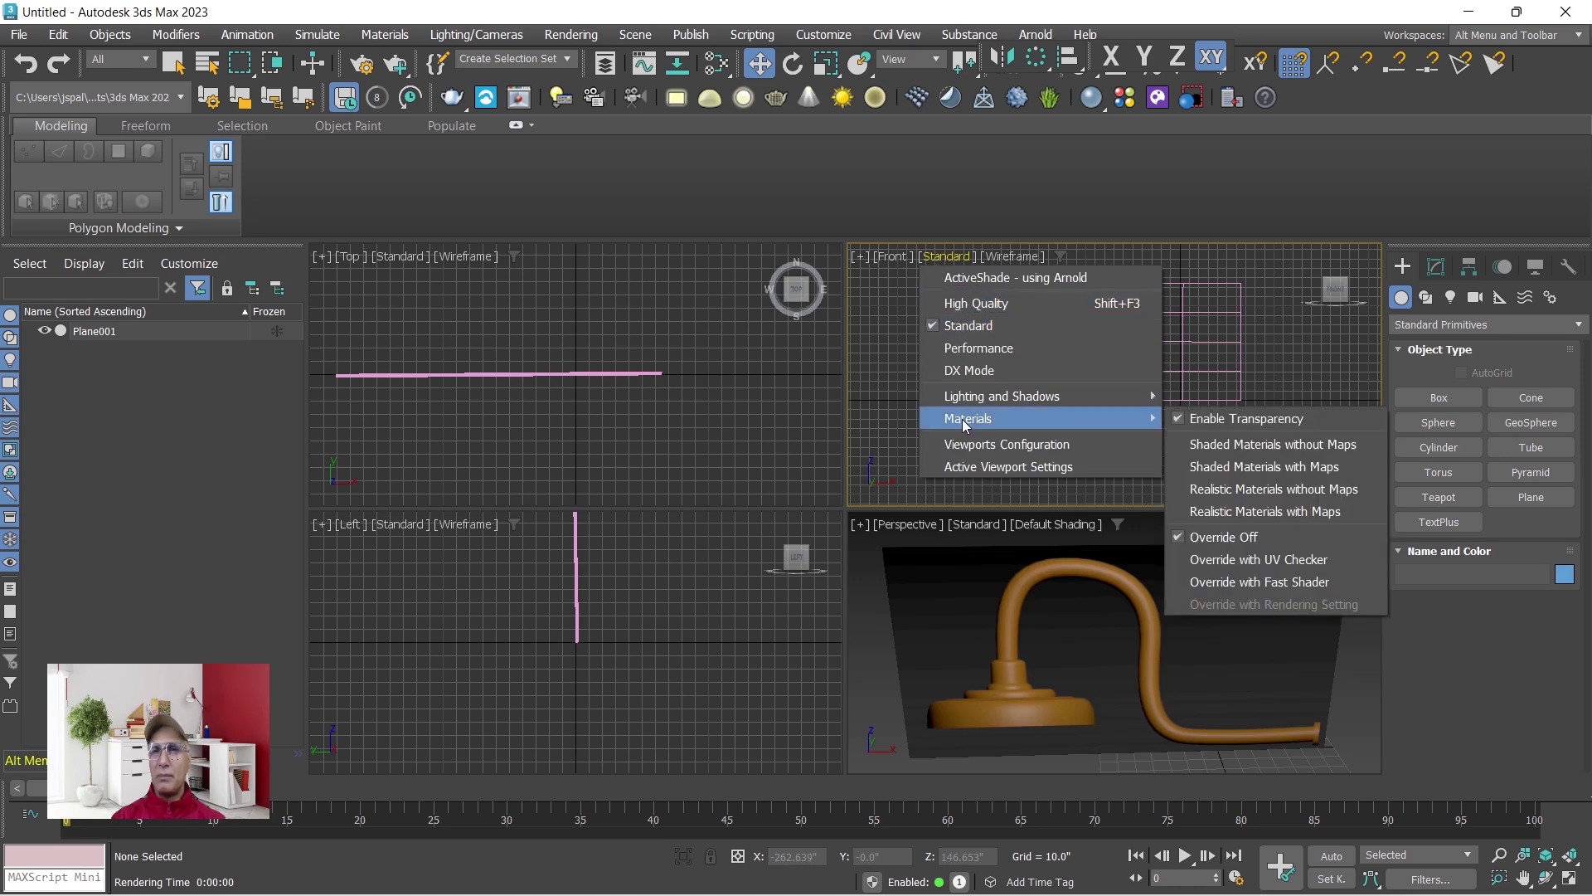
{"action": "left_click", "coordinate": [1197, 447]}
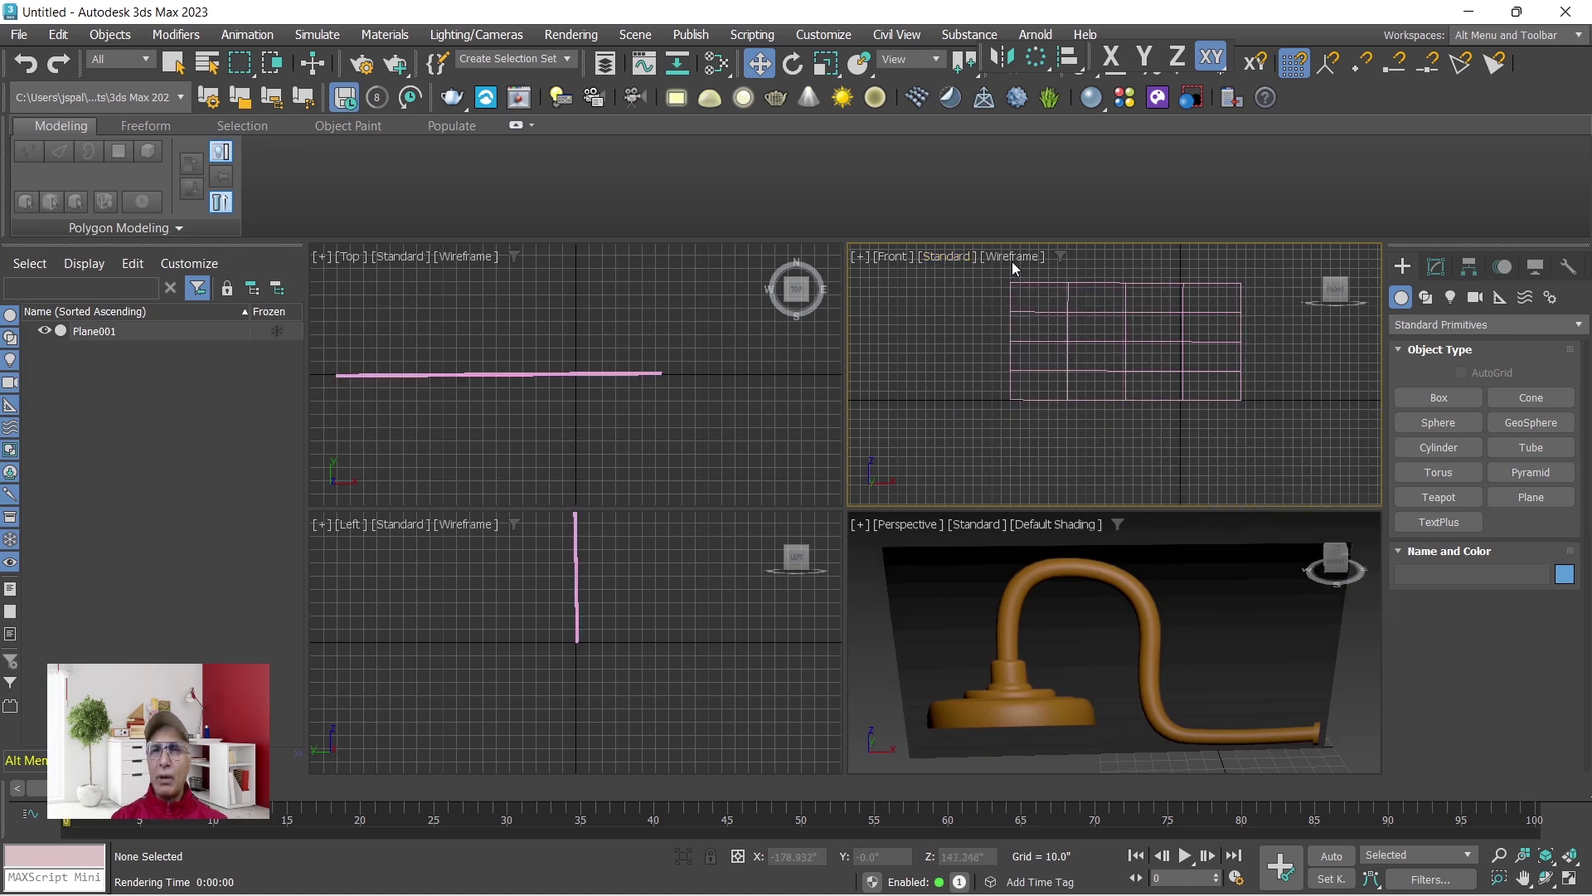
{"action": "left_click", "coordinate": [1011, 258]}
{"action": "left_click", "coordinate": [1017, 279]}
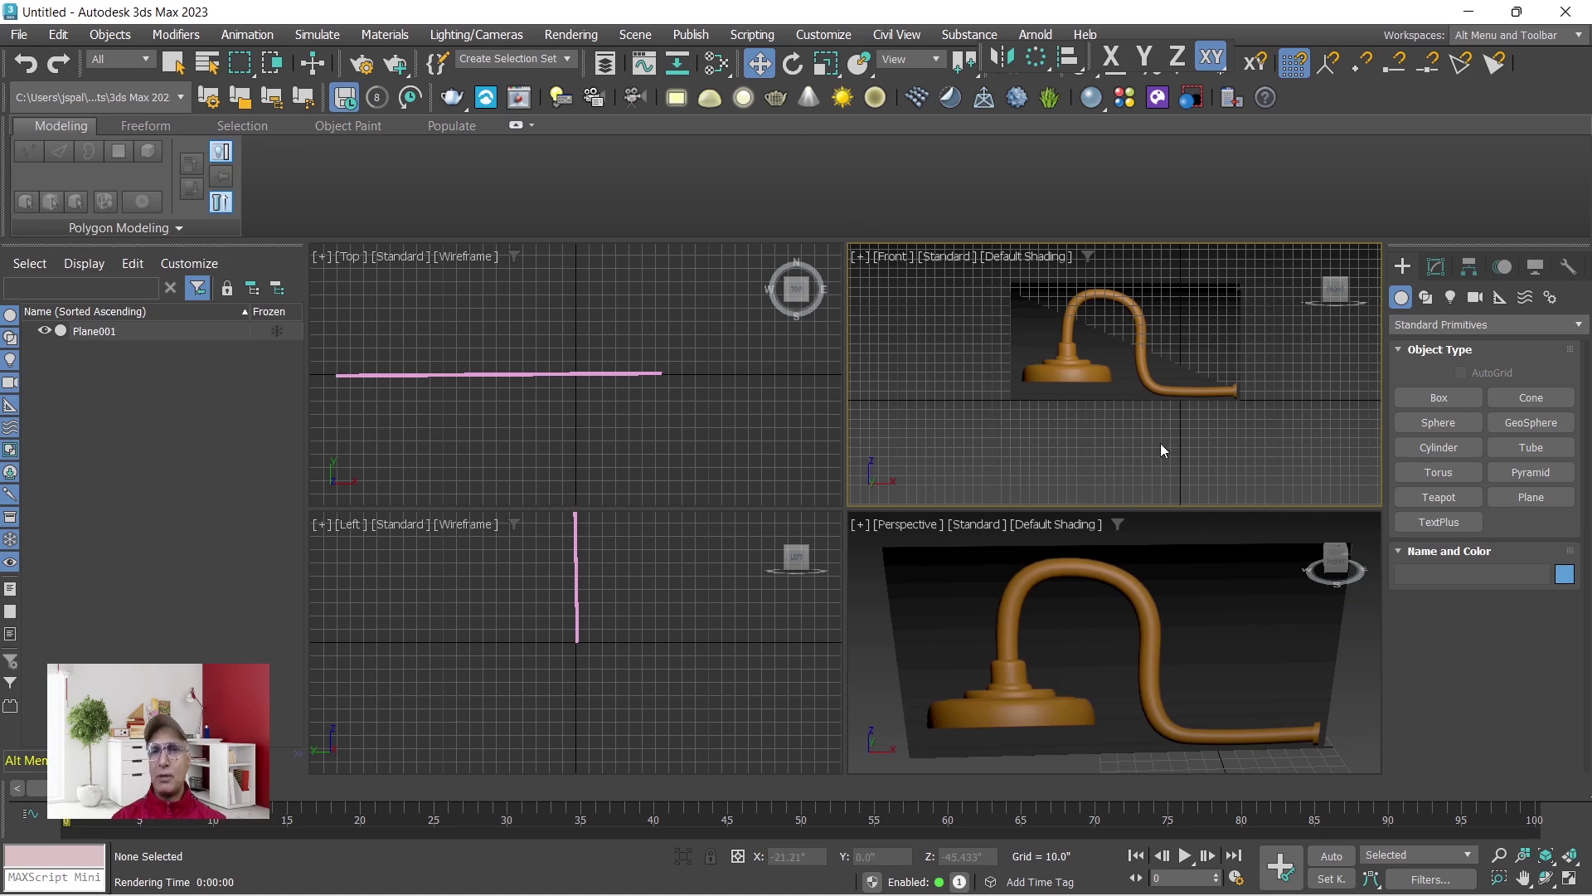
Zoom and pan the Front view to centre the model, then select Plane001.
{"action": "scroll", "coordinate": [1161, 443], "scroll_direction": "up", "scroll_amount": 5}
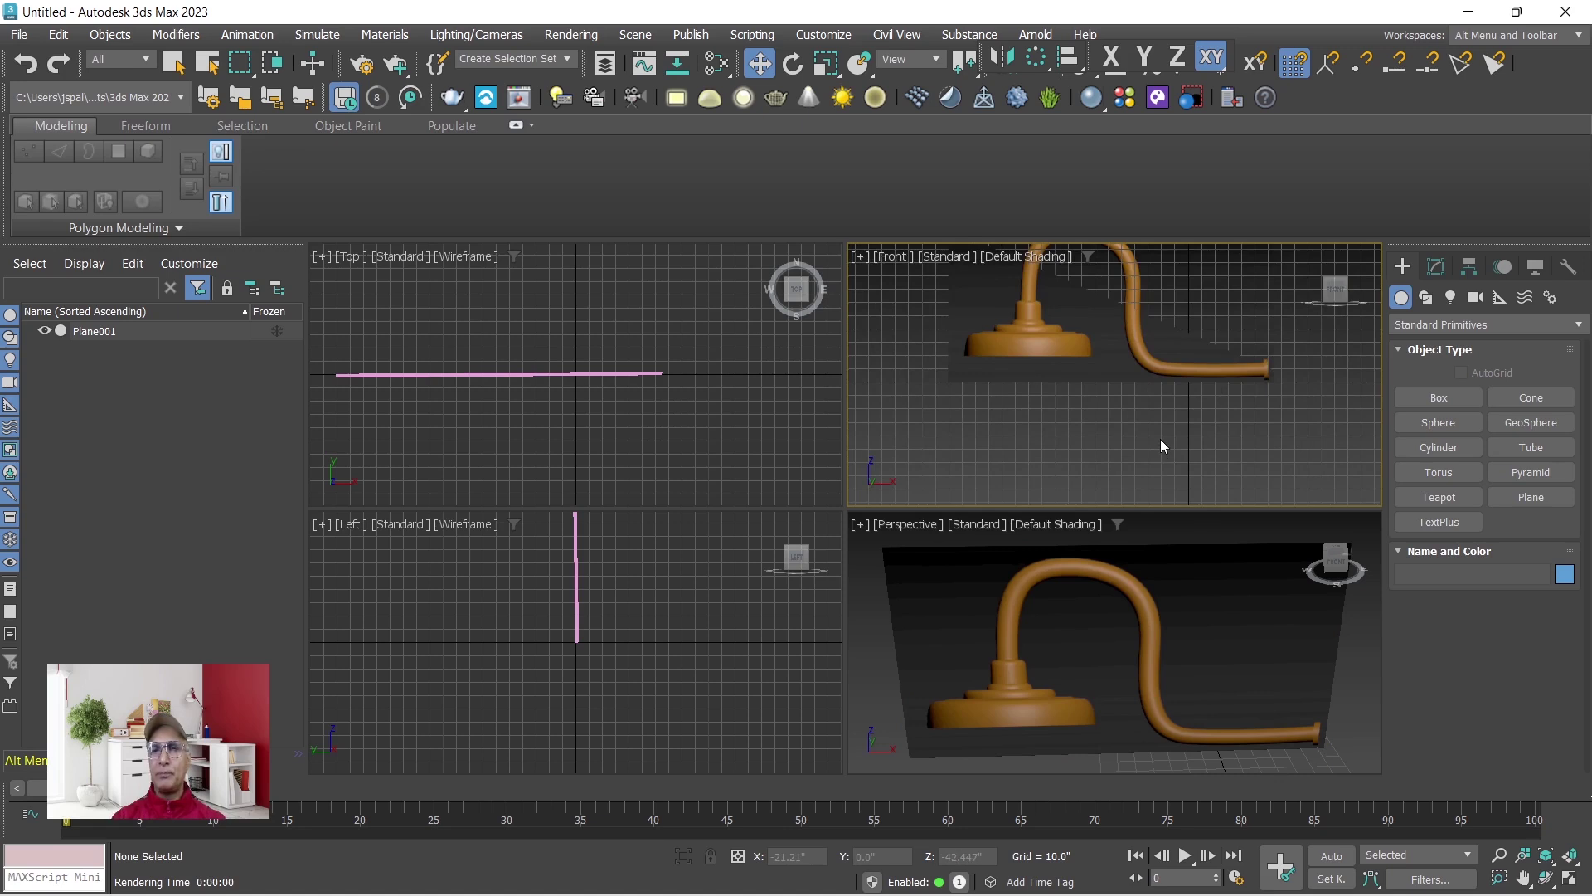
{"action": "mouse_move", "coordinate": [1162, 494]}
{"action": "middle_mouse_down"}
{"action": "mouse_move", "coordinate": [1197, 526]}
{"action": "mouse_move", "coordinate": [1184, 516]}
{"action": "middle_mouse_up"}
{"action": "left_click", "coordinate": [1302, 430]}
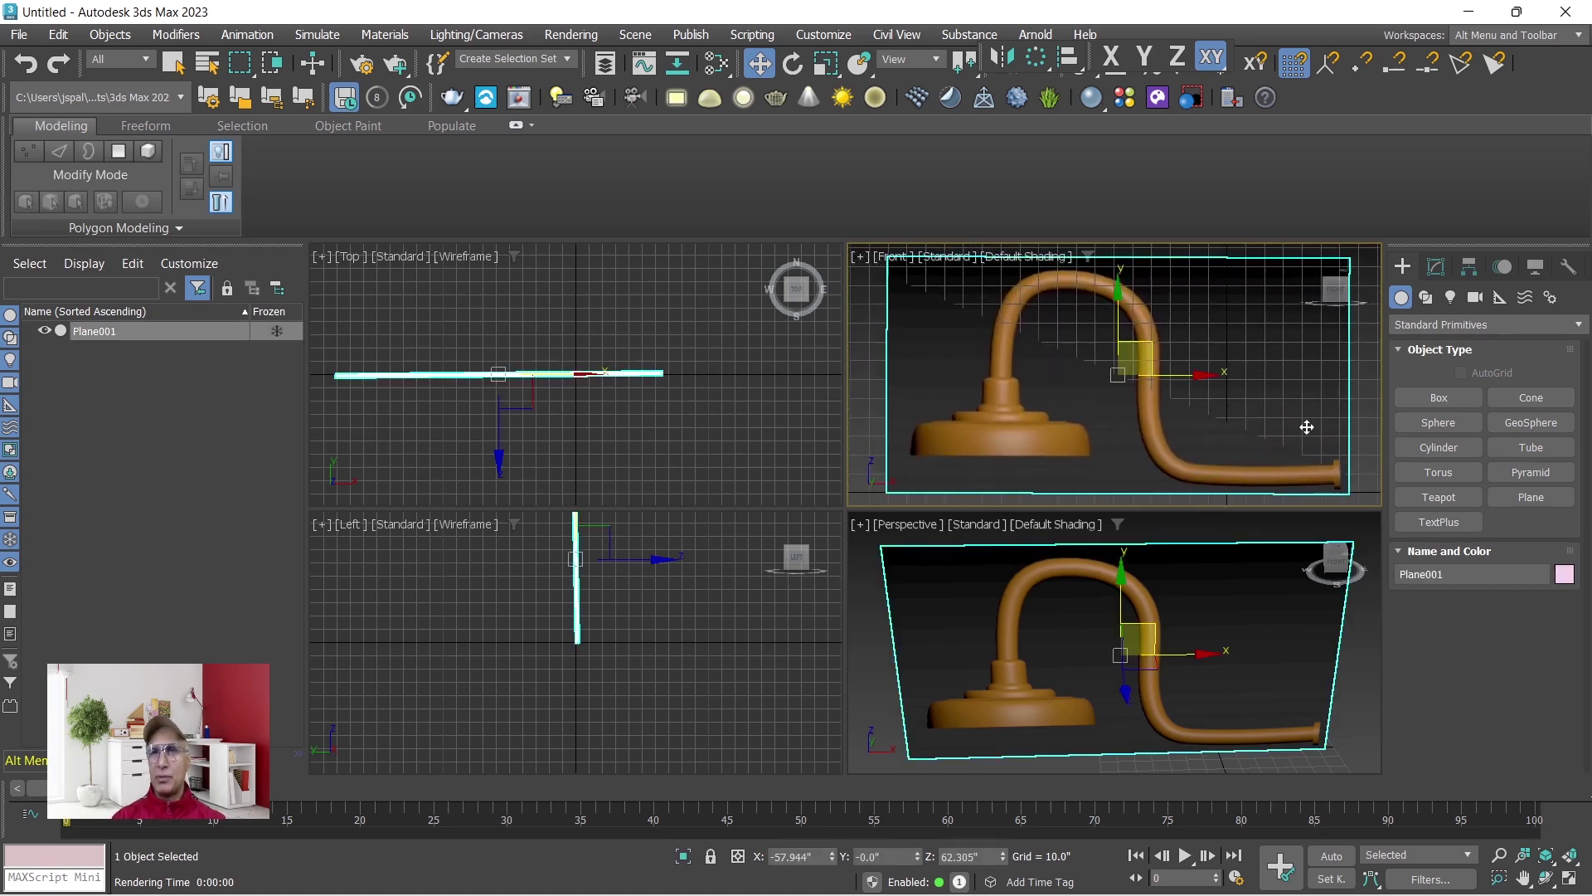
{"action": "left_click", "coordinate": [1569, 878]}
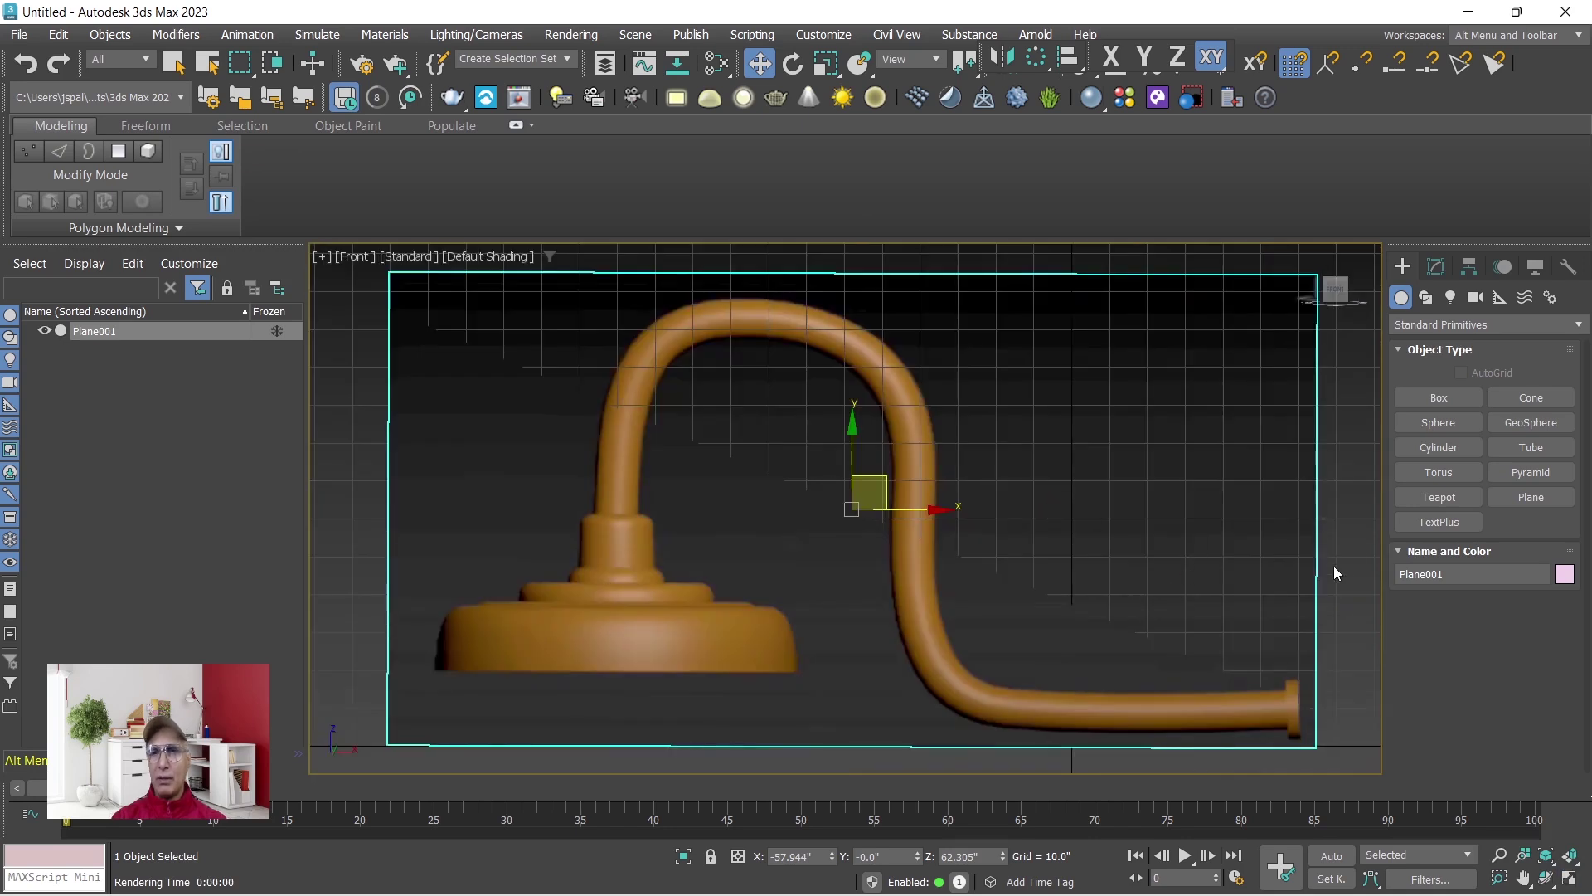
{"action": "left_click", "coordinate": [1347, 589]}
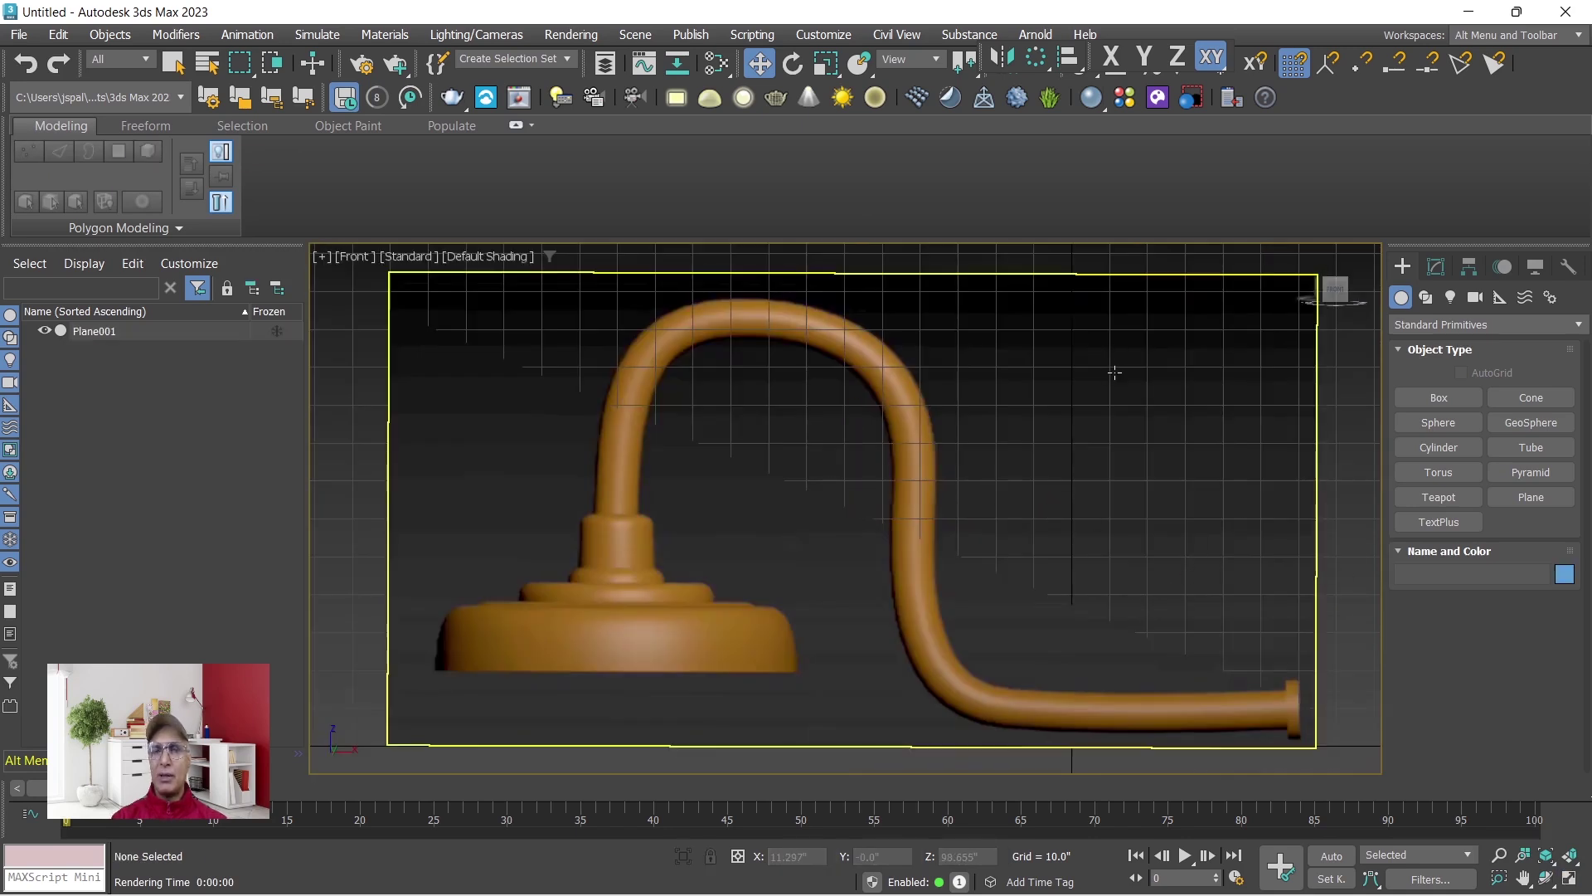
{"action": "right_click", "coordinate": [1141, 346]}
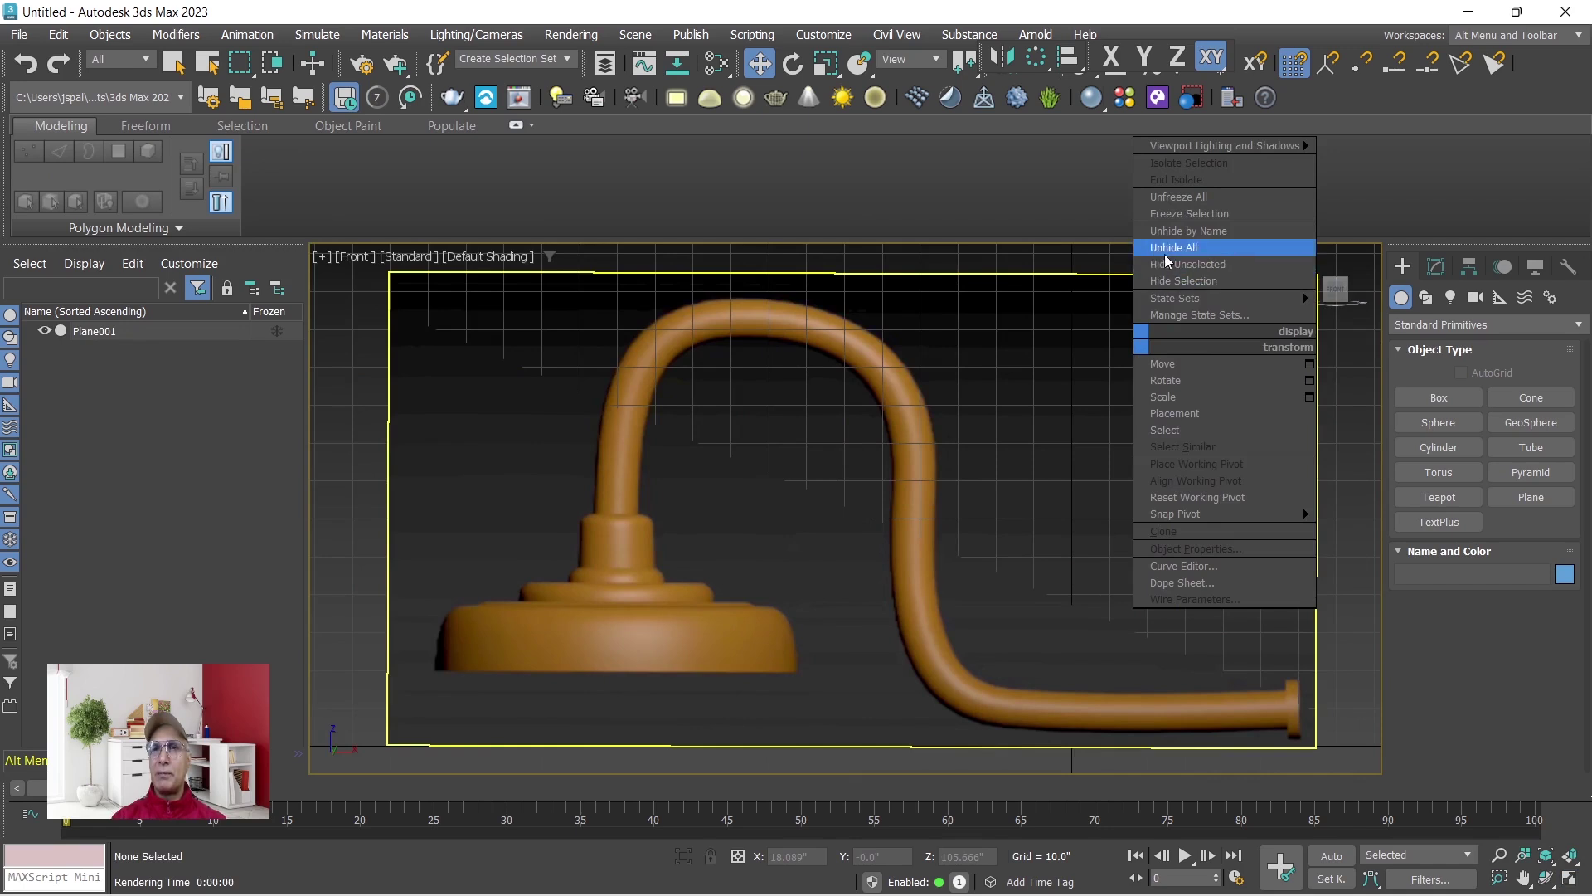
{"action": "left_click", "coordinate": [1211, 215]}
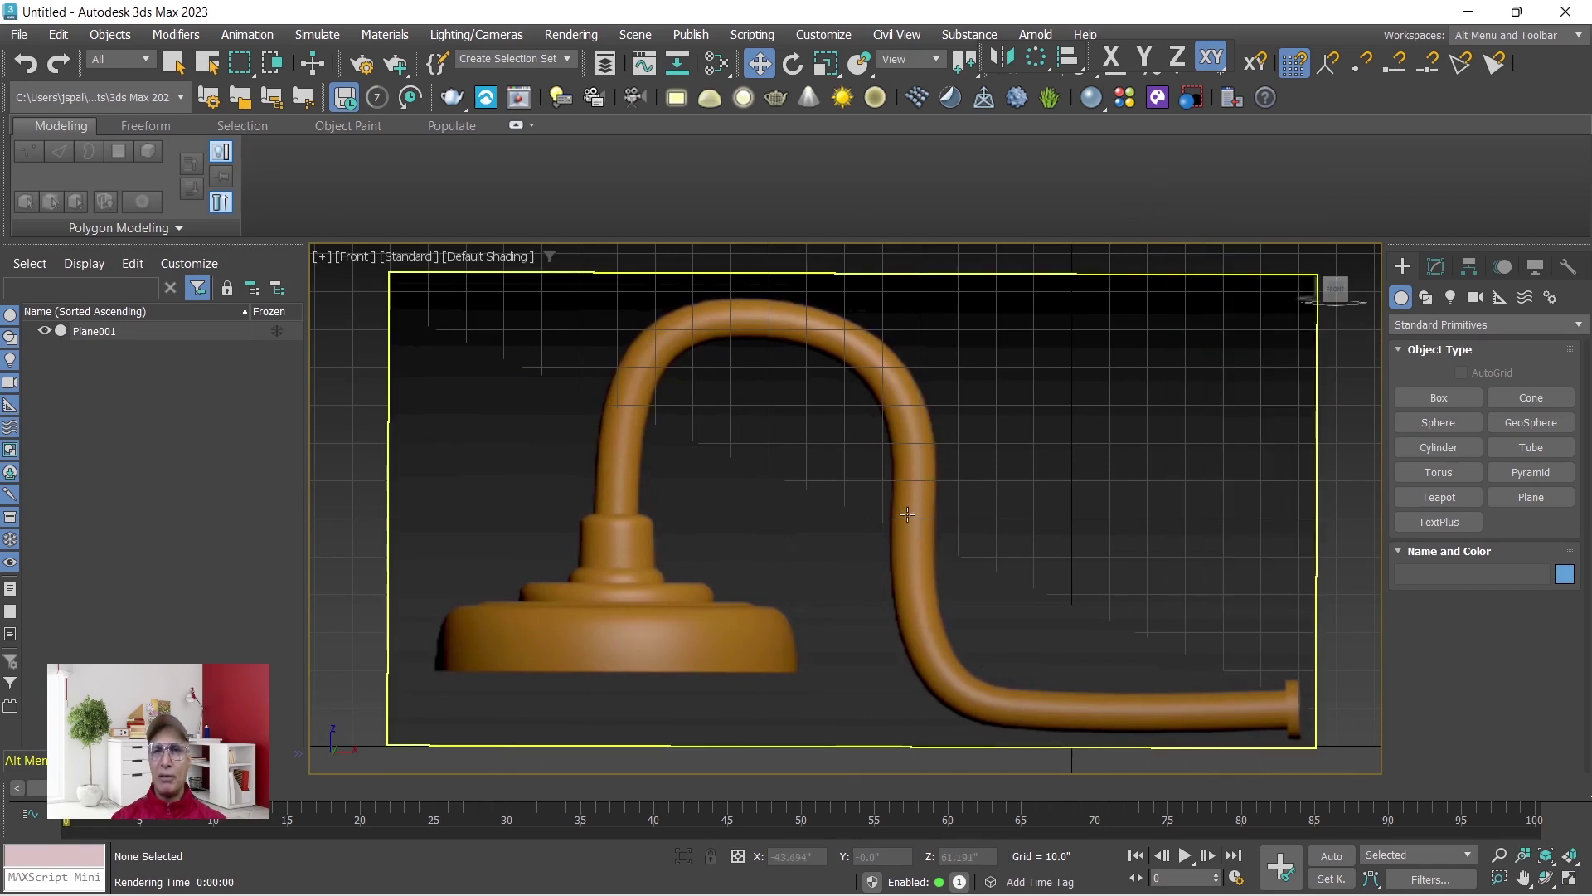
{"action": "mouse_move", "coordinate": [907, 514]}
{"action": "left_mouse_down"}
{"action": "mouse_move", "coordinate": [981, 512]}
{"action": "mouse_move", "coordinate": [923, 514]}
{"action": "left_mouse_up"}
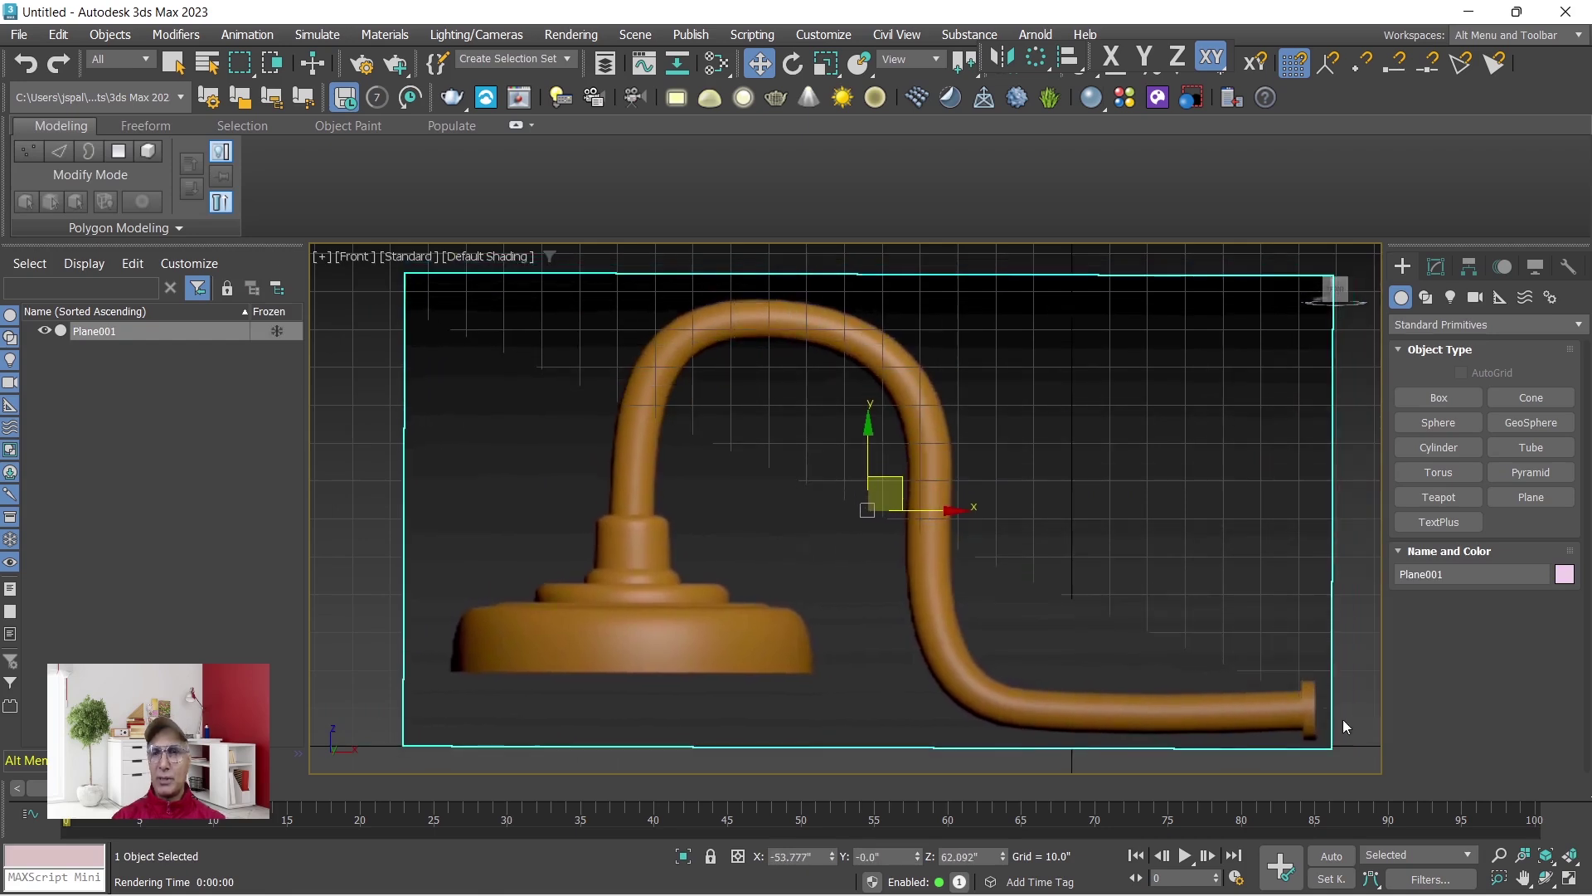
{"action": "right_click", "coordinate": [1184, 499]}
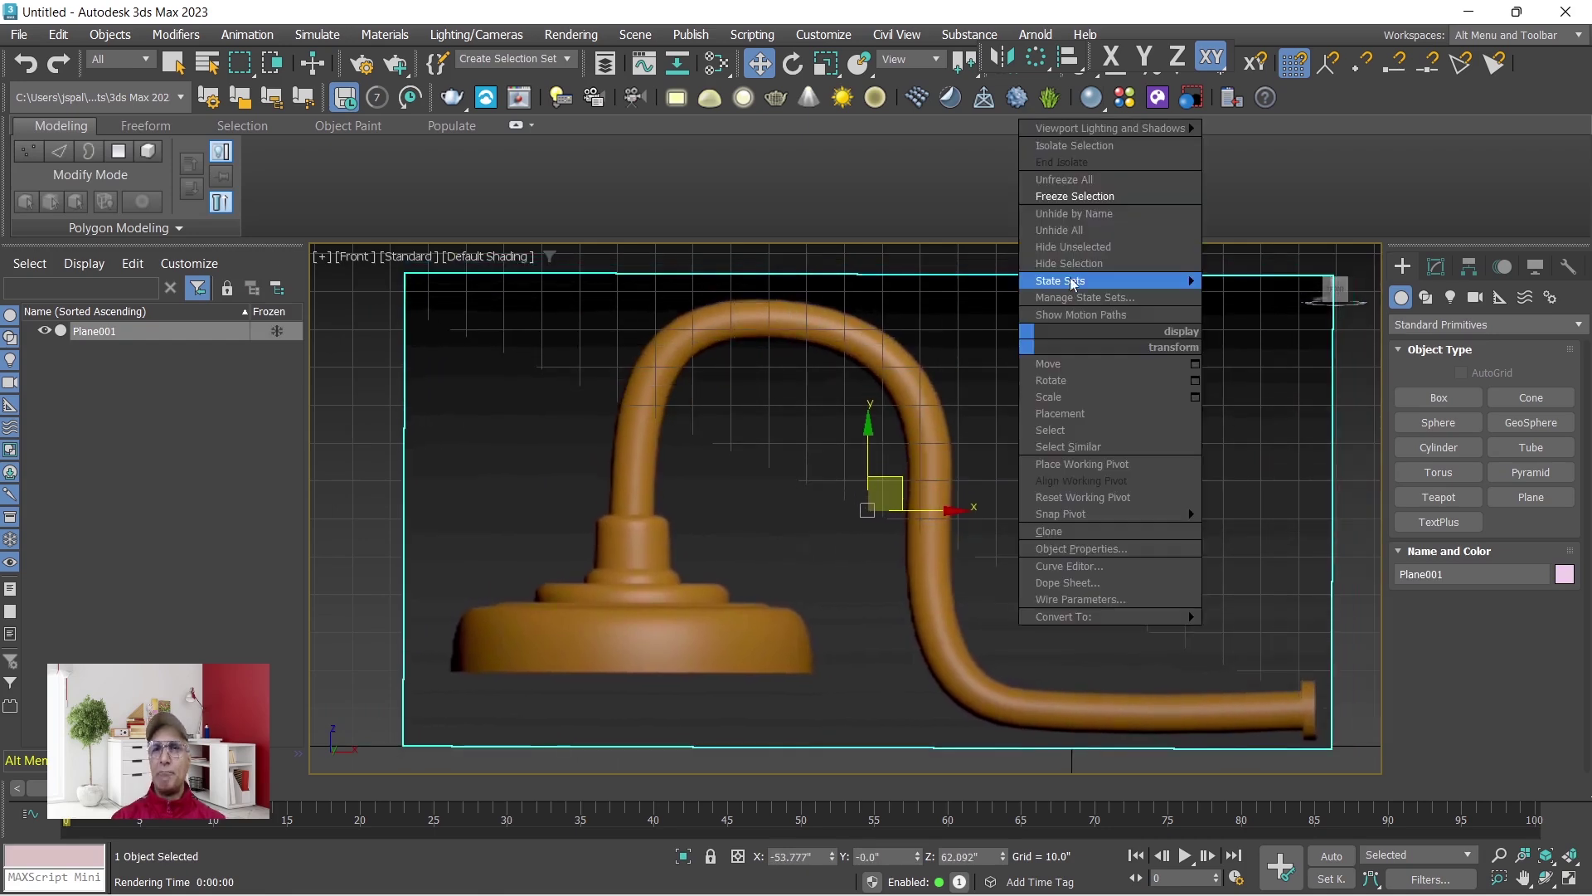
{"action": "left_click", "coordinate": [1065, 199]}
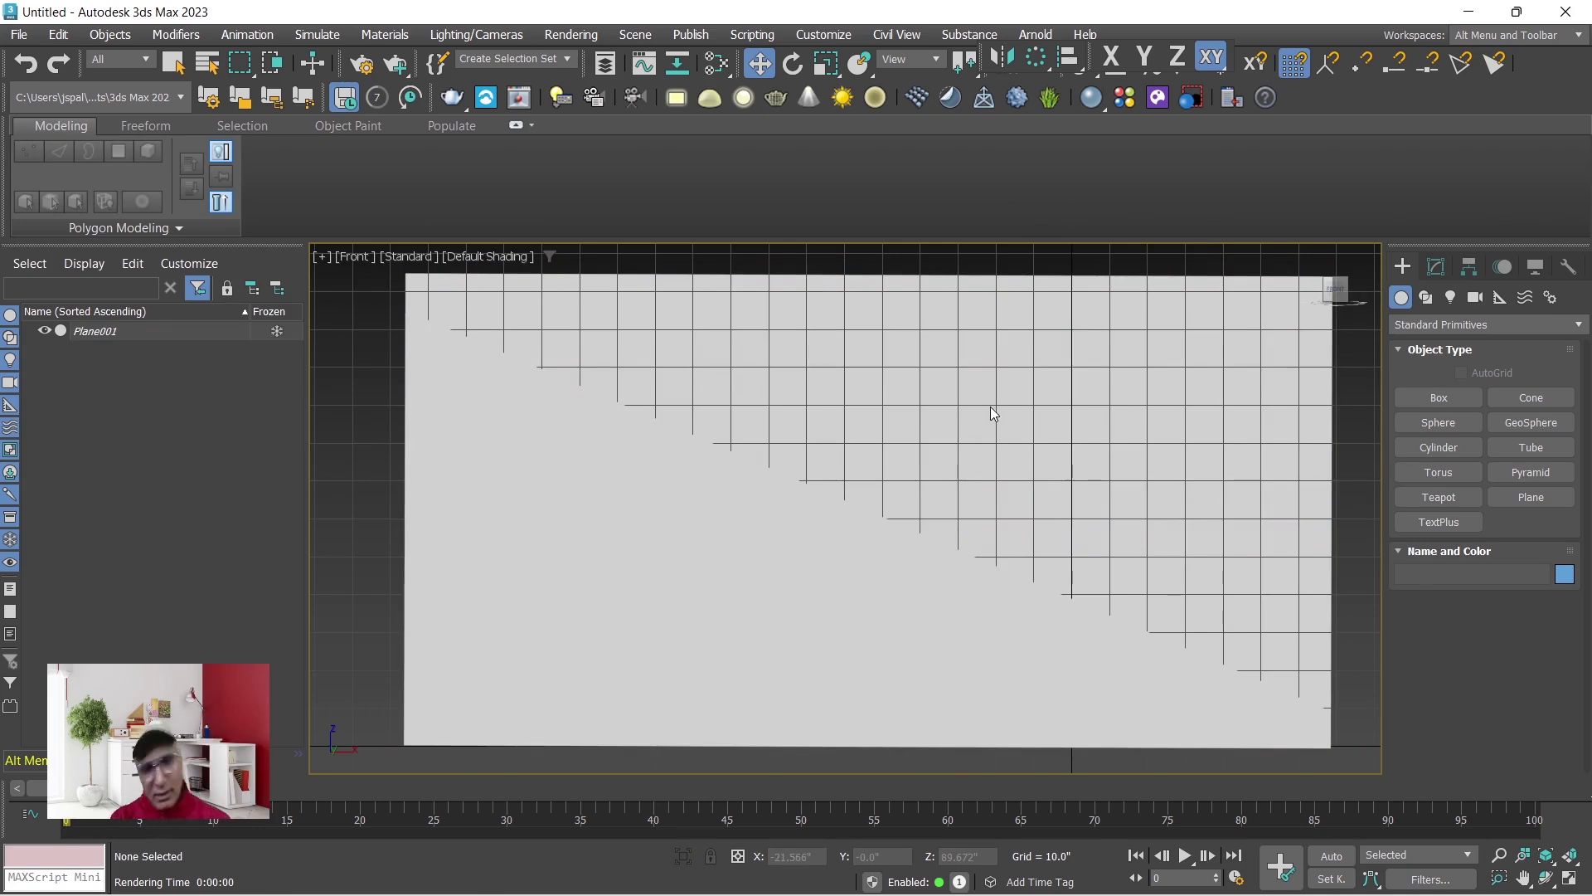
{"action": "key", "text": "ctrl+z"}
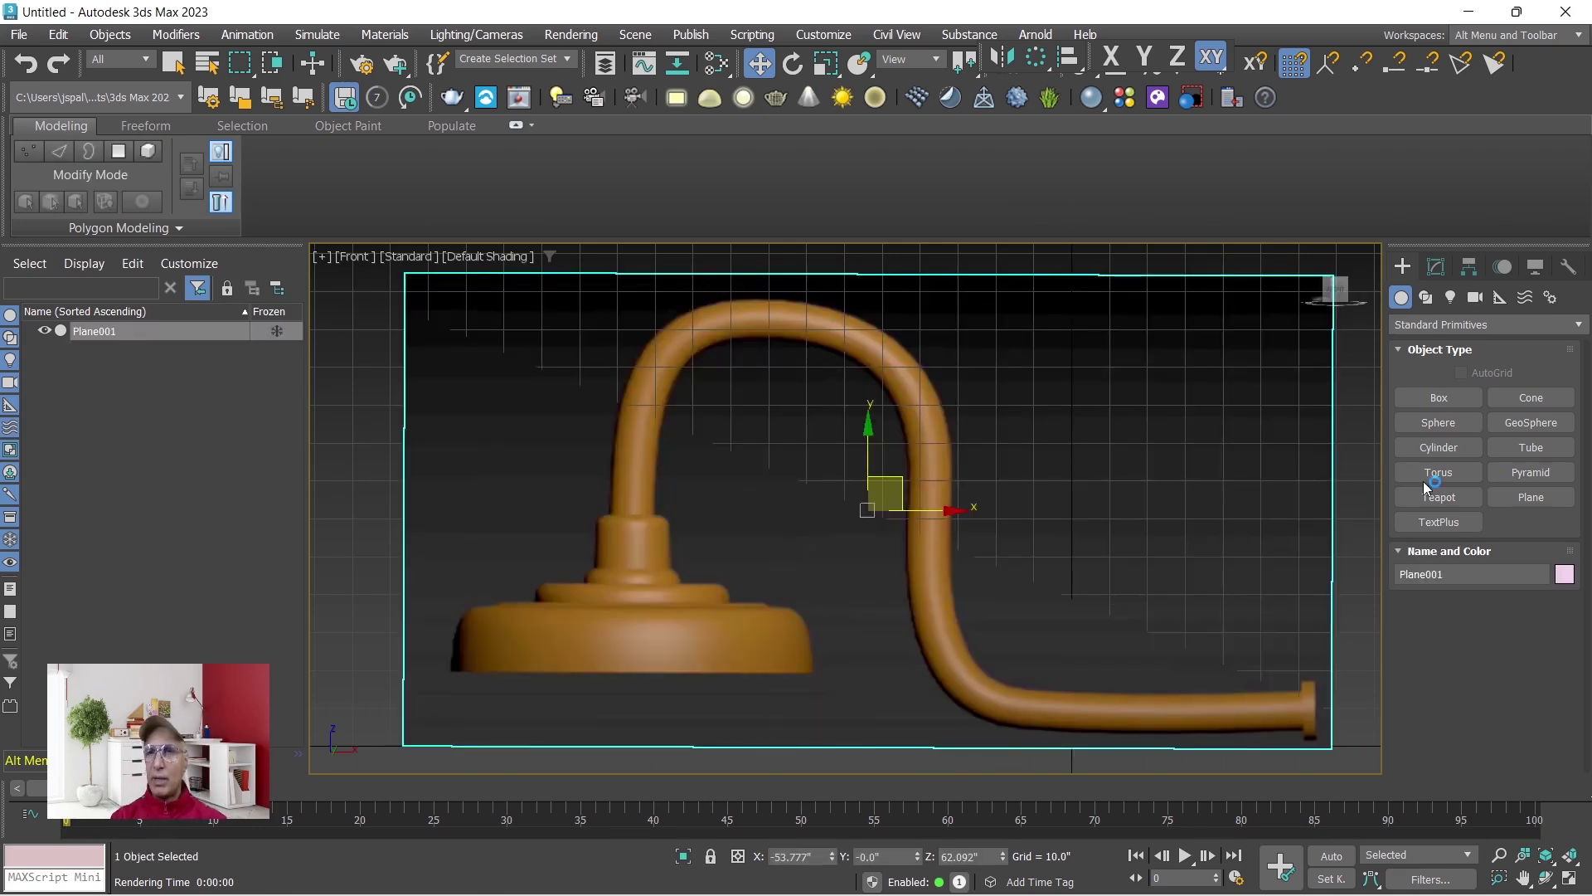
Activate the Line tool with Enable In Renderer and Enable In Viewport turned off.
{"action": "left_click", "coordinate": [1426, 297]}
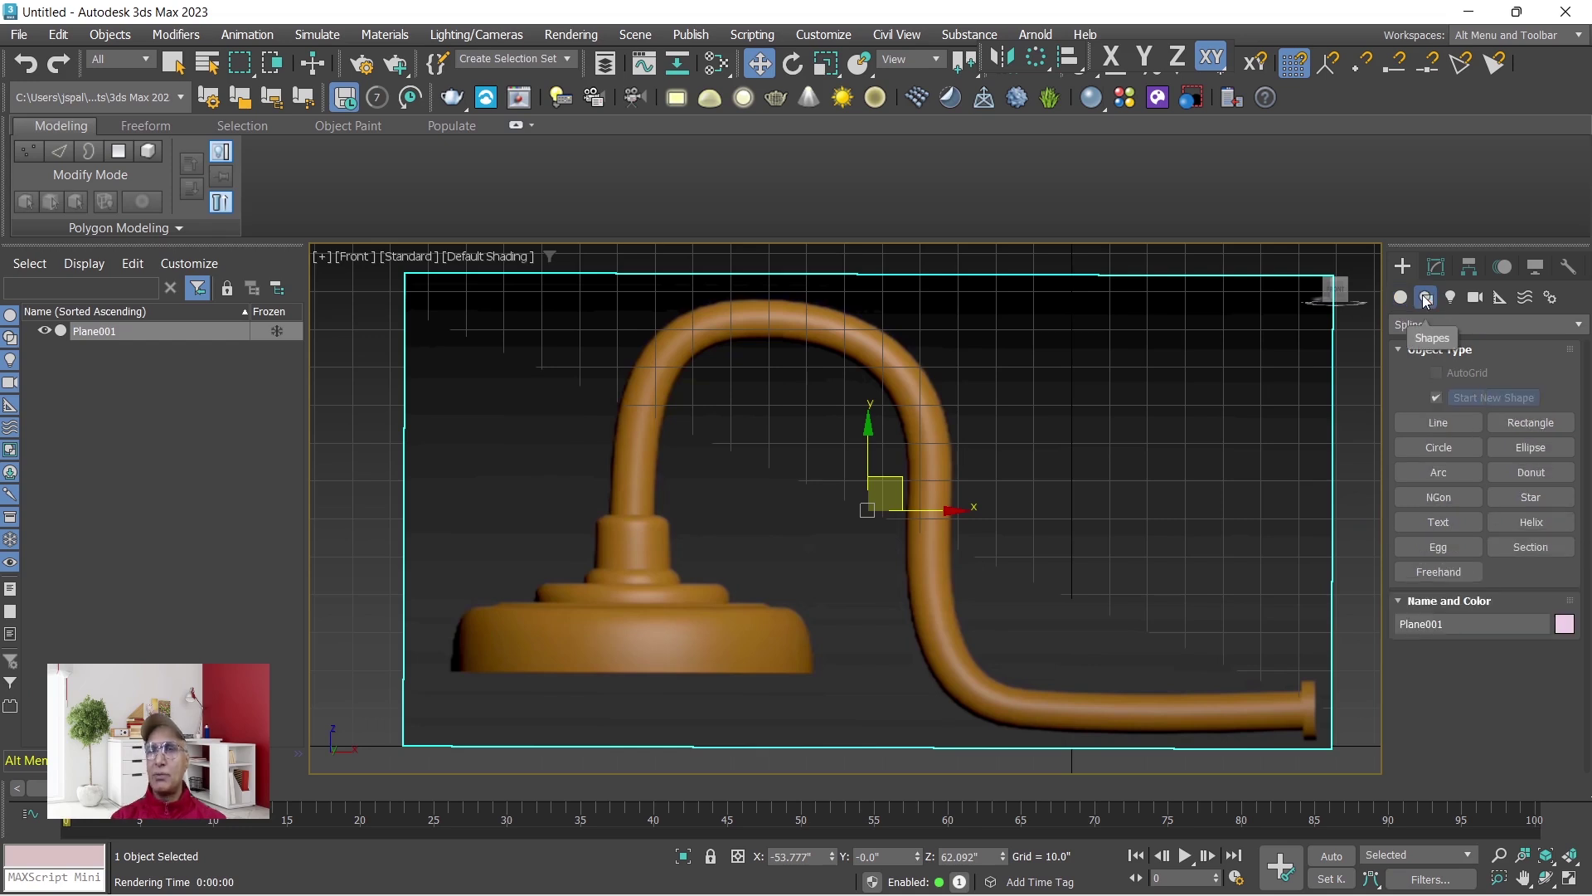
{"action": "left_click", "coordinate": [1365, 479]}
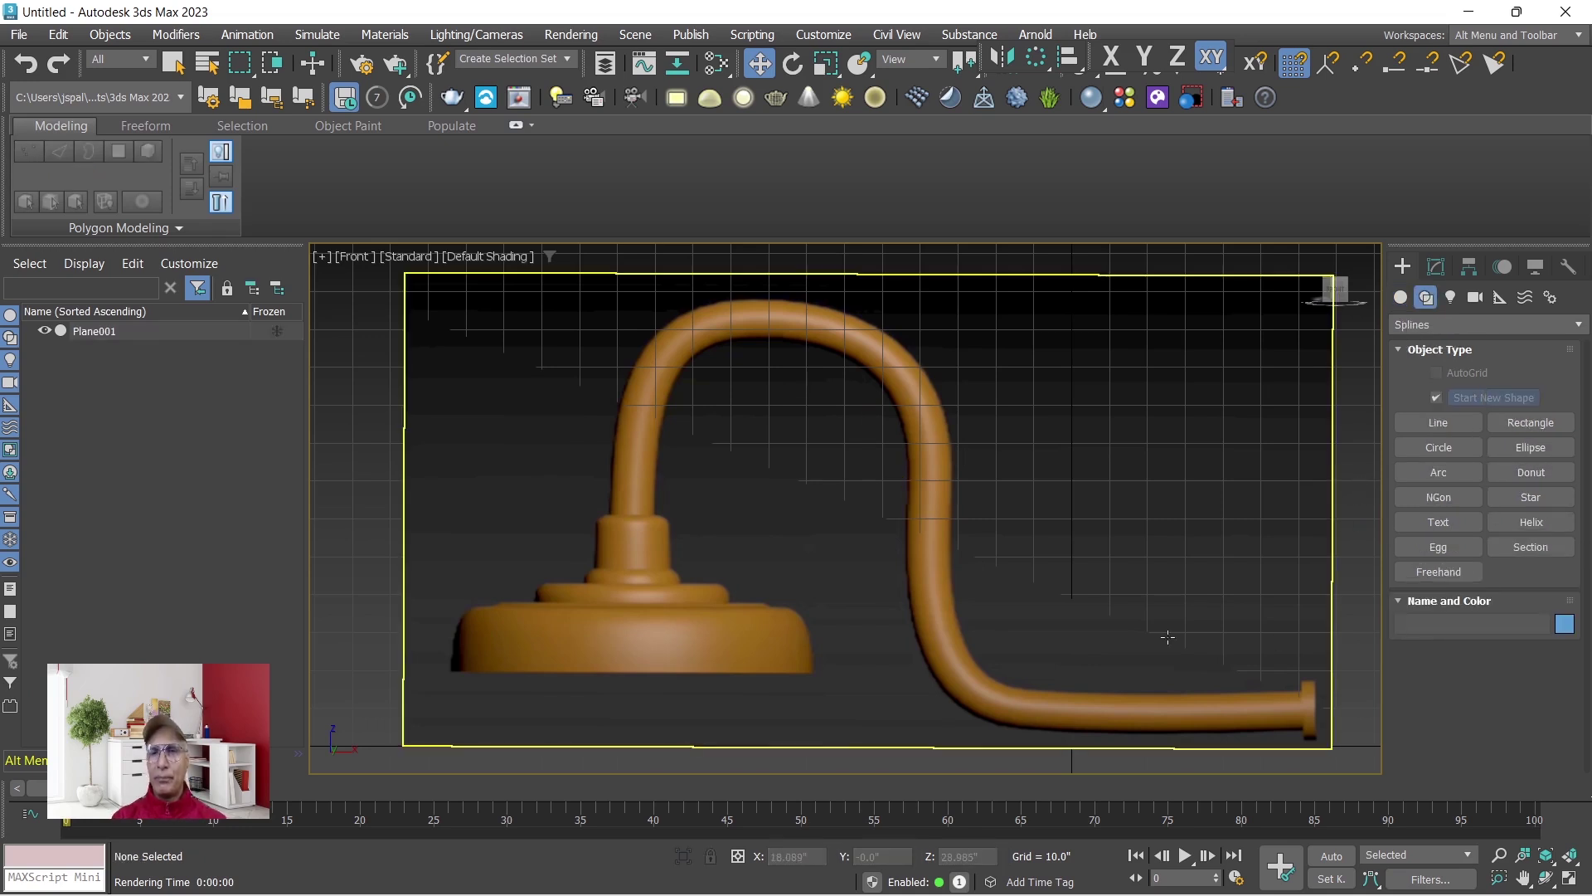
{"action": "left_click", "coordinate": [1440, 422]}
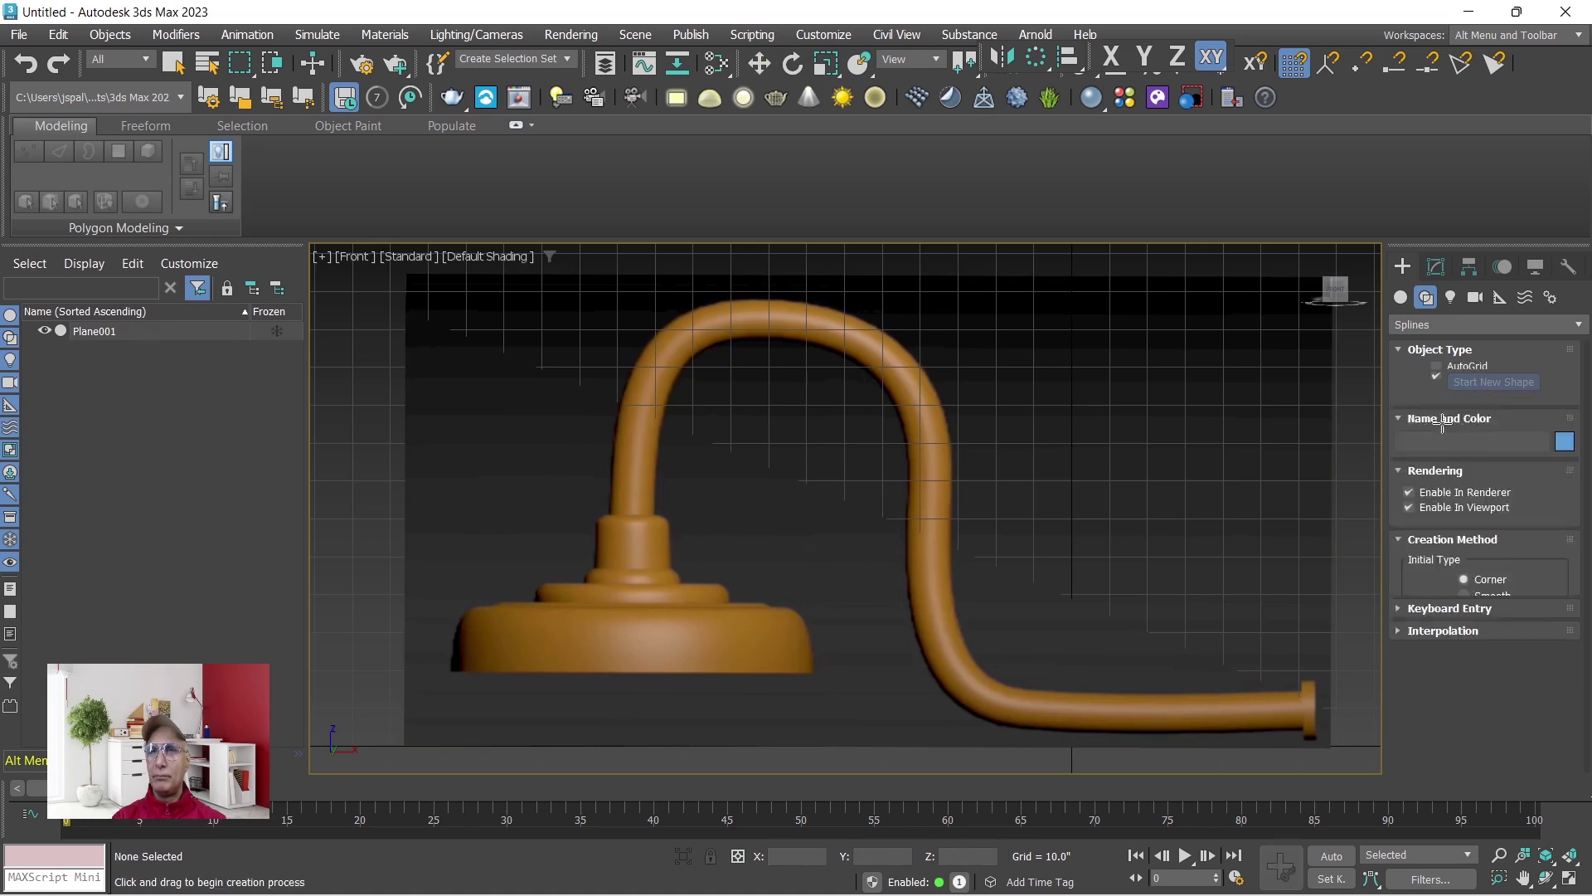
{"action": "left_click", "coordinate": [1297, 712]}
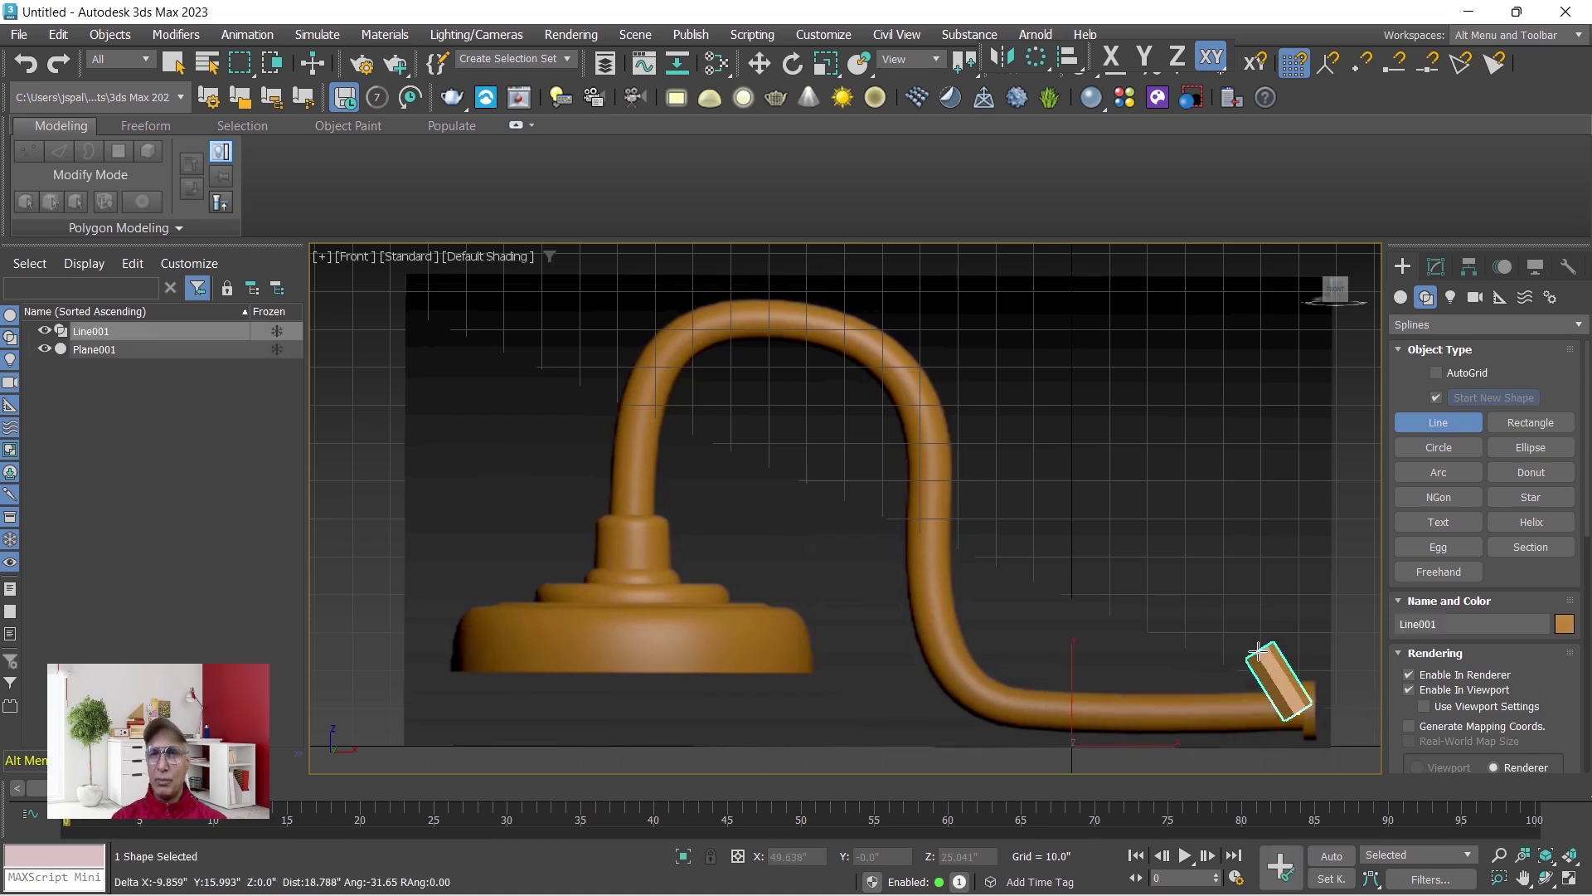
{"action": "right_click", "coordinate": [1265, 651]}
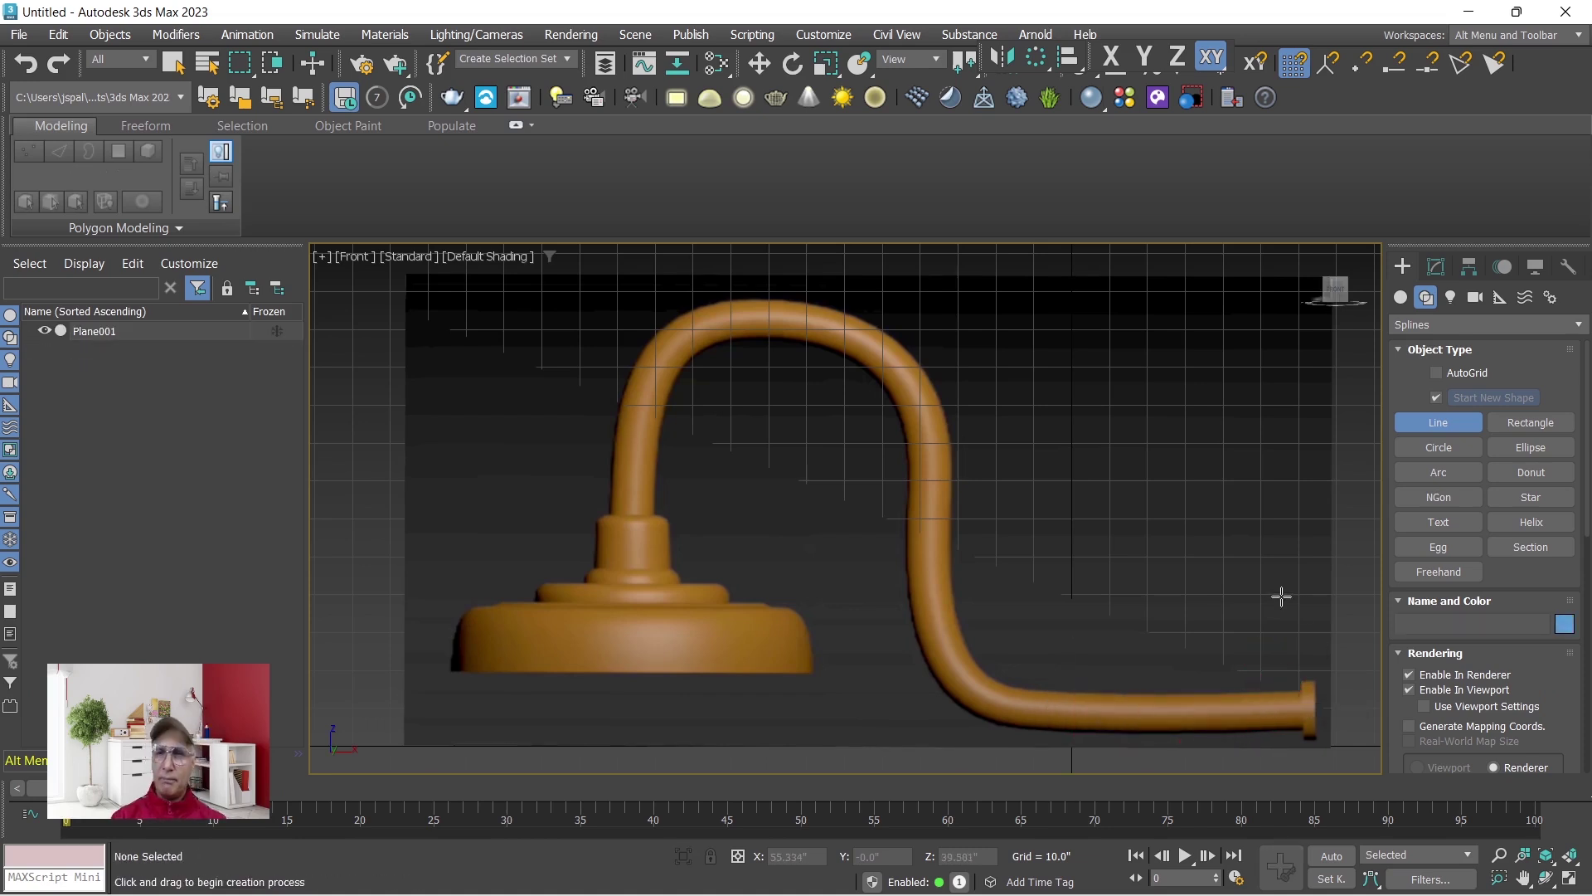
{"action": "left_click", "coordinate": [1408, 674]}
{"action": "left_click", "coordinate": [1408, 689]}
Trace a nine-point line from the flared end, over the arch, down to the base top.
{"action": "left_click", "coordinate": [1297, 715]}
{"action": "left_click", "coordinate": [1038, 712]}
{"action": "left_click", "coordinate": [945, 657]}
{"action": "left_click", "coordinate": [932, 517]}
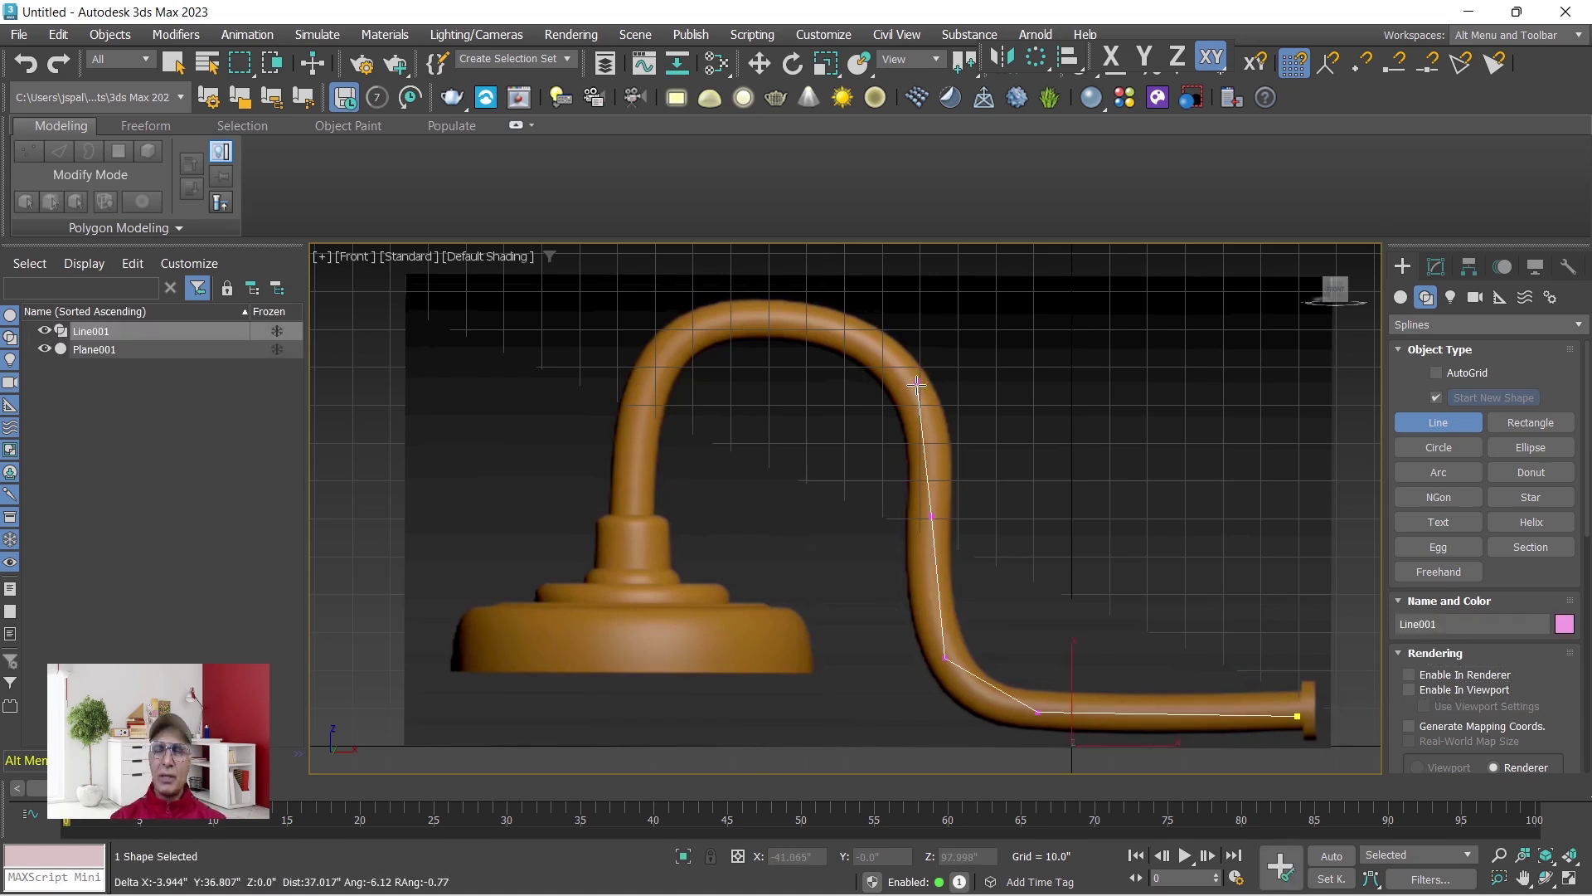
{"action": "left_click", "coordinate": [904, 370]}
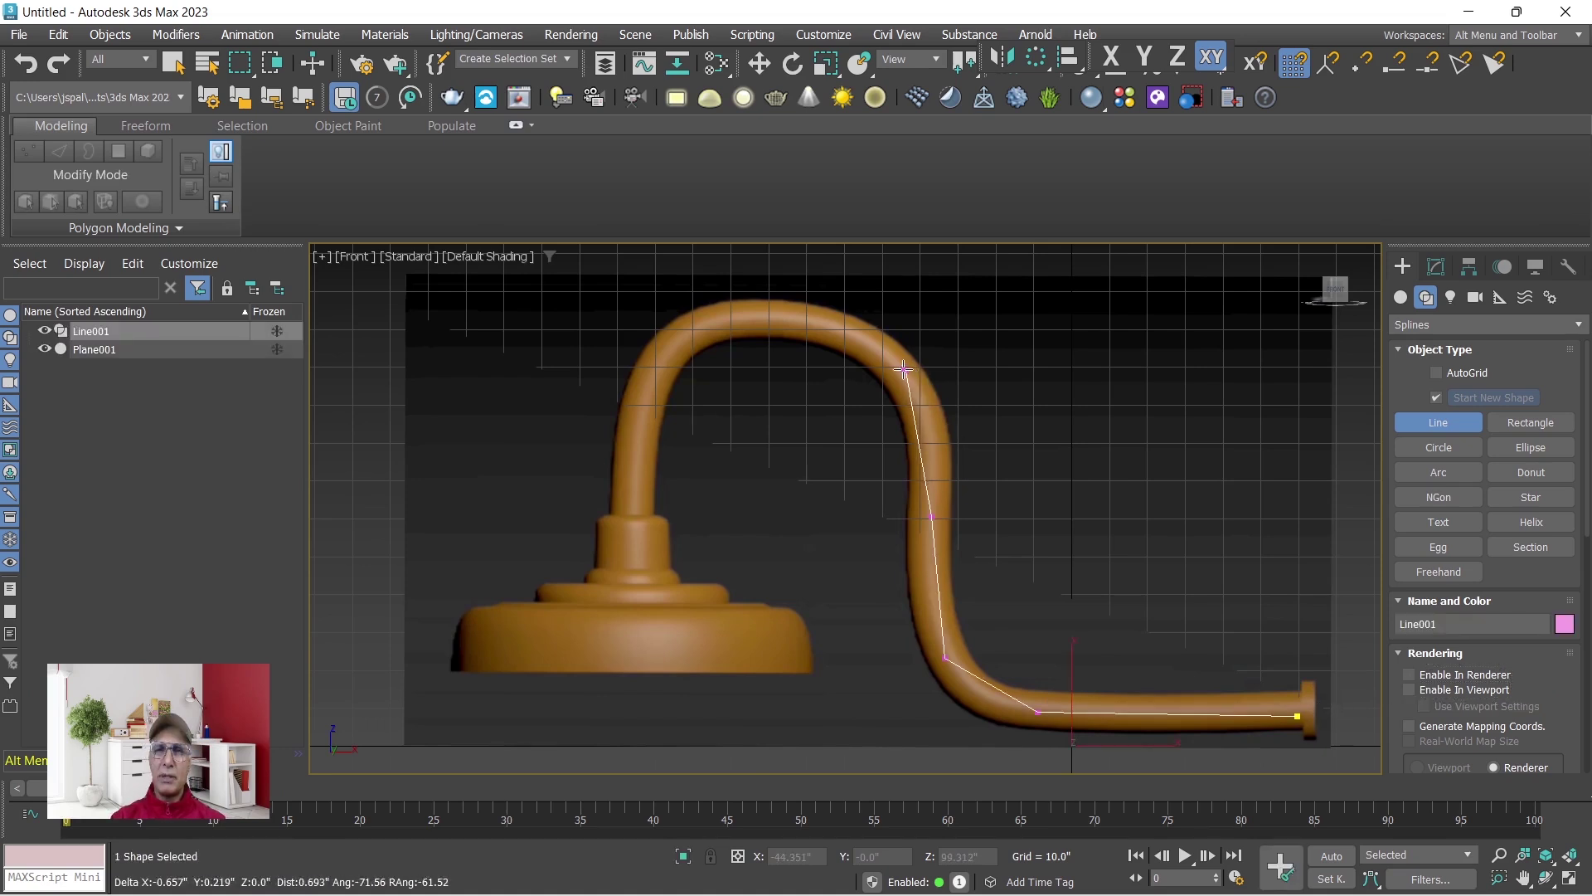
{"action": "left_click", "coordinate": [809, 320]}
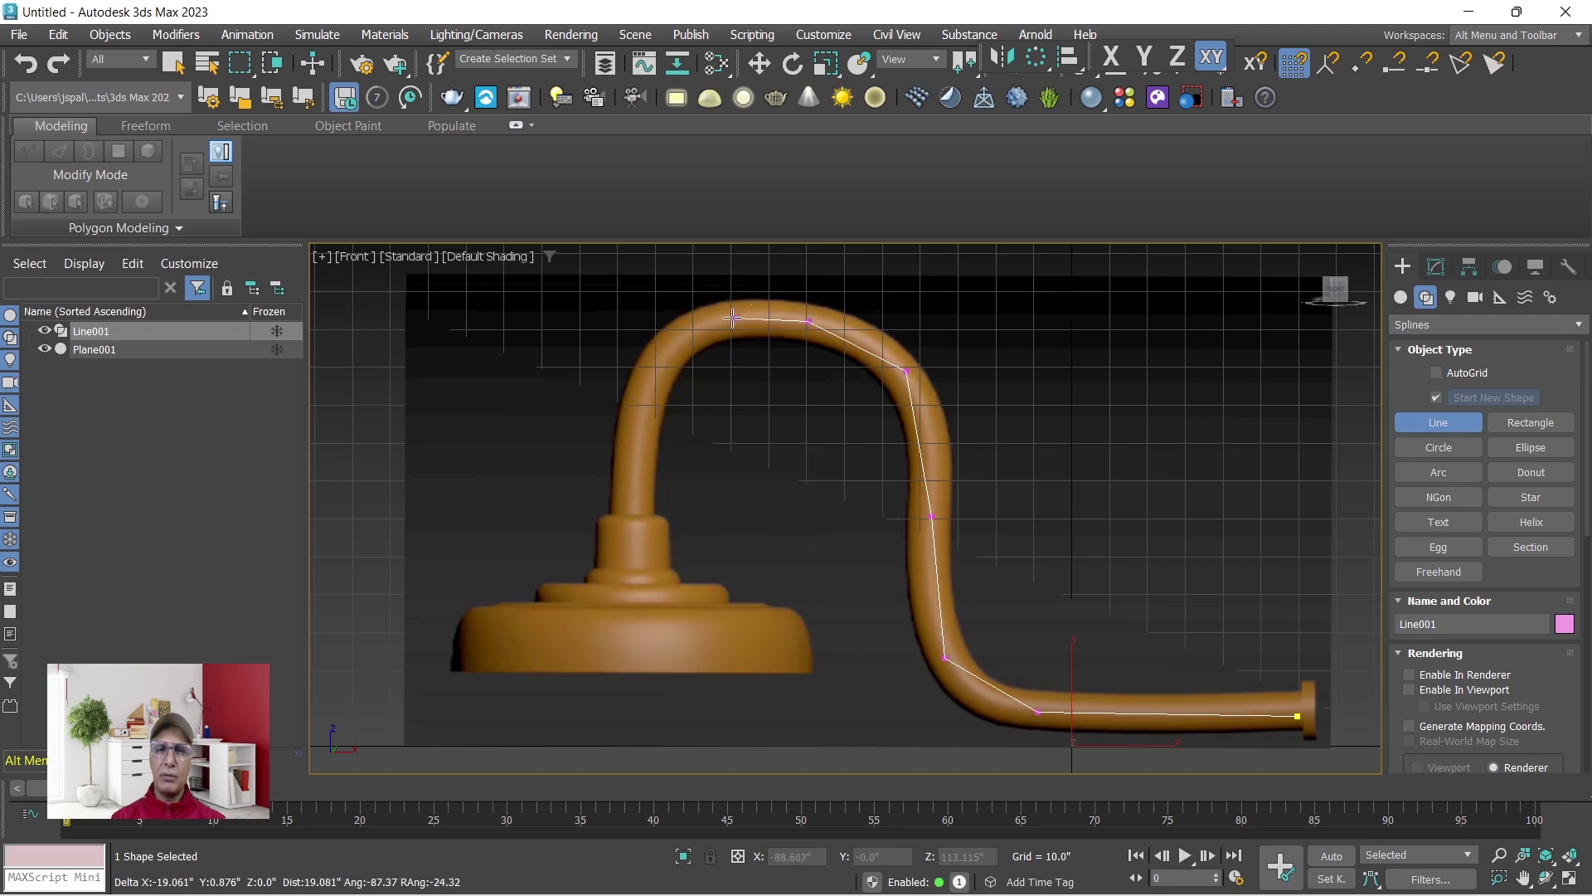
{"action": "left_click", "coordinate": [691, 331]}
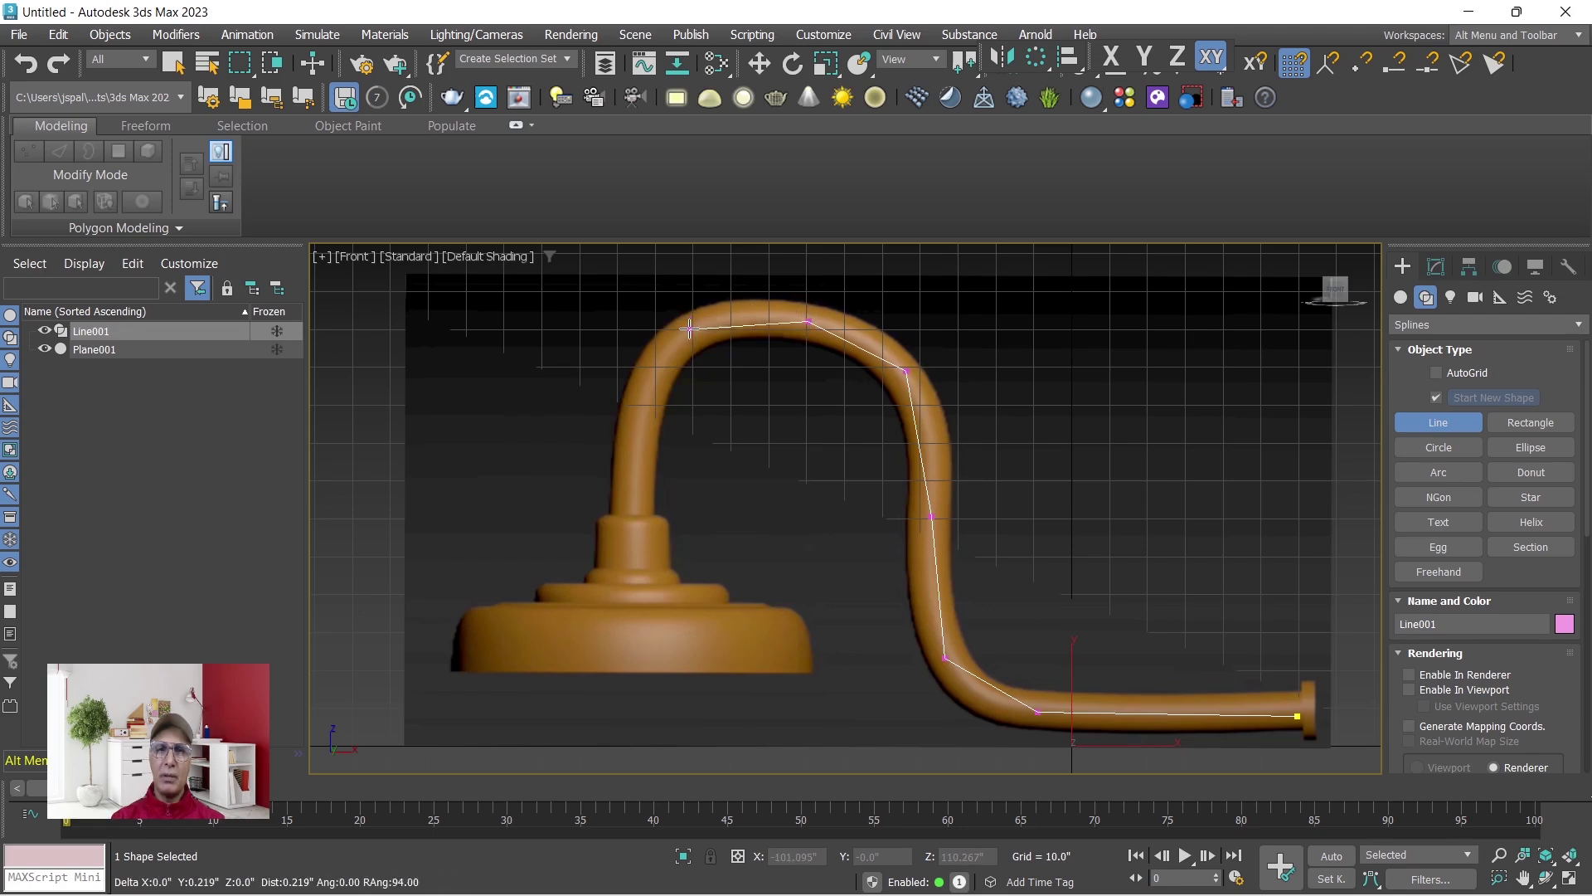
{"action": "left_click", "coordinate": [642, 406]}
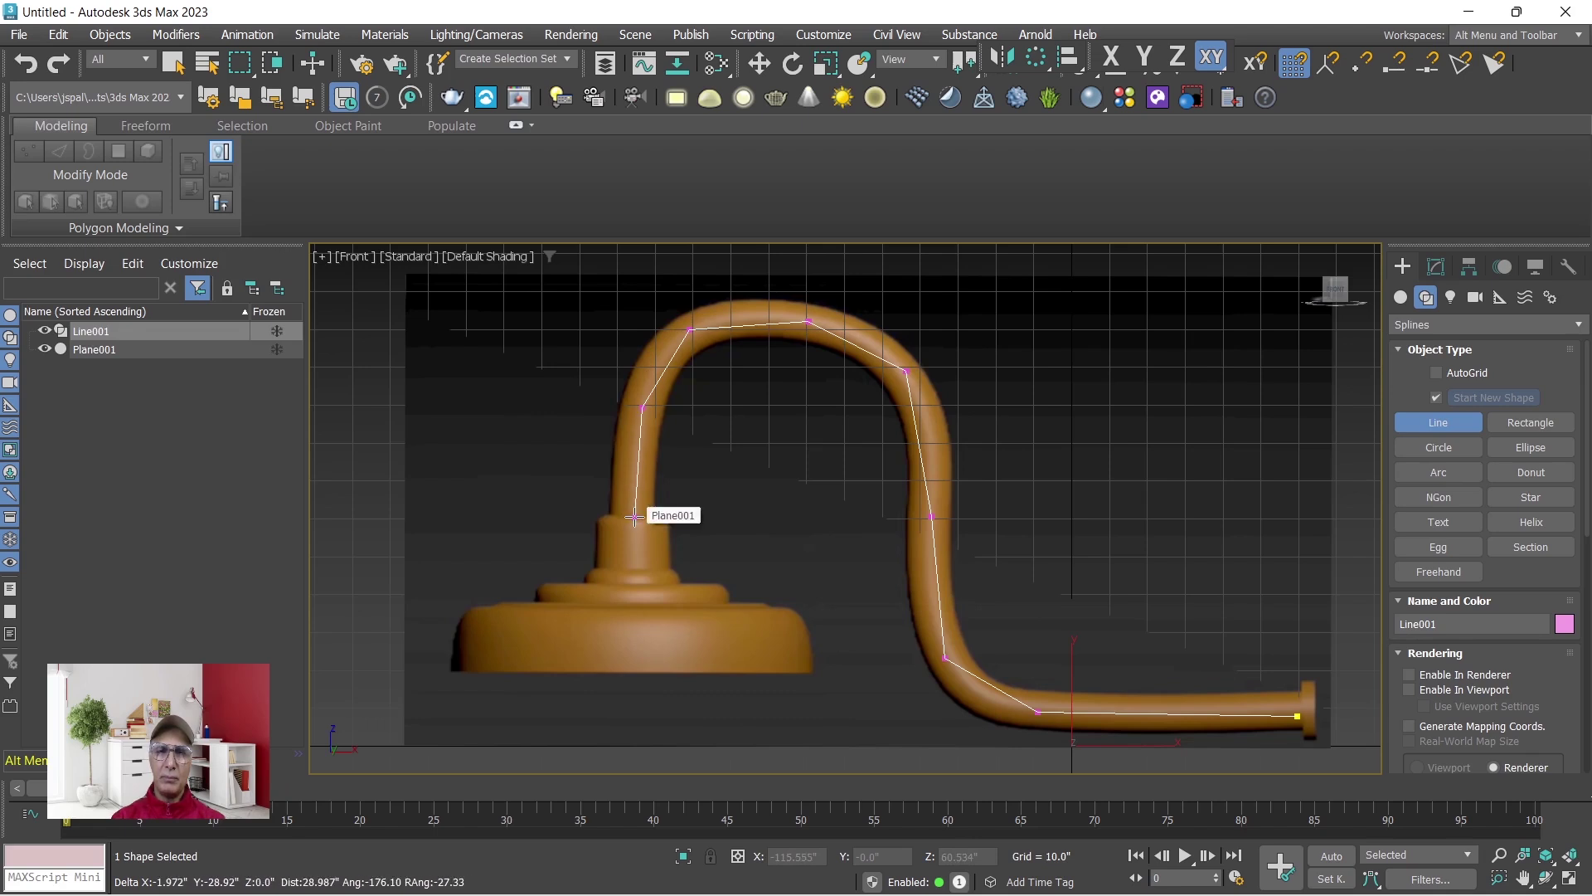
{"action": "left_click", "coordinate": [634, 516]}
{"action": "right_click", "coordinate": [634, 516]}
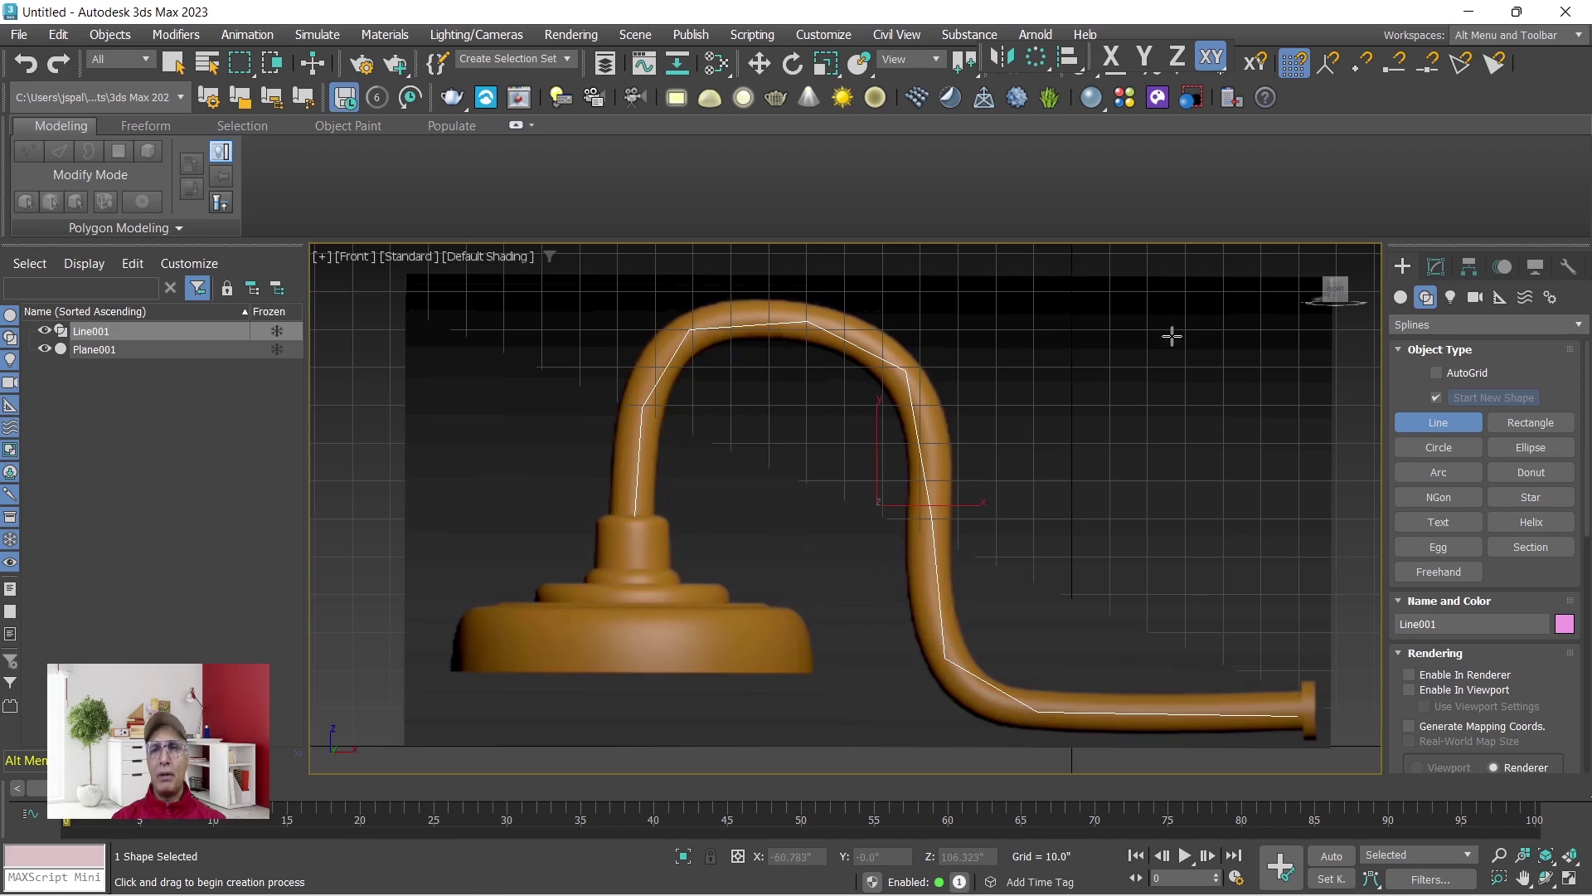
{"action": "left_click", "coordinate": [1435, 267]}
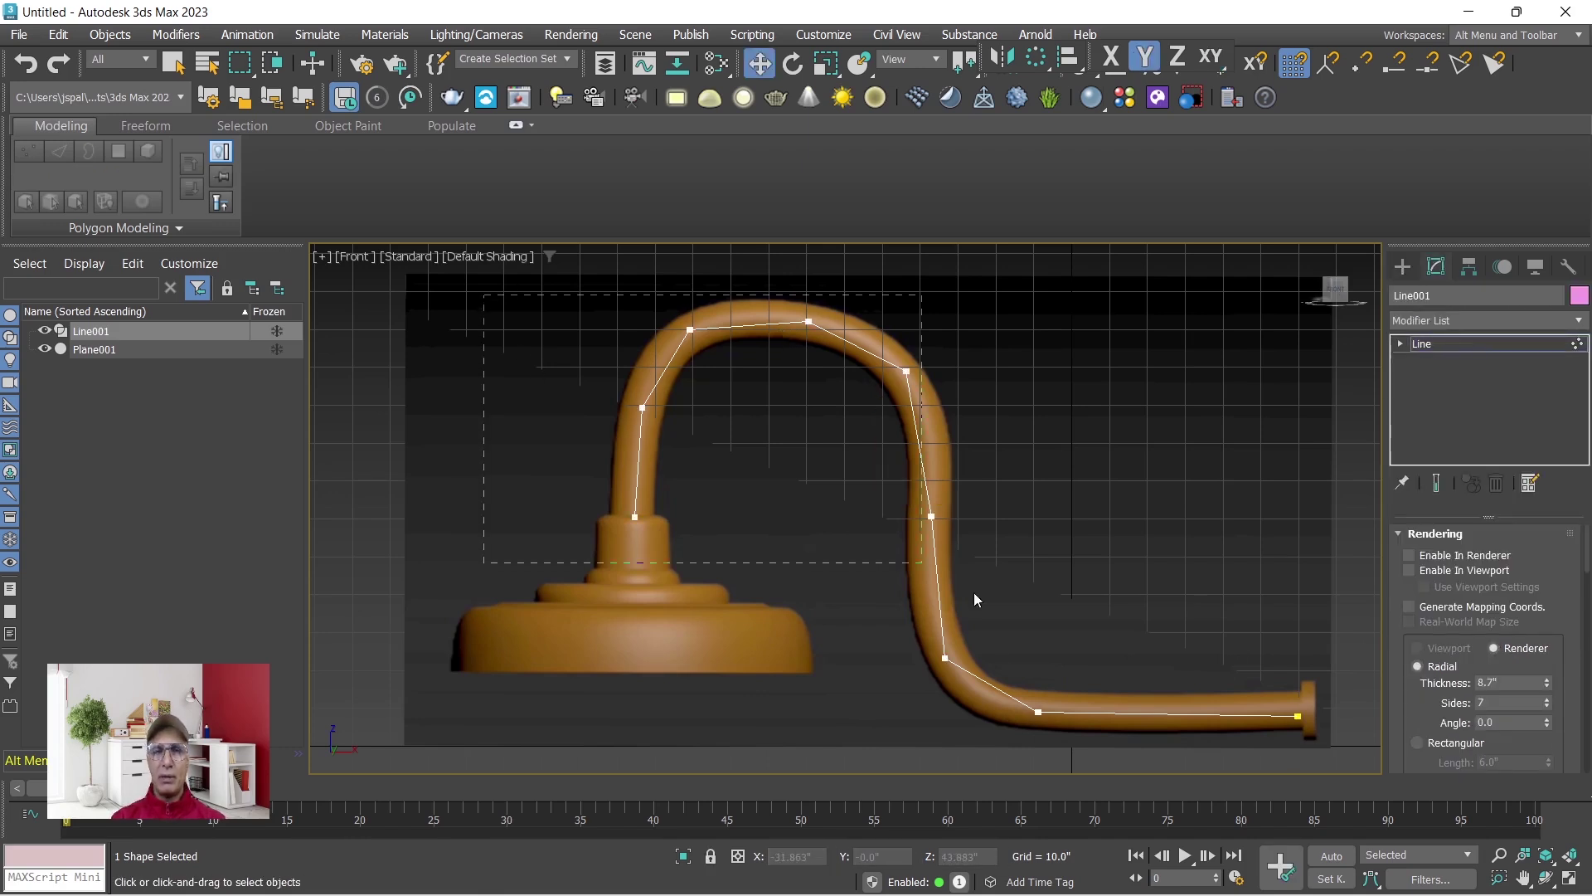
Select all of Line001's vertices and convert them to Bezier type.
{"action": "left_click_drag", "start_coordinate": [1281, 768], "coordinate": [1319, 735]}
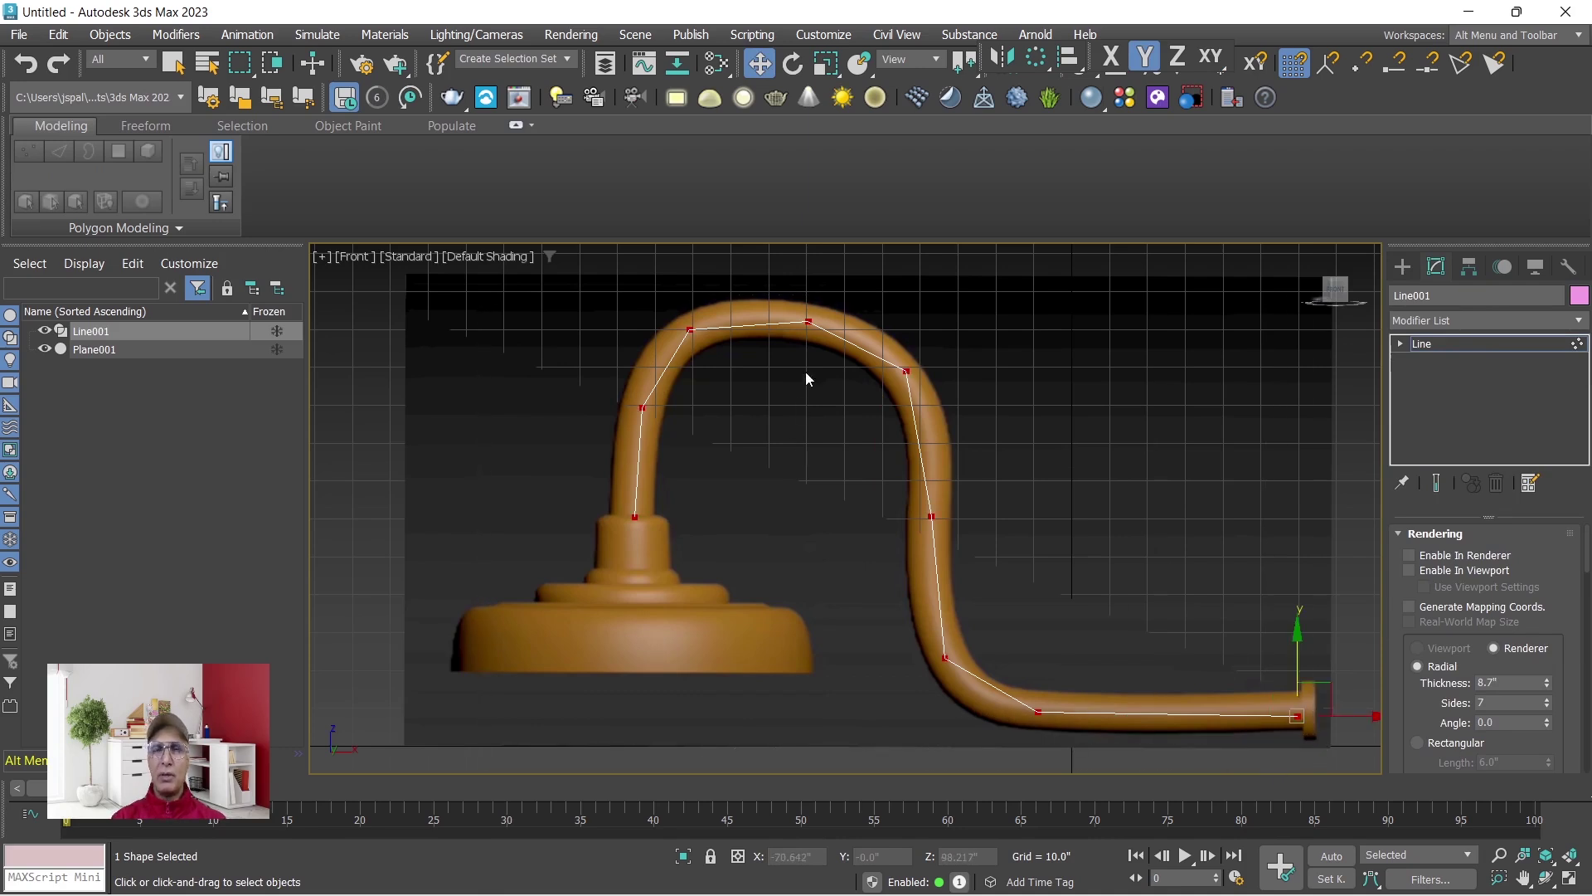
{"action": "left_click", "coordinate": [807, 323]}
{"action": "right_click", "coordinate": [806, 322]}
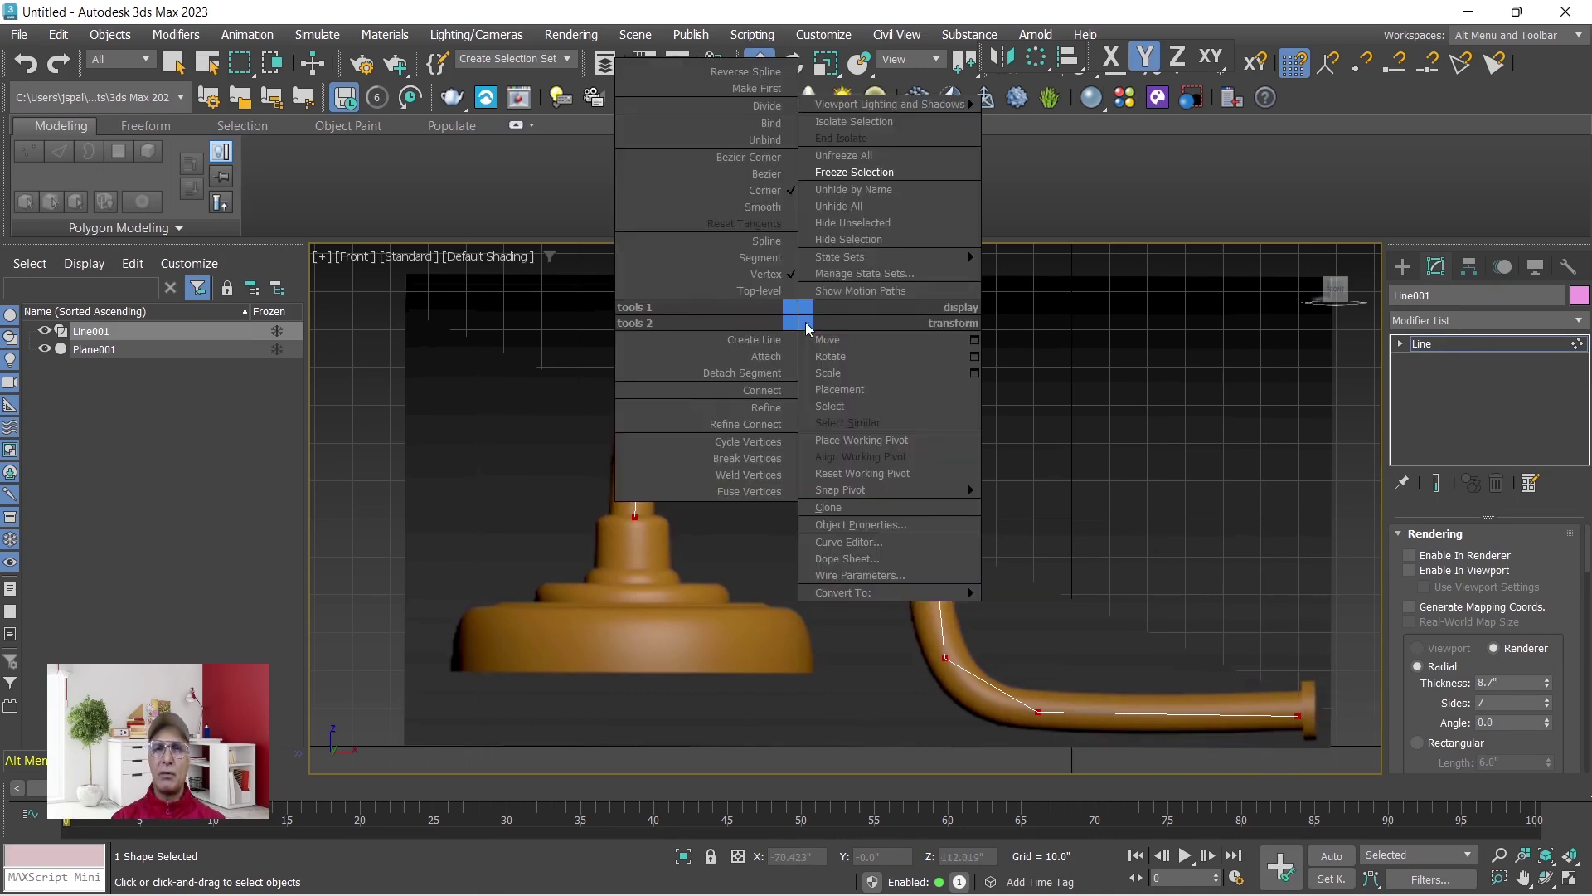
{"action": "left_click", "coordinate": [765, 169]}
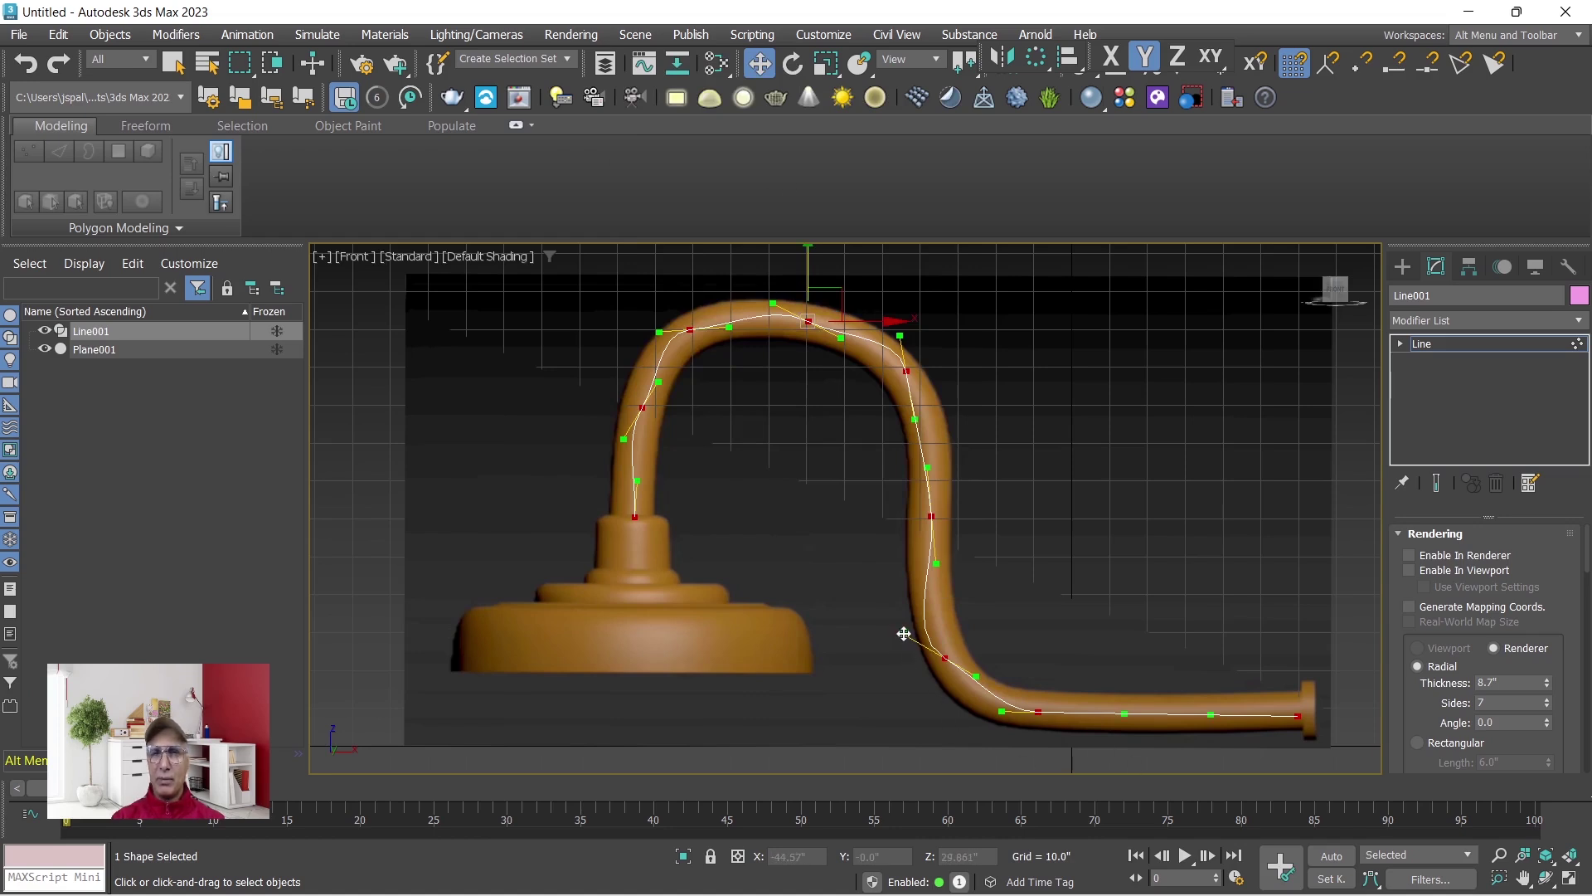
Drag Bezier handles to reshape the lower bend and smooth the left riser vertex.
{"action": "left_click_drag", "start_coordinate": [904, 634], "coordinate": [935, 556]}
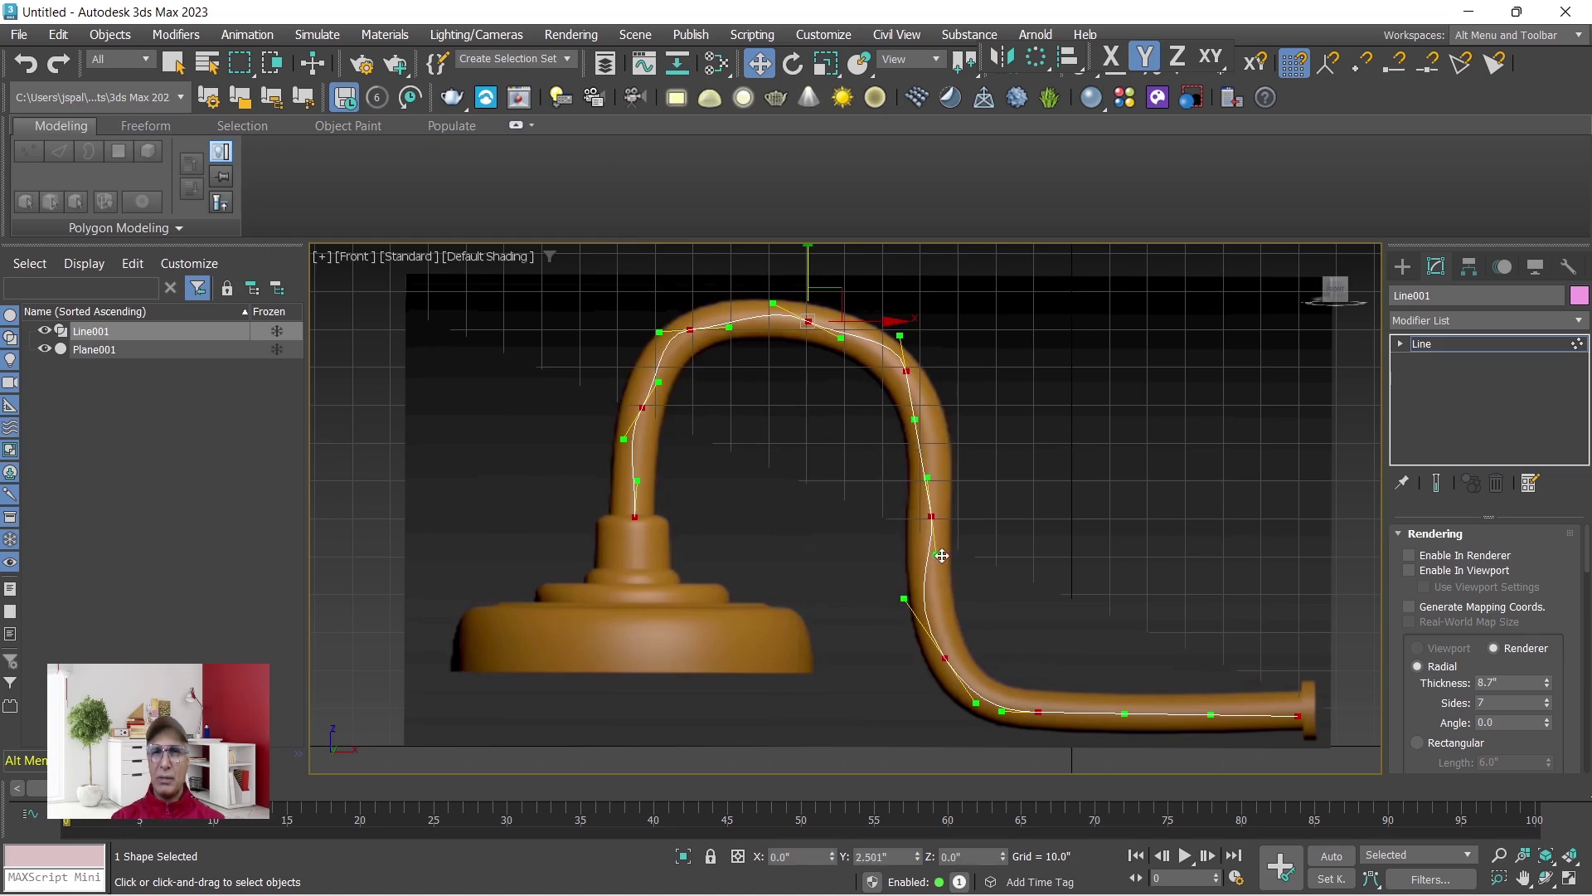
{"action": "left_click_drag", "start_coordinate": [907, 595], "coordinate": [920, 605]}
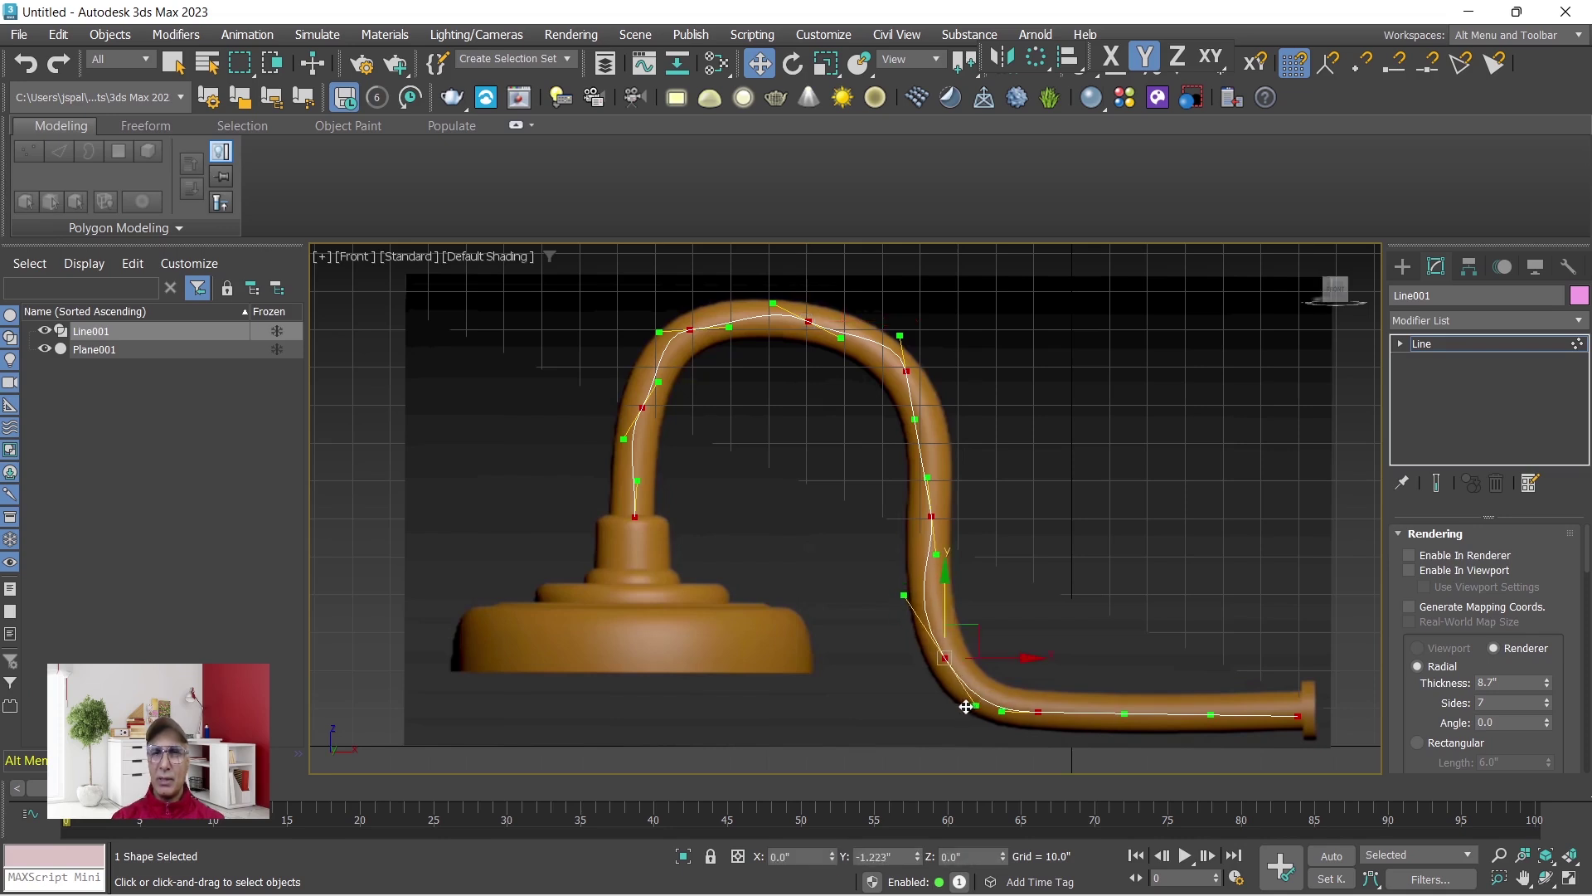
{"action": "left_click_drag", "start_coordinate": [941, 703], "coordinate": [956, 714]}
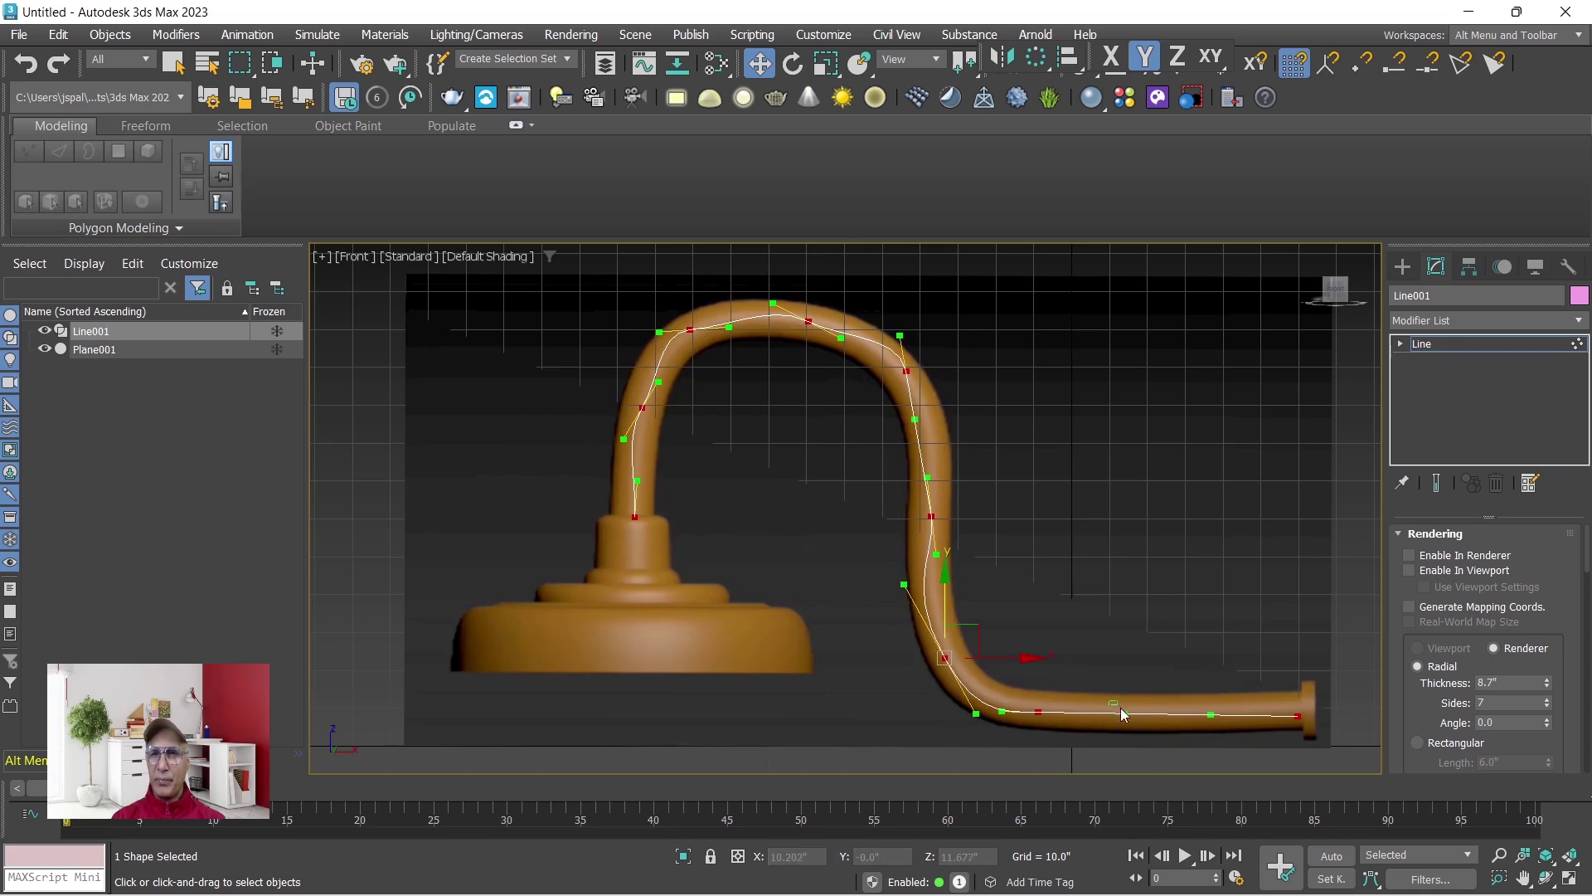
{"action": "left_click", "coordinate": [1124, 723]}
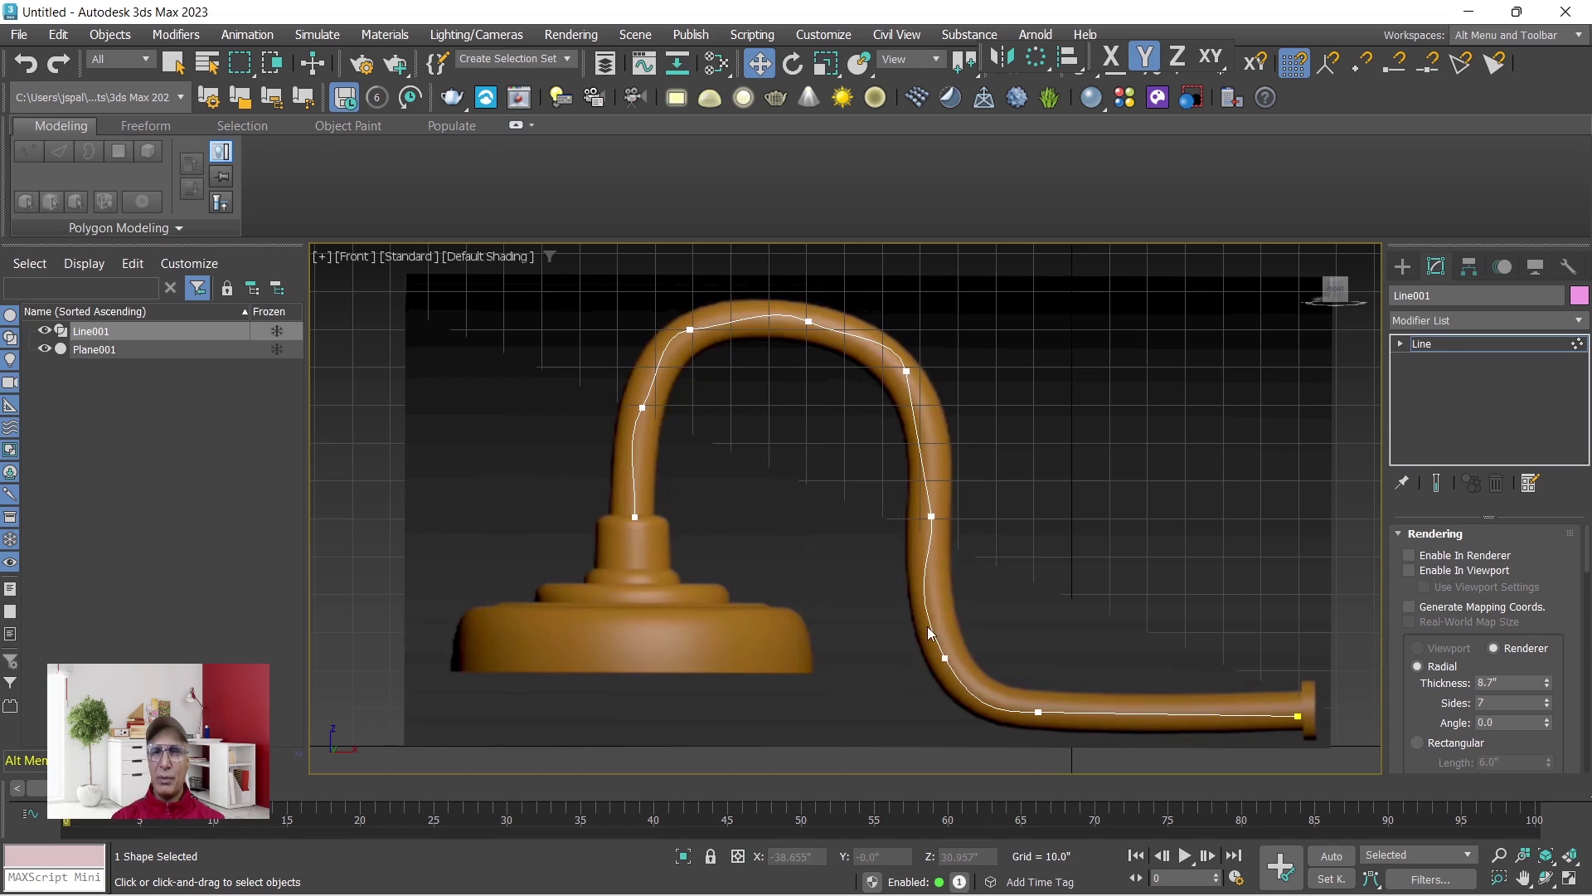
{"action": "left_click", "coordinate": [643, 407]}
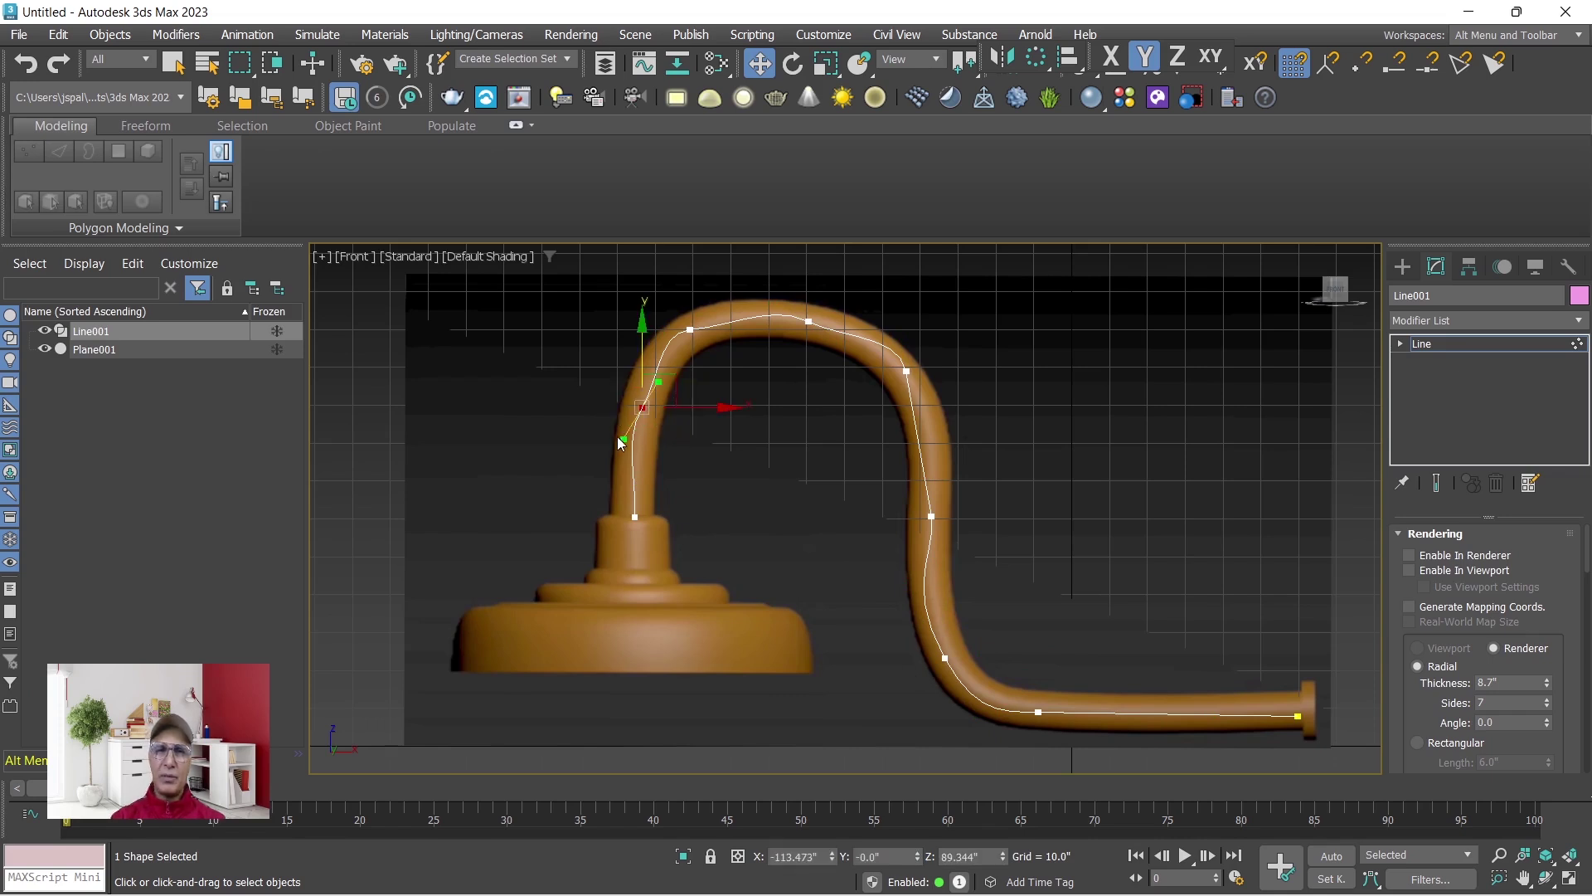
{"action": "left_click_drag", "start_coordinate": [626, 437], "coordinate": [624, 462]}
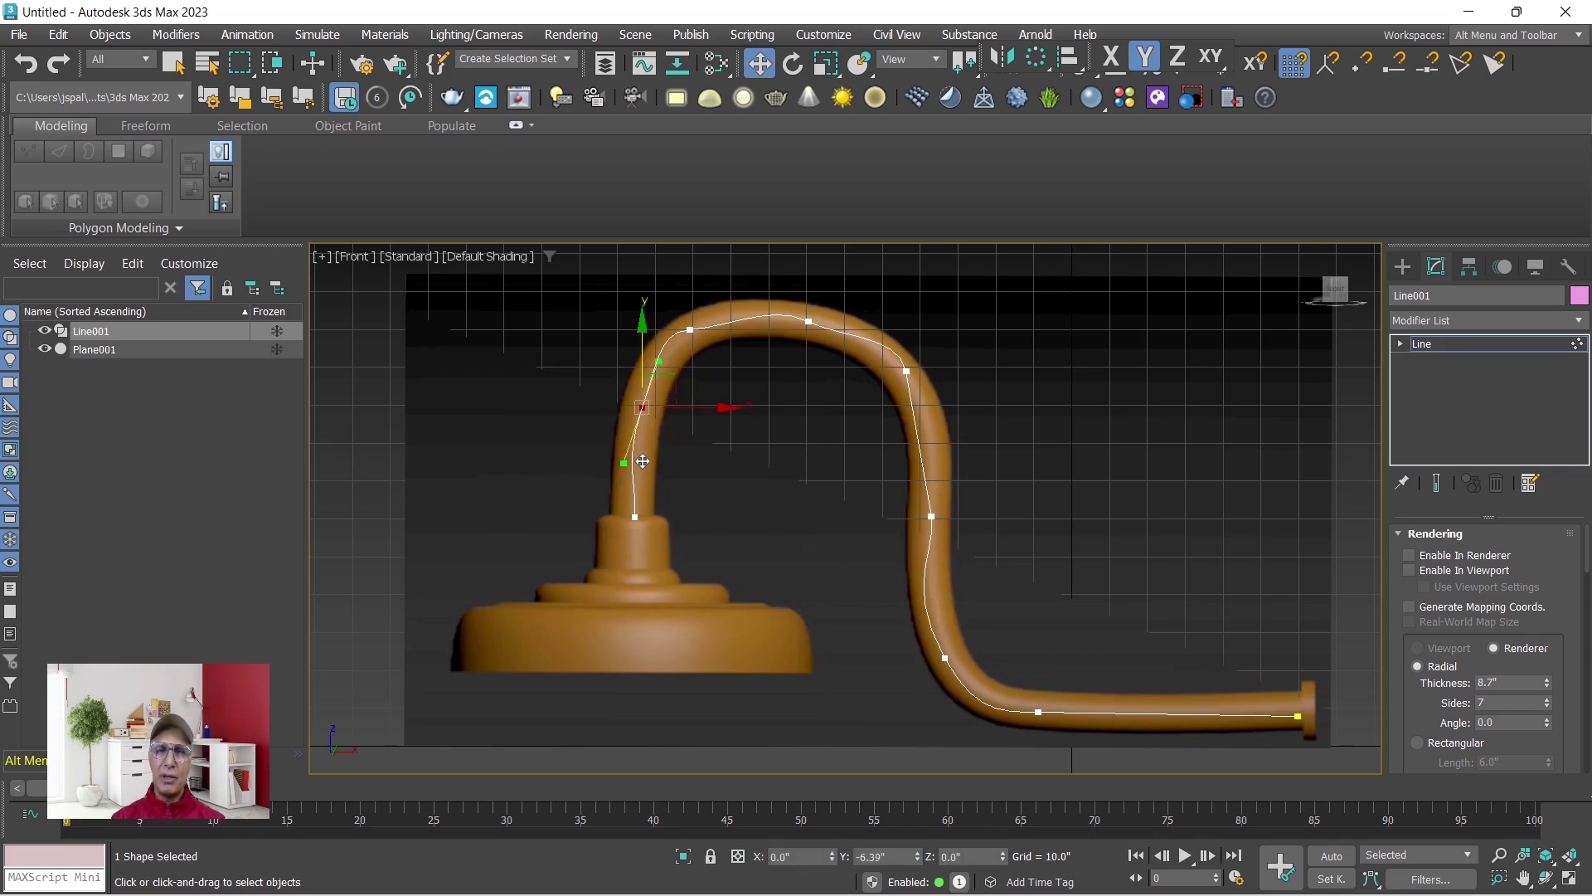
Adjust the upper-left, arch-top, upper-right and lower-right vertices so the line hugs the pipe.
{"action": "left_click", "coordinate": [635, 516]}
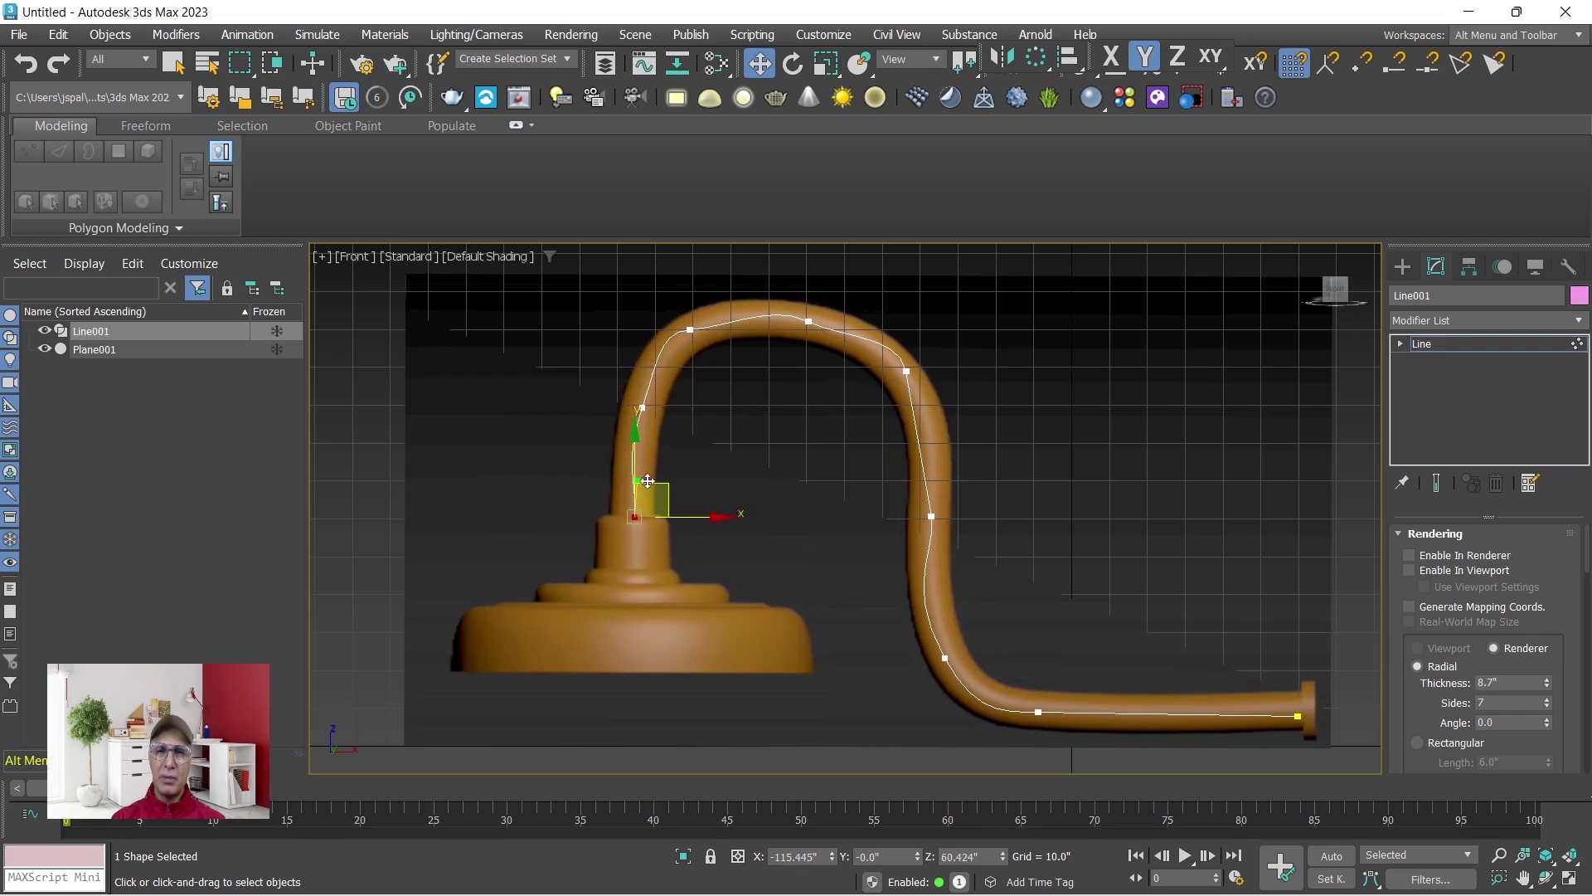
{"action": "left_click", "coordinate": [689, 329]}
{"action": "left_click_drag", "start_coordinate": [649, 341], "coordinate": [650, 345]}
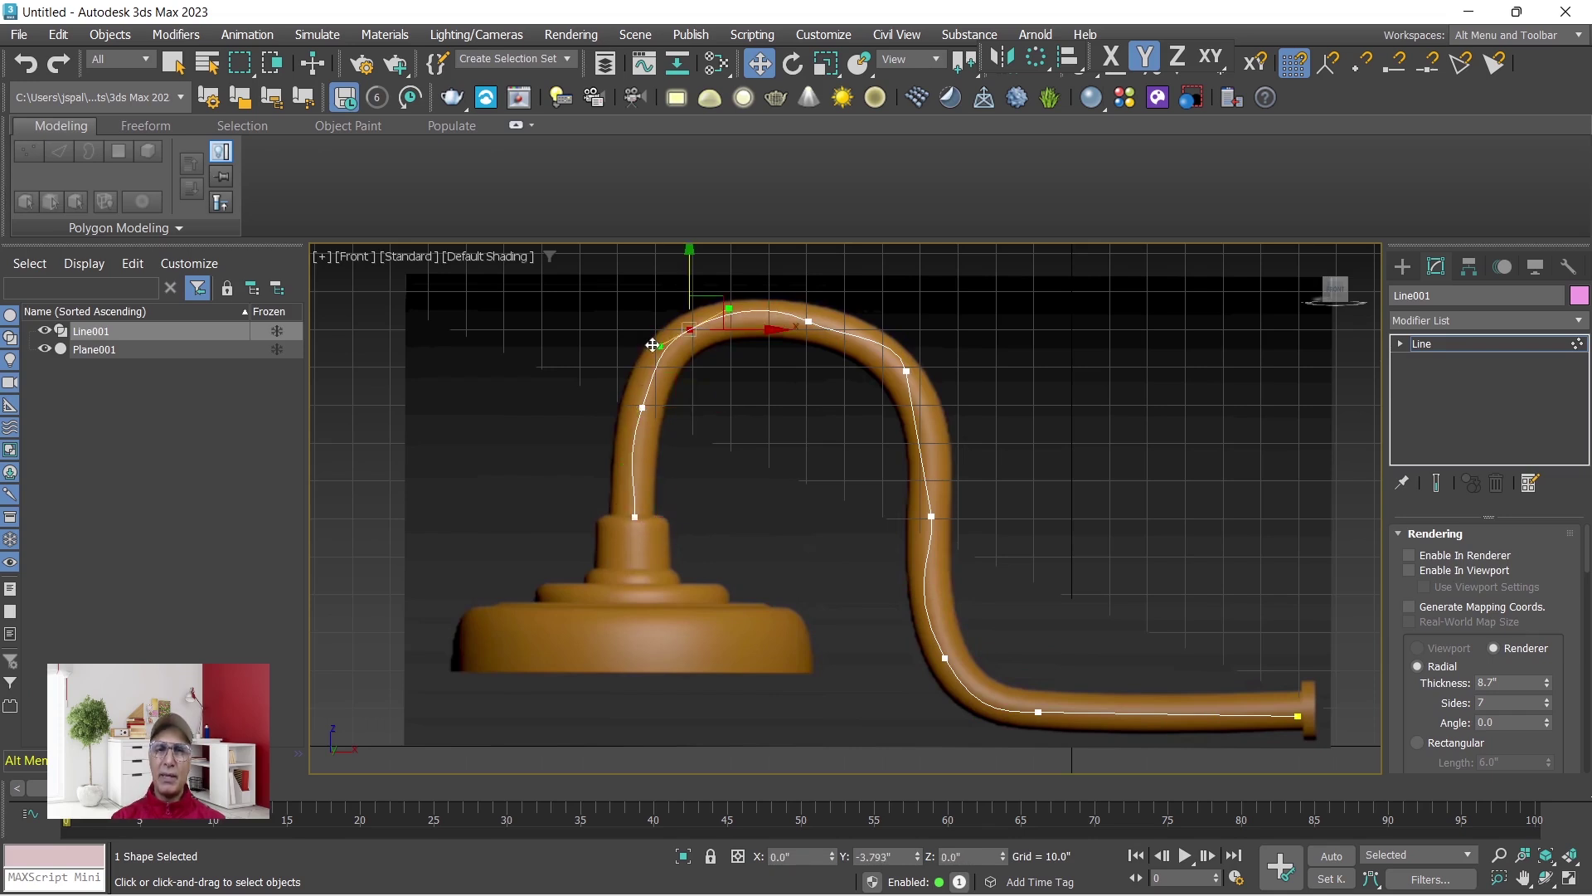
{"action": "left_click", "coordinate": [807, 321]}
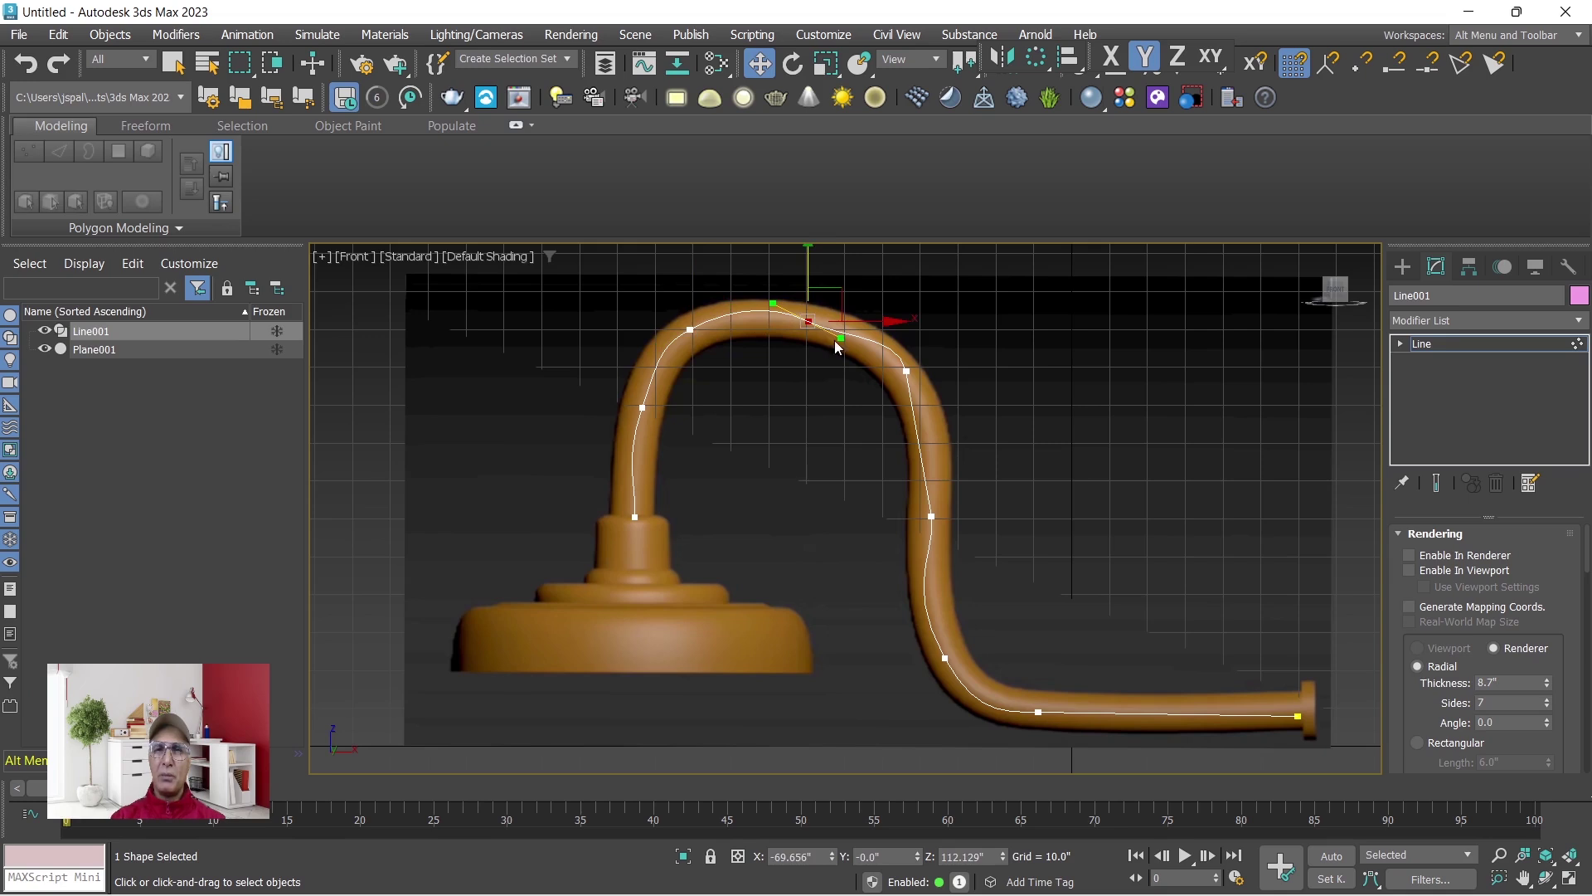
{"action": "left_click_drag", "start_coordinate": [843, 335], "coordinate": [847, 325]}
{"action": "left_click", "coordinate": [907, 371]}
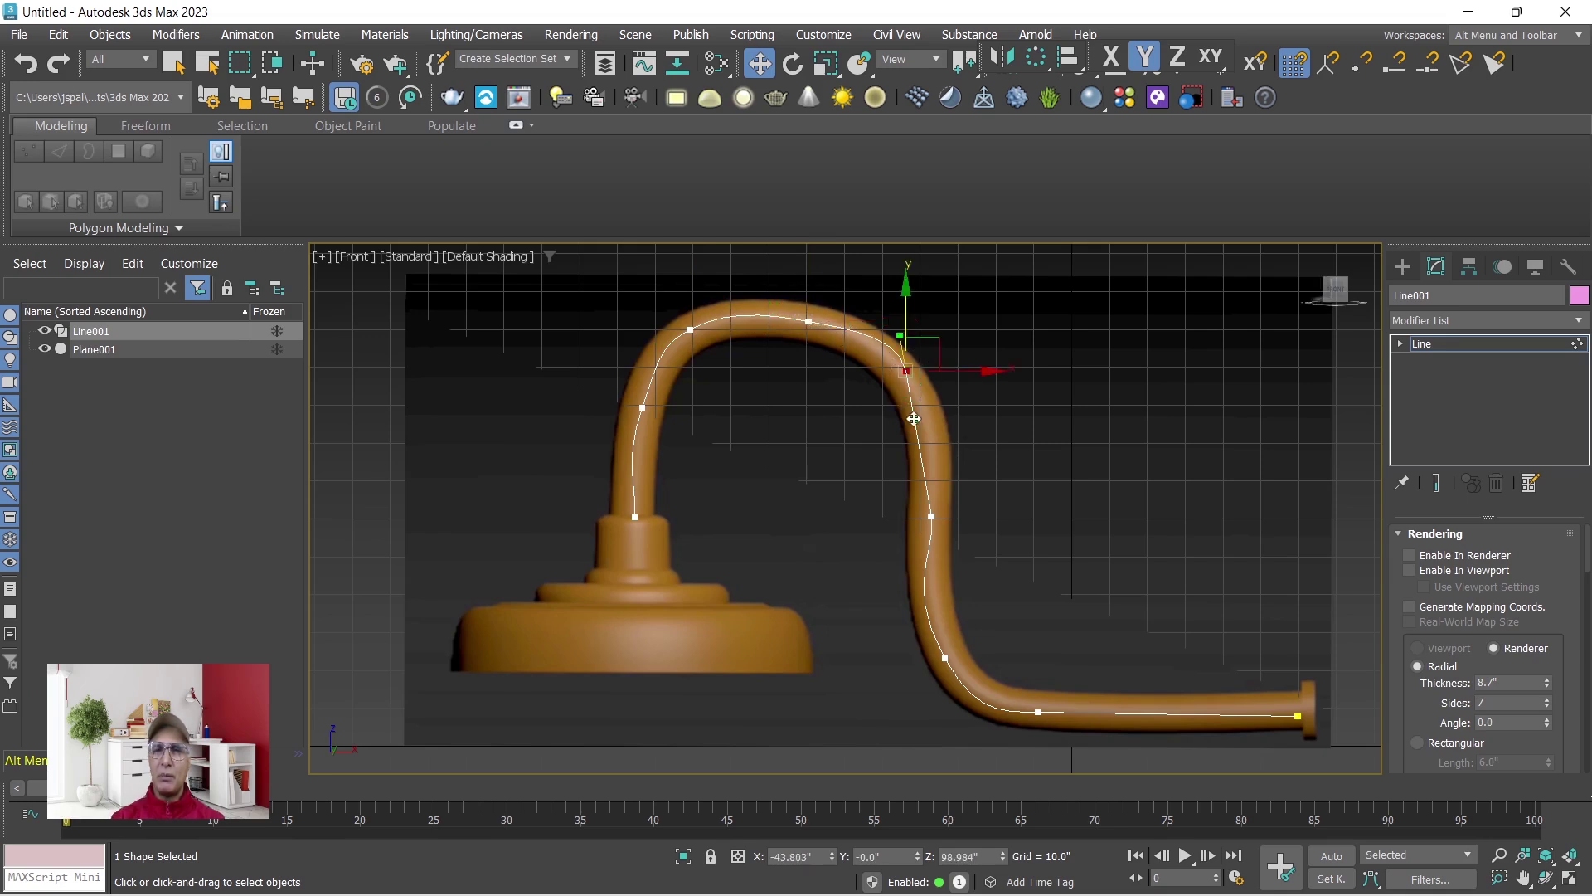
{"action": "left_click_drag", "start_coordinate": [897, 334], "coordinate": [940, 353]}
{"action": "left_click", "coordinate": [946, 658]}
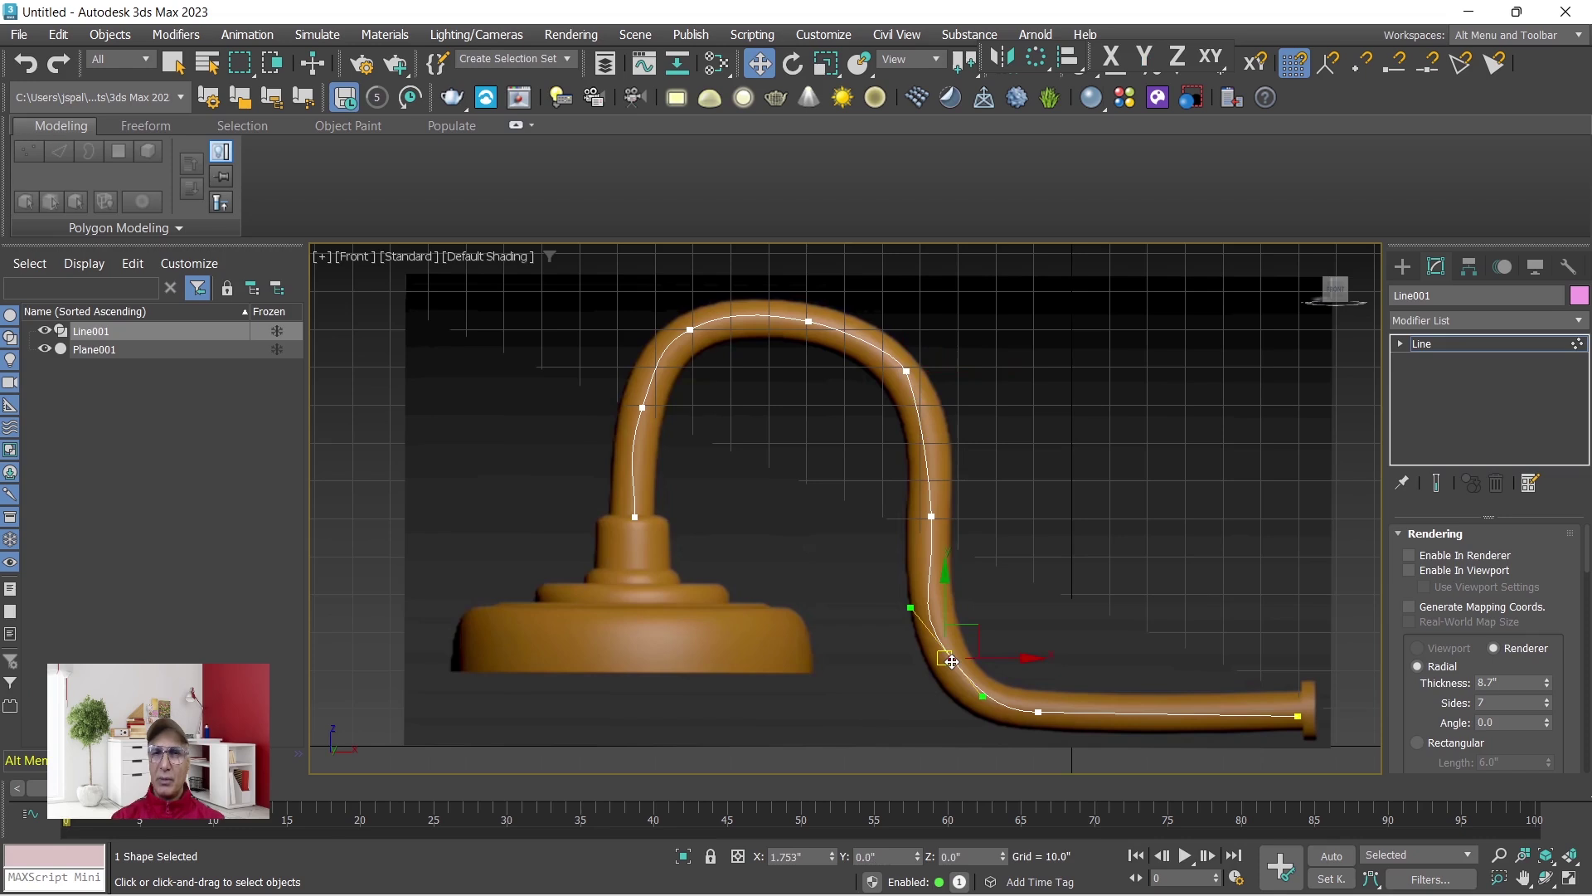
{"action": "left_click_drag", "start_coordinate": [952, 661], "coordinate": [981, 704]}
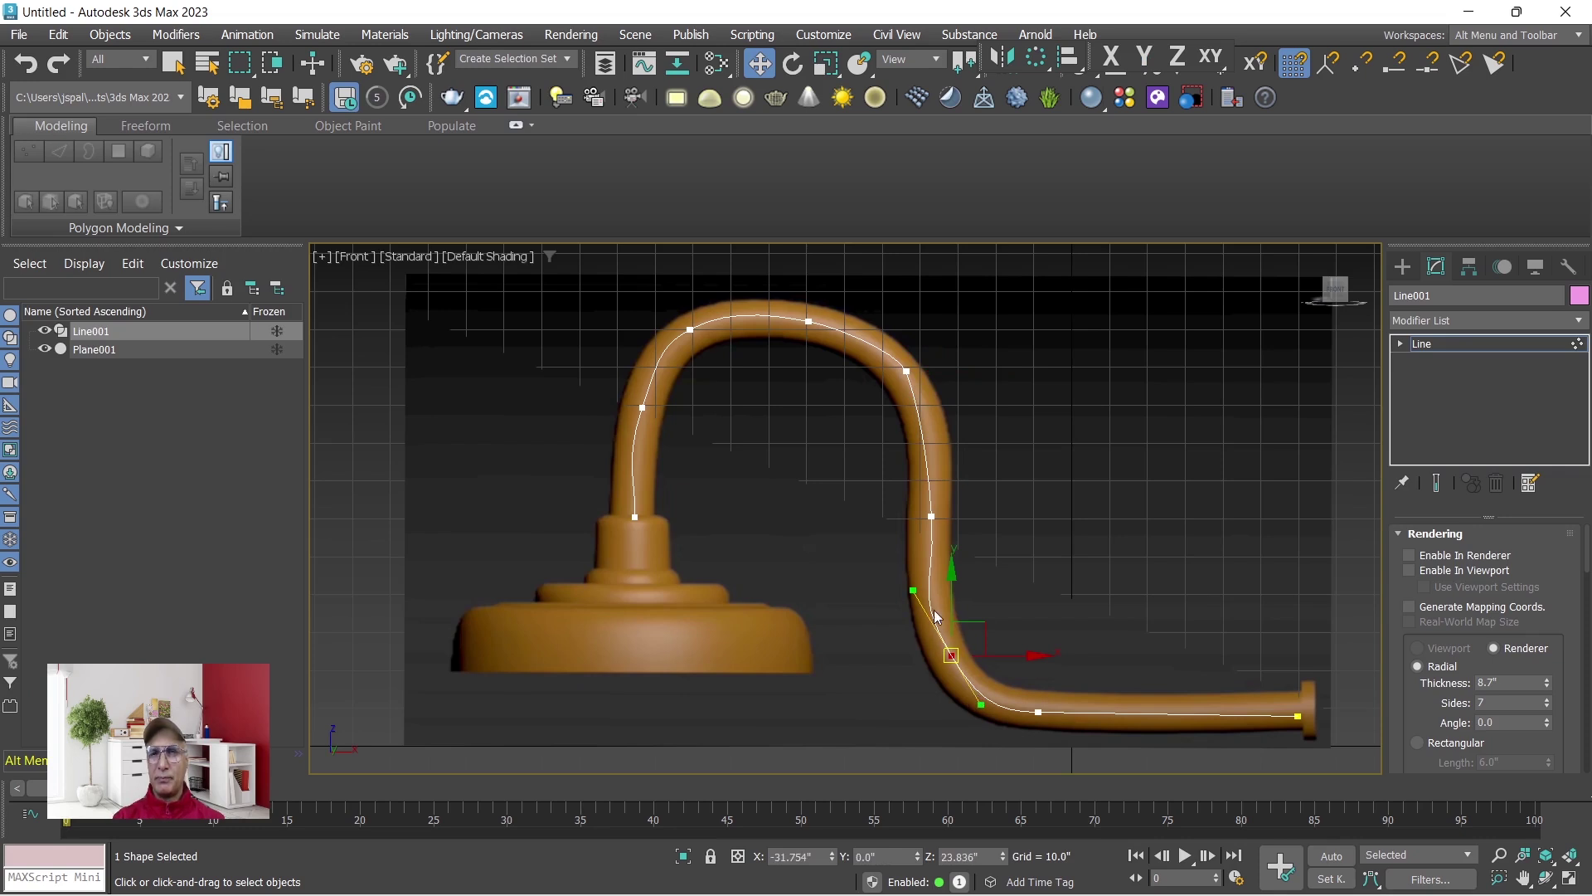
{"action": "left_click", "coordinate": [931, 517]}
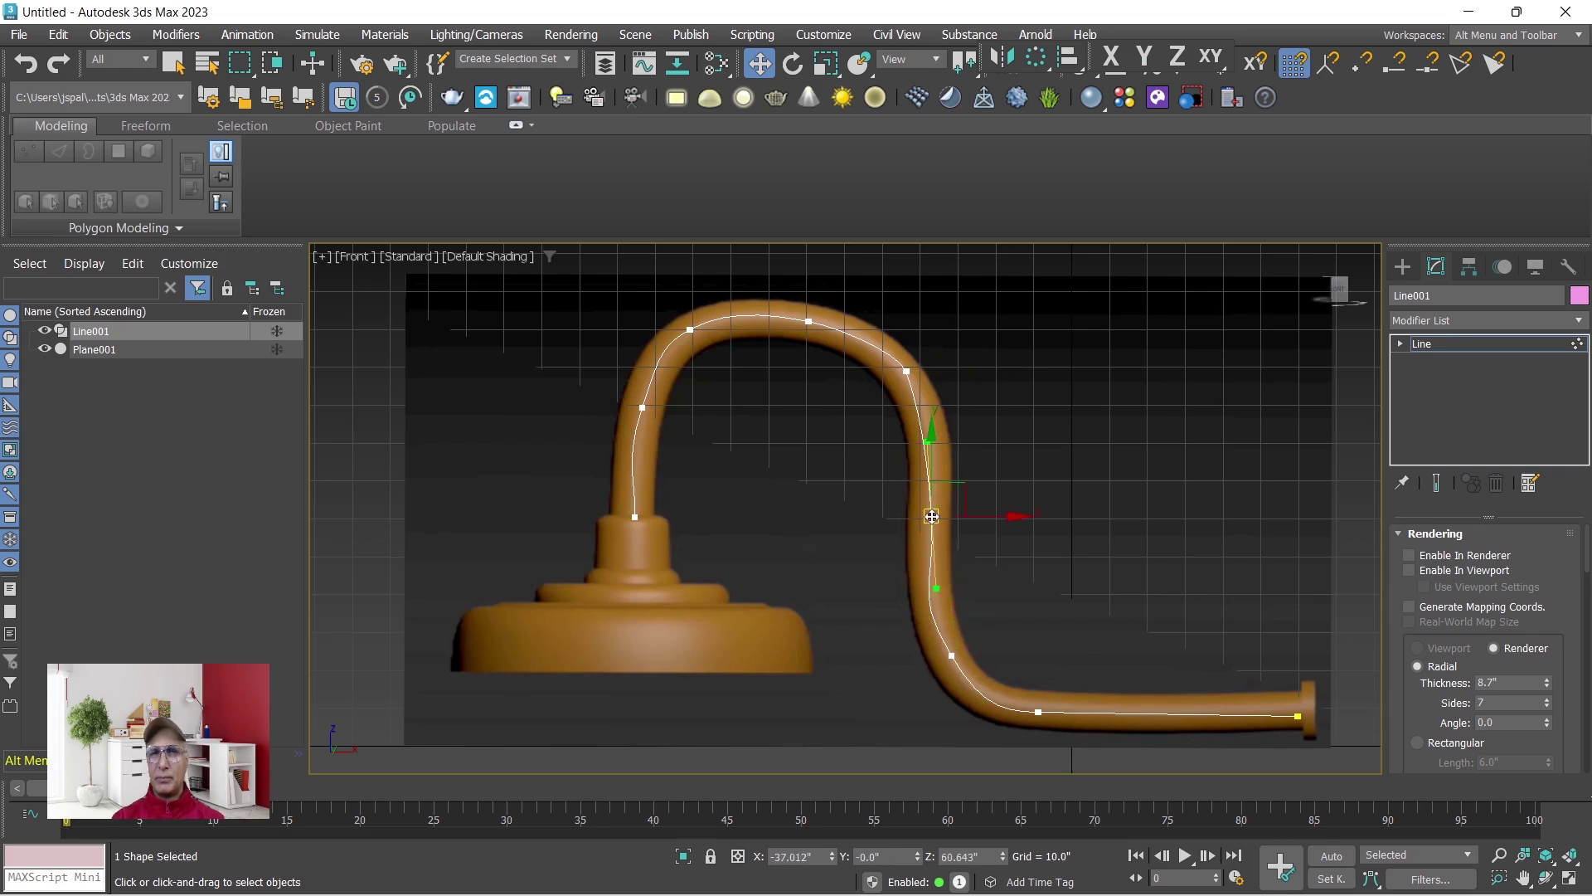
{"action": "left_click_drag", "start_coordinate": [936, 588], "coordinate": [933, 591]}
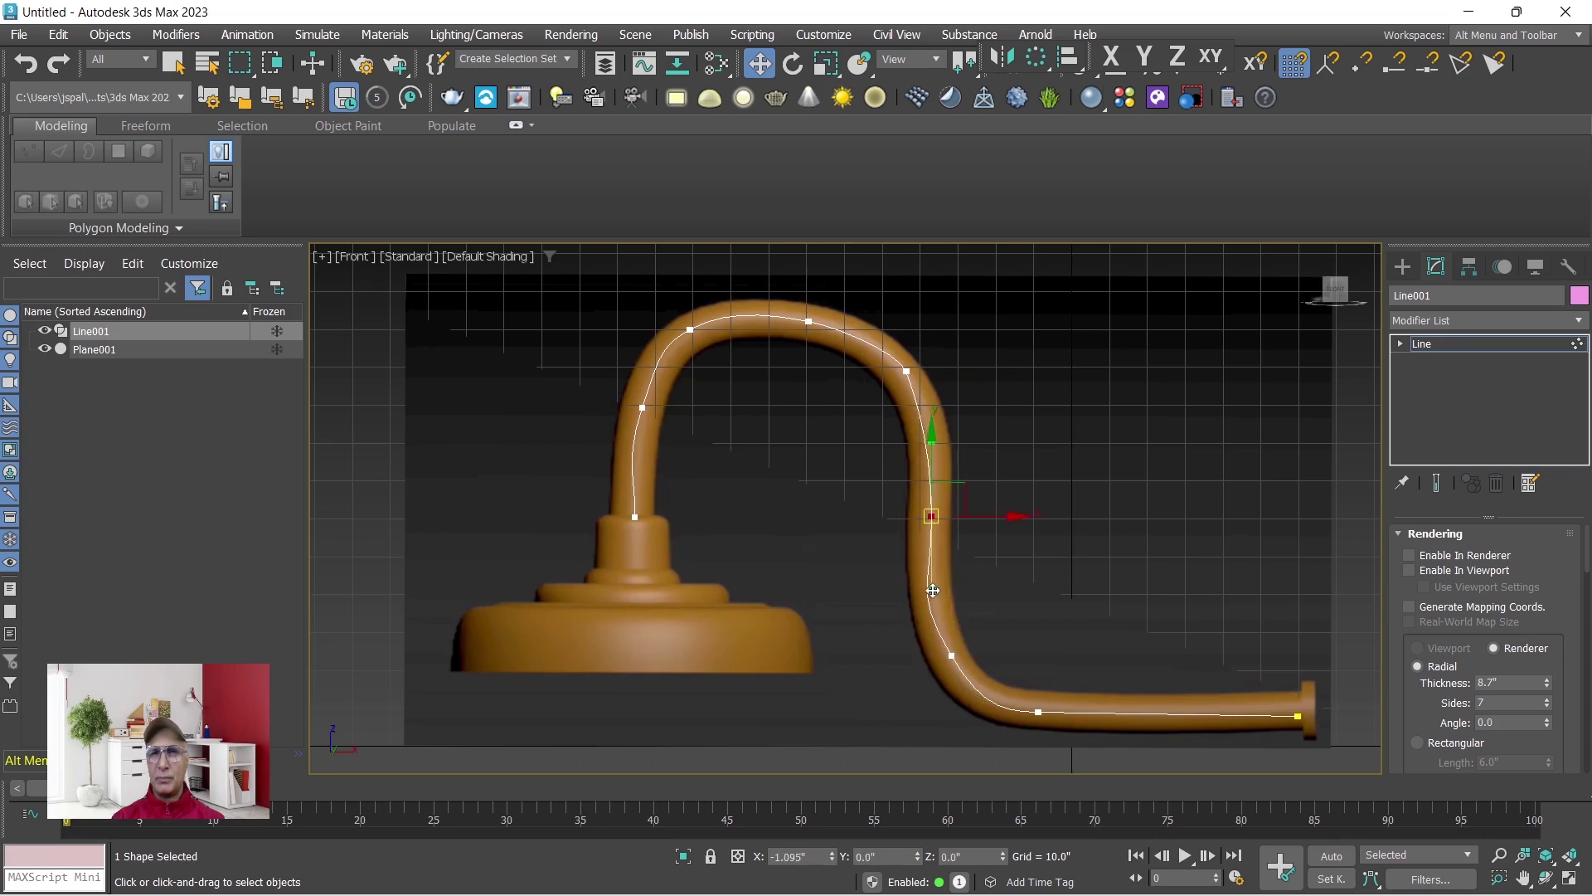
Nudge the spout end, left riser vertex and arch top to refine the path.
{"action": "left_click", "coordinate": [1136, 428]}
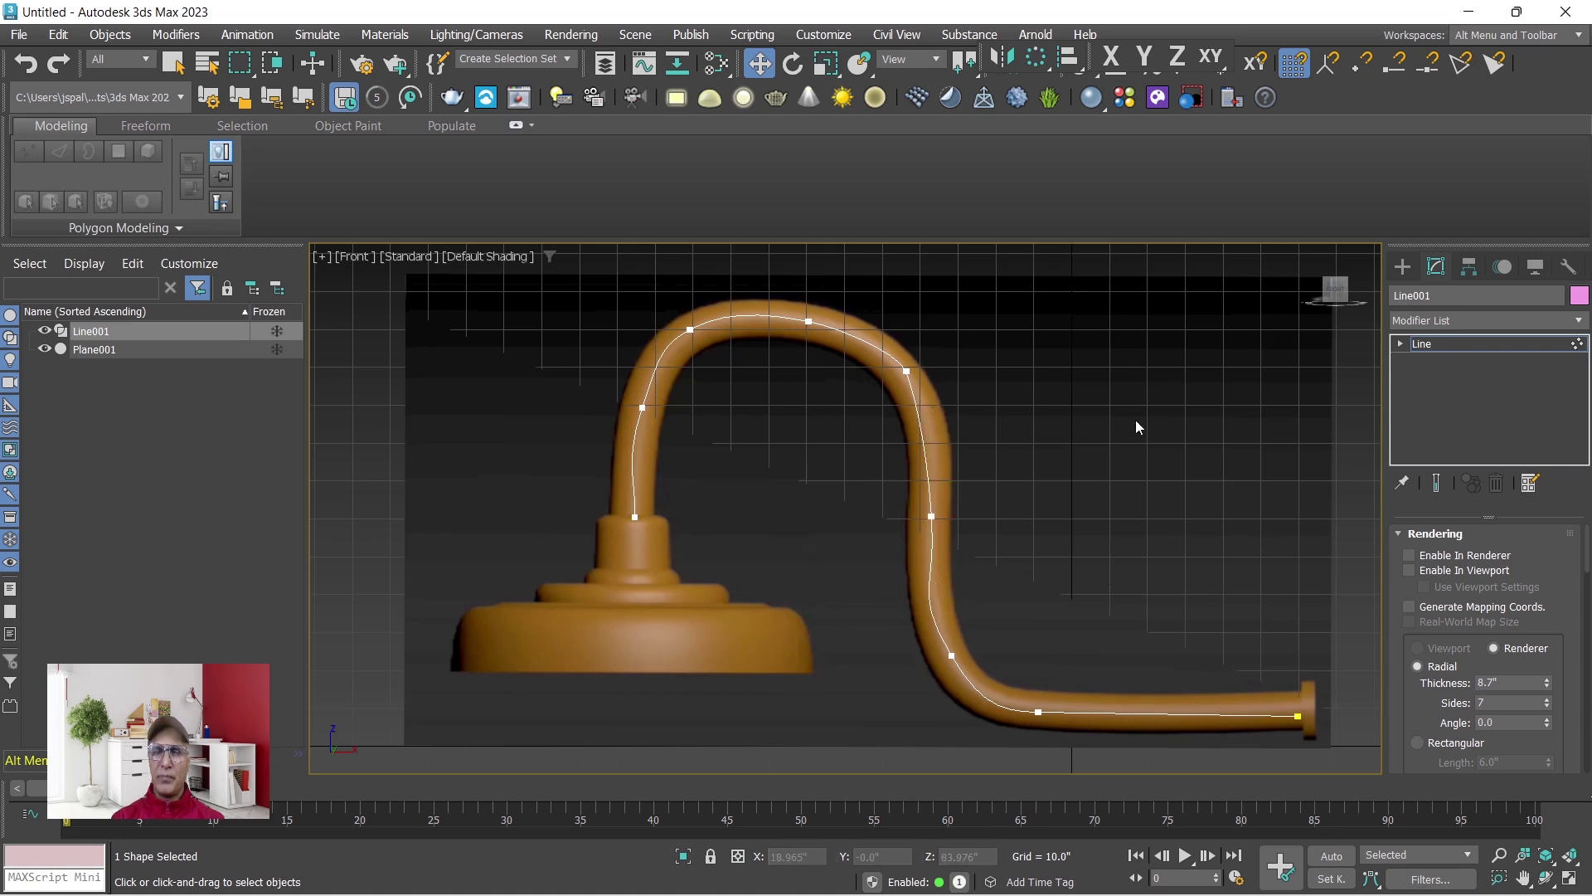
{"action": "left_click", "coordinate": [1297, 715]}
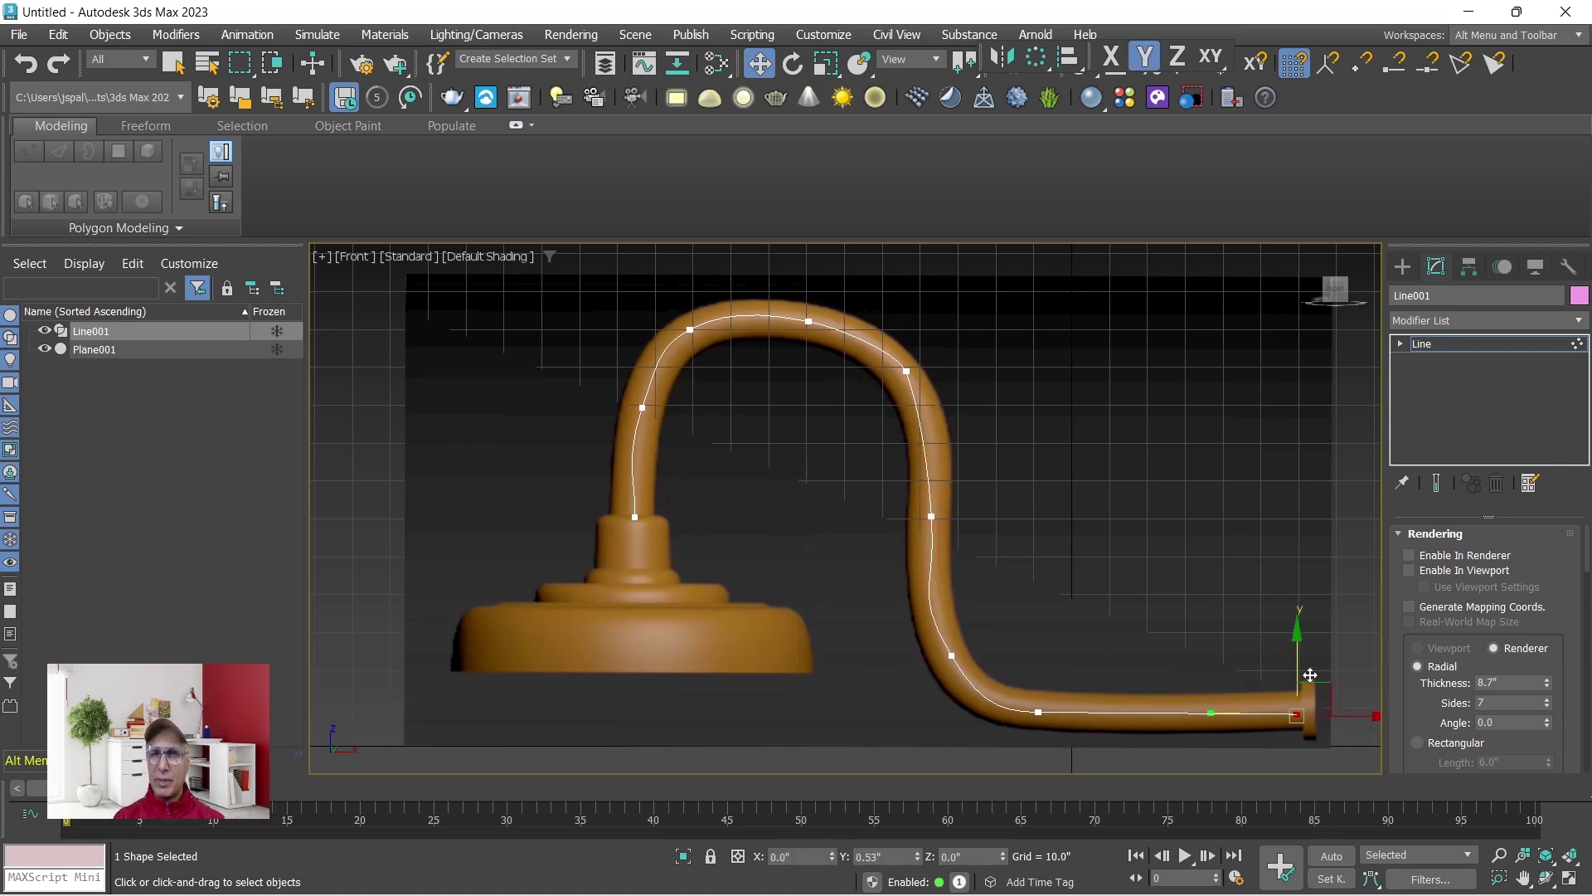
{"action": "left_click_drag", "start_coordinate": [1309, 675], "coordinate": [1310, 675]}
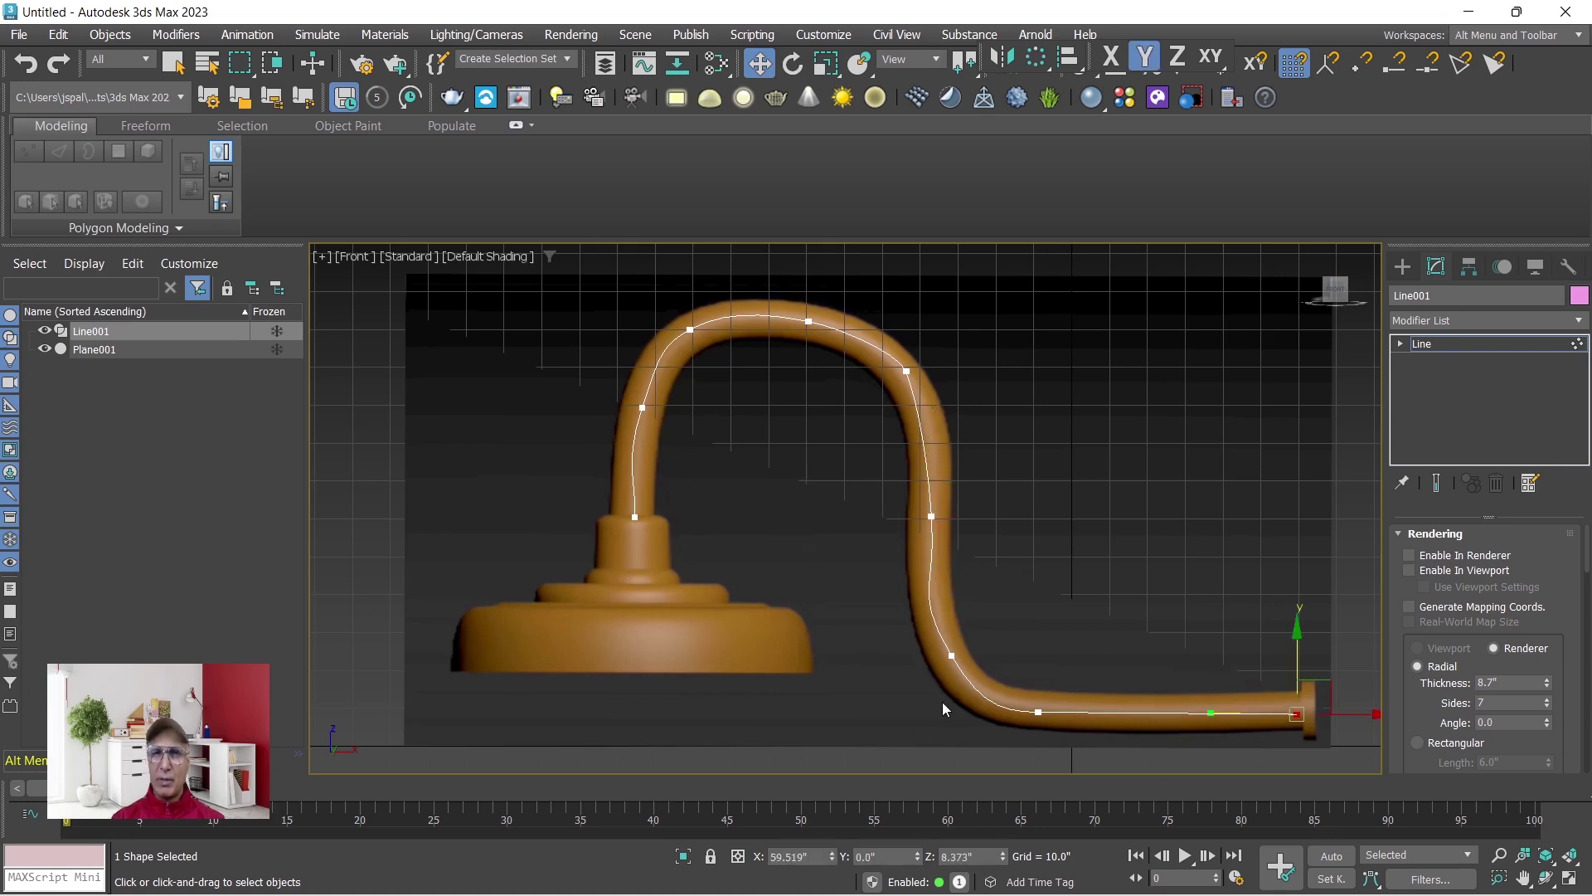
{"action": "left_click", "coordinate": [635, 515]}
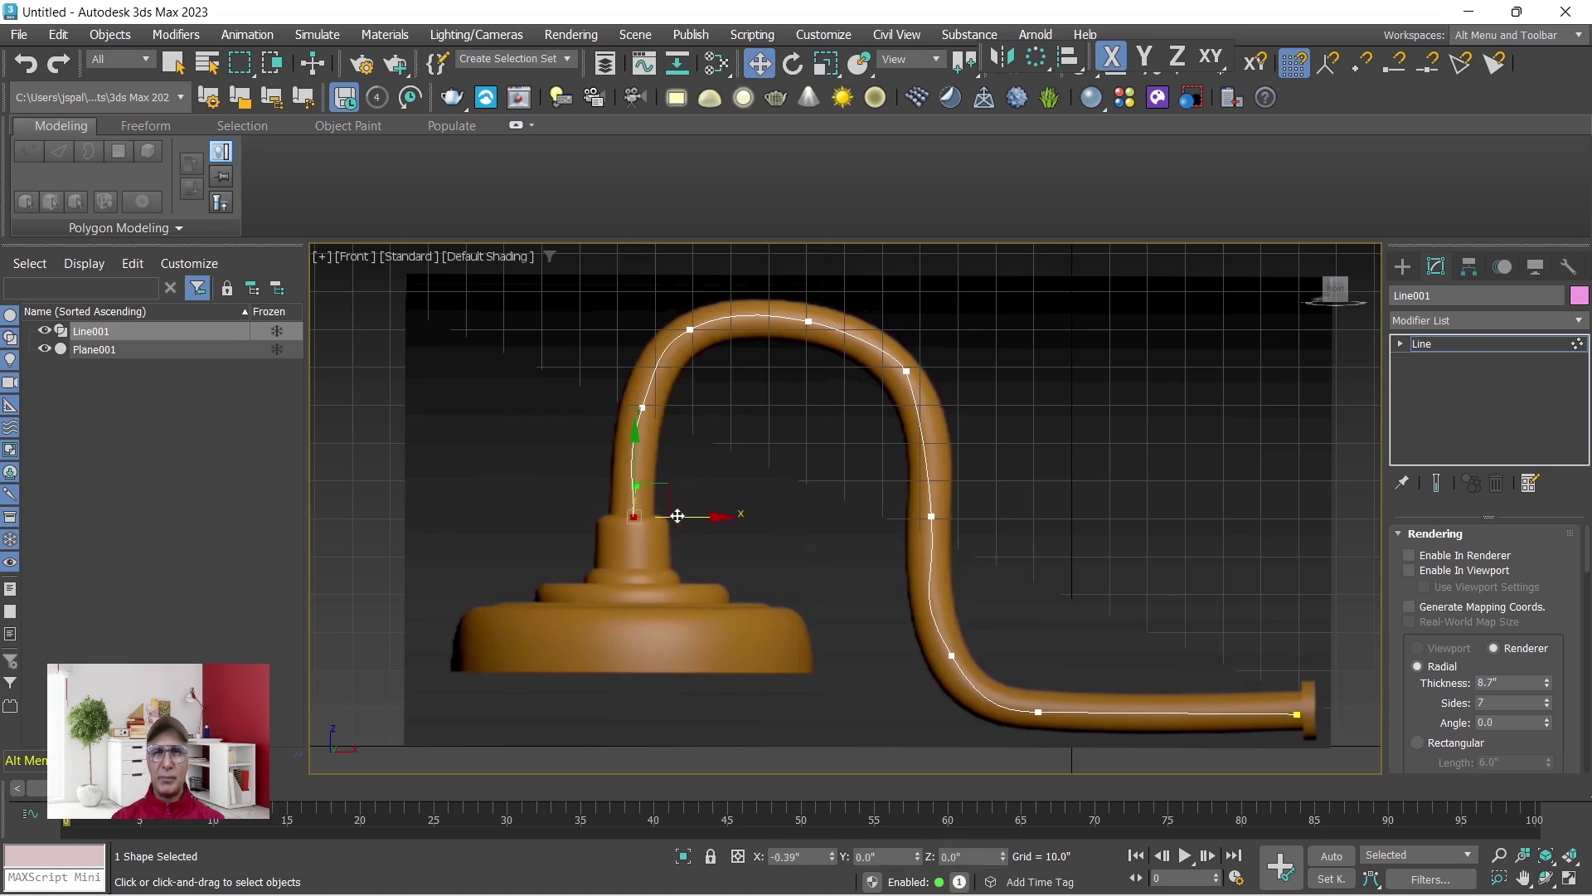
{"action": "left_click", "coordinate": [731, 442]}
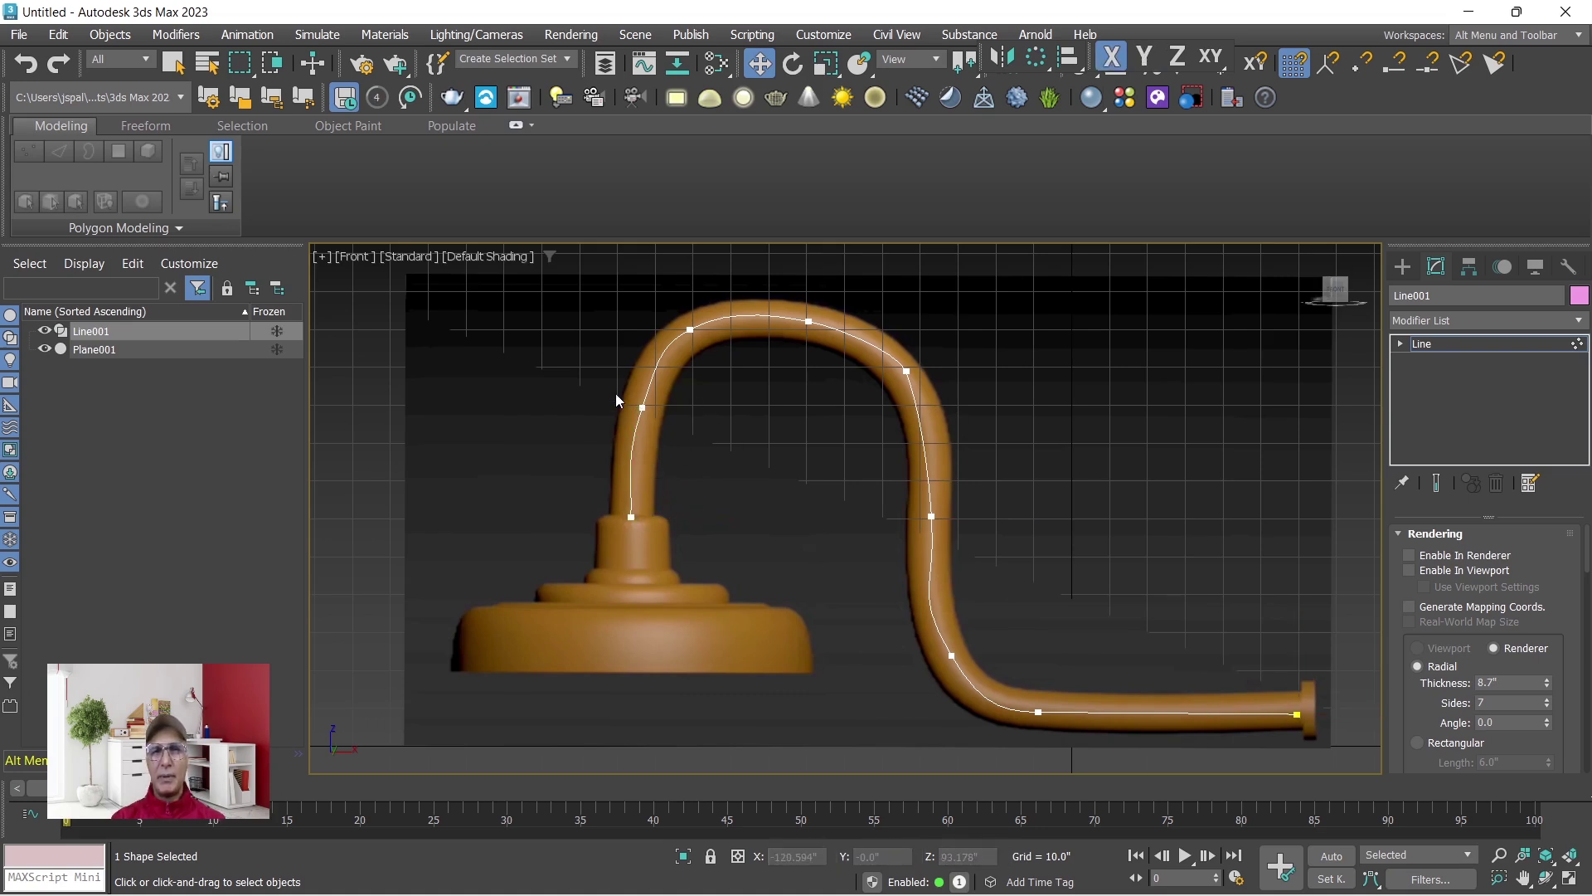
{"action": "left_click", "coordinate": [658, 417]}
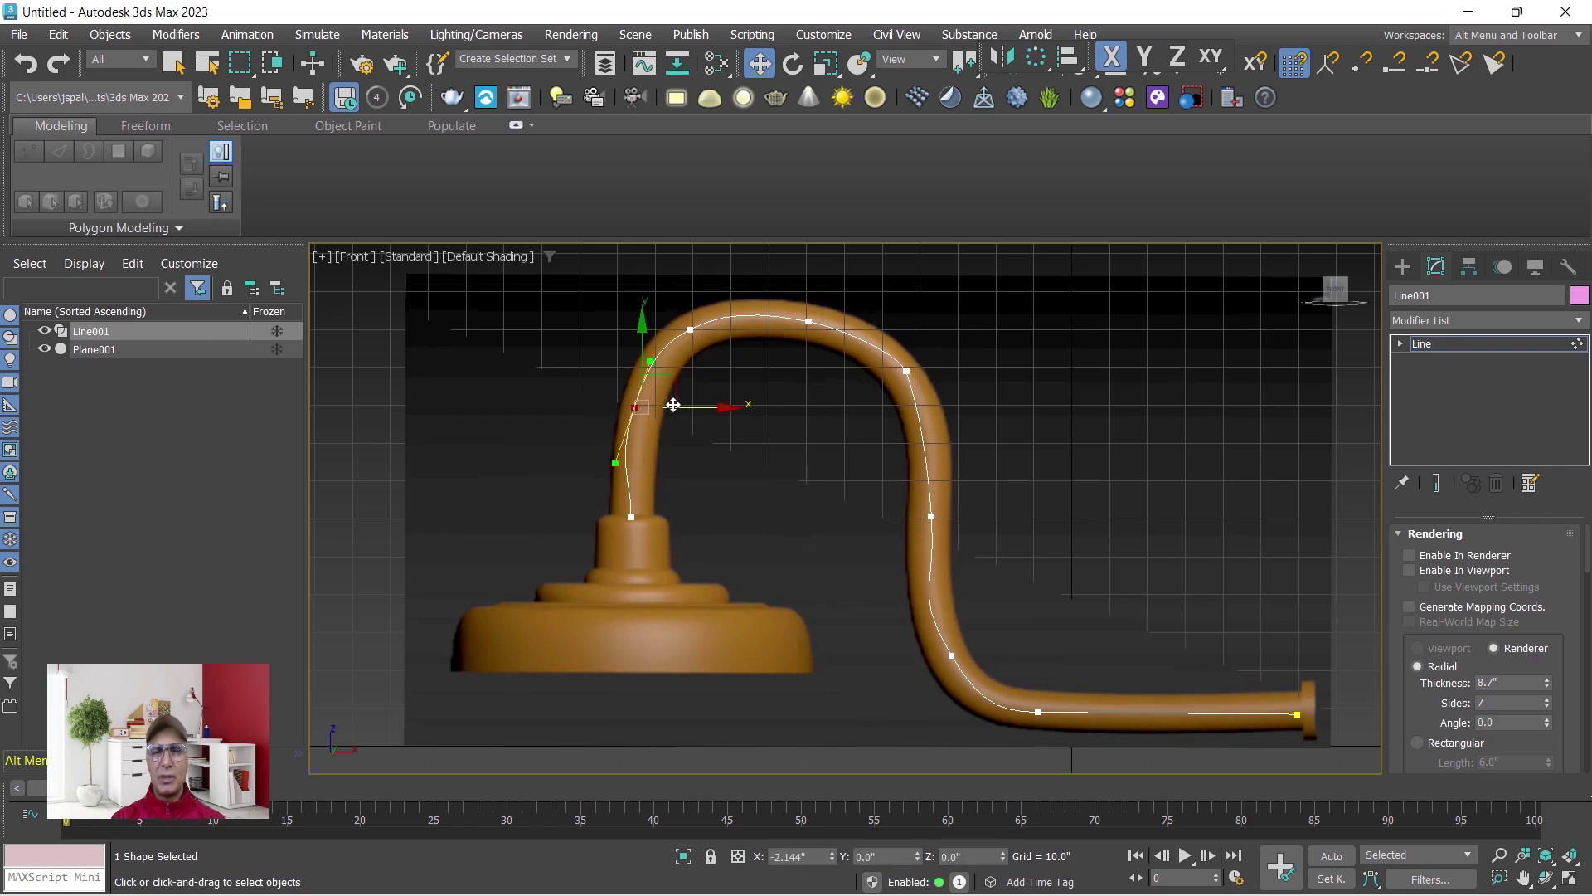
{"action": "left_click_drag", "start_coordinate": [678, 405], "coordinate": [679, 405]}
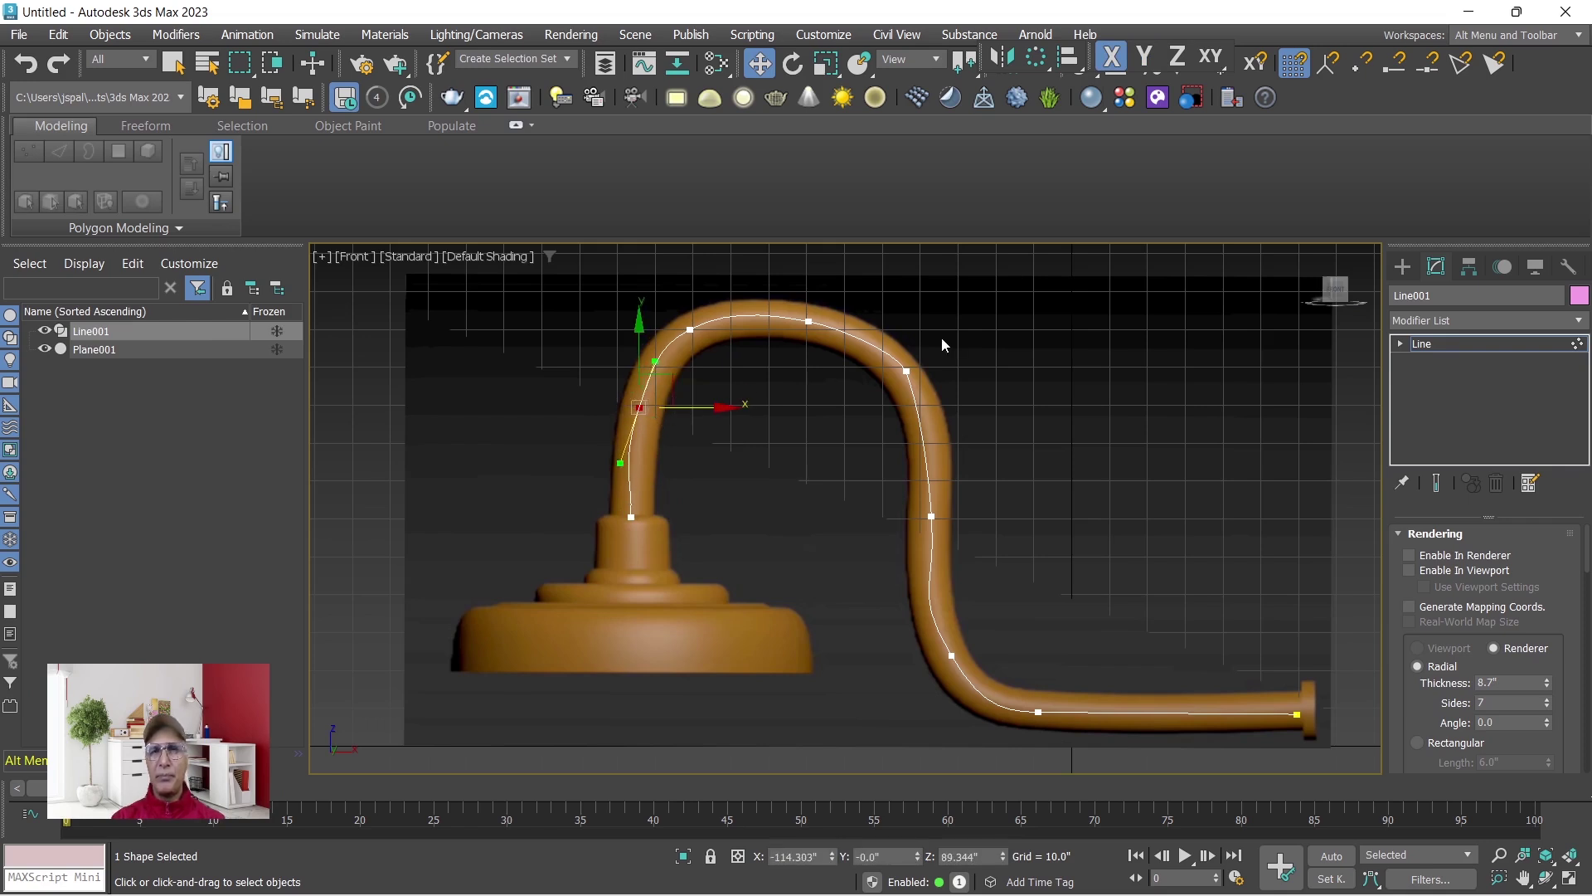
{"action": "left_click", "coordinate": [811, 321]}
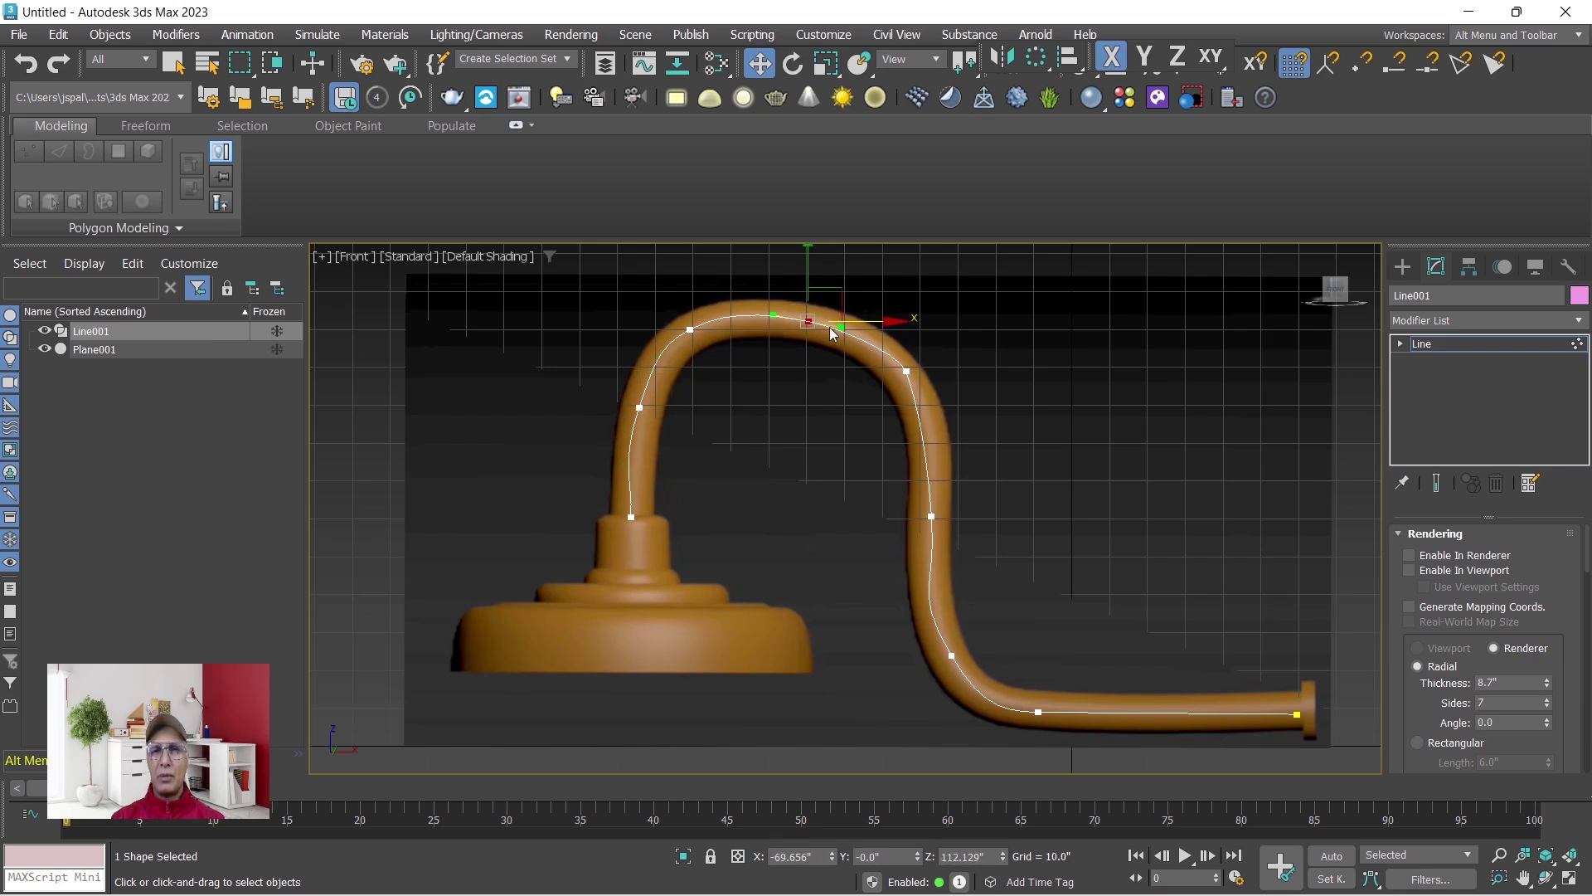
{"action": "left_click_drag", "start_coordinate": [810, 320], "coordinate": [808, 315]}
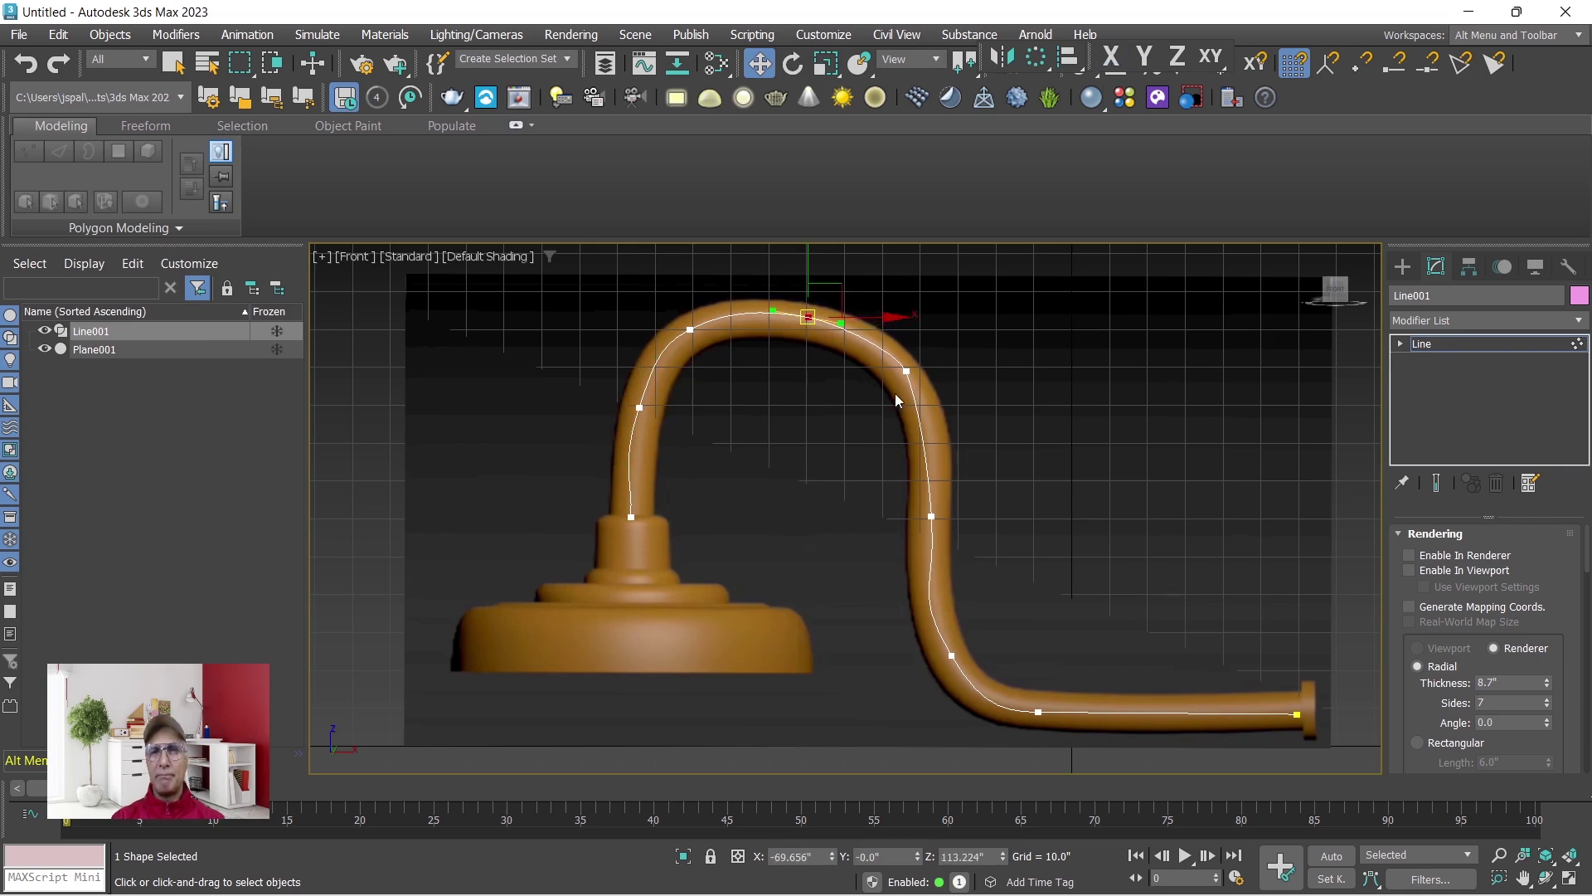
Straighten the right descending section and widen the curve at the arch's right shoulder.
{"action": "left_click_drag", "start_coordinate": [906, 371], "coordinate": [901, 369]}
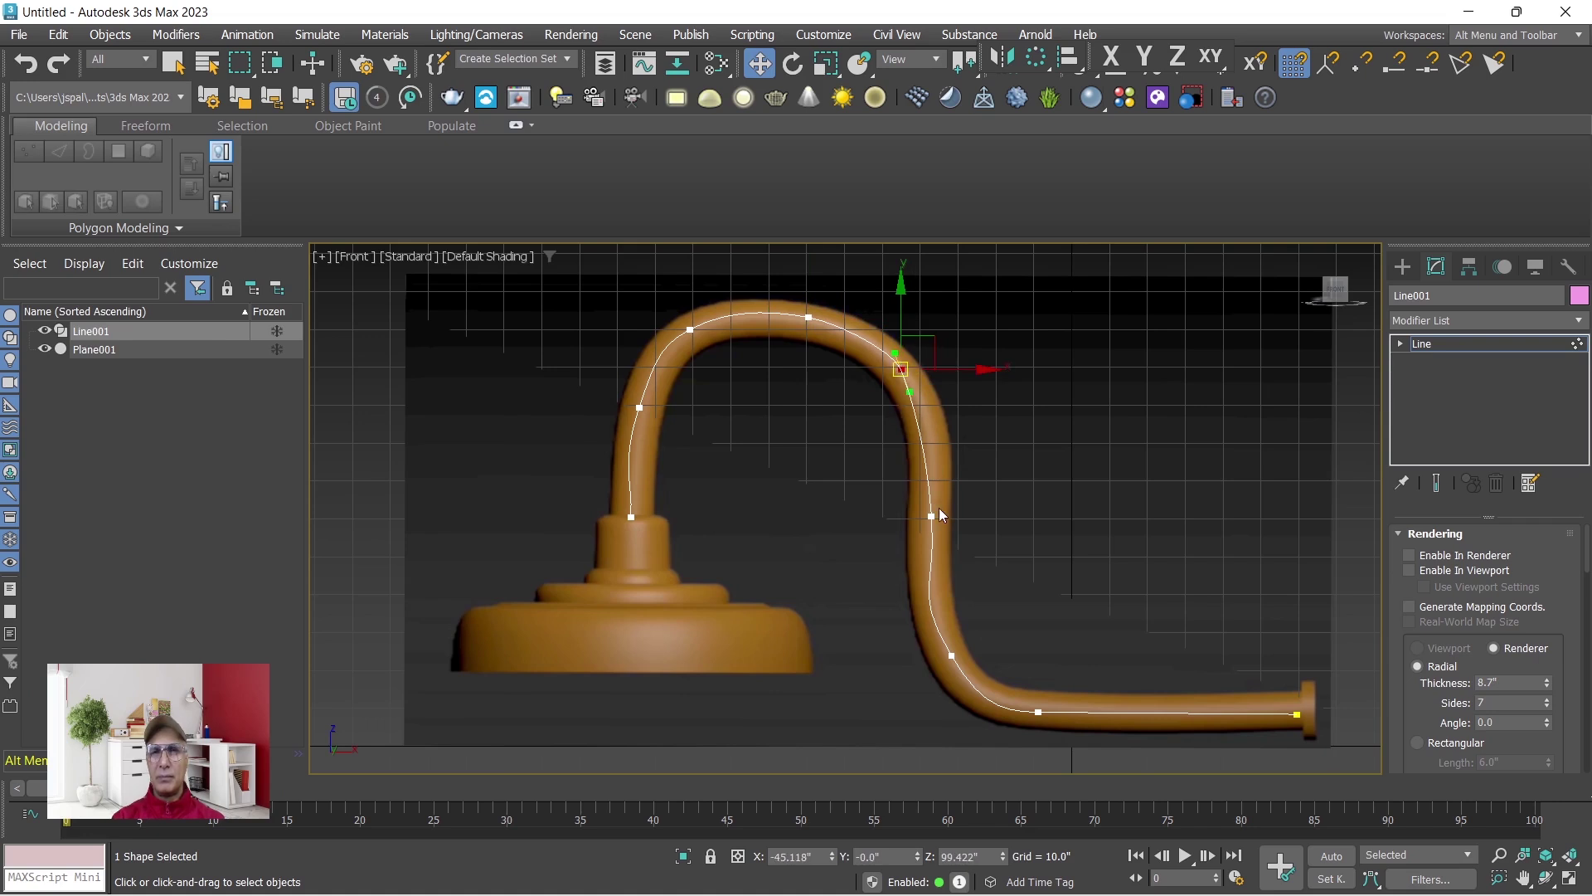
{"action": "left_click_drag", "start_coordinate": [940, 522], "coordinate": [945, 523]}
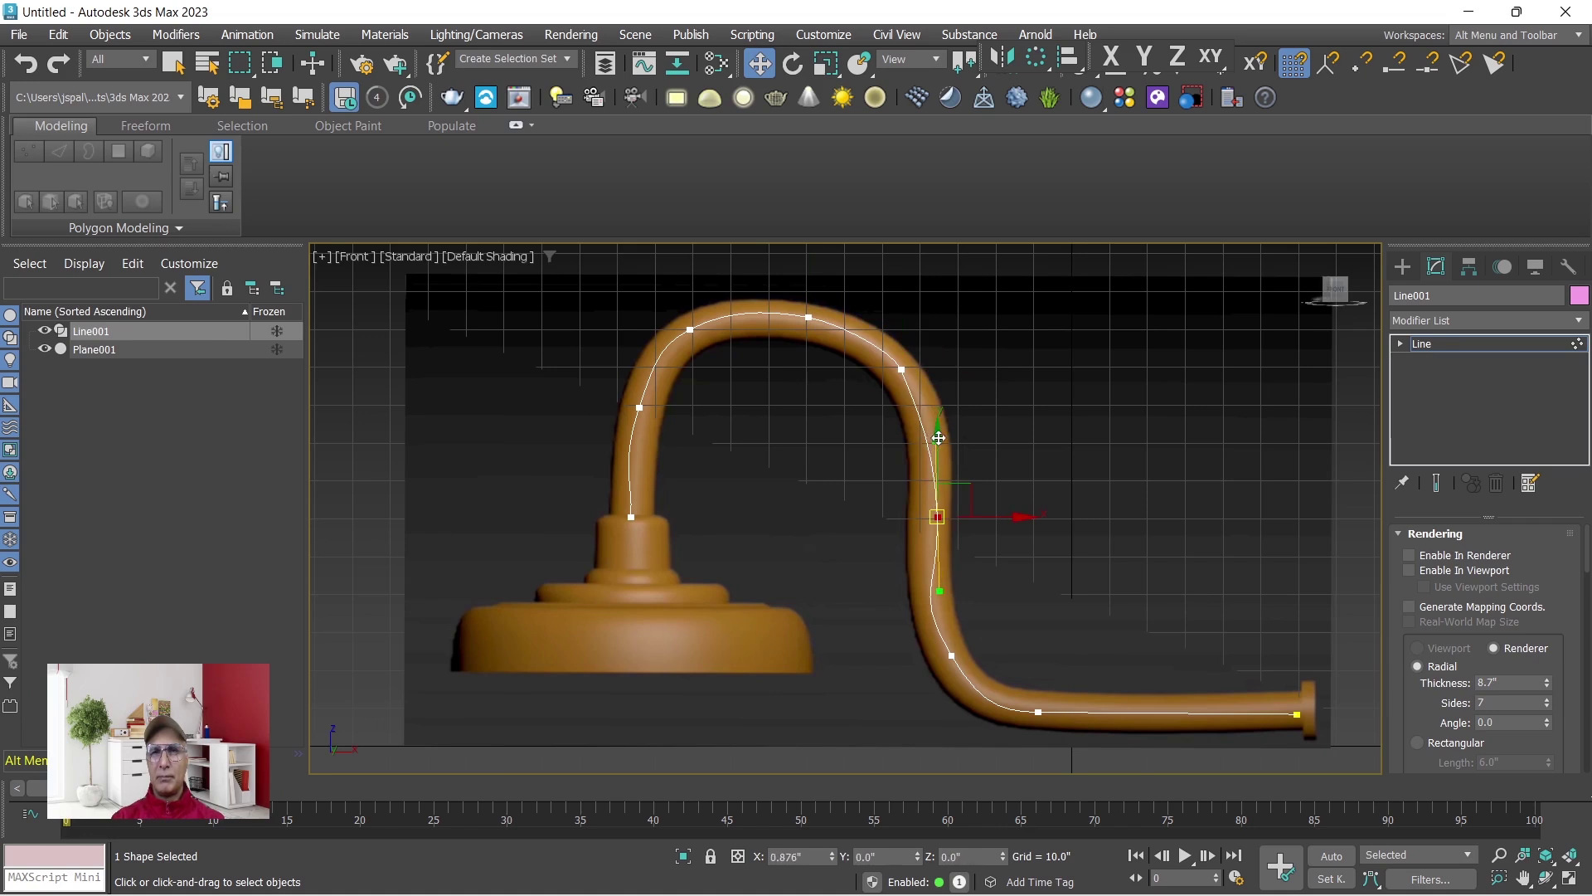
{"action": "left_click_drag", "start_coordinate": [934, 437], "coordinate": [943, 442]}
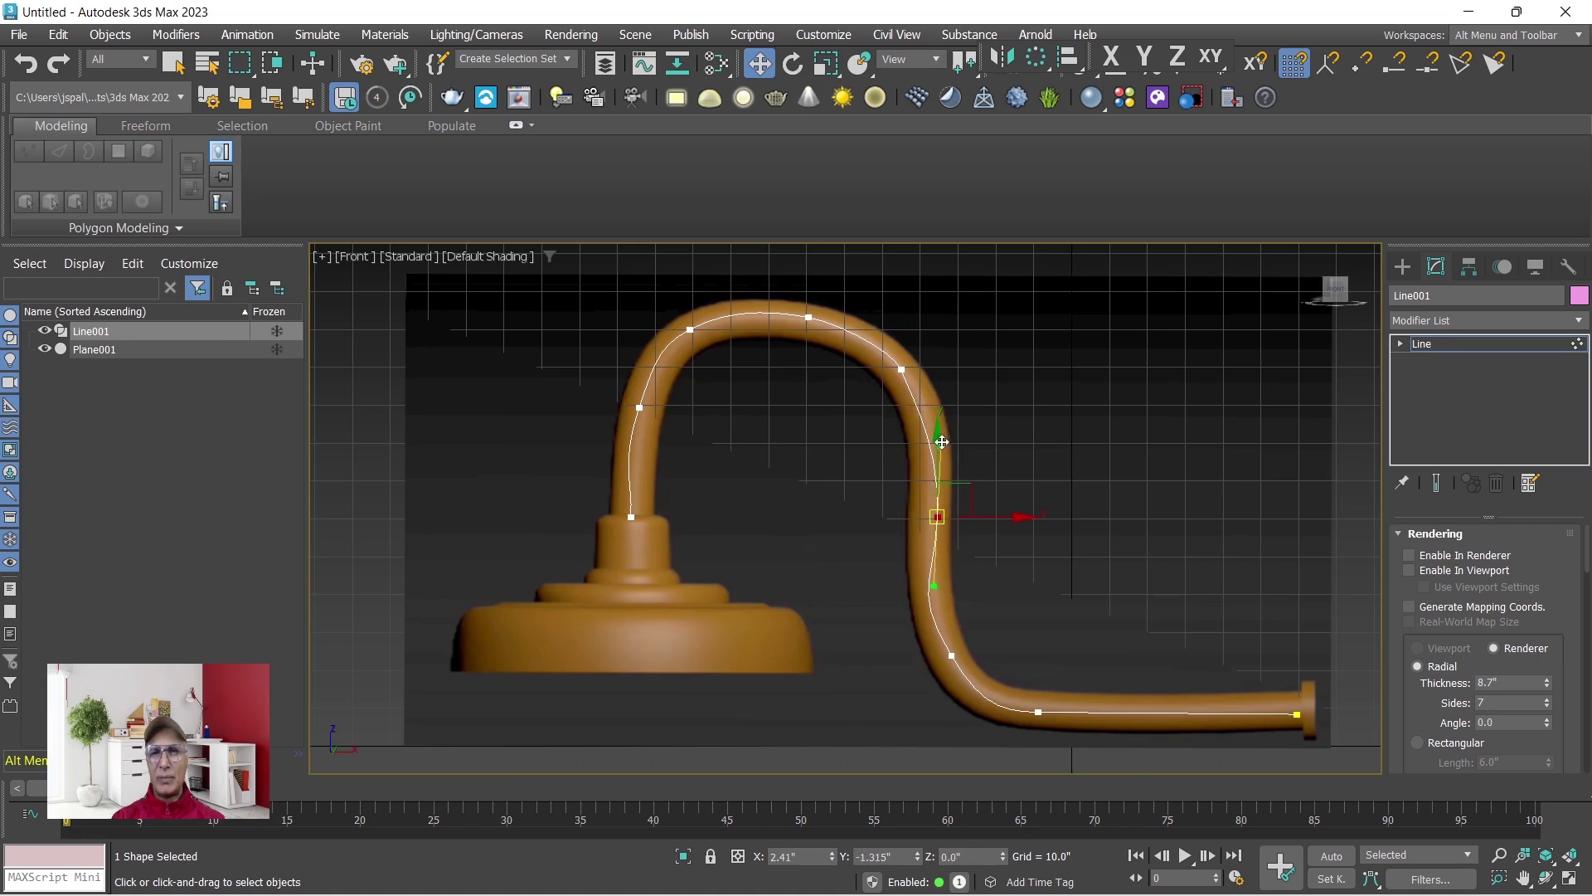
{"action": "left_click_drag", "start_coordinate": [942, 442], "coordinate": [939, 449]}
{"action": "left_click_drag", "start_coordinate": [939, 583], "coordinate": [932, 514]}
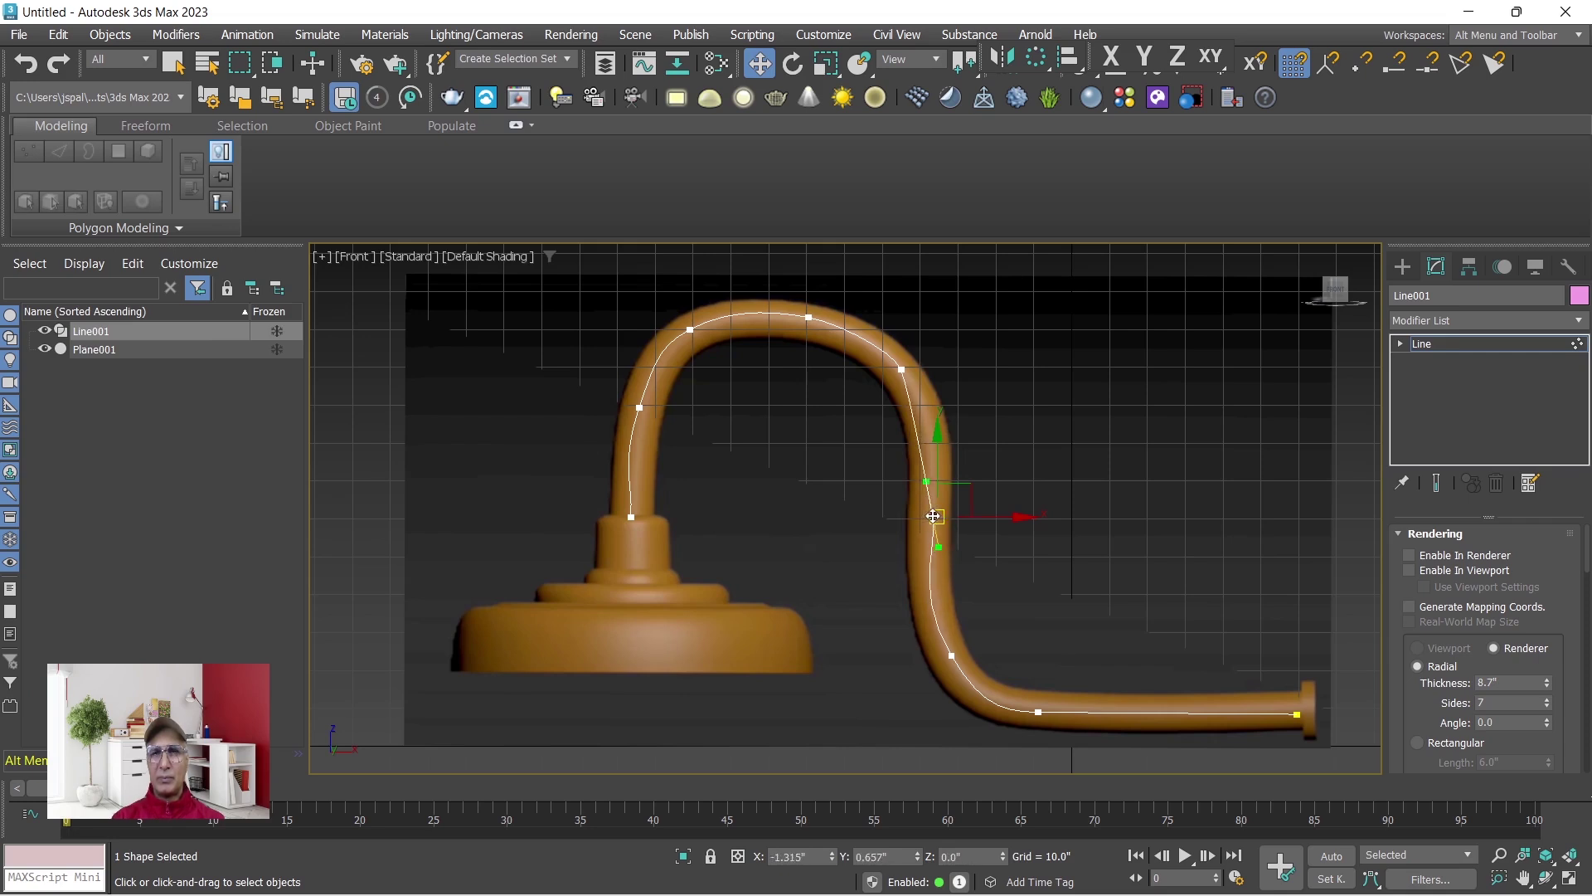
{"action": "left_click", "coordinate": [901, 368]}
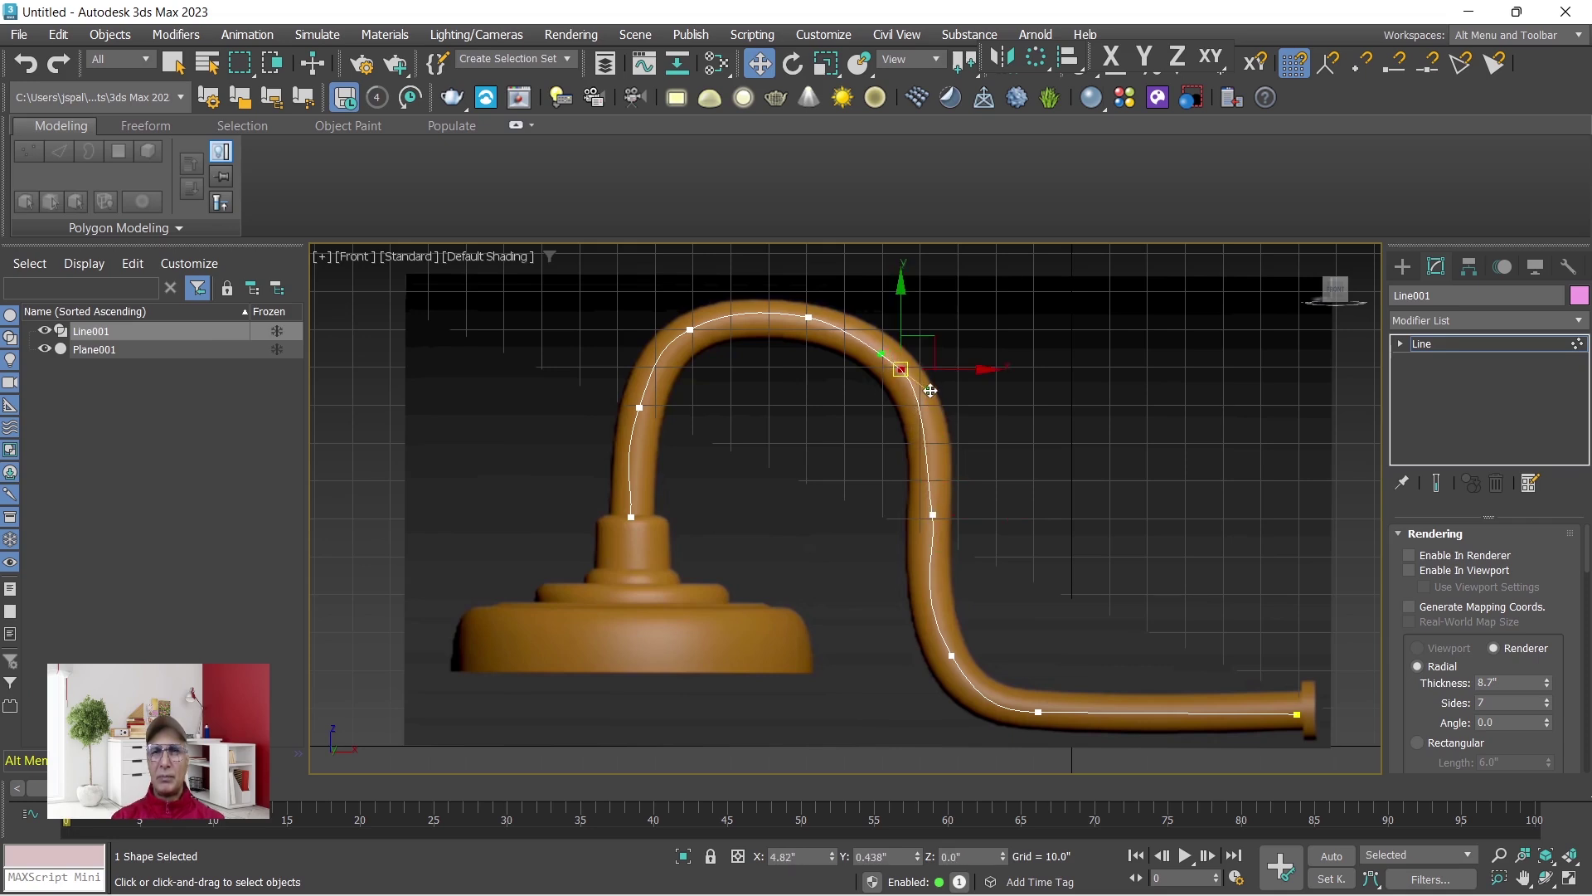
{"action": "left_click_drag", "start_coordinate": [930, 391], "coordinate": [935, 391]}
{"action": "left_click", "coordinate": [1017, 494]}
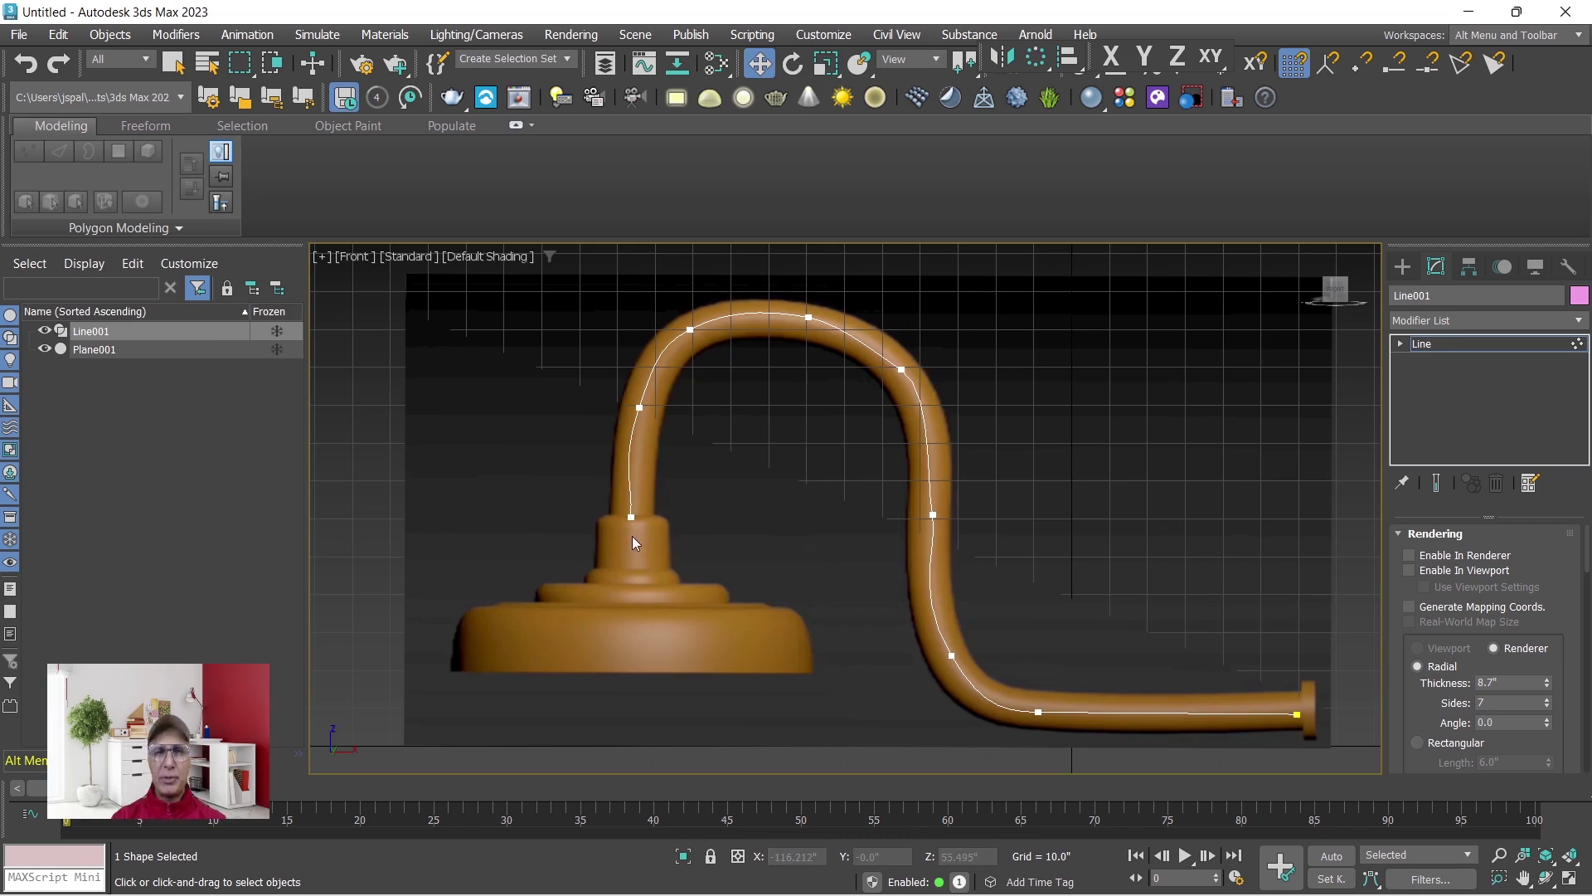
{"action": "left_click", "coordinate": [1406, 270]}
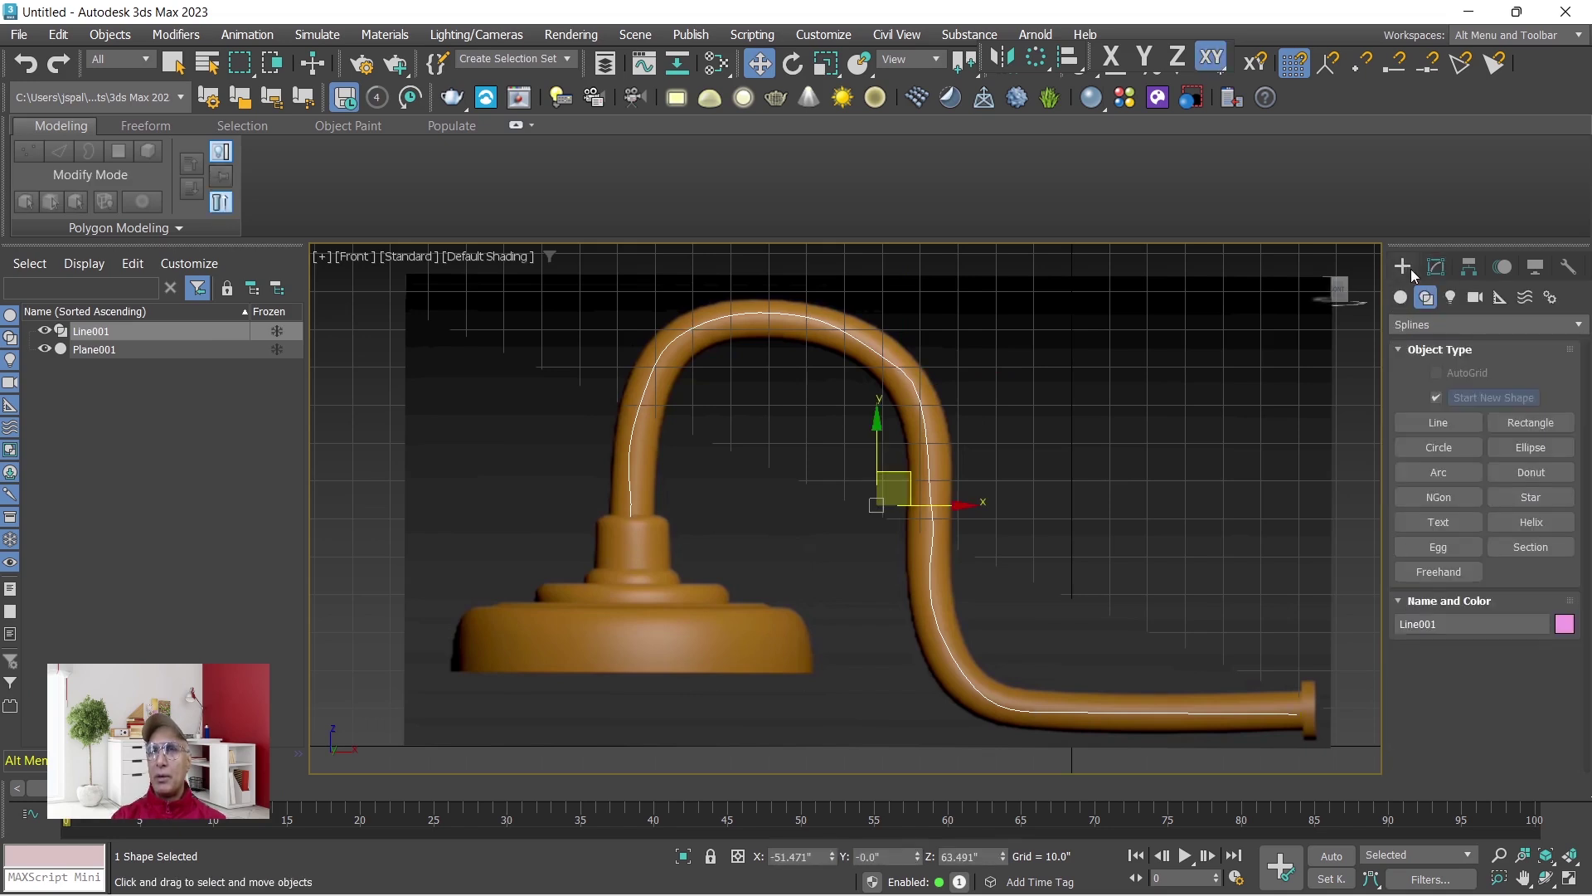
Activate the Line tool and zoom and orbit to view the base at an angle.
{"action": "left_click", "coordinate": [1437, 424]}
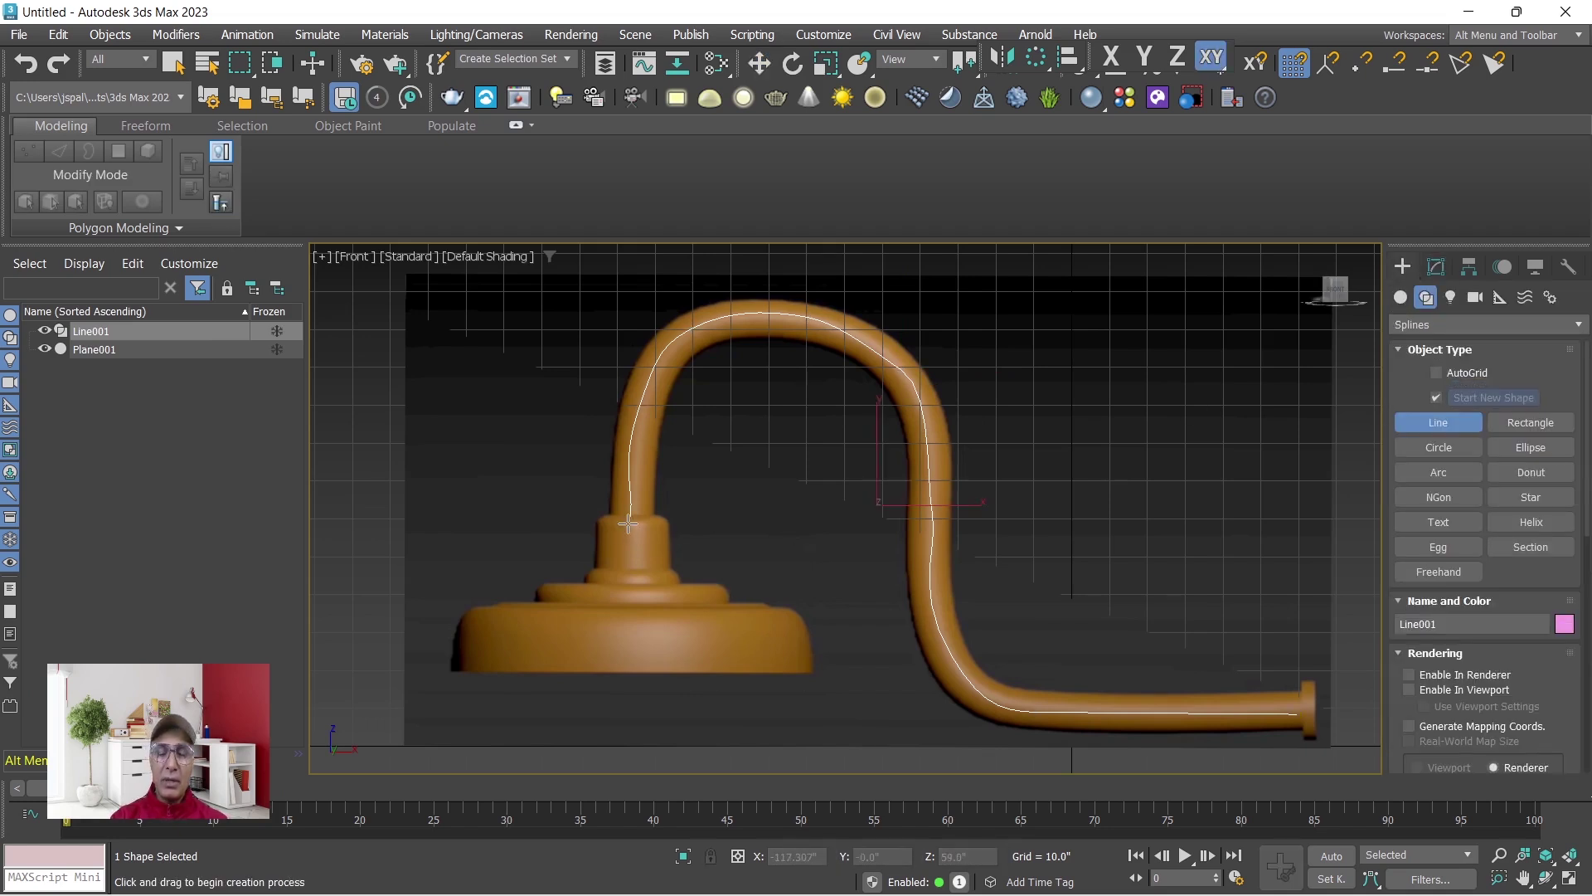
{"action": "scroll", "coordinate": [665, 585], "scroll_direction": "up", "scroll_amount": 5}
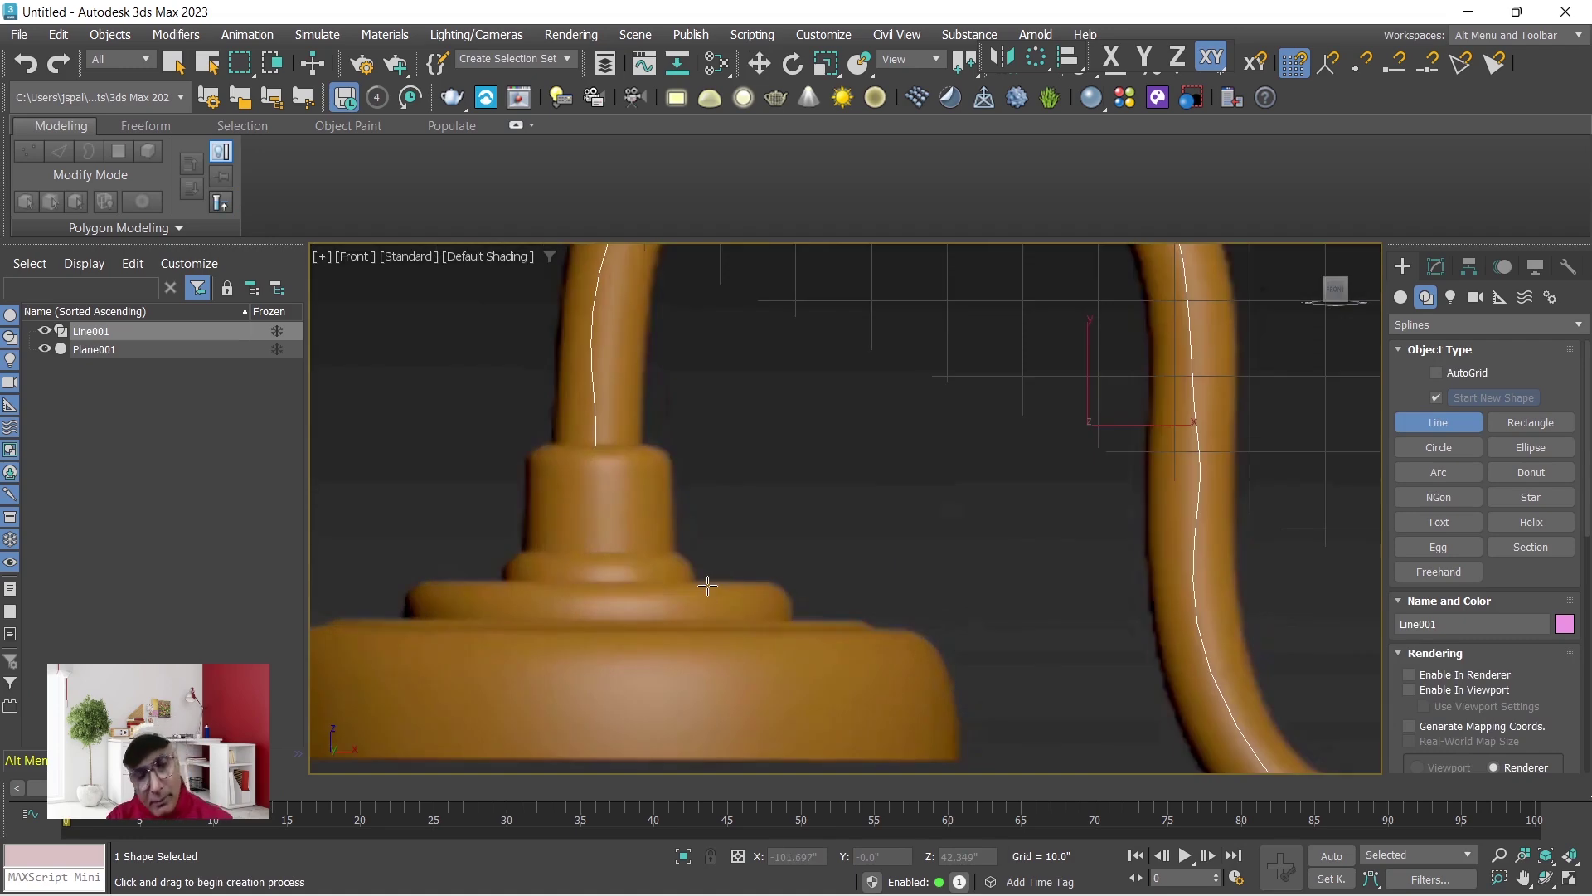
{"action": "middle_click_drag", "start_coordinate": [708, 586], "coordinate": [773, 585], "text": "alt"}
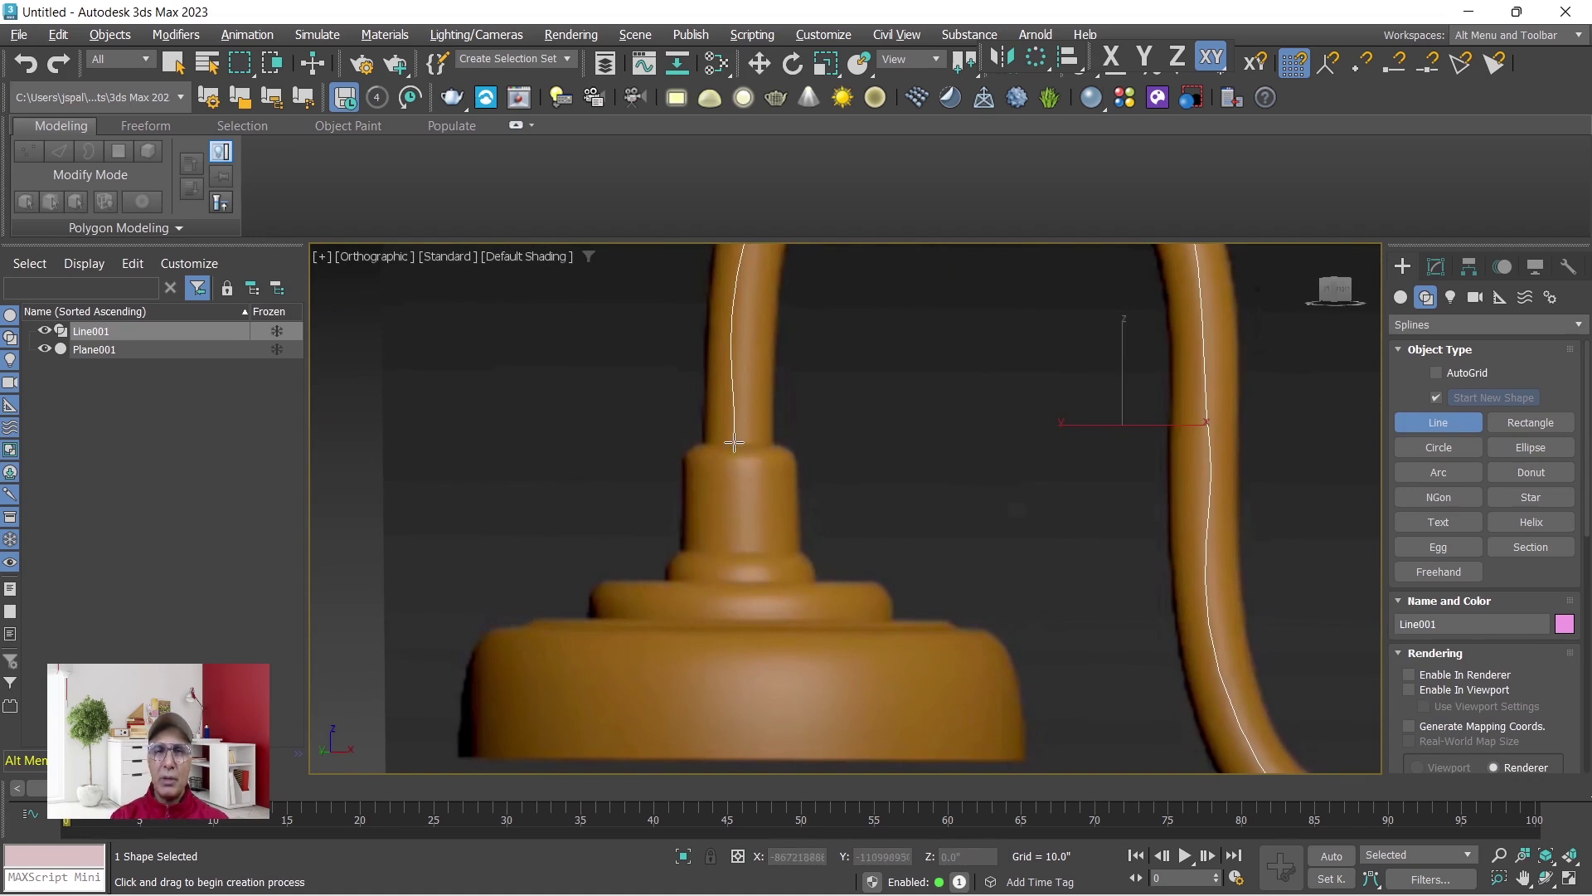
{"action": "left_click", "coordinate": [1466, 424]}
{"action": "left_click", "coordinate": [1443, 425]}
Return to the four-viewport layout and cancel a stray line started in Perspective.
{"action": "left_click", "coordinate": [1566, 880]}
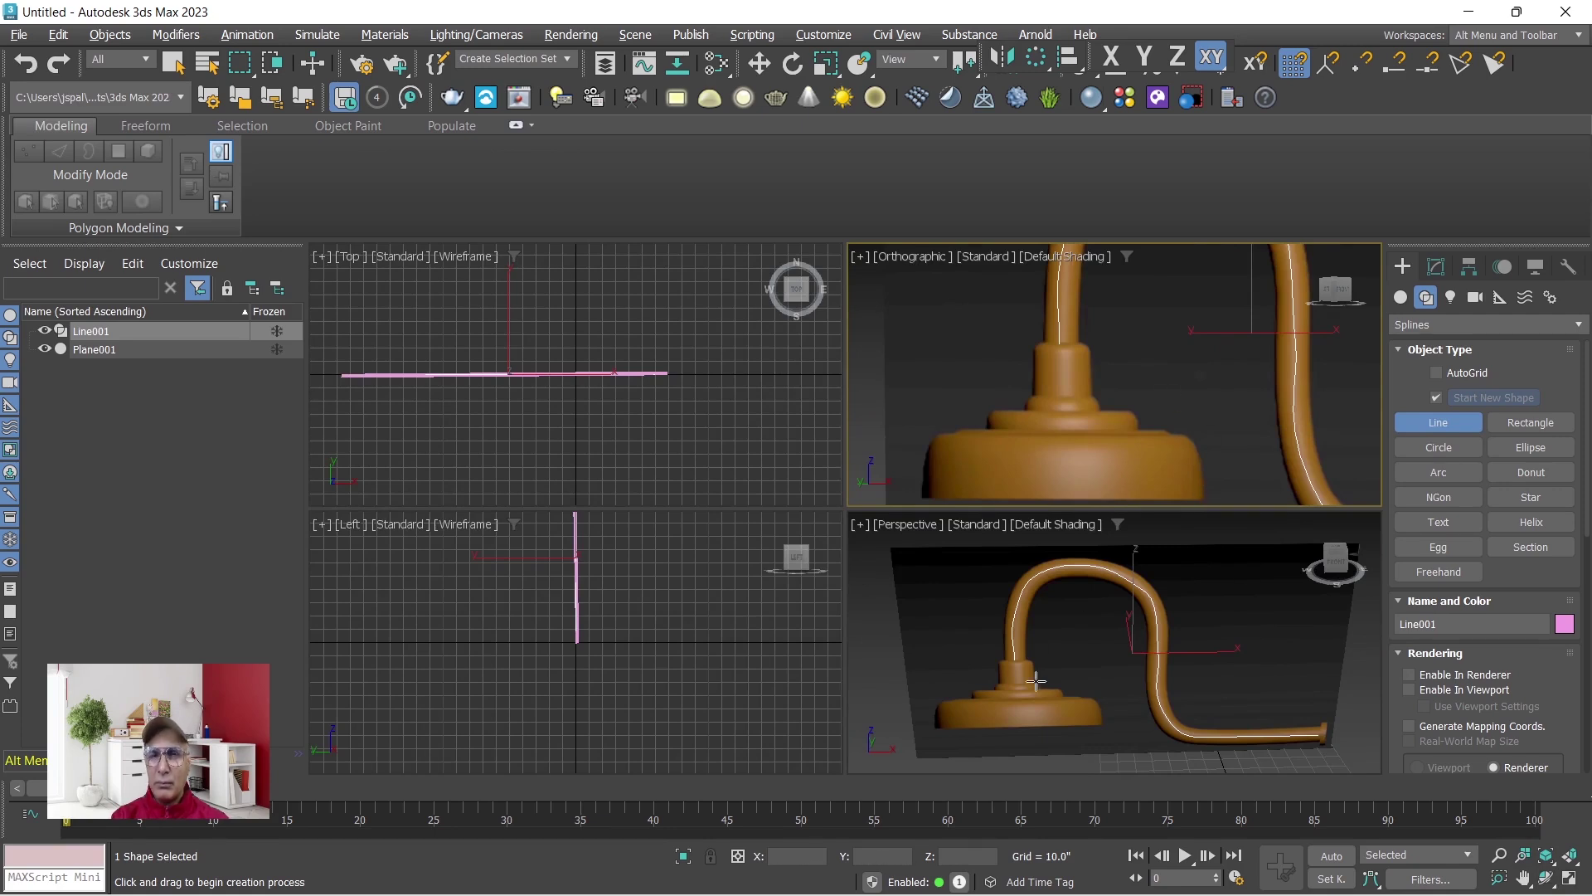
{"action": "left_click", "coordinate": [944, 608]}
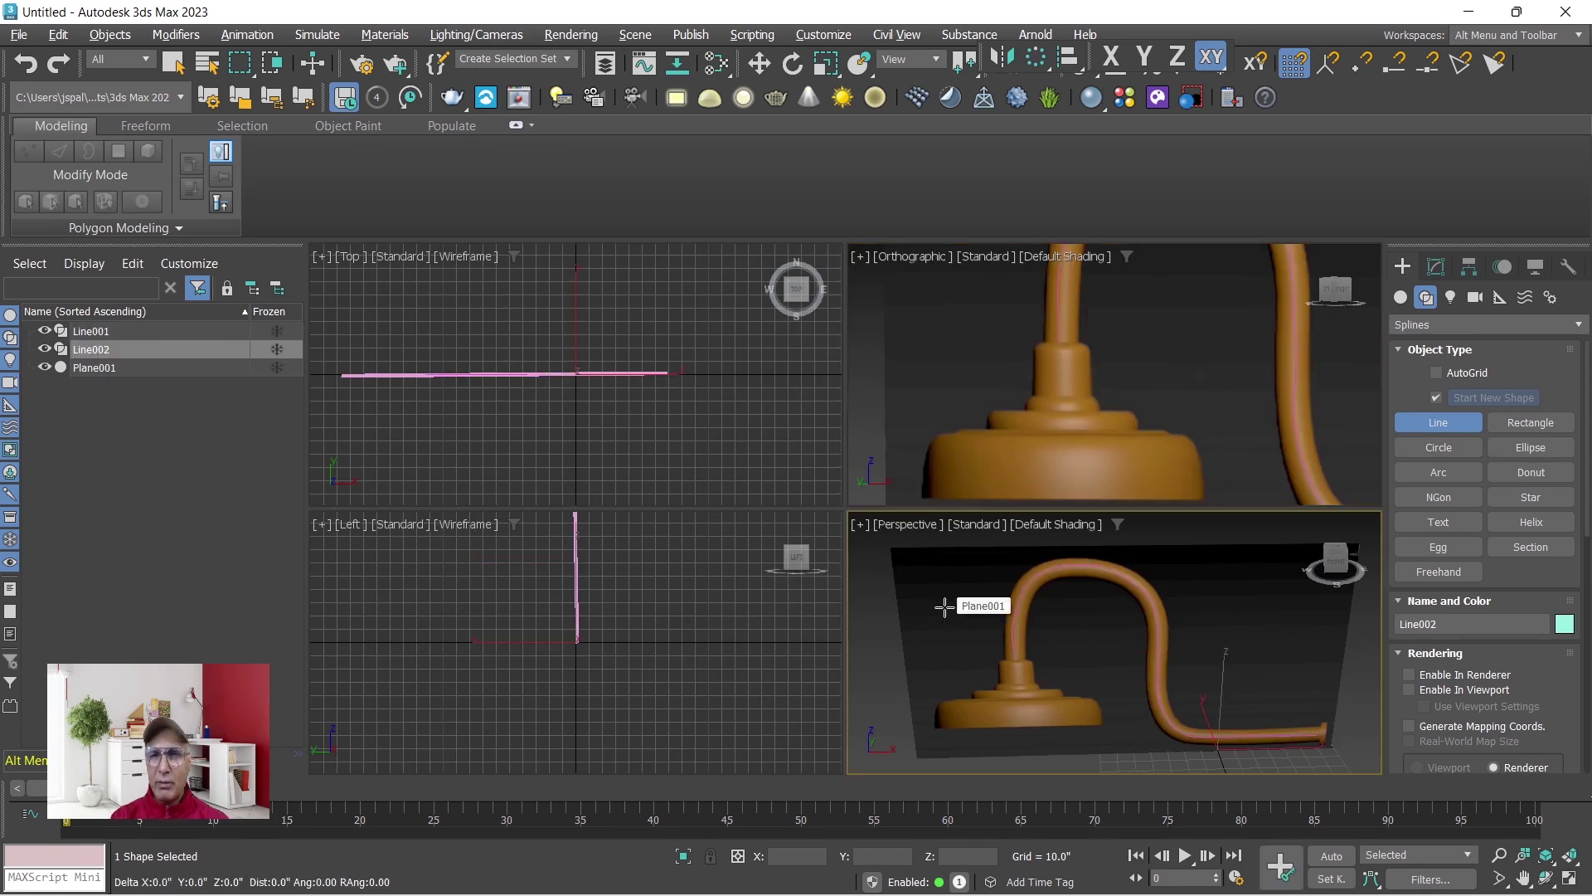
{"action": "right_click", "coordinate": [763, 557]}
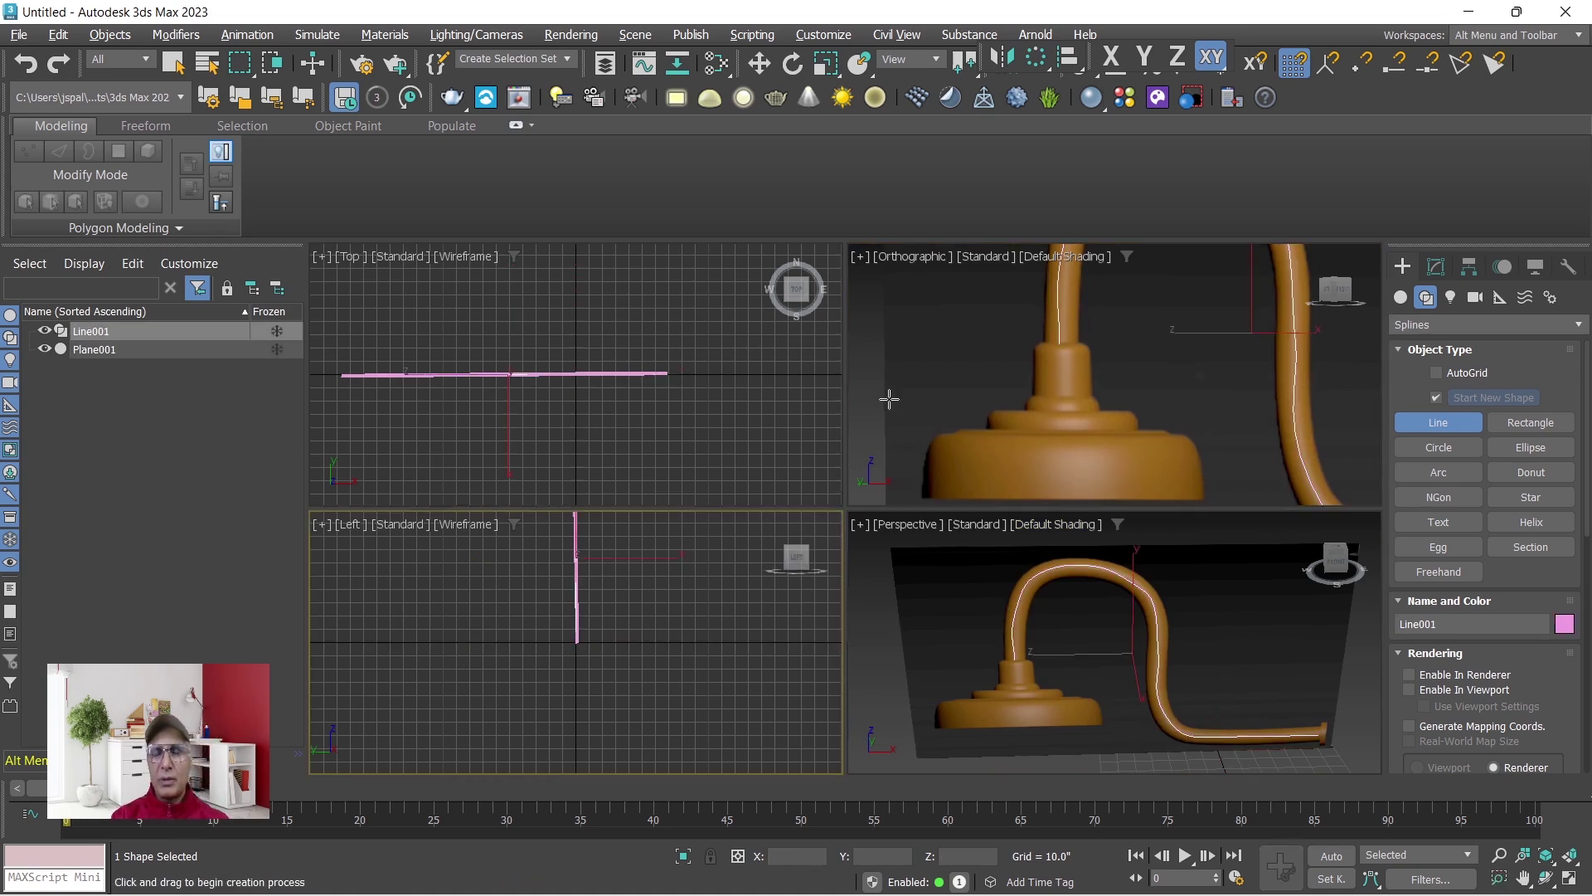
Select the ground plane and maximize the orthographic view, centred on the lamp base.
{"action": "left_click", "coordinate": [751, 64]}
{"action": "left_click", "coordinate": [894, 357]}
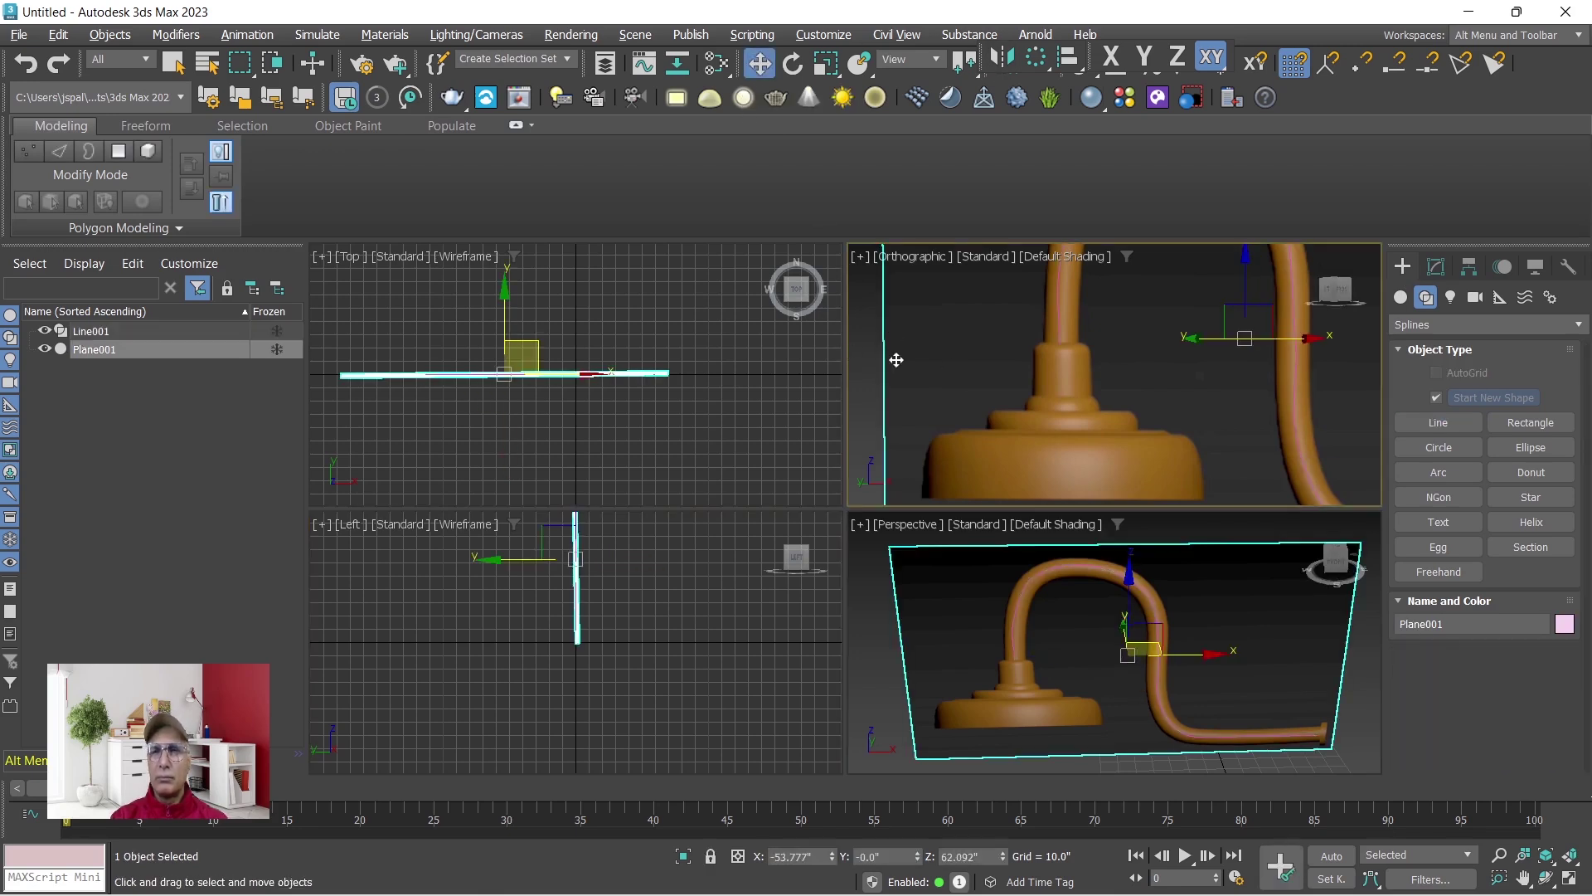
{"action": "left_click", "coordinate": [1570, 878]}
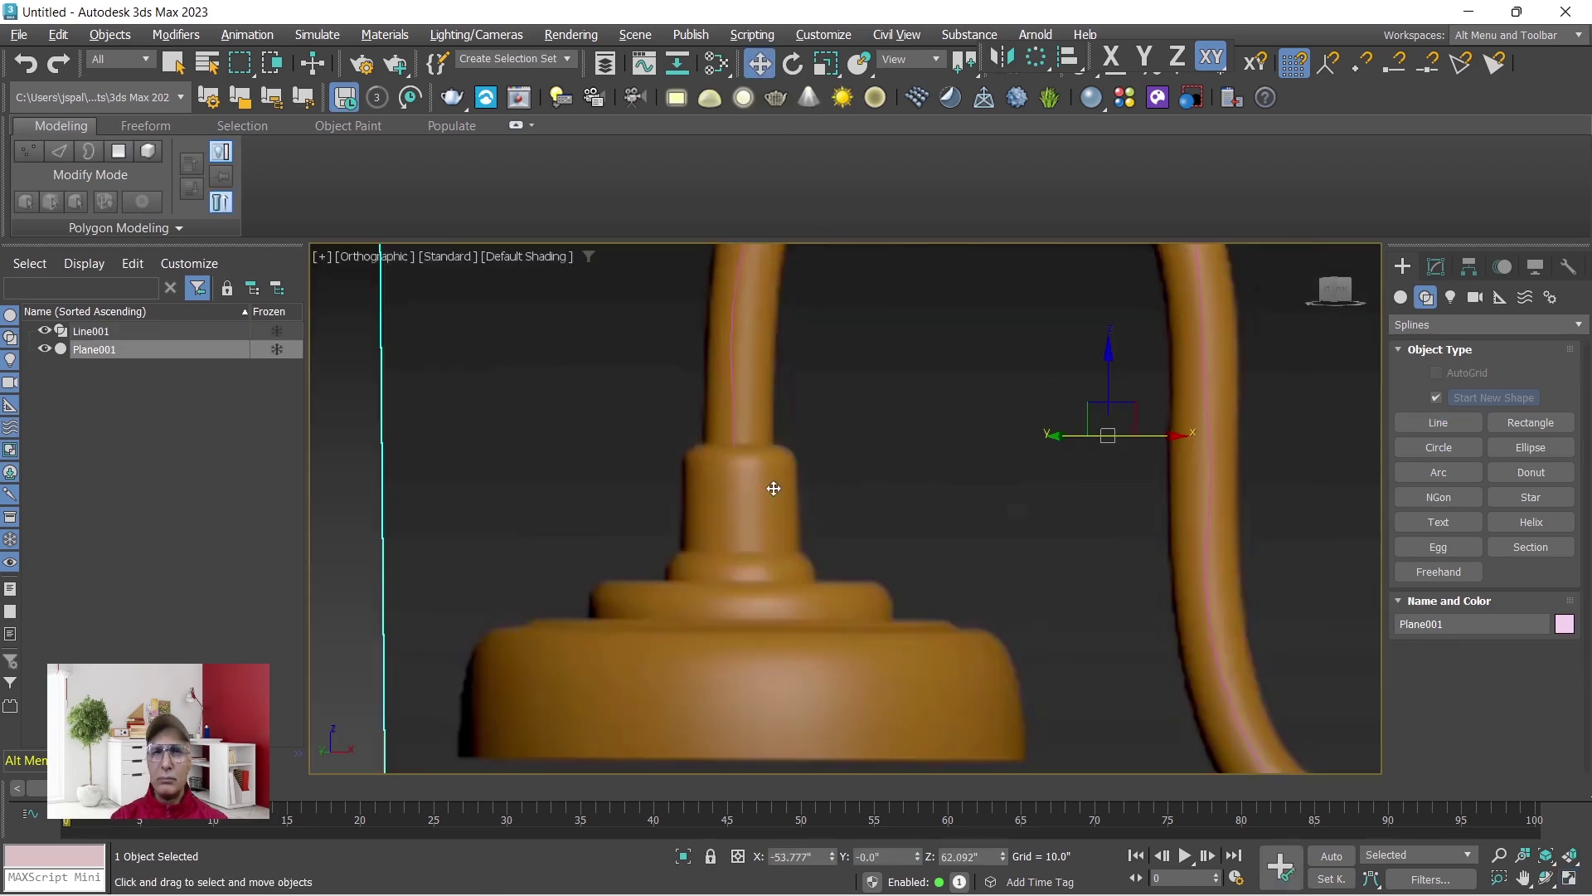
{"action": "scroll", "coordinate": [898, 529], "scroll_direction": "down", "scroll_amount": 2}
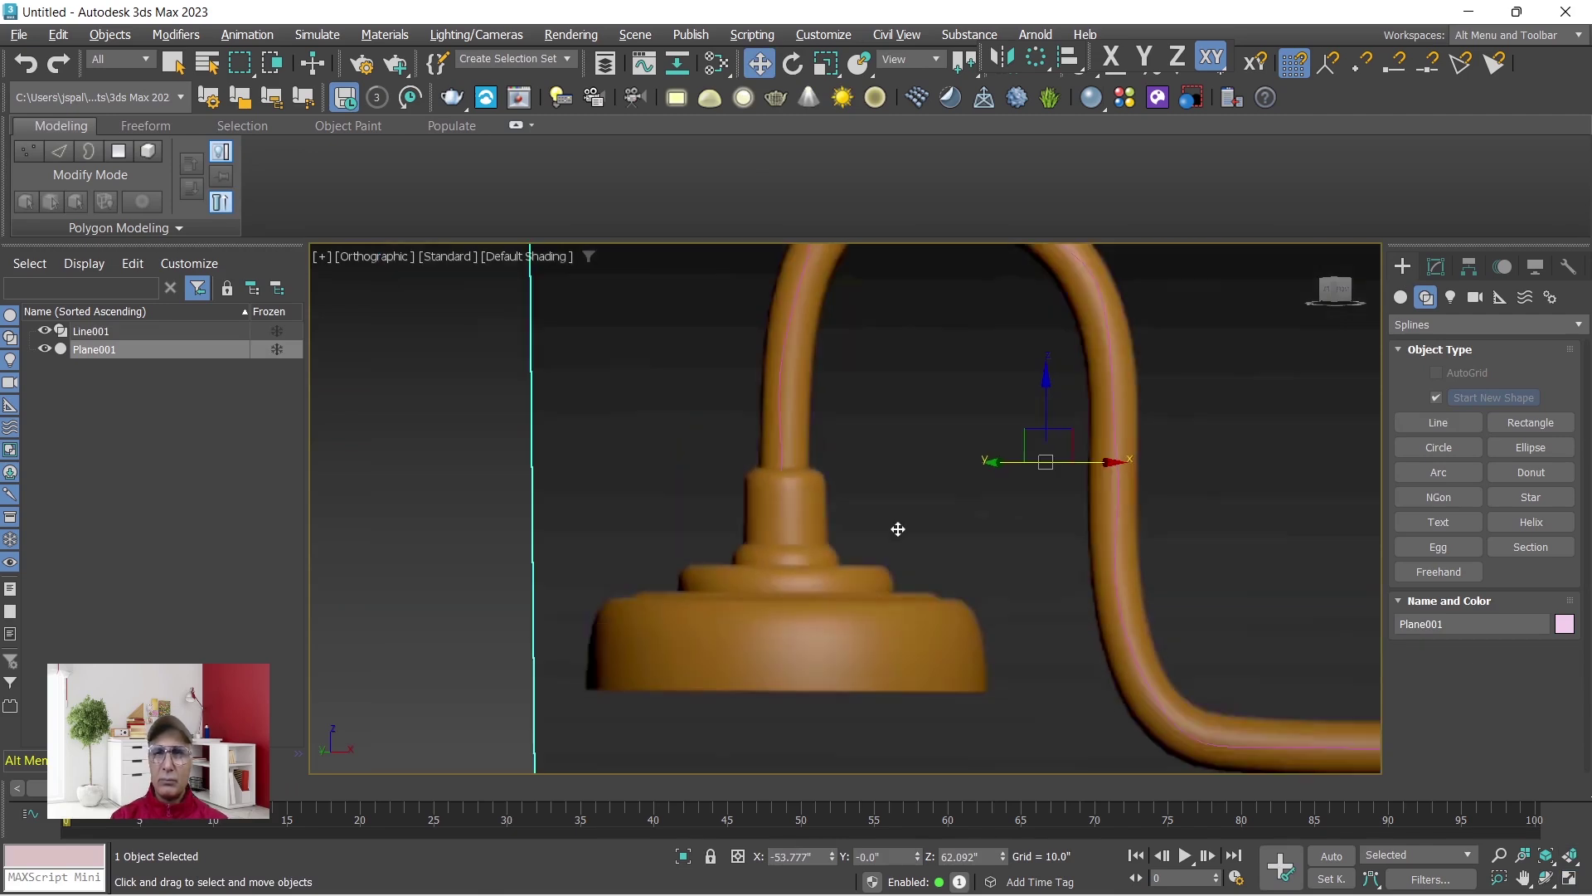
{"action": "middle_click_drag", "start_coordinate": [895, 522], "coordinate": [913, 544]}
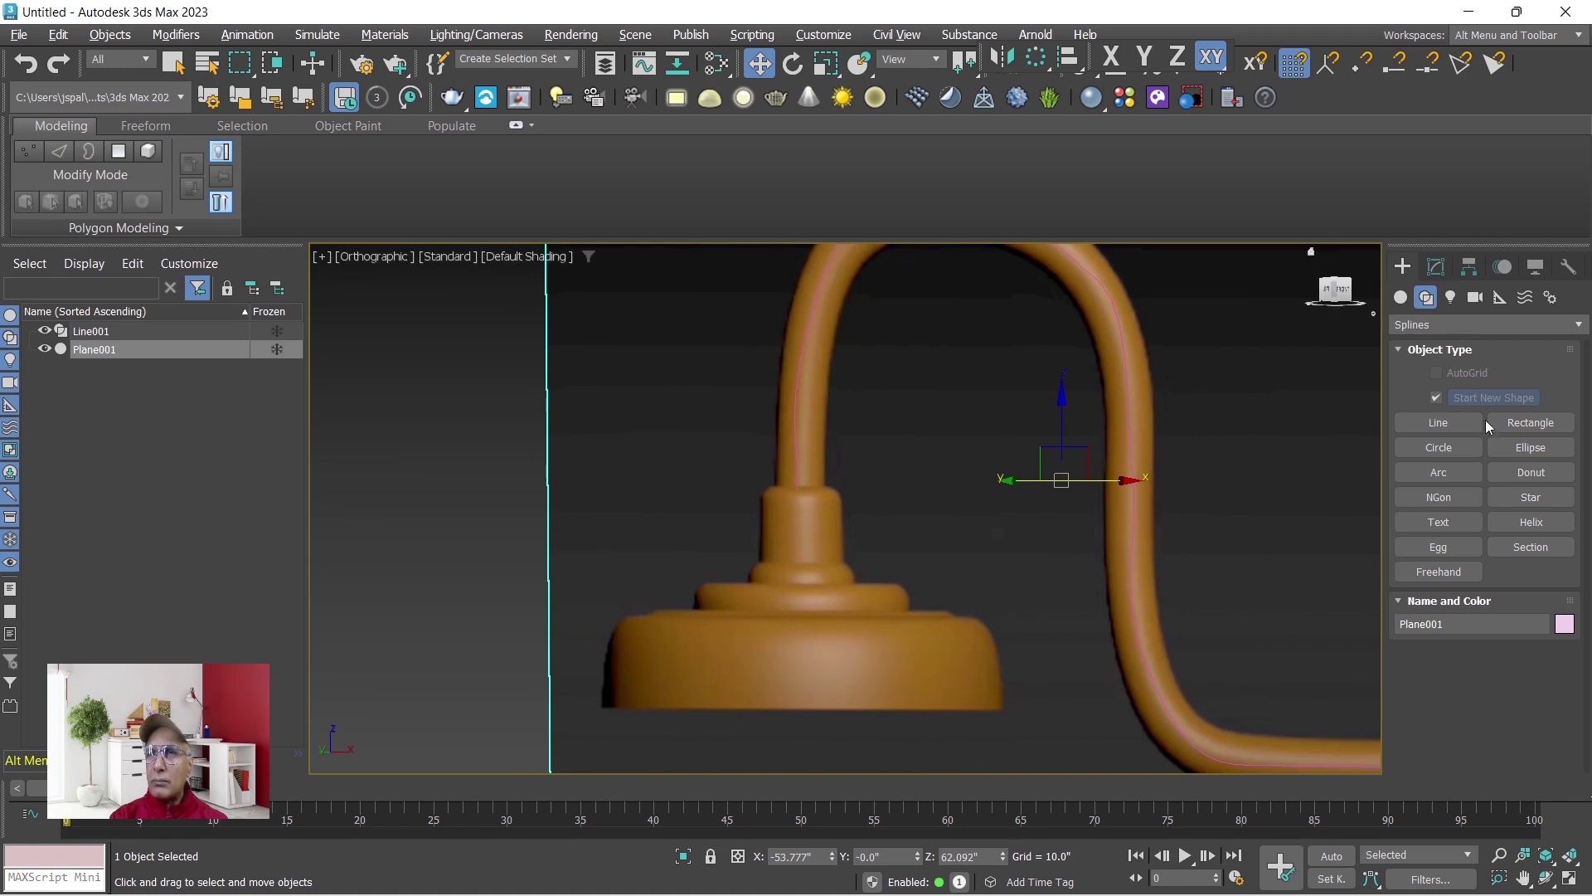
Toggle the Line creation options, then switch the maximized viewport to Perspective.
{"action": "left_click", "coordinate": [1436, 398]}
{"action": "left_click", "coordinate": [1440, 424]}
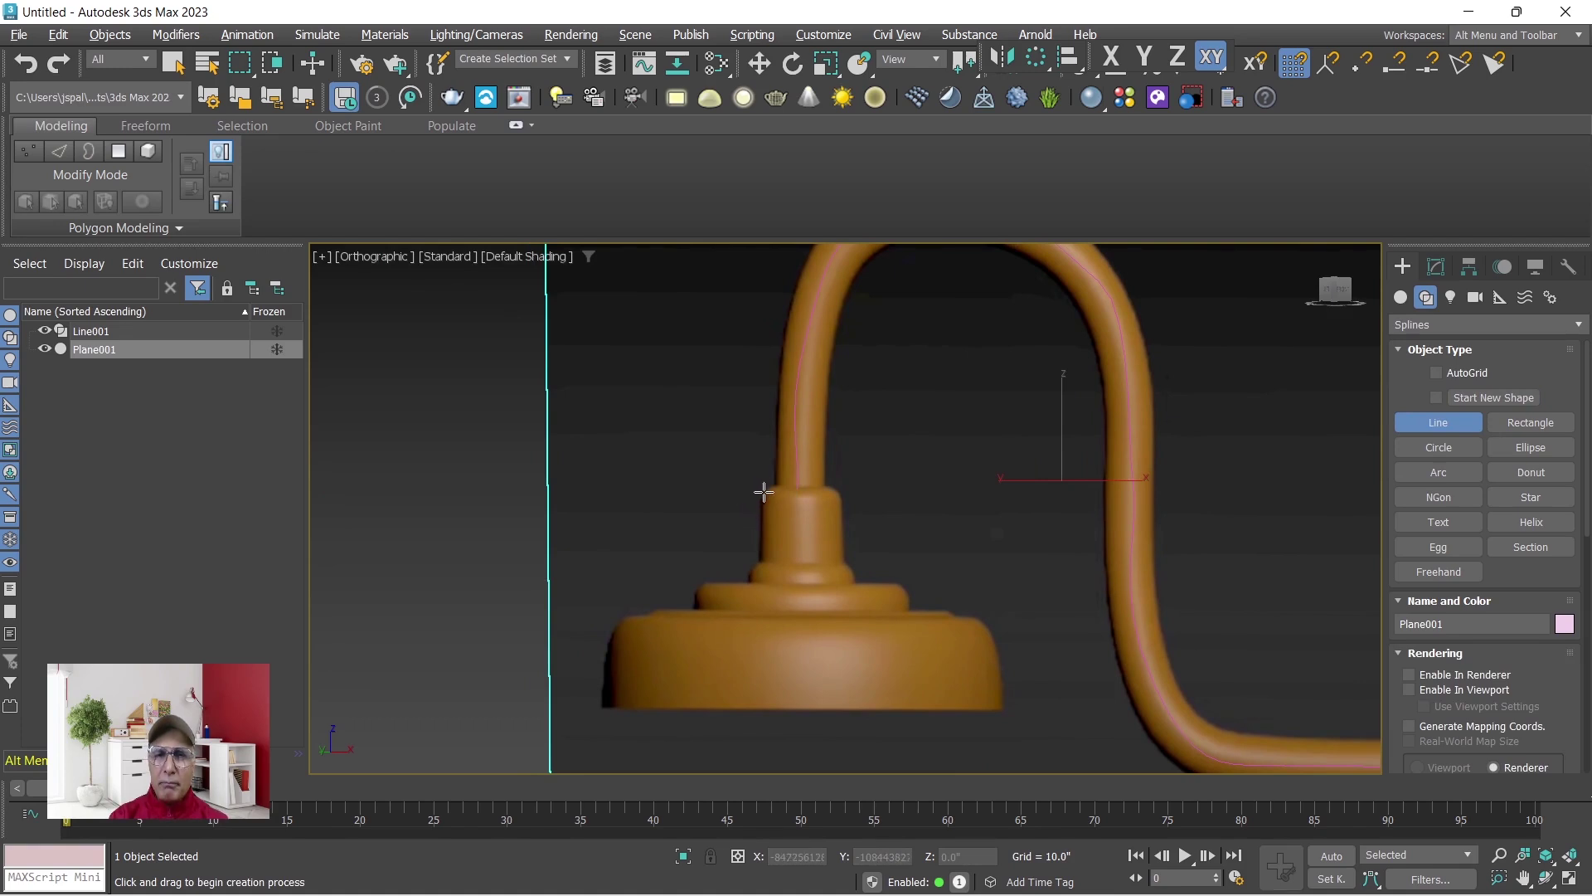
{"action": "scroll", "coordinate": [932, 540], "scroll_direction": "down", "scroll_amount": 3}
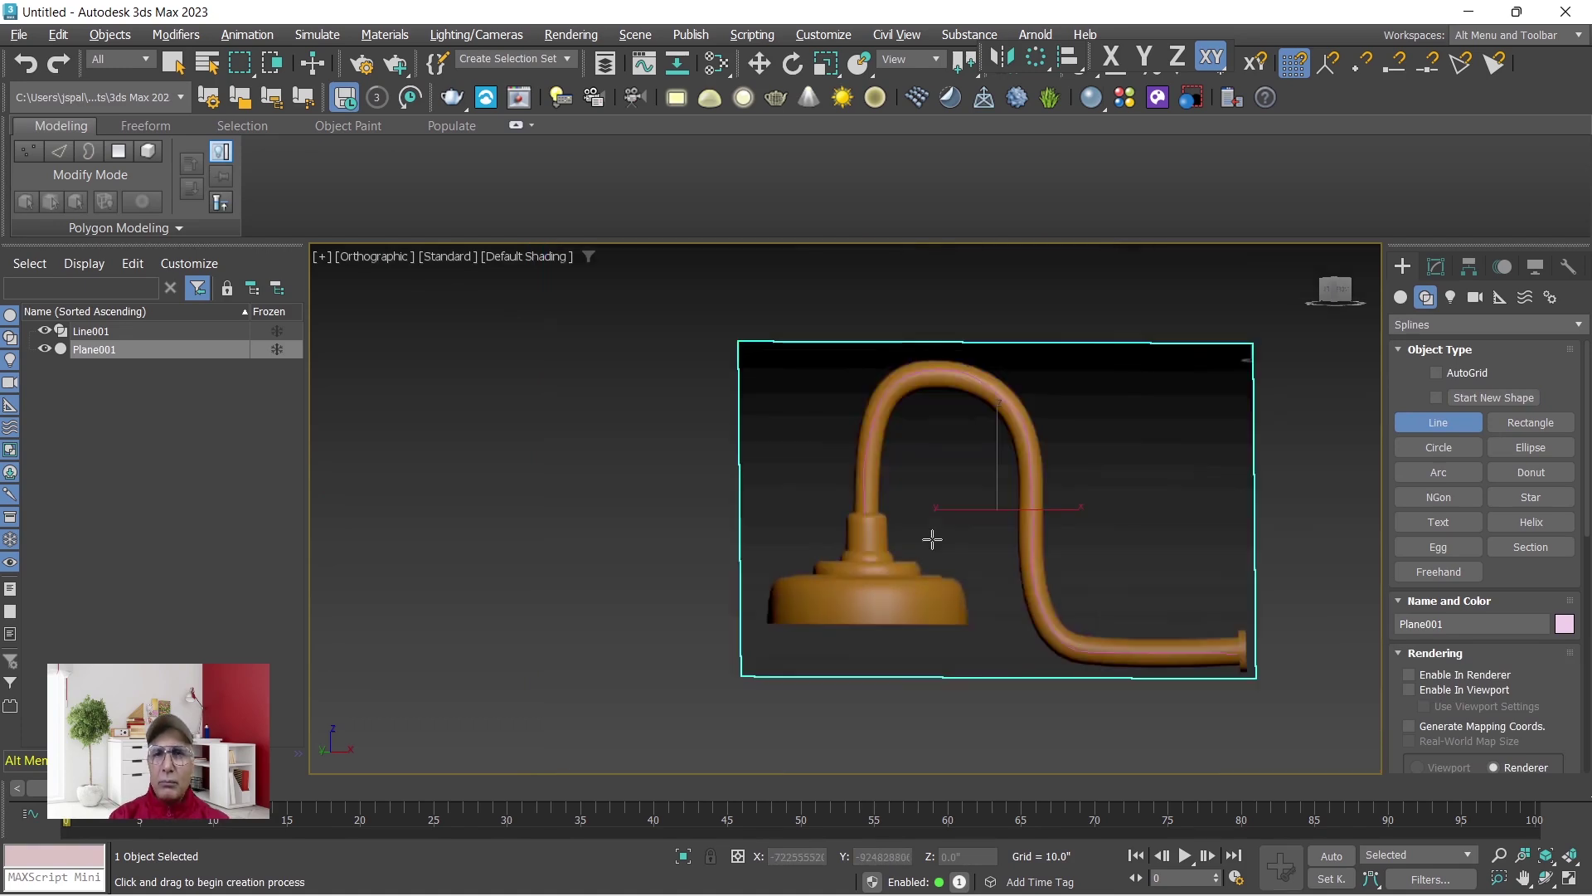
{"action": "scroll", "coordinate": [932, 540], "scroll_direction": "up", "scroll_amount": 3}
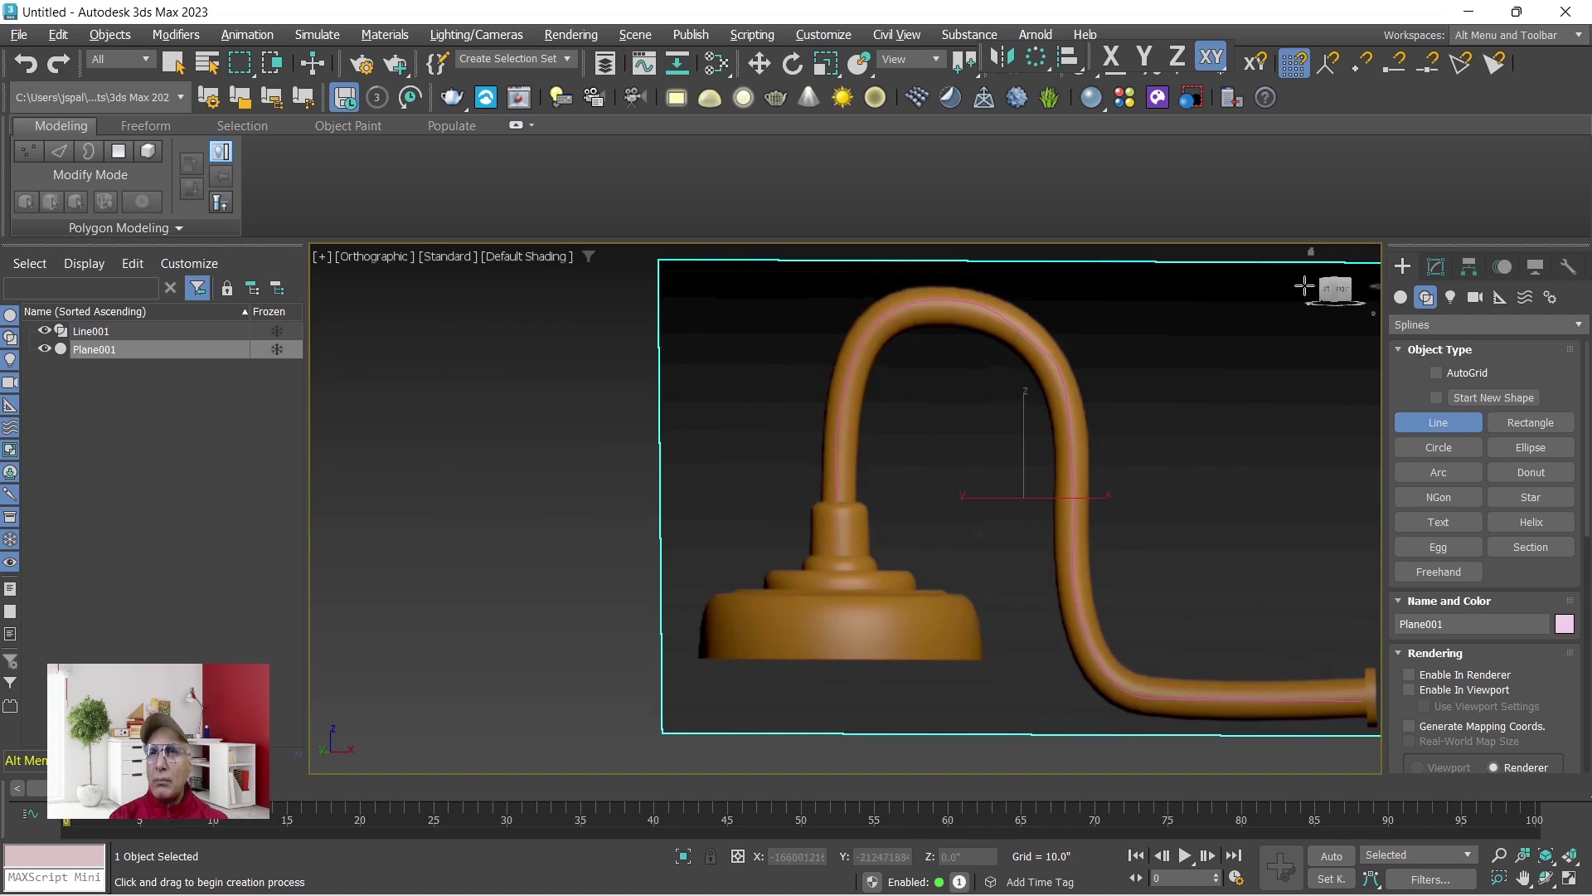
{"action": "left_click", "coordinate": [1312, 250]}
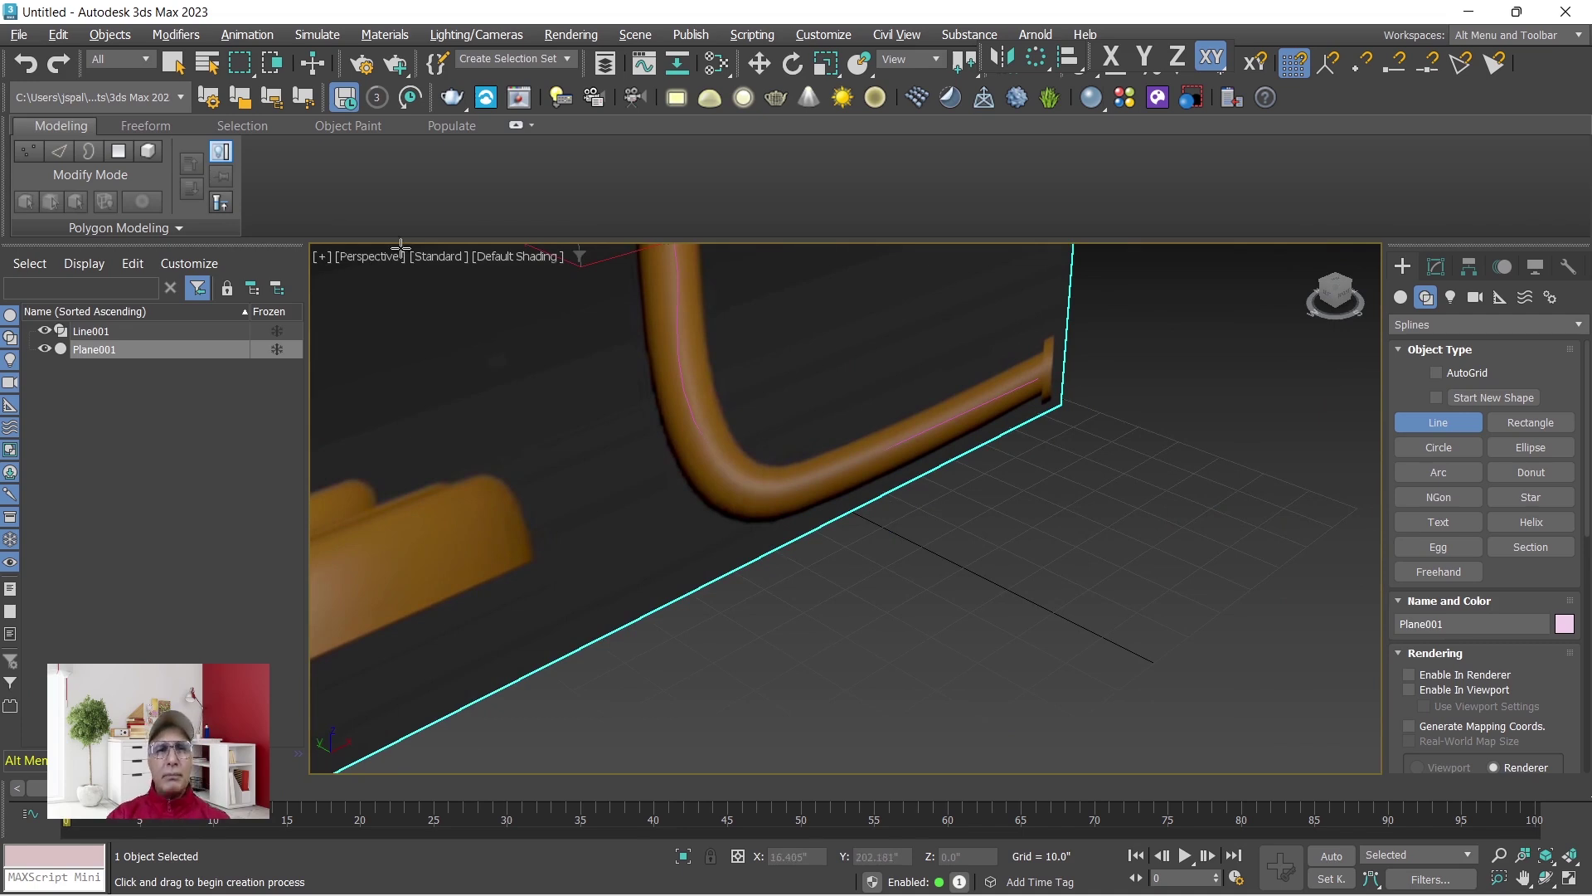
Switch the viewport to the Front view, framed close on the base and pipe.
{"action": "left_click", "coordinate": [371, 258]}
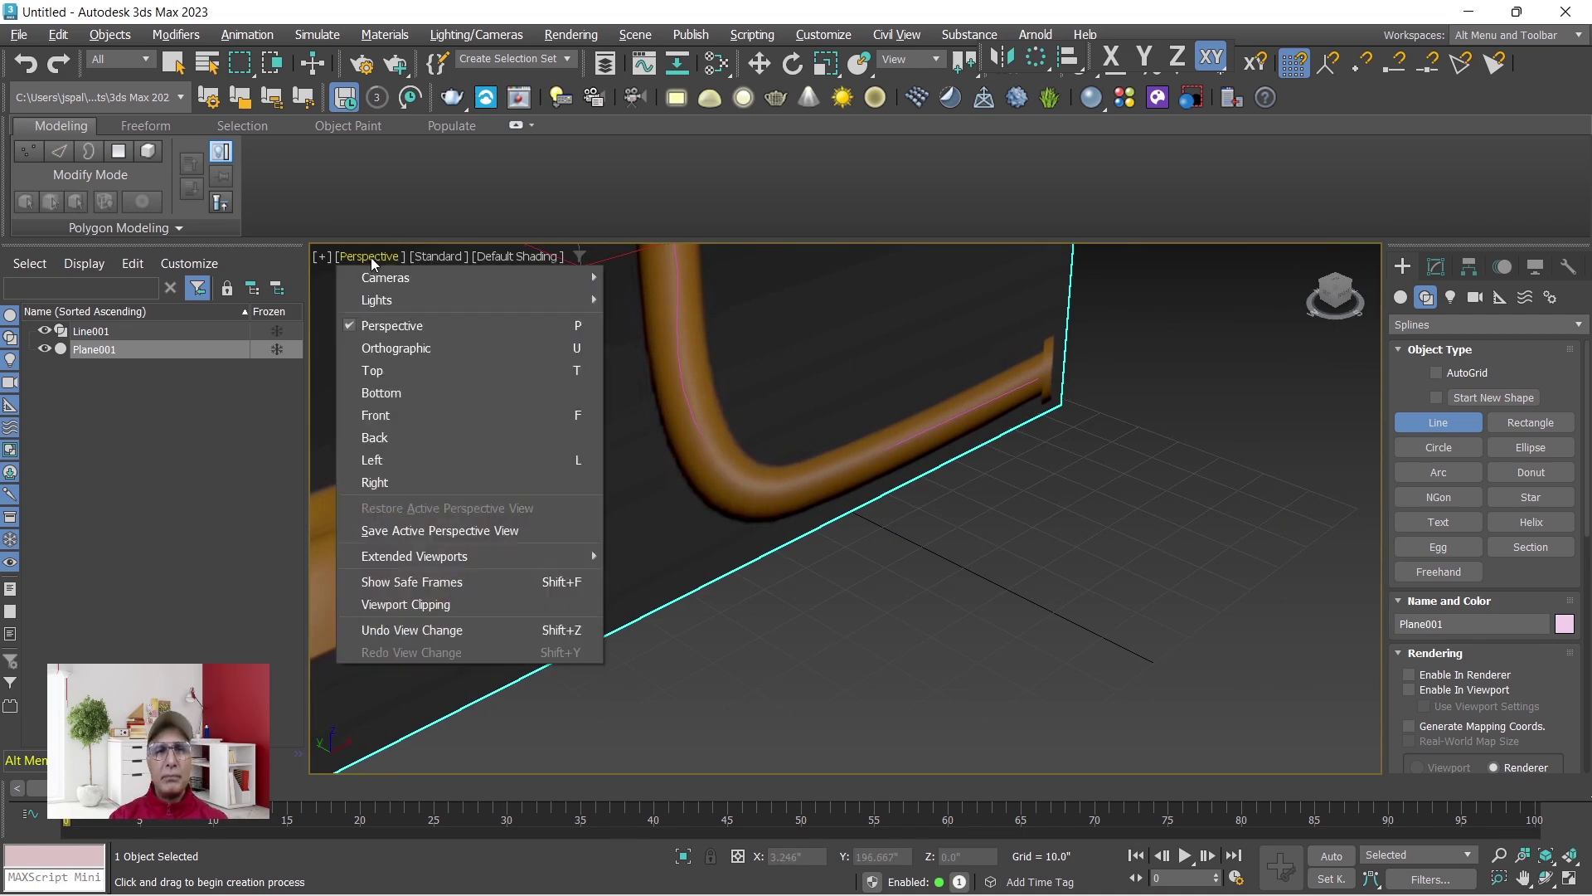
{"action": "left_click", "coordinate": [381, 416]}
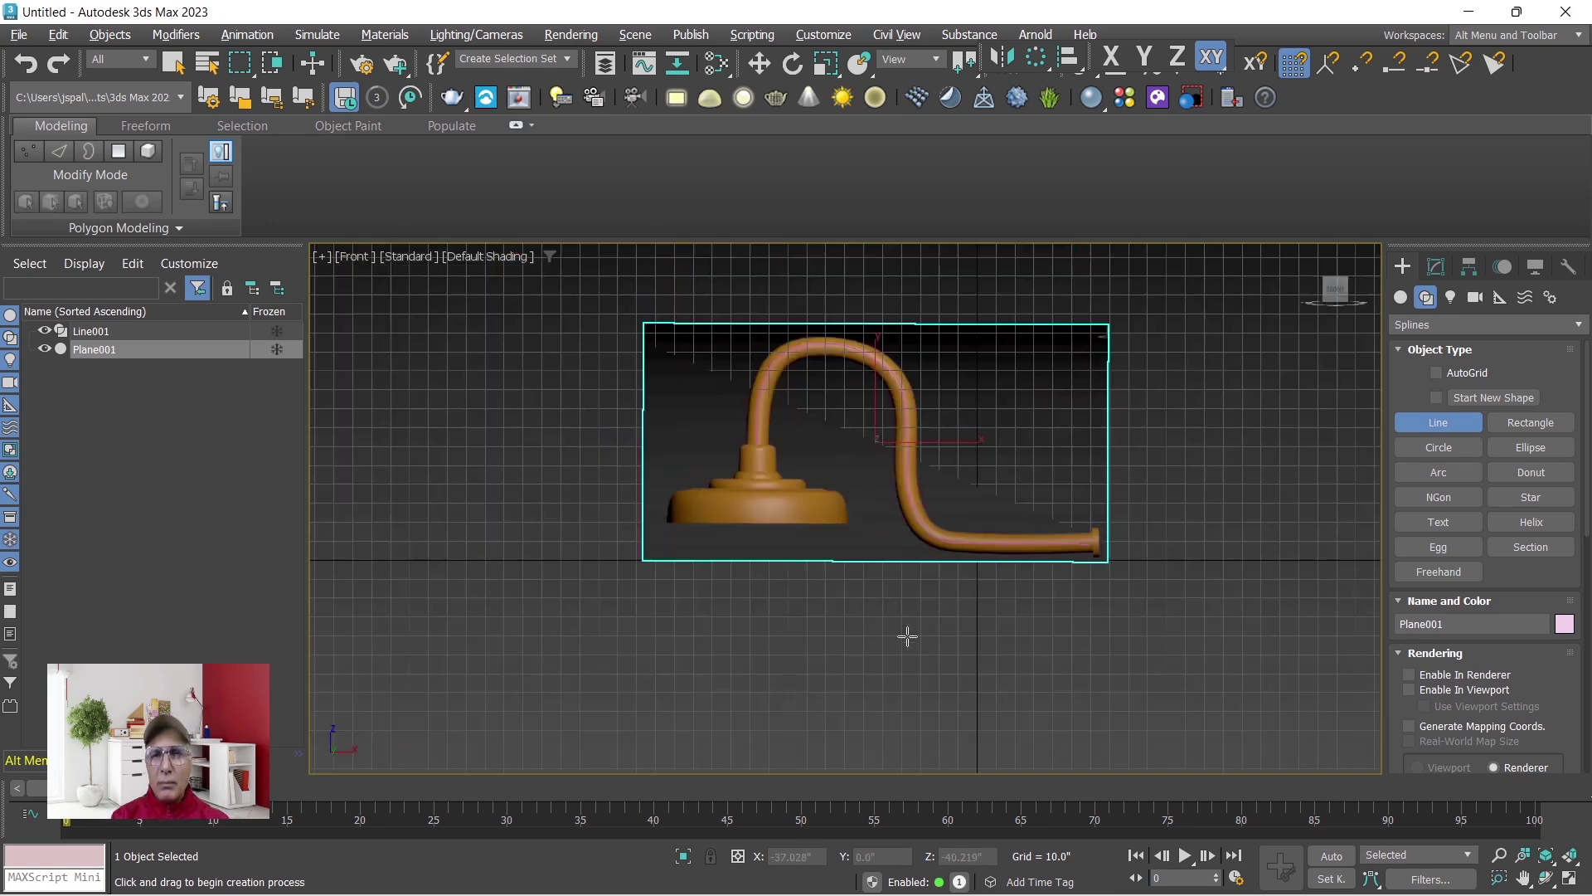
{"action": "scroll", "coordinate": [906, 631], "scroll_direction": "up", "scroll_amount": 4}
{"action": "scroll", "coordinate": [908, 626], "scroll_direction": "down", "scroll_amount": 6}
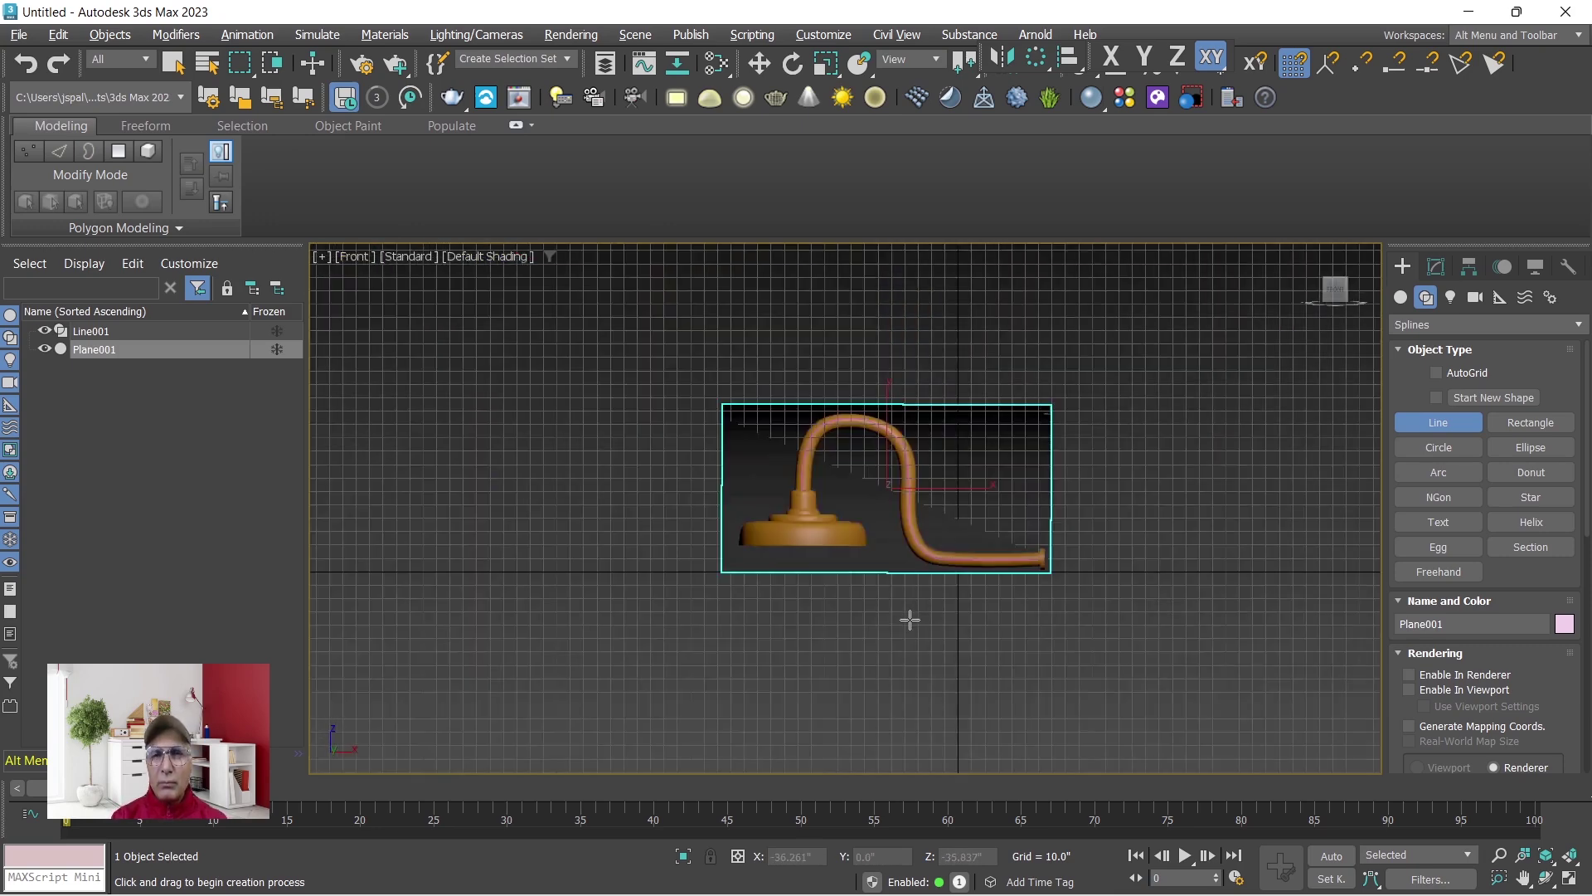
{"action": "scroll", "coordinate": [910, 621], "scroll_direction": "up", "scroll_amount": 3}
{"action": "scroll", "coordinate": [853, 622], "scroll_direction": "up", "scroll_amount": 3}
{"action": "middle_click_drag", "start_coordinate": [862, 575], "coordinate": [888, 700]}
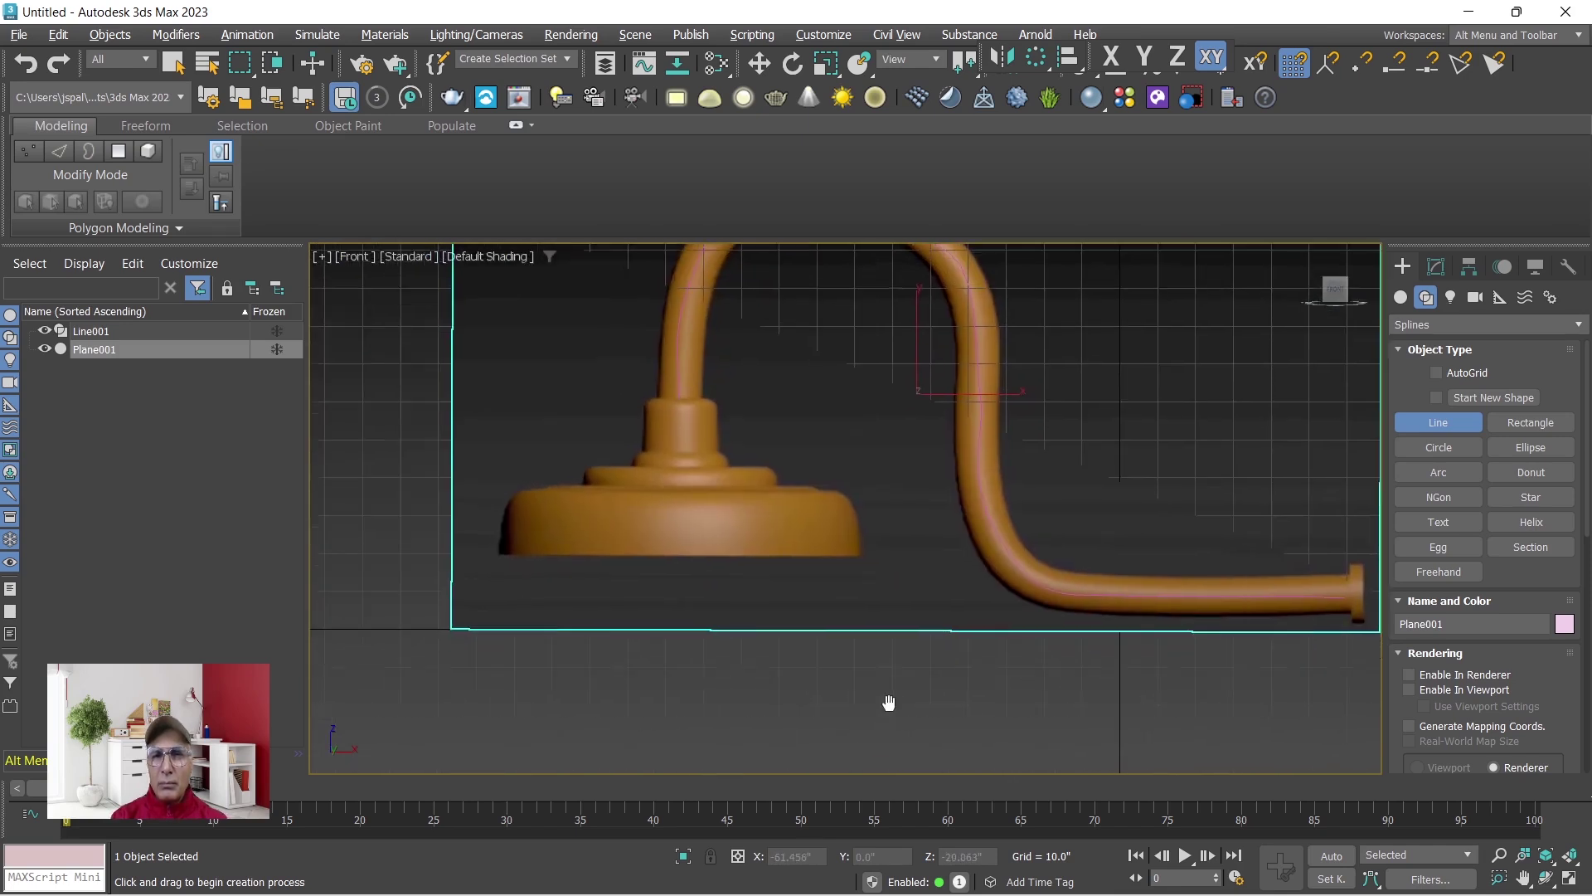
Start a stray line below the lamp and cancel it.
{"action": "left_click", "coordinate": [1444, 423]}
{"action": "left_click", "coordinate": [1098, 686]}
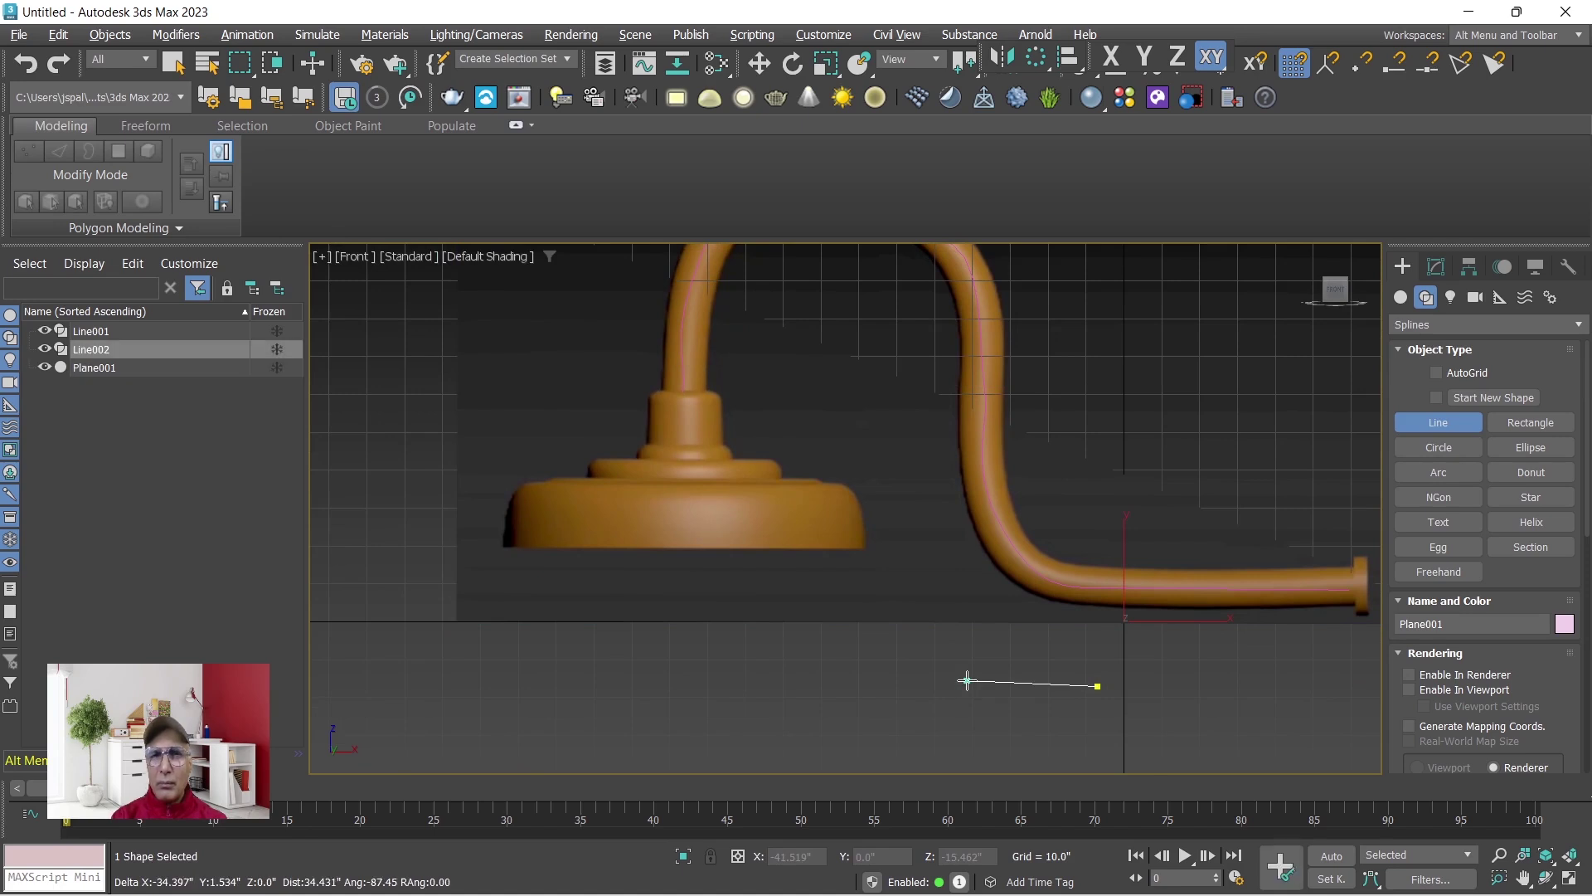
{"action": "right_click", "coordinate": [967, 680]}
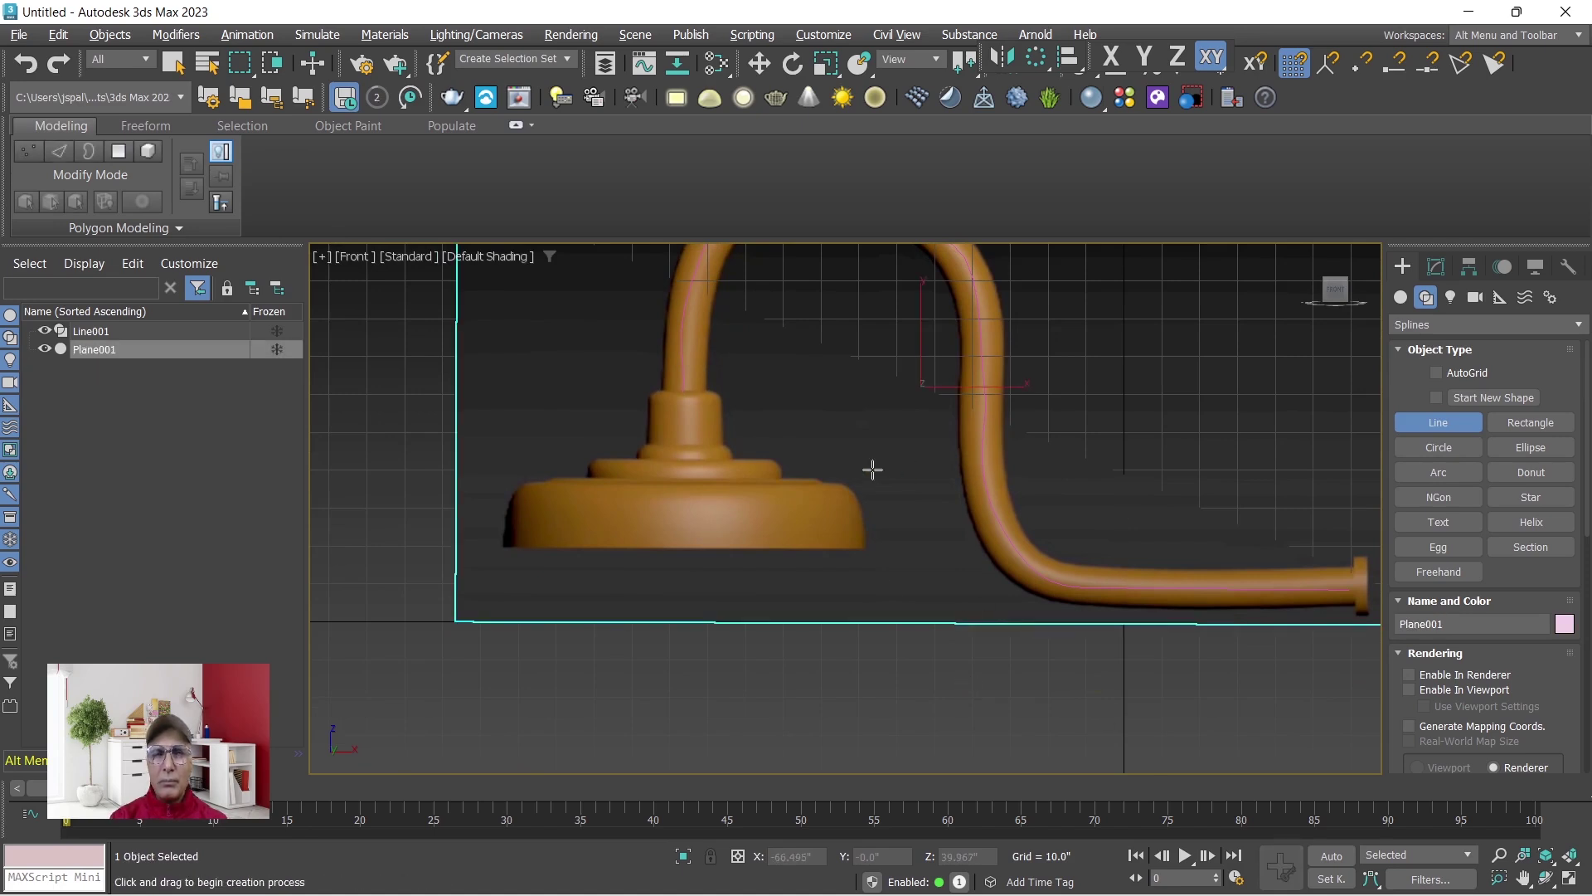
Start the base profile line at the stem top and trace down the stem to the first ledge.
{"action": "left_click", "coordinate": [683, 389]}
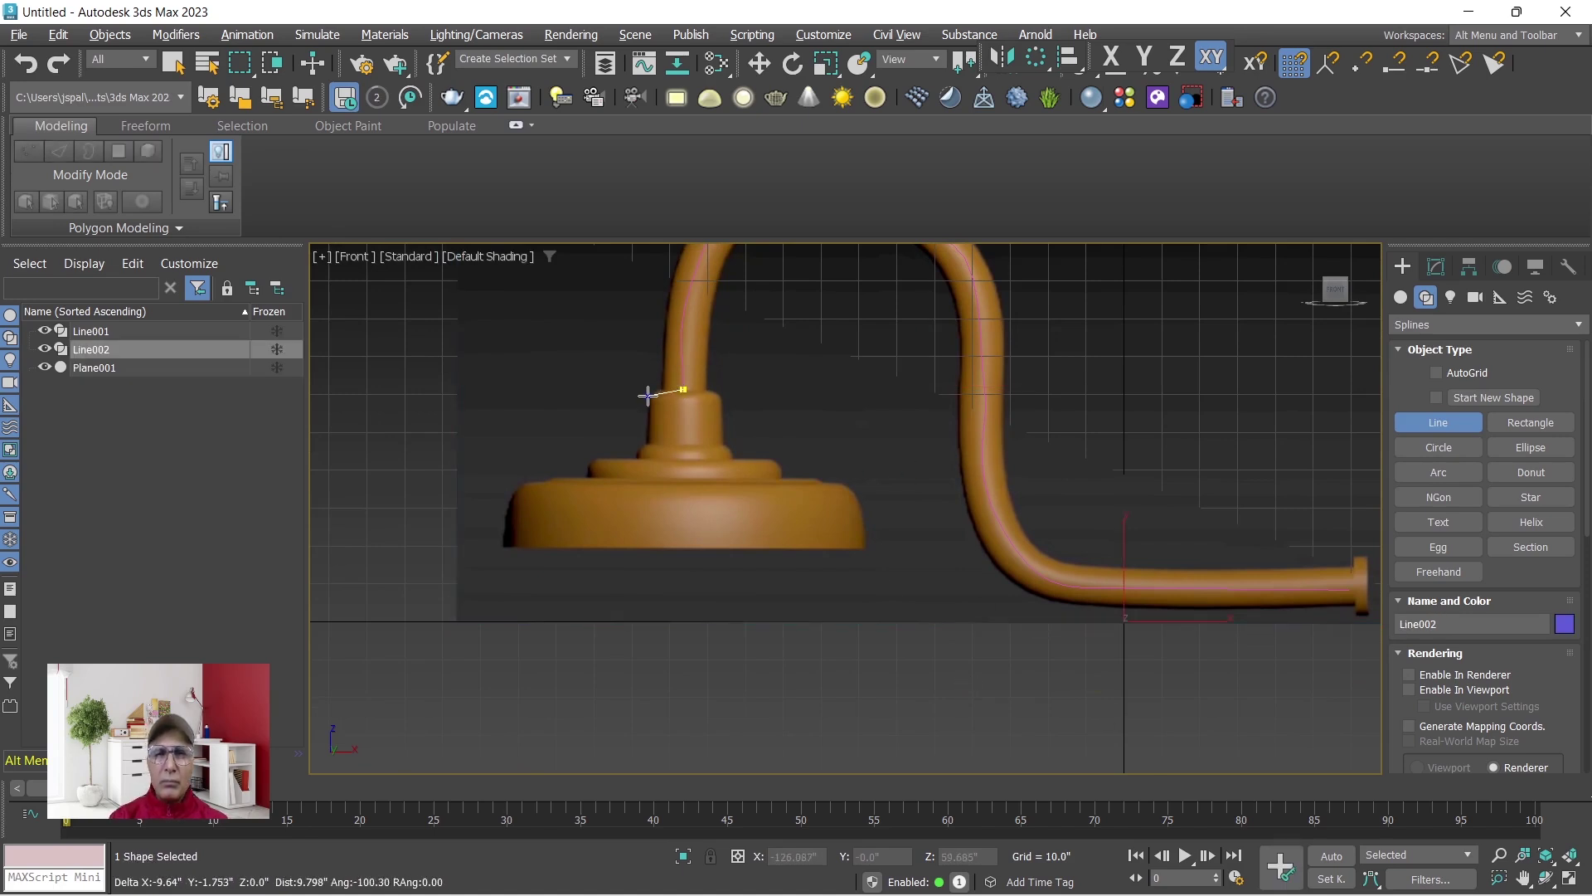
{"action": "scroll", "coordinate": [652, 390], "scroll_direction": "up", "scroll_amount": 2}
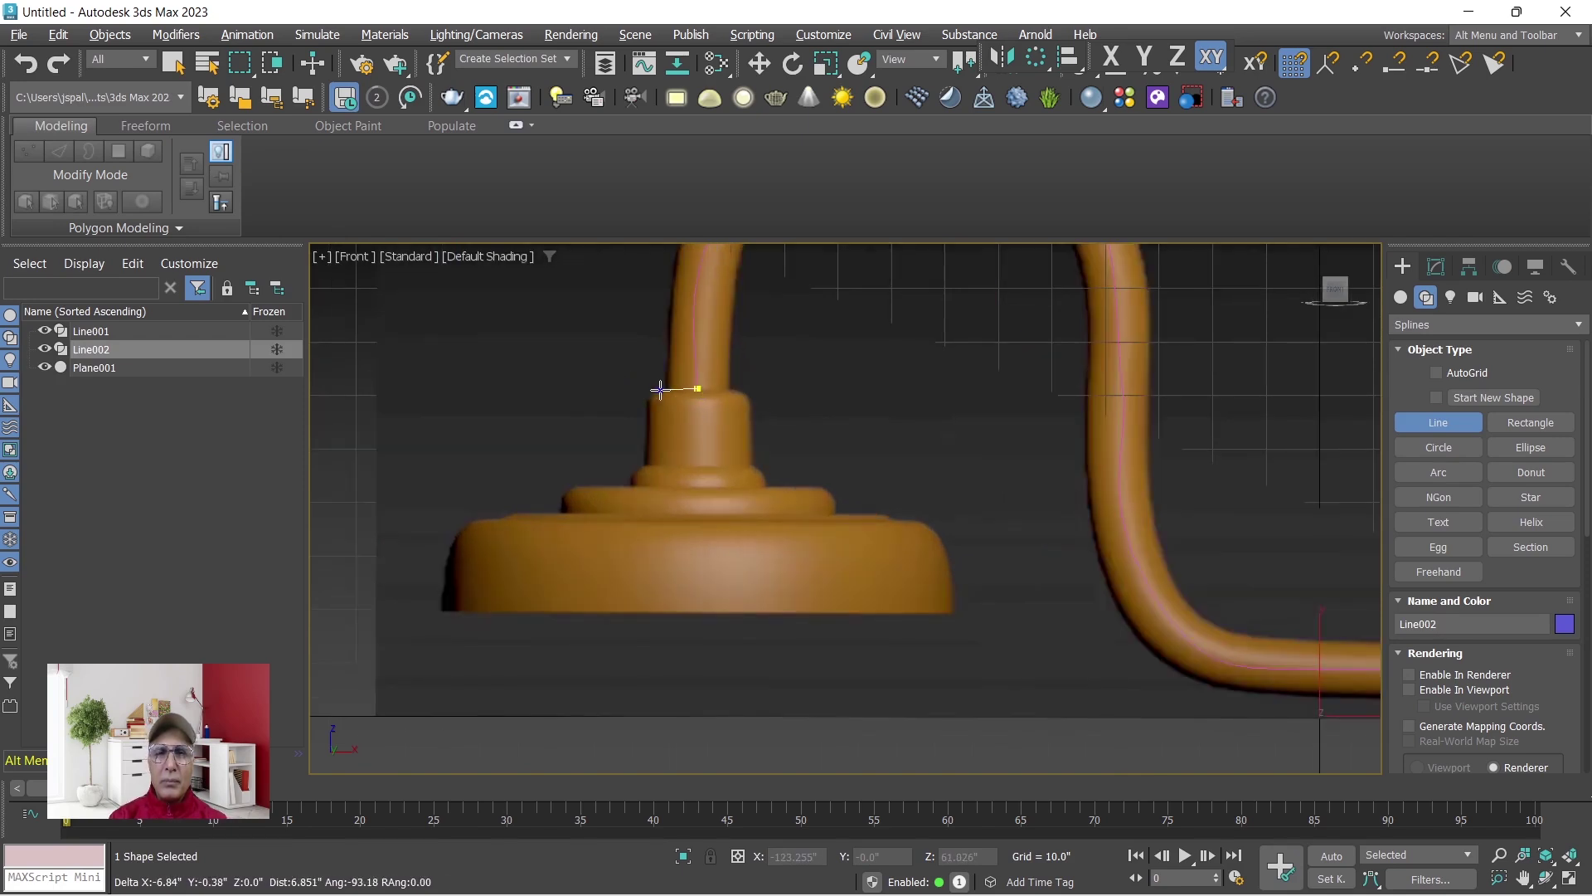
{"action": "left_click", "coordinate": [663, 390]}
{"action": "left_click", "coordinate": [651, 394]}
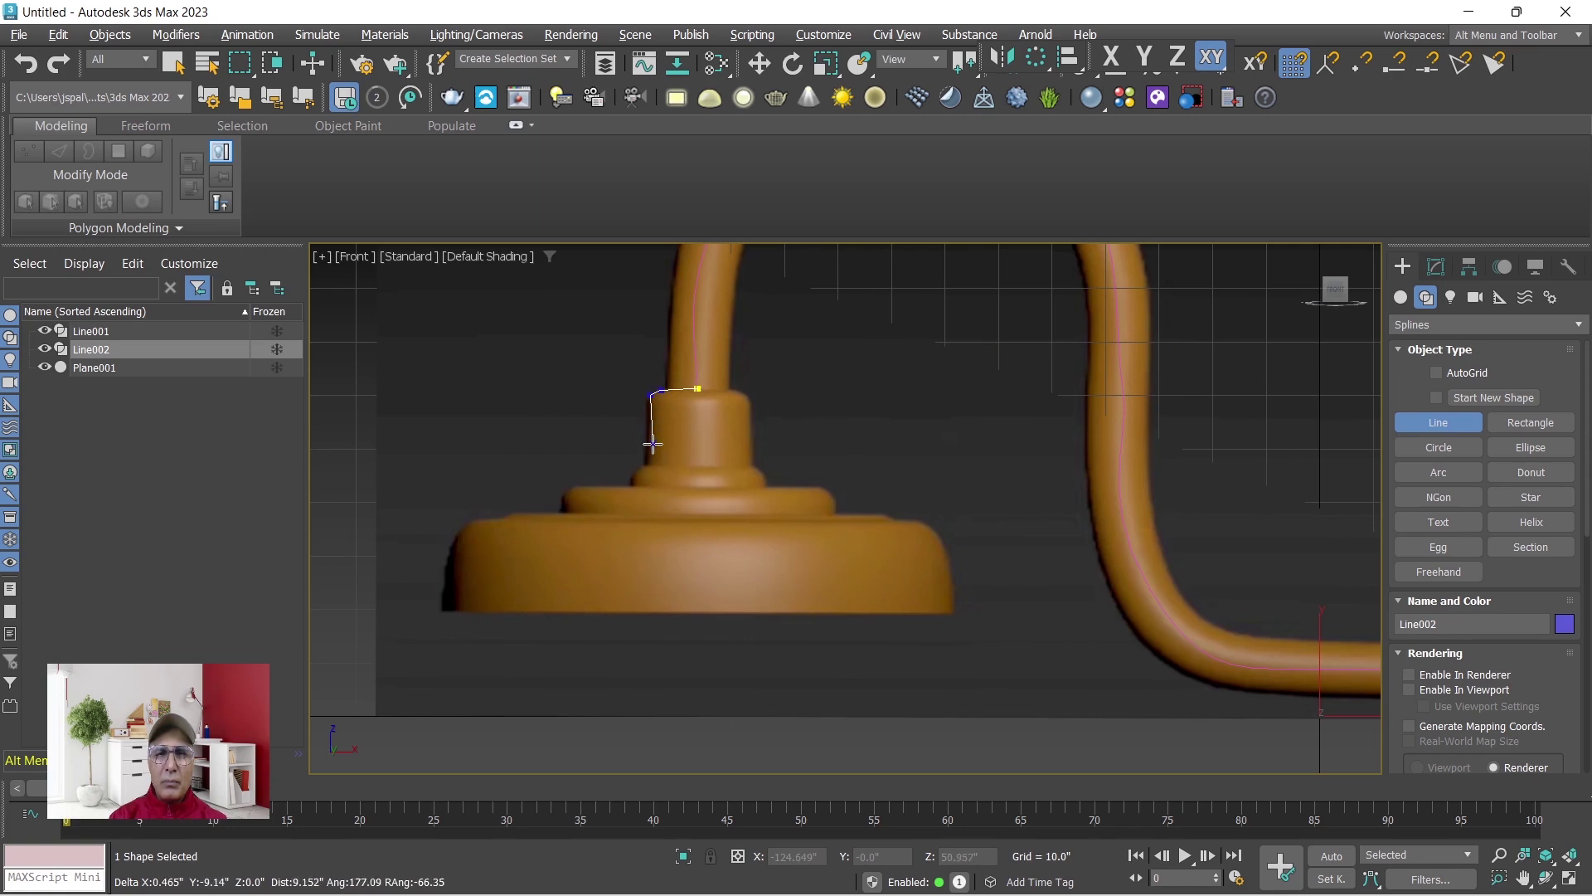
{"action": "left_click", "coordinate": [648, 466]}
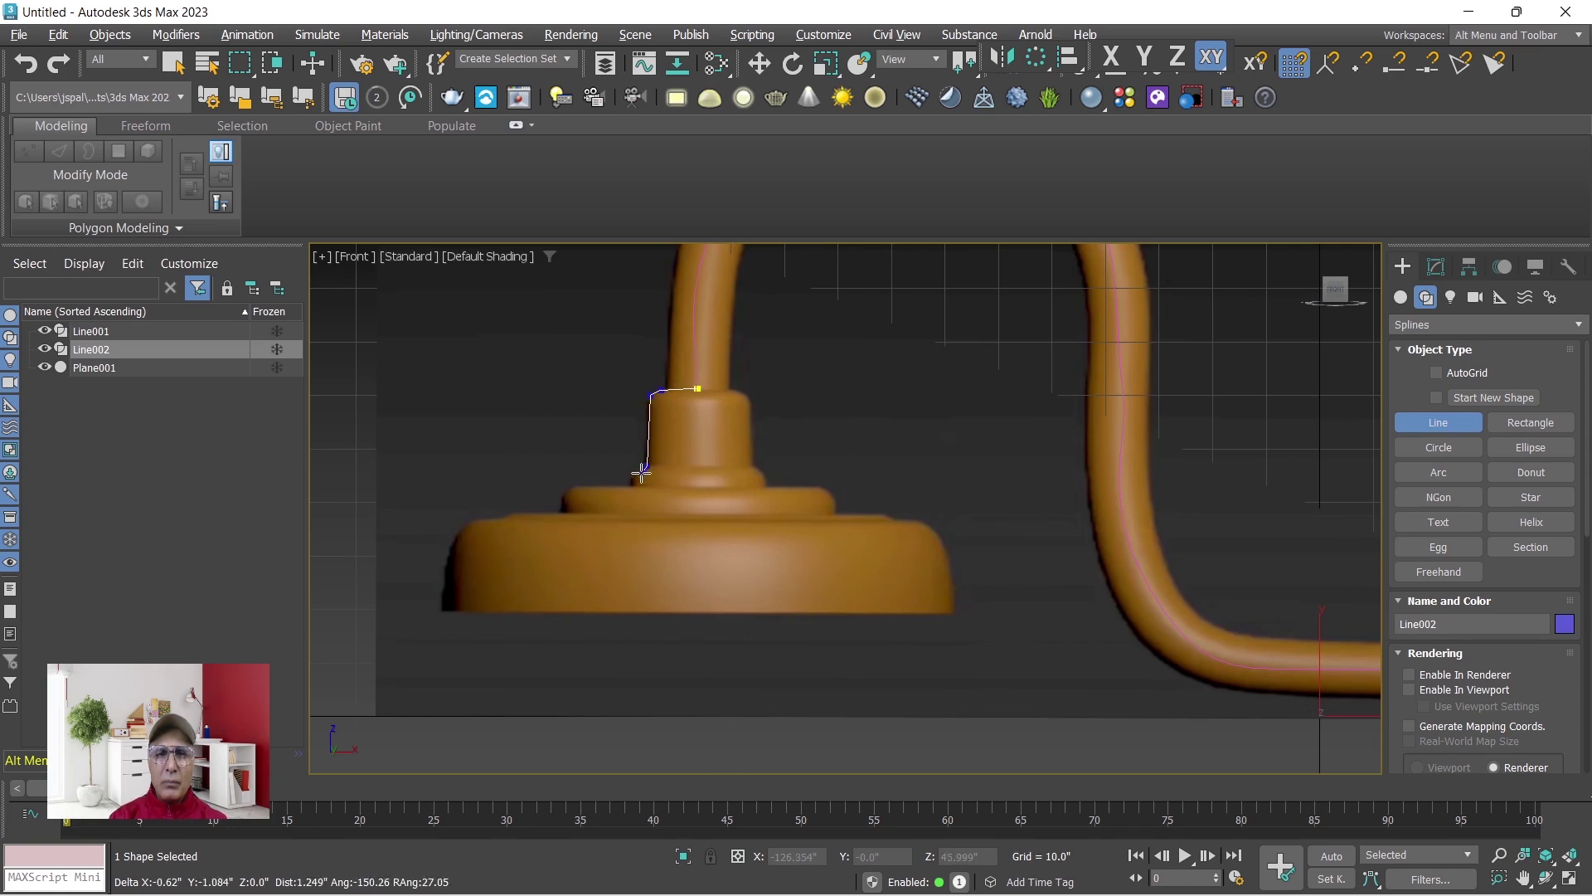
{"action": "left_click", "coordinate": [636, 469]}
{"action": "left_click", "coordinate": [632, 487]}
Continue the outline across the steps and along the bottom to centre, then close the spline.
{"action": "left_click", "coordinate": [569, 486]}
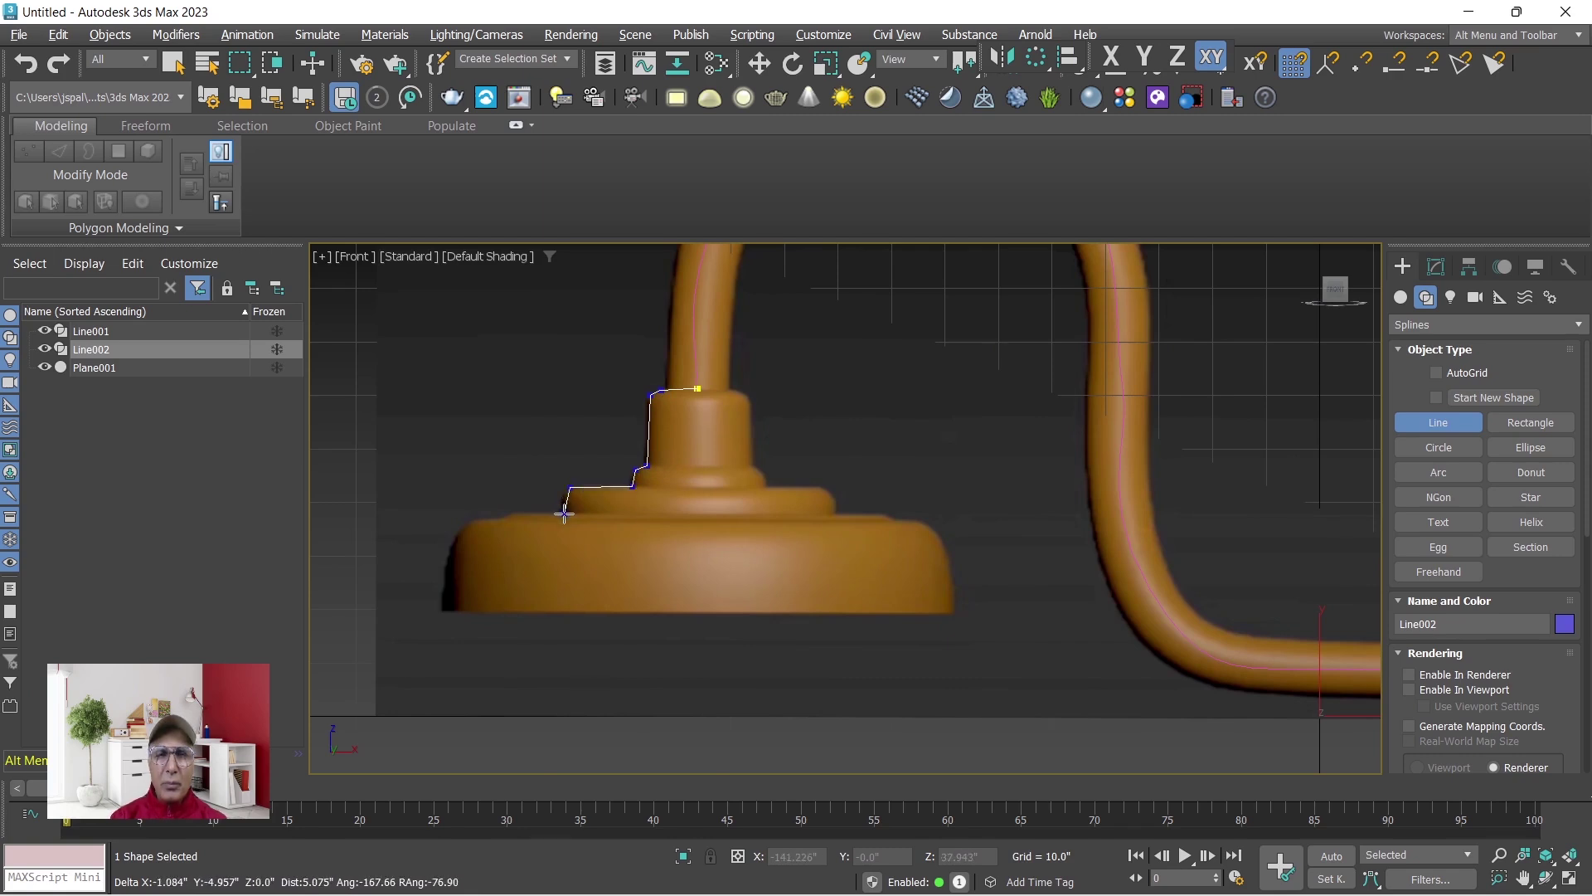
{"action": "left_click", "coordinate": [565, 514]}
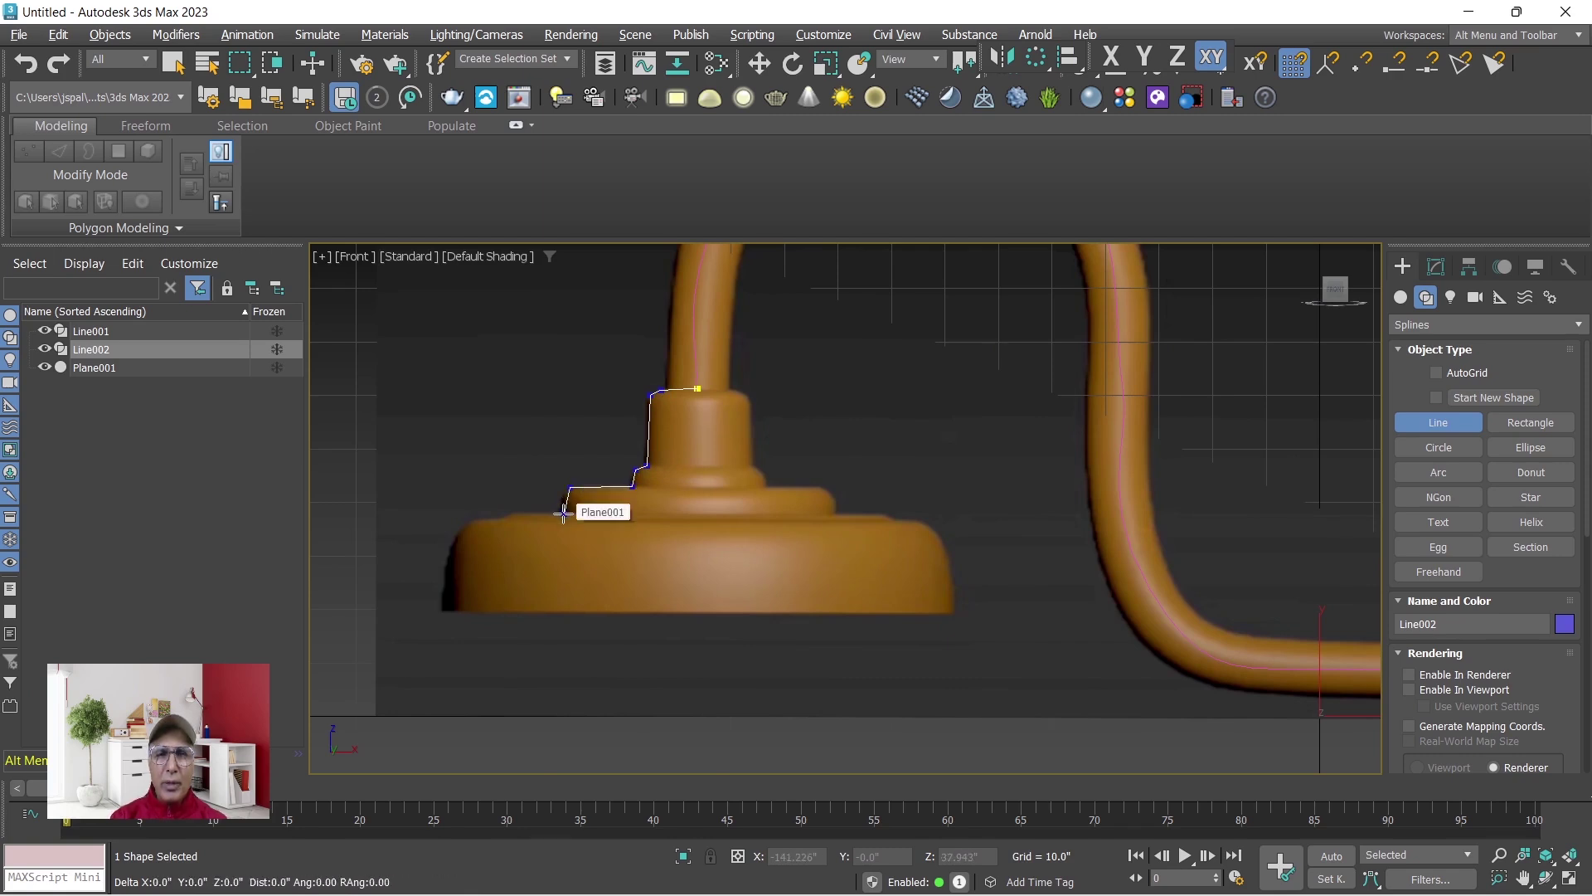
{"action": "left_click", "coordinate": [468, 521]}
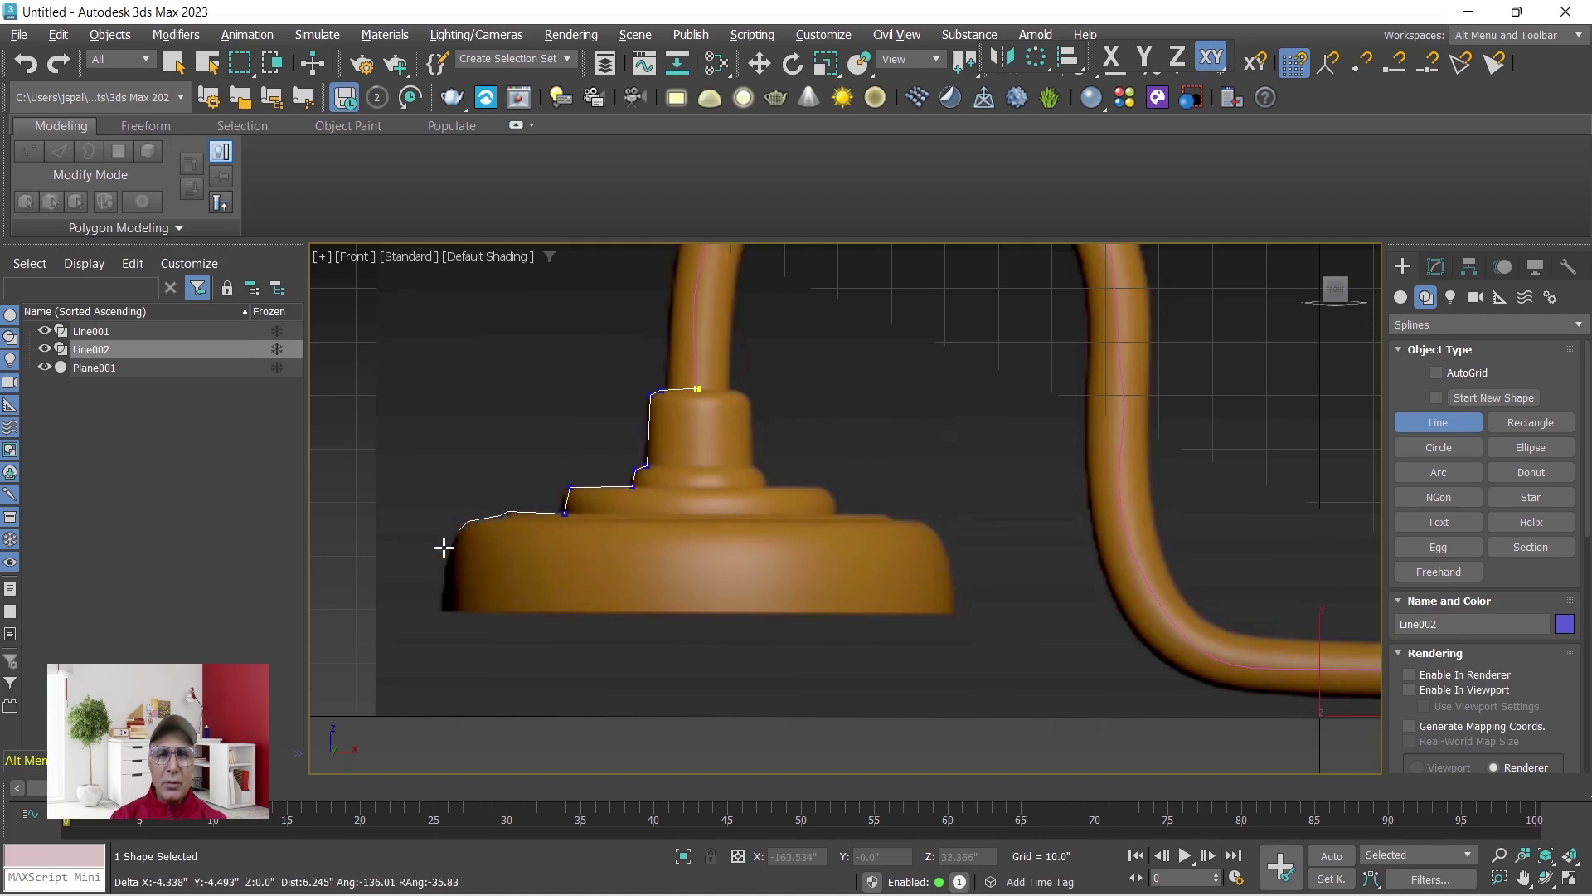
{"action": "left_click", "coordinate": [445, 605]}
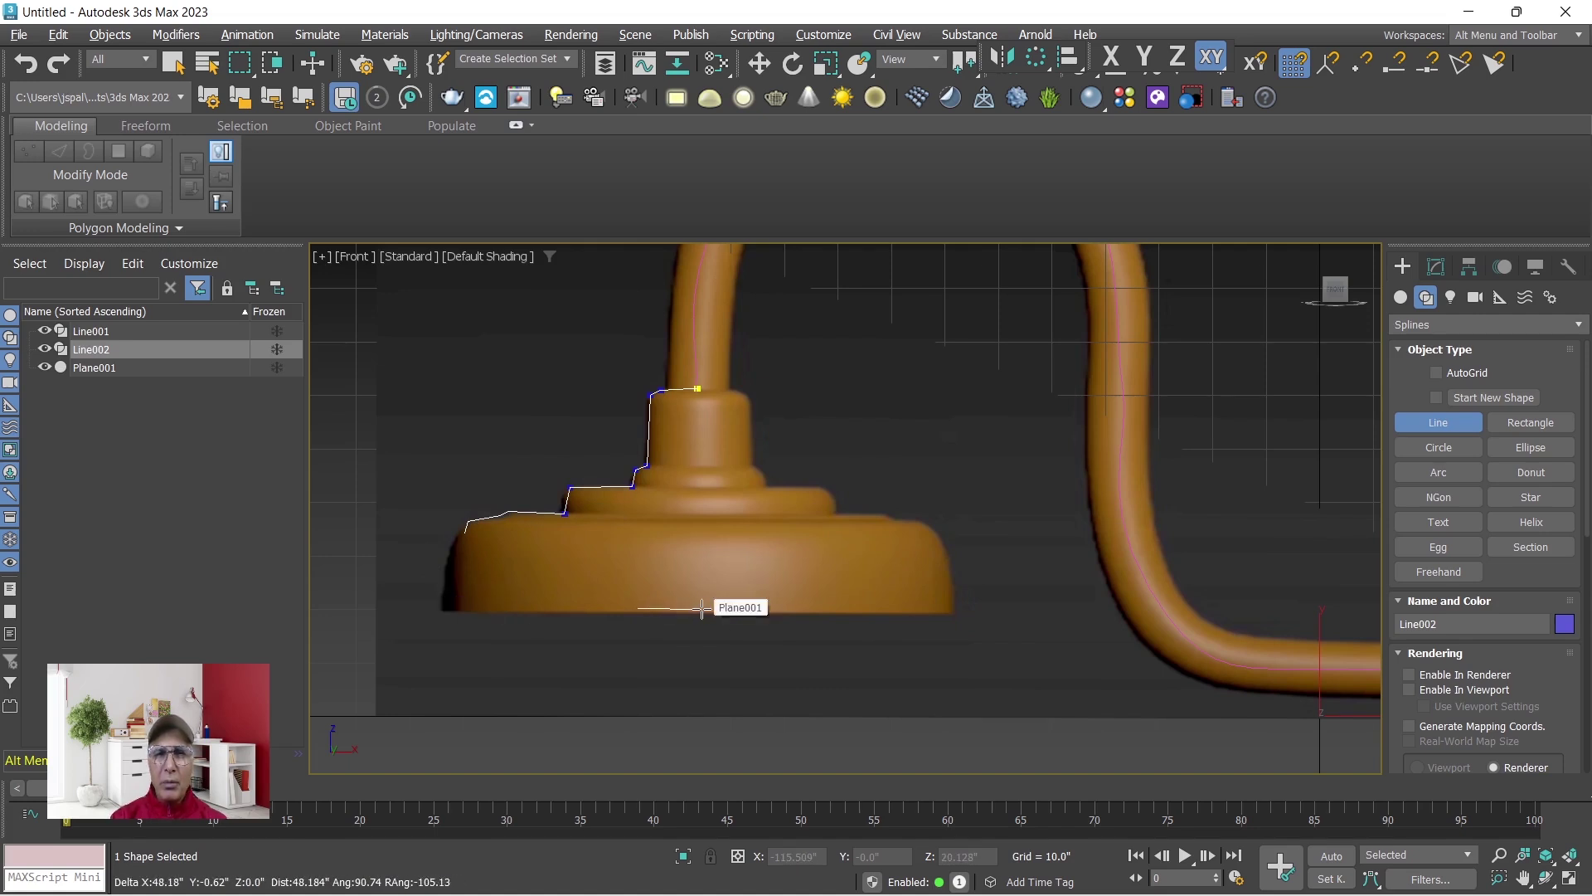
{"action": "left_click", "coordinate": [702, 609]}
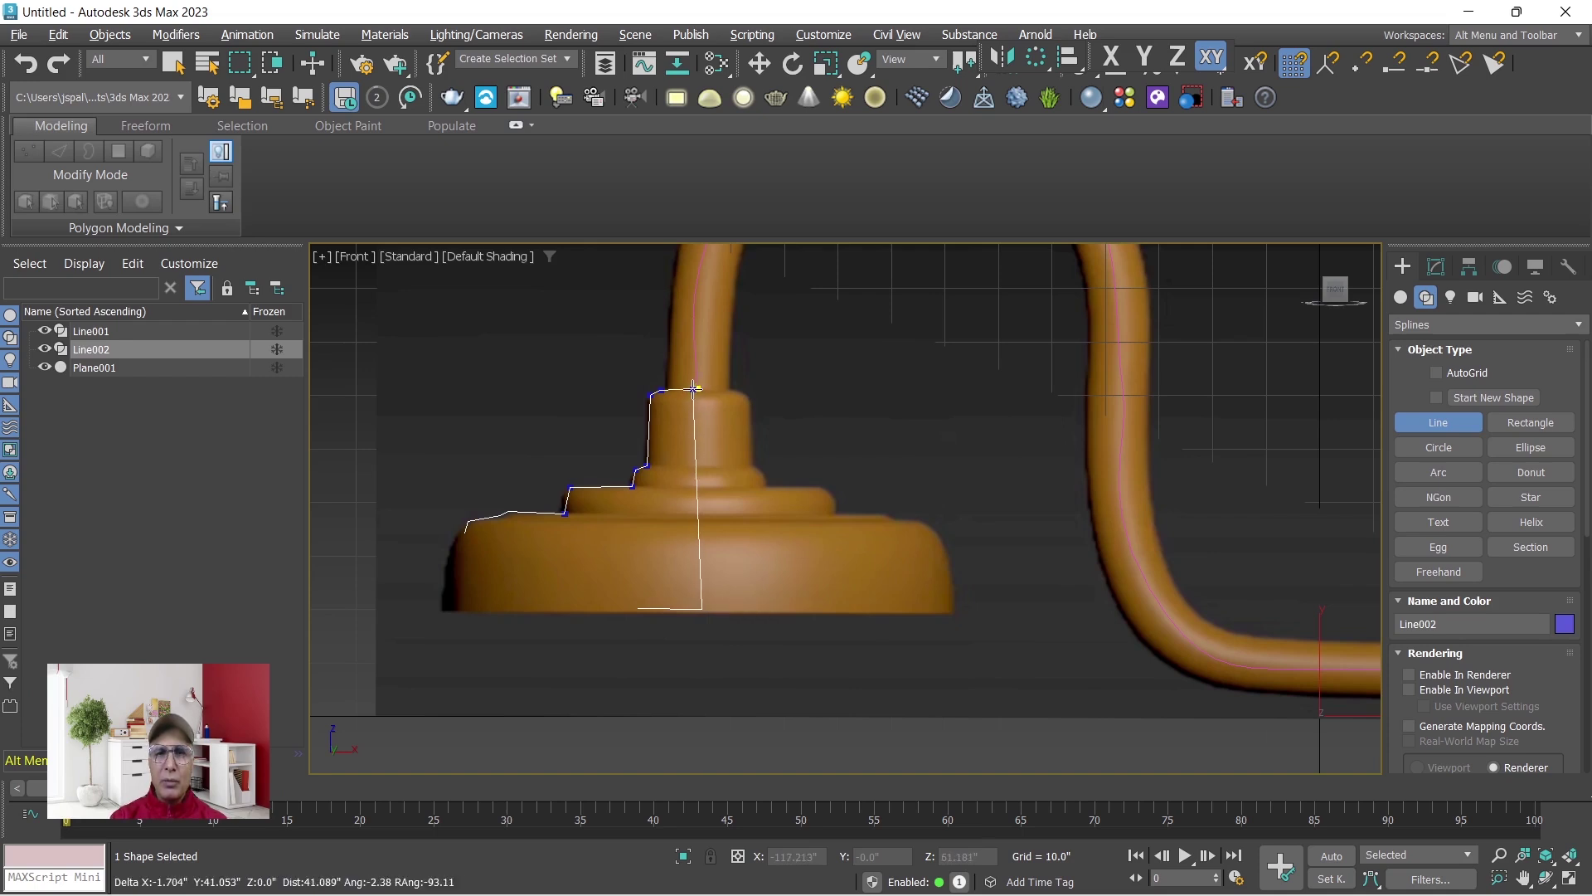
{"action": "left_click", "coordinate": [696, 389]}
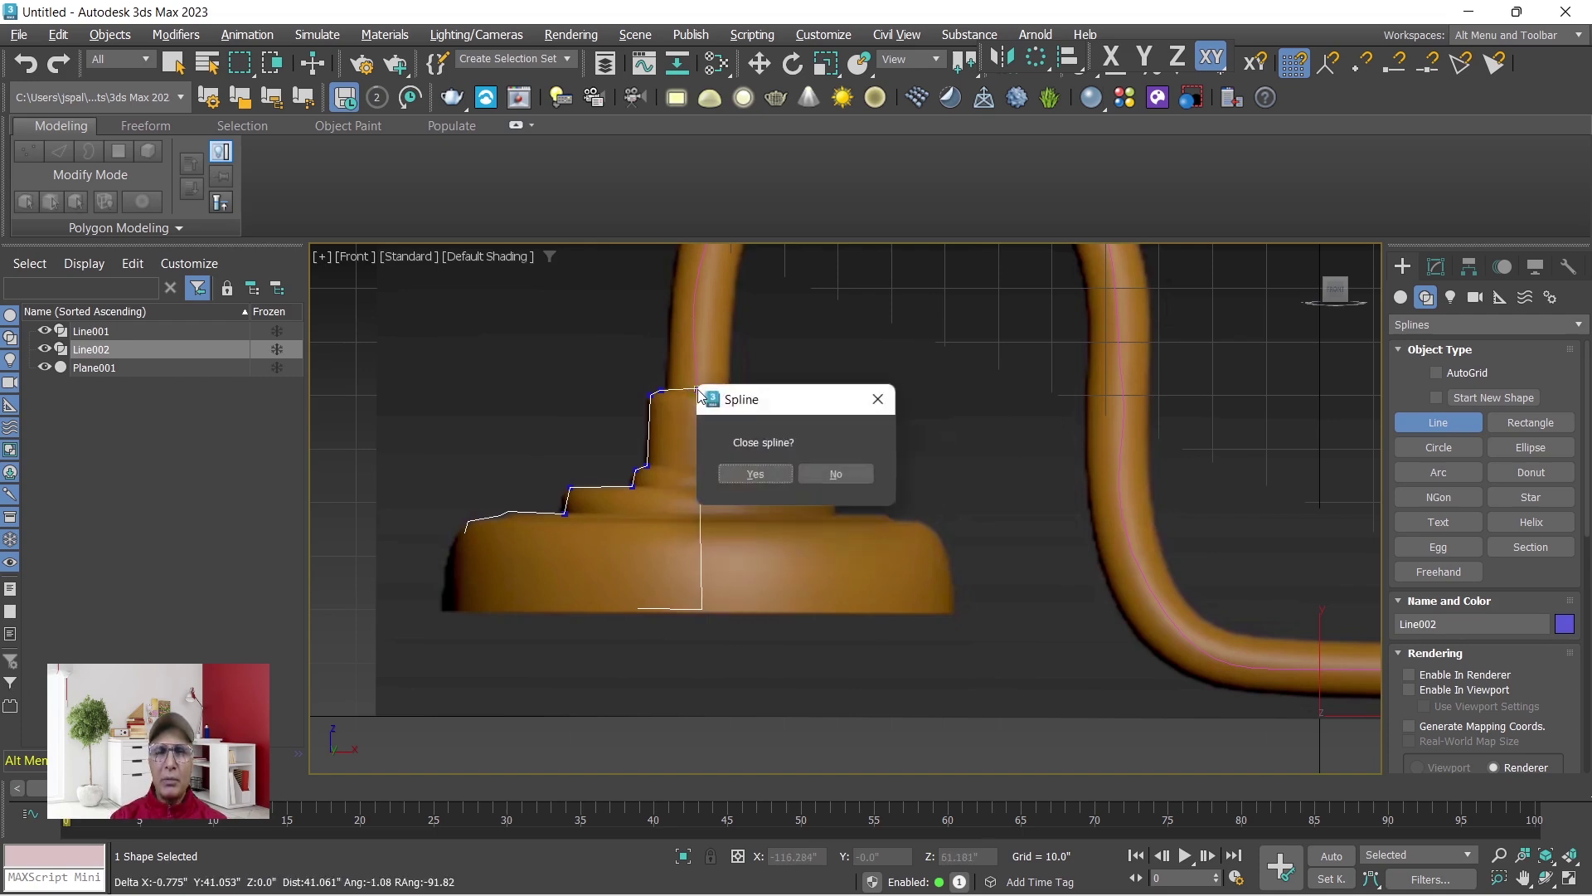
{"action": "left_click", "coordinate": [768, 478]}
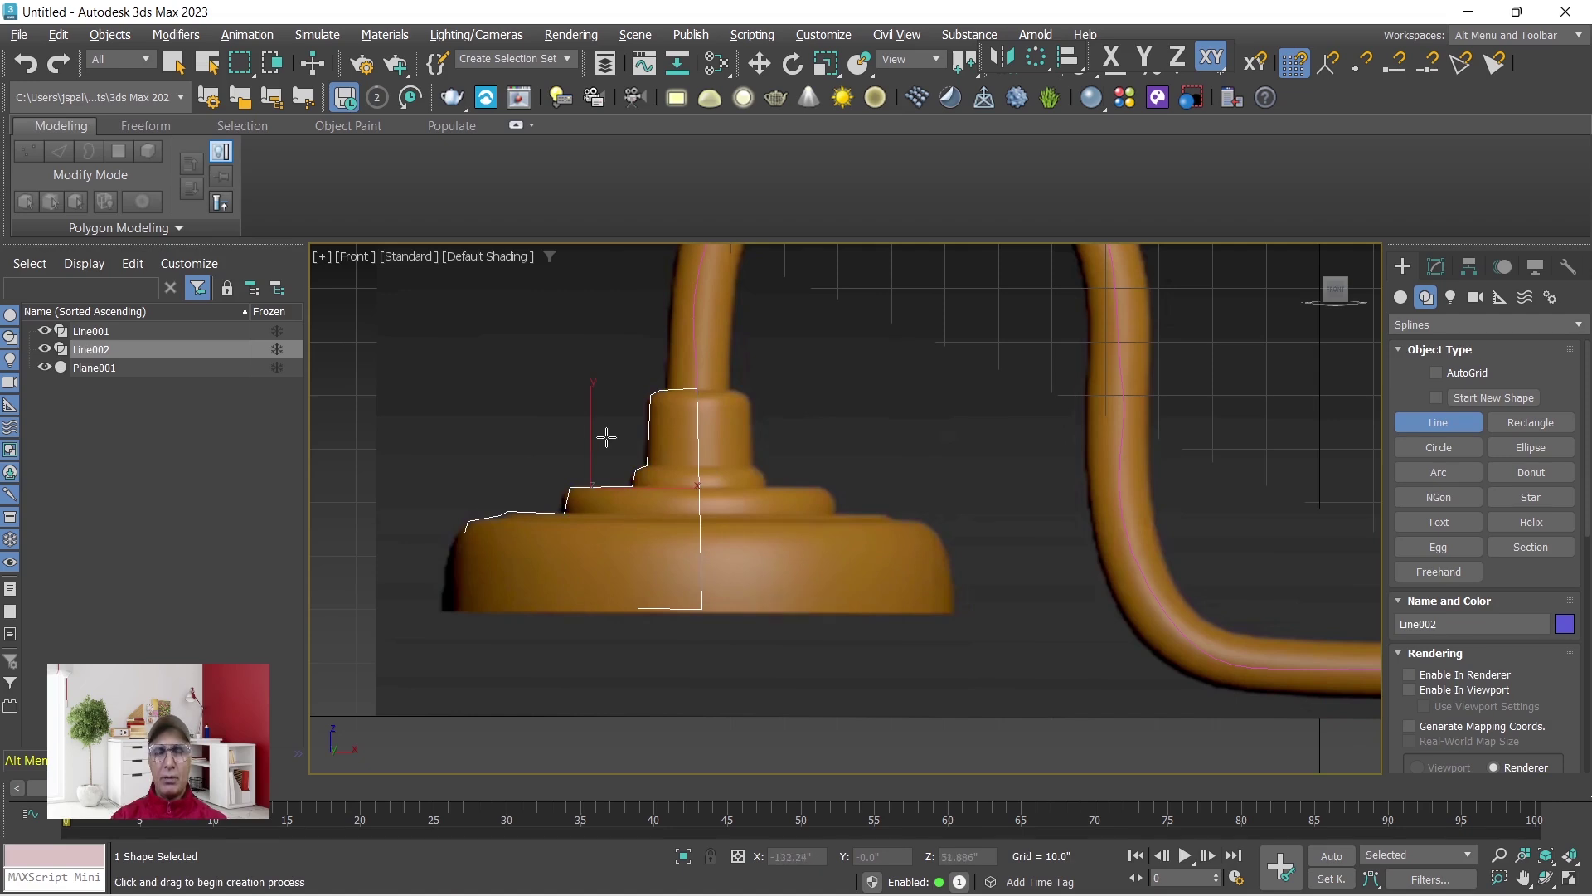
Apply a Lathe modifier to the Line002 profile from the Modifier List.
{"action": "left_click", "coordinate": [1434, 269]}
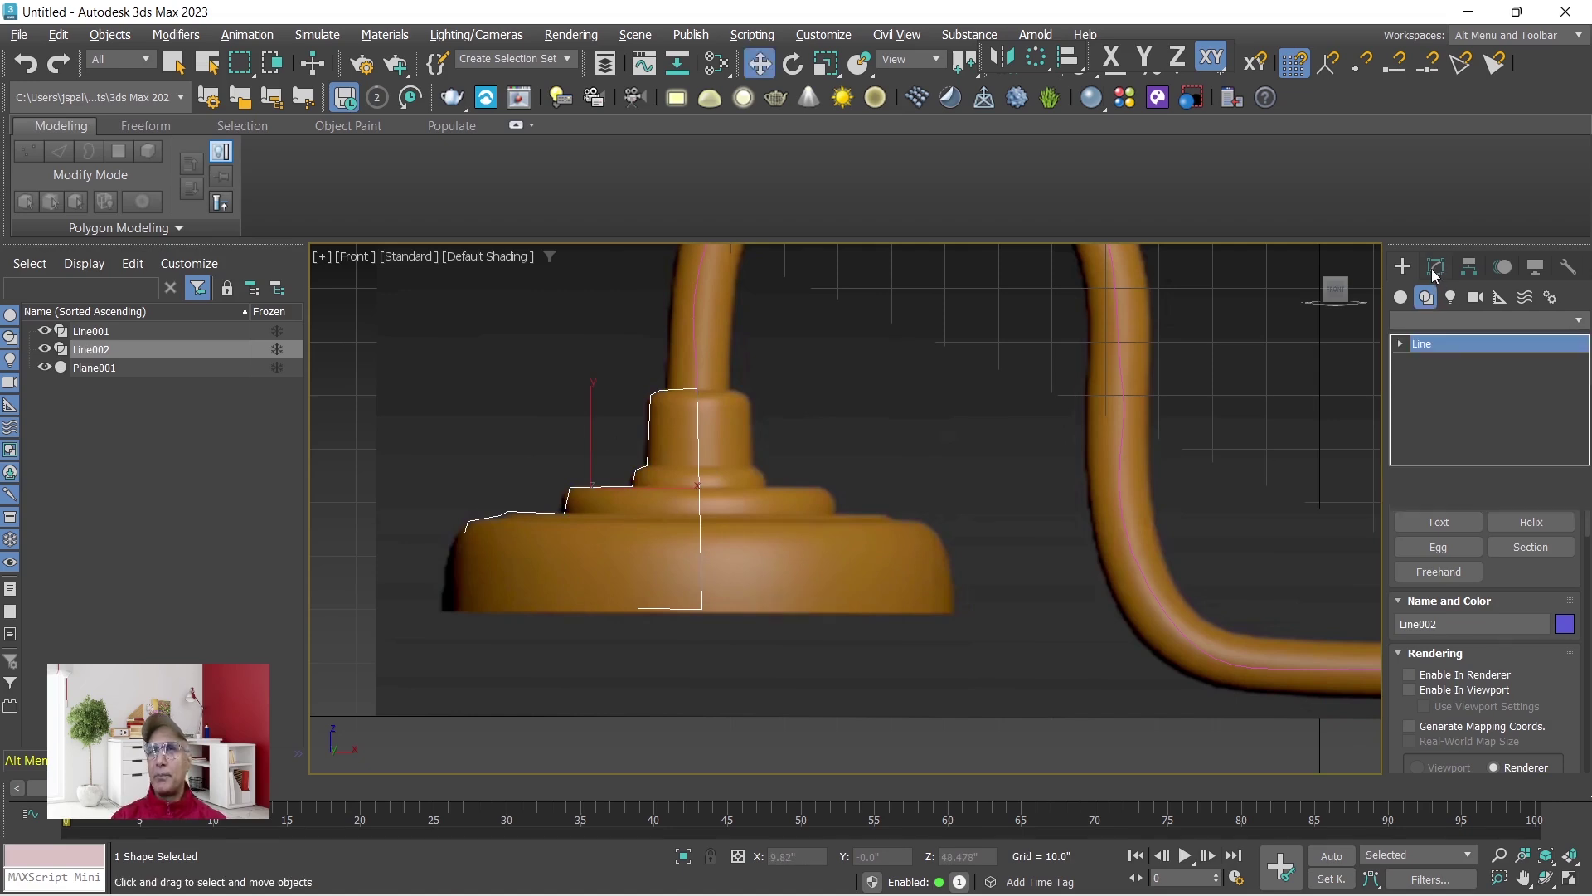
{"action": "left_click", "coordinate": [1433, 343]}
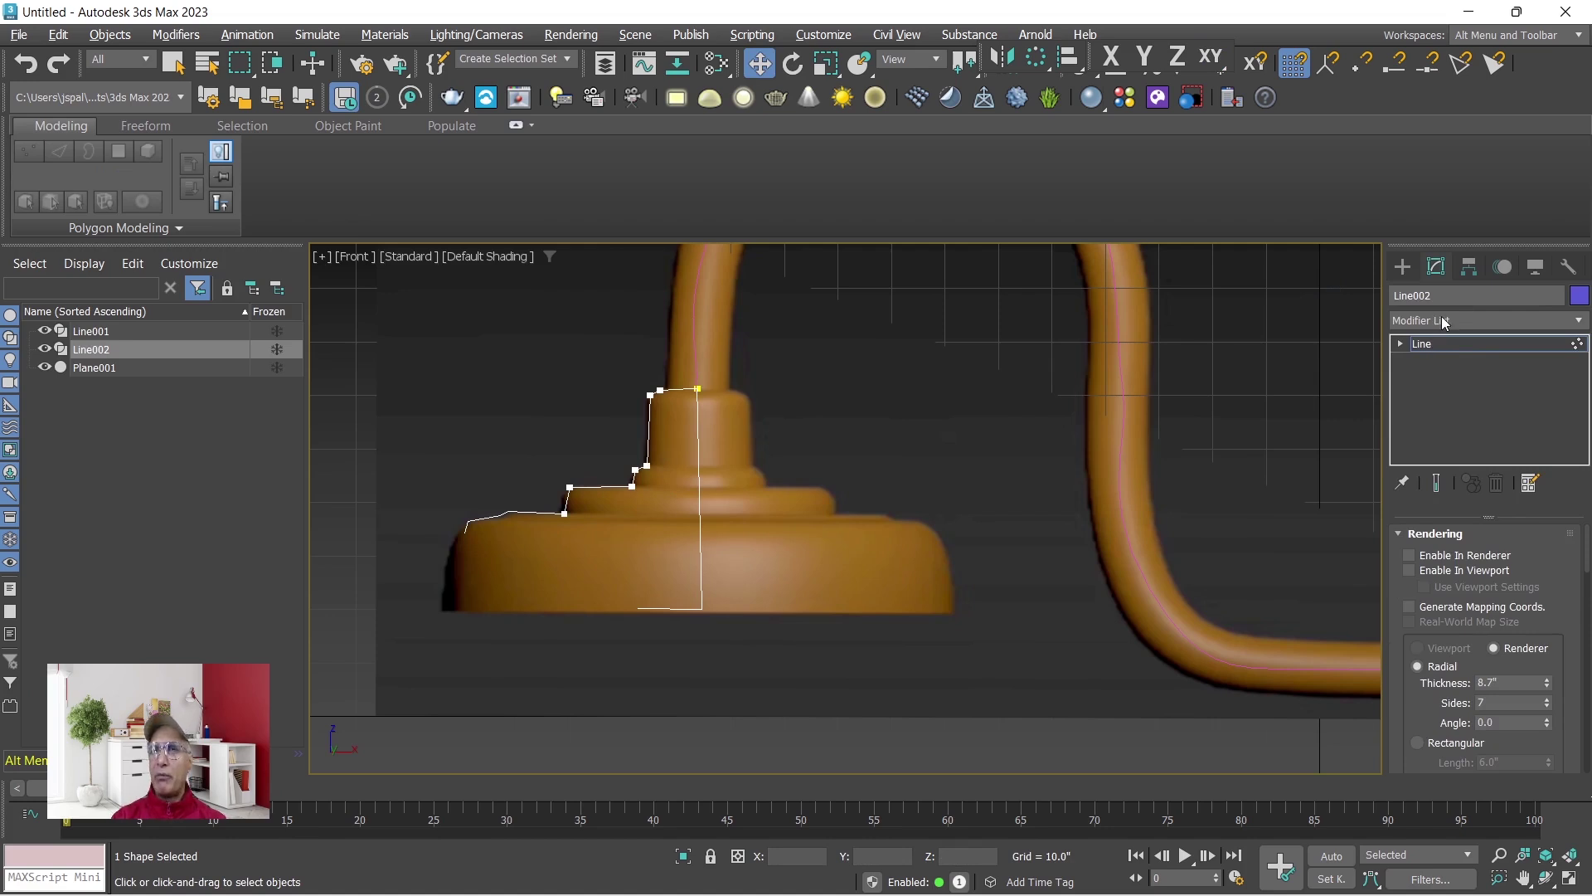
{"action": "left_click", "coordinate": [1444, 319]}
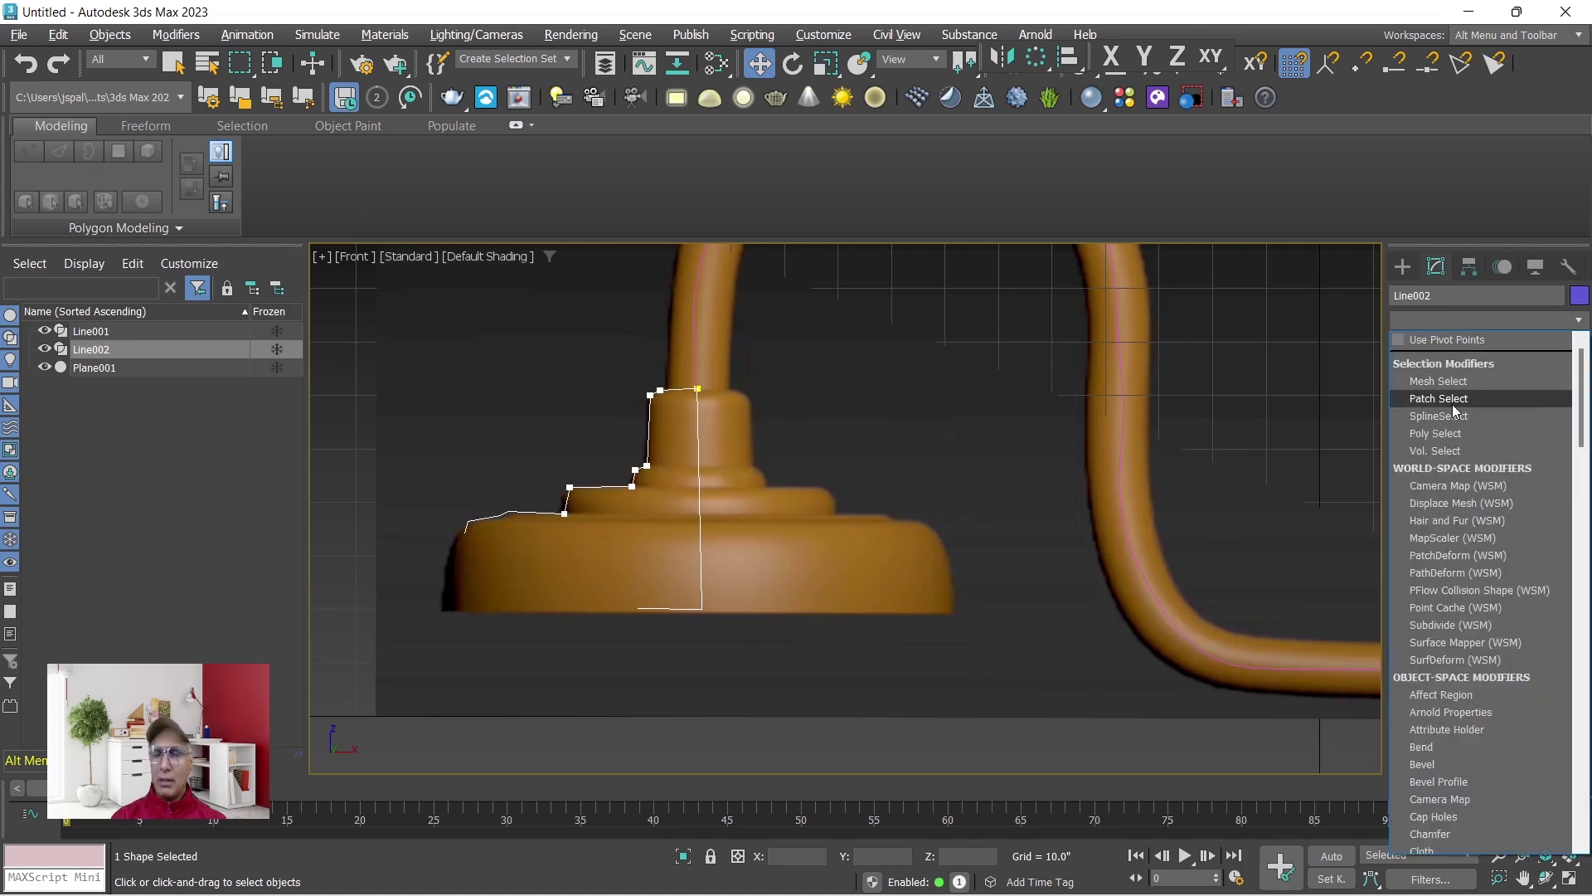
{"action": "key", "text": "l"}
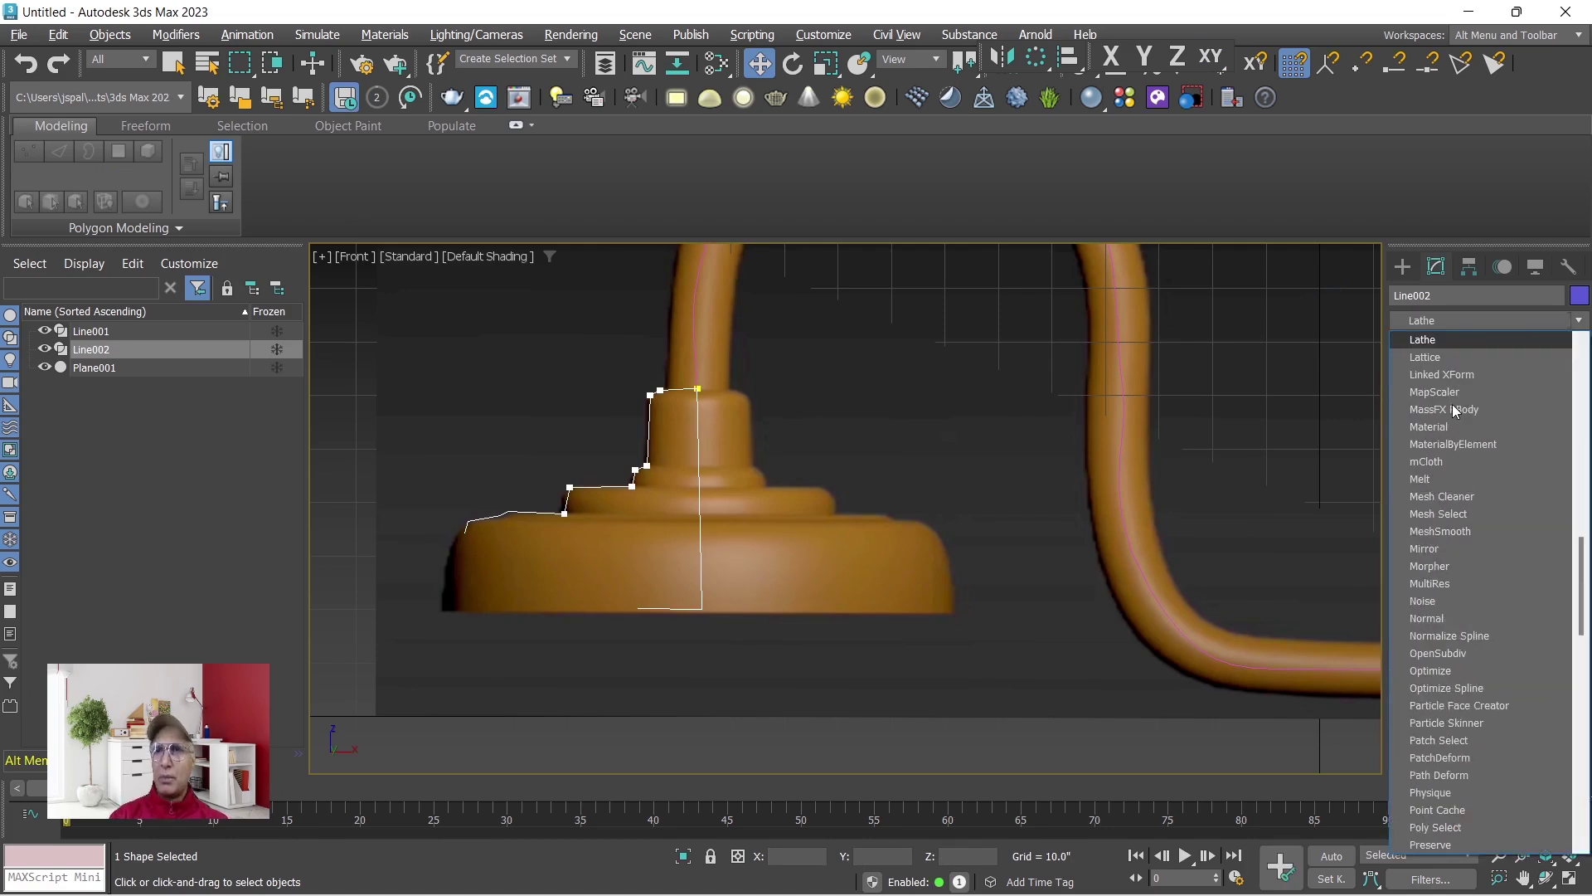
{"action": "left_click", "coordinate": [1434, 340]}
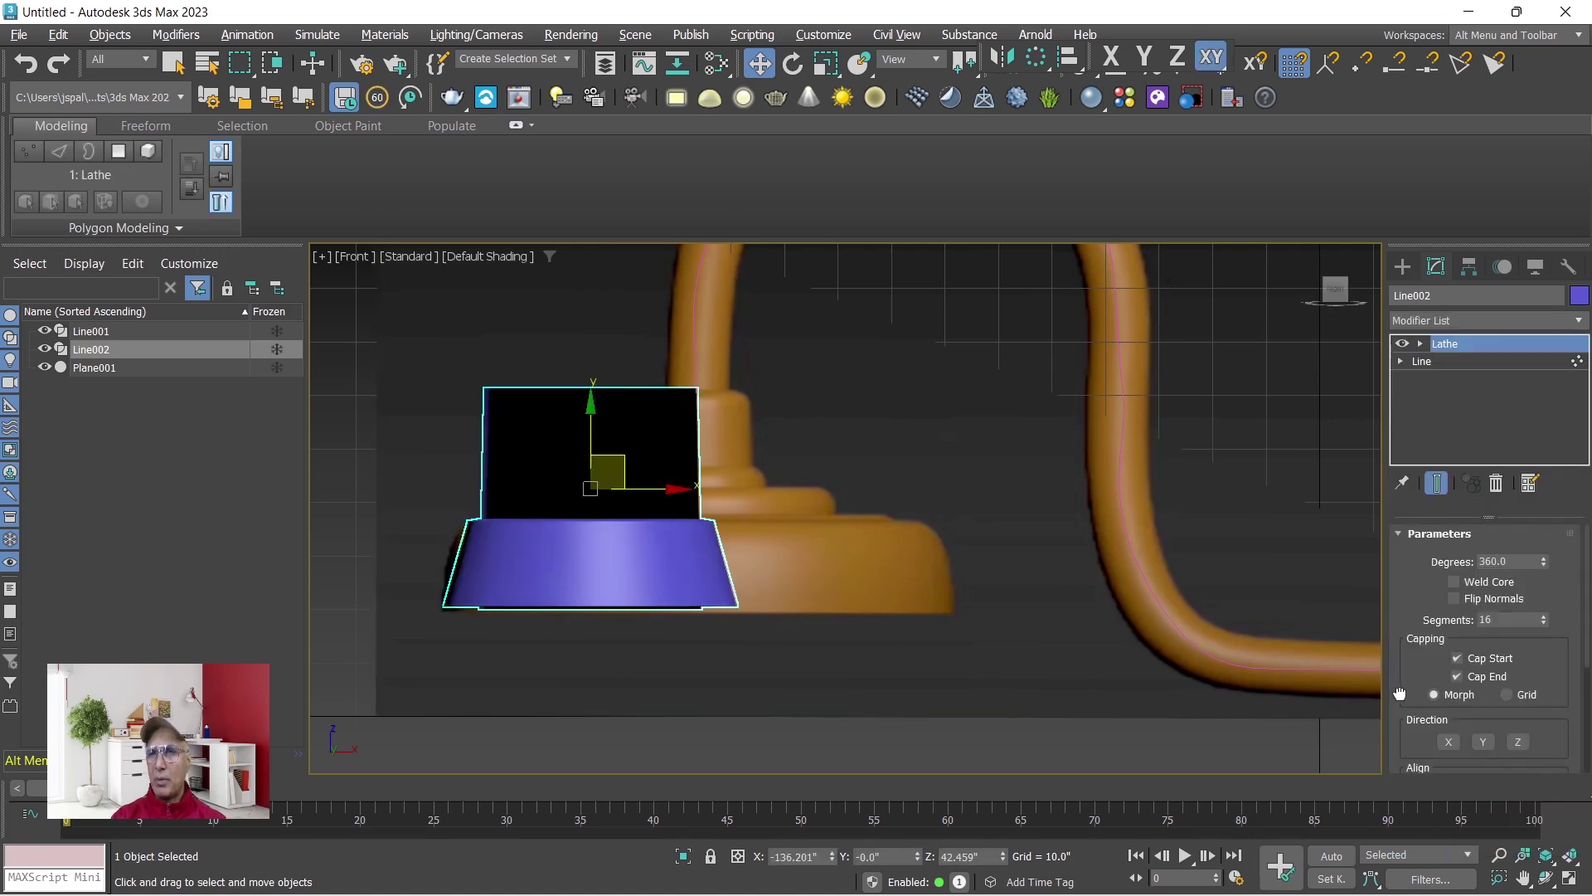
Turn on Flip Normals, set Lathe Align to Max, and restore the four-view layout.
{"action": "left_click", "coordinate": [1454, 598]}
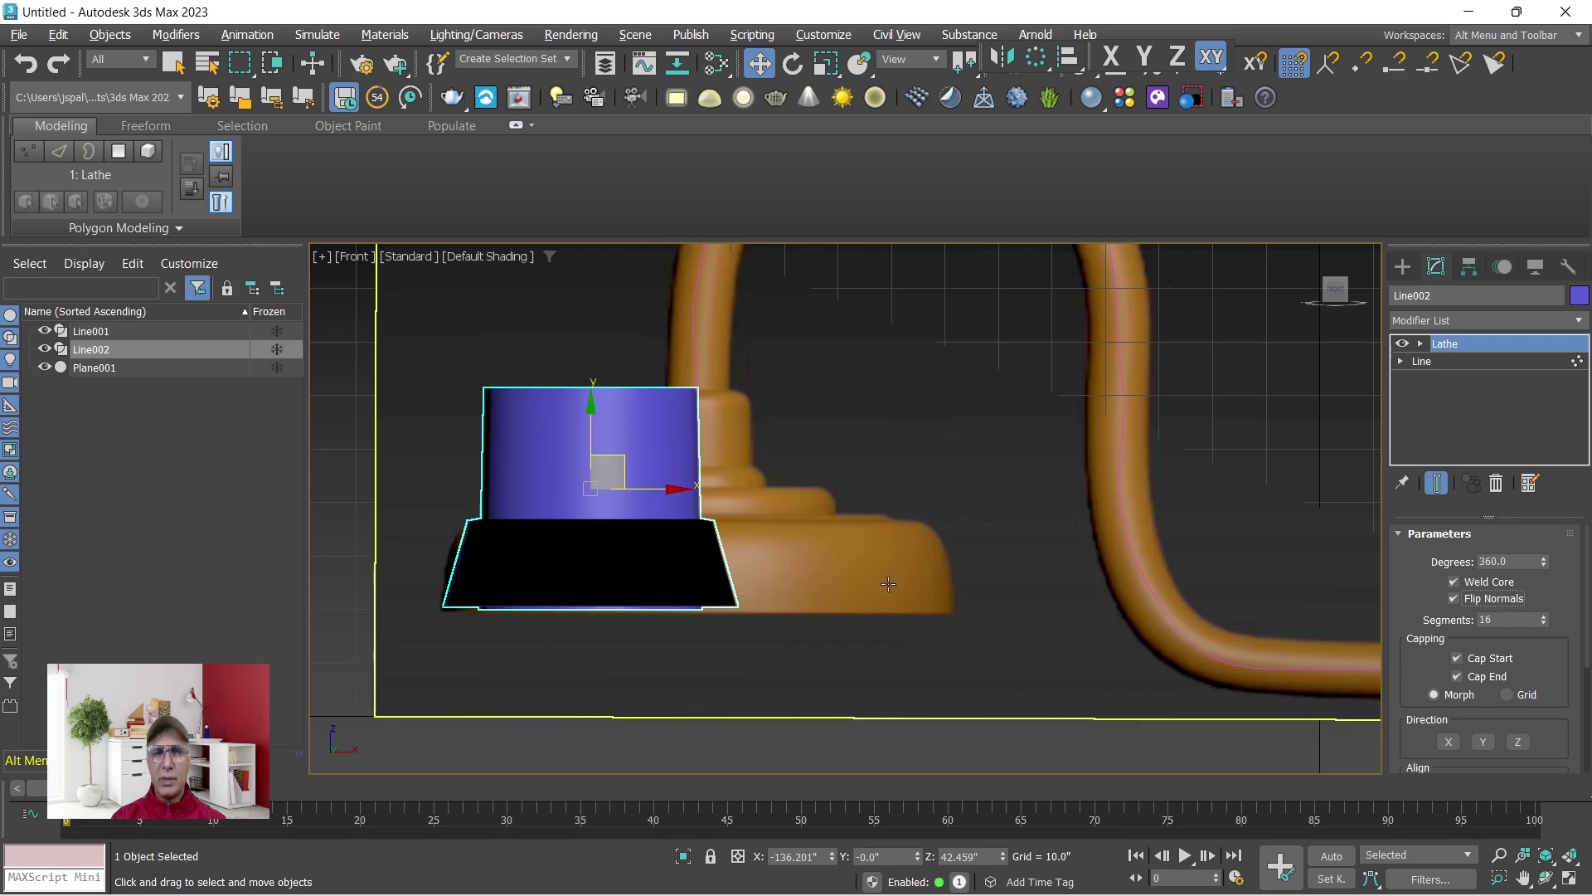
{"action": "left_click_drag", "start_coordinate": [1400, 679], "coordinate": [1397, 504]}
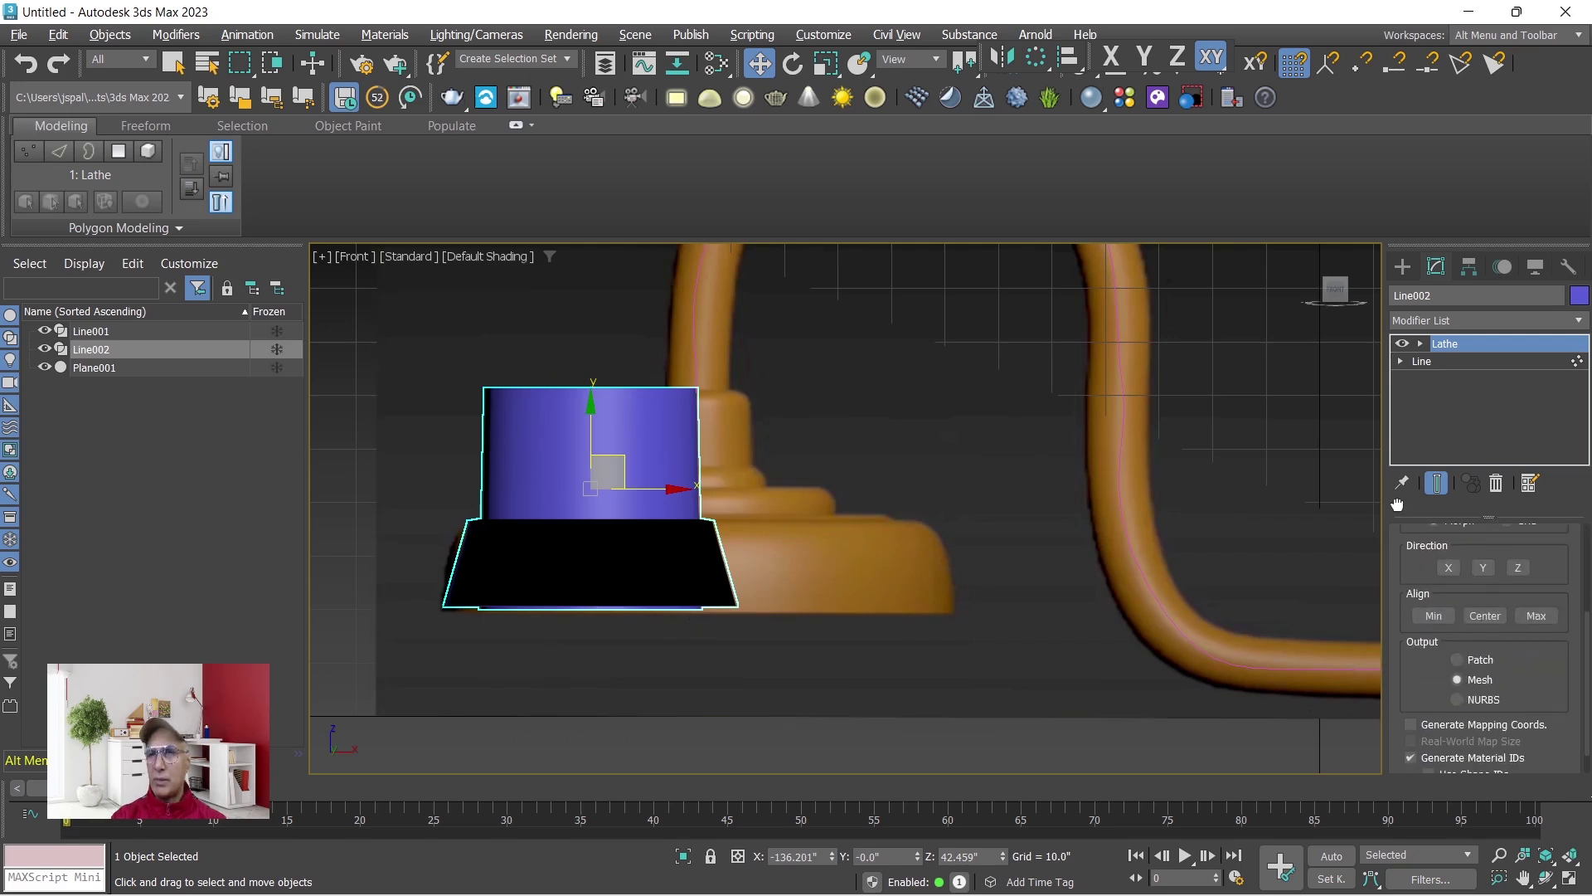
{"action": "left_click", "coordinate": [1536, 615]}
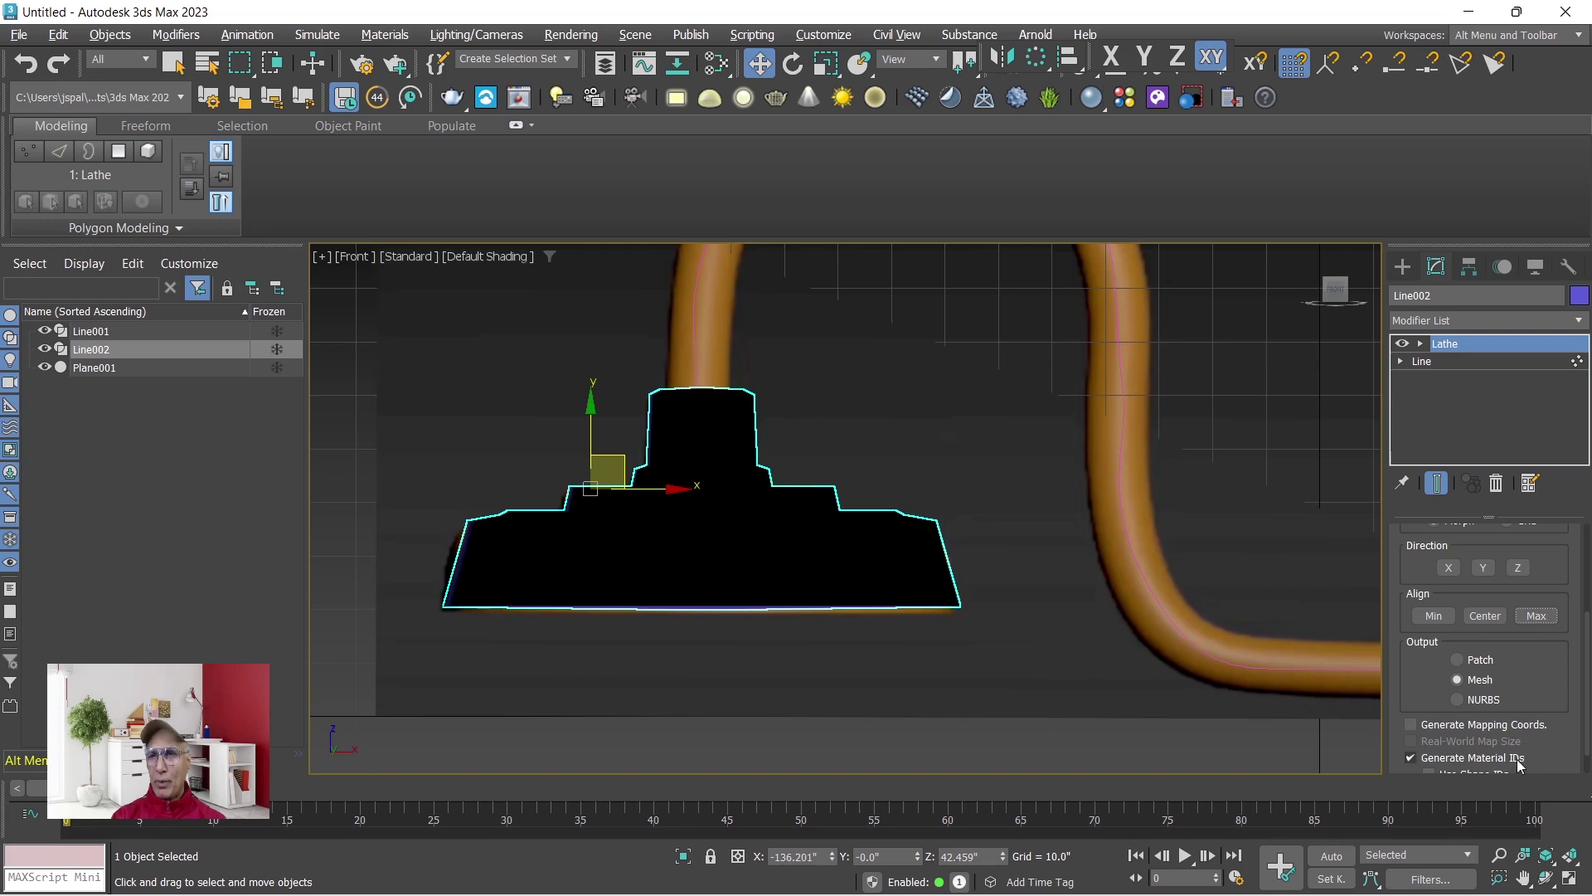
{"action": "left_click", "coordinate": [1570, 879]}
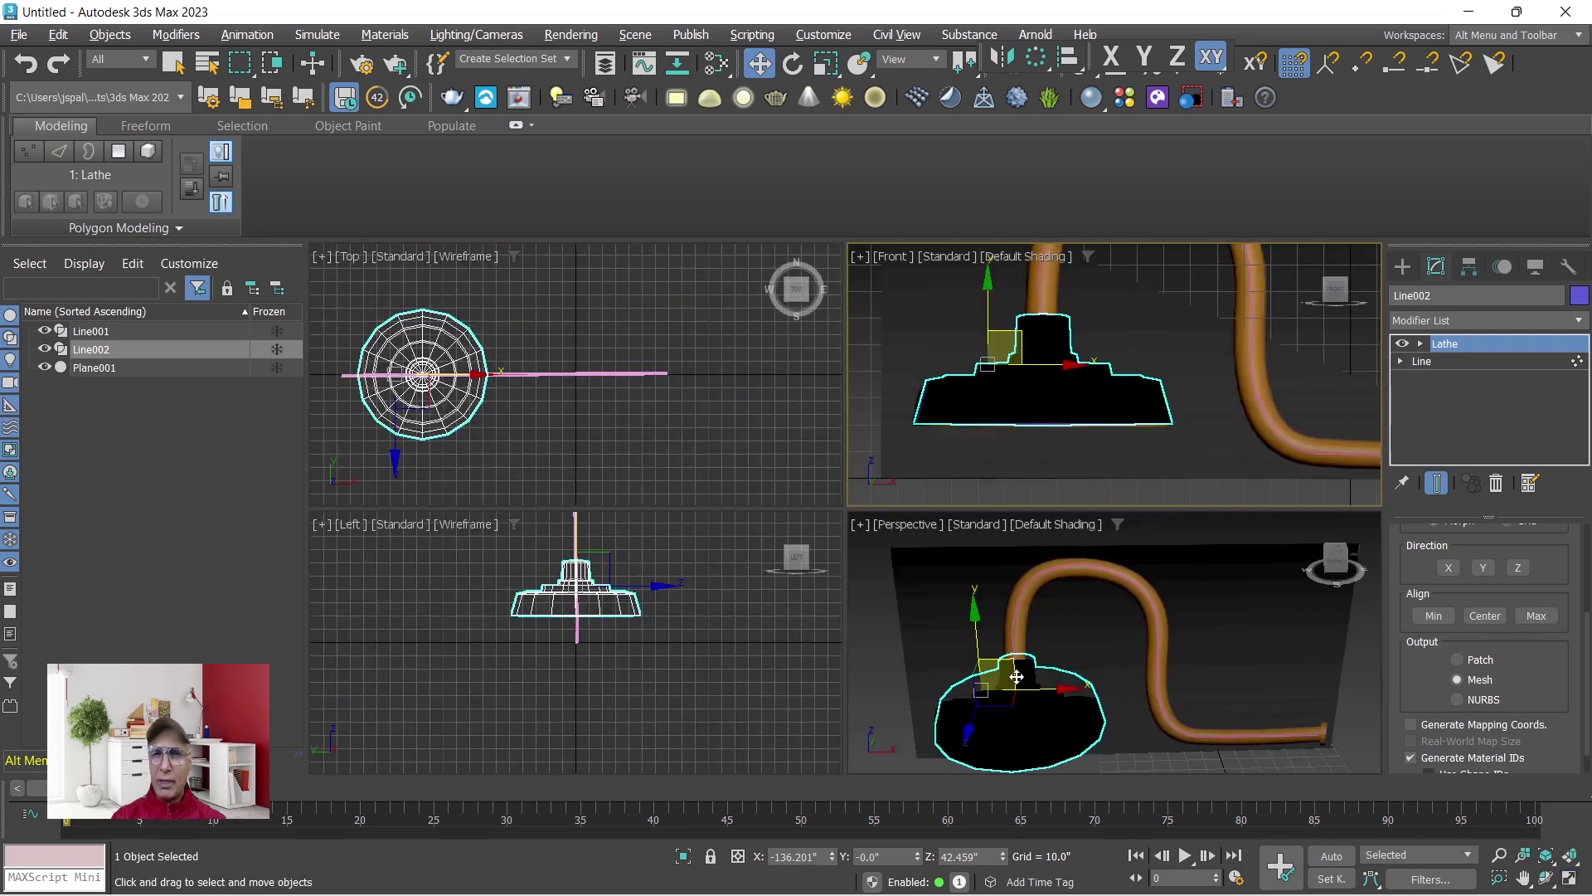
Reselect the lathed base and turn Flip Normals off so it shades purple.
{"action": "left_click", "coordinate": [1357, 677]}
{"action": "left_click", "coordinate": [1029, 722]}
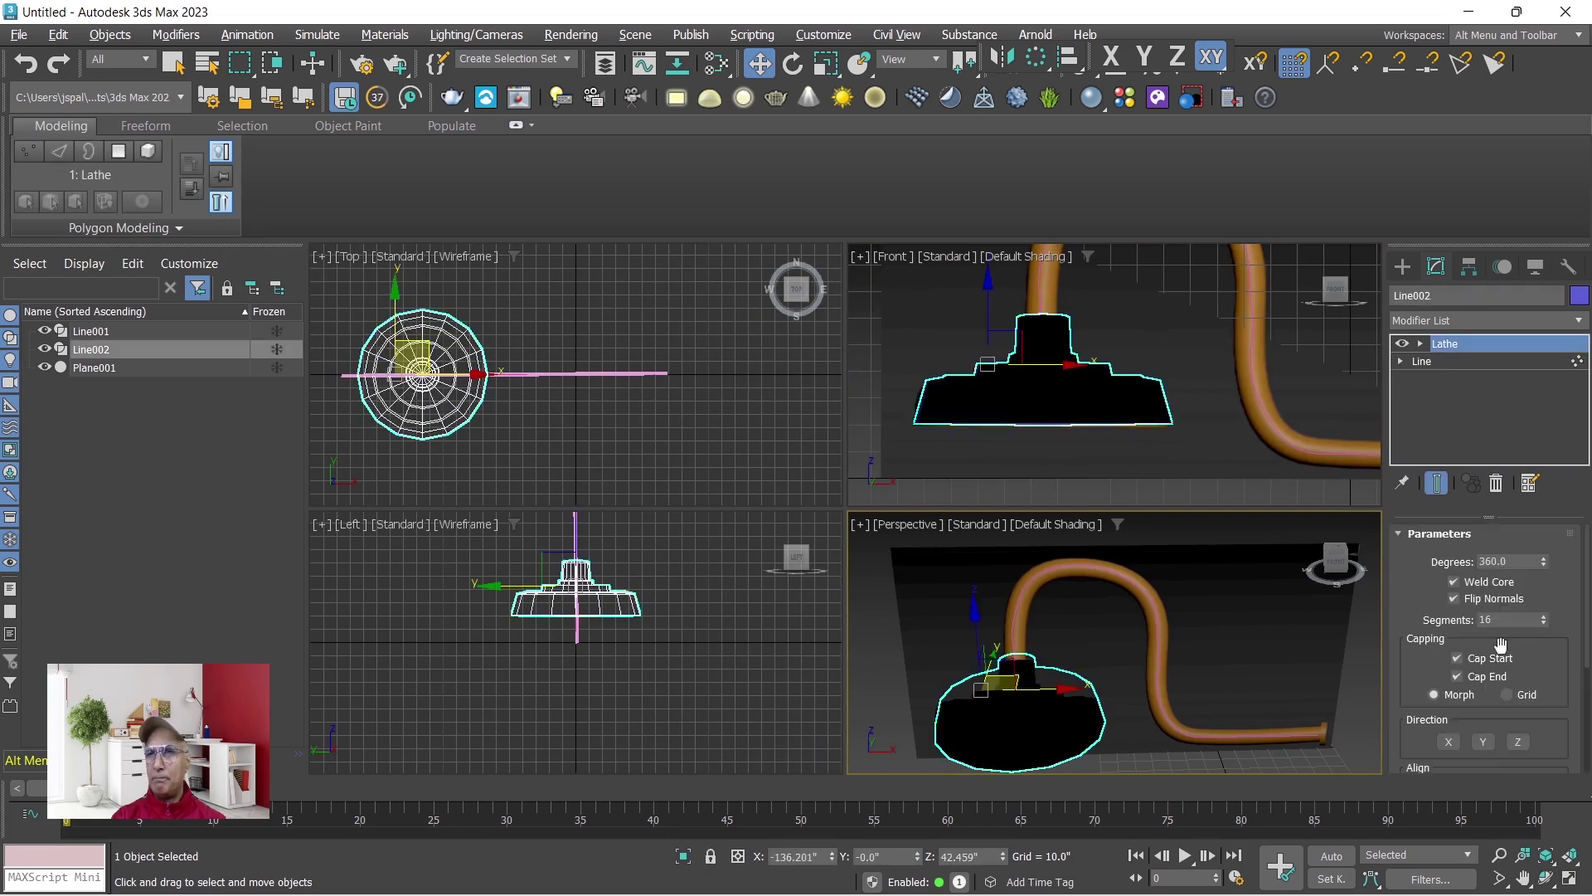
{"action": "left_click", "coordinate": [1453, 596]}
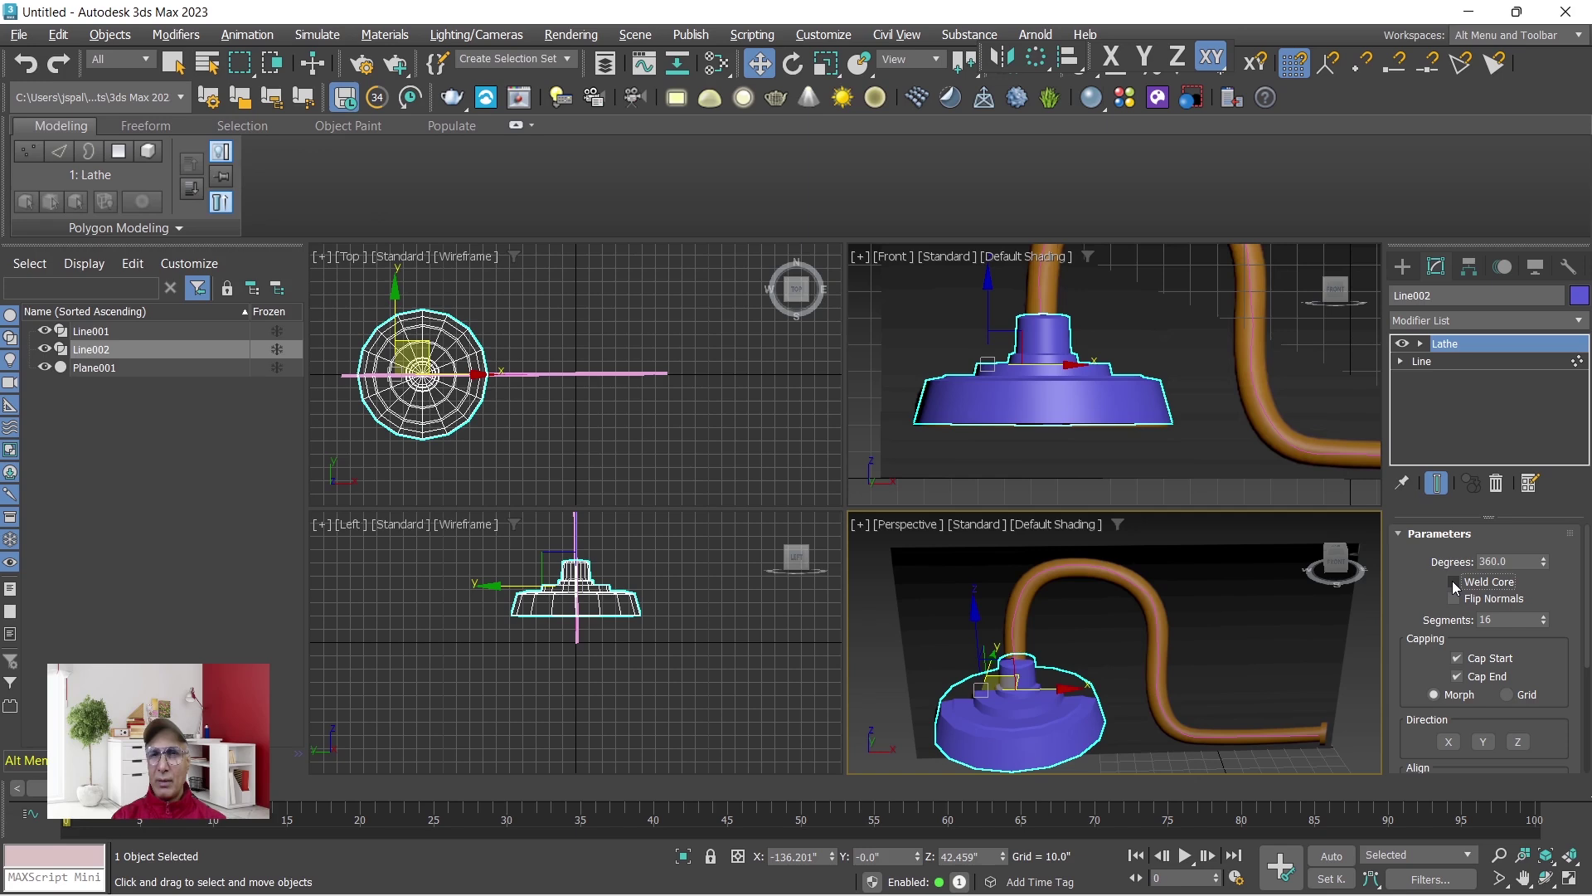
{"action": "left_click", "coordinate": [1453, 582]}
{"action": "left_click", "coordinate": [1455, 598]}
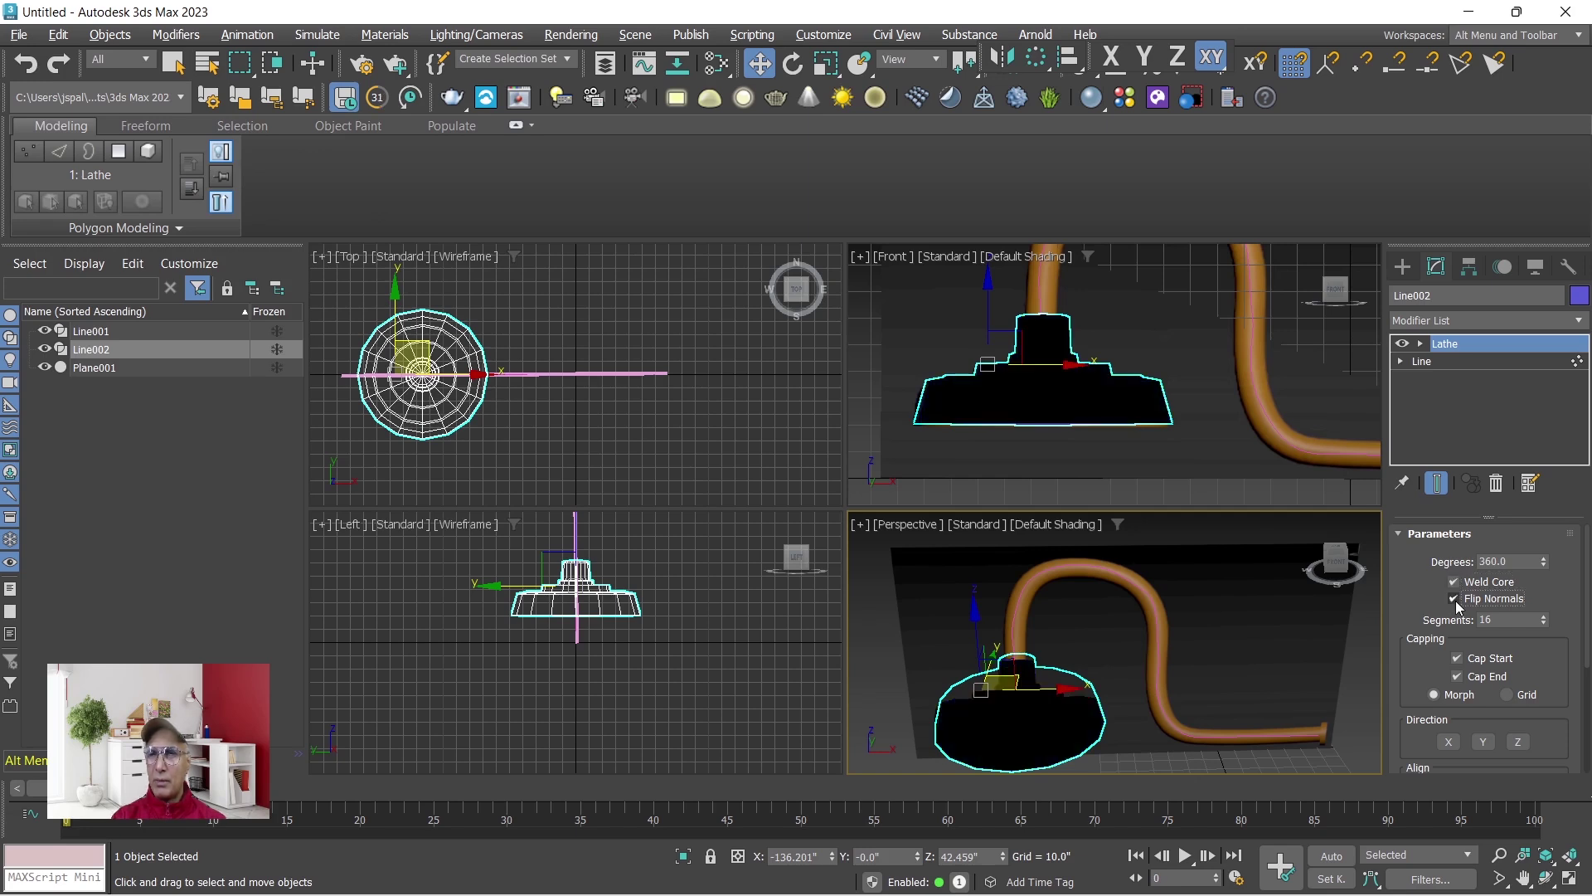
{"action": "left_click", "coordinate": [1455, 599]}
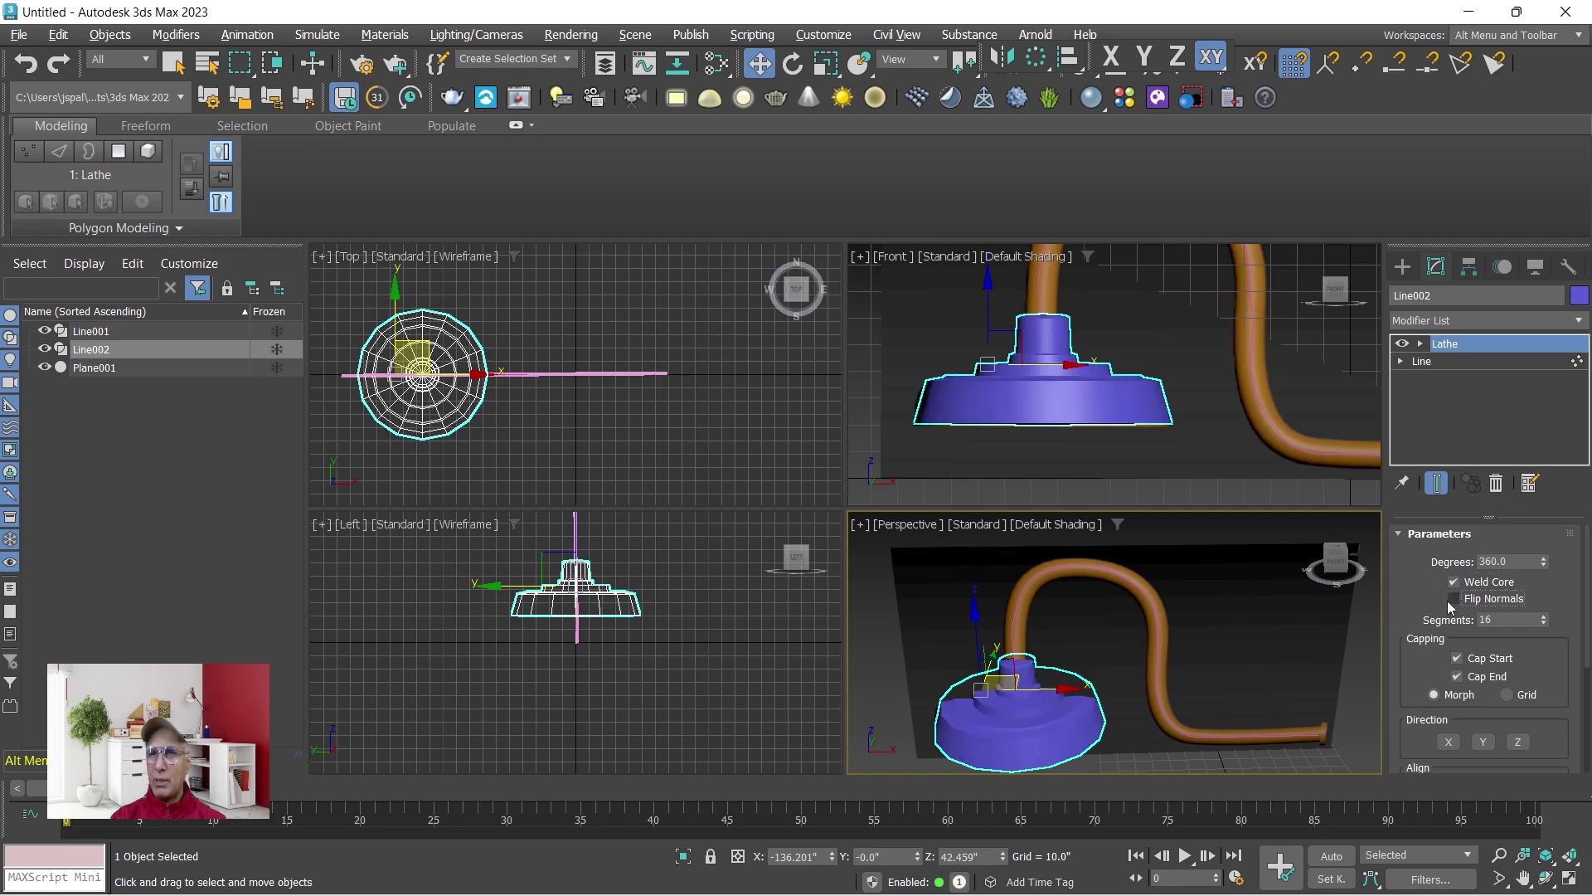
Enable viewport tube rendering on Line001 and on Line002's base Line level.
{"action": "left_click", "coordinate": [1226, 736]}
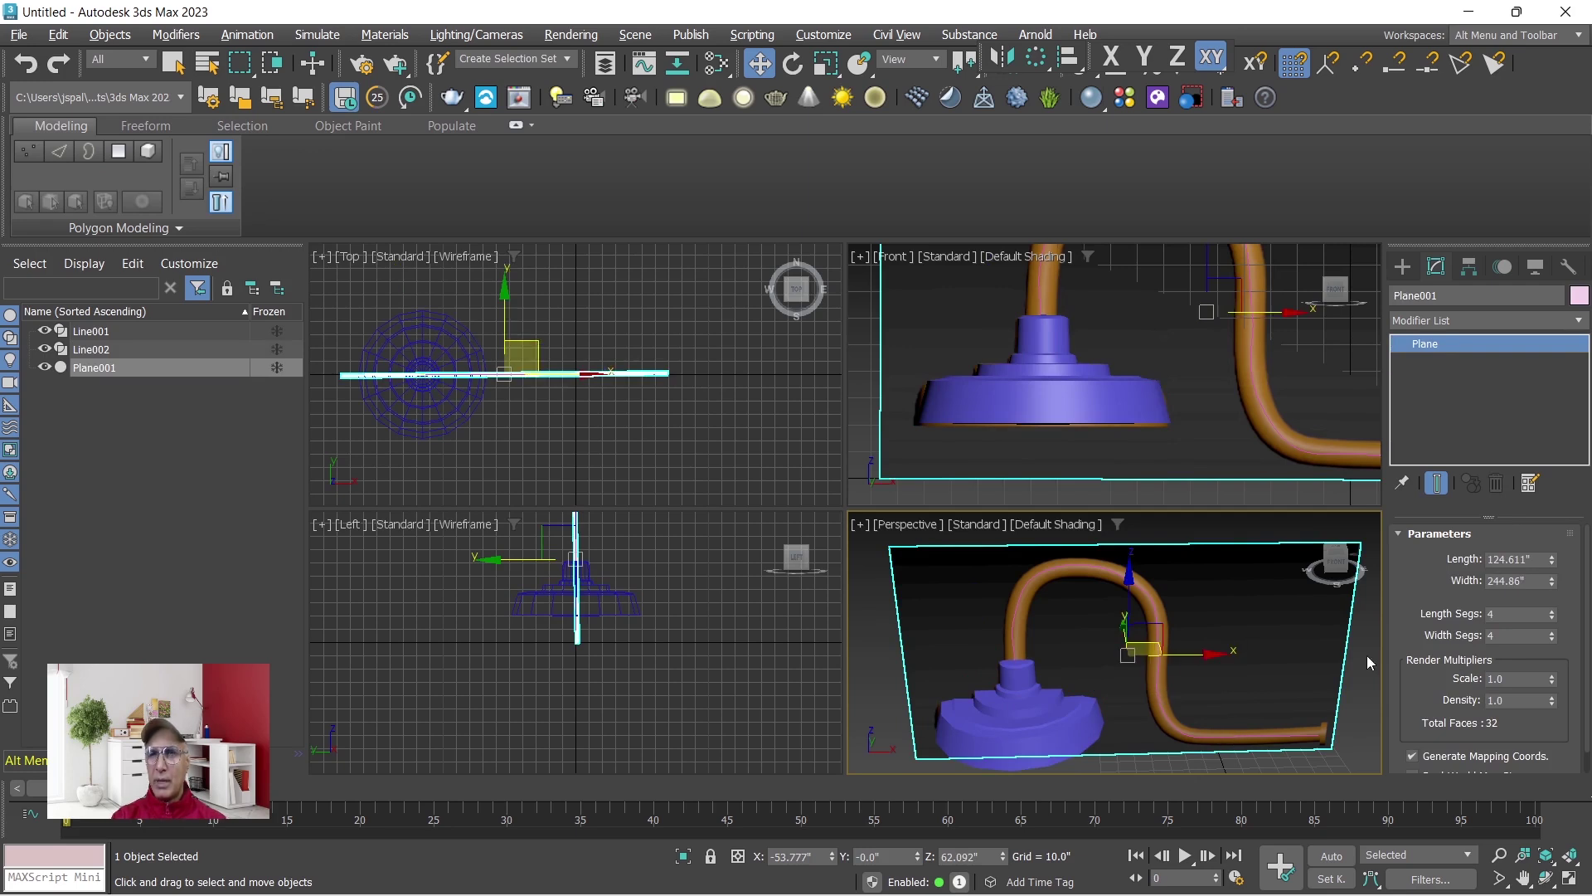
{"action": "left_click", "coordinate": [1153, 600]}
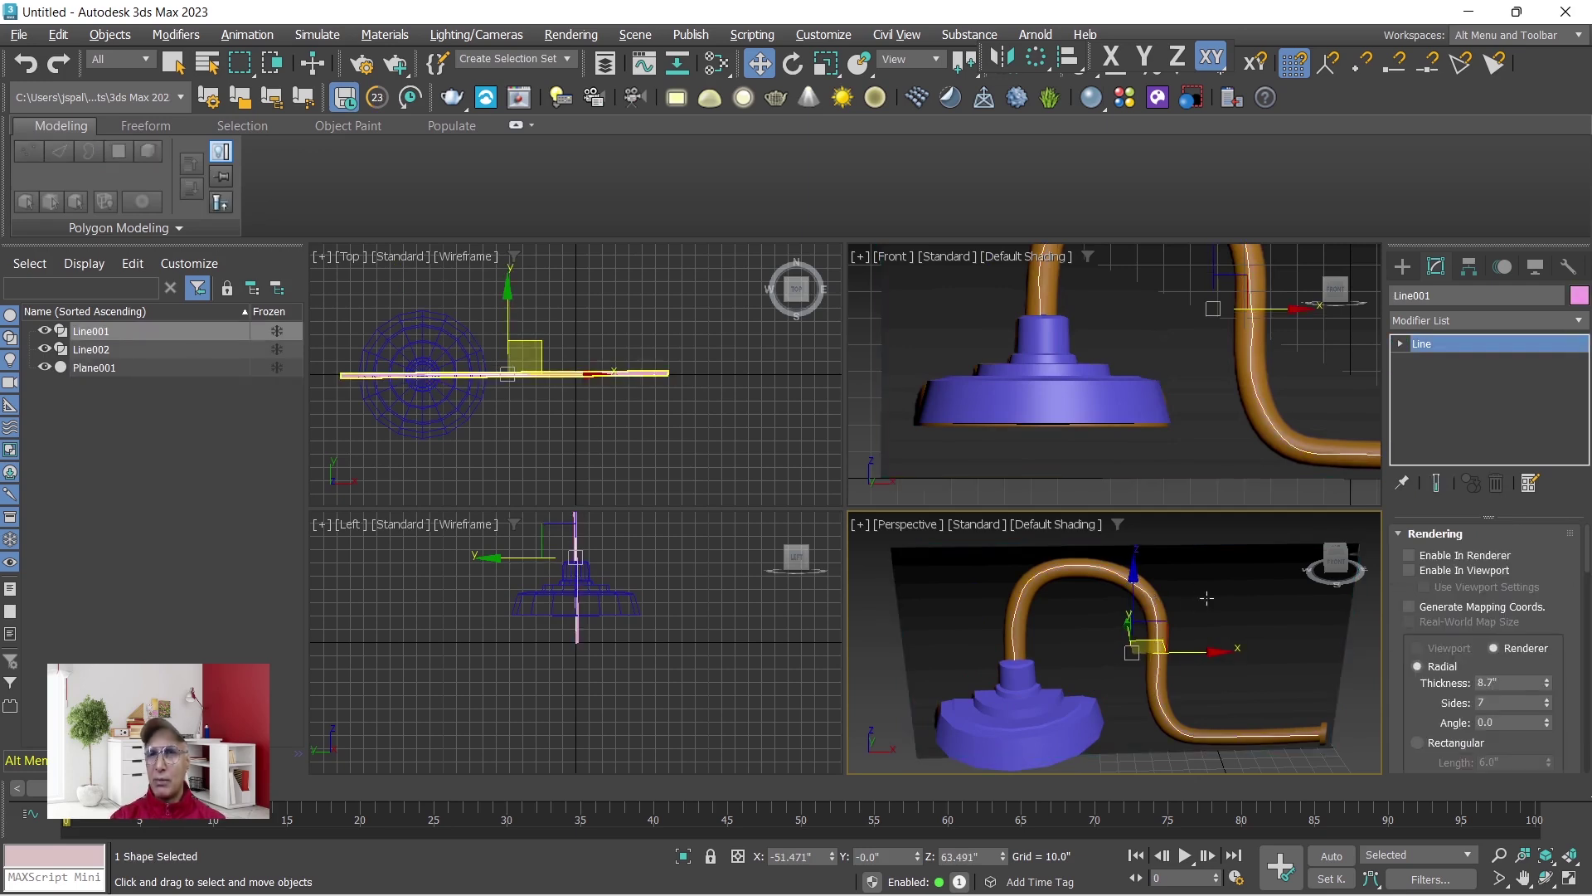
{"action": "left_click", "coordinate": [1410, 570]}
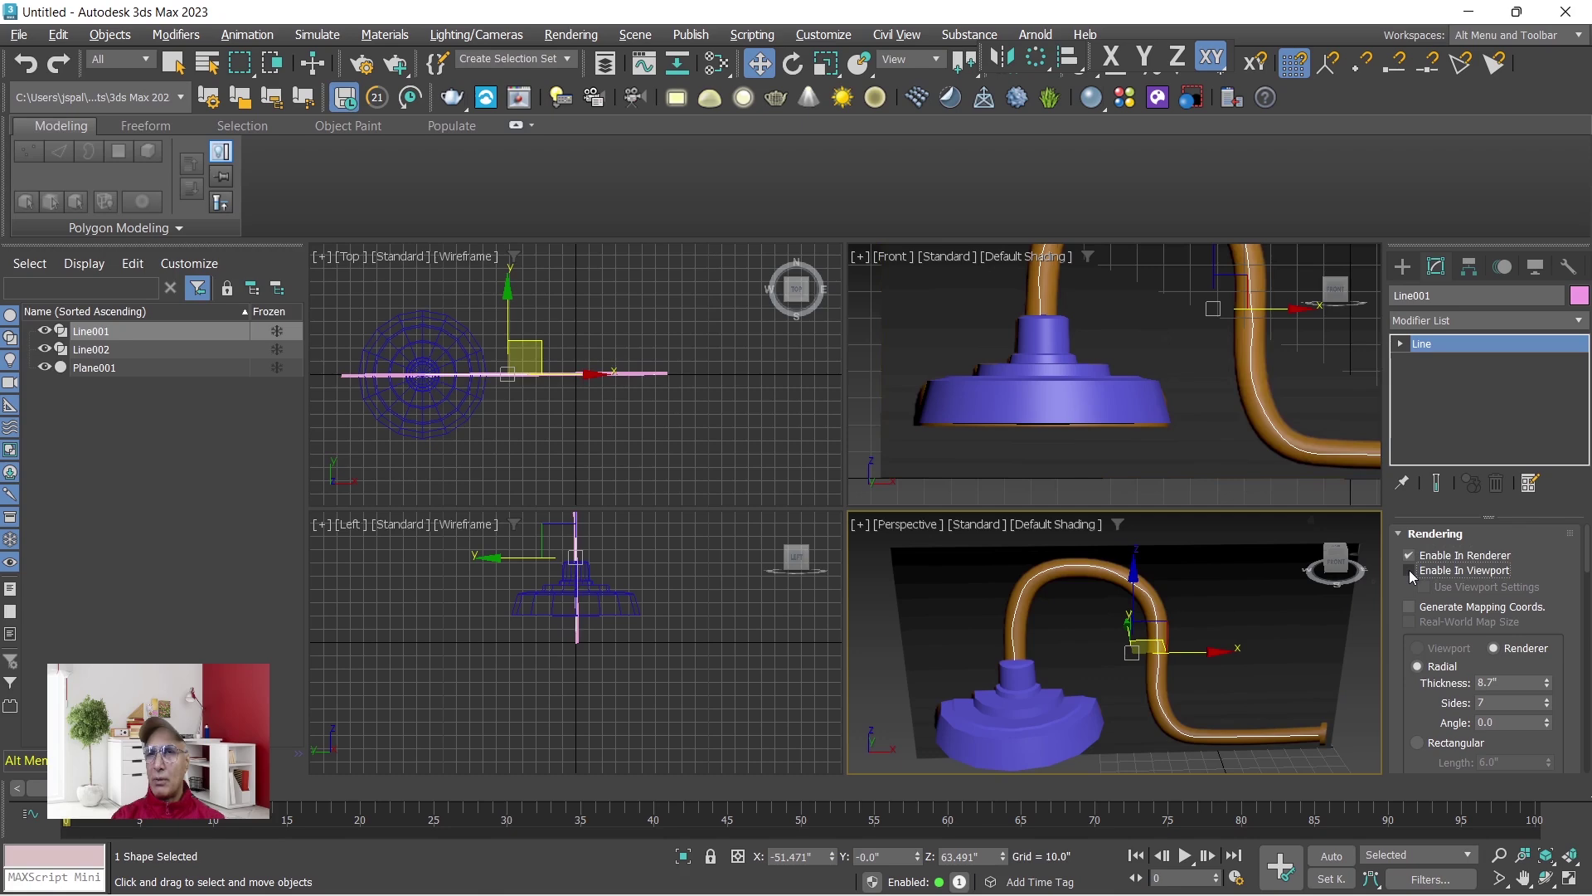
{"action": "left_click", "coordinate": [1036, 737]}
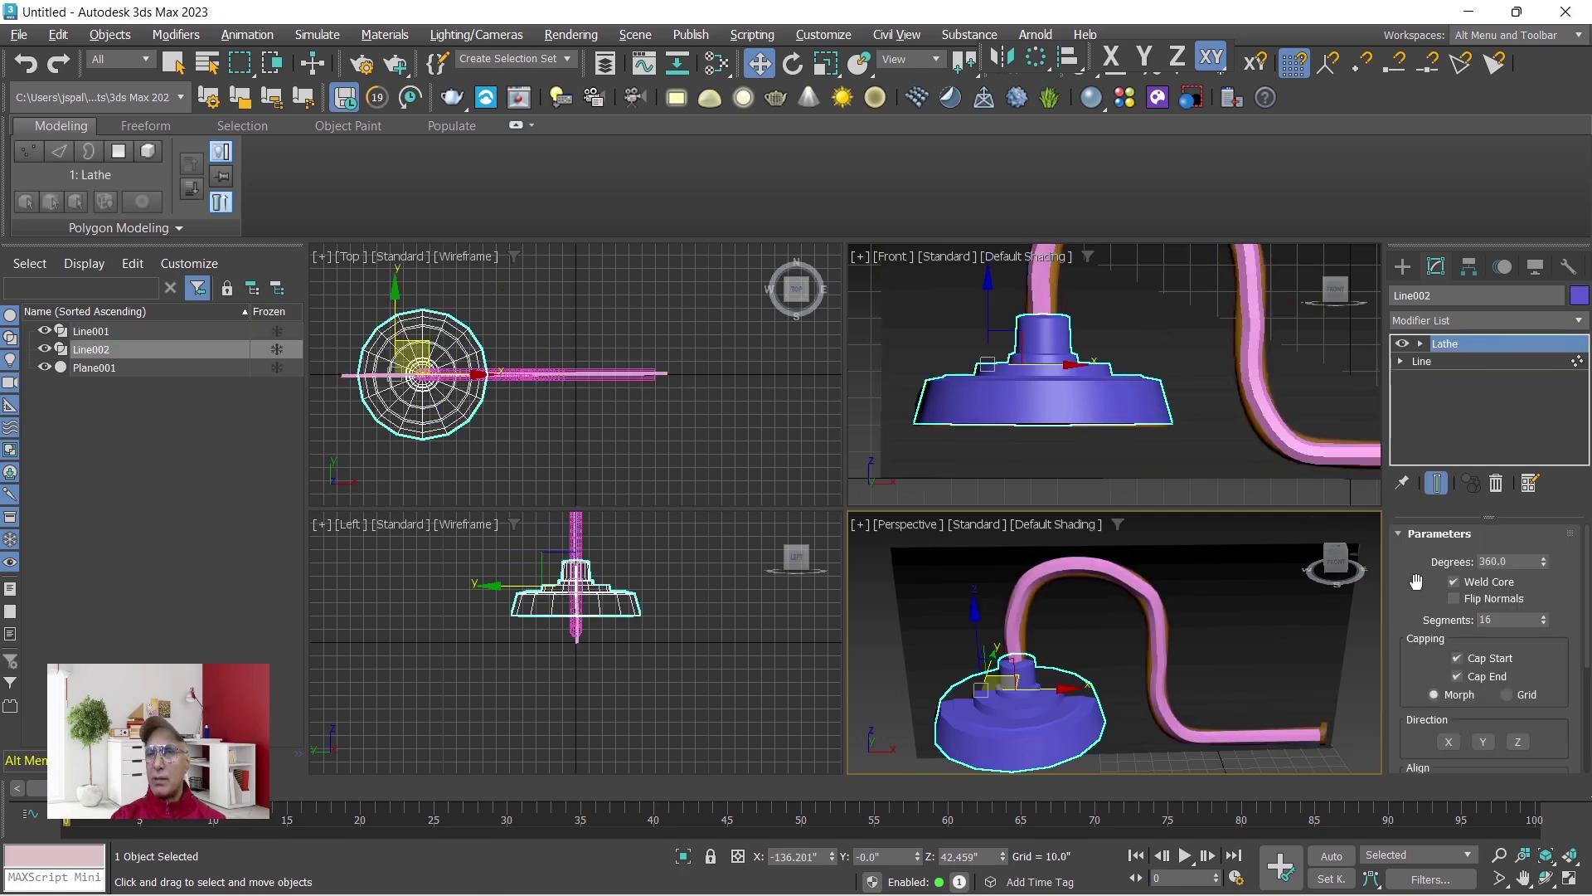
{"action": "scroll", "coordinate": [1415, 665], "scroll_direction": "down", "scroll_amount": 3}
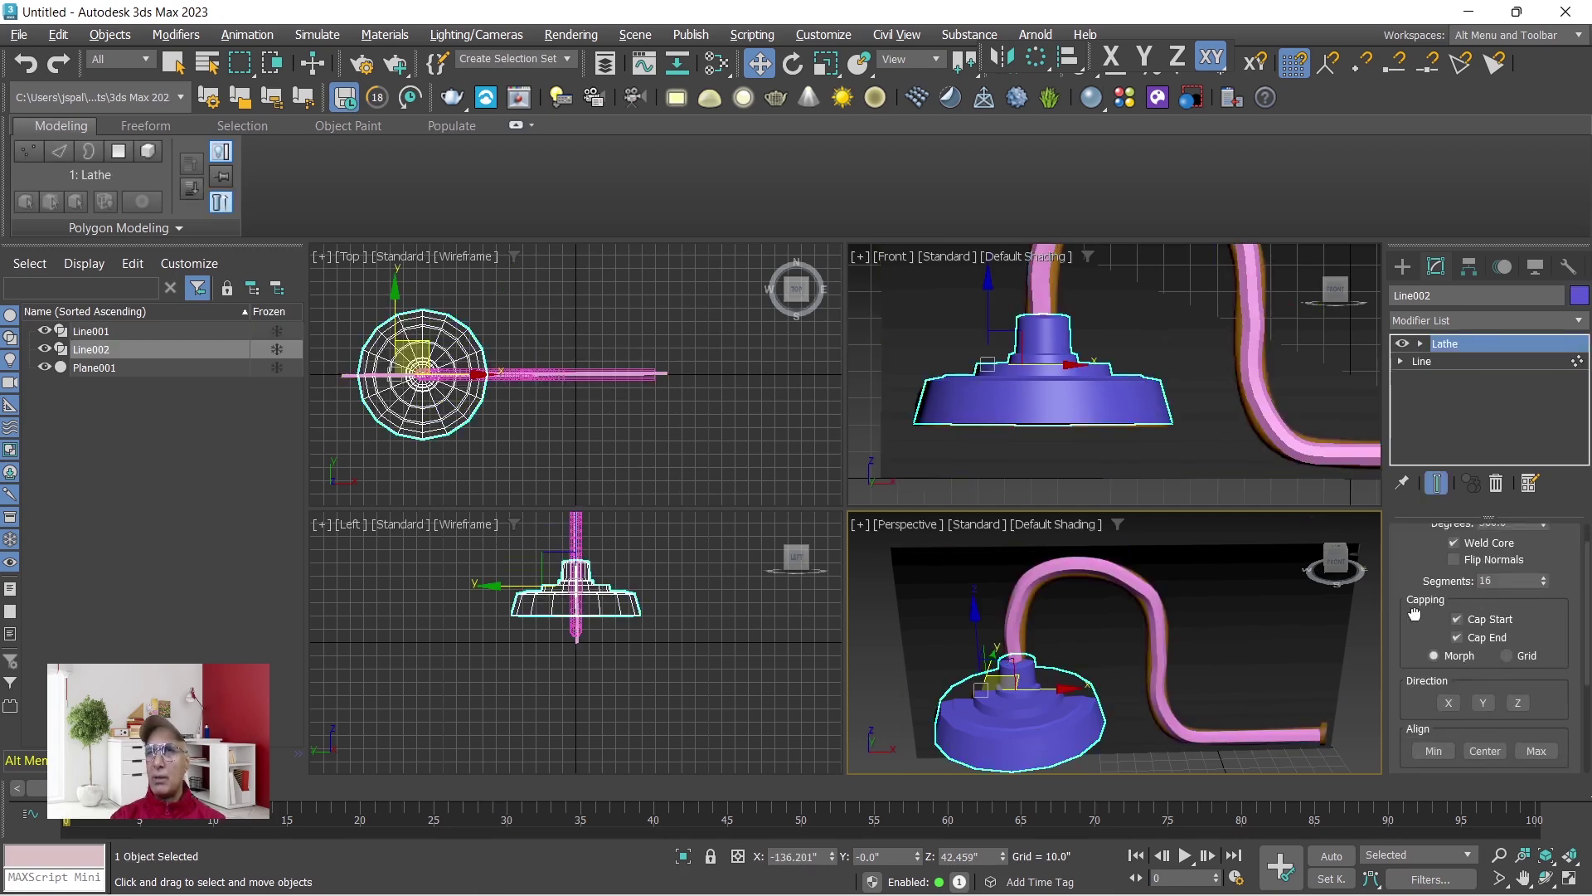
{"action": "left_click", "coordinate": [1422, 363]}
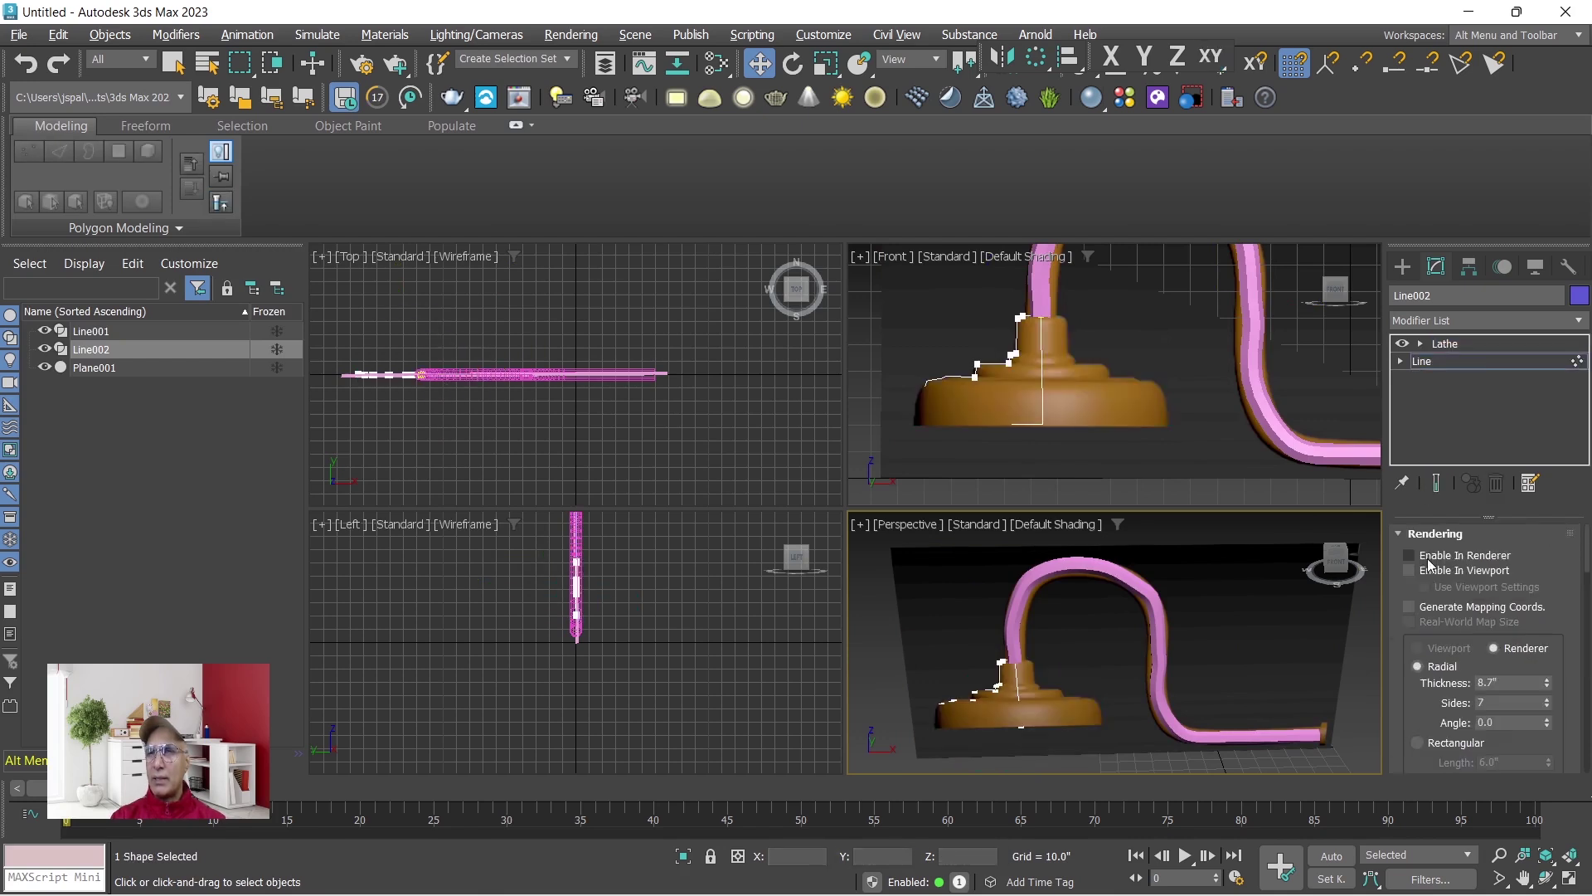
{"action": "left_click", "coordinate": [1409, 571]}
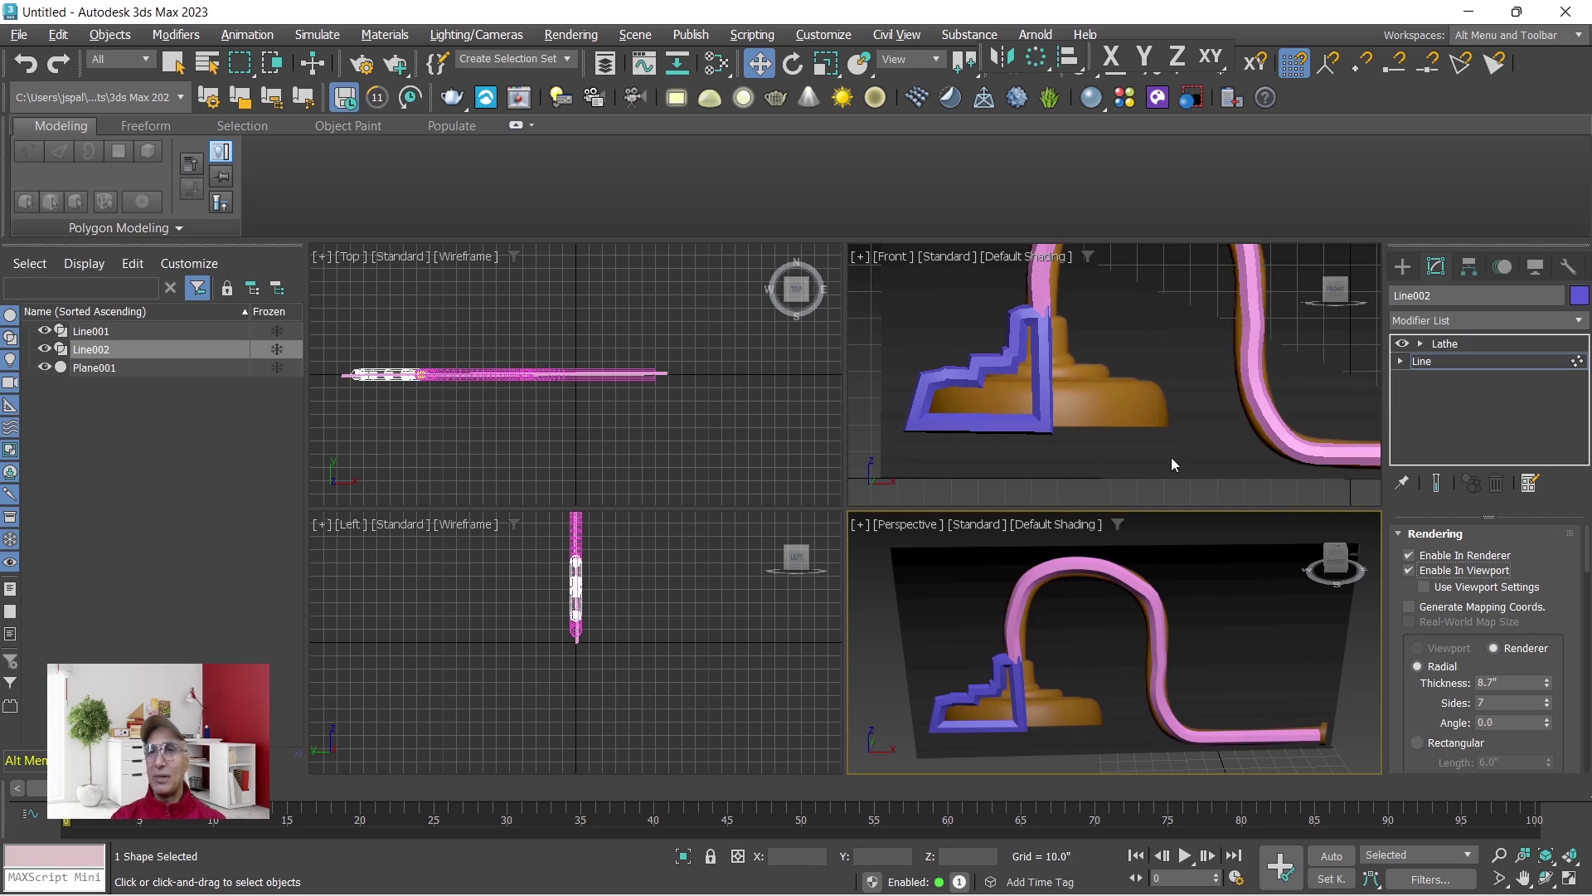
{"action": "left_click", "coordinate": [1456, 342]}
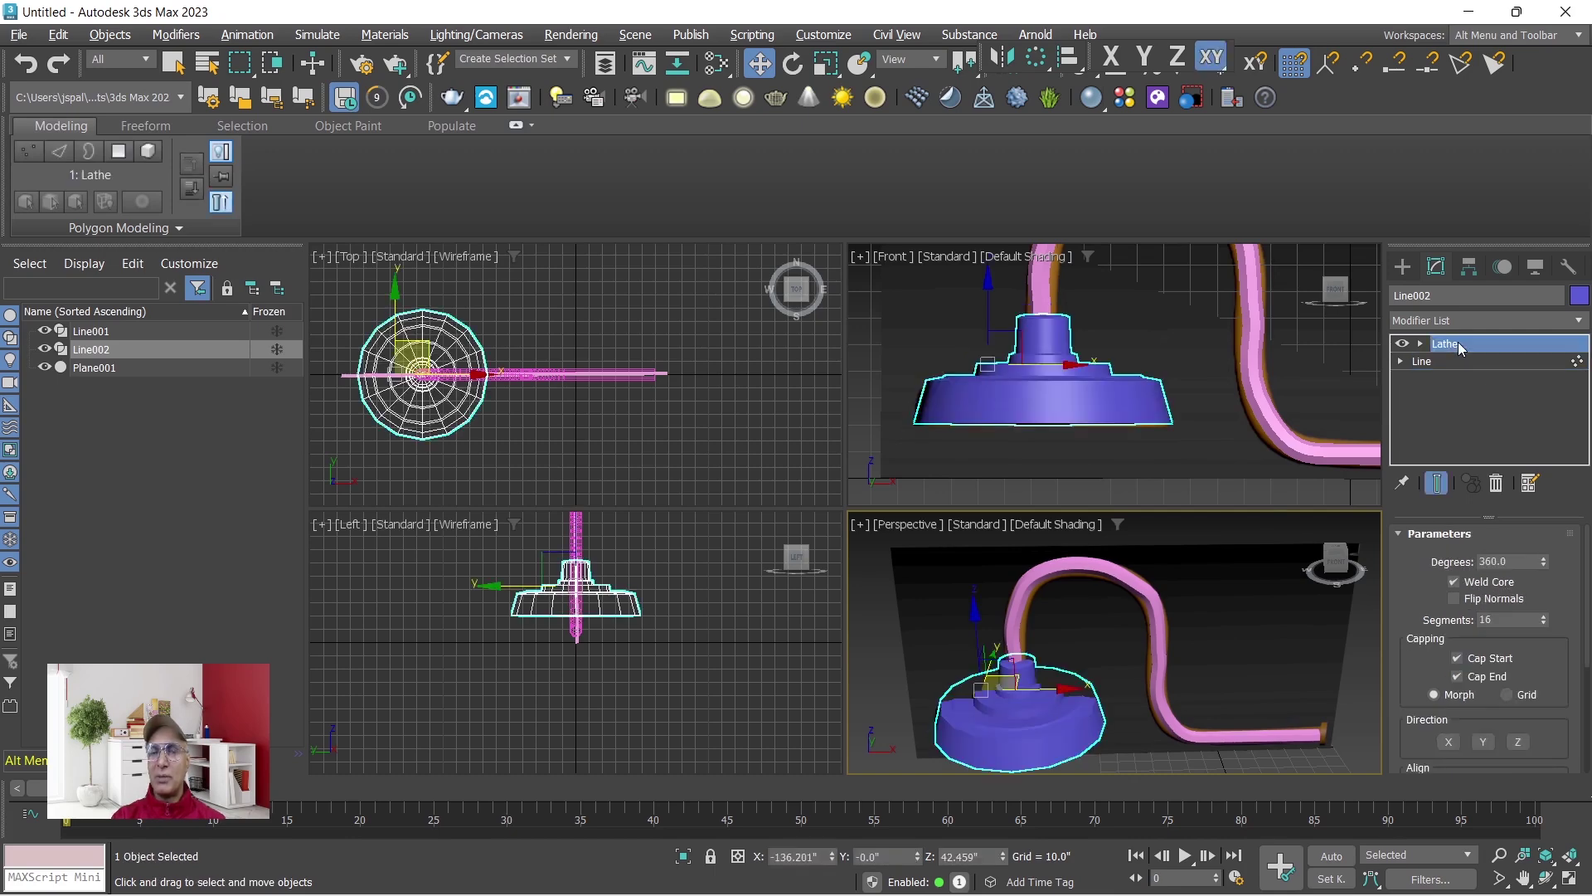
Delete Plane001 and maximize the Perspective view of the base and pipe.
{"action": "left_click", "coordinate": [1220, 448]}
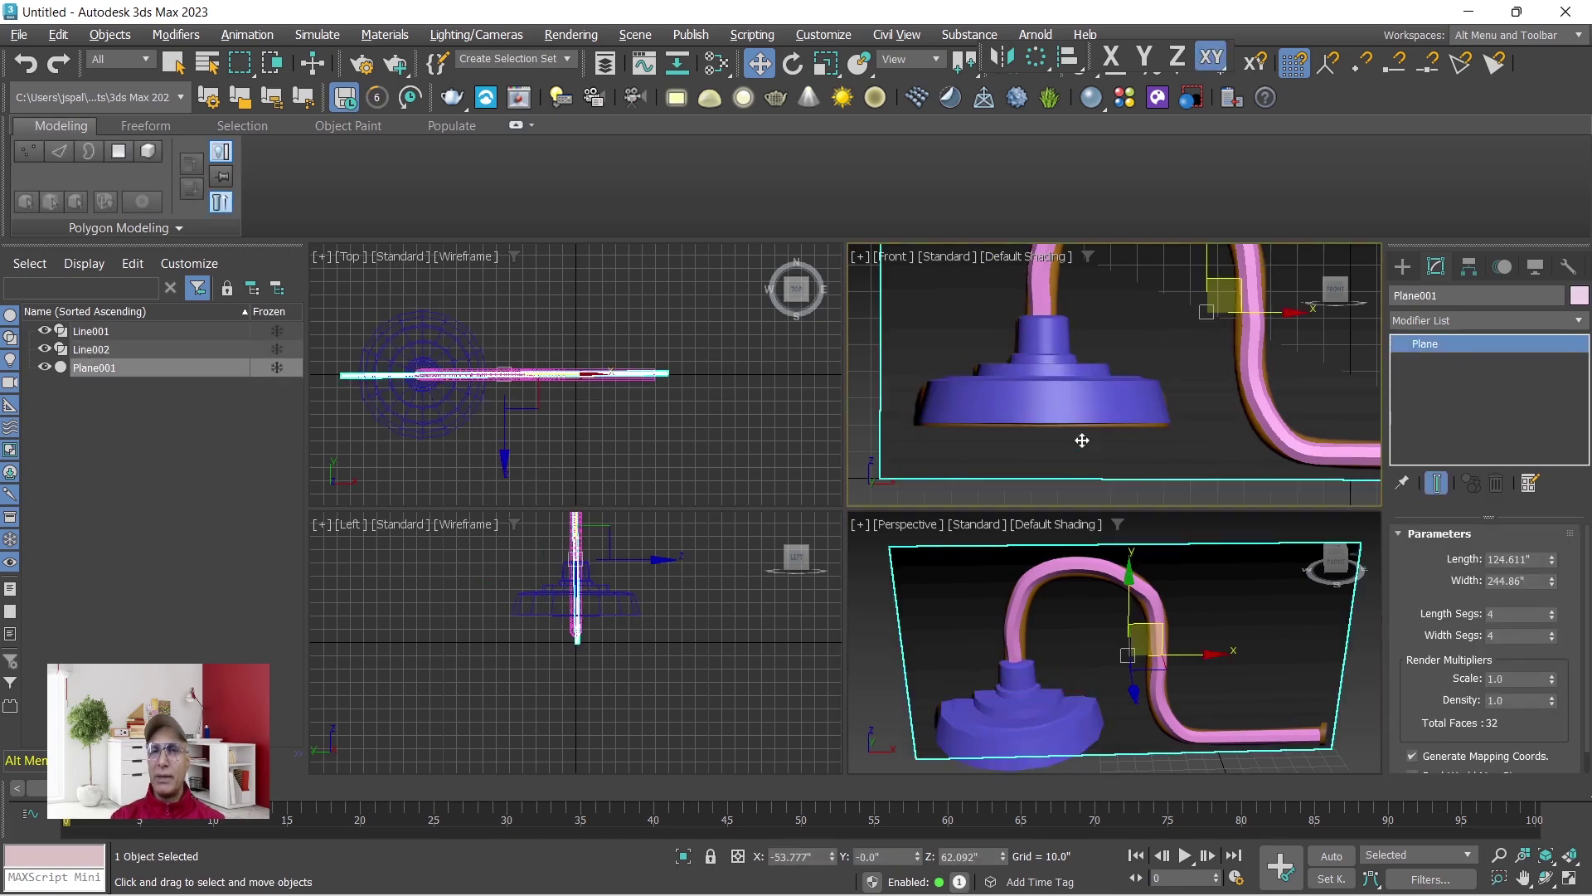
{"action": "left_click", "coordinate": [1219, 618]}
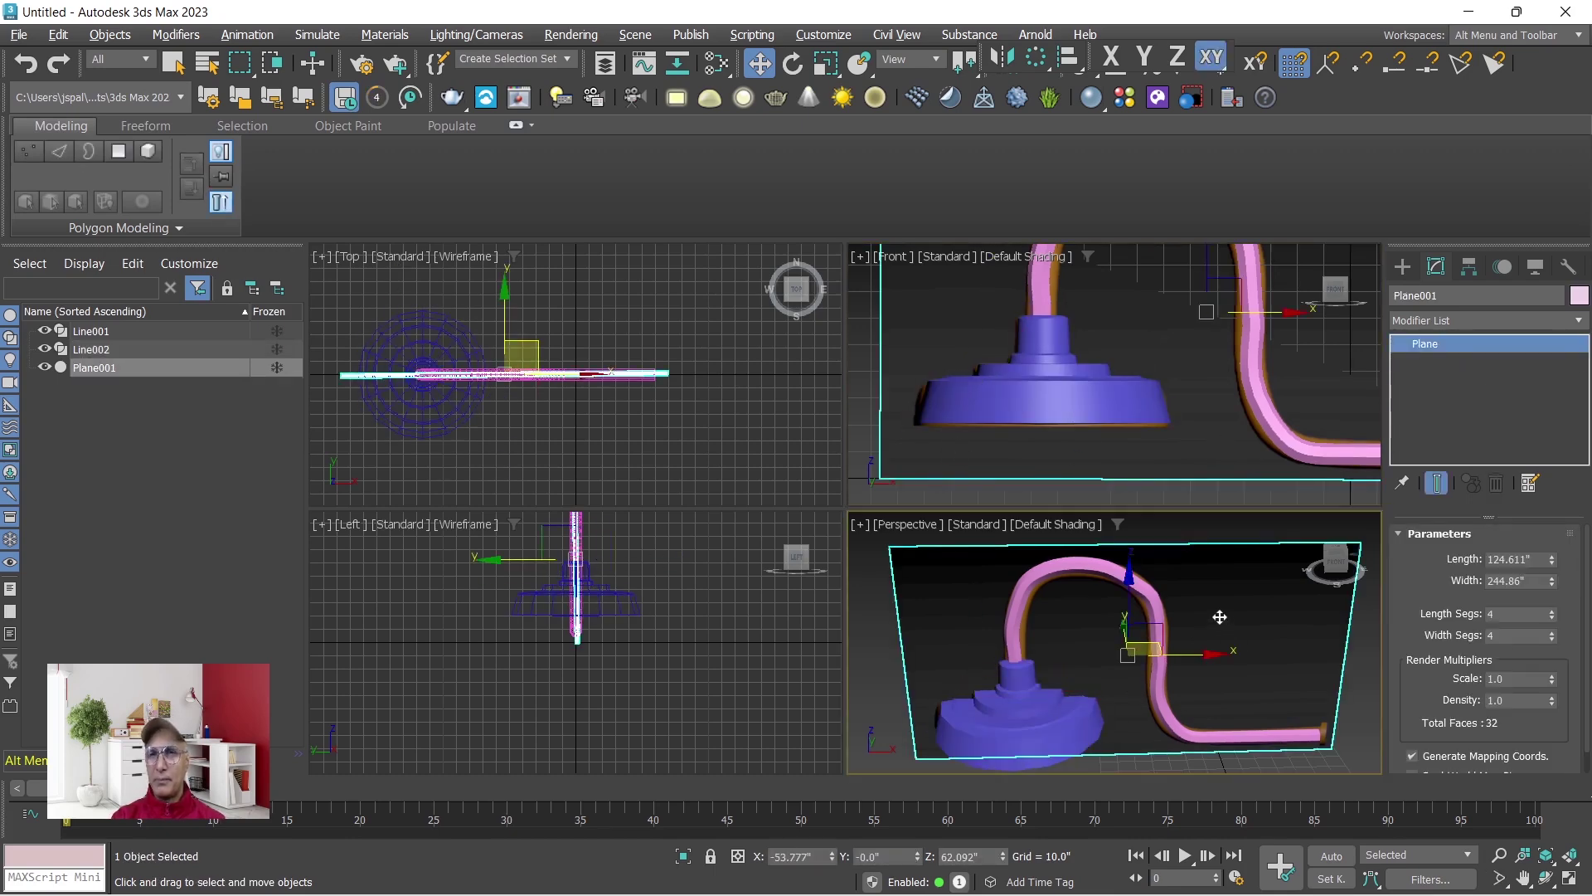
{"action": "left_click", "coordinate": [1573, 881]}
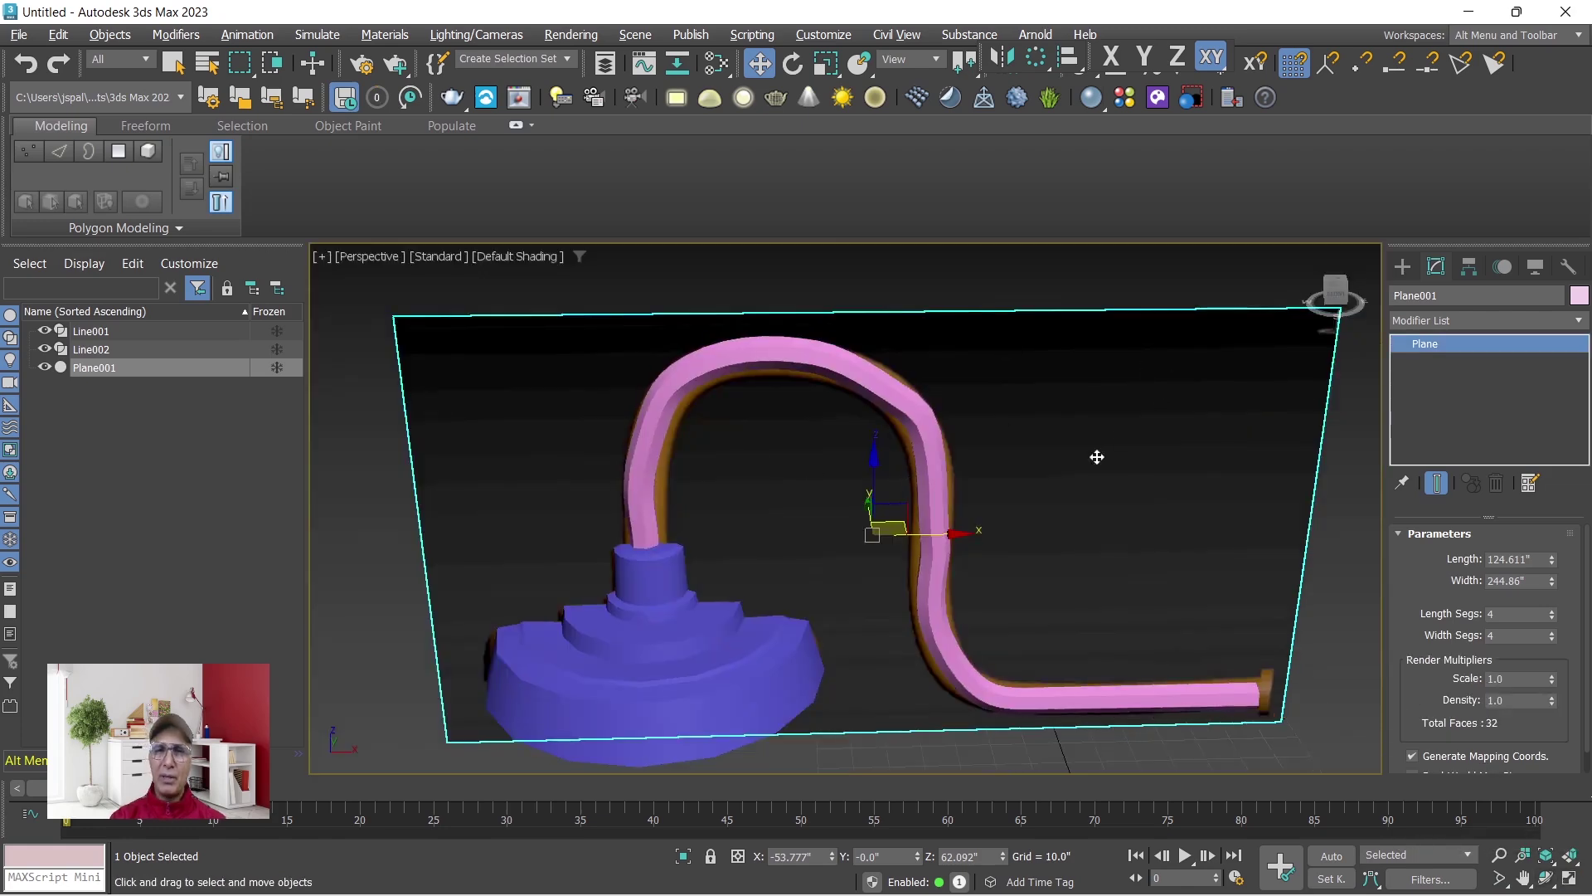
{"action": "key", "text": "Delete"}
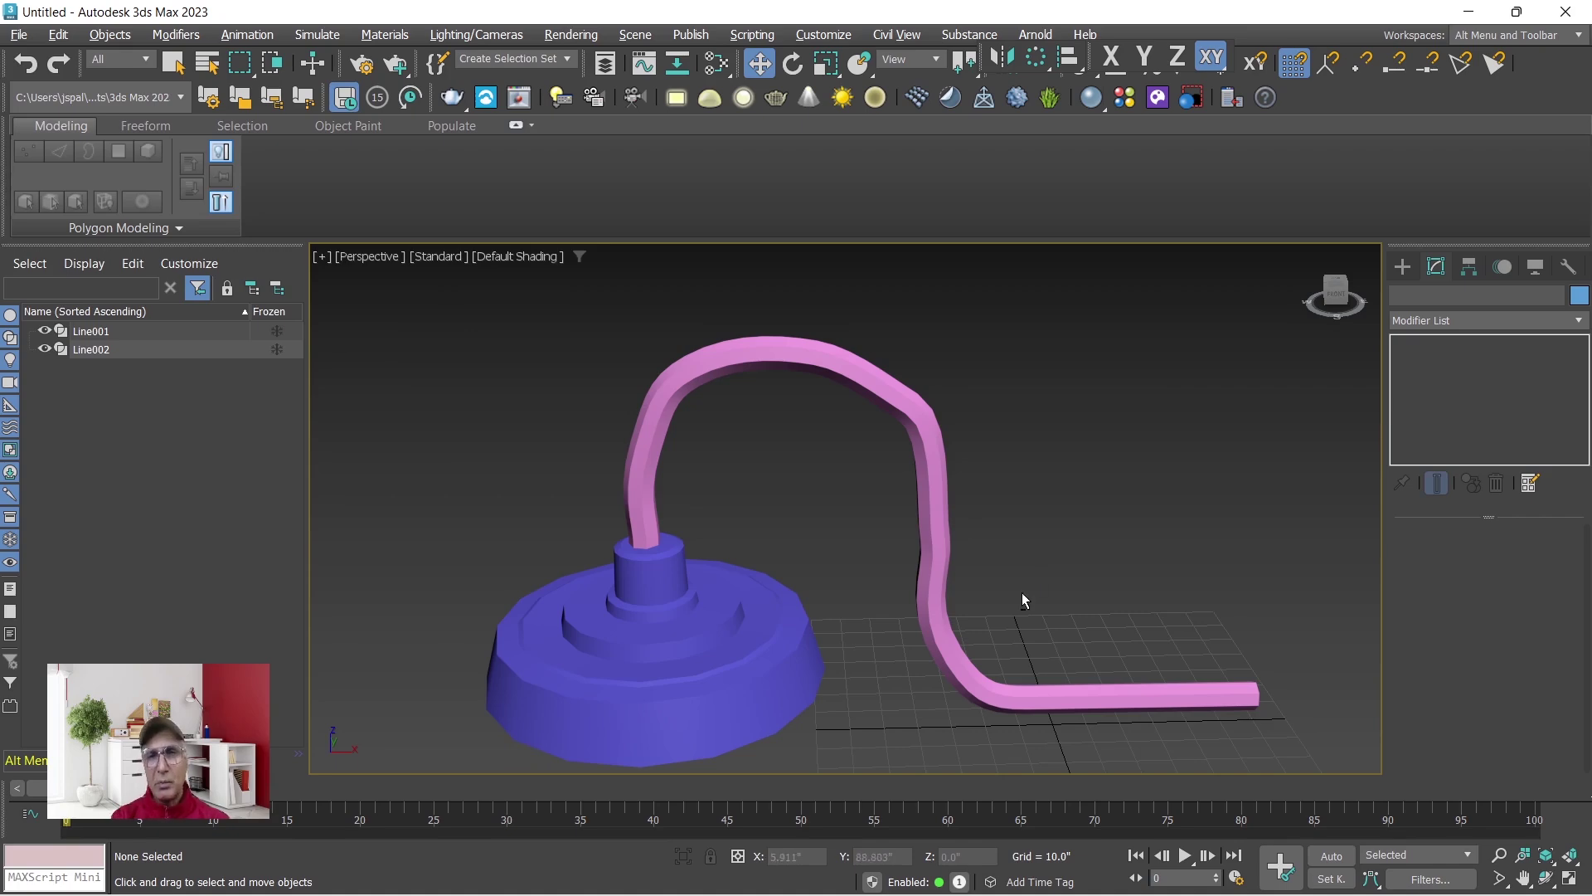
{"action": "mouse_move", "coordinate": [1022, 592]}
{"action": "middle_mouse_down", "text": "alt"}
{"action": "mouse_move", "coordinate": [1023, 569]}
{"action": "mouse_move", "coordinate": [942, 562]}
{"action": "mouse_move", "coordinate": [1051, 559]}
{"action": "mouse_move", "coordinate": [785, 526]}
{"action": "mouse_move", "coordinate": [1081, 490]}
{"action": "mouse_move", "coordinate": [1091, 469]}
{"action": "mouse_move", "coordinate": [933, 504]}
{"action": "mouse_move", "coordinate": [1073, 476]}
{"action": "mouse_move", "coordinate": [898, 611]}
{"action": "mouse_move", "coordinate": [1013, 569]}
{"action": "middle_mouse_up", "text": "alt"}
{"action": "scroll", "coordinate": [909, 536], "scroll_direction": "up", "scroll_amount": 3}
{"action": "scroll", "coordinate": [1069, 486], "scroll_direction": "down", "scroll_amount": 3}
Convert the pink pipe to Editable Poly and delete its end-cap polygon.
{"action": "left_click", "coordinate": [881, 587]}
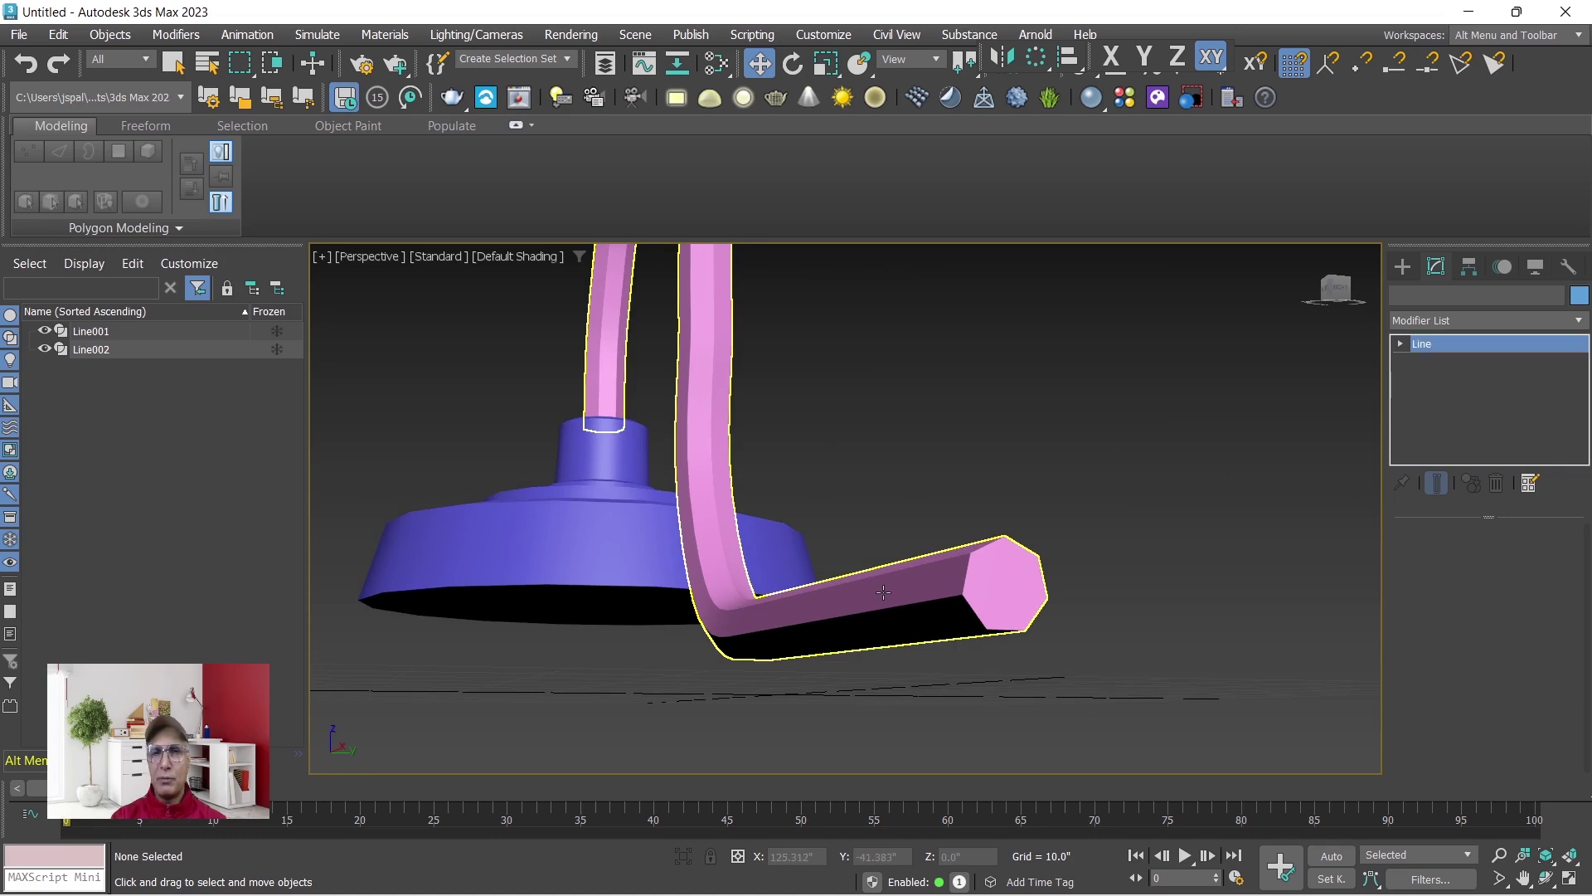
{"action": "right_click", "coordinate": [1432, 346]}
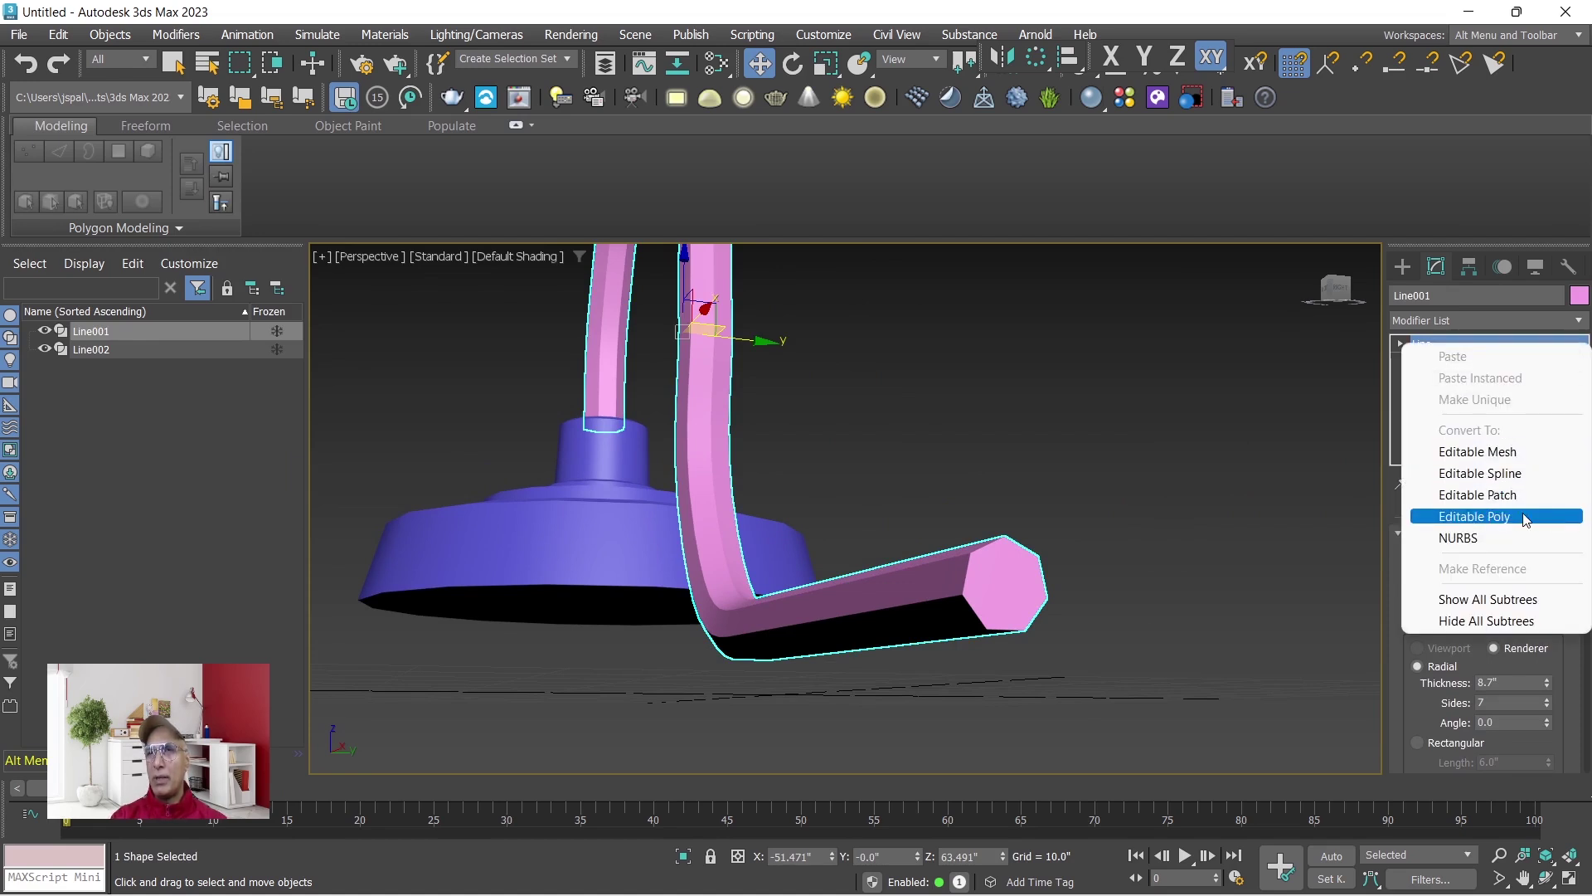
{"action": "left_click", "coordinate": [1485, 517]}
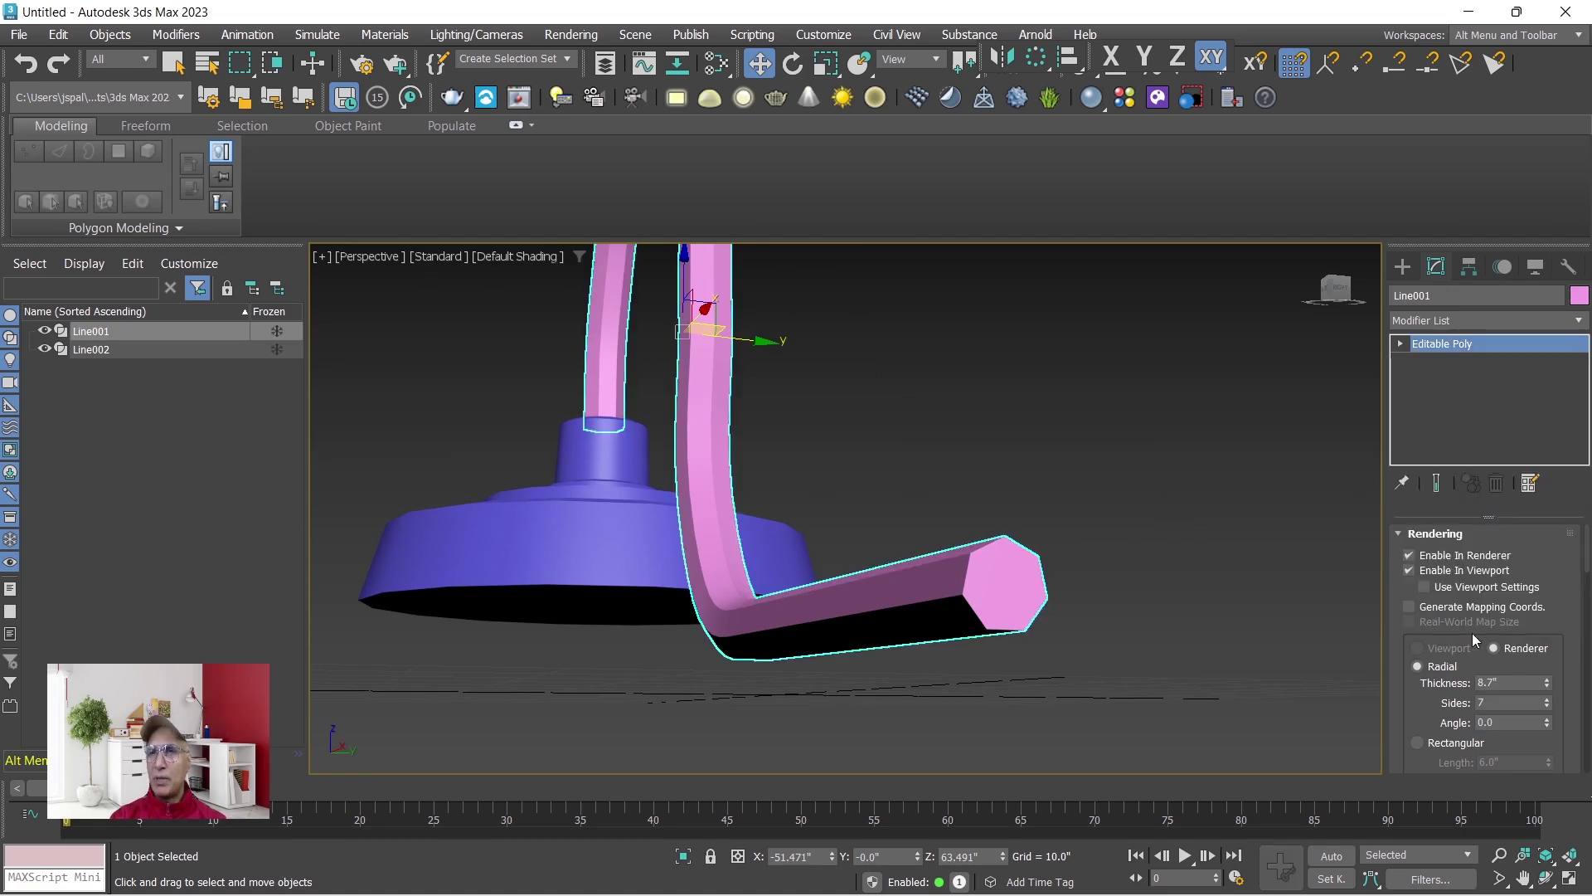
{"action": "left_click", "coordinate": [1401, 347]}
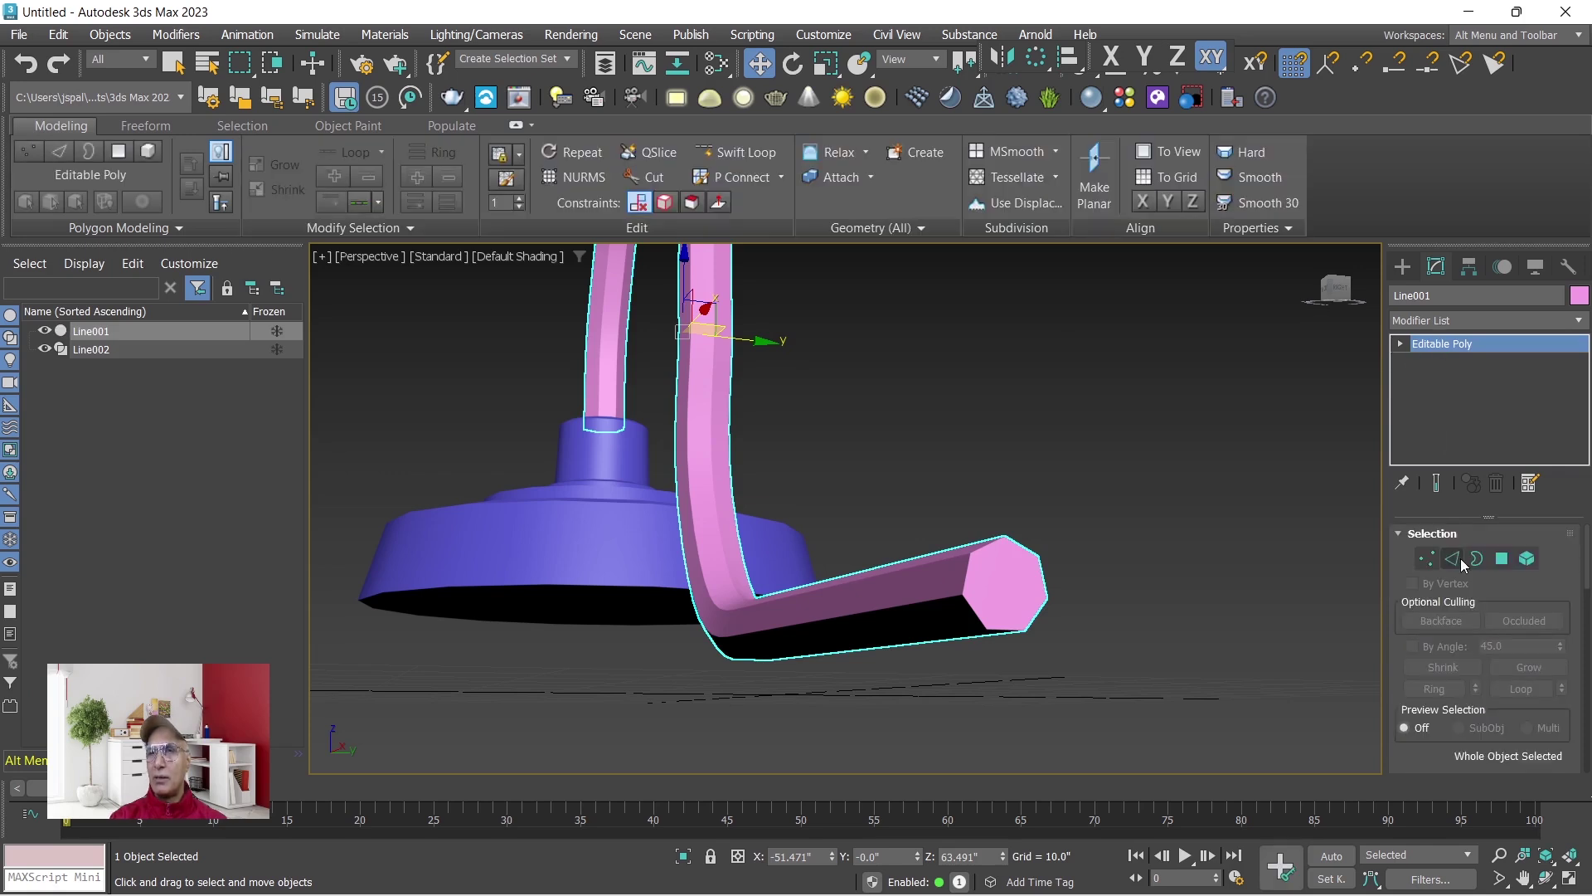
{"action": "left_click", "coordinate": [1503, 558]}
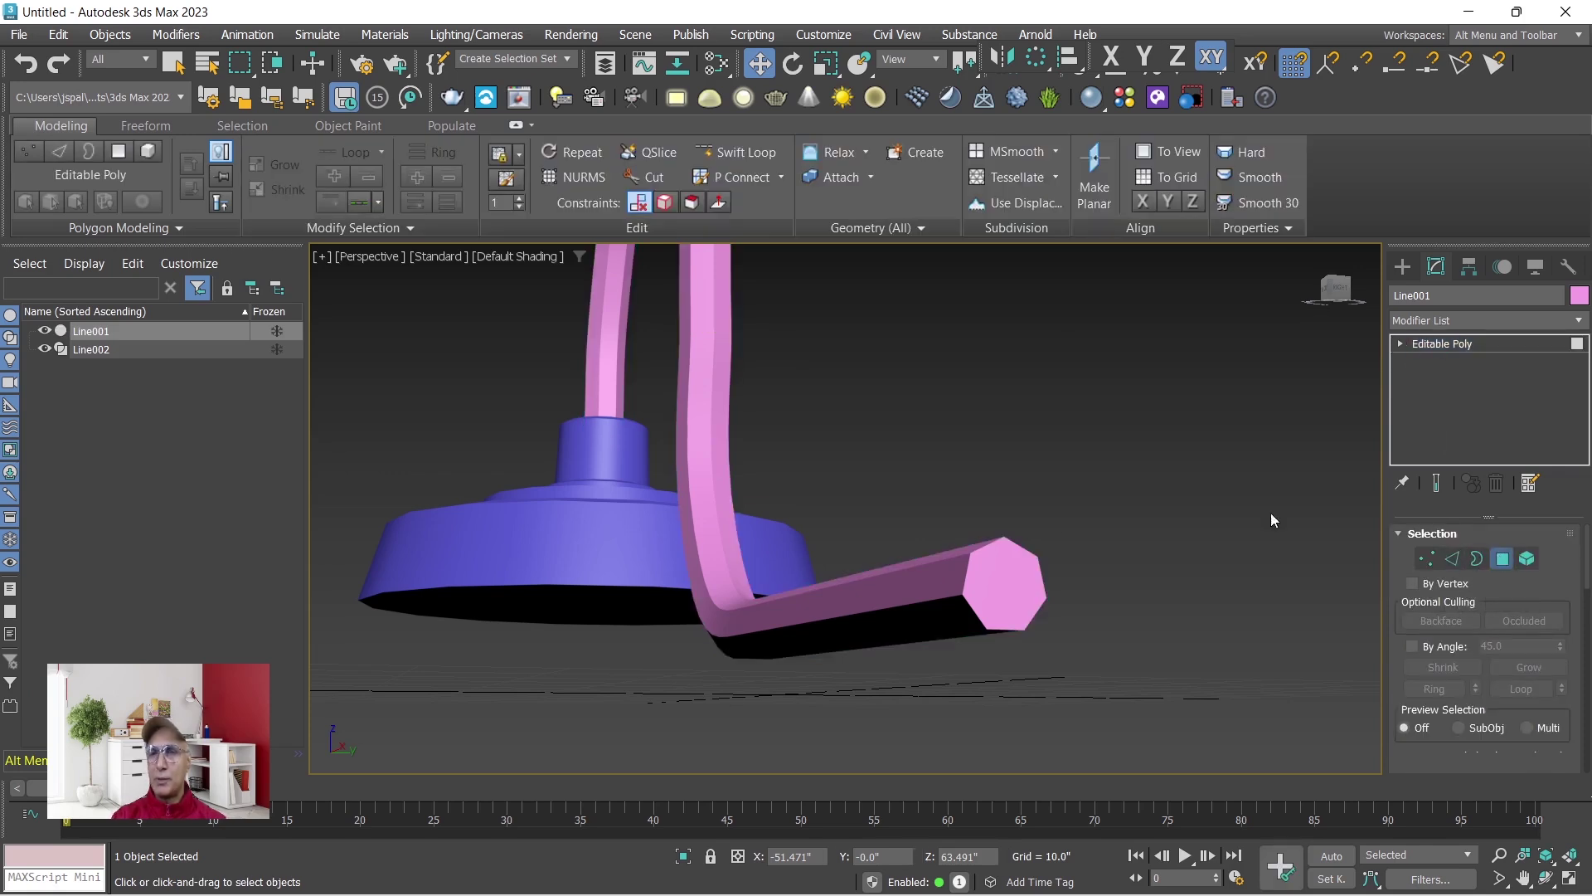
{"action": "left_click", "coordinate": [1007, 589]}
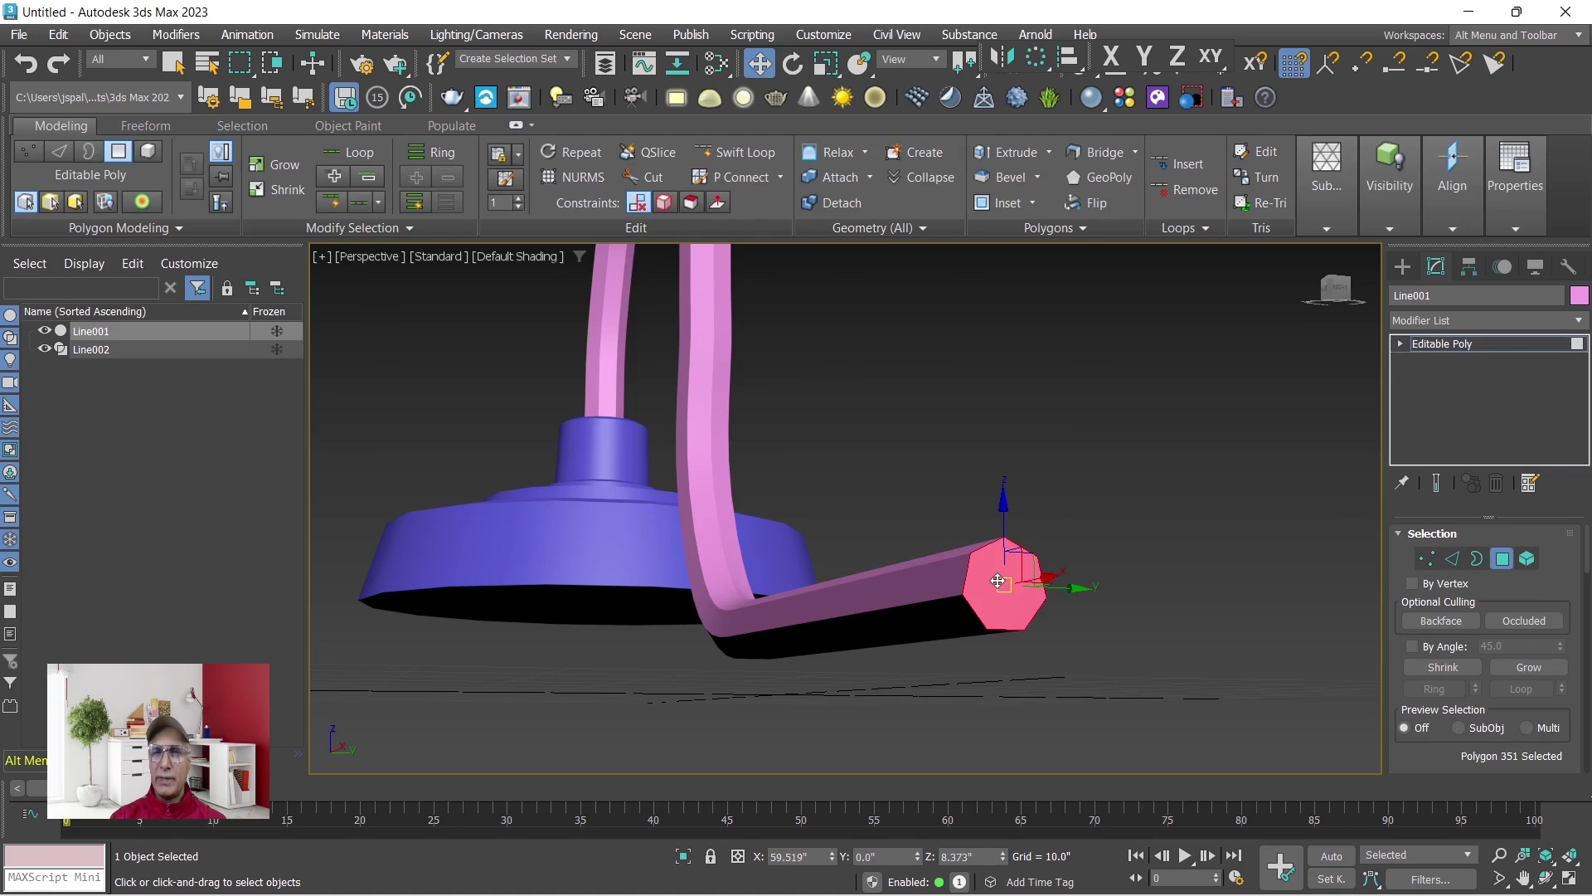
{"action": "key", "text": "Delete"}
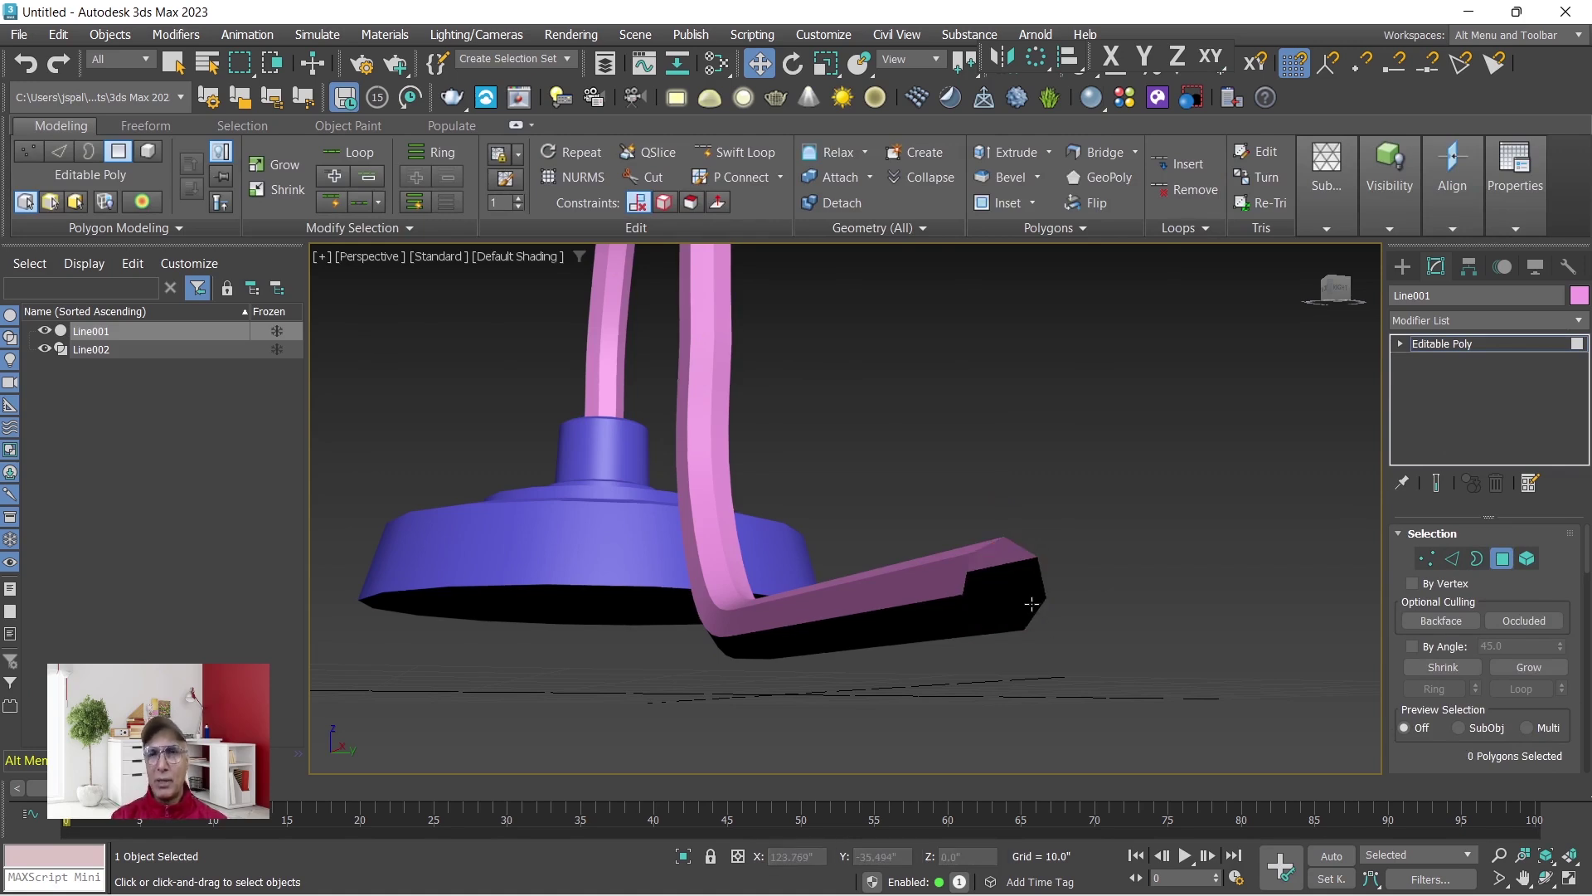
{"action": "scroll", "coordinate": [1032, 598], "scroll_direction": "up", "scroll_amount": 4}
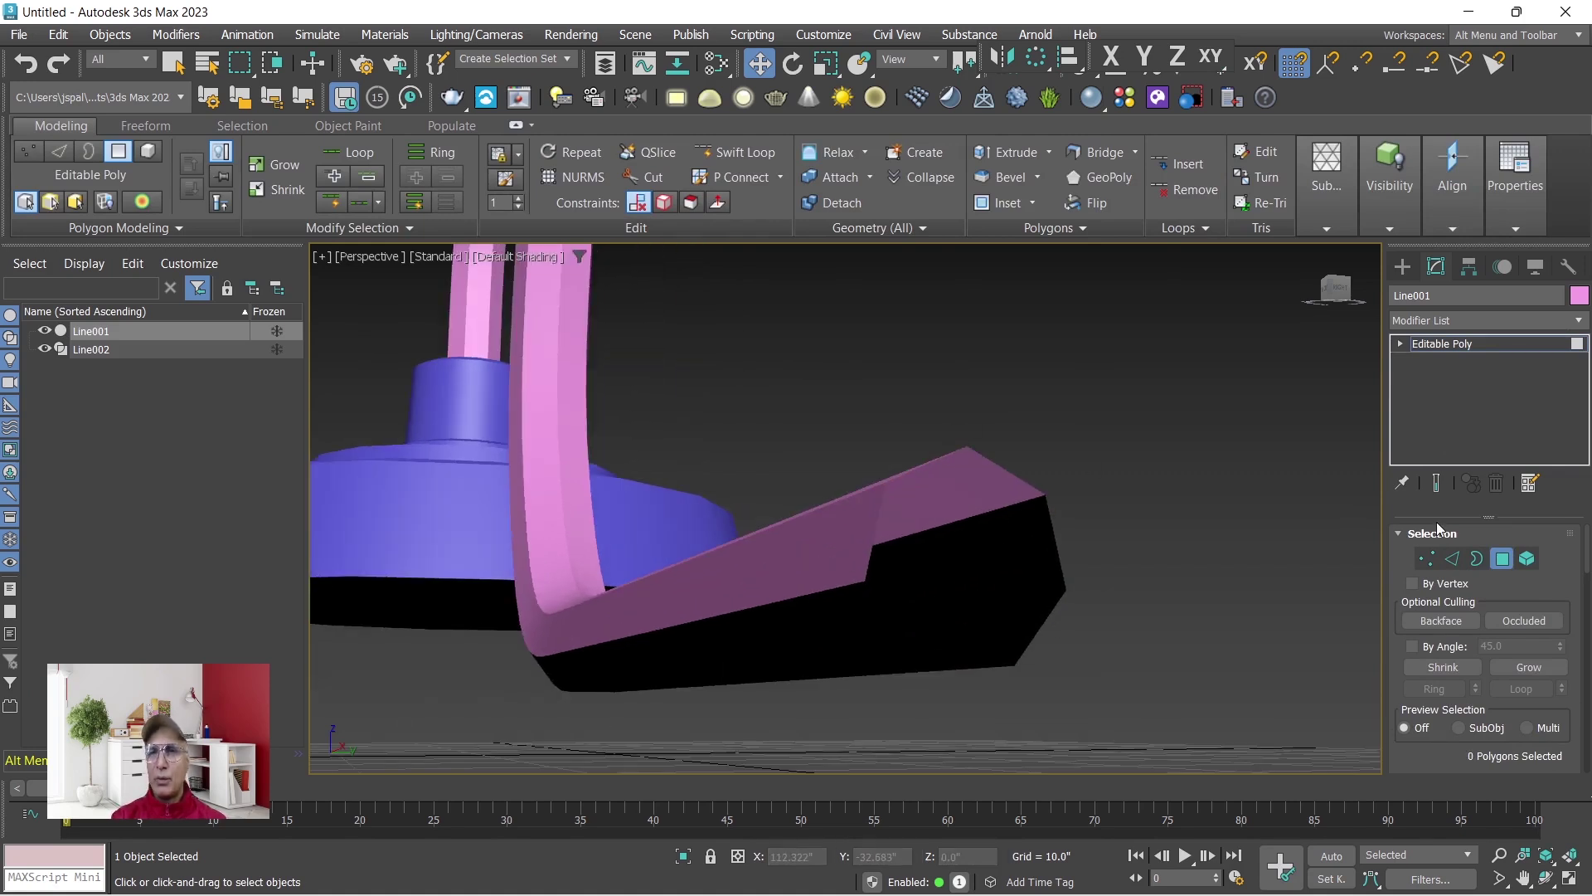
Select the pipe's open border and drag it to extend the end further right.
{"action": "left_click", "coordinate": [1452, 558]}
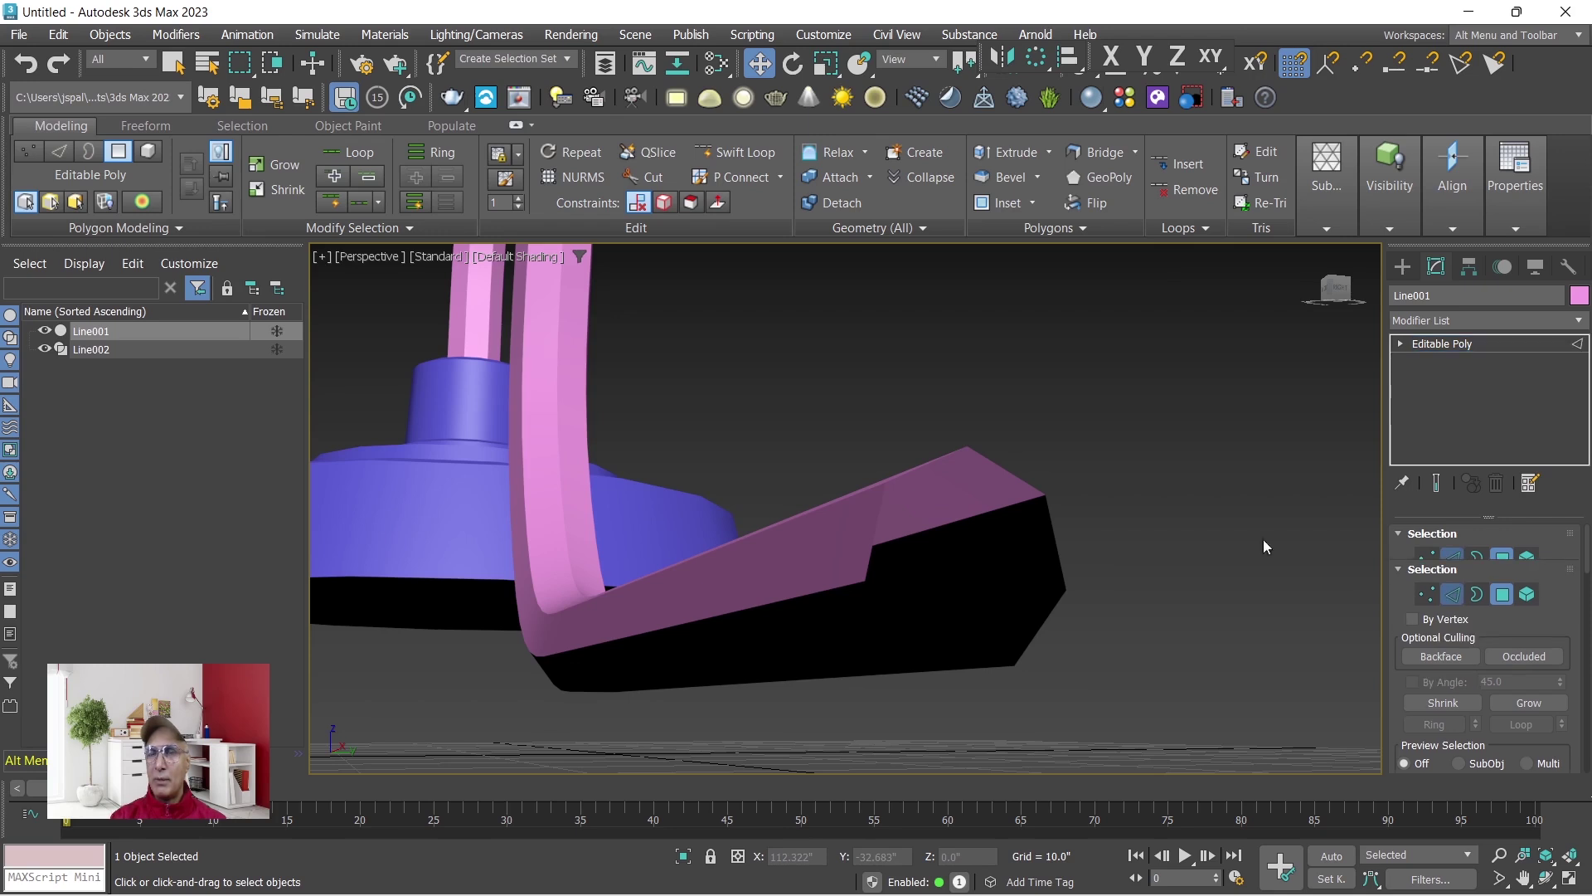
{"action": "left_click", "coordinate": [990, 461]}
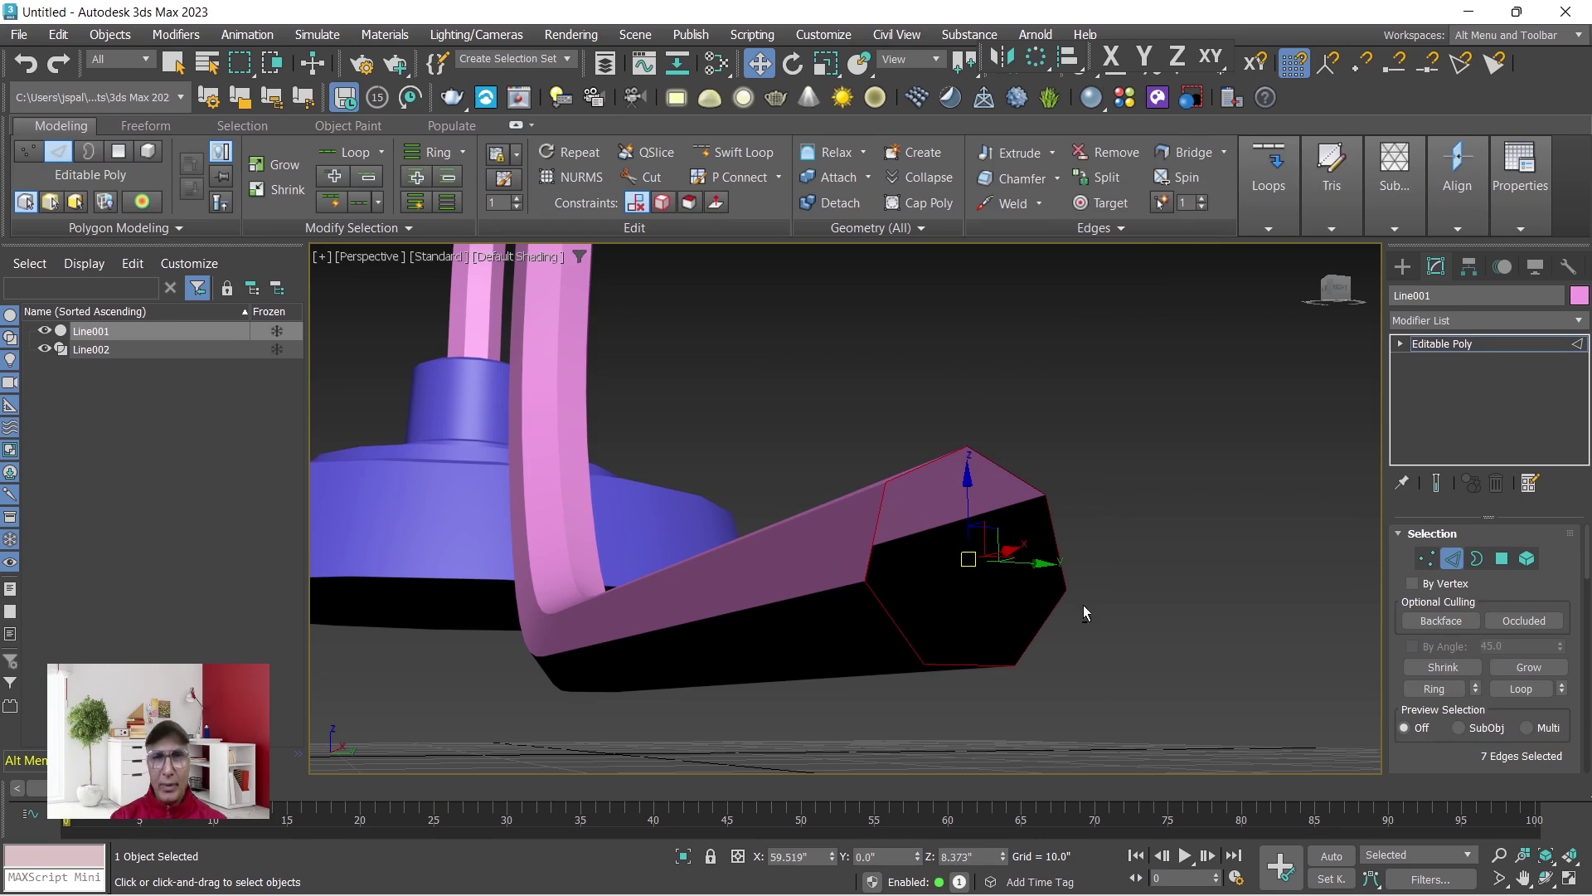
{"action": "middle_click_drag", "start_coordinate": [1083, 605], "coordinate": [1209, 639], "text": "alt"}
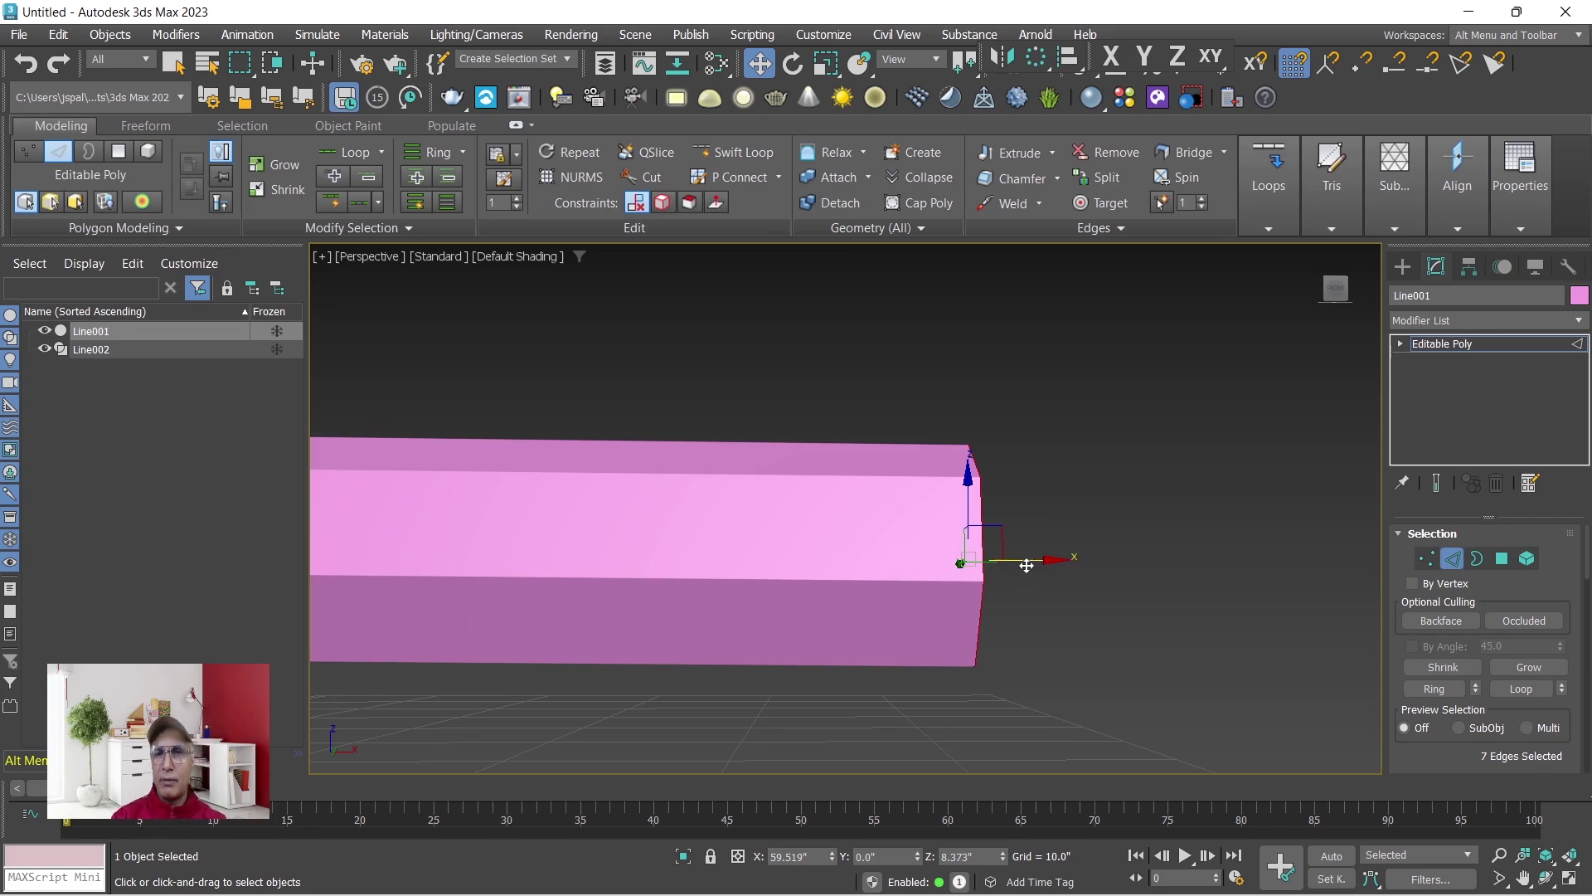
{"action": "left_click_drag", "start_coordinate": [1027, 560], "coordinate": [1183, 564]}
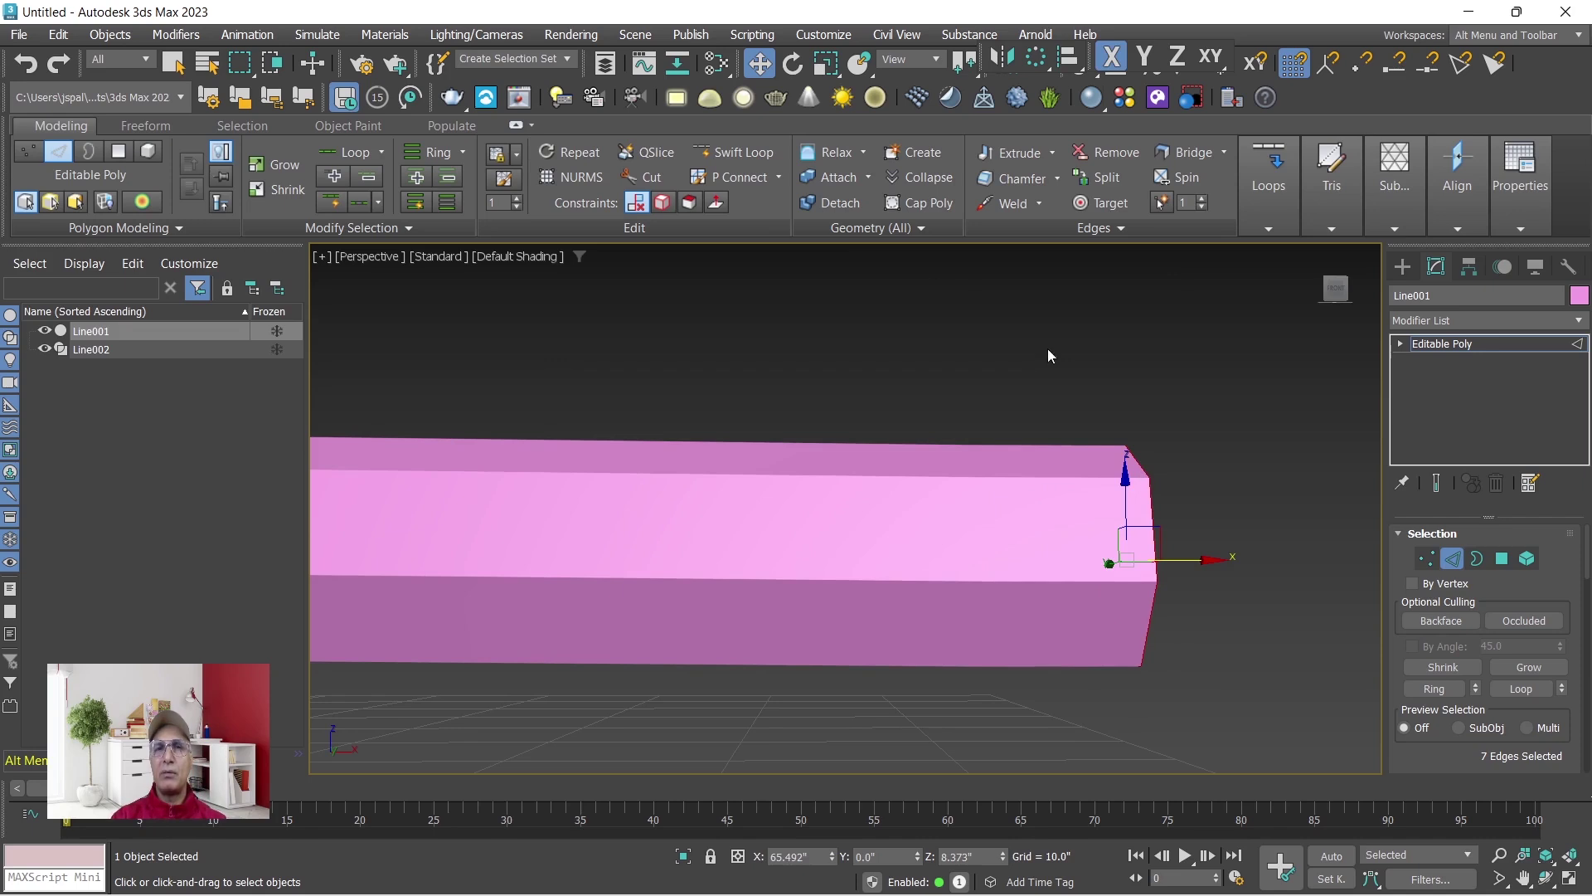
Scale the open end up into a flared spout, then deselect and view the result.
{"action": "left_click", "coordinate": [826, 63]}
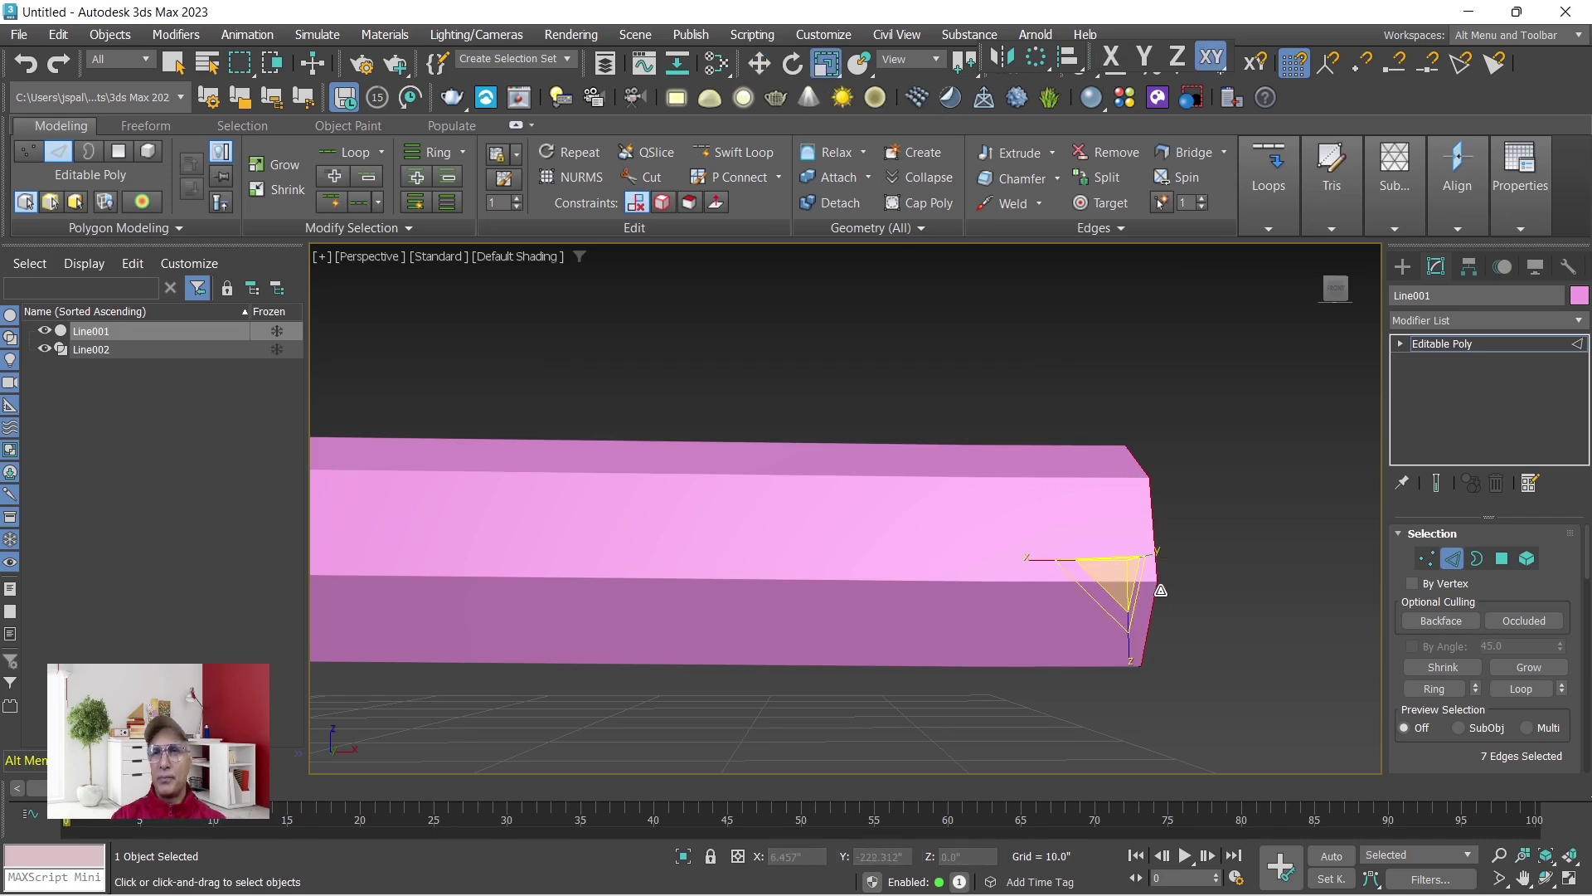
{"action": "left_click_drag", "start_coordinate": [1130, 578], "coordinate": [1109, 471]}
{"action": "scroll", "coordinate": [1198, 526], "scroll_direction": "down", "scroll_amount": 6}
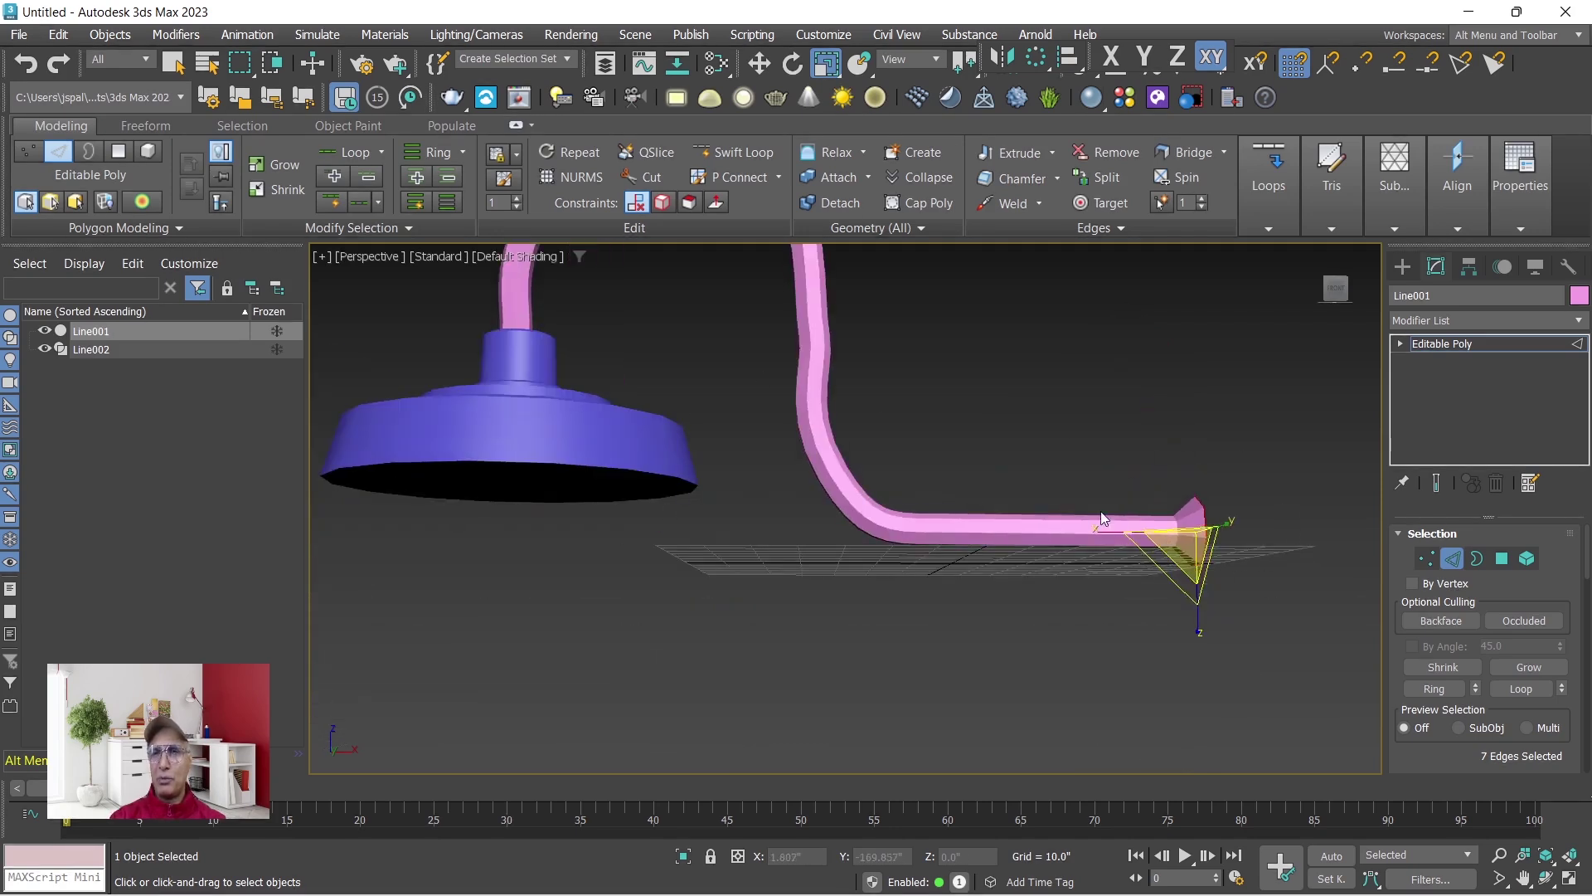
{"action": "left_click", "coordinate": [1137, 594]}
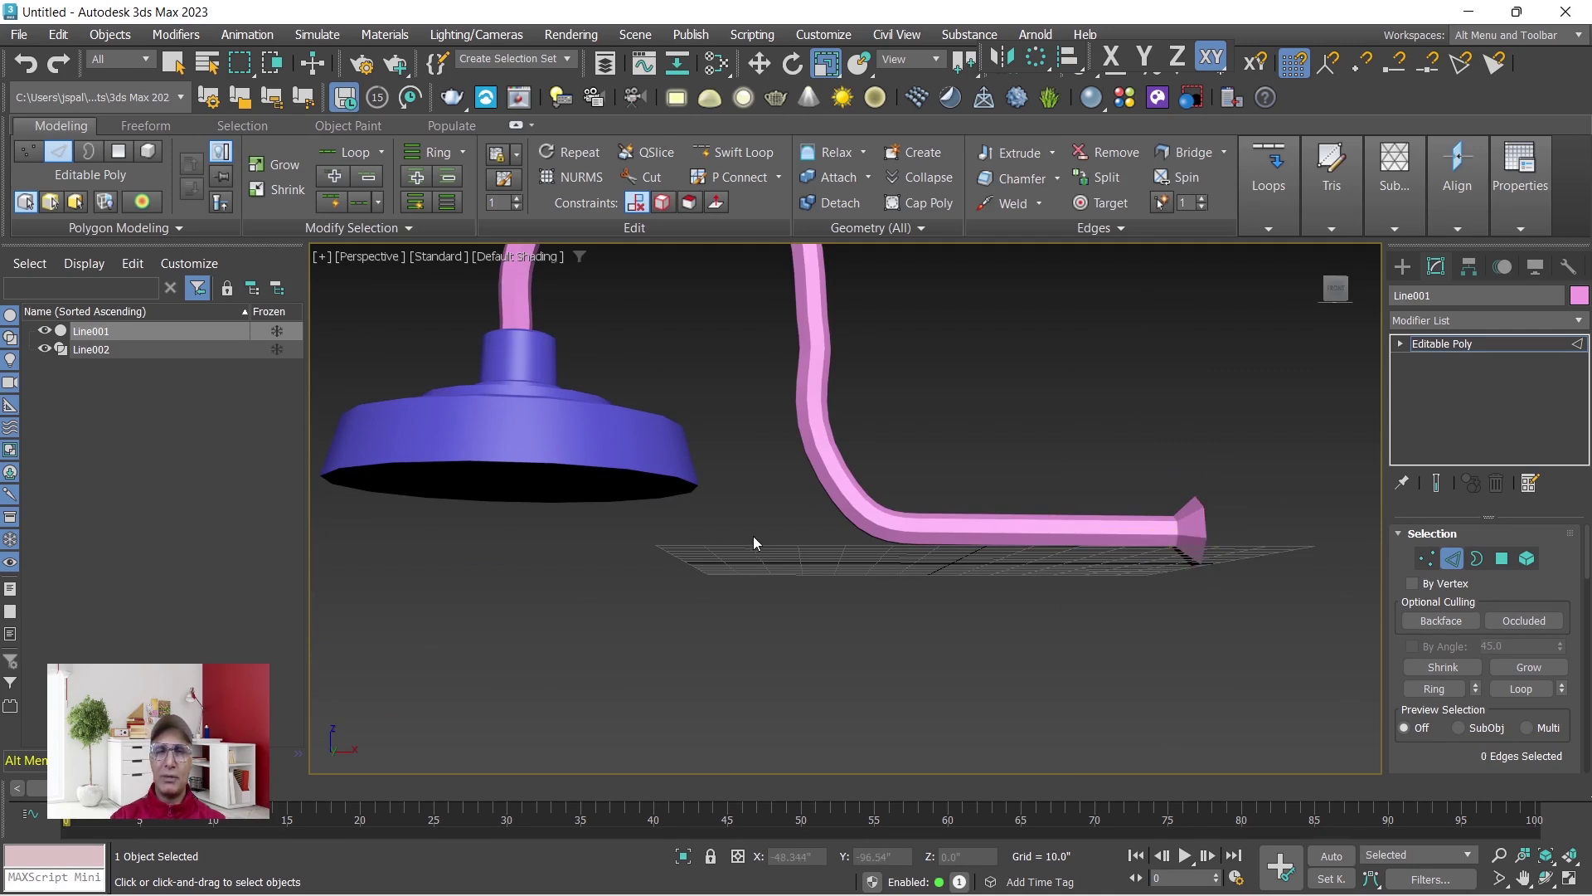
{"action": "middle_click_drag", "start_coordinate": [753, 536], "coordinate": [917, 685], "text": "alt"}
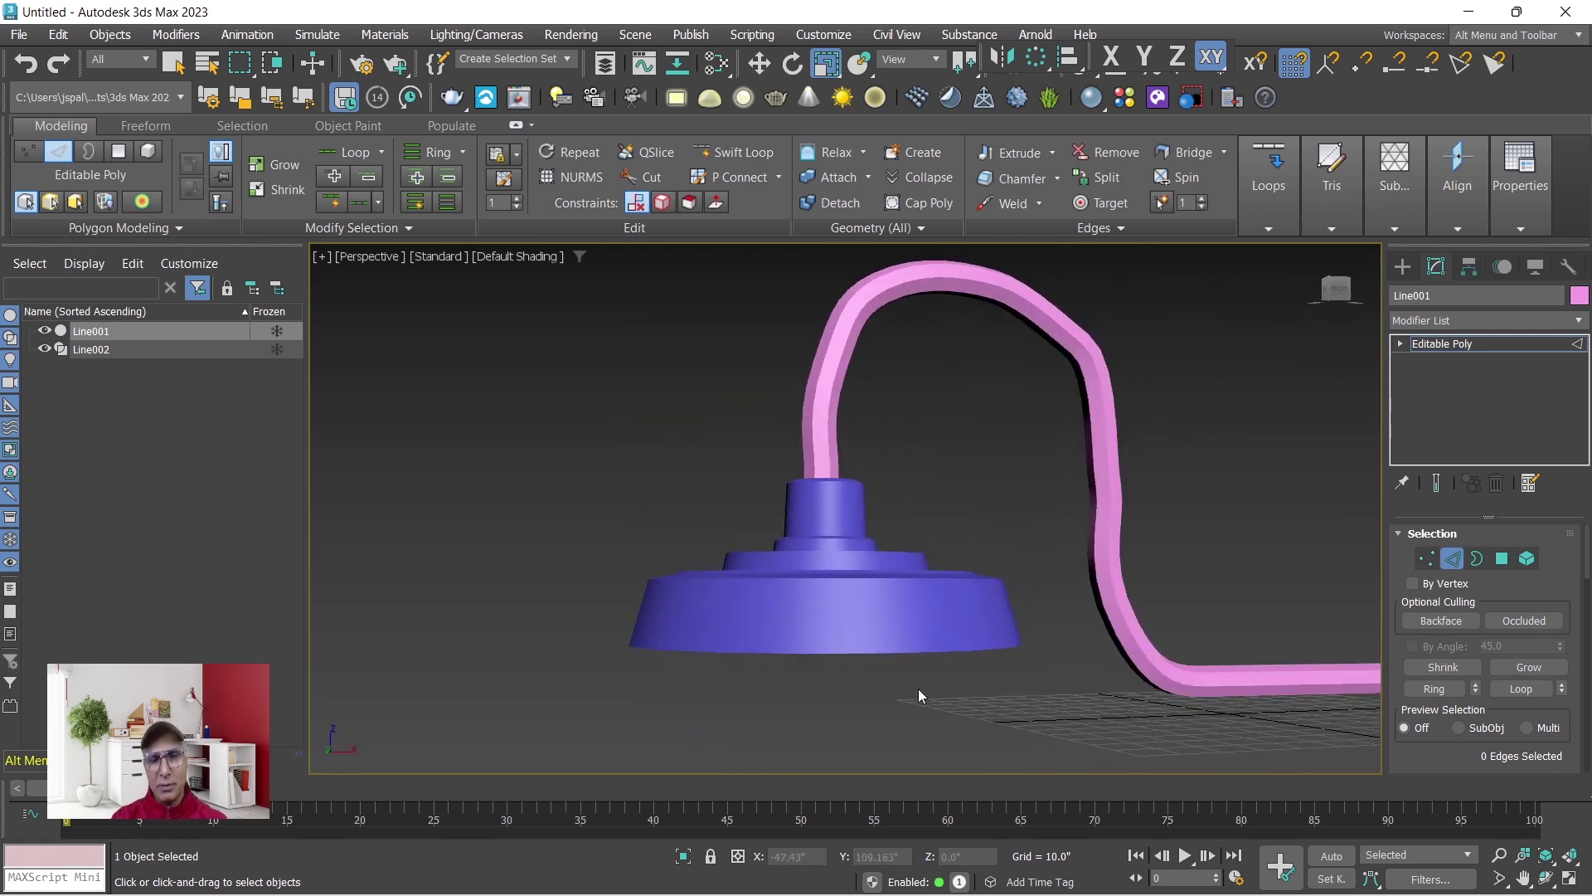
Turn on Edged Faces (F4) and raise Line002's Lathe segments from 16 to 57.
{"action": "key", "text": "F4"}
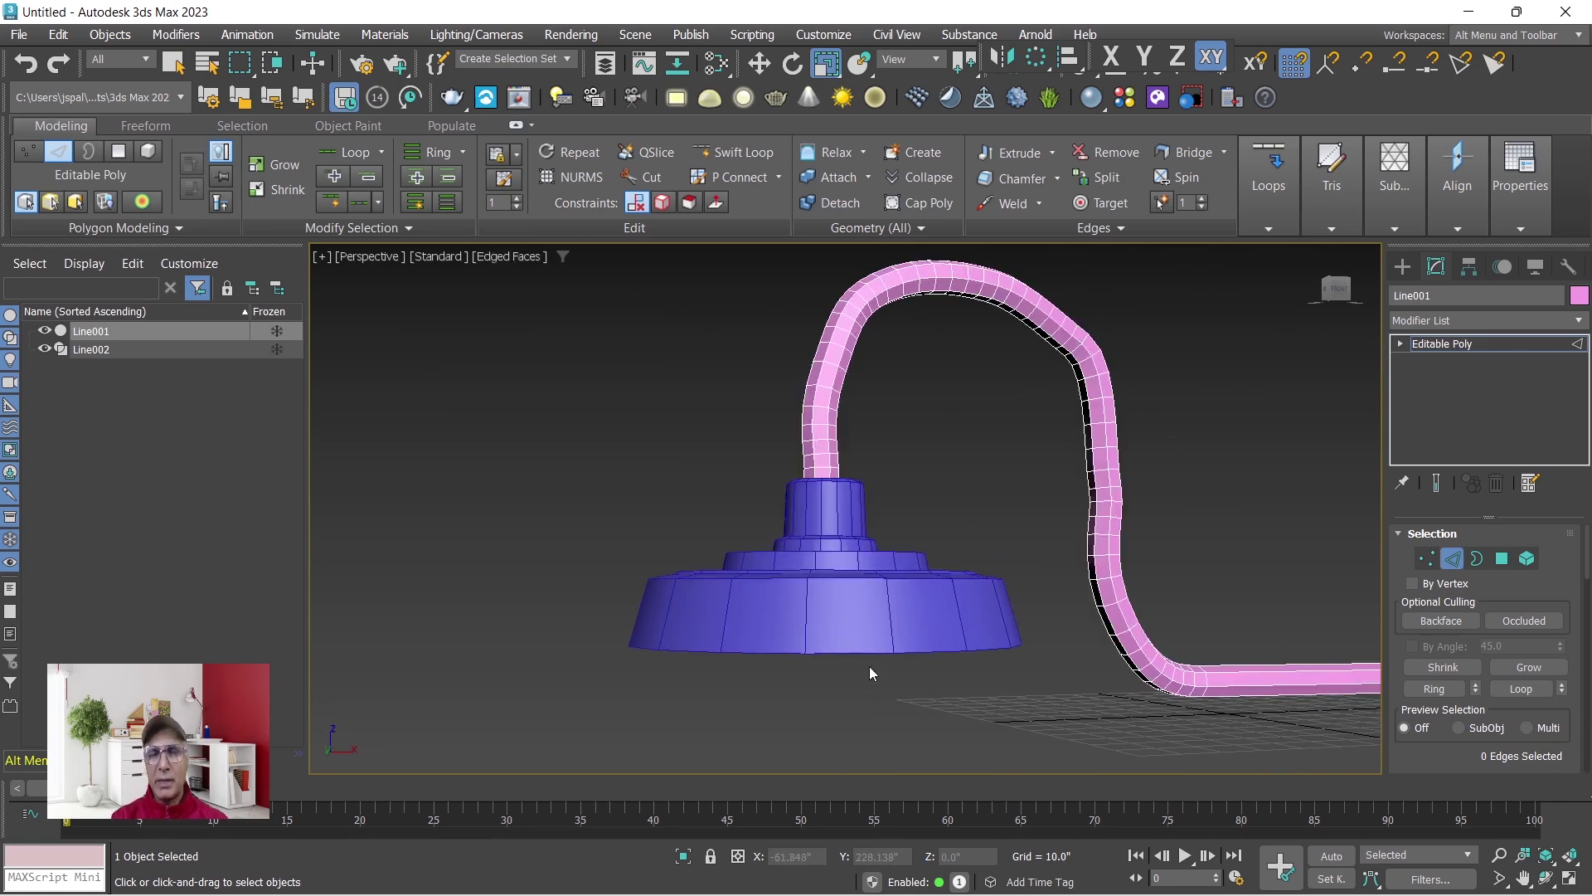
{"action": "left_click", "coordinate": [1402, 266]}
{"action": "left_click", "coordinate": [829, 614]}
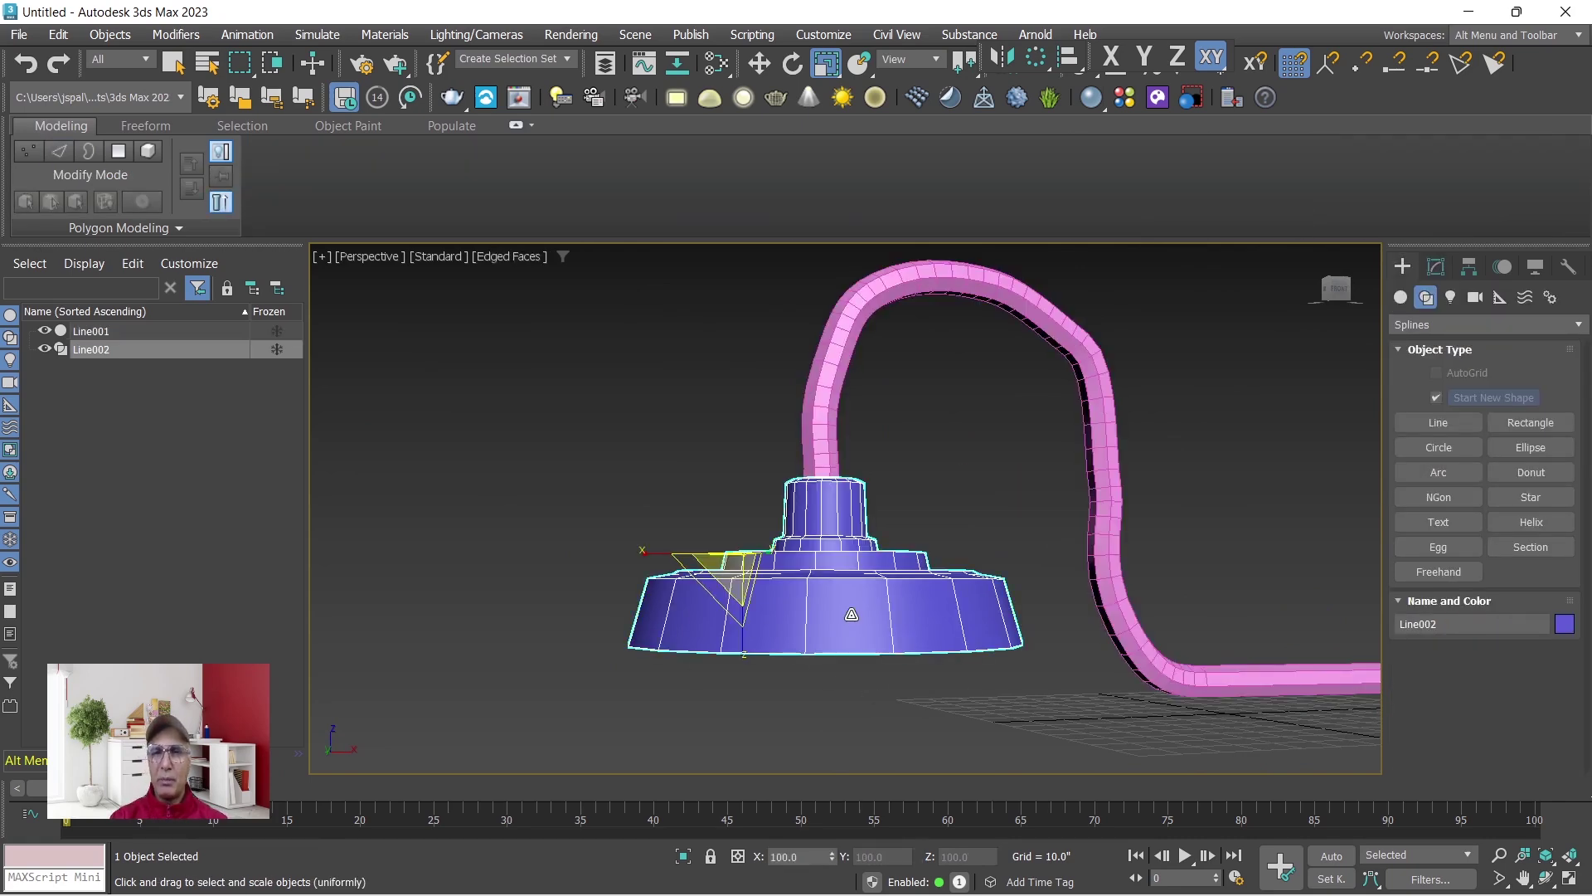
{"action": "left_click", "coordinate": [1436, 266]}
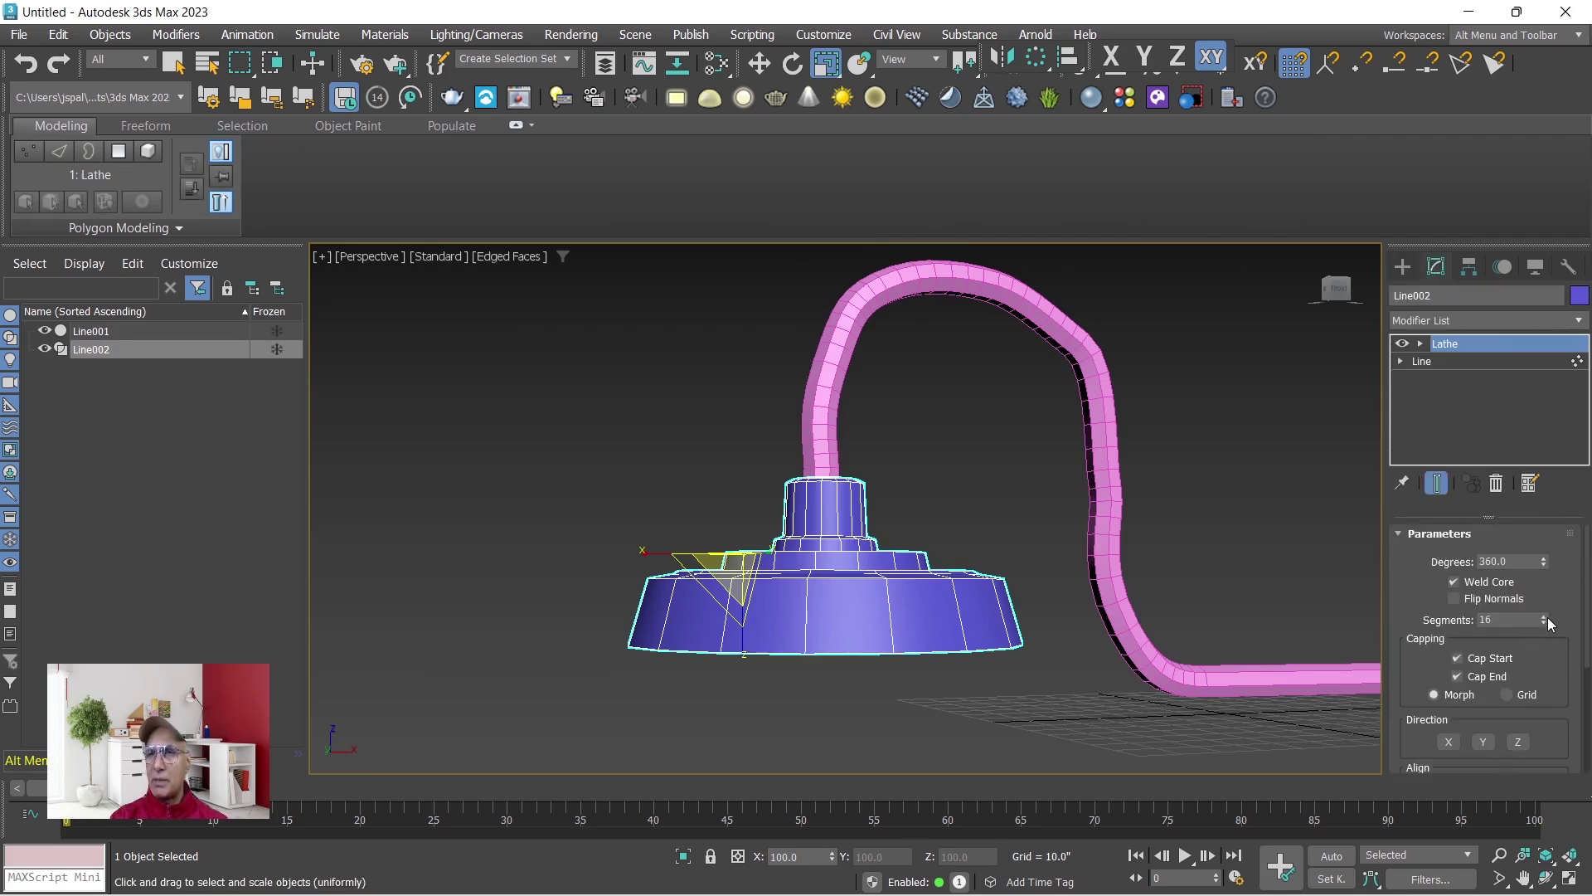
{"action": "left_click_drag", "start_coordinate": [1547, 619], "coordinate": [1522, 589]}
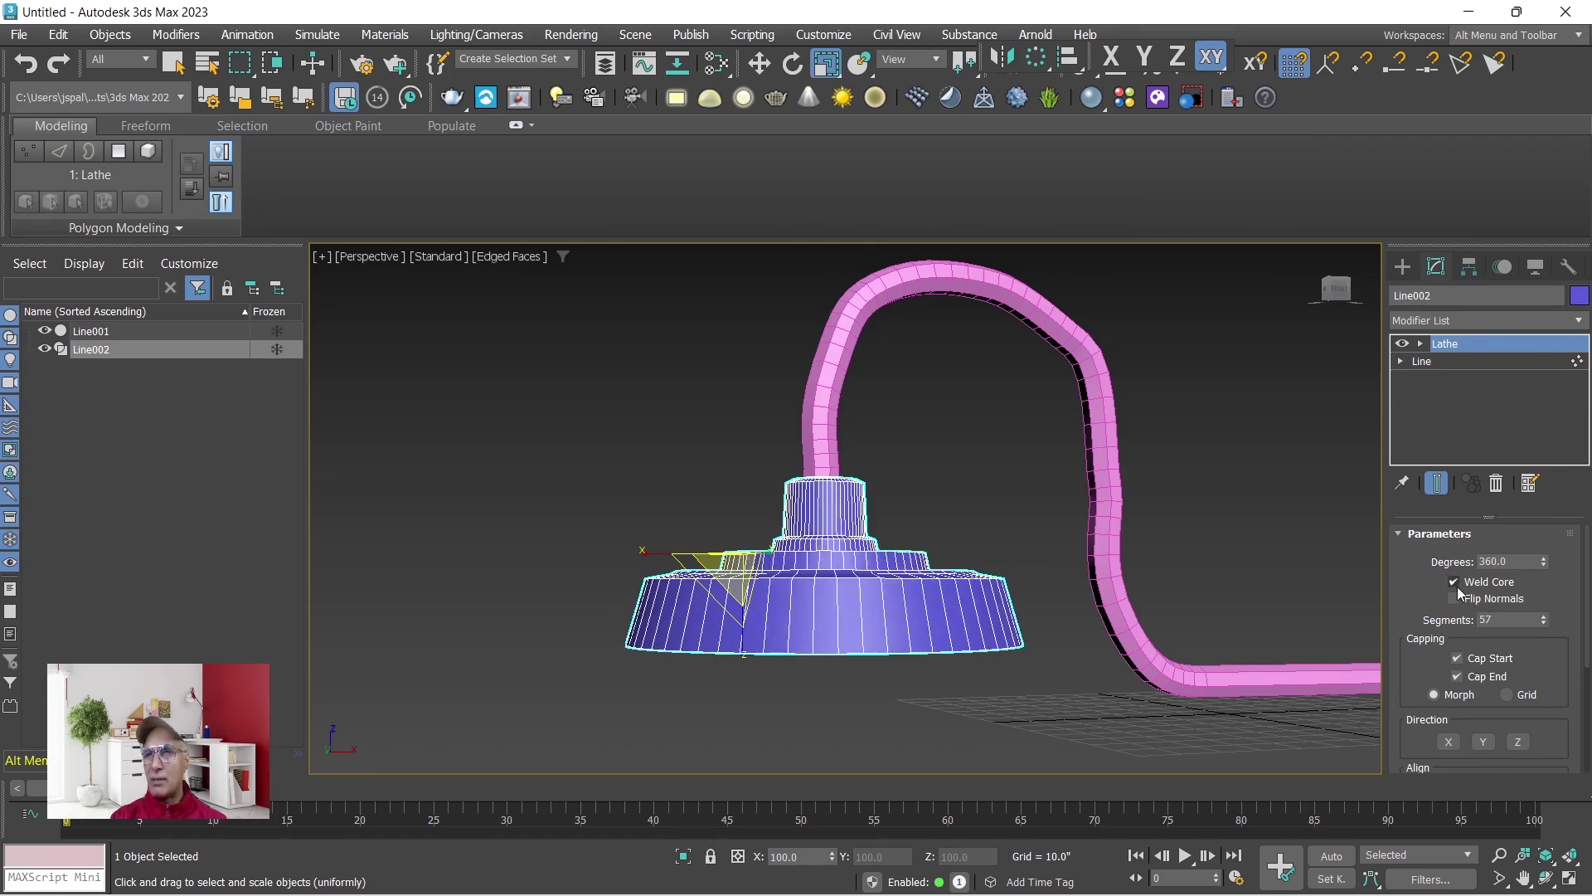
{"action": "scroll", "coordinate": [1458, 591], "scroll_direction": "down", "scroll_amount": 3}
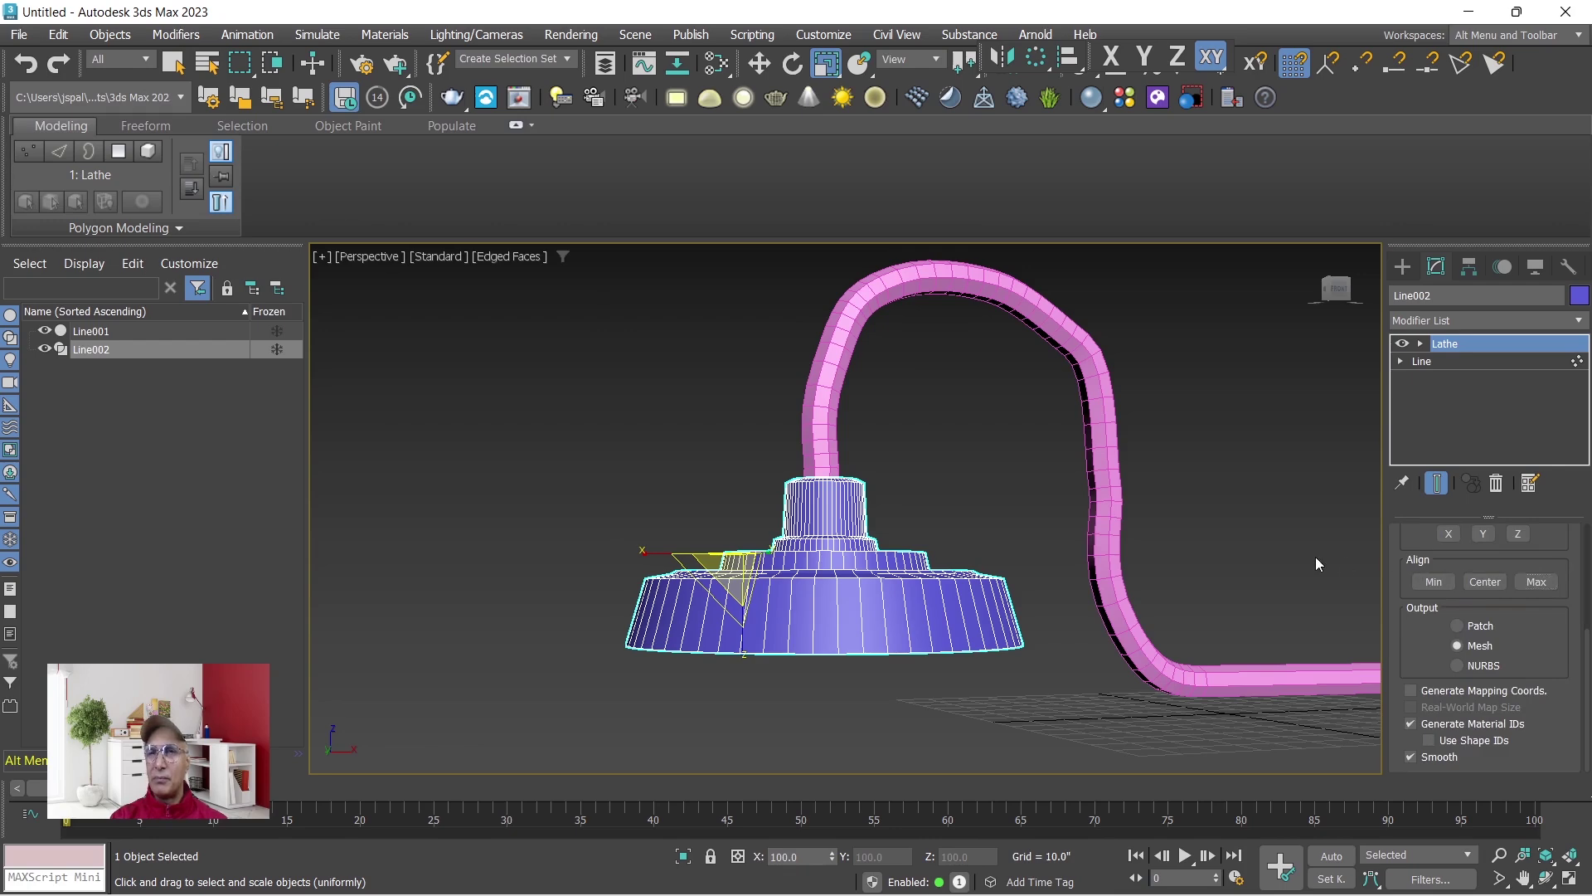
{"action": "left_click", "coordinate": [838, 718]}
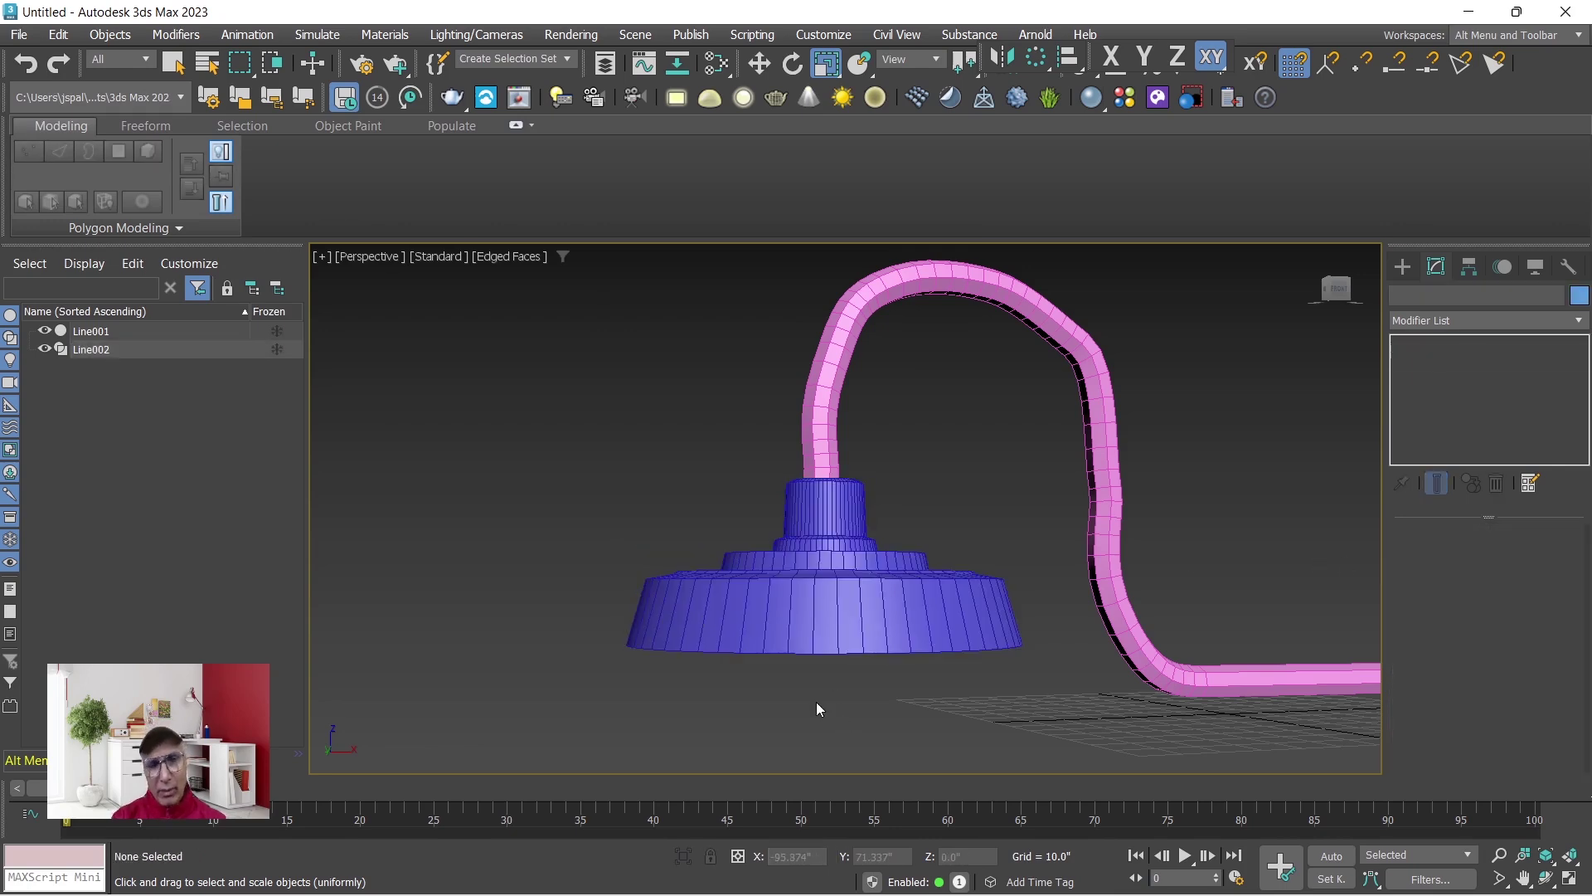
{"action": "mouse_move", "coordinate": [817, 700]}
{"action": "middle_mouse_down", "text": "alt"}
{"action": "mouse_move", "coordinate": [825, 655]}
{"action": "mouse_move", "coordinate": [806, 720]}
{"action": "mouse_move", "coordinate": [813, 701]}
{"action": "middle_mouse_up", "text": "alt"}
Convert the purple base to an Editable Poly and enter Polygon sub-object mode.
{"action": "left_click", "coordinate": [740, 661]}
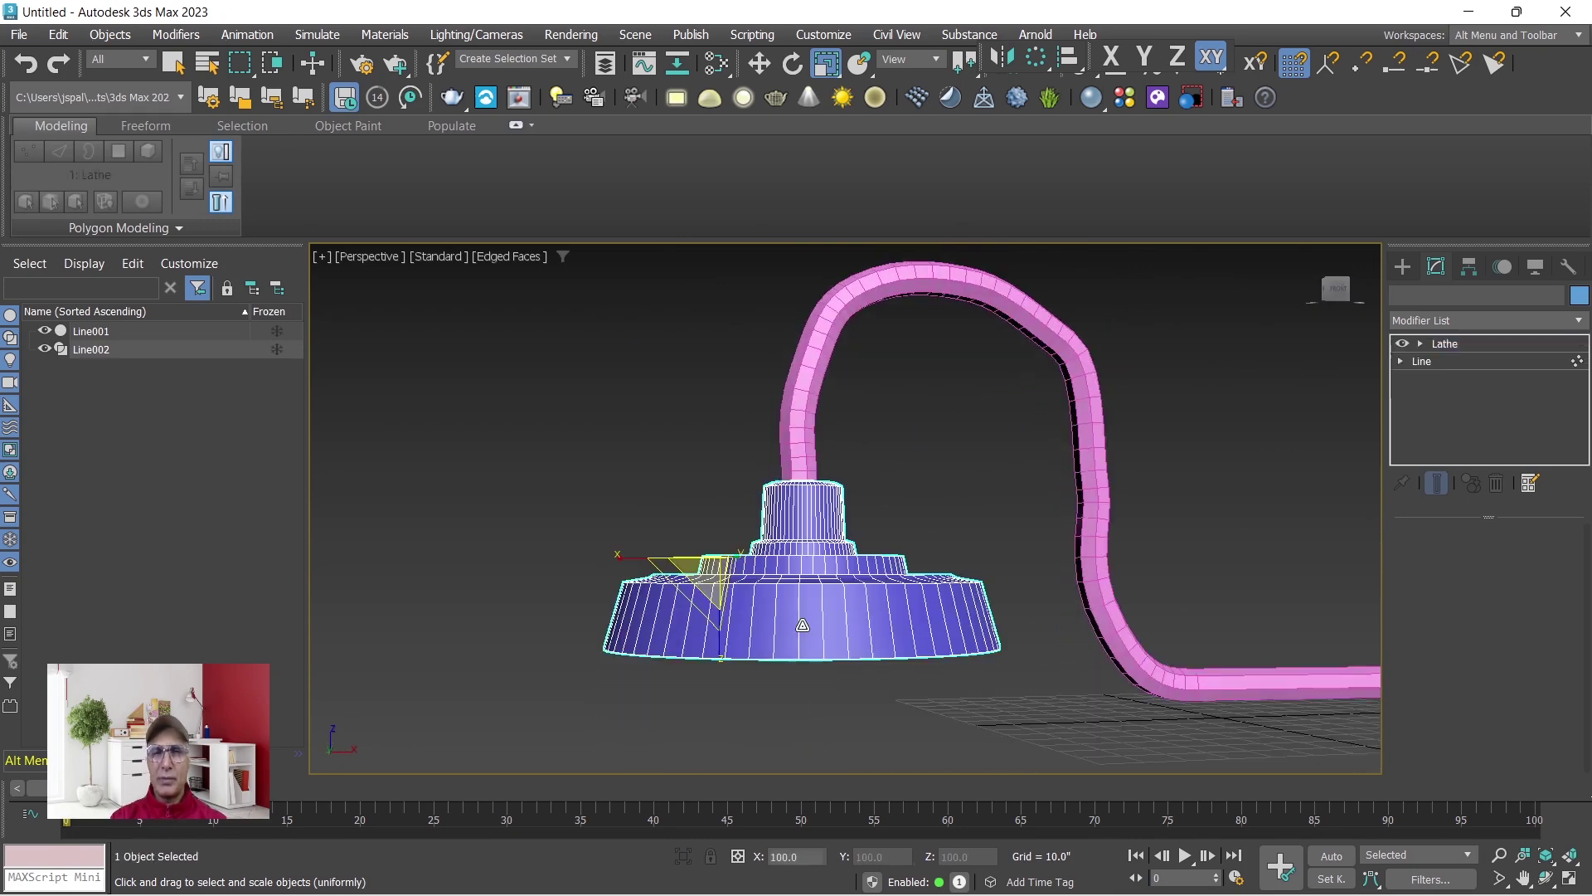
{"action": "right_click", "coordinate": [803, 617]}
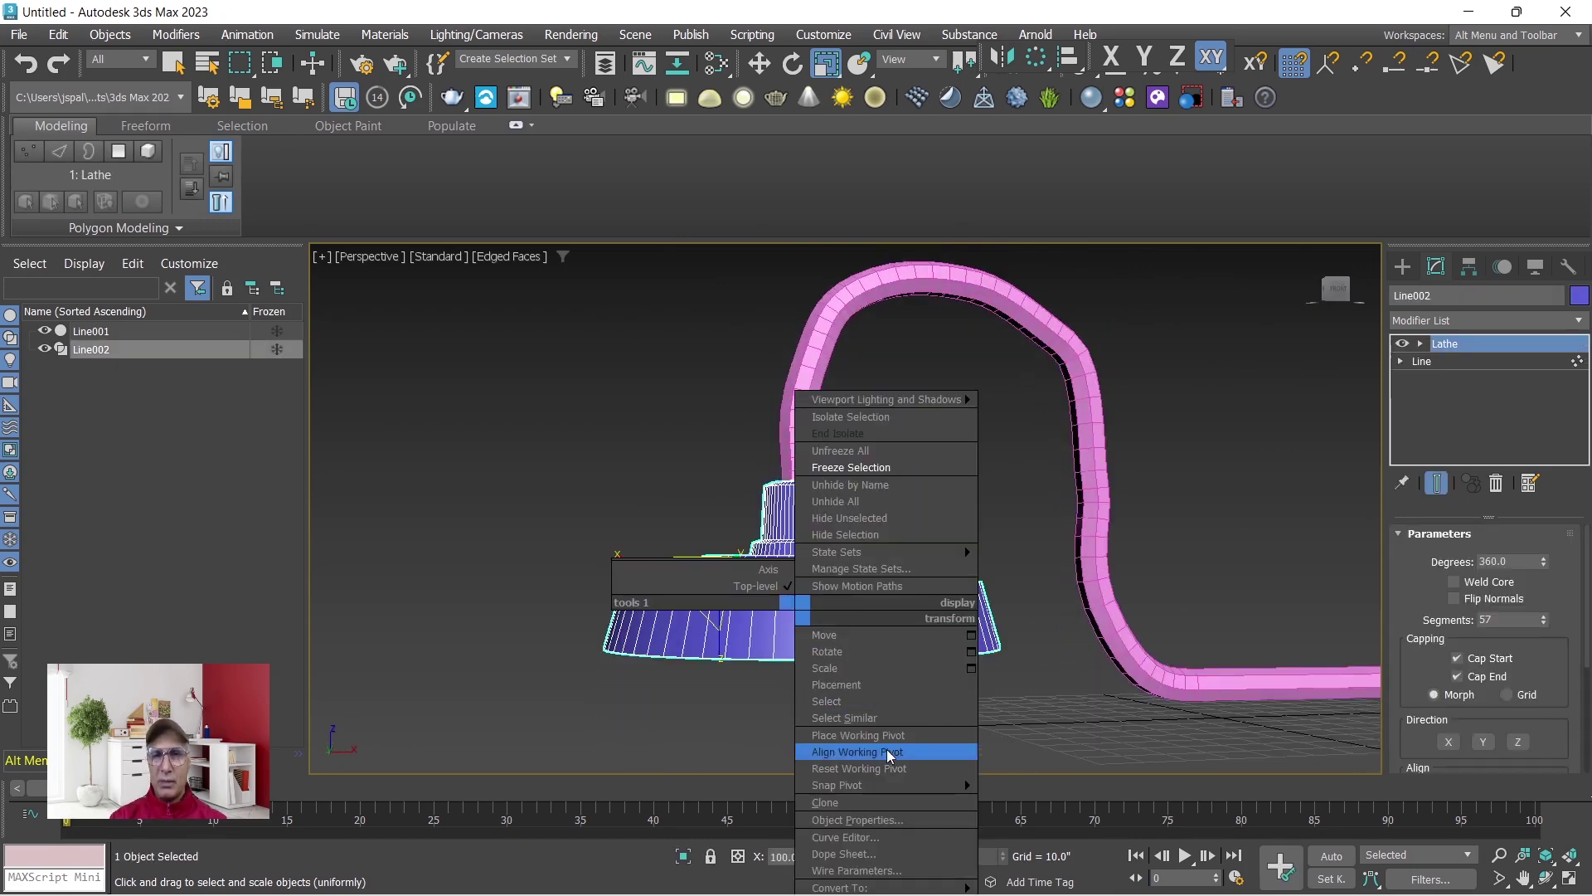
{"action": "mouse_move", "coordinate": [895, 889]}
{"action": "left_click", "coordinate": [1053, 871]}
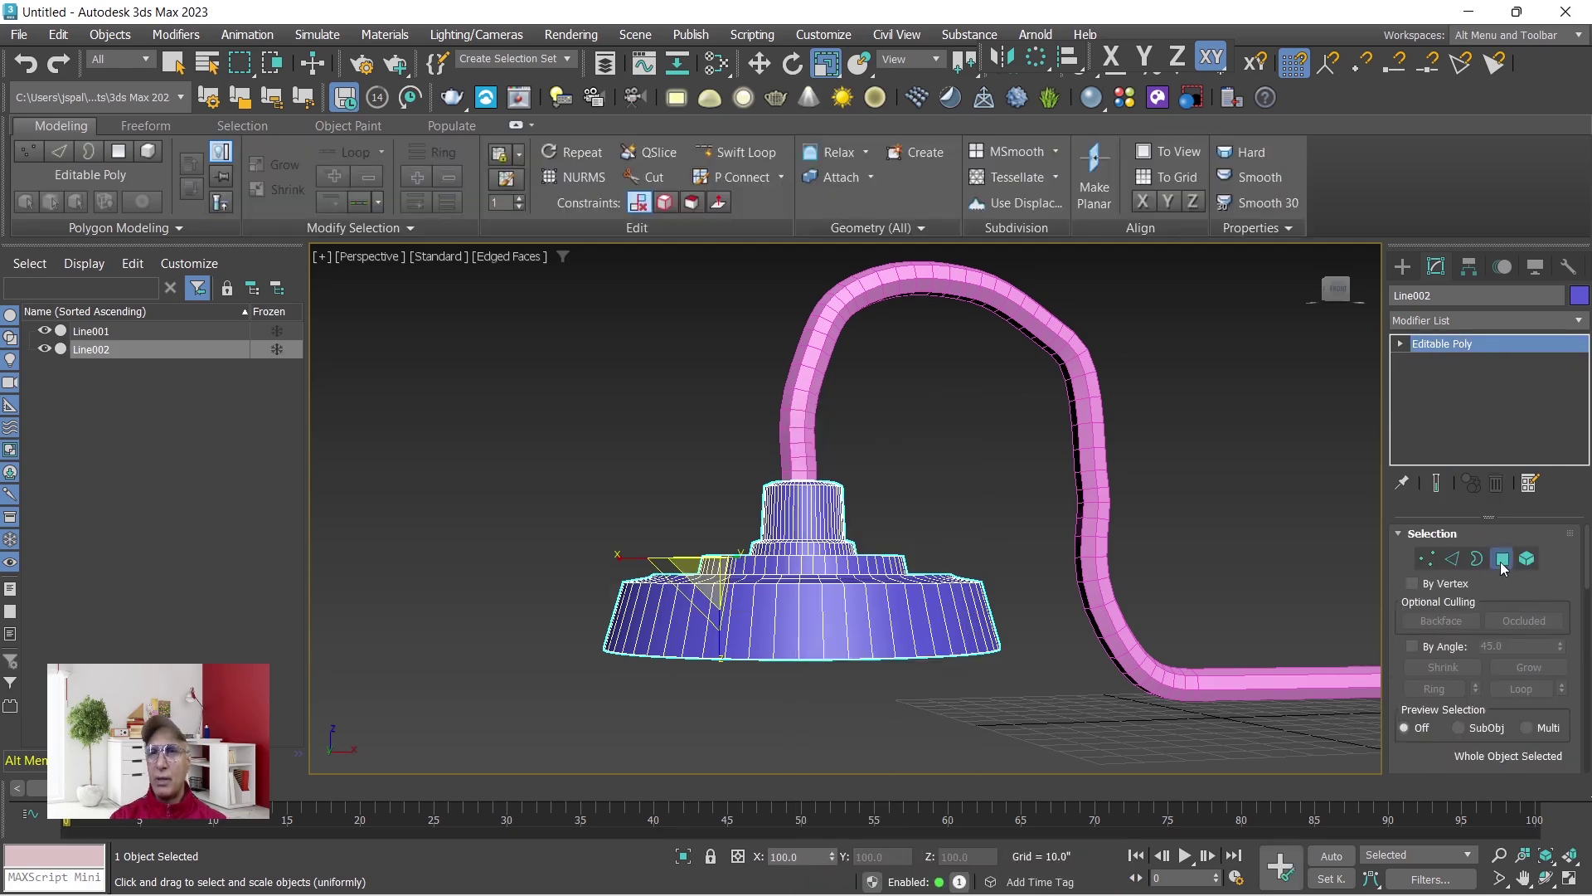
{"action": "left_click", "coordinate": [1502, 559]}
Orbit beneath the base and pick individual wedge faces on its bottom cap.
{"action": "middle_click_drag", "start_coordinate": [860, 700], "coordinate": [855, 574], "text": "alt"}
{"action": "left_click", "coordinate": [829, 481]}
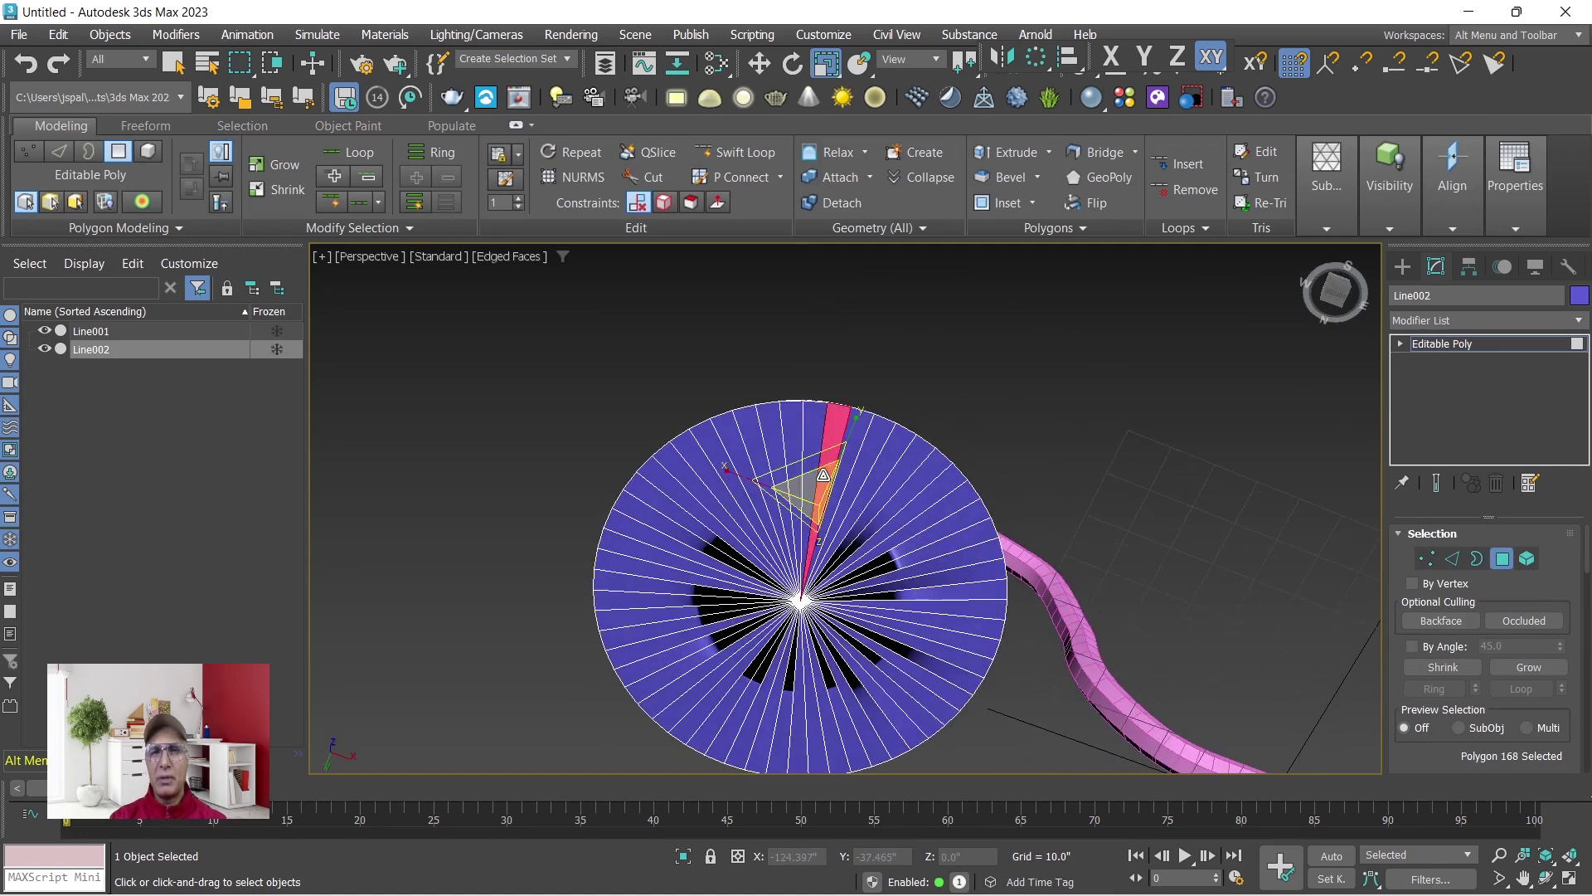
{"action": "left_click", "coordinate": [867, 473]}
{"action": "left_click", "coordinate": [879, 483]}
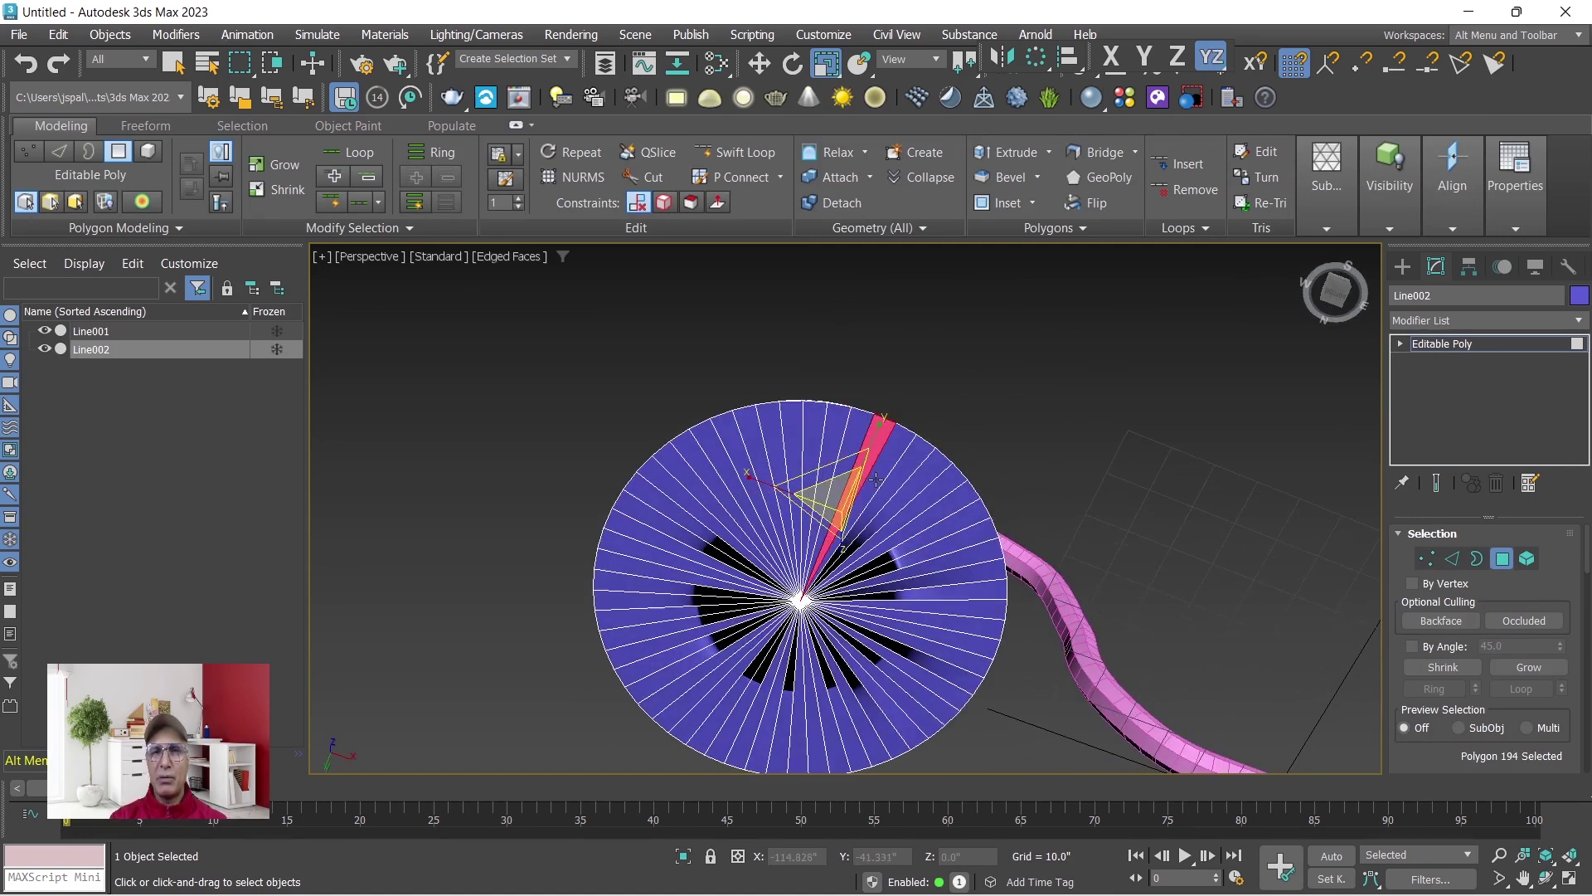
{"action": "left_click", "coordinate": [909, 518]}
{"action": "left_click", "coordinate": [925, 568]}
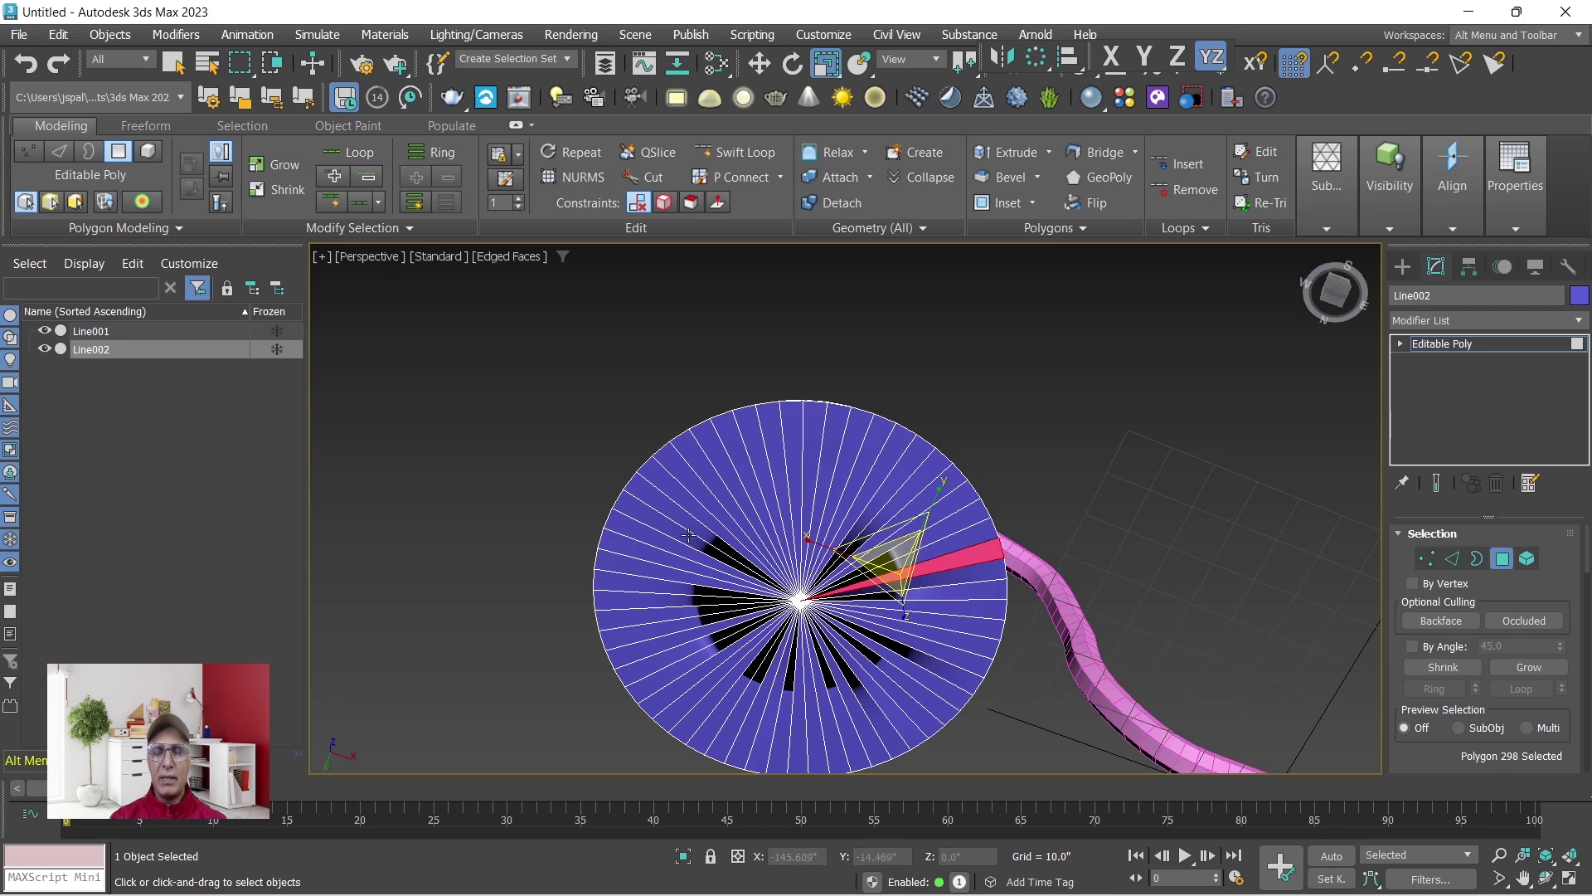
{"action": "left_click", "coordinate": [698, 571]}
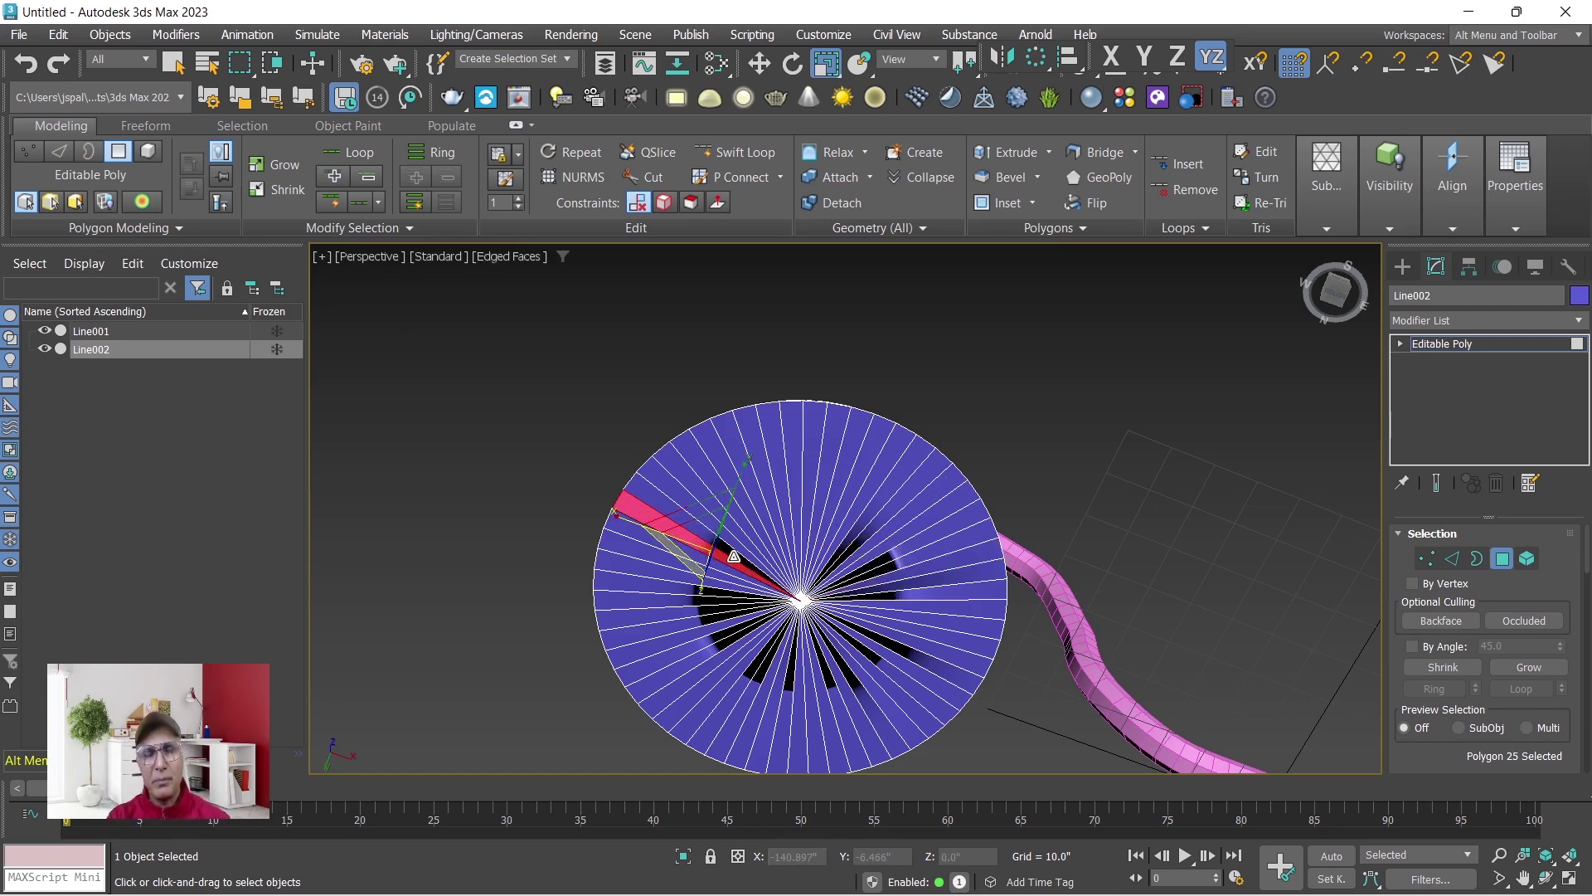
View the underside again and extend the wedge selection across half the bottom cap.
{"action": "middle_click_drag", "start_coordinate": [1020, 454], "coordinate": [973, 594], "text": "alt"}
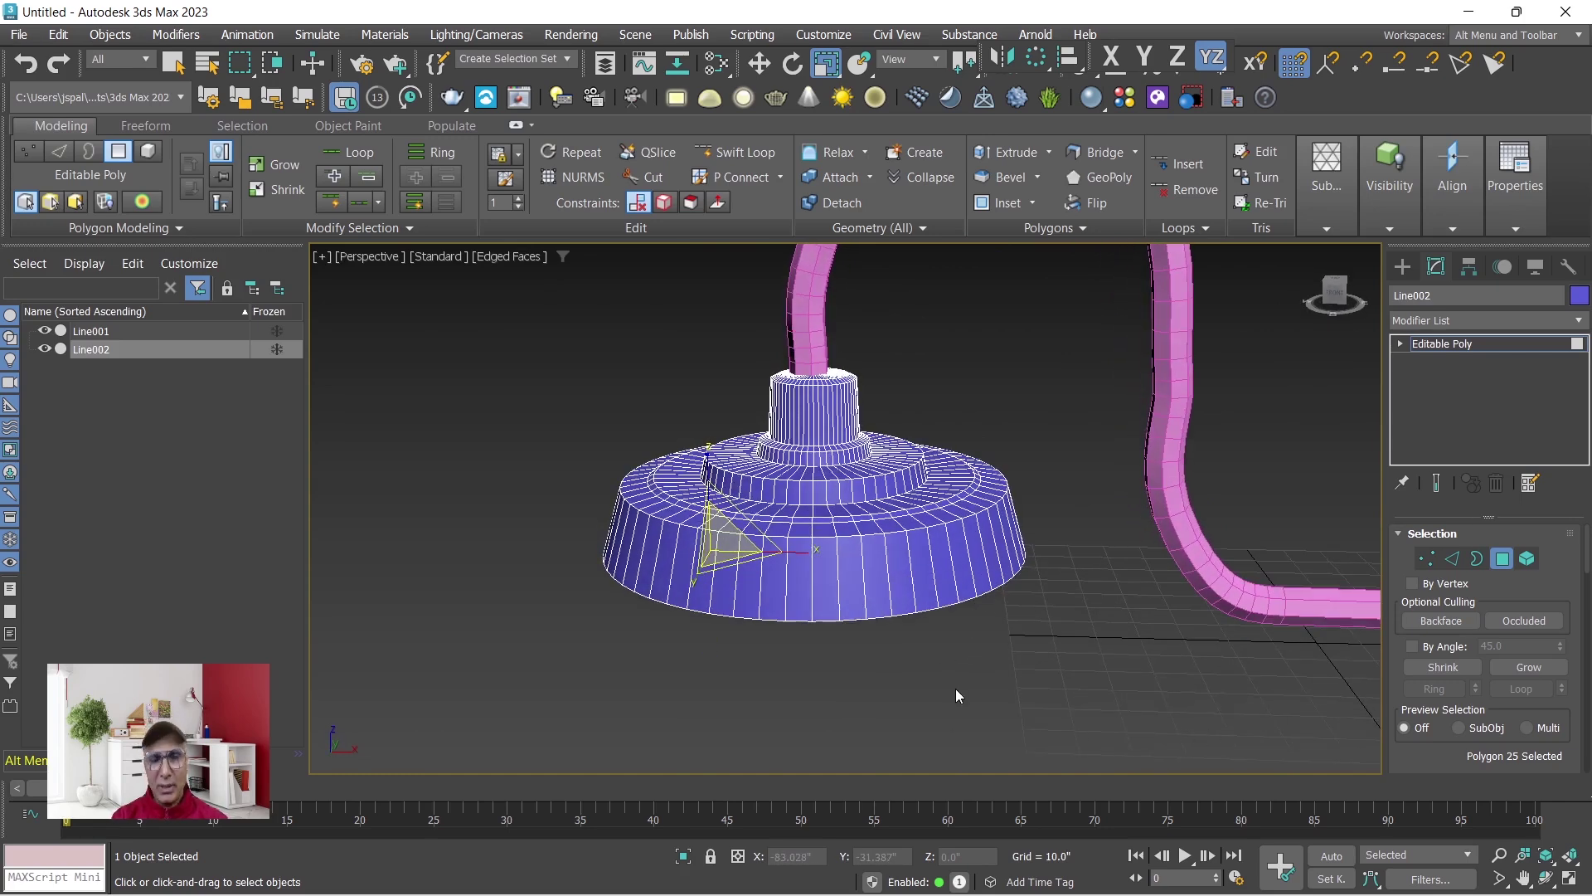
{"action": "middle_click_drag", "start_coordinate": [962, 695], "coordinate": [950, 591], "text": "alt"}
{"action": "left_click", "coordinate": [804, 429]}
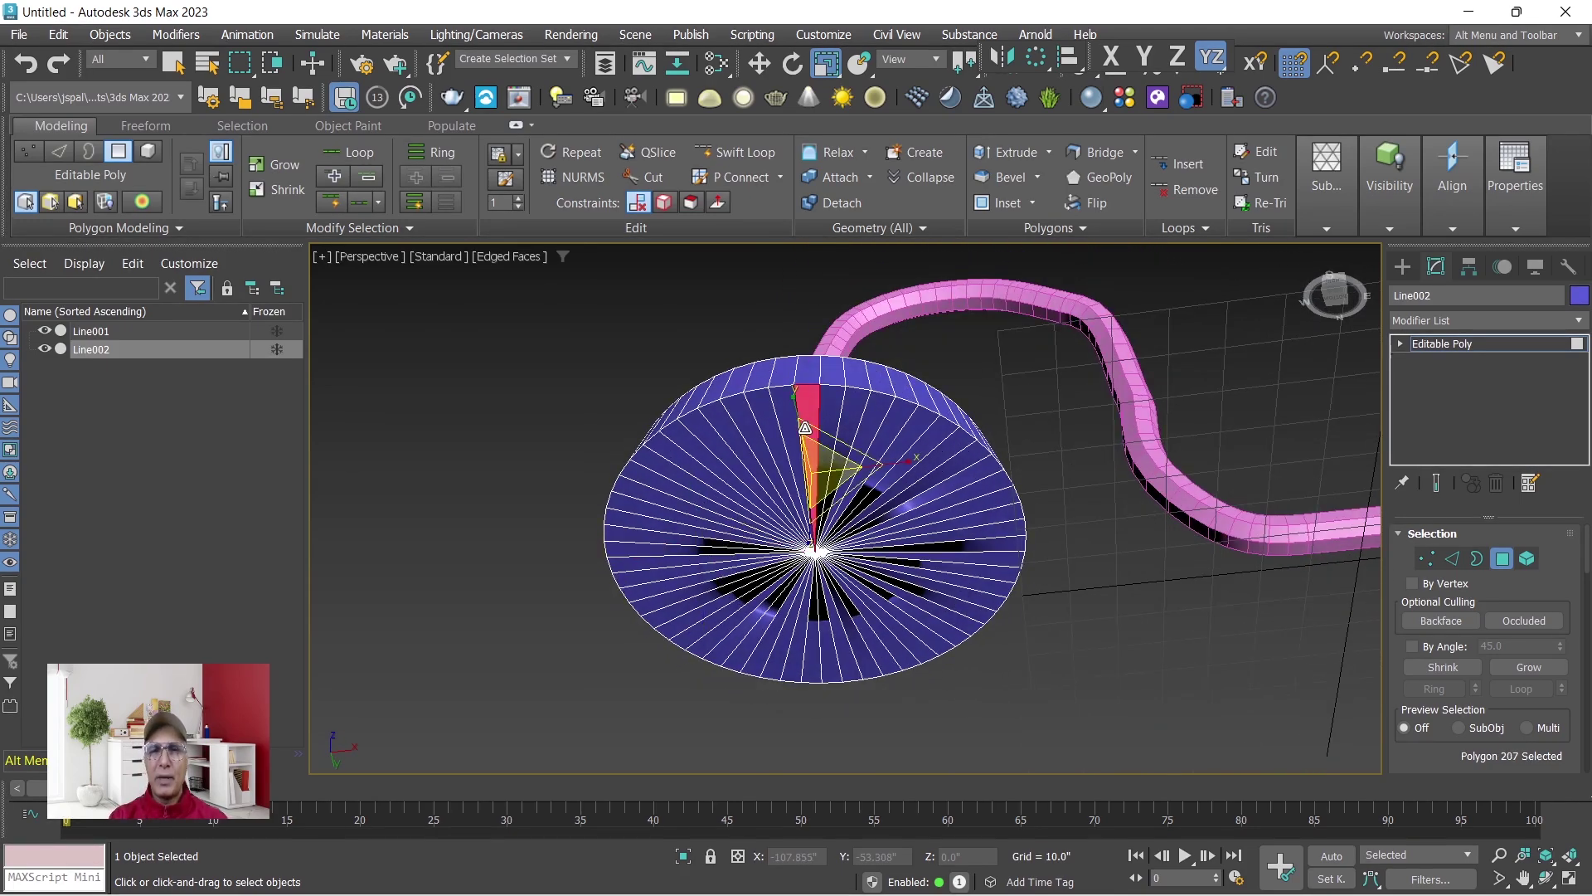
{"action": "left_click", "coordinate": [862, 422], "text": "shift"}
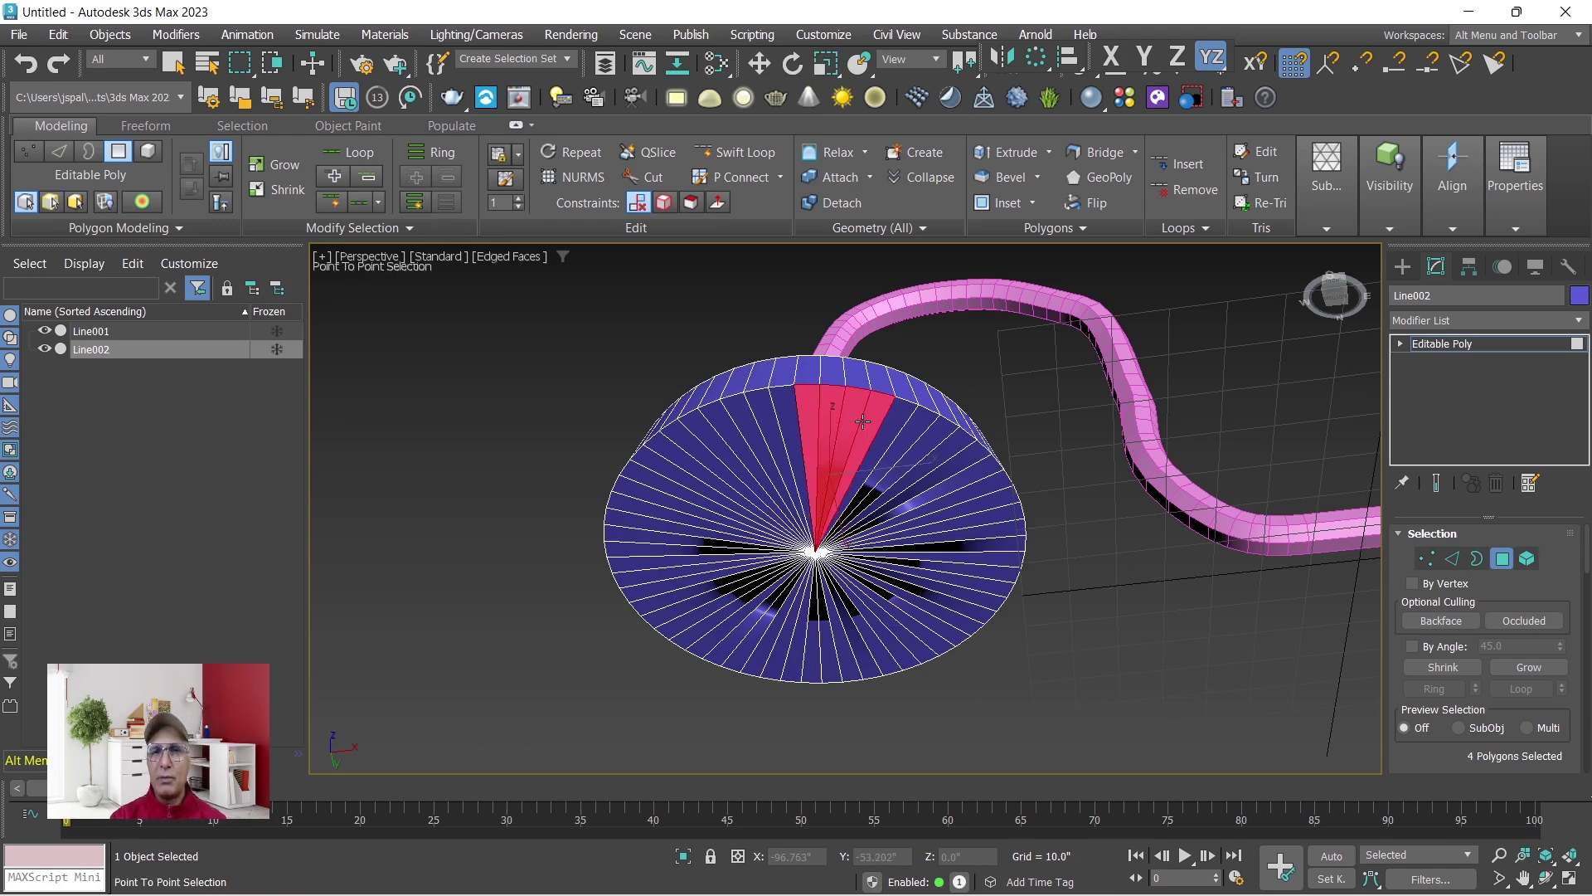
{"action": "left_click", "coordinate": [941, 510], "text": "shift"}
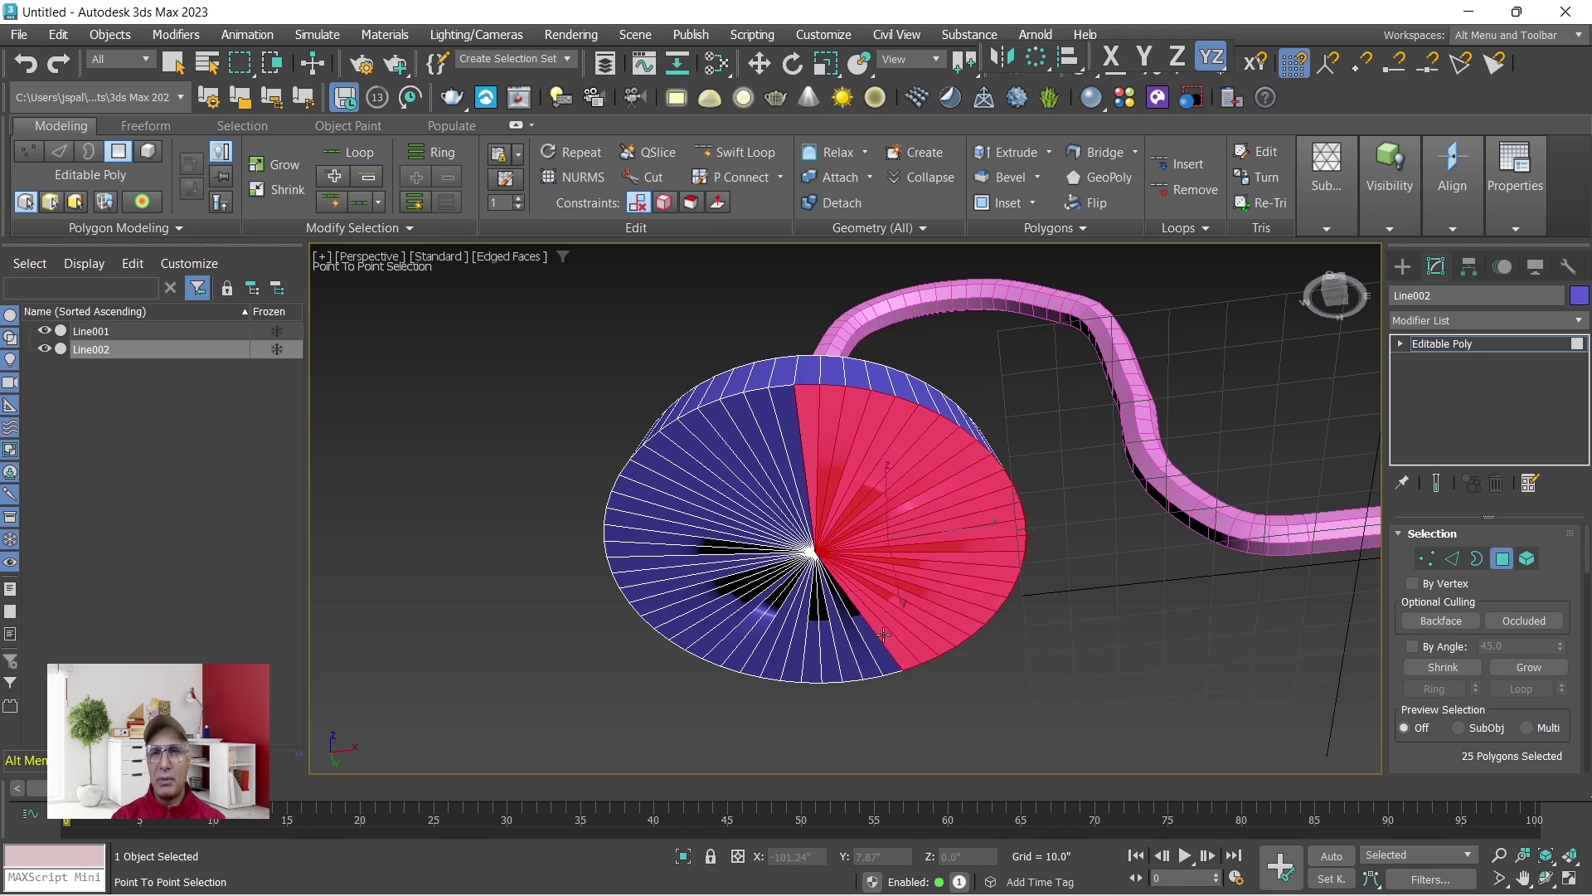
{"action": "left_click", "coordinate": [813, 645], "text": "shift"}
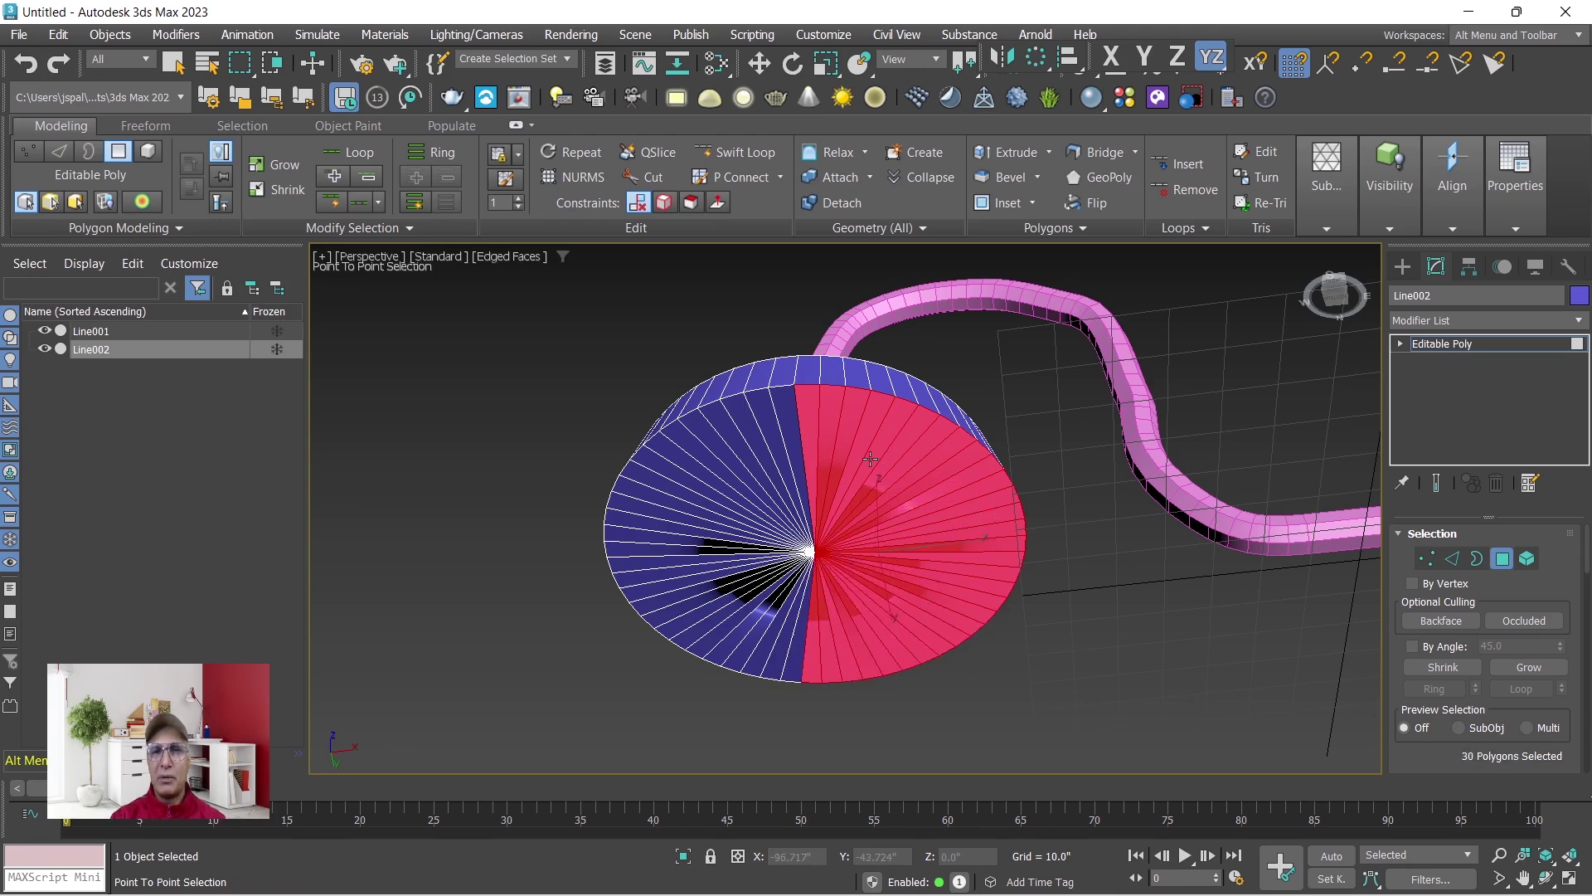
Try growing a single cap wedge with Ring and then Loop, undoing both.
{"action": "key", "text": "r"}
{"action": "left_click", "coordinate": [790, 427]}
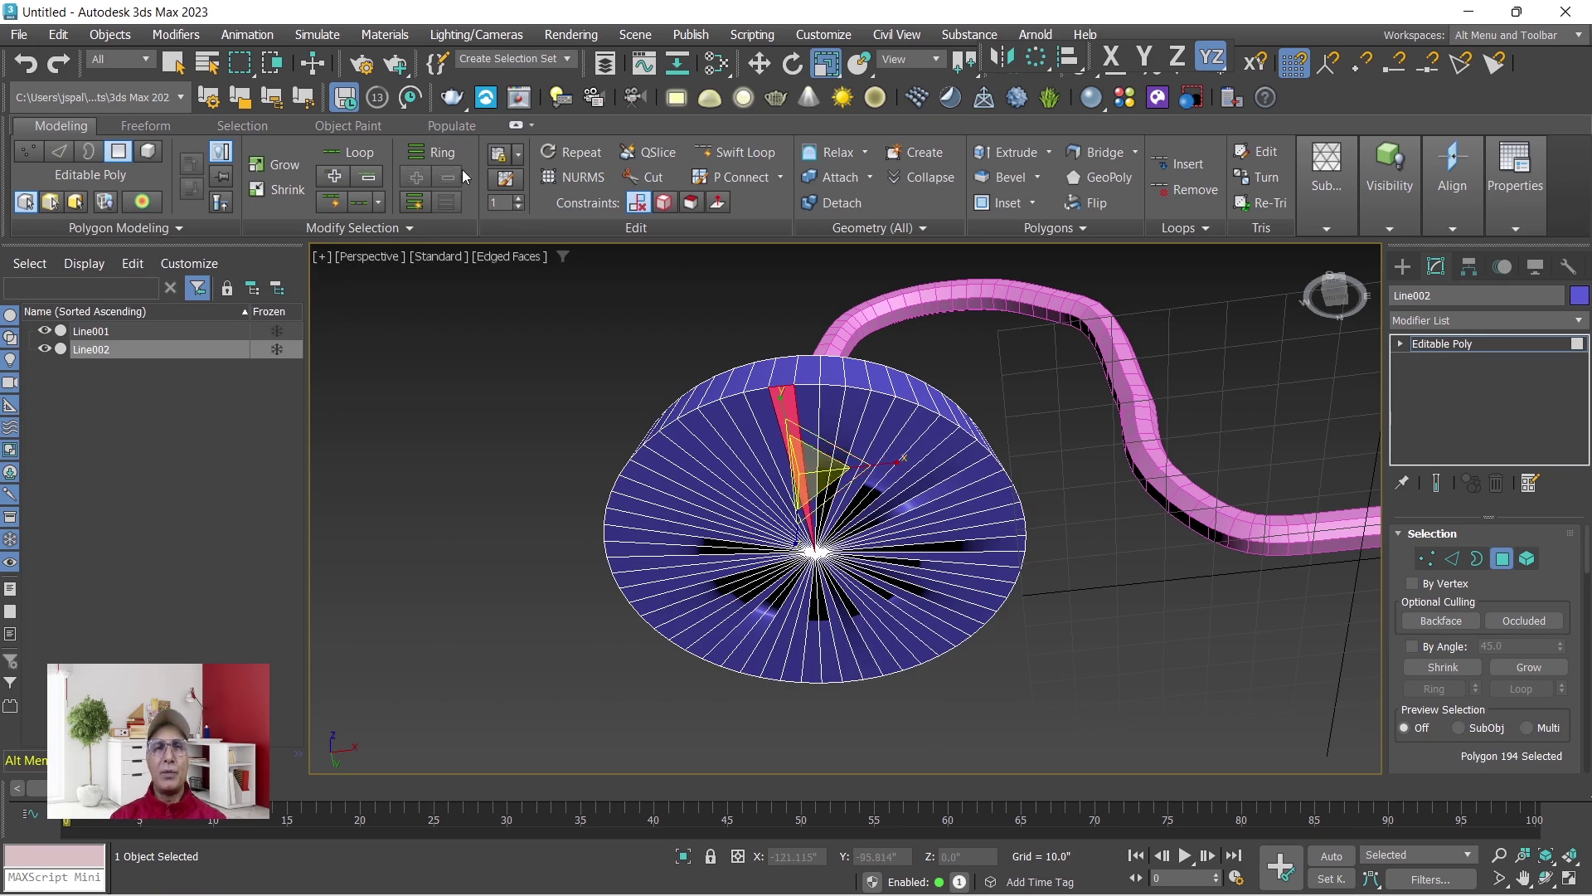
{"action": "left_click", "coordinate": [442, 152]}
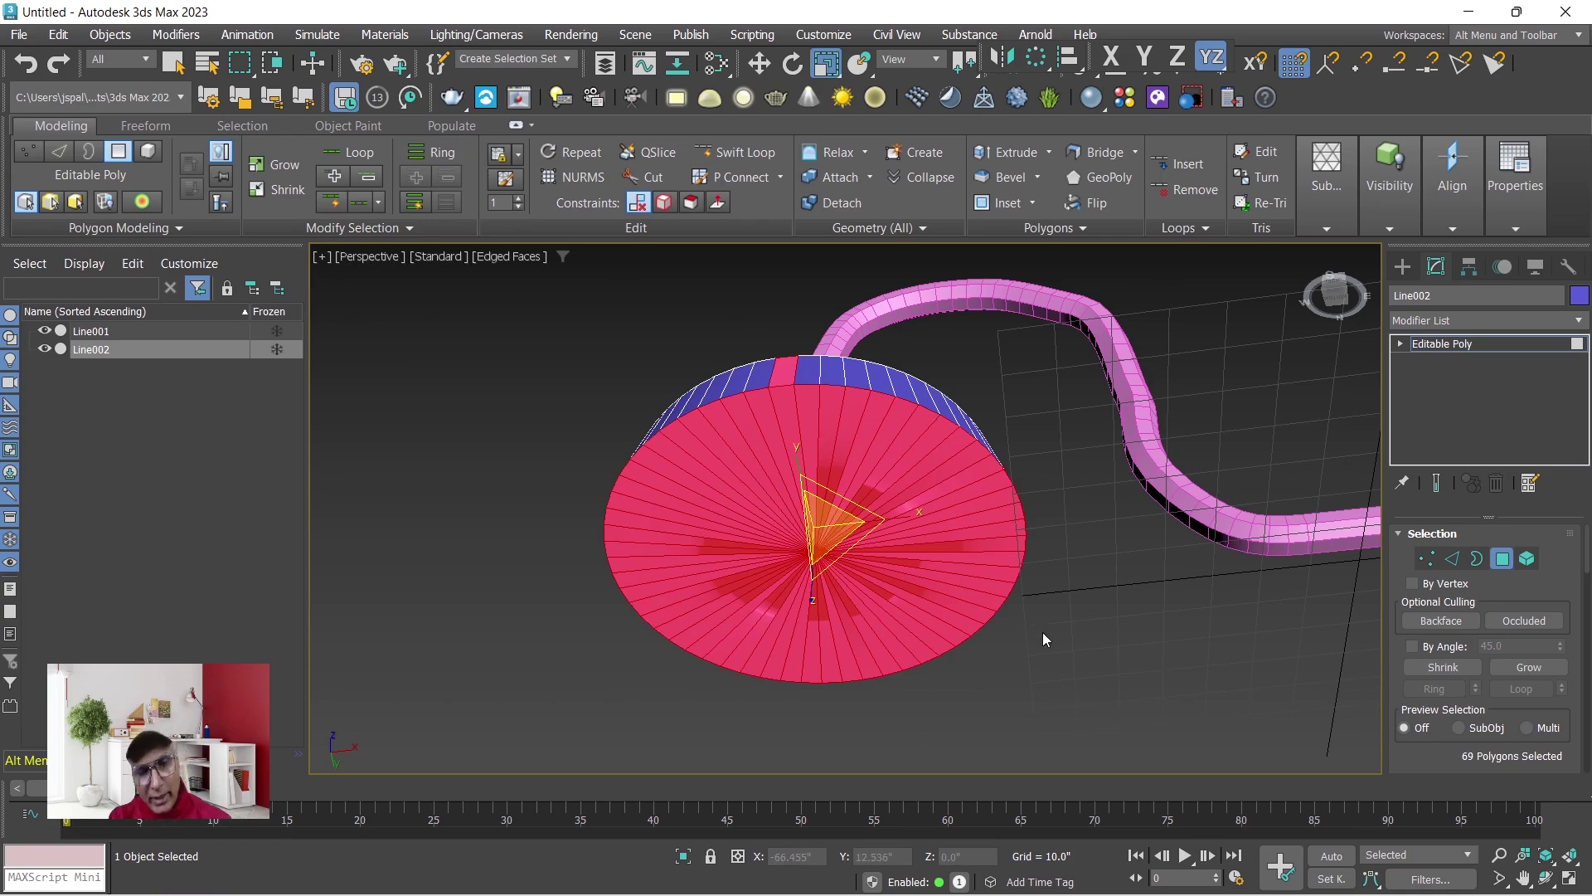
{"action": "mouse_move", "coordinate": [1042, 649]}
{"action": "middle_mouse_down", "text": "alt"}
{"action": "mouse_move", "coordinate": [1042, 608]}
{"action": "mouse_move", "coordinate": [1062, 784]}
{"action": "mouse_move", "coordinate": [938, 781]}
{"action": "mouse_move", "coordinate": [846, 745]}
{"action": "mouse_move", "coordinate": [1106, 754]}
{"action": "mouse_move", "coordinate": [1071, 627]}
{"action": "mouse_move", "coordinate": [1063, 650]}
{"action": "middle_mouse_up", "text": "alt"}
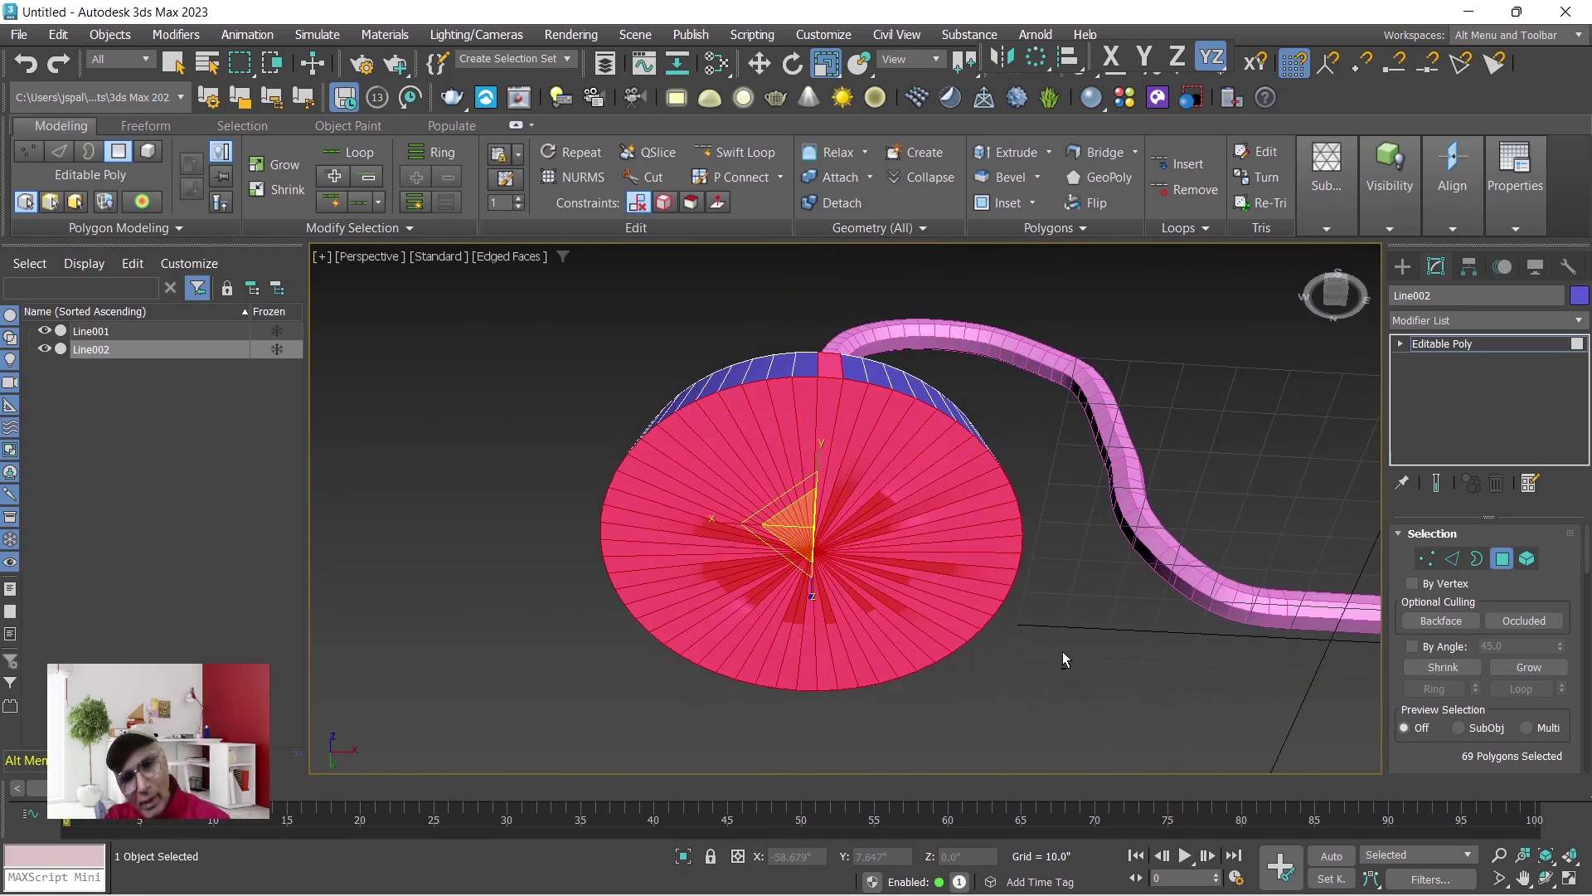
{"action": "key", "text": "ctrl+z"}
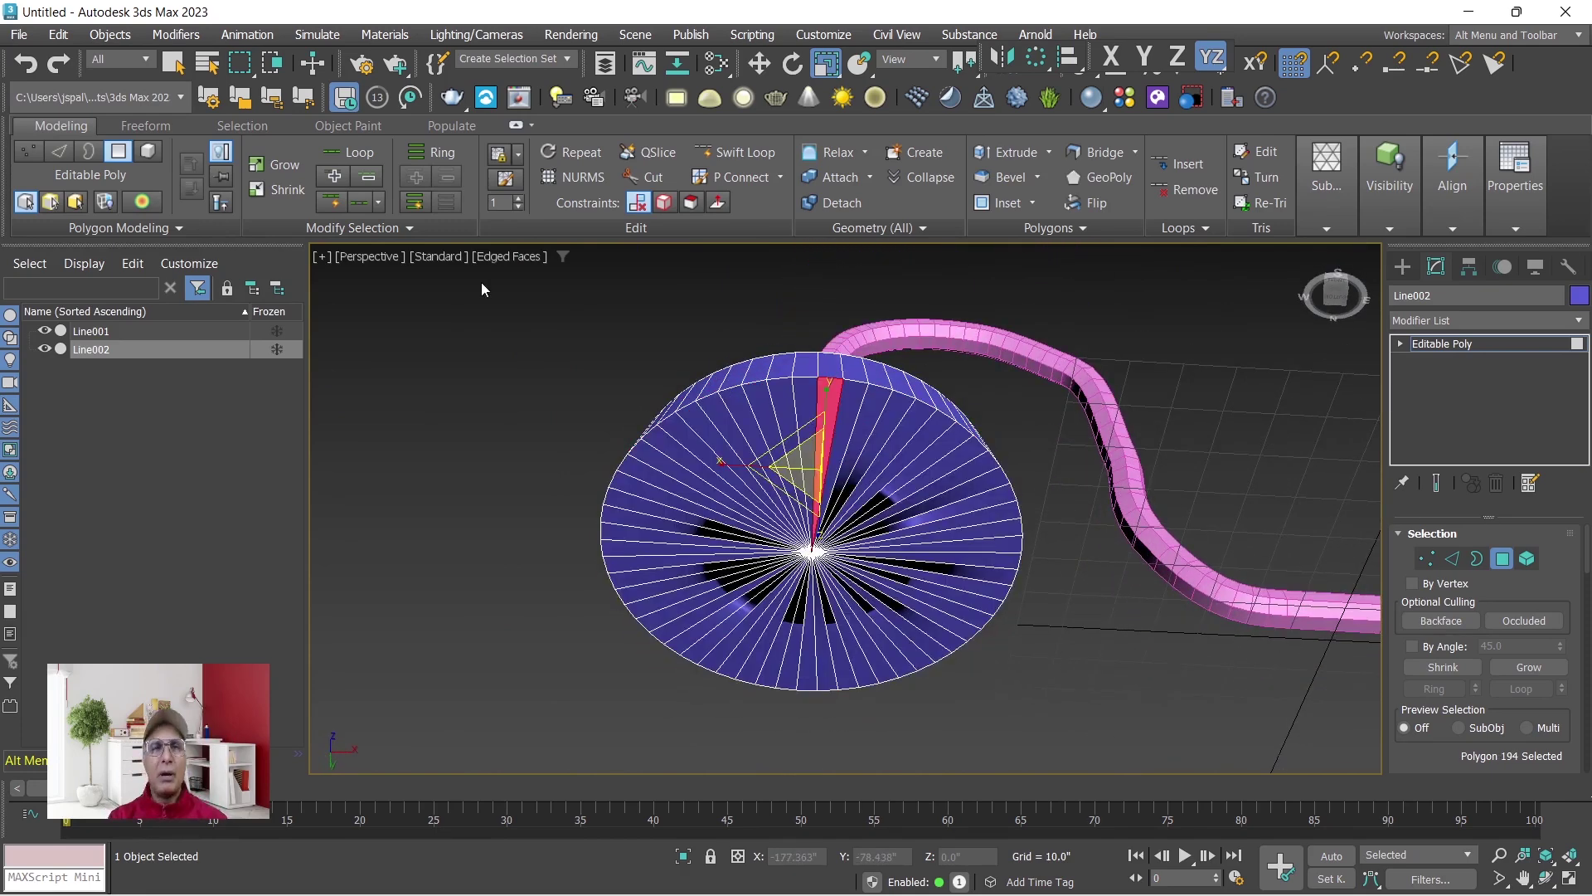
{"action": "left_click", "coordinate": [362, 156]}
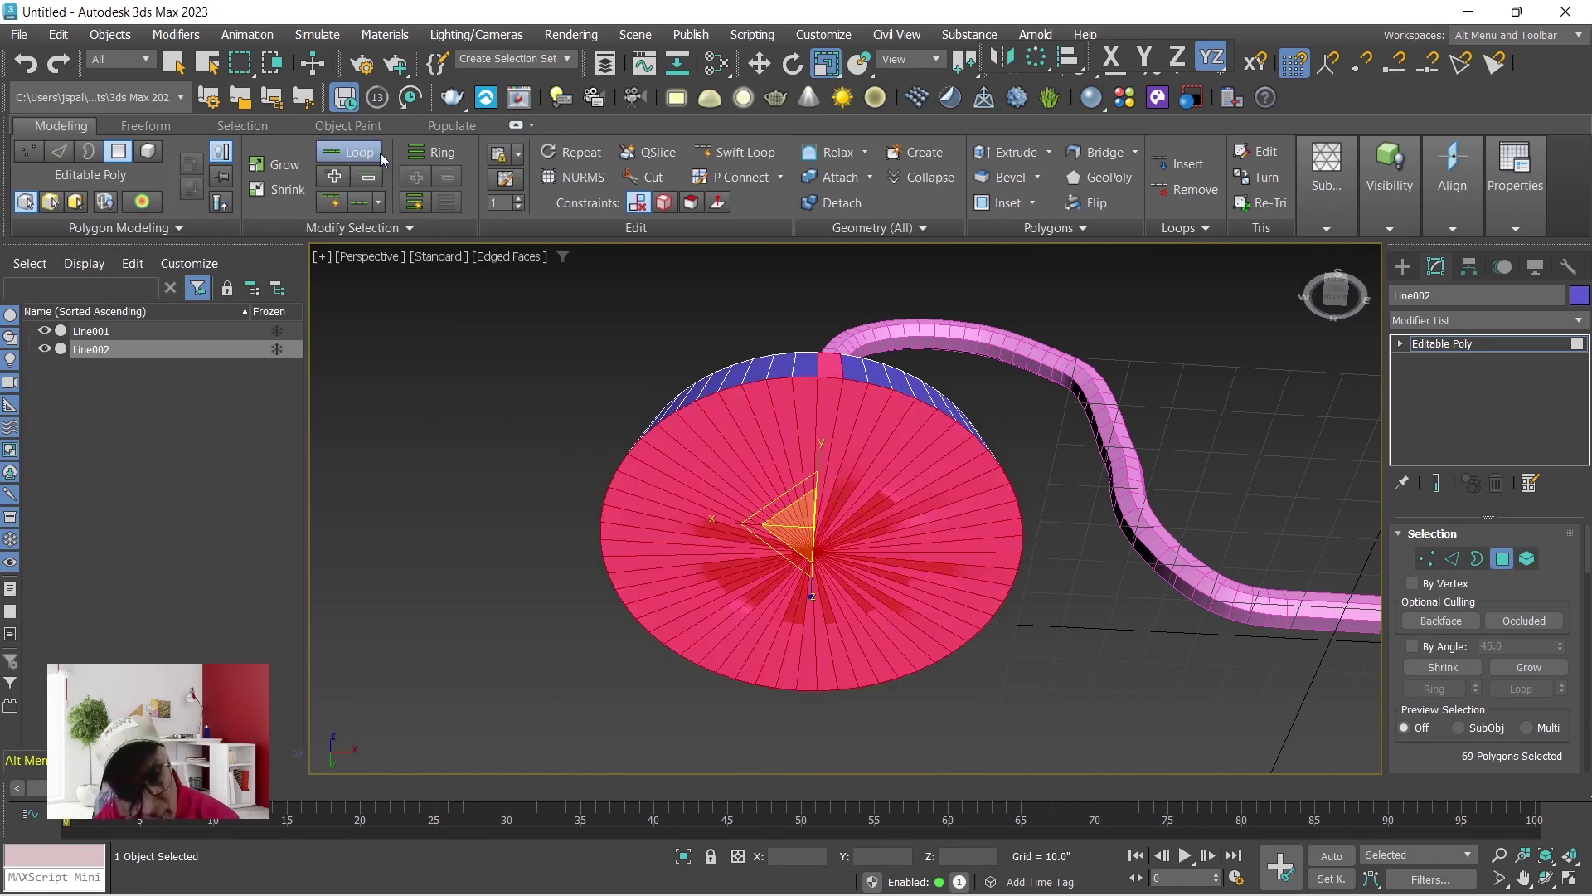
{"action": "key", "text": "ctrl+z"}
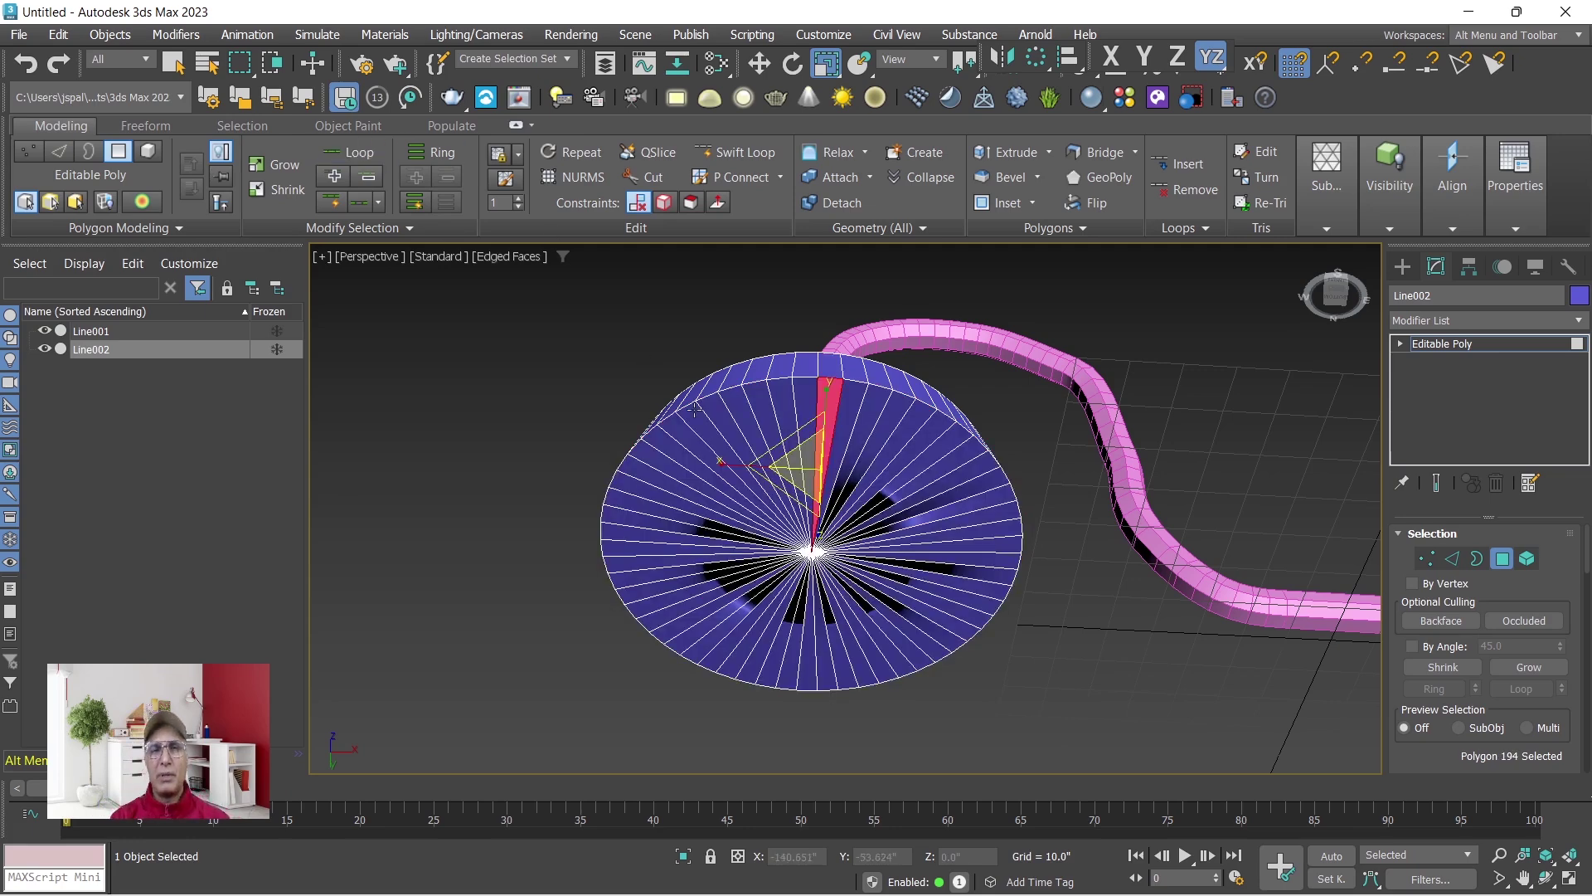
Pick one cap wedge, grow it with Loop to cover the whole bottom cap, then deselect.
{"action": "left_click", "coordinate": [1053, 725]}
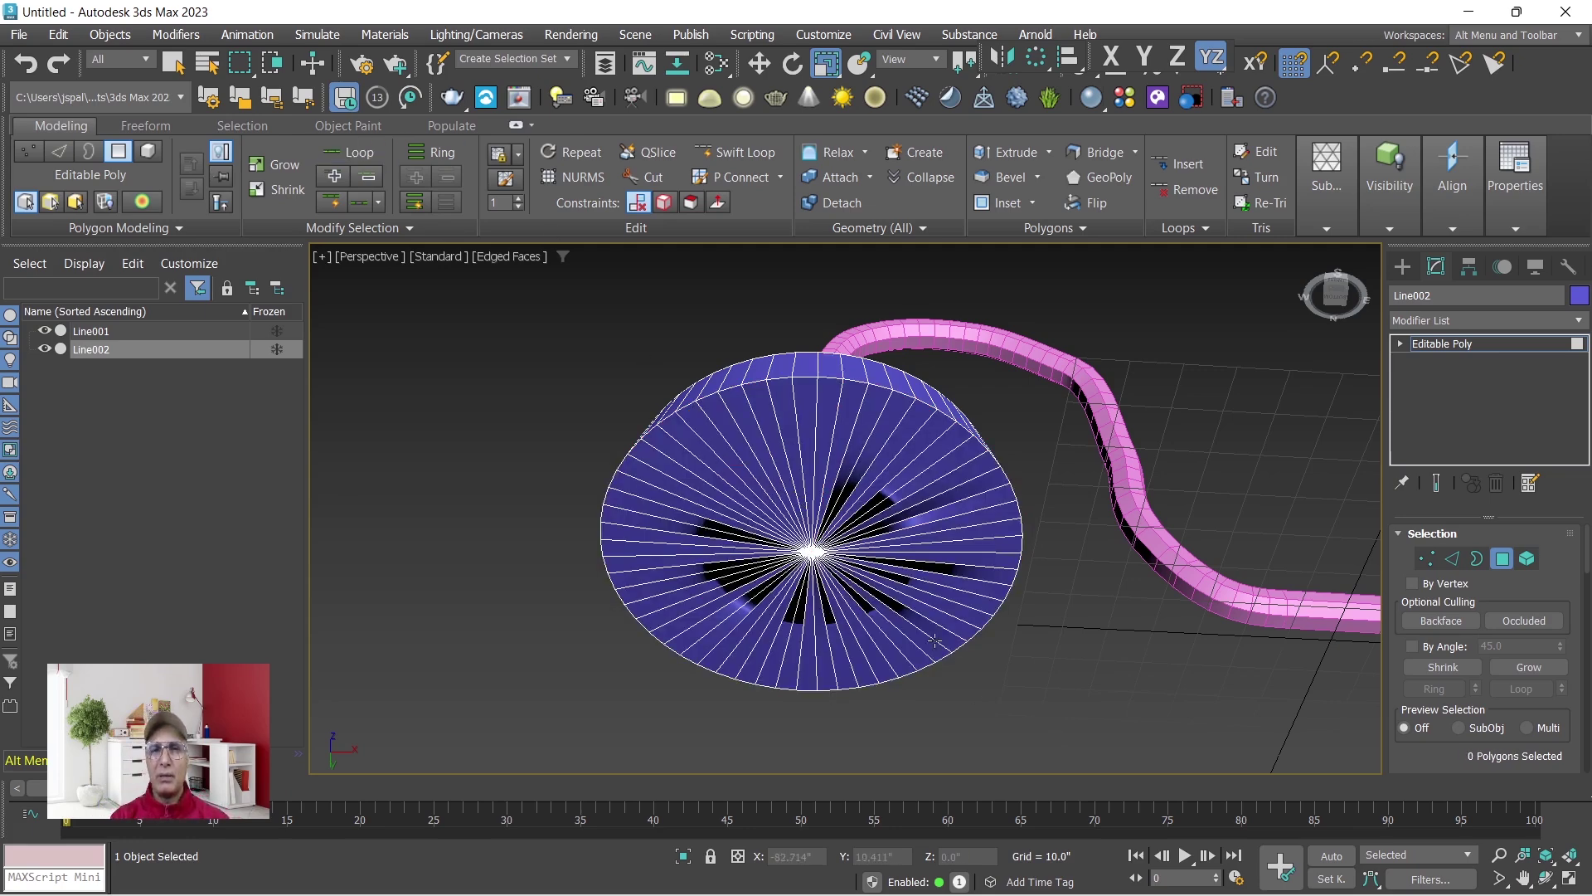
{"action": "left_click", "coordinate": [767, 420]}
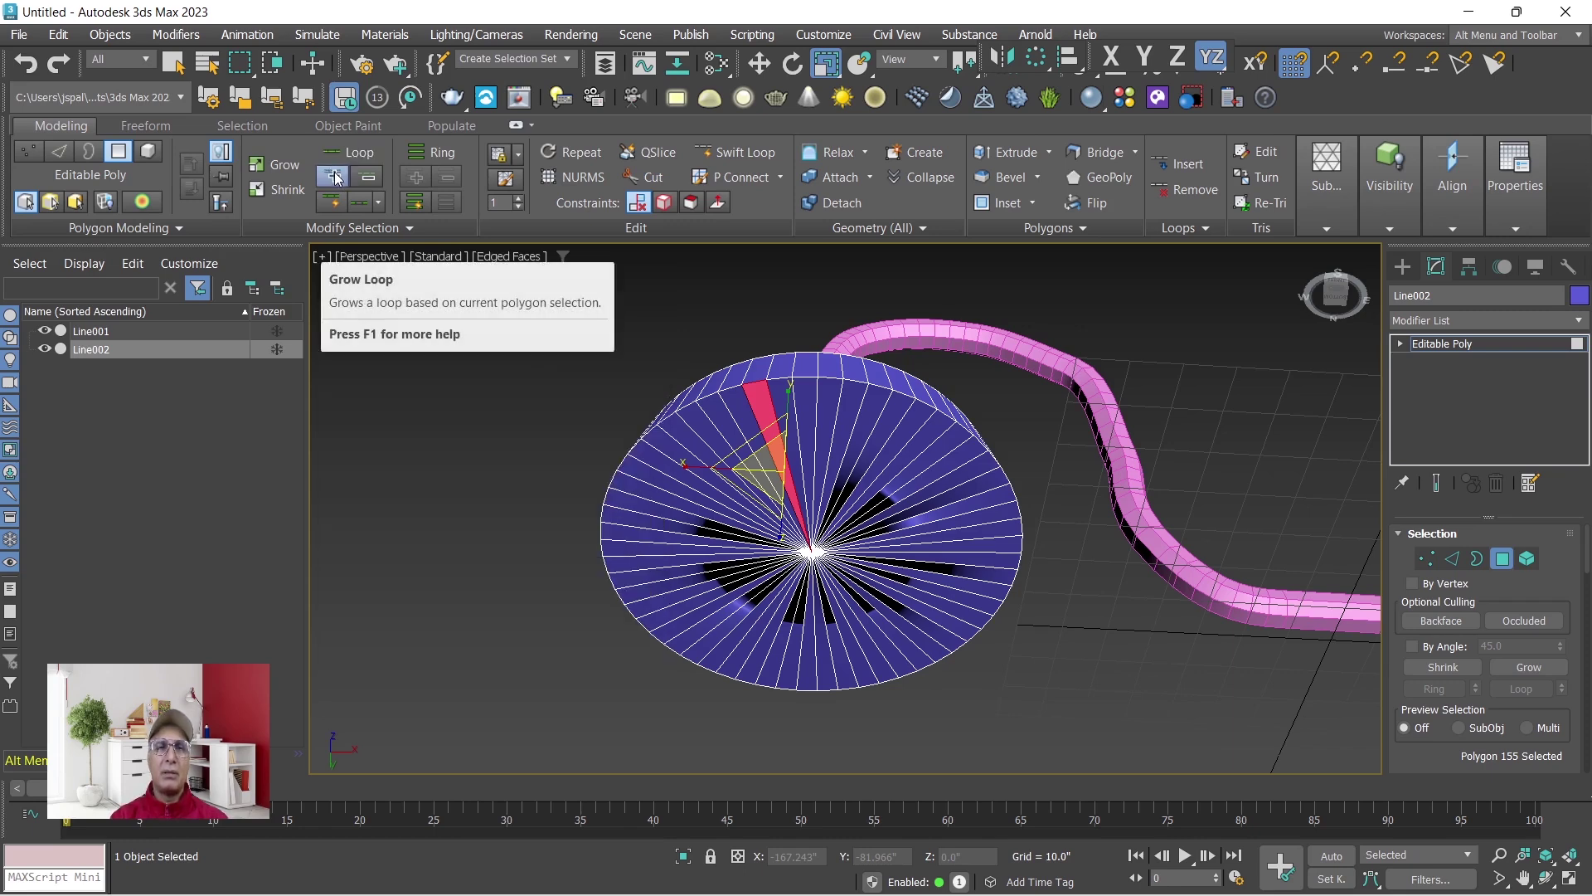
{"action": "left_click", "coordinate": [336, 156]}
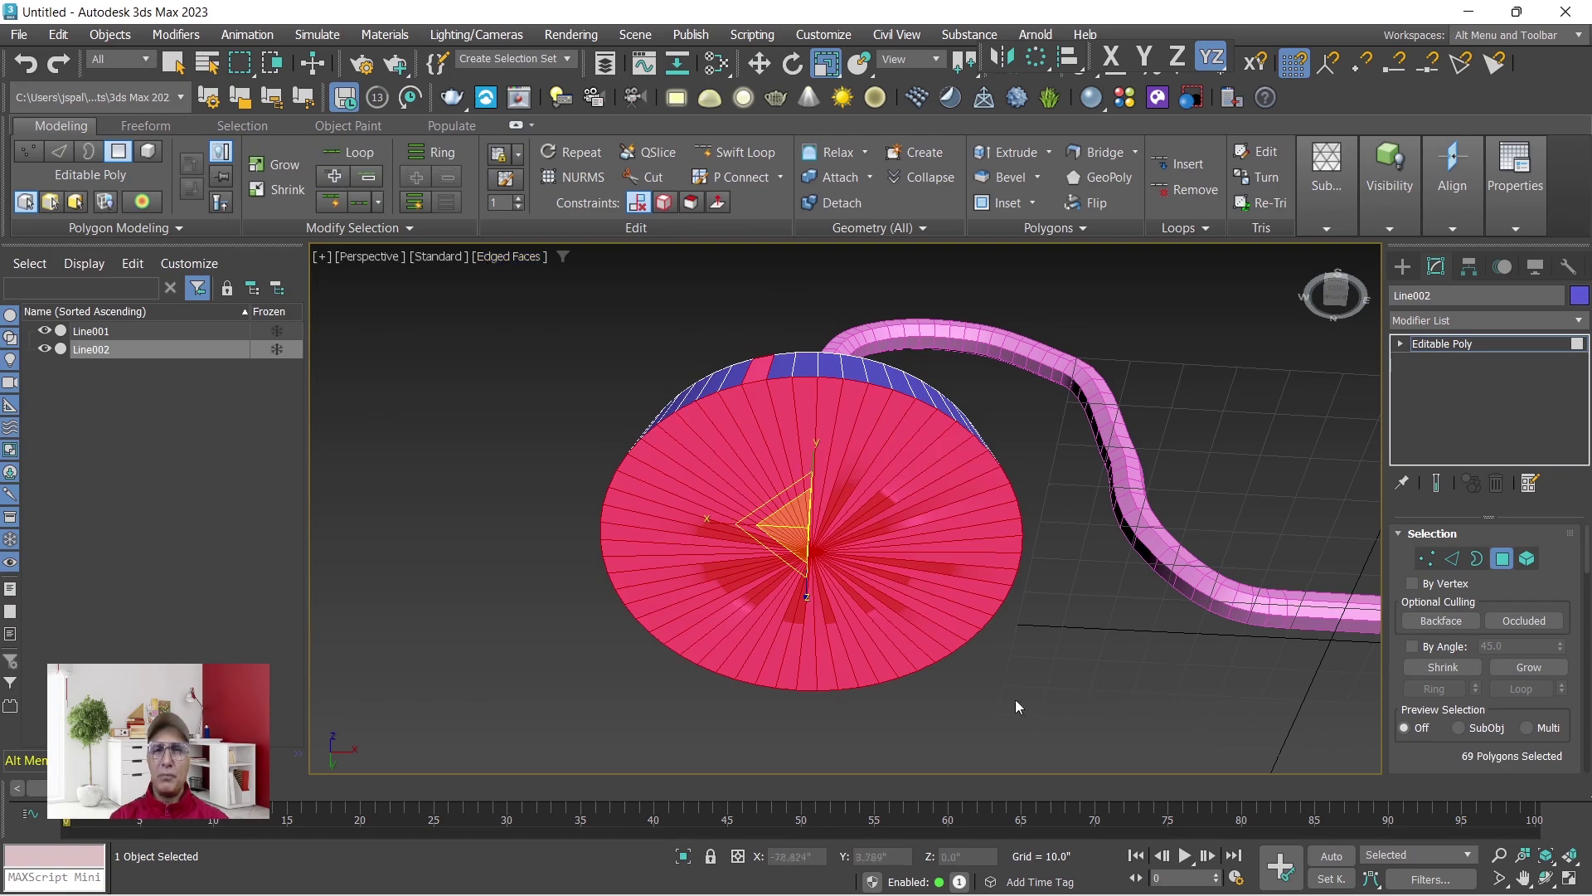
{"action": "middle_click_drag", "start_coordinate": [1001, 715], "coordinate": [990, 779], "text": "alt"}
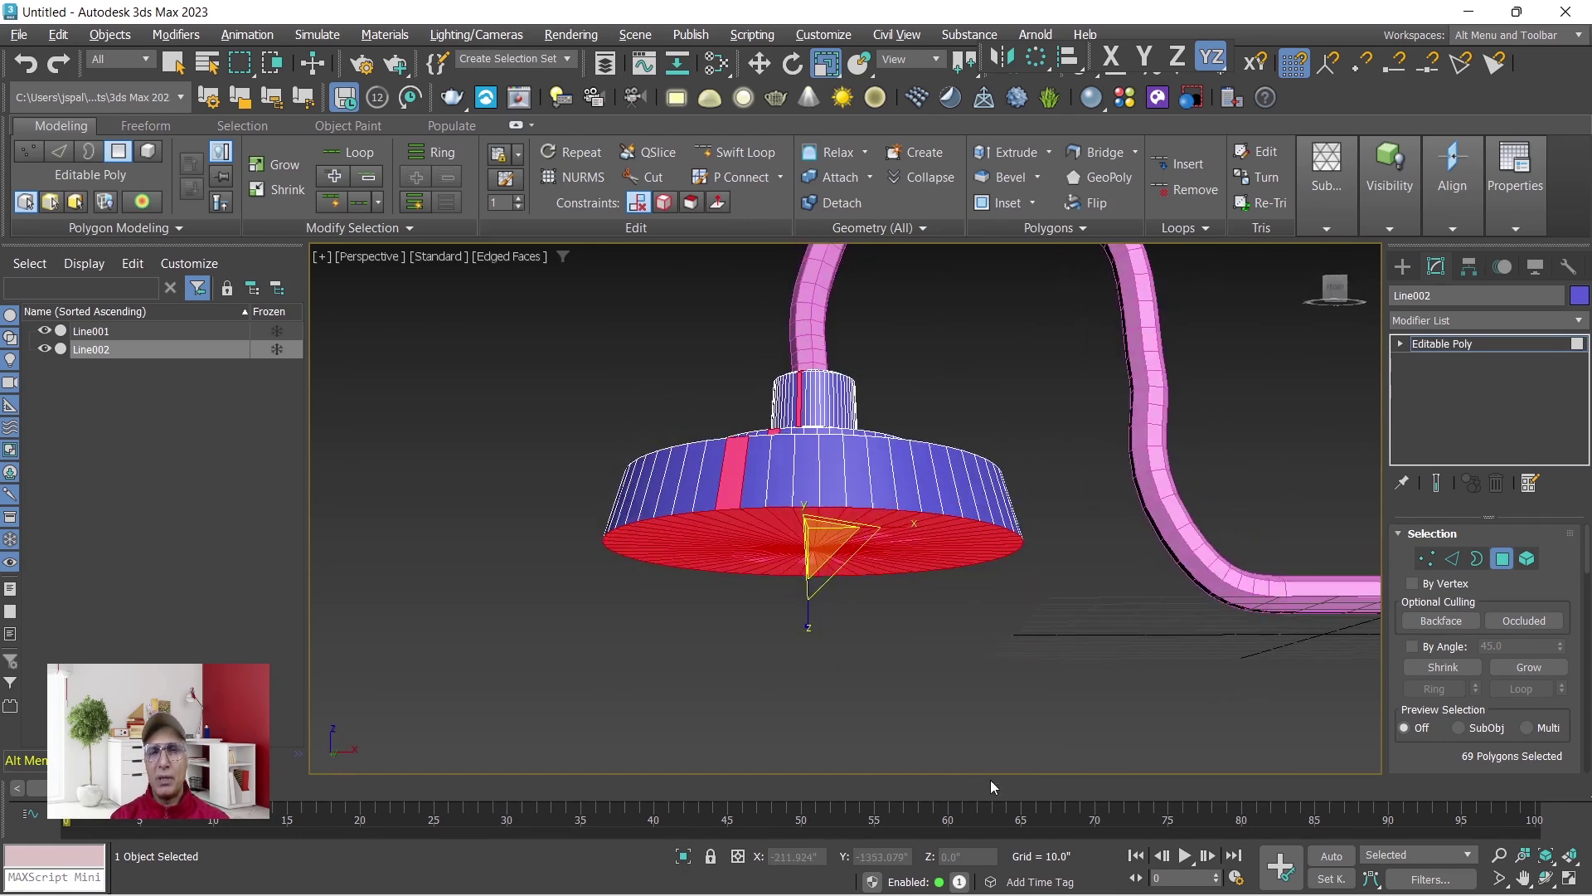
{"action": "left_click", "coordinate": [920, 649]}
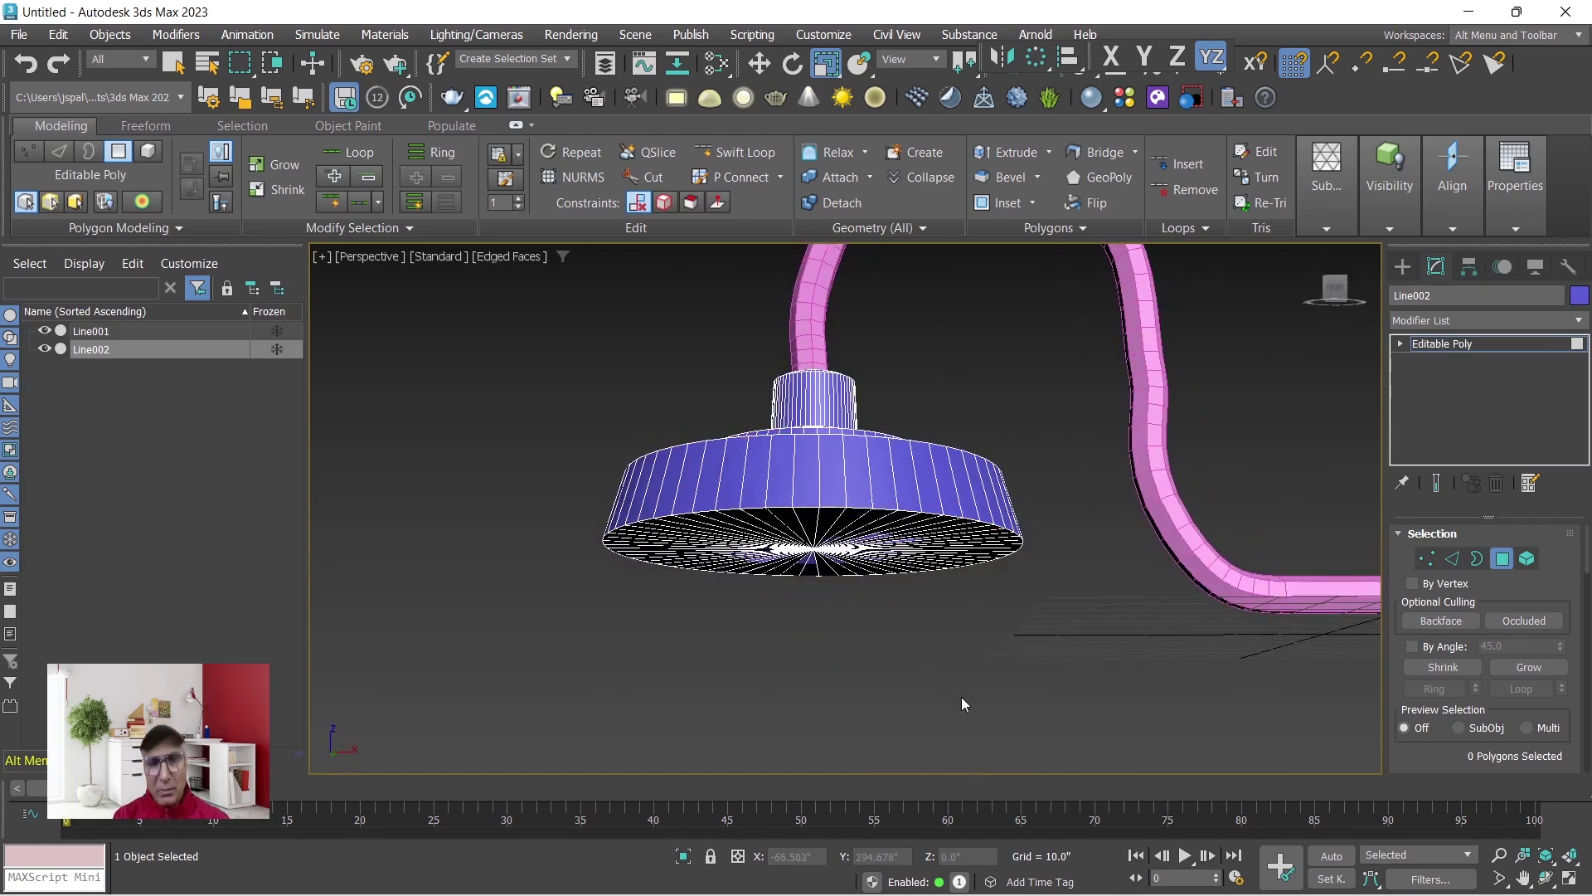
Select and clear the base's side polygon ring, then activate Swift Loop in the Edit panel.
{"action": "middle_click_drag", "start_coordinate": [967, 698], "coordinate": [973, 731], "text": "alt"}
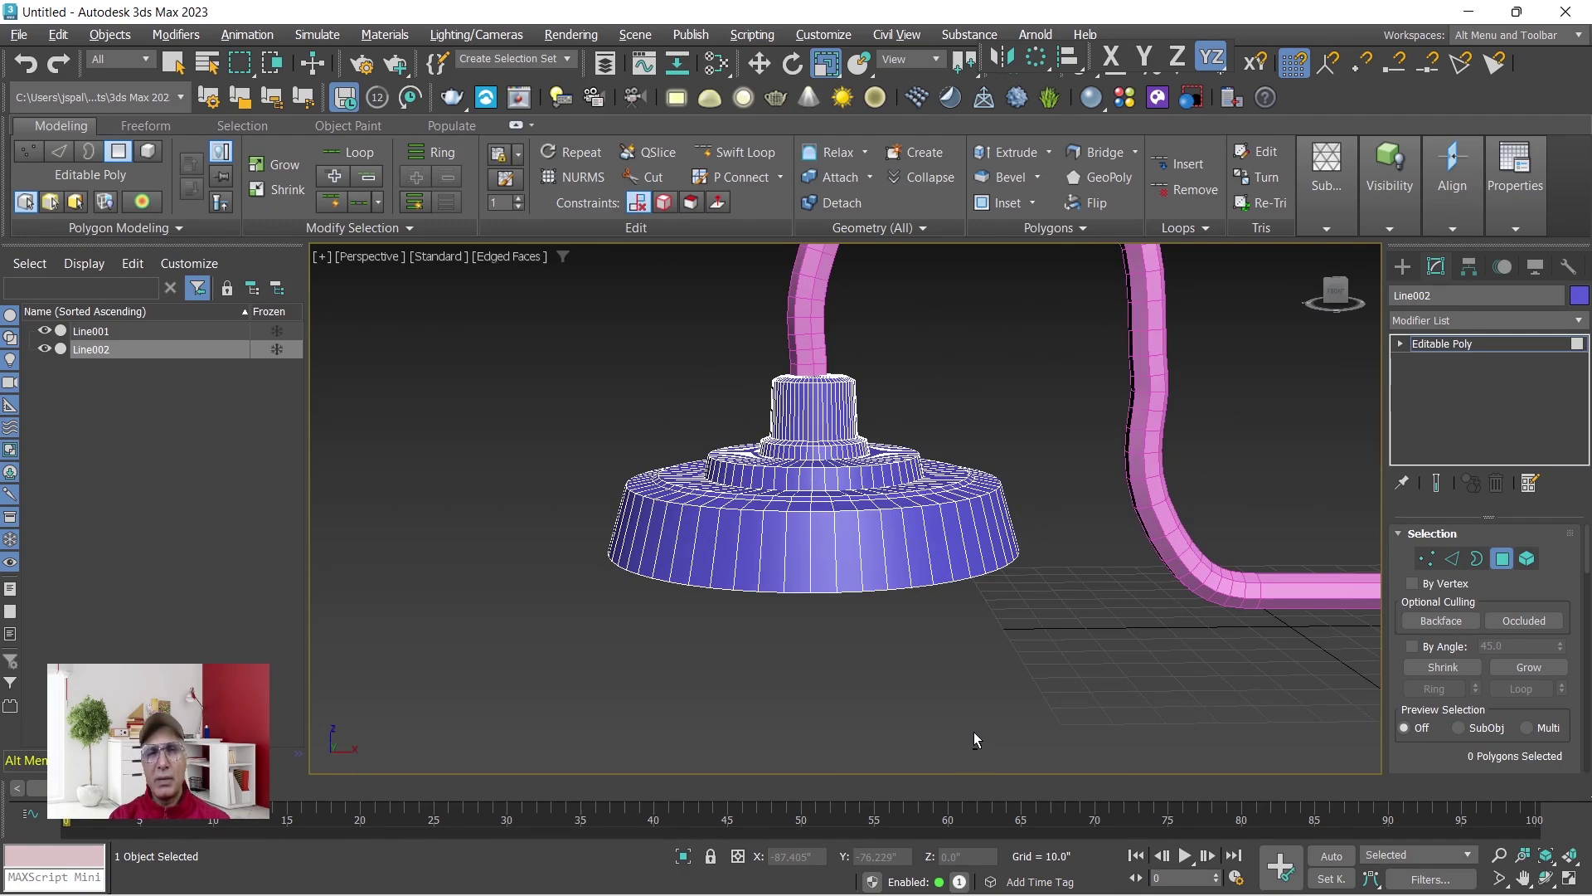
{"action": "double_click", "coordinate": [606, 550]}
{"action": "middle_click_drag", "start_coordinate": [903, 593], "coordinate": [883, 663], "text": "alt"}
{"action": "left_click", "coordinate": [837, 651]}
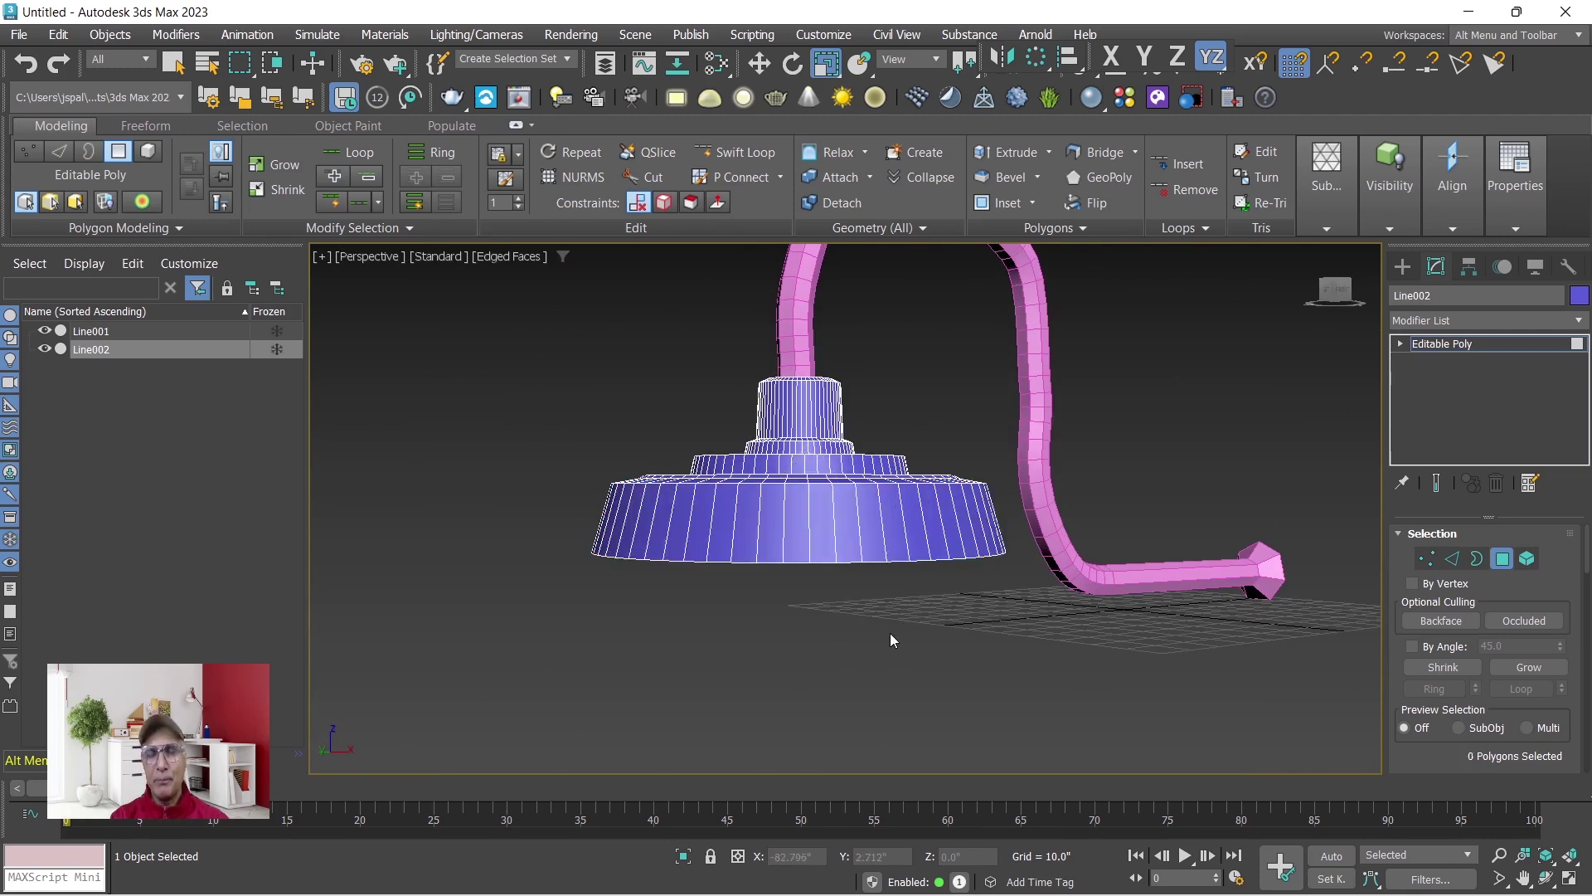
{"action": "middle_click_drag", "start_coordinate": [858, 649], "coordinate": [781, 655], "text": "alt"}
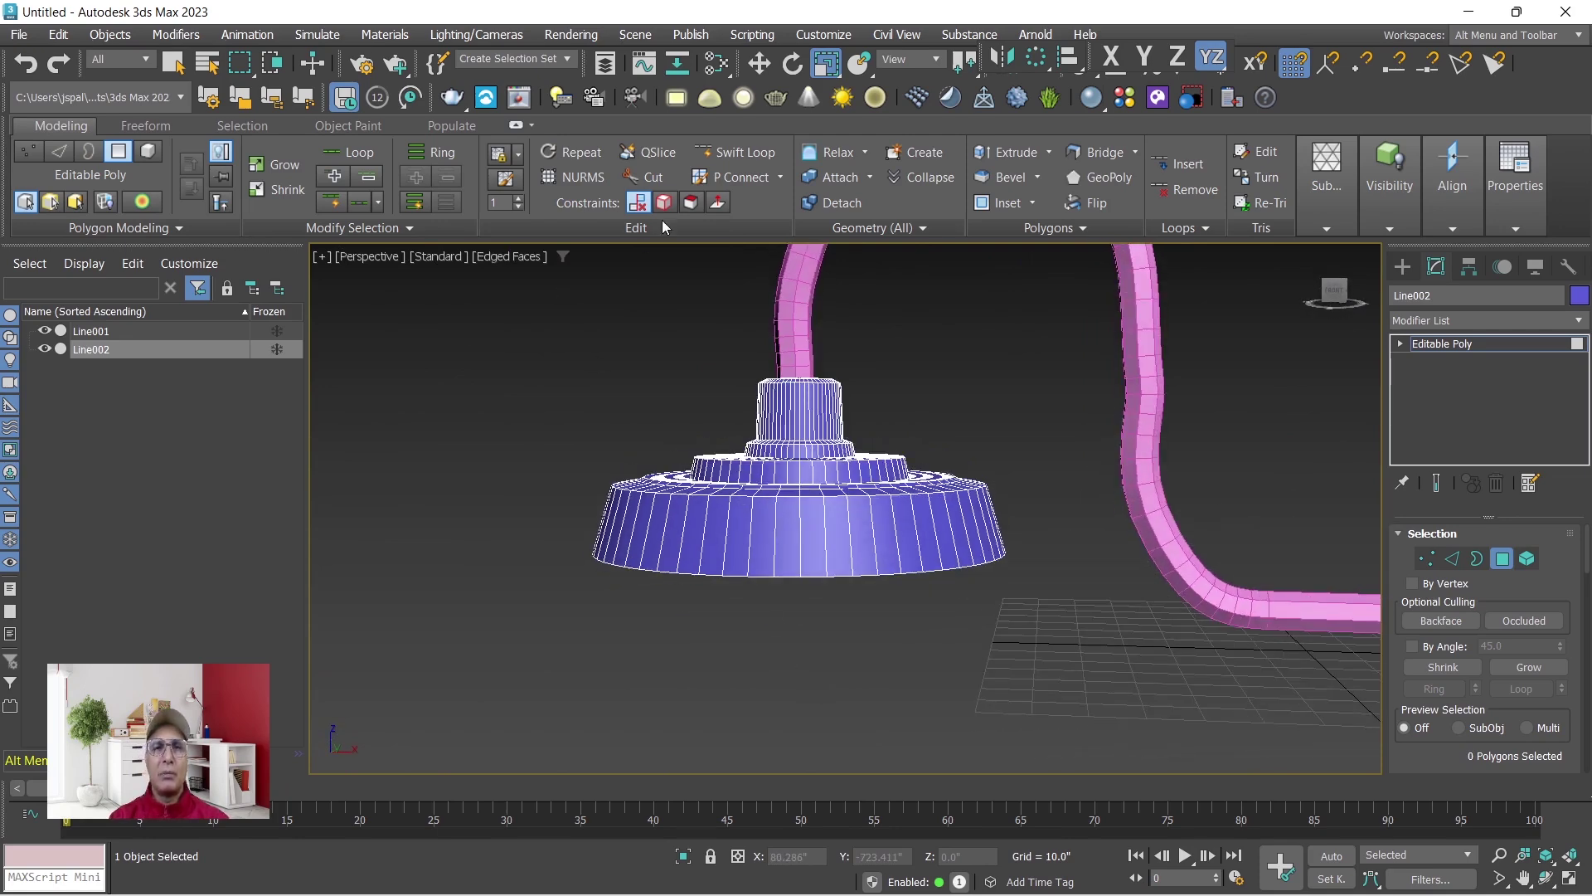
{"action": "left_click", "coordinate": [743, 155]}
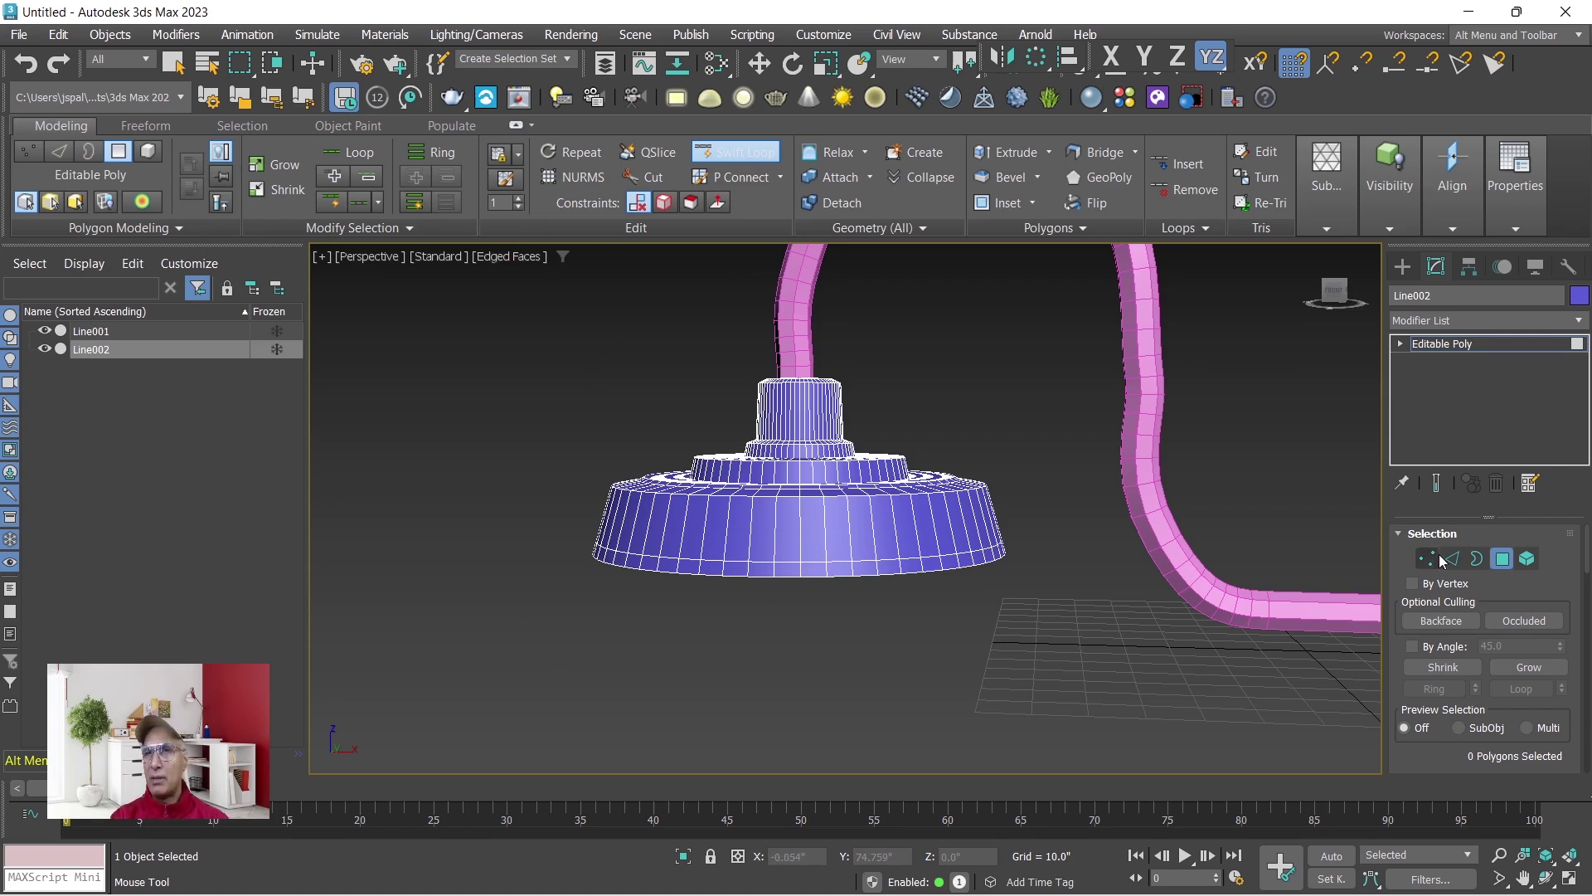
Re-enter Polygon mode and box-select the bottom polygons of Line002.
{"action": "left_click", "coordinate": [1504, 561]}
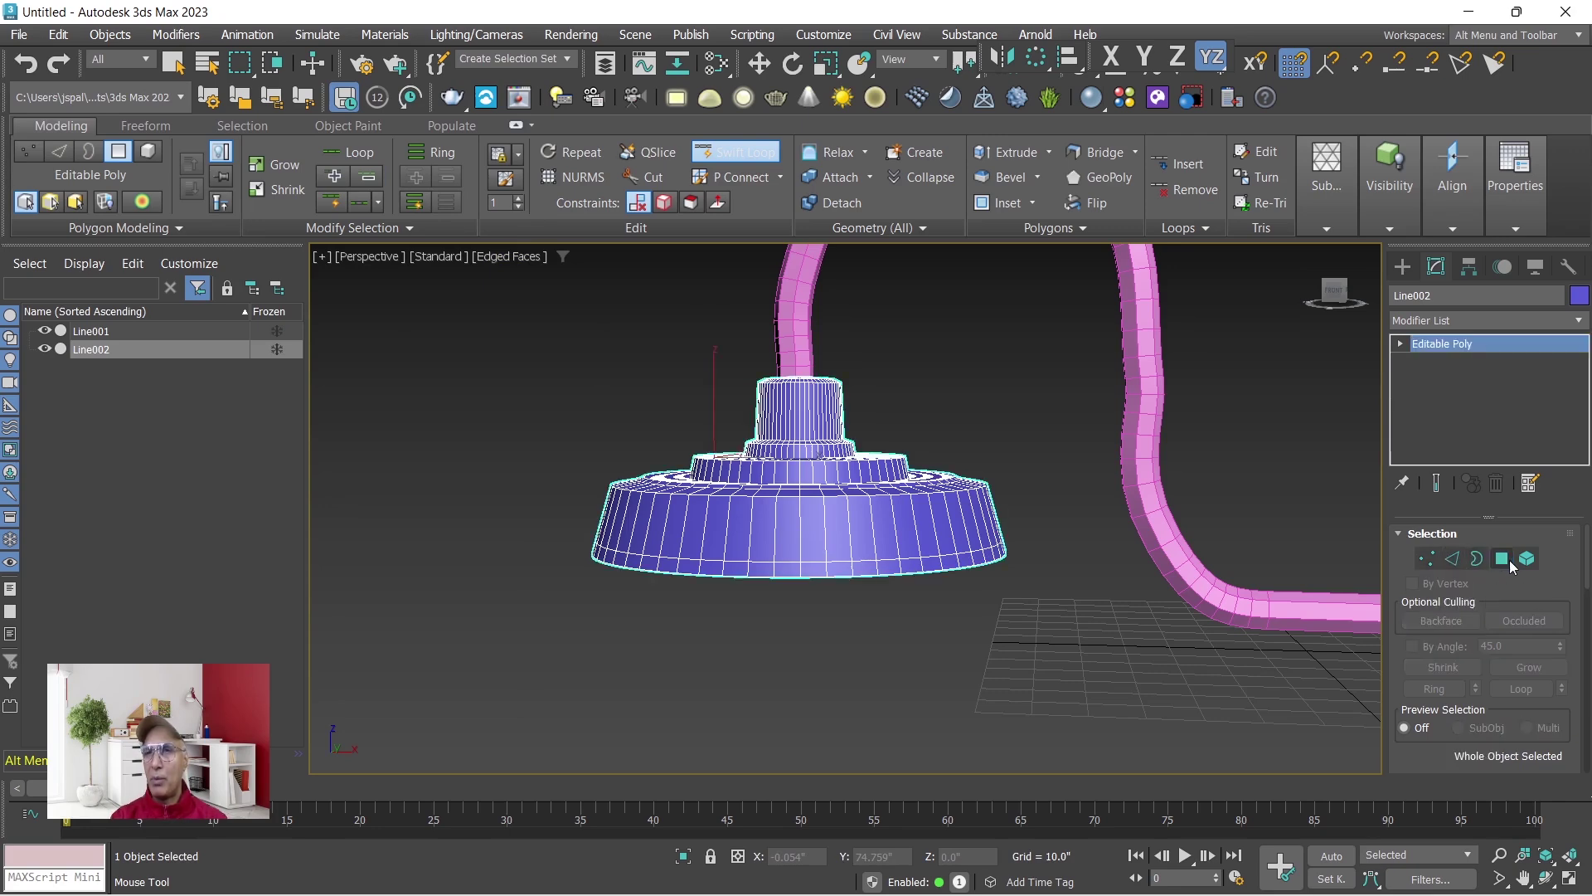
{"action": "left_click", "coordinate": [1505, 560]}
{"action": "scroll", "coordinate": [730, 581], "scroll_direction": "up", "scroll_amount": 3}
{"action": "key", "text": "w"}
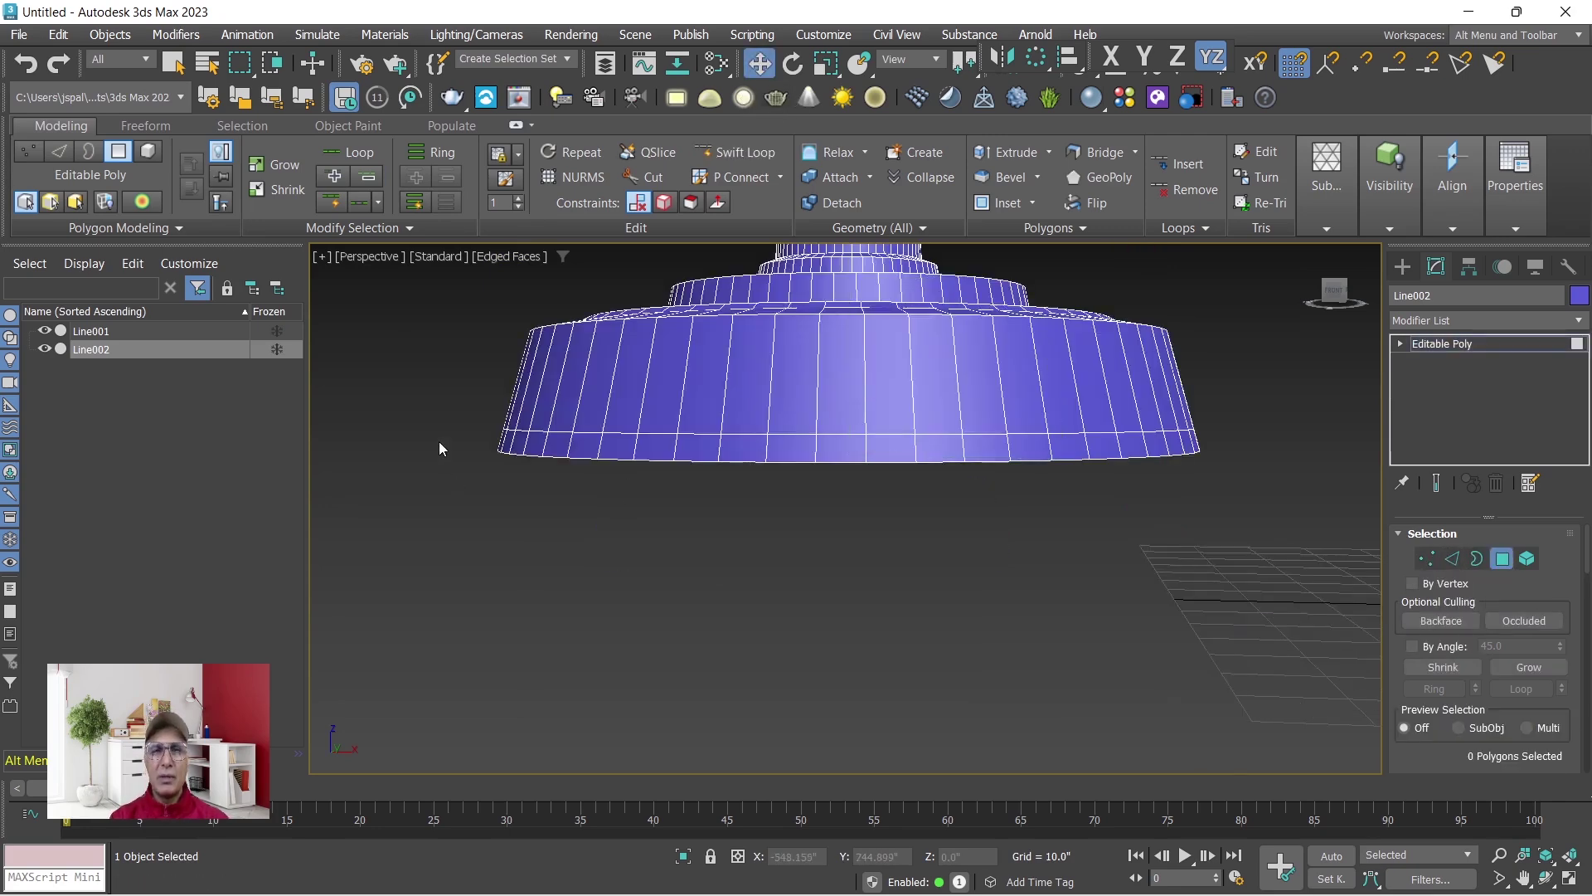
{"action": "left_click_drag", "start_coordinate": [770, 552], "coordinate": [1242, 655]}
Delete the 171 selected underside polygons and orbit to confirm the base is hollow.
{"action": "middle_click_drag", "start_coordinate": [1033, 610], "coordinate": [1012, 681], "text": "alt"}
{"action": "scroll", "coordinate": [952, 653], "scroll_direction": "down", "scroll_amount": 5}
{"action": "scroll", "coordinate": [1007, 680], "scroll_direction": "up", "scroll_amount": 3}
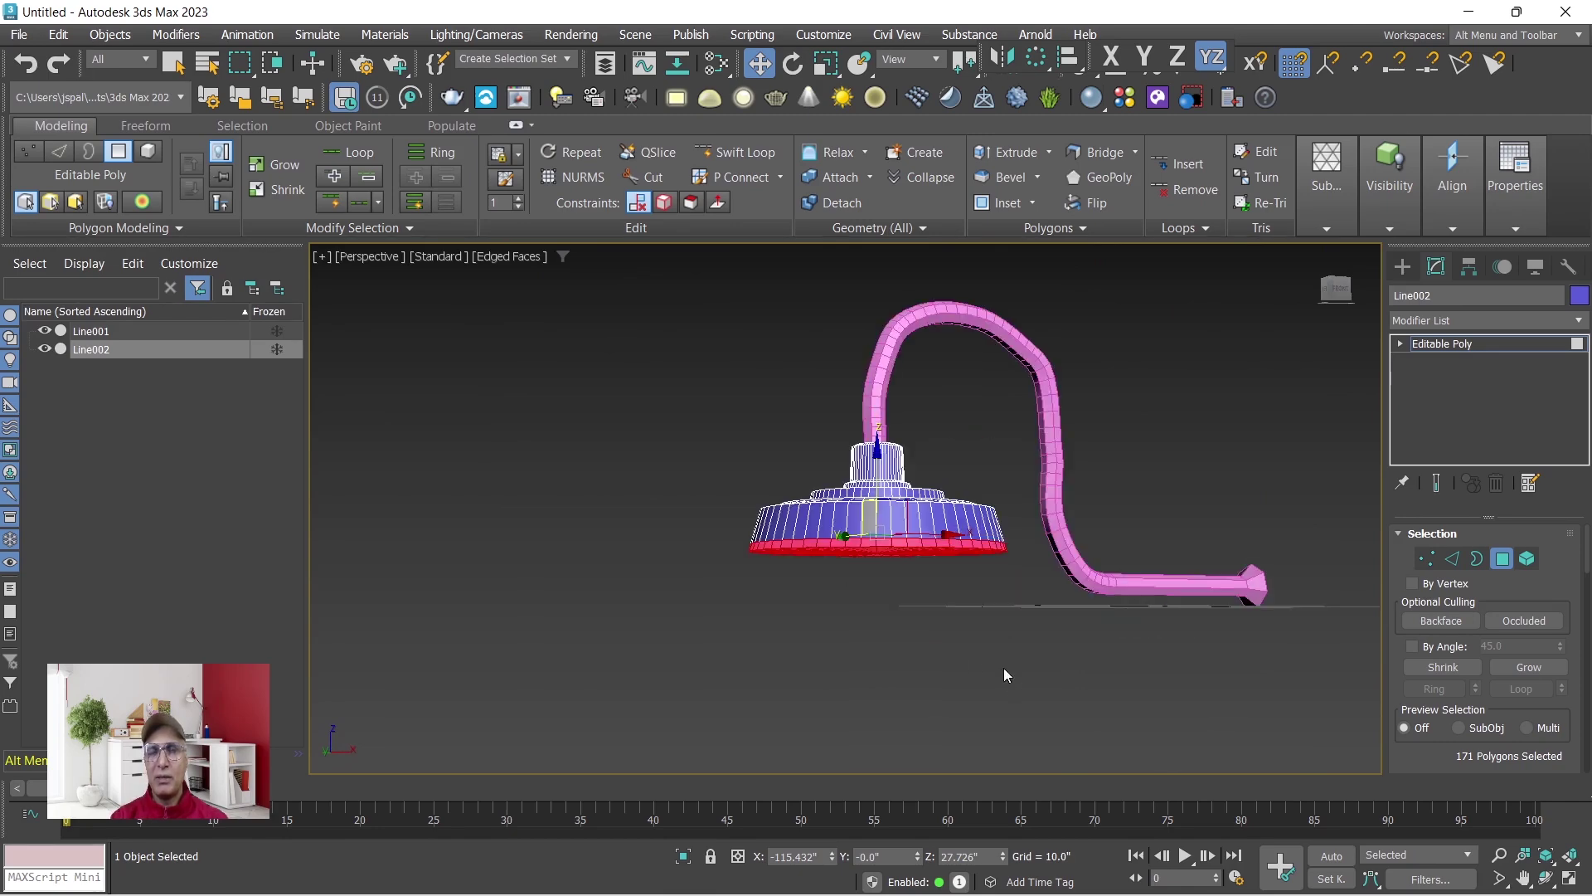
{"action": "scroll", "coordinate": [950, 652], "scroll_direction": "up", "scroll_amount": 2}
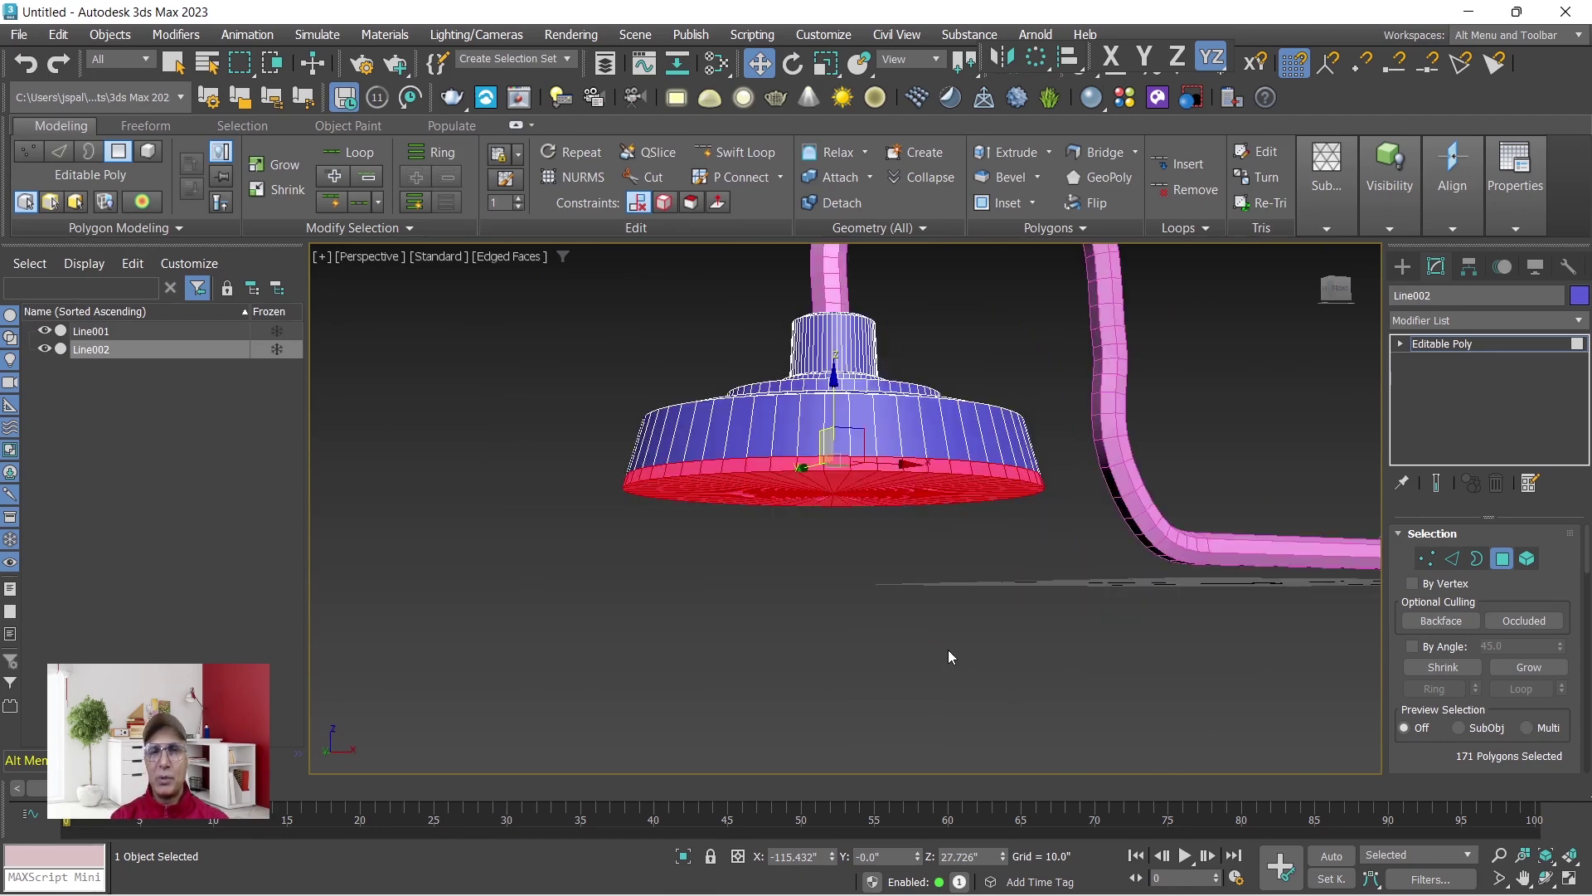
{"action": "left_click", "coordinate": [889, 630]}
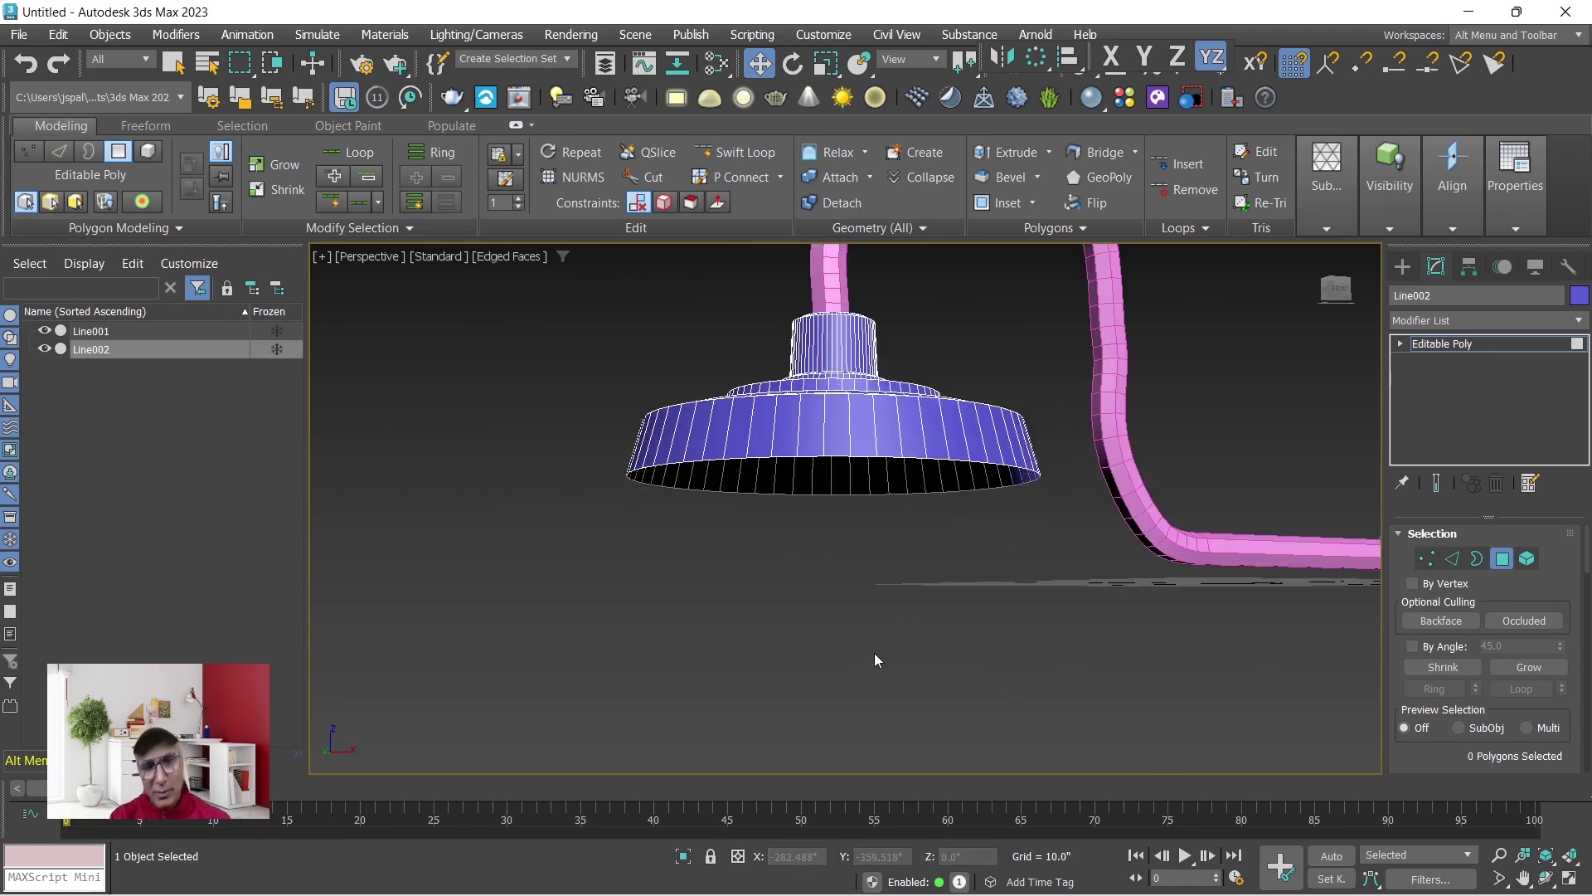
{"action": "middle_click_drag", "start_coordinate": [878, 654], "coordinate": [935, 690], "text": "alt"}
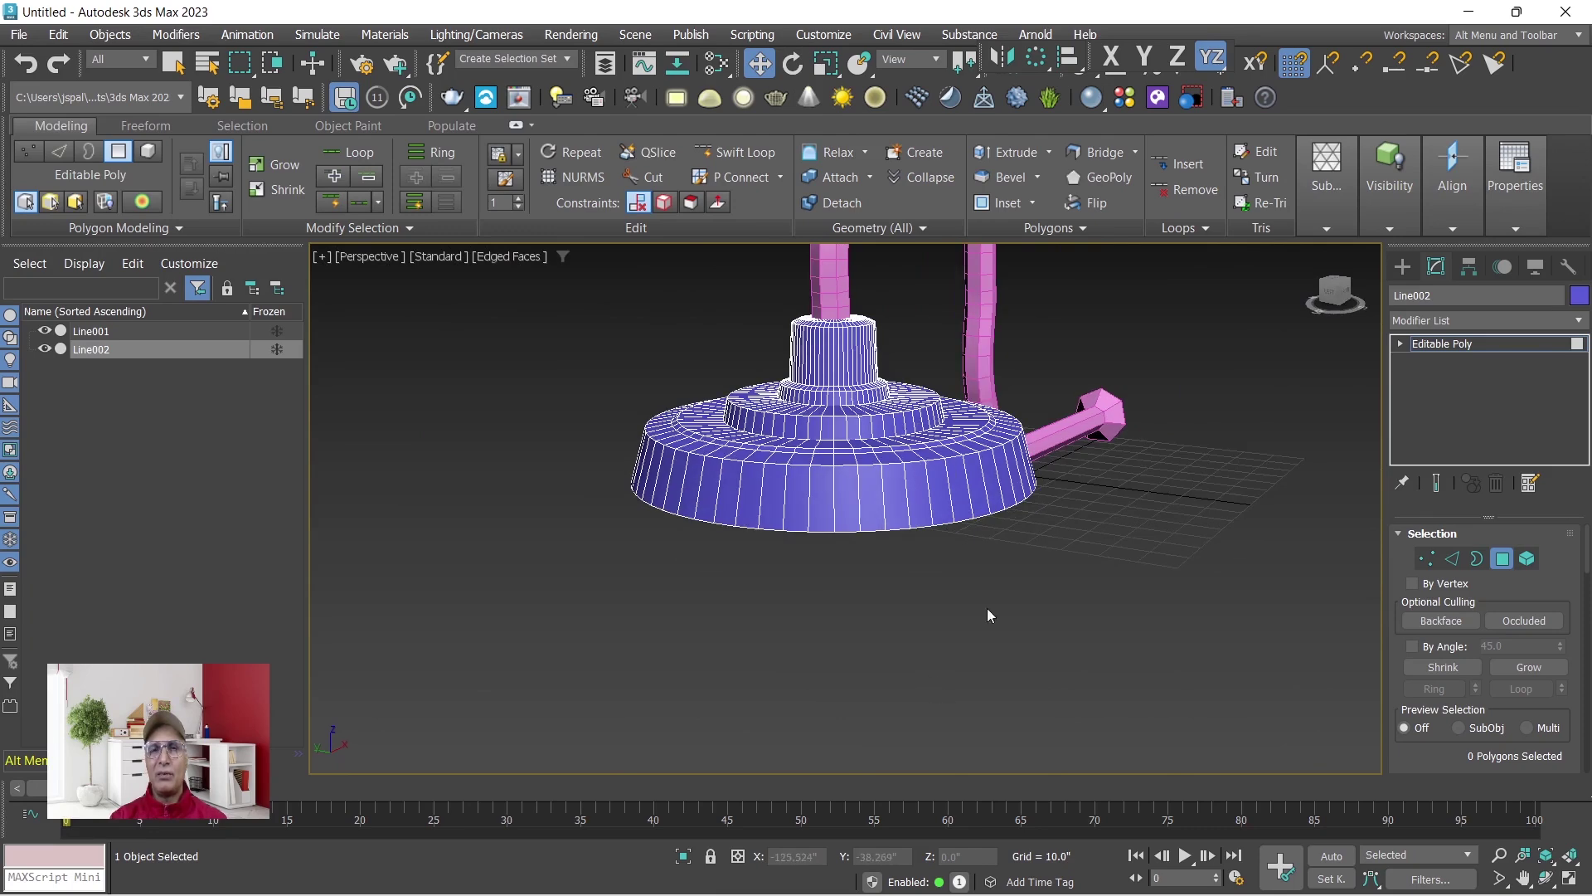
Add a Shell modifier to the base from the Modifier List.
{"action": "left_click", "coordinate": [1402, 266]}
{"action": "left_click", "coordinate": [1423, 297]}
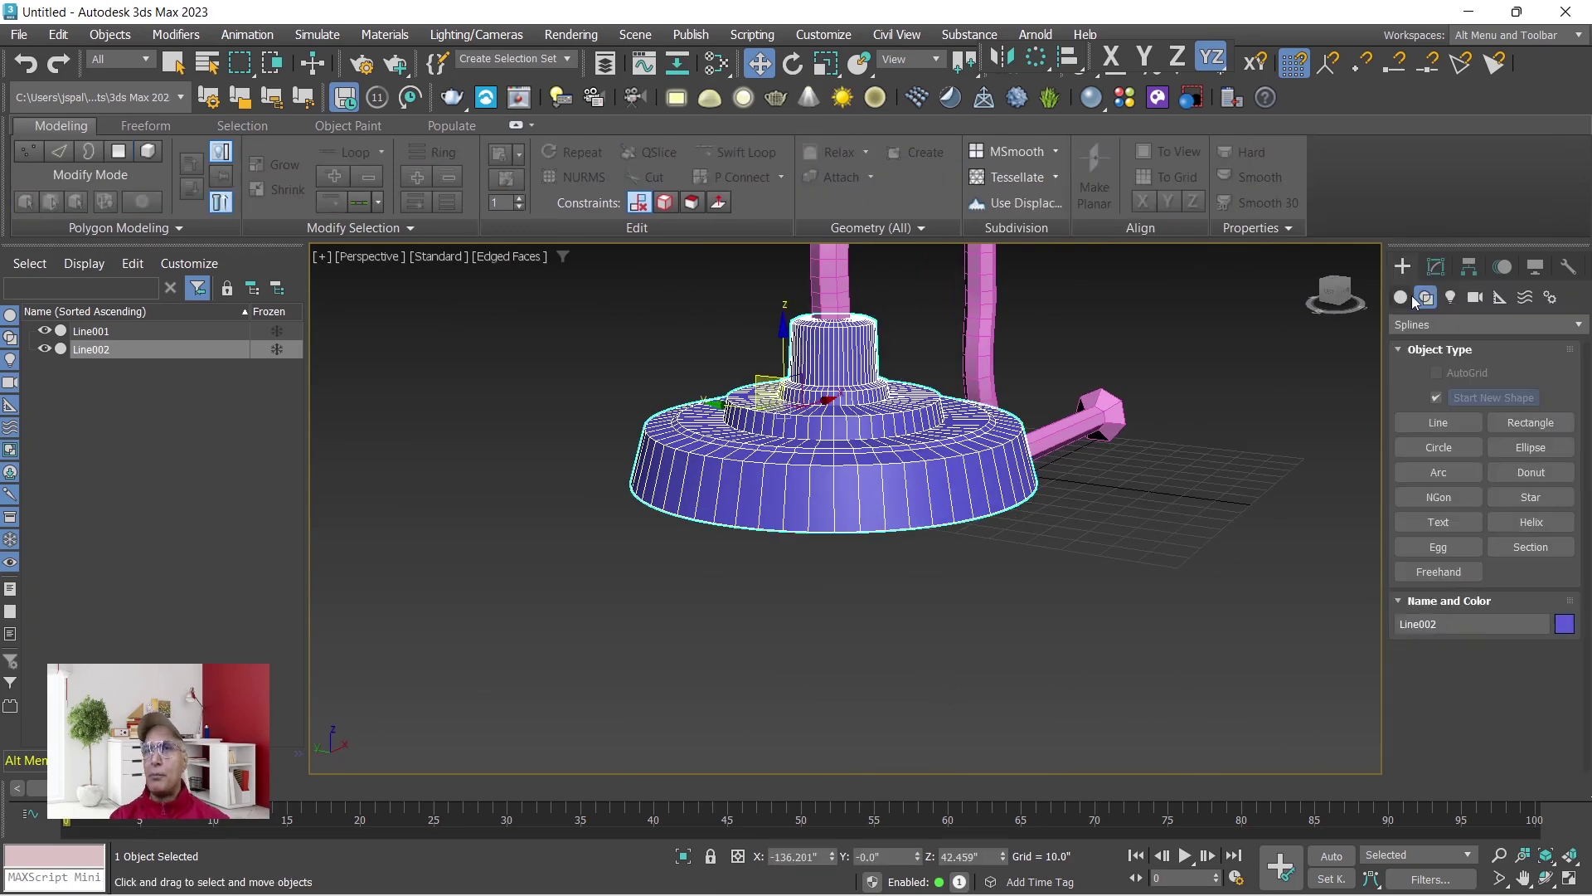
{"action": "left_click", "coordinate": [1435, 266]}
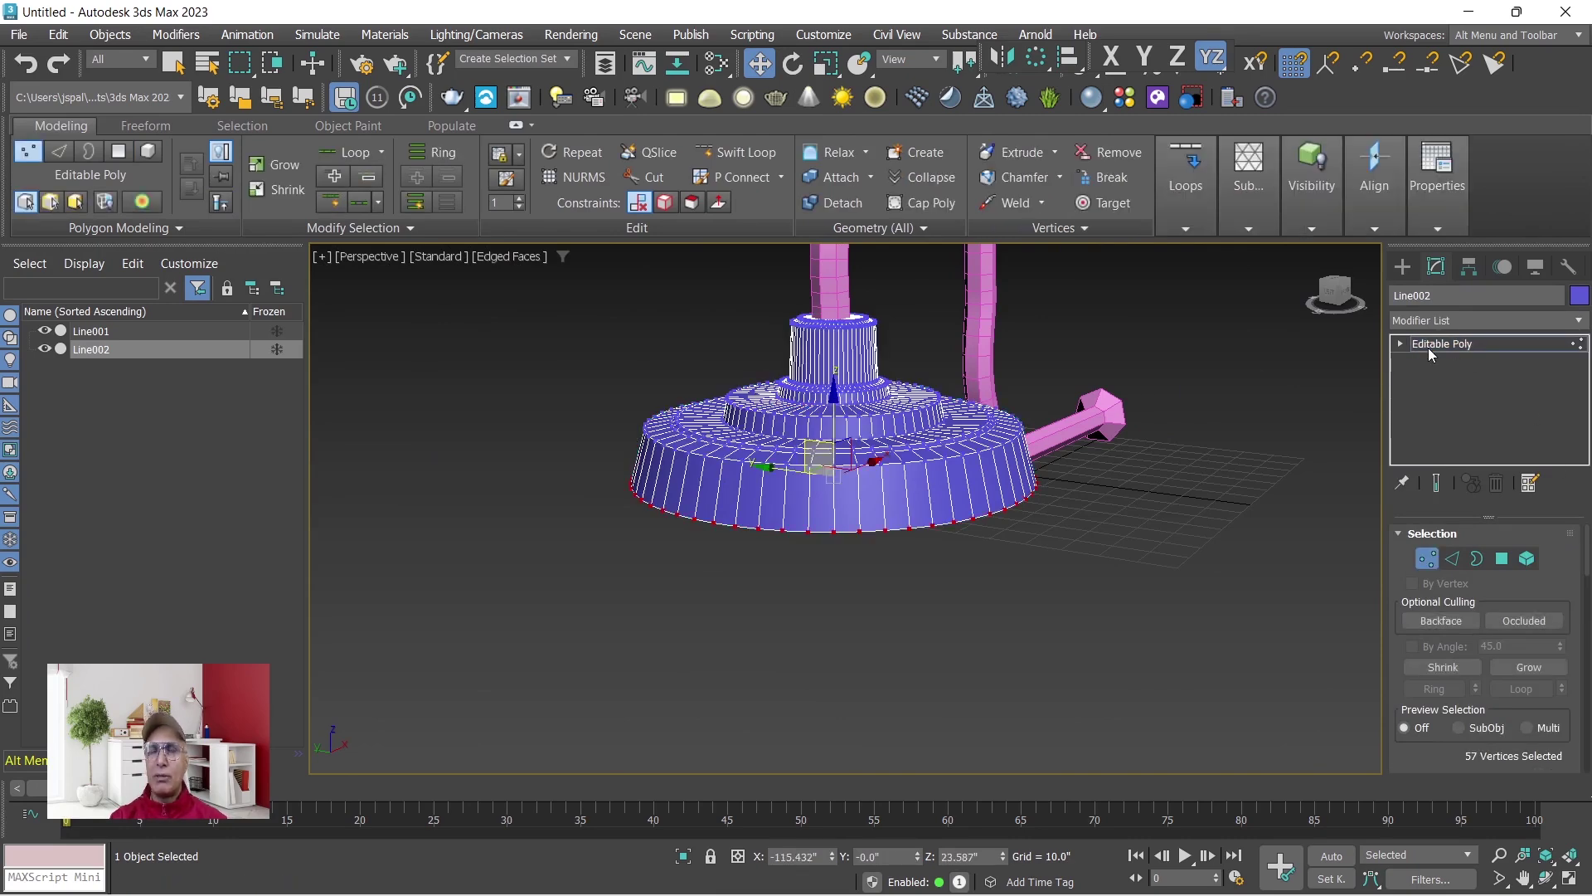
{"action": "left_click", "coordinate": [1431, 320]}
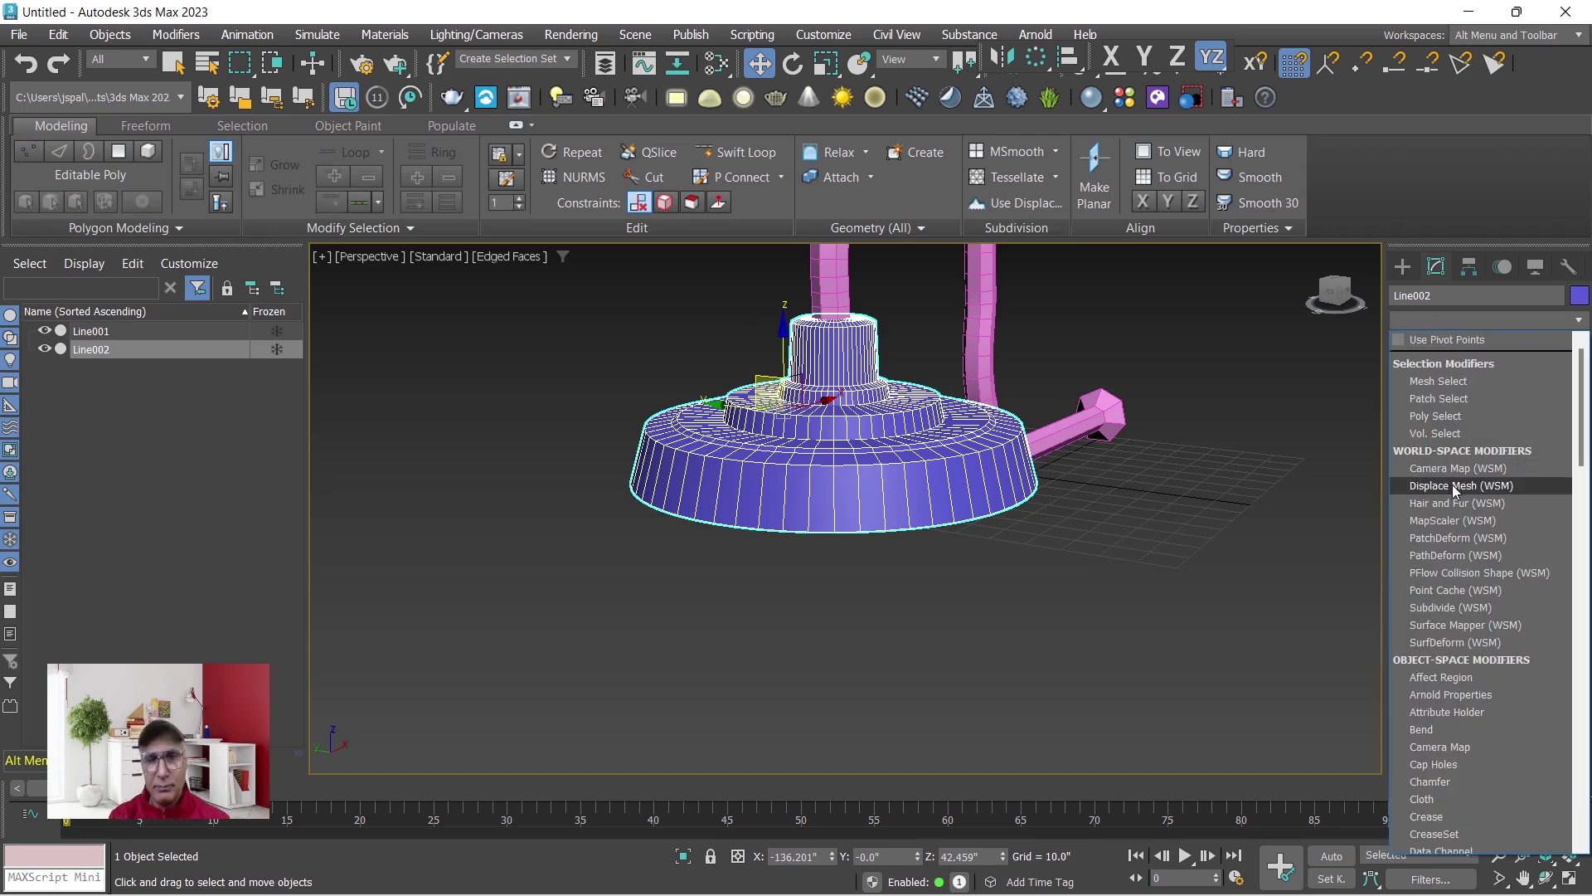
{"action": "type", "text": "sh"}
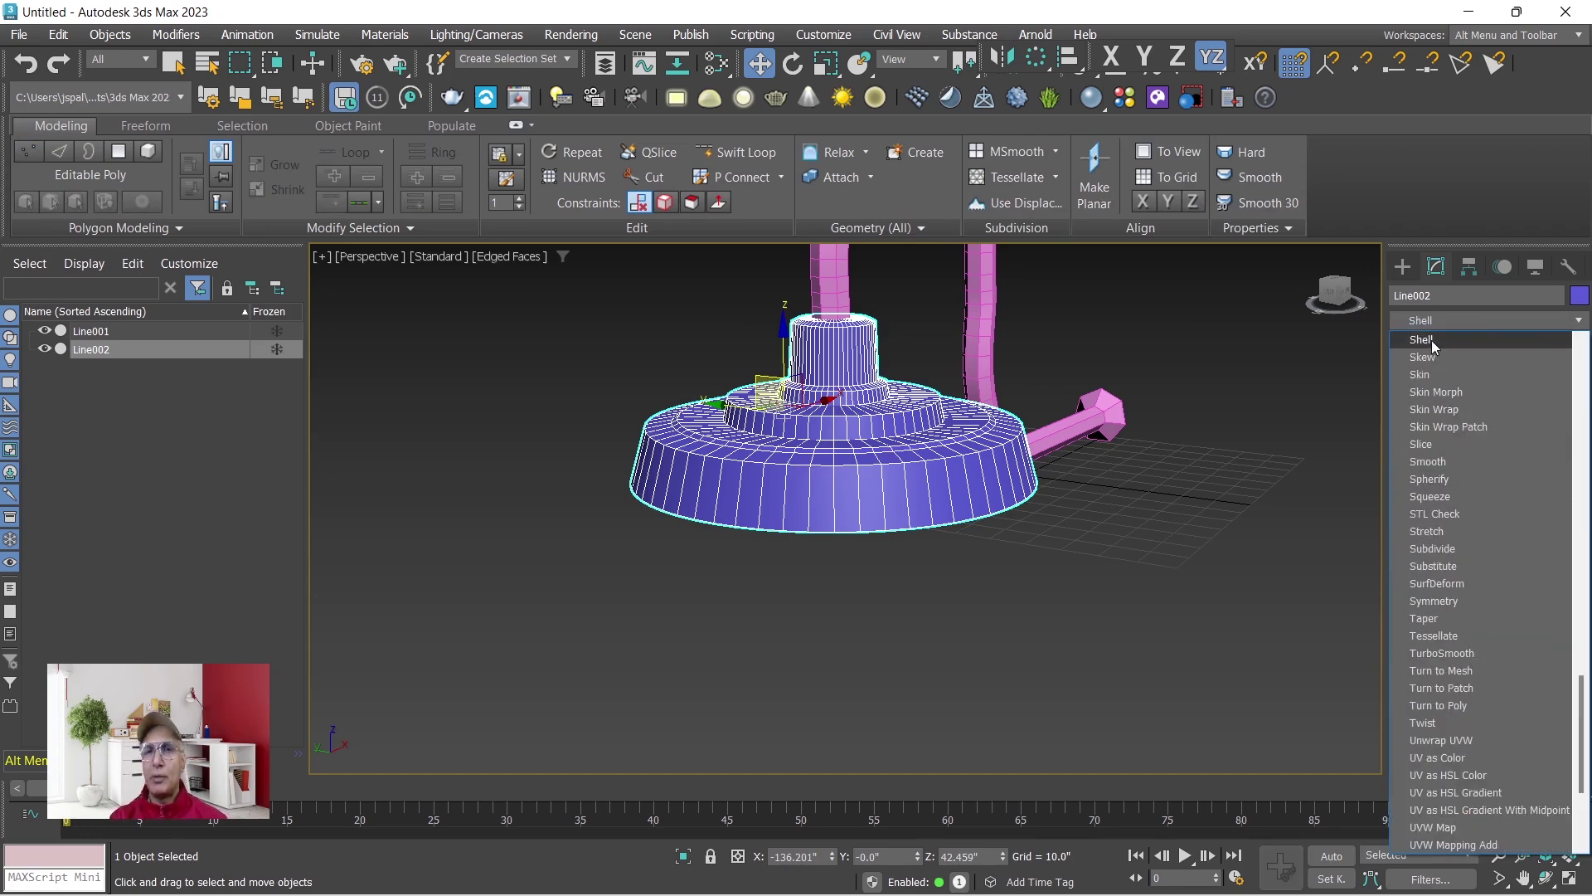
{"action": "left_click", "coordinate": [1431, 340]}
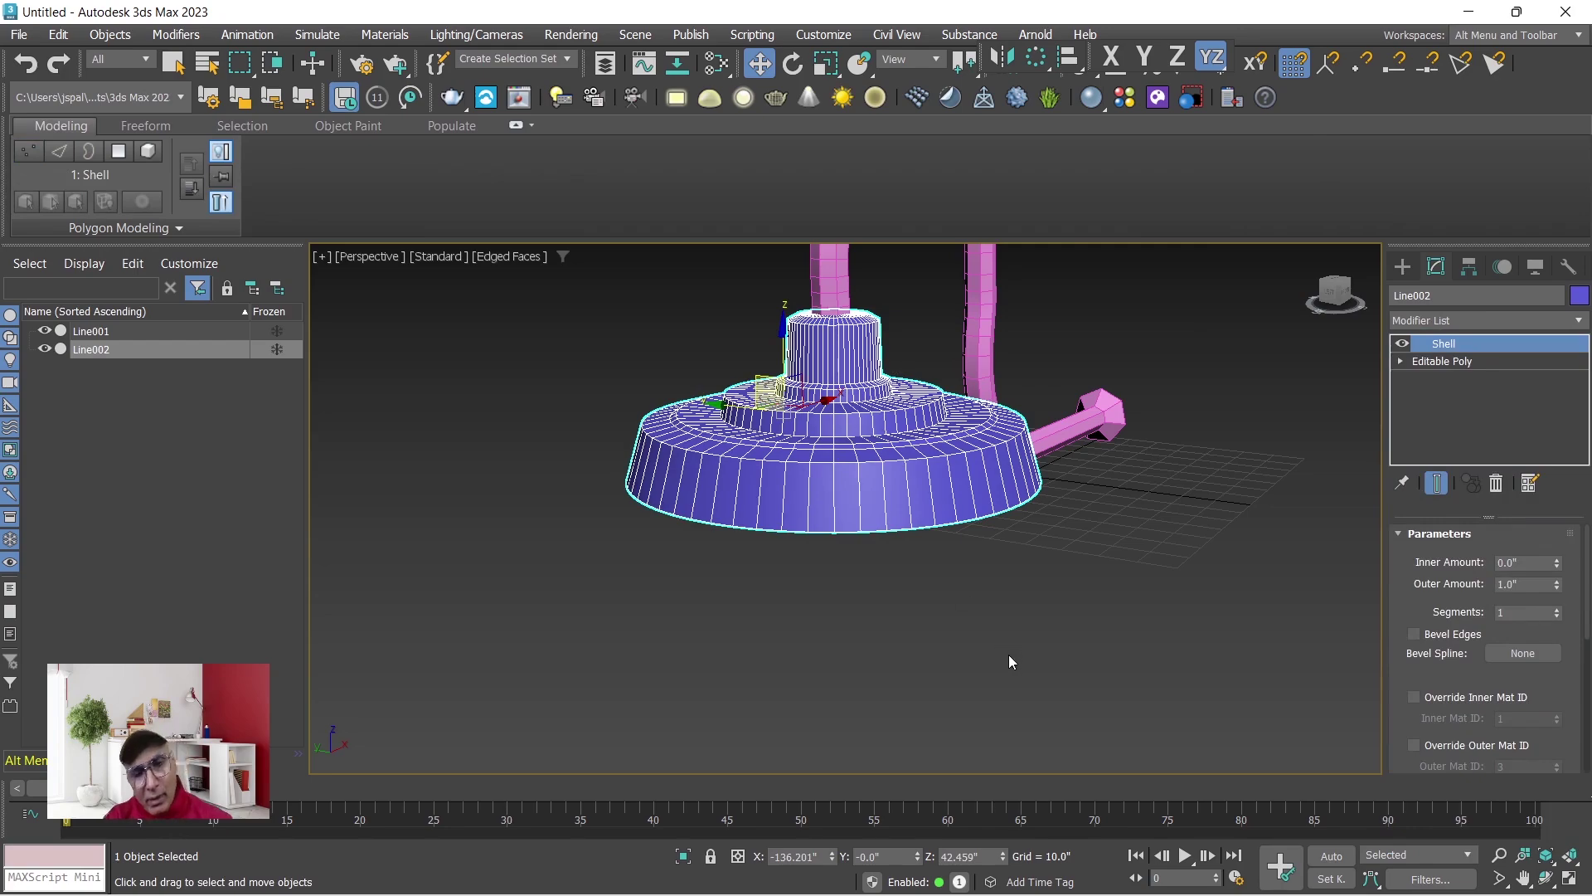
Set the Shell's Outer Amount to 0.25 inches, then deselect the base.
{"action": "middle_click_drag", "start_coordinate": [1003, 644], "coordinate": [964, 594], "text": "alt"}
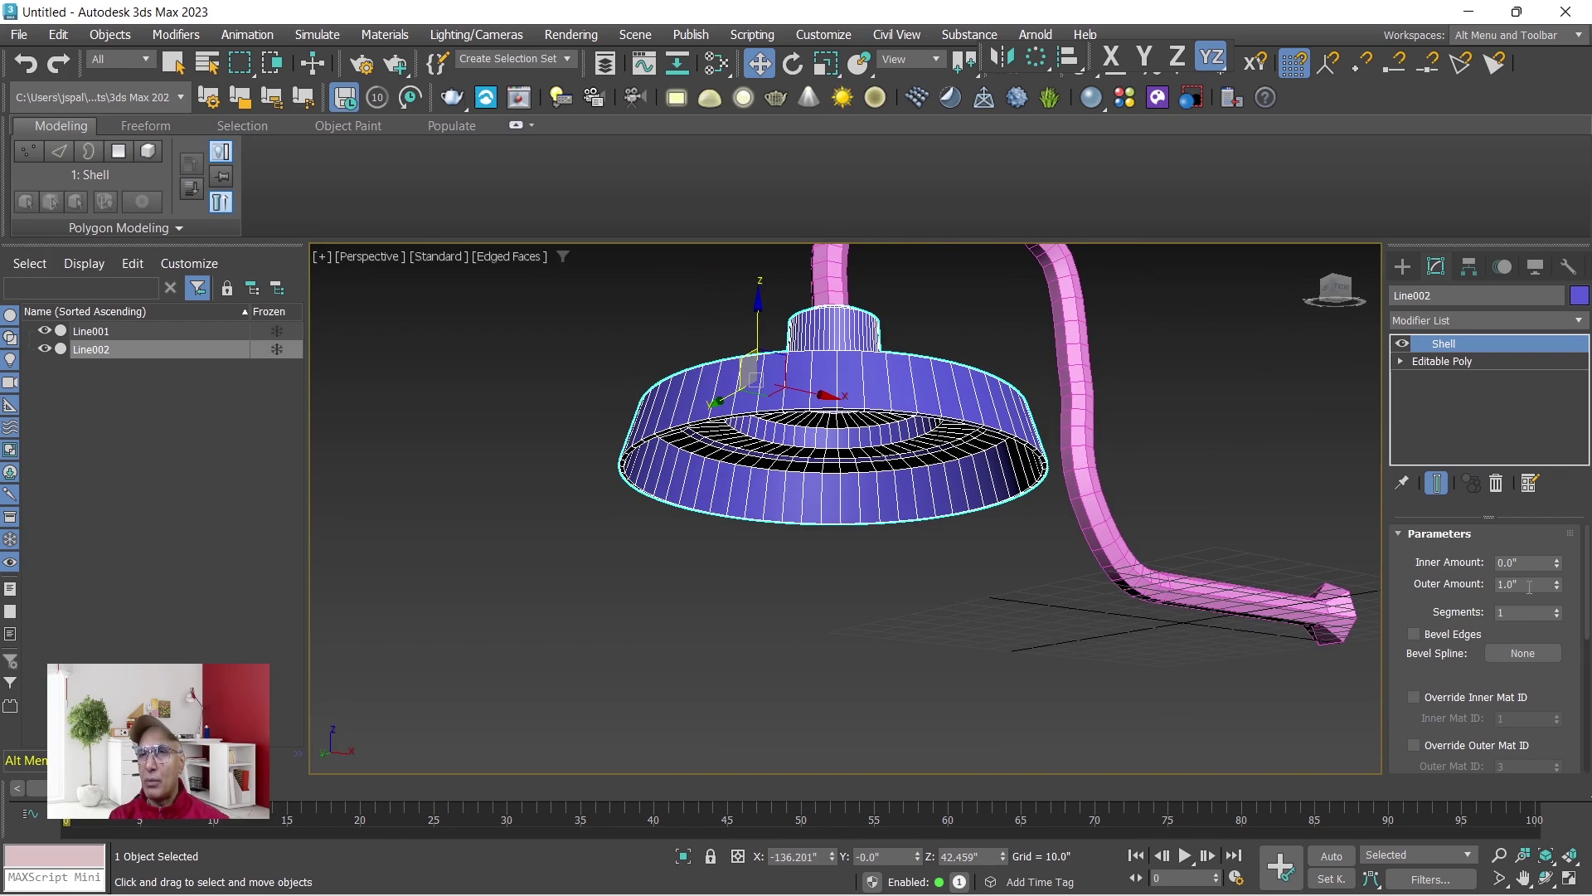
{"action": "left_click_drag", "start_coordinate": [1515, 583], "coordinate": [1444, 583]}
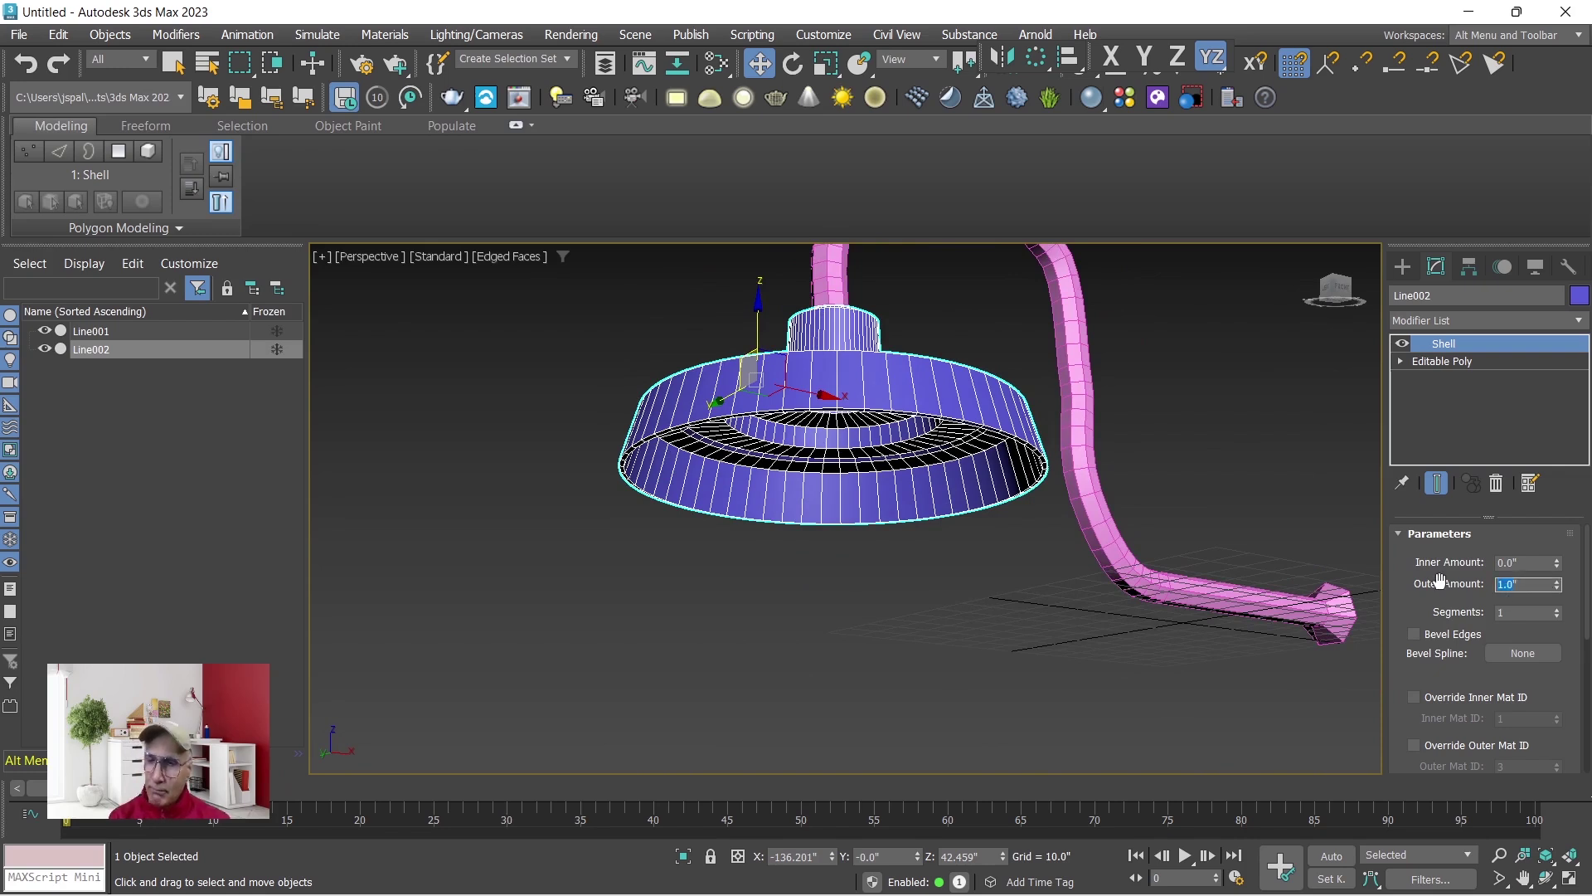
{"action": "type", "text": ".25"}
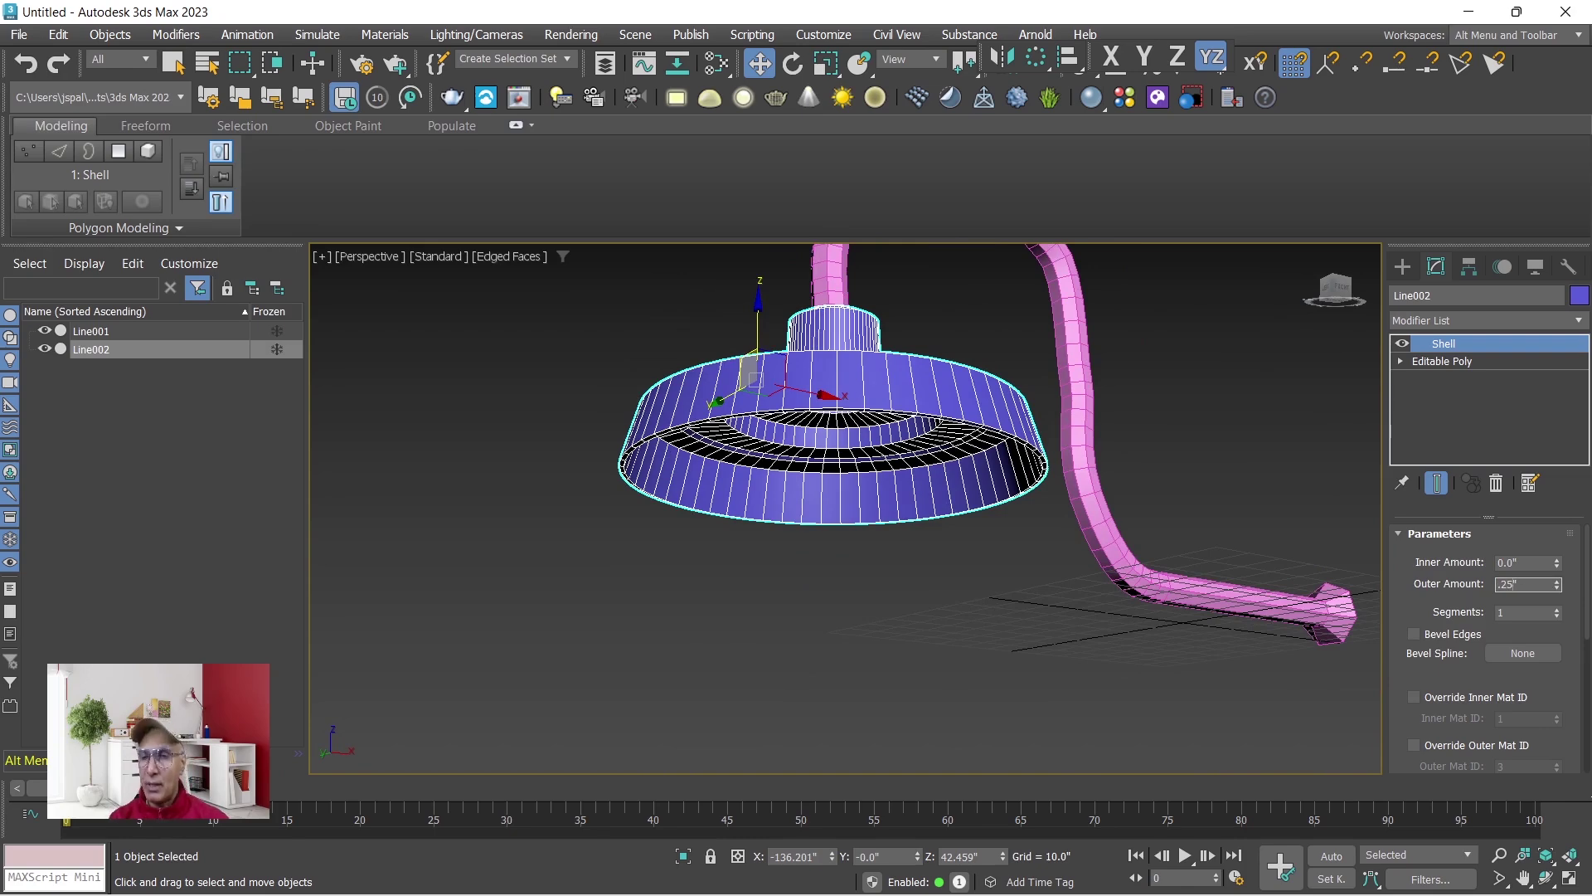
{"action": "key", "text": "Return"}
{"action": "middle_click_drag", "start_coordinate": [796, 730], "coordinate": [952, 733], "text": "alt"}
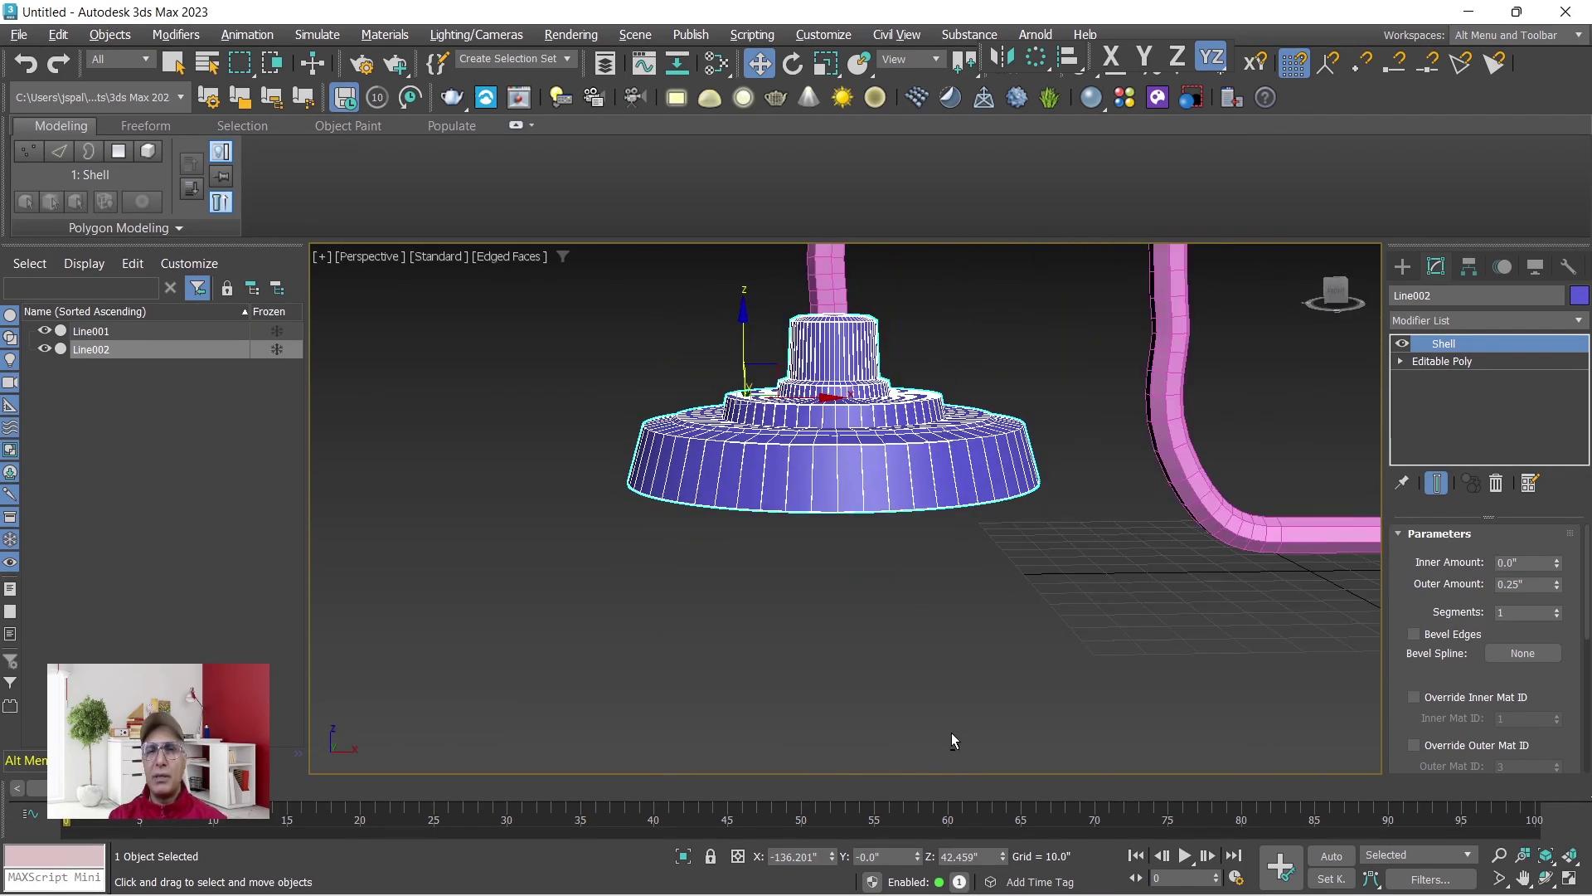
{"action": "scroll", "coordinate": [922, 639], "scroll_direction": "down", "scroll_amount": 3}
{"action": "middle_click_drag", "start_coordinate": [968, 664], "coordinate": [717, 674], "text": "alt"}
{"action": "left_click", "coordinate": [1042, 656]}
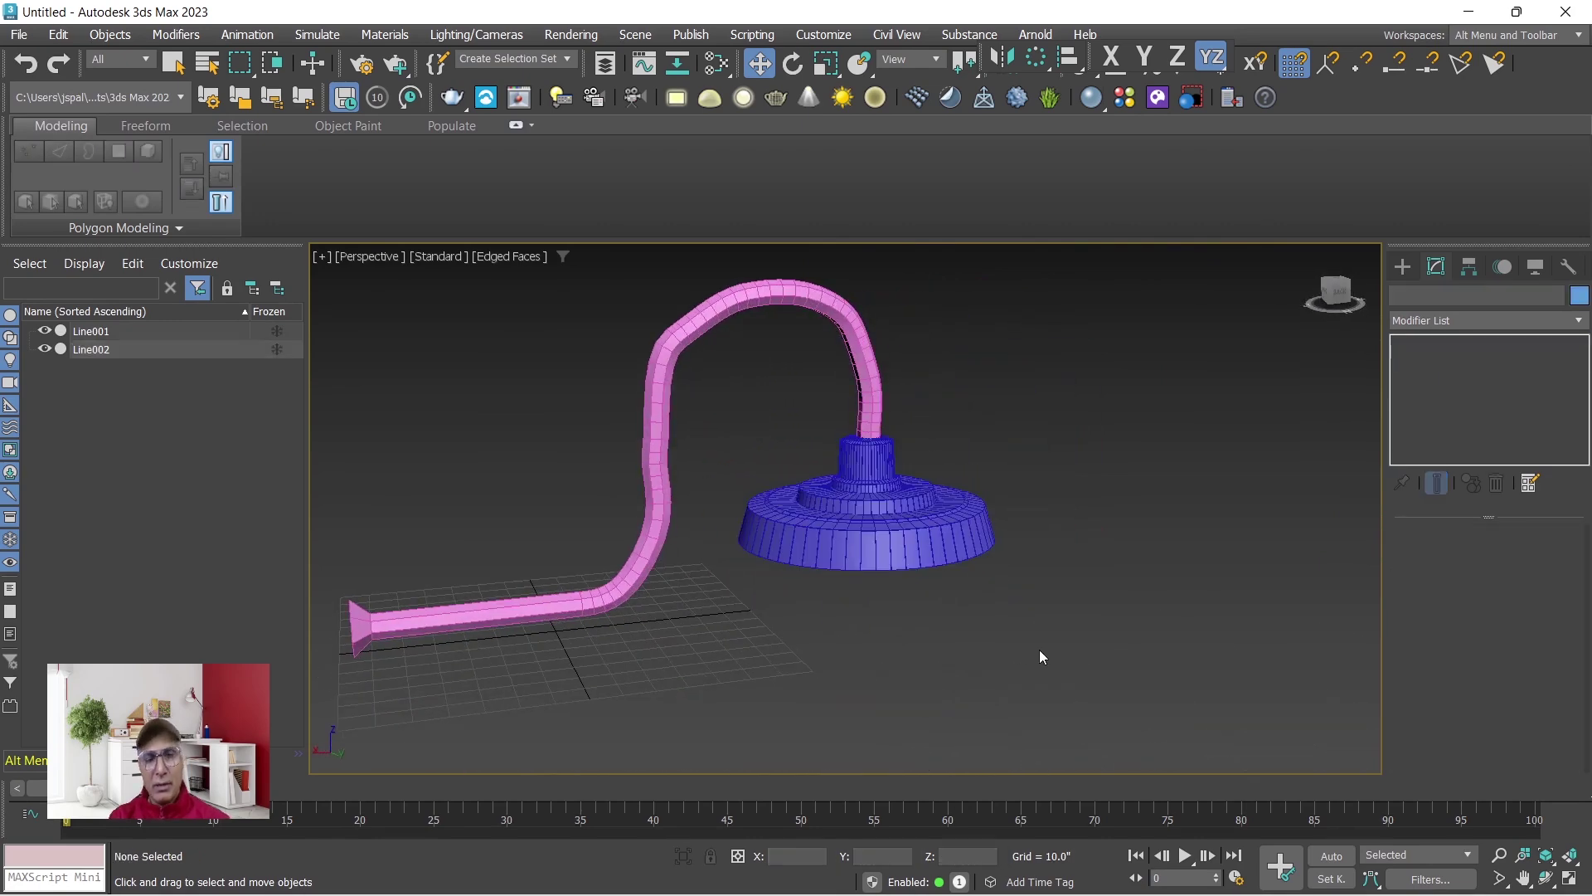
Turn off Edged Faces for plain shading, review the base's modifiers, and list the spline shapes.
{"action": "key", "text": "F4"}
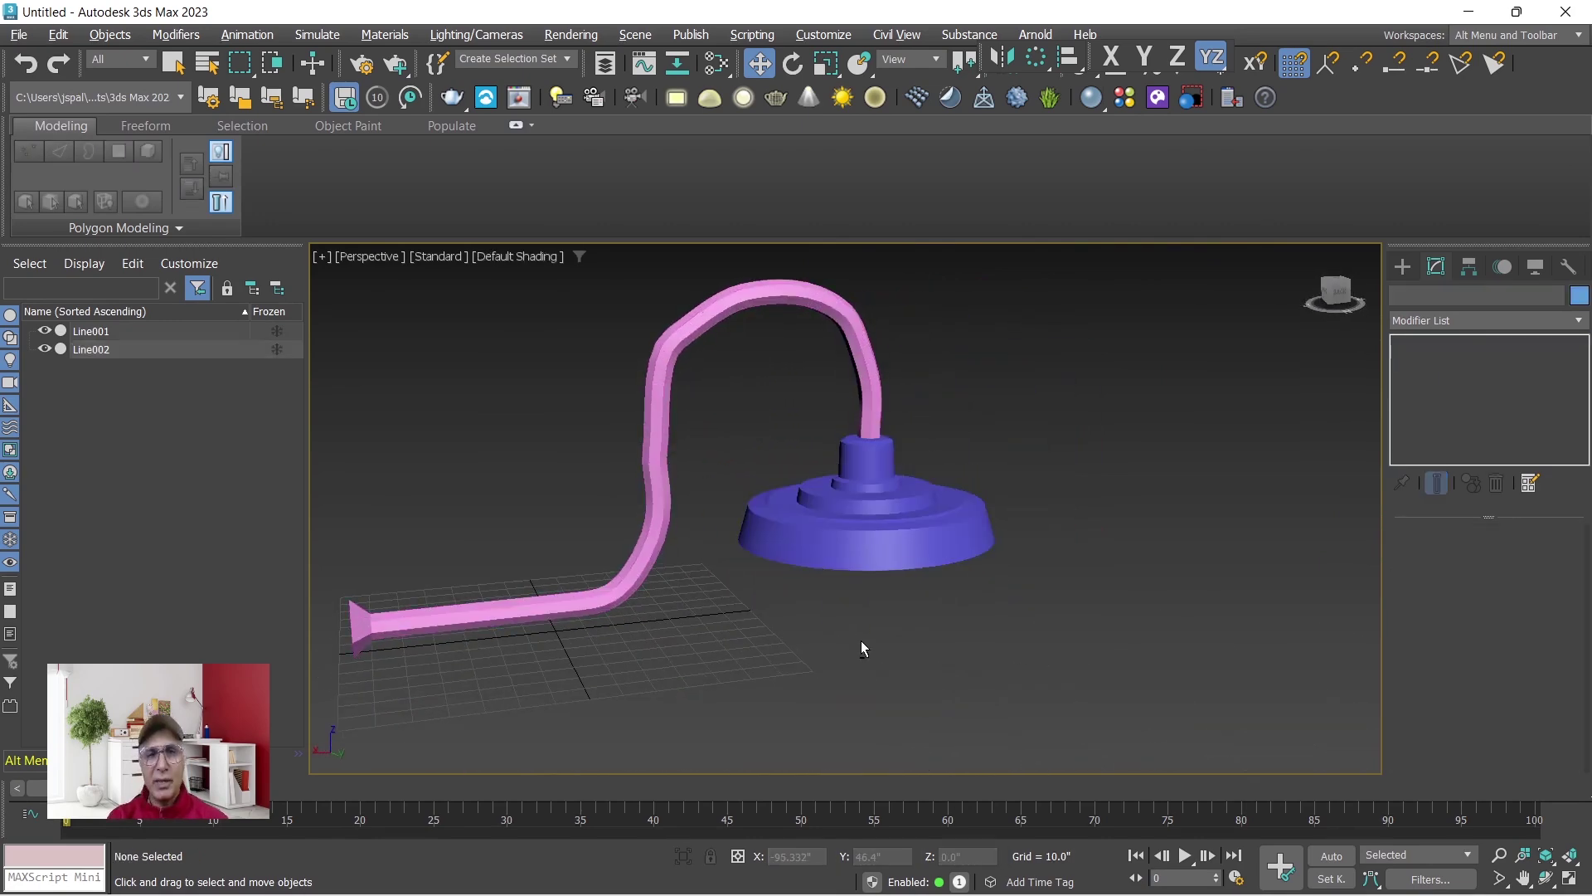
{"action": "mouse_move", "coordinate": [860, 646]}
{"action": "middle_mouse_down", "text": "alt"}
{"action": "mouse_move", "coordinate": [930, 651]}
{"action": "mouse_move", "coordinate": [846, 644]}
{"action": "mouse_move", "coordinate": [887, 643]}
{"action": "middle_mouse_up", "text": "alt"}
{"action": "left_click", "coordinate": [953, 543]}
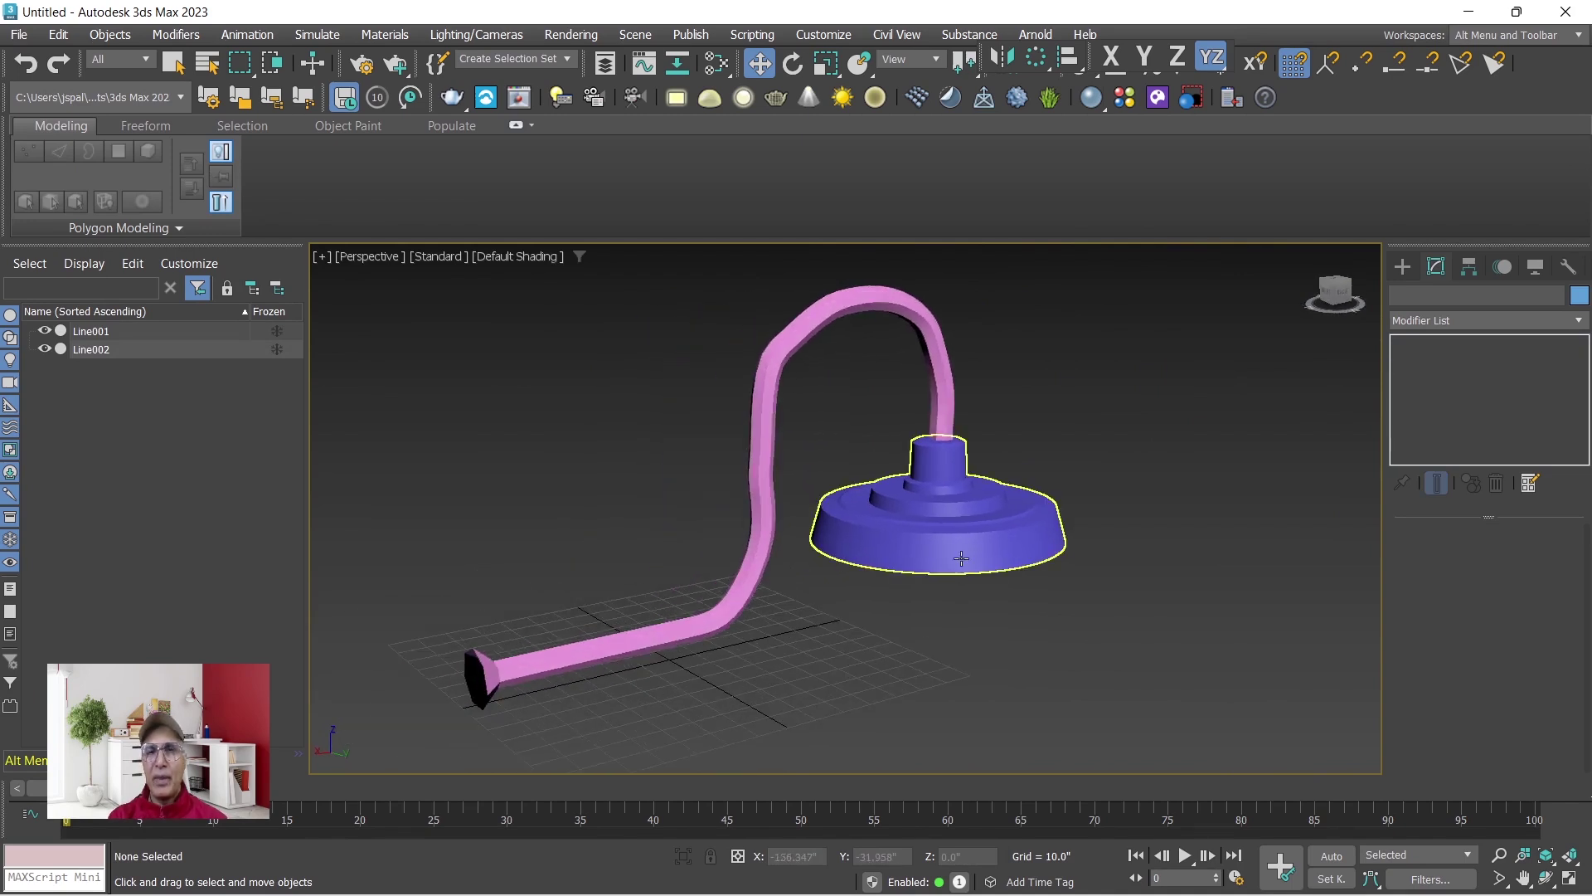
{"action": "left_click", "coordinate": [953, 542]}
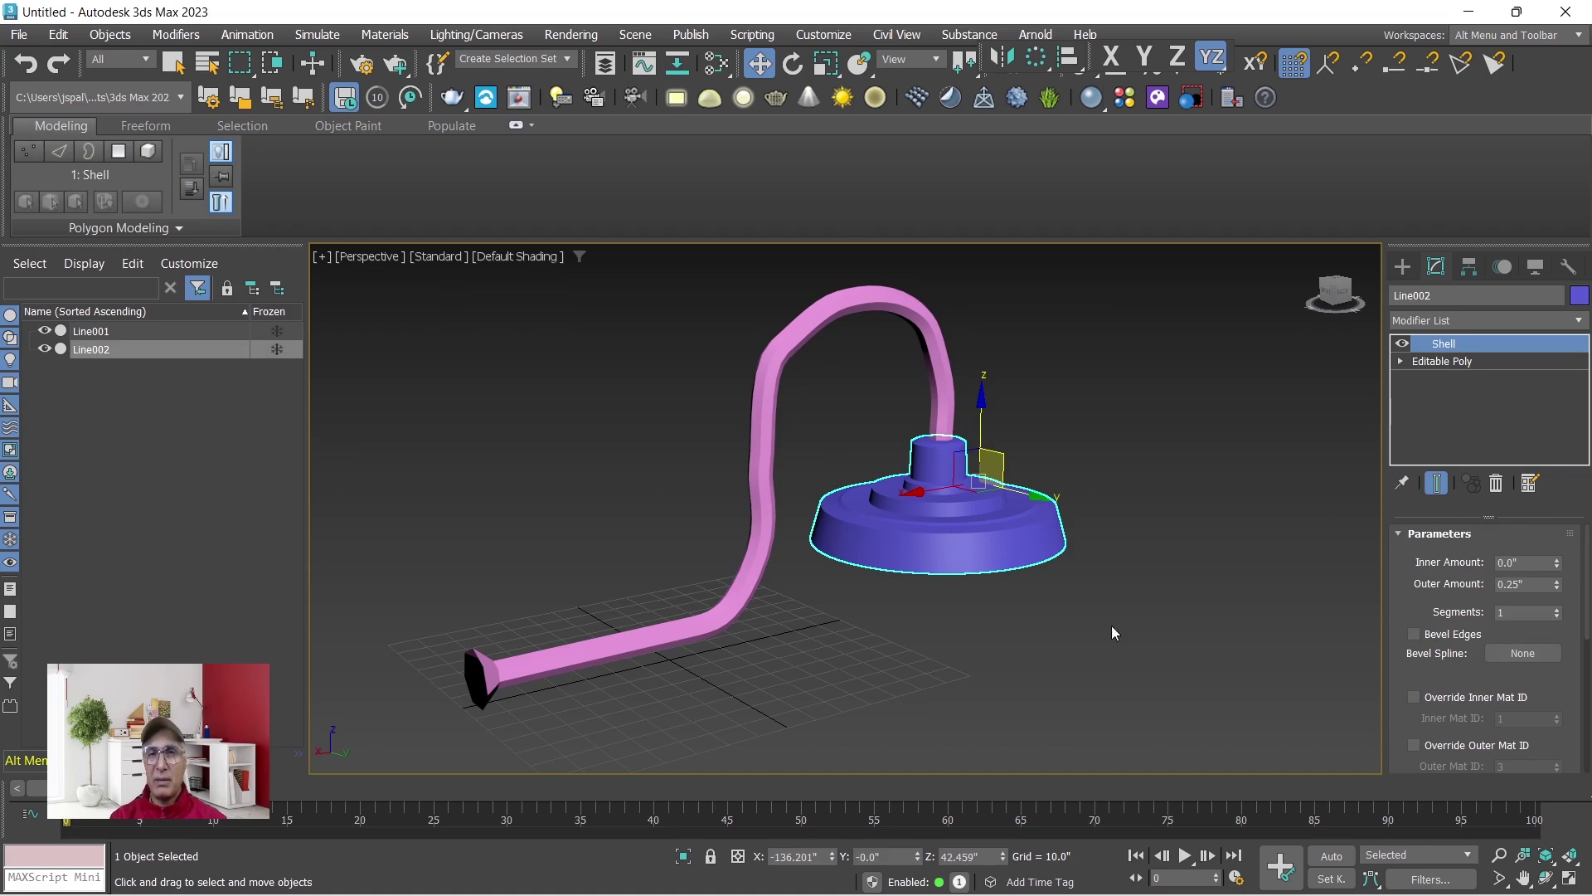
{"action": "left_click", "coordinate": [1147, 520]}
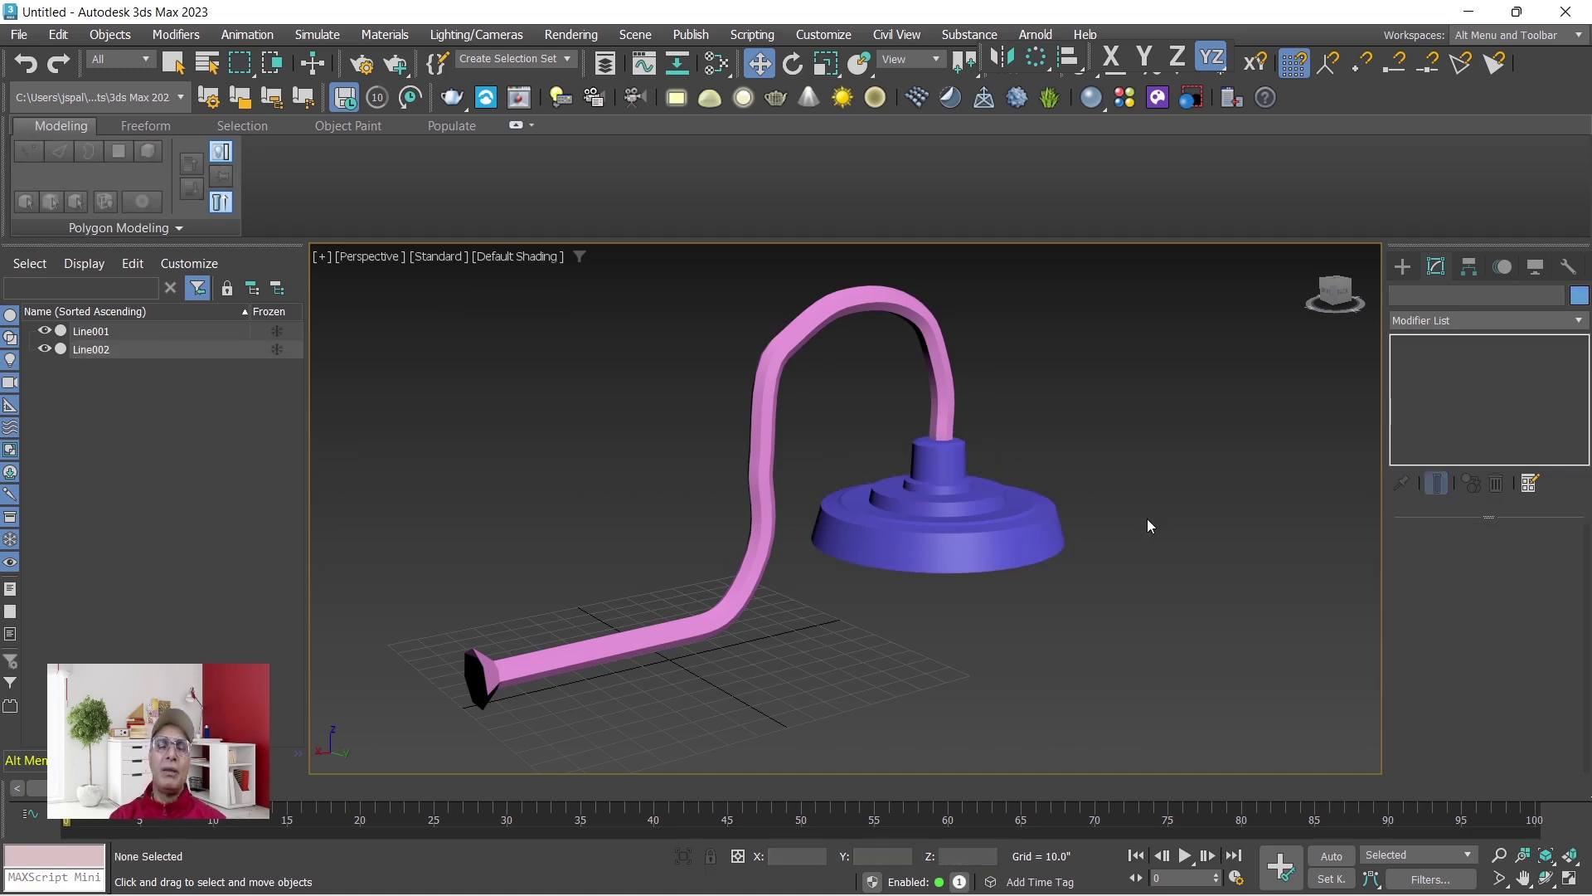
{"action": "left_click", "coordinate": [1402, 266]}
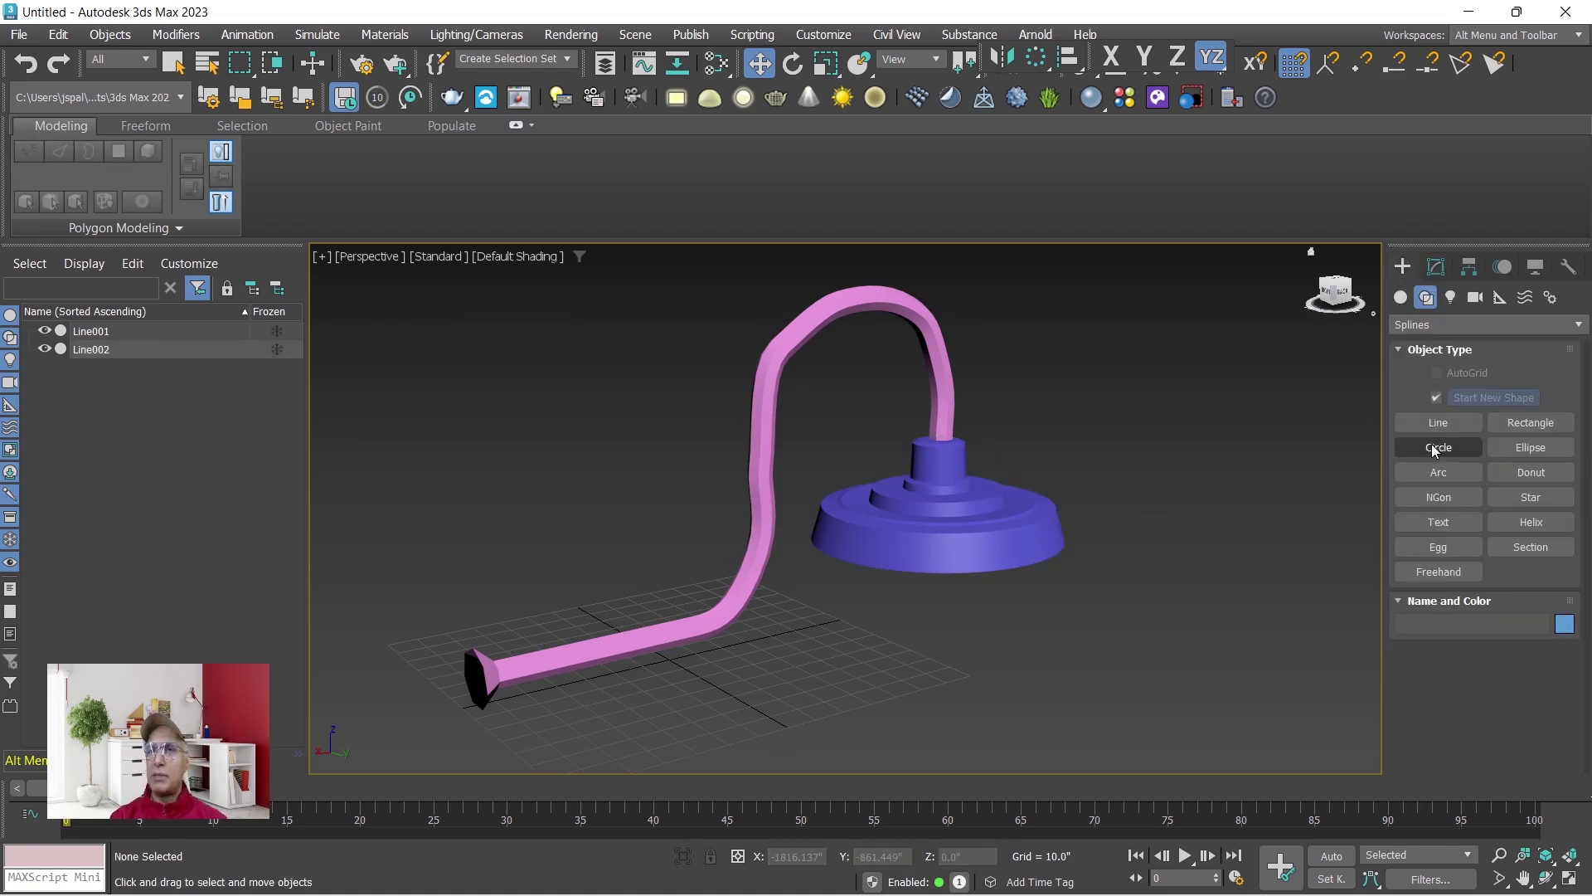